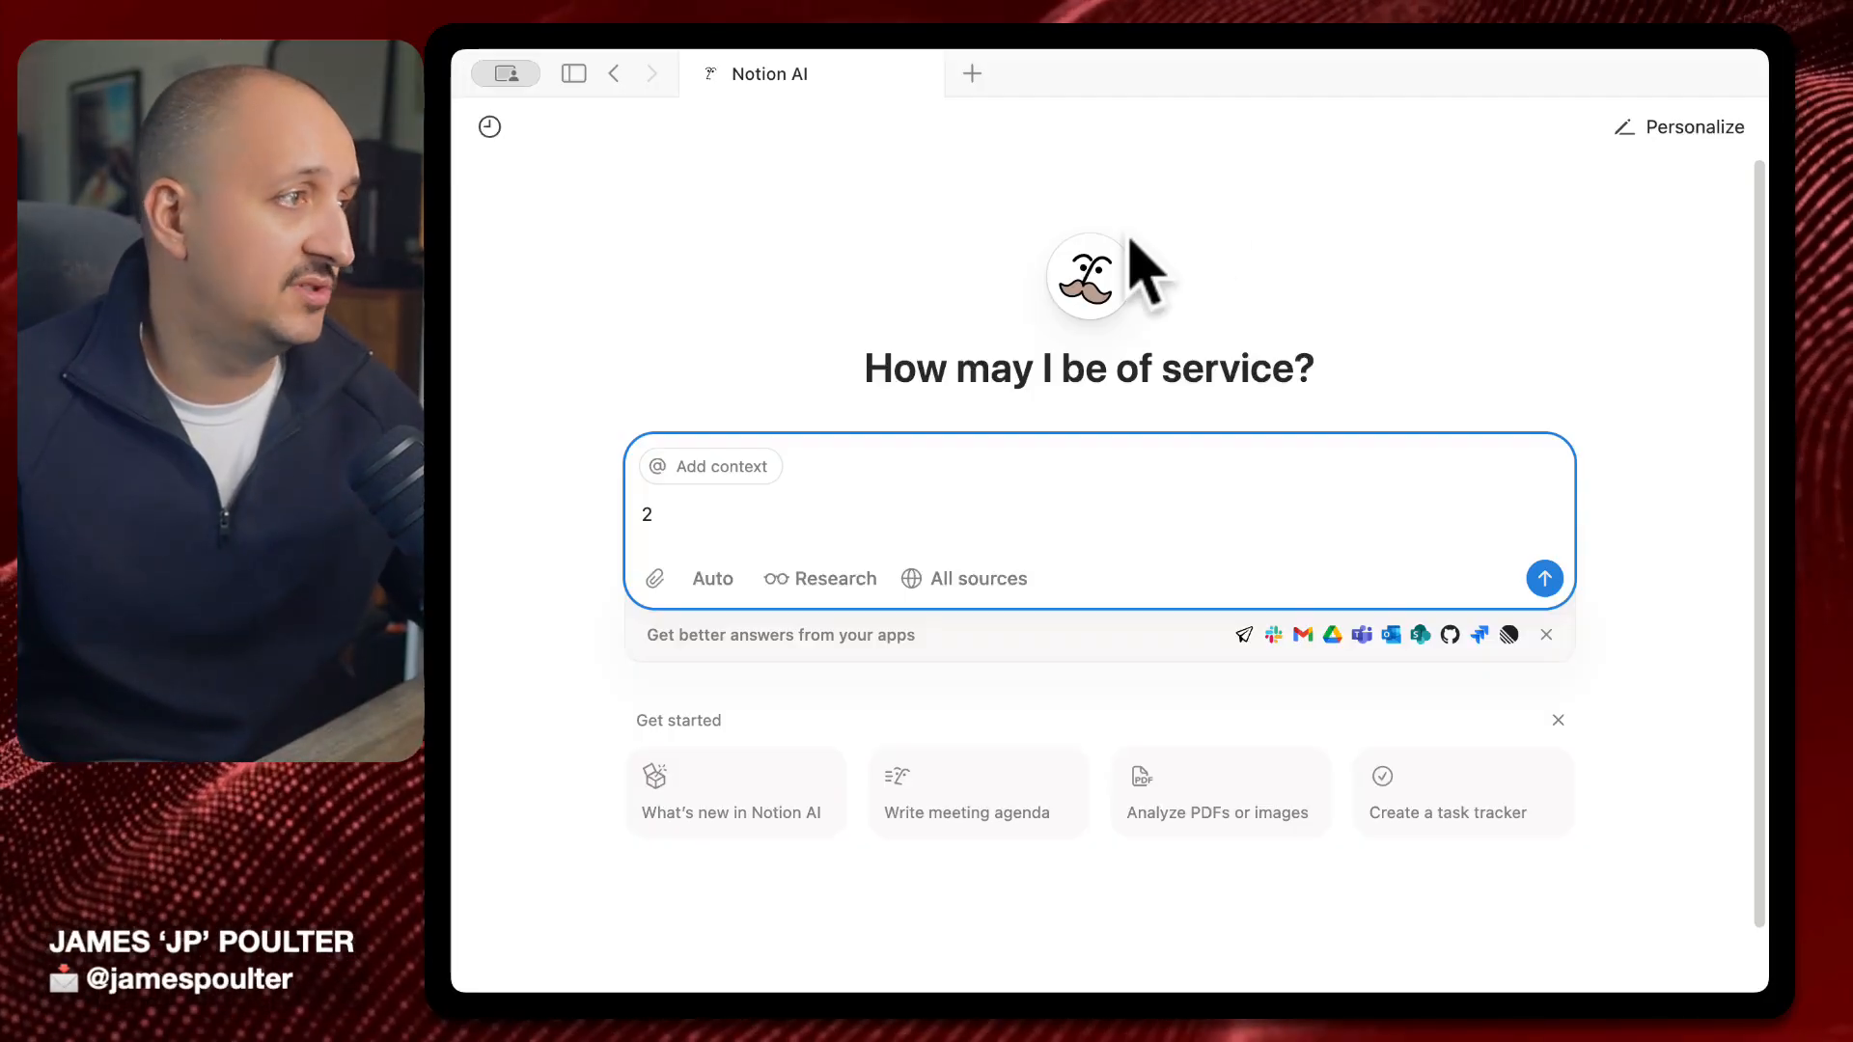
Open the Start 2025 page from the sidebar and scroll through it
click(577, 73)
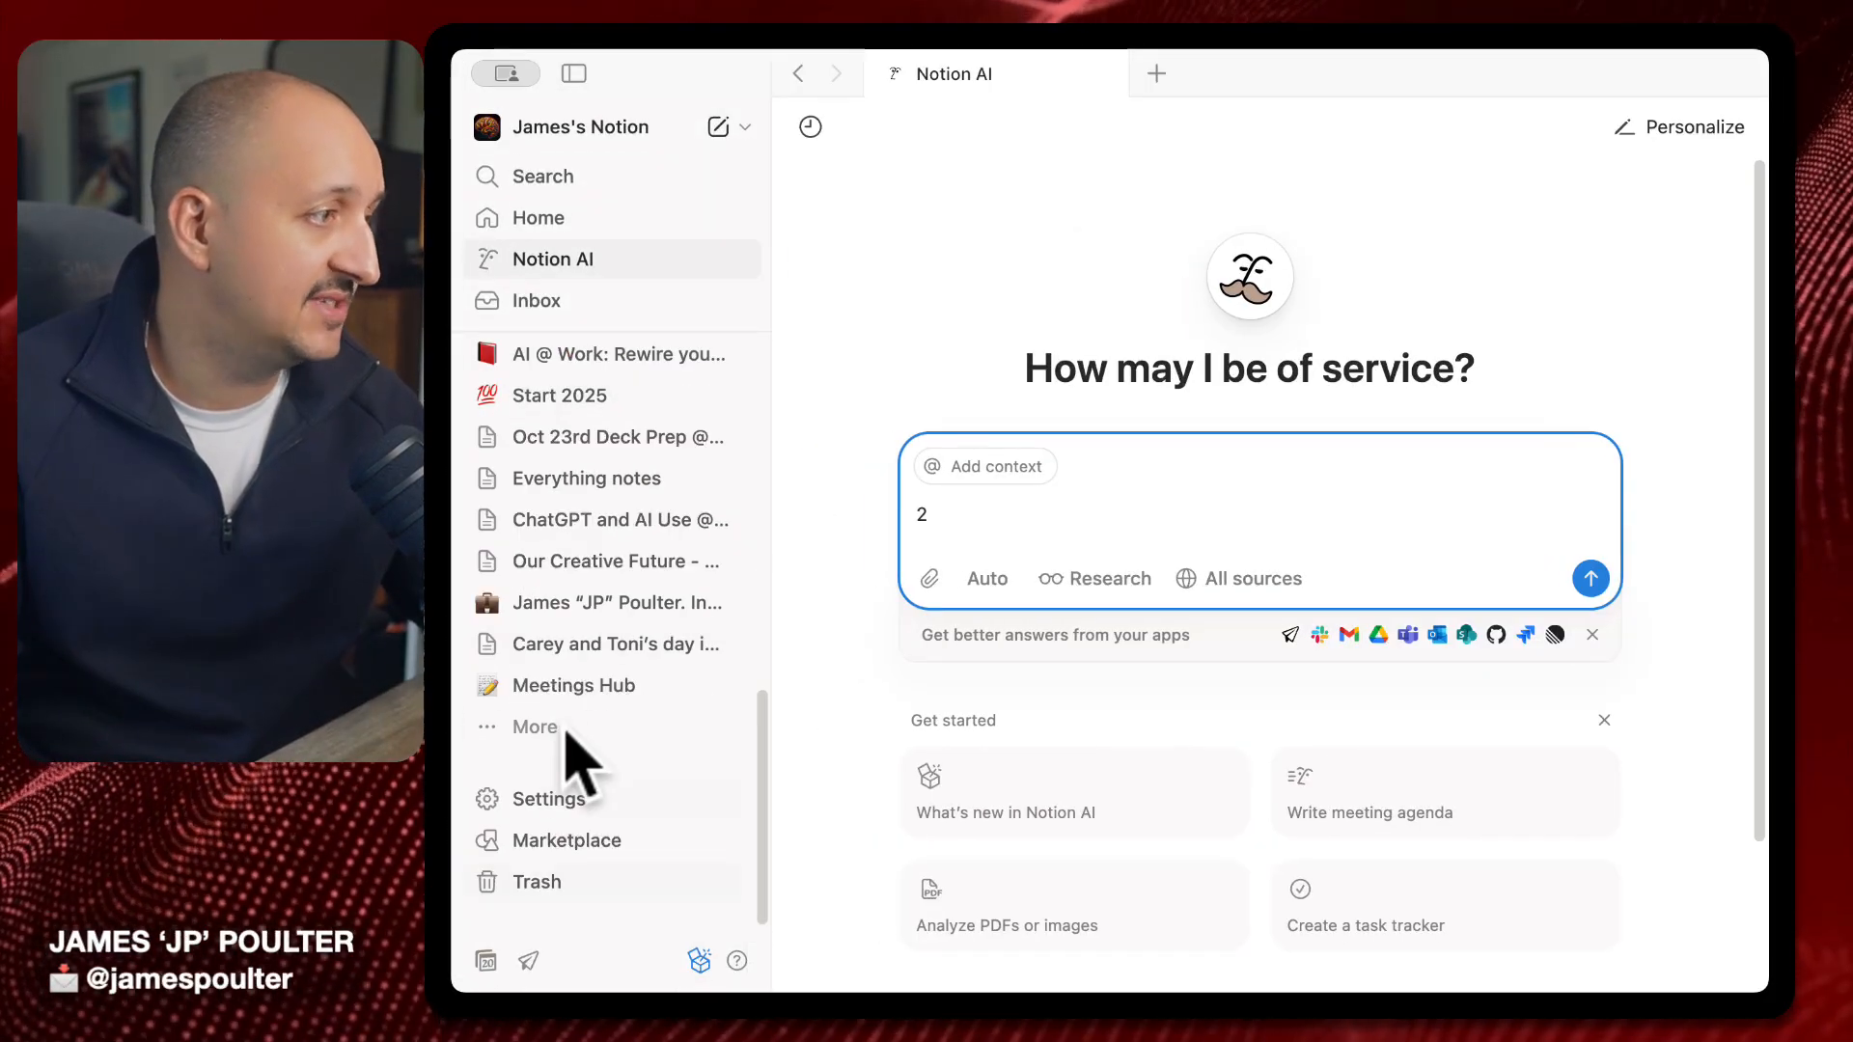
click(597, 404)
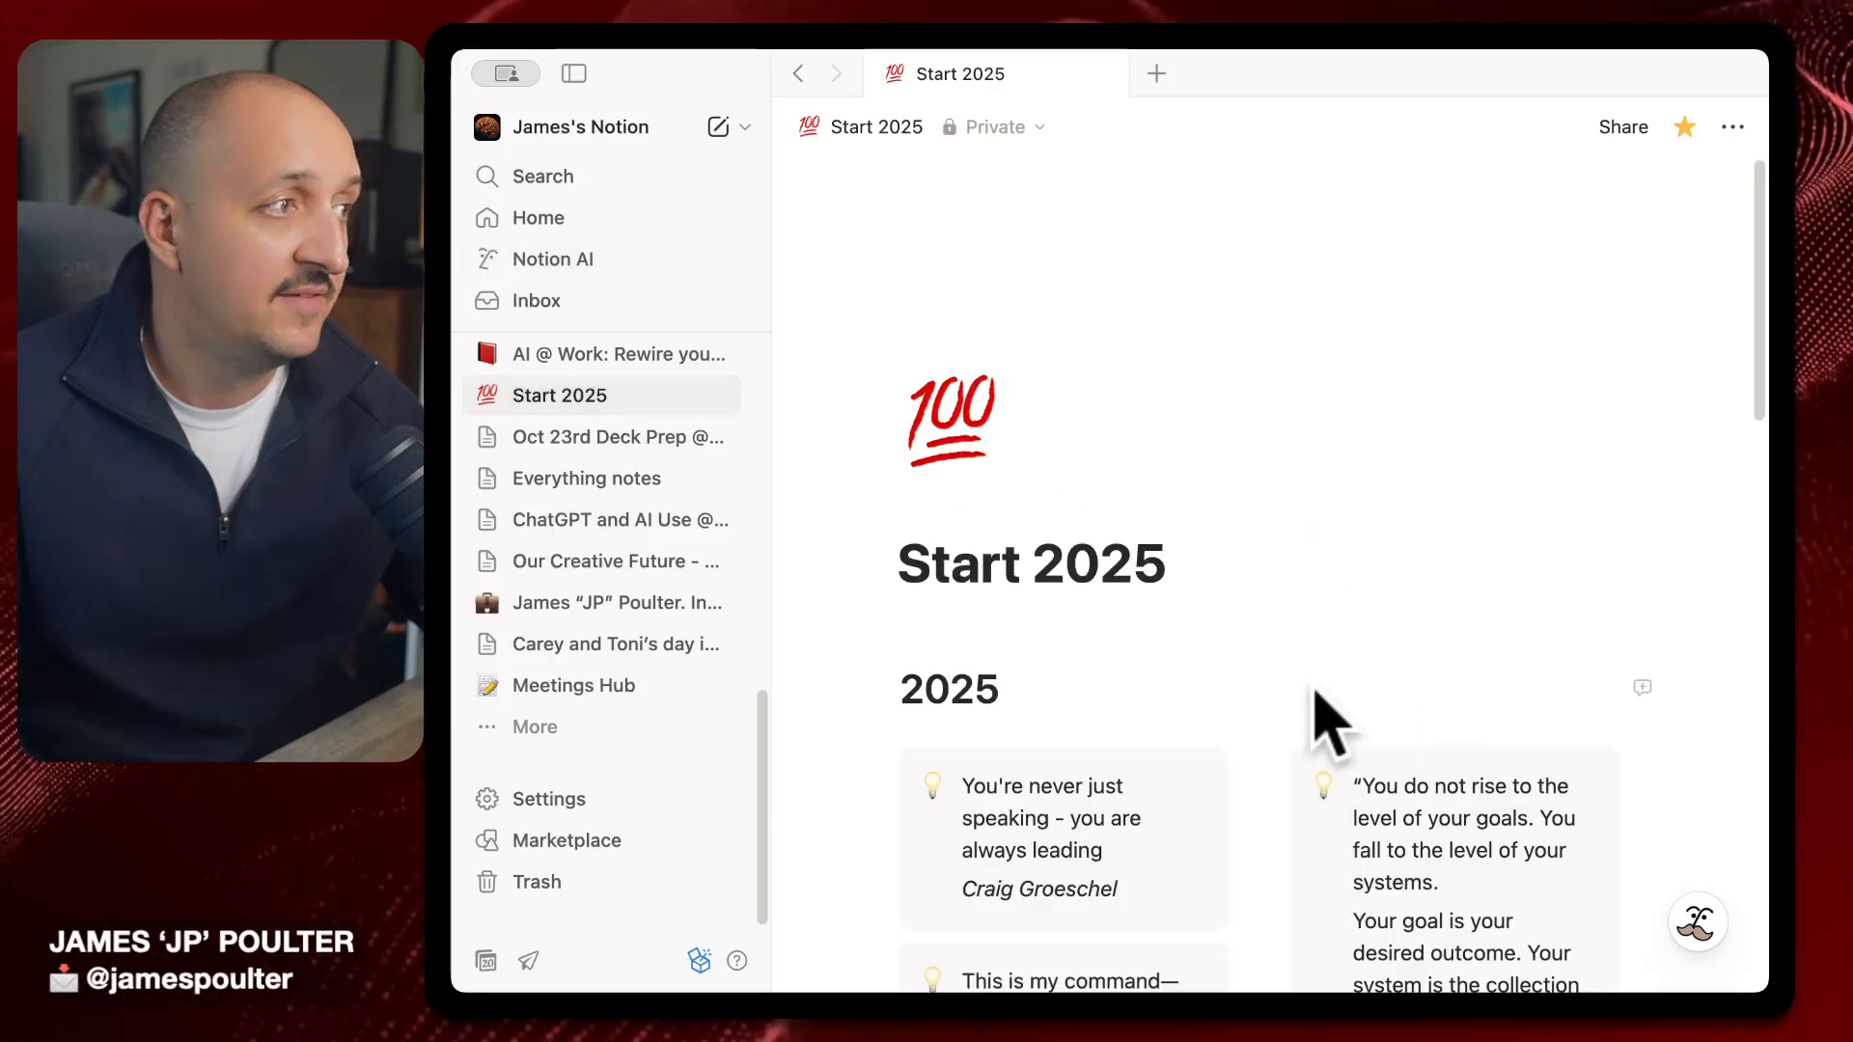
click(574, 74)
scroll(1462, 637, down, 5)
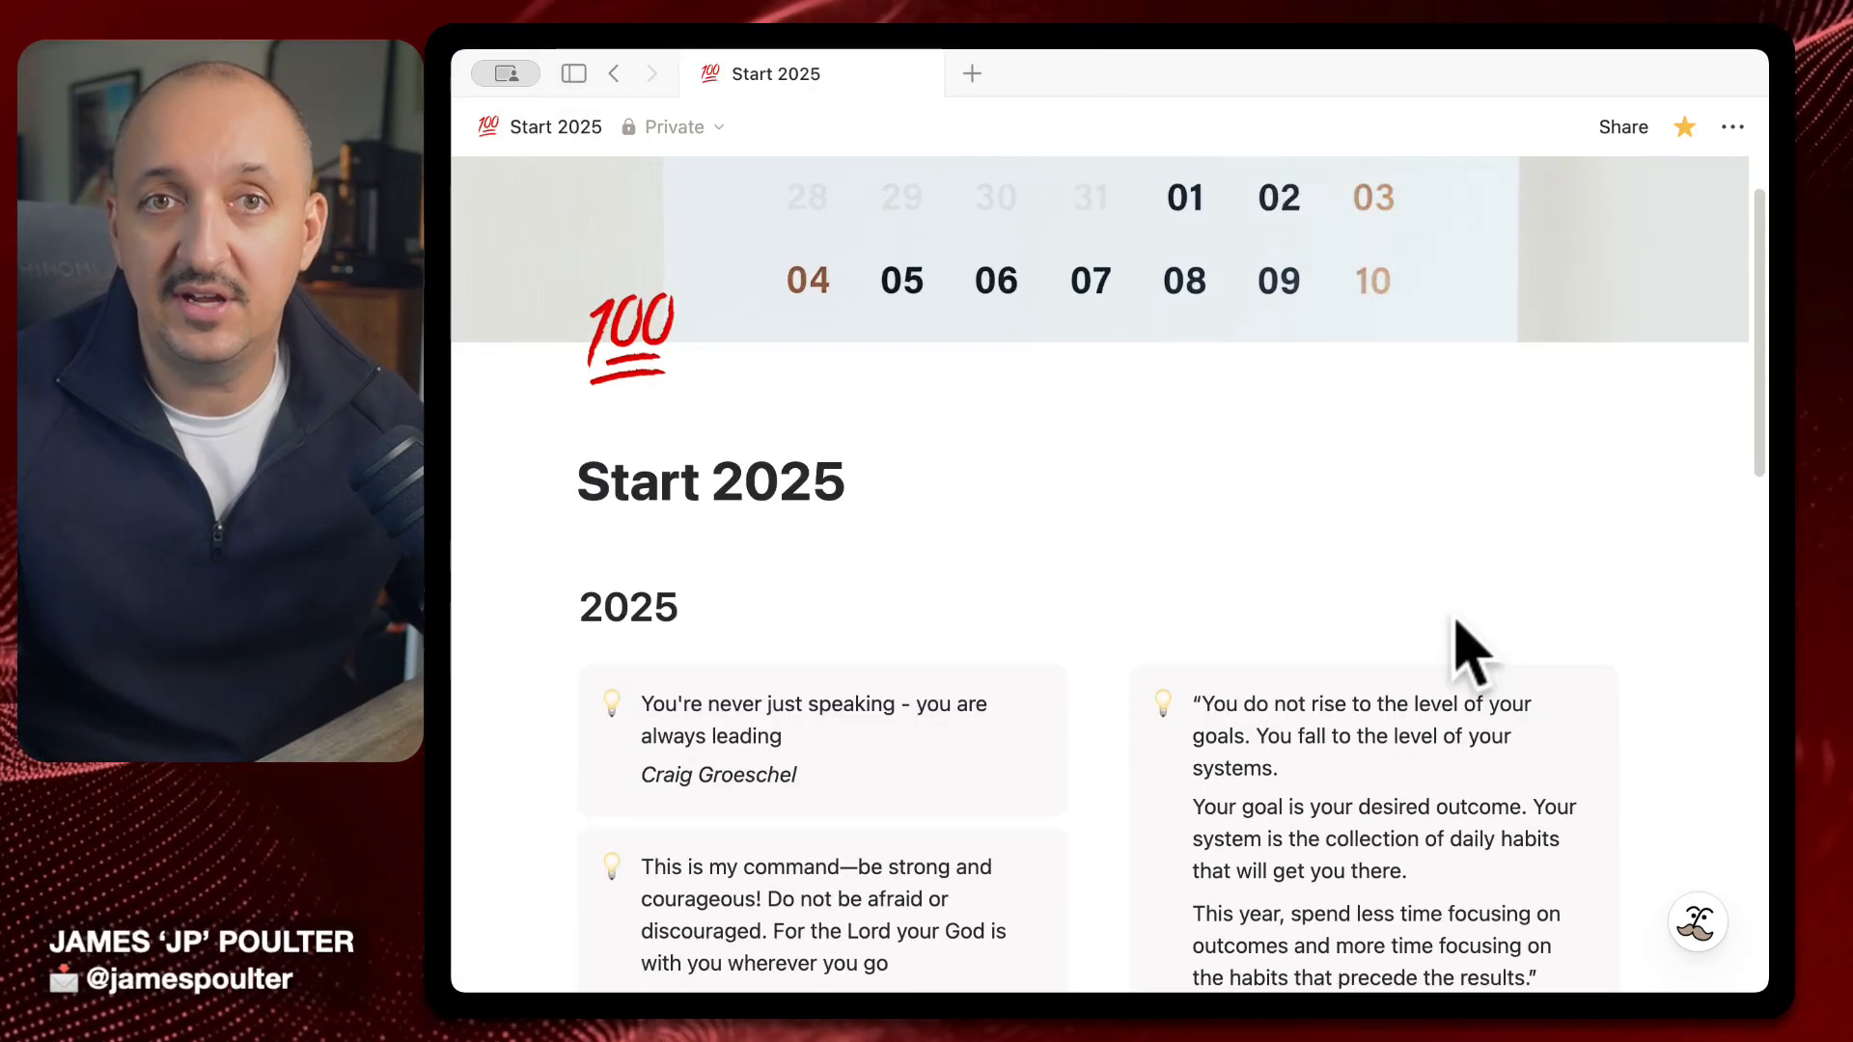
scroll(1456, 628, down, 6)
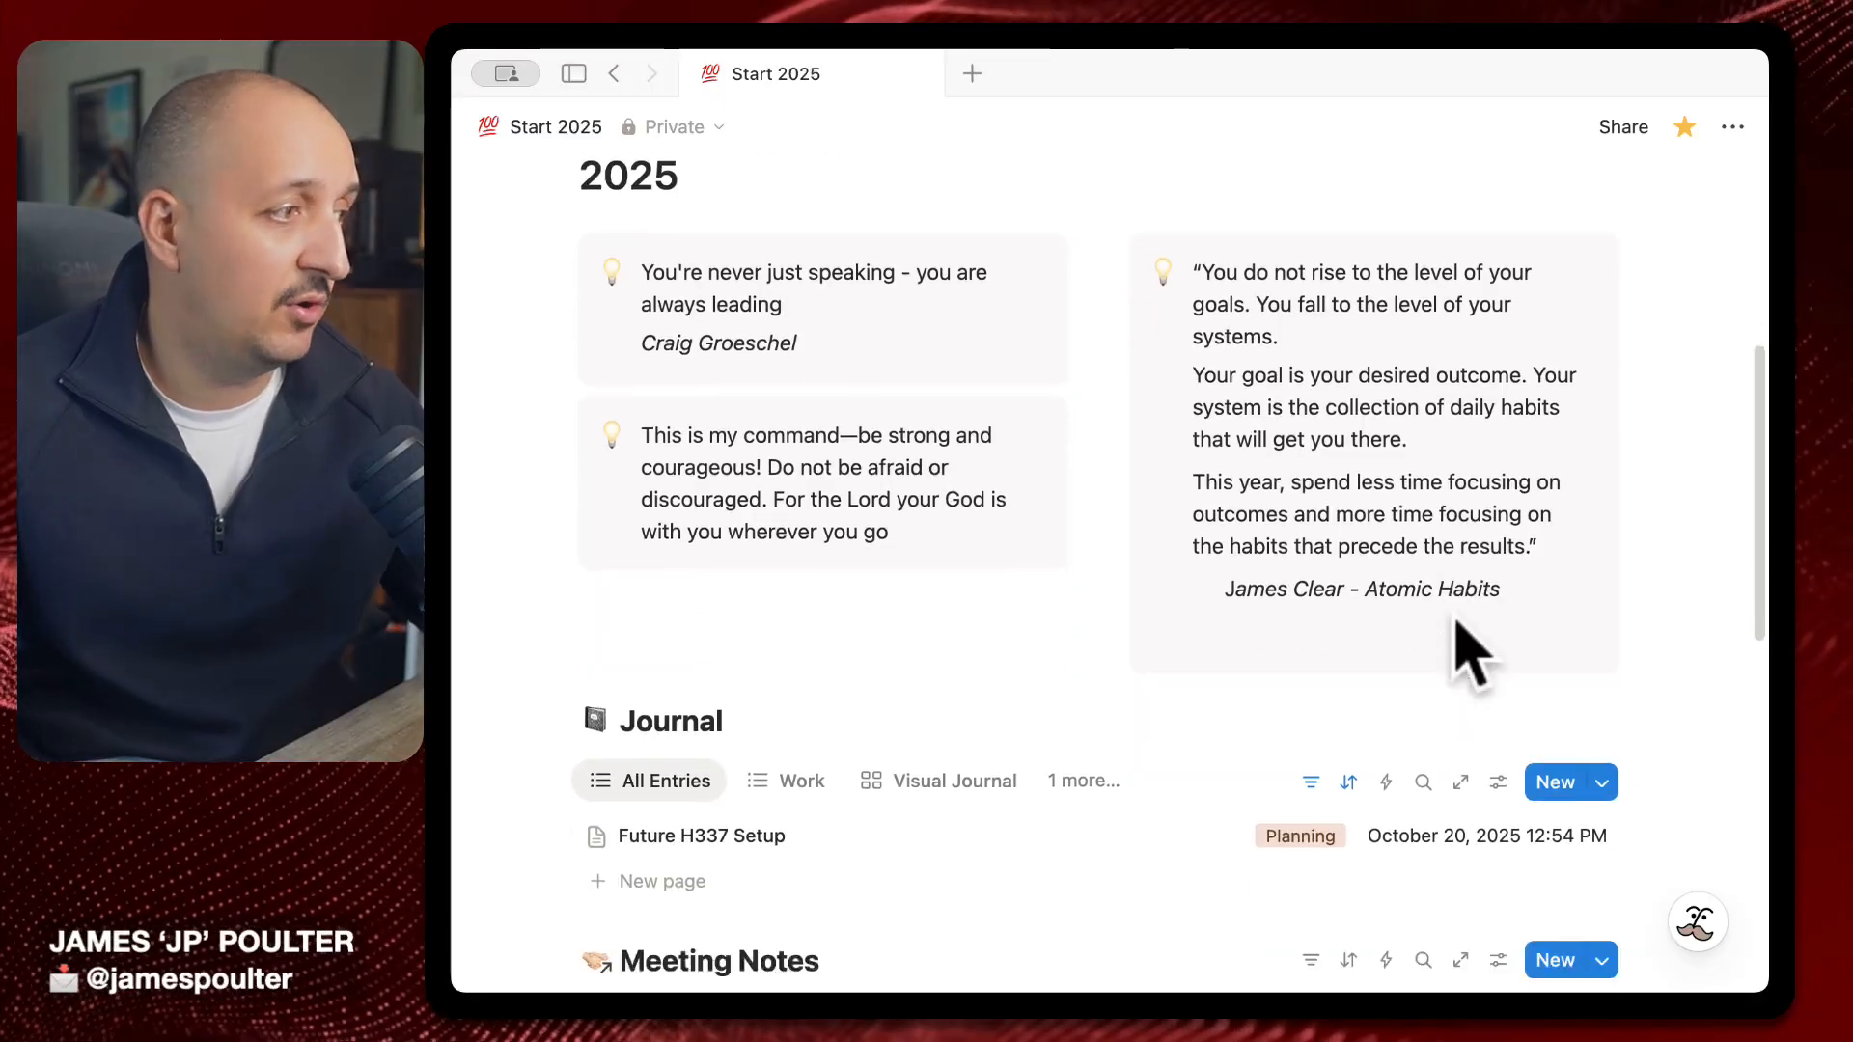
scroll(1409, 879, up, 10)
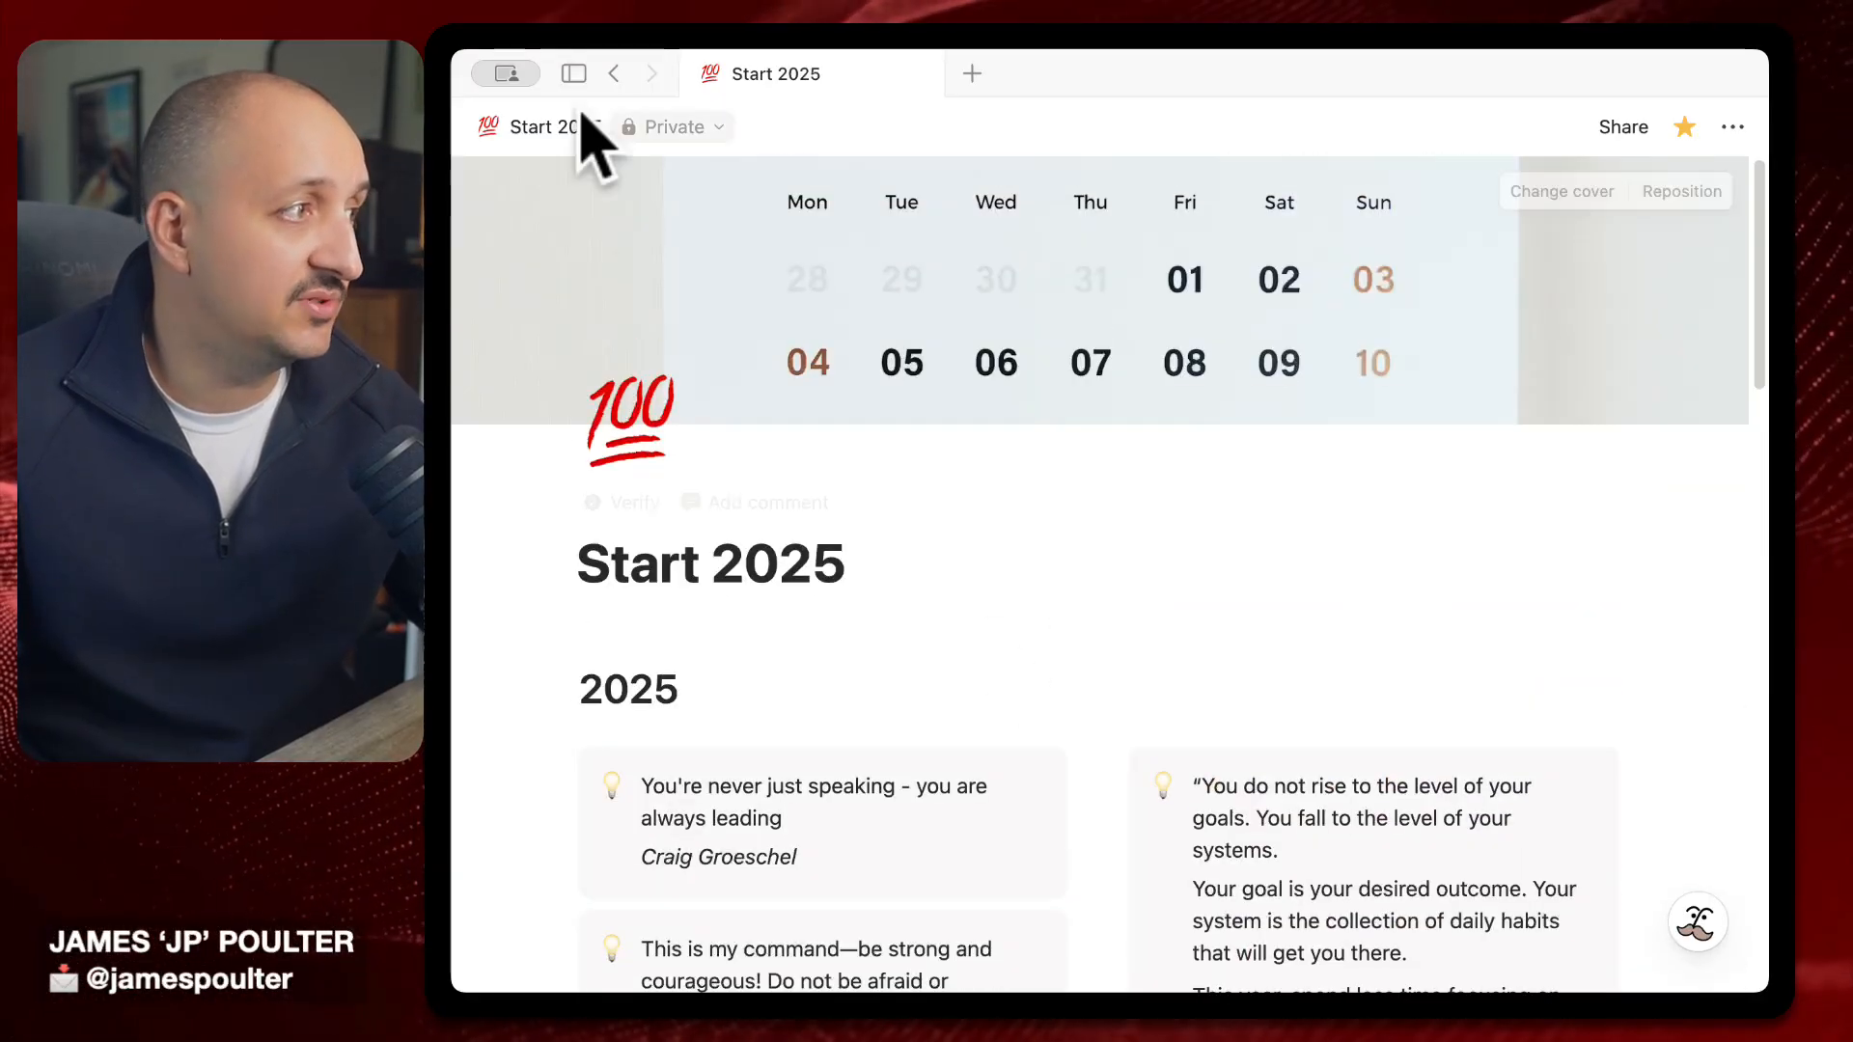
Open Start Here Template from the sidebar's More list, expand its Do this daily checklist, and browse it
click(574, 73)
click(540, 728)
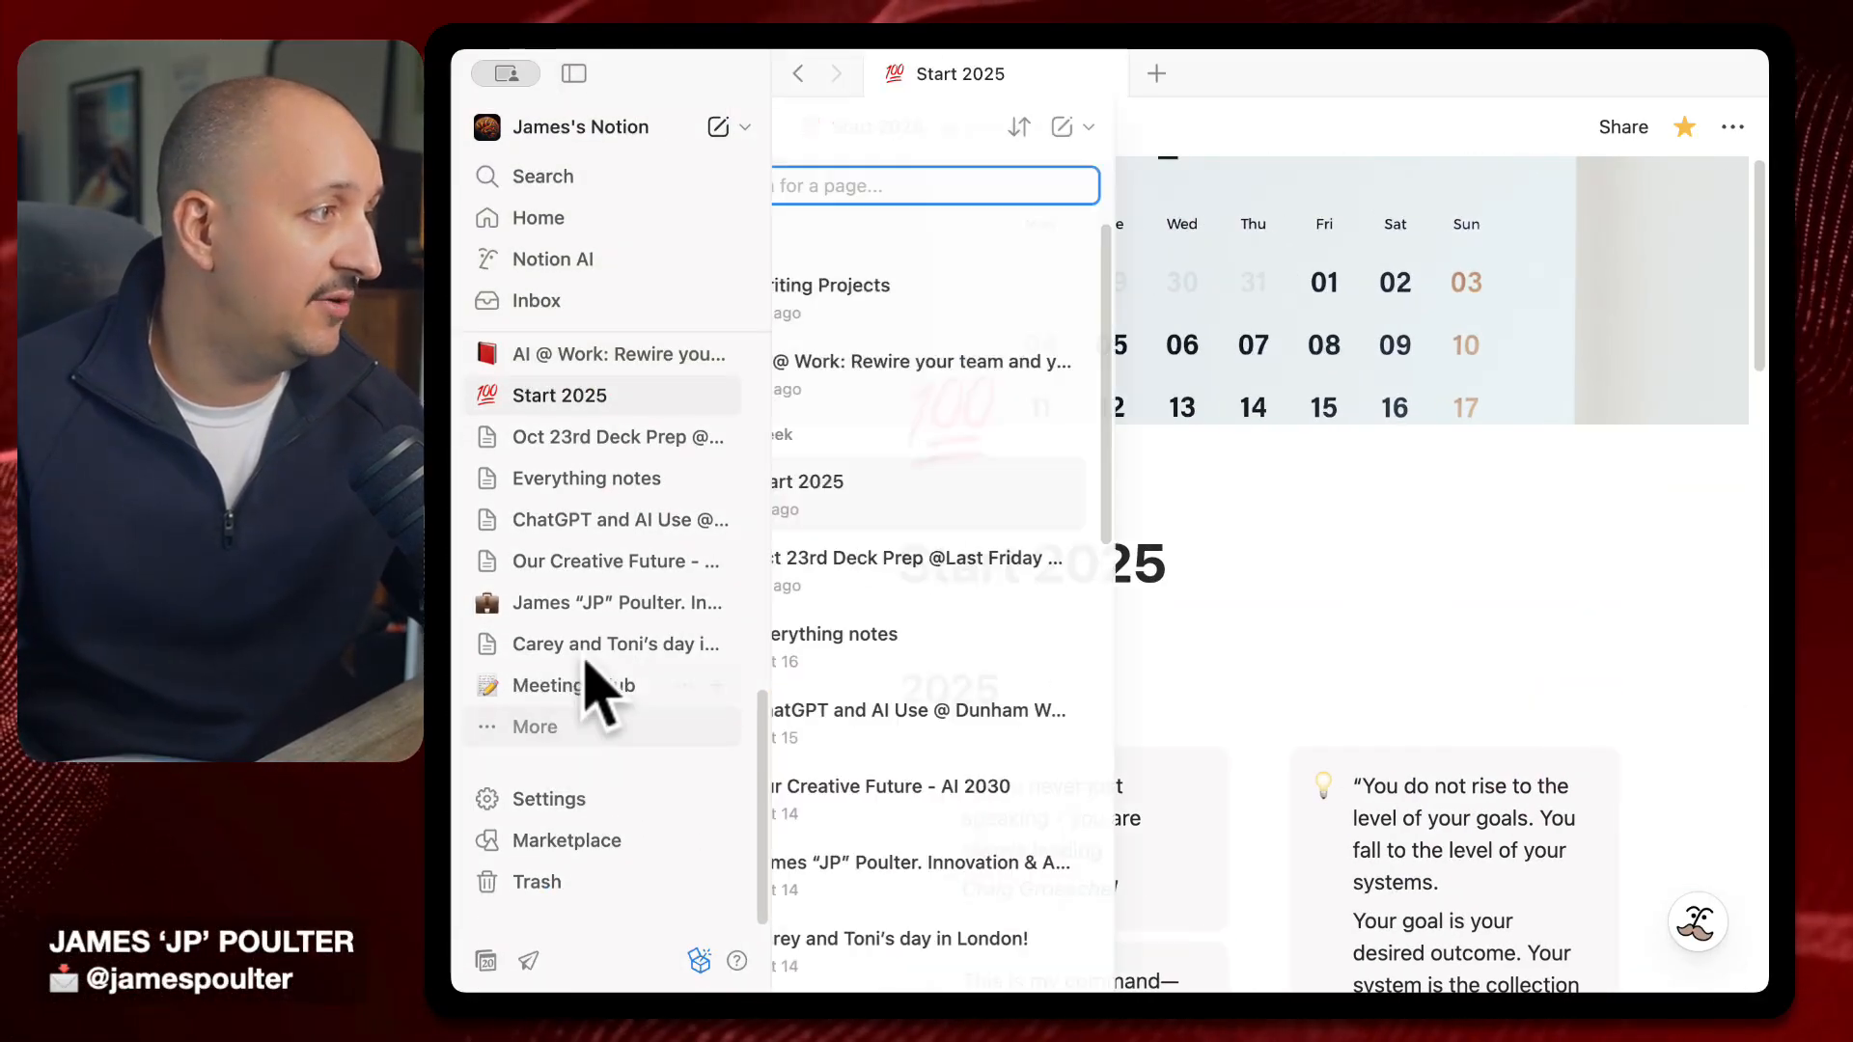
scroll(977, 772, down, 10)
click(959, 915)
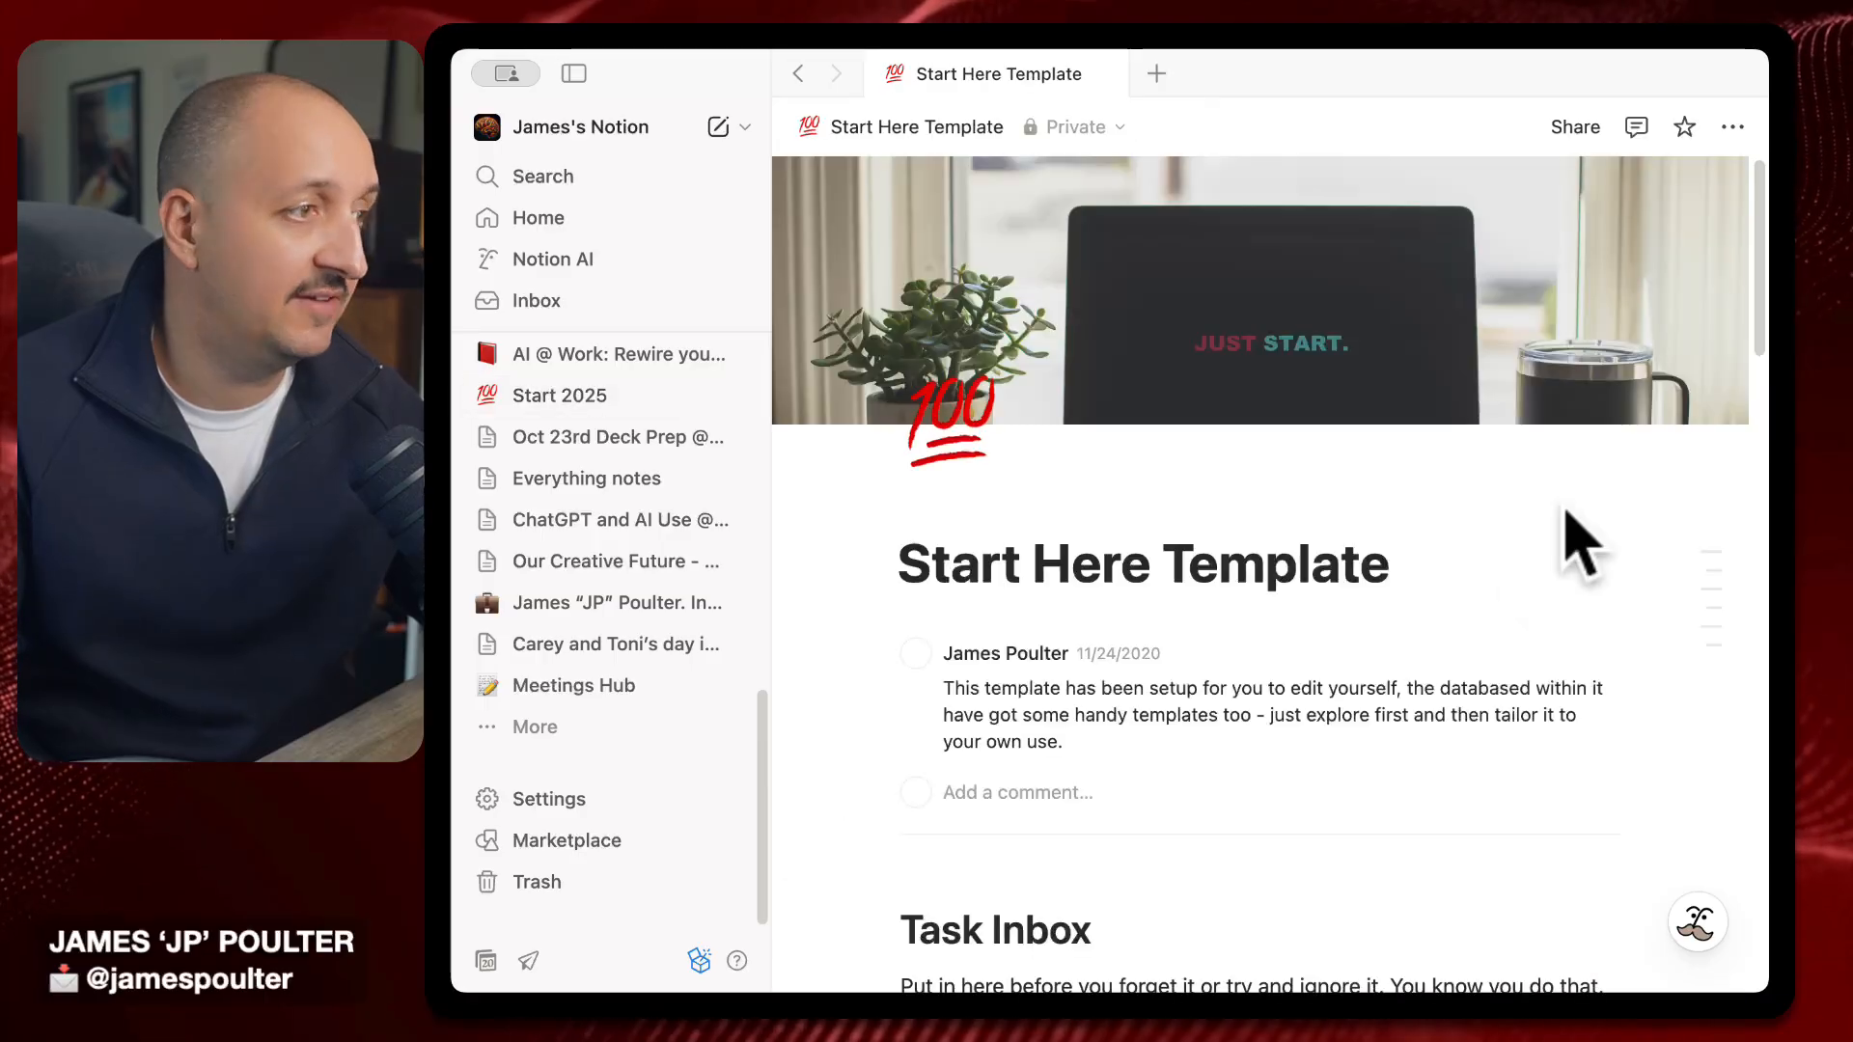
click(576, 73)
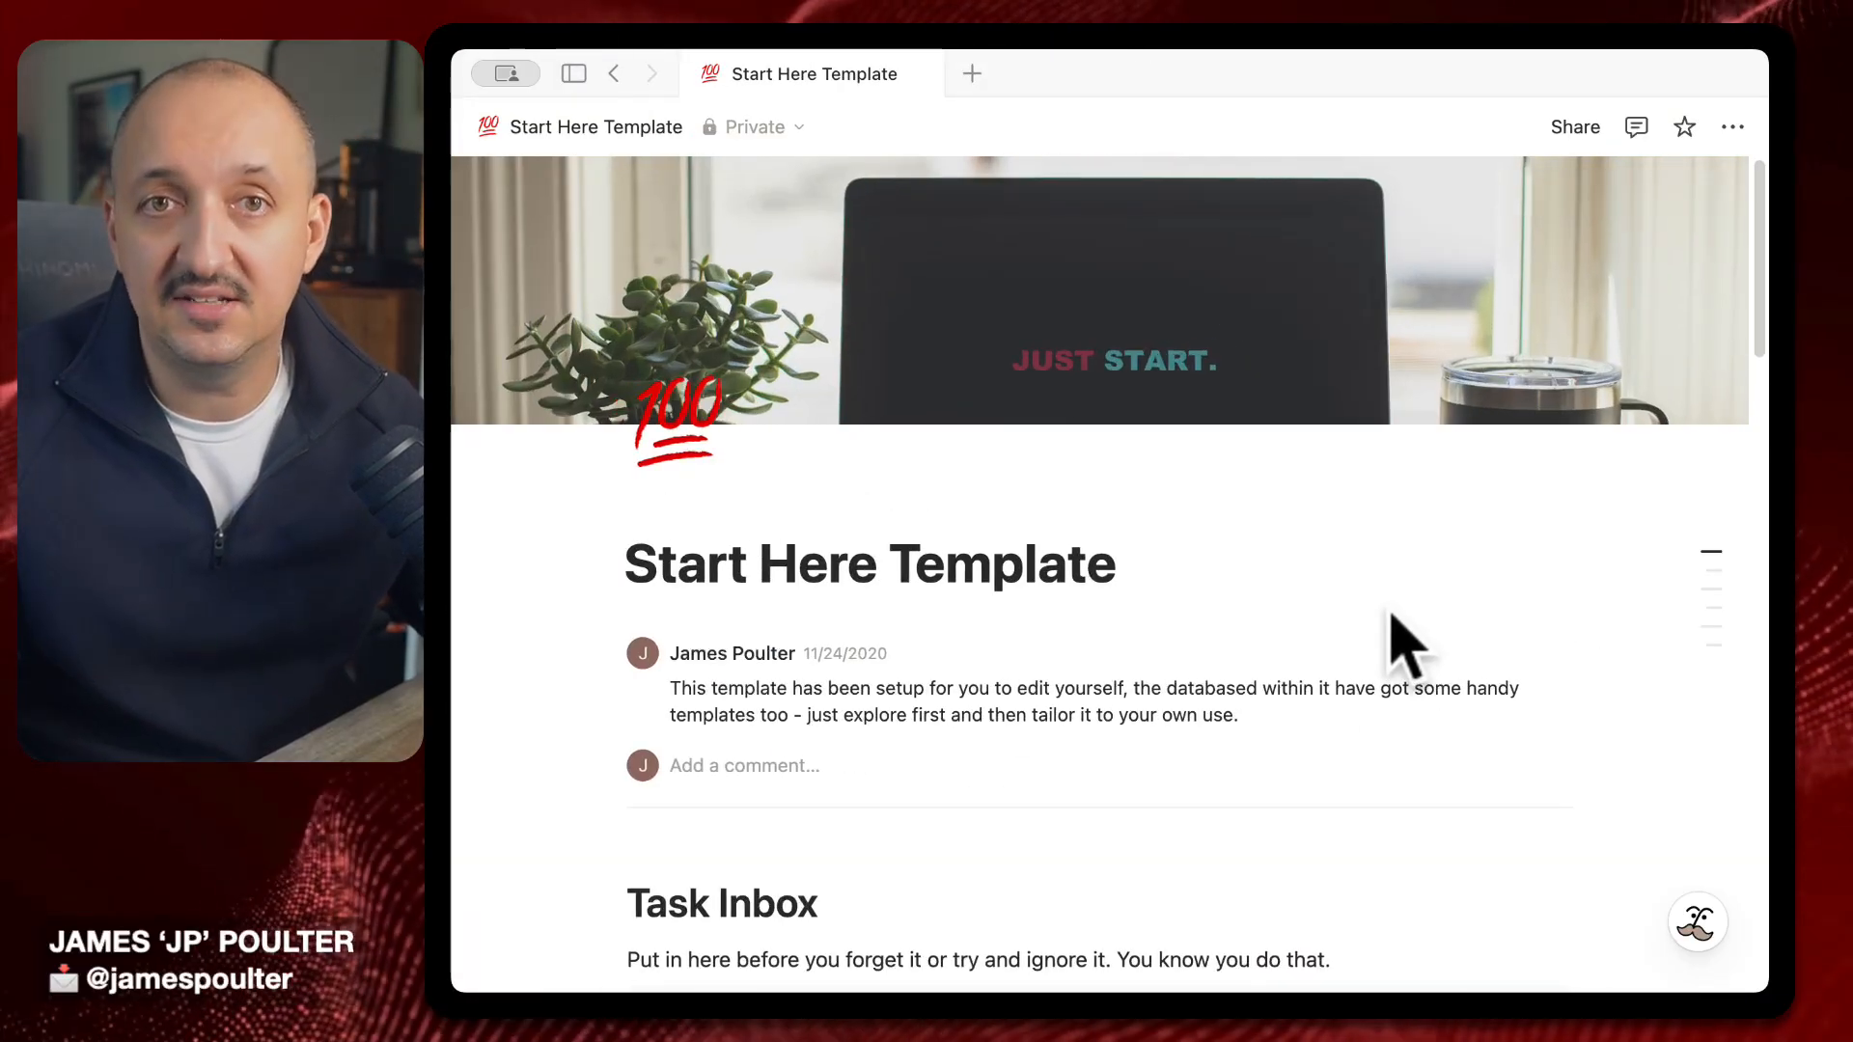
scroll(1404, 647, down, 10)
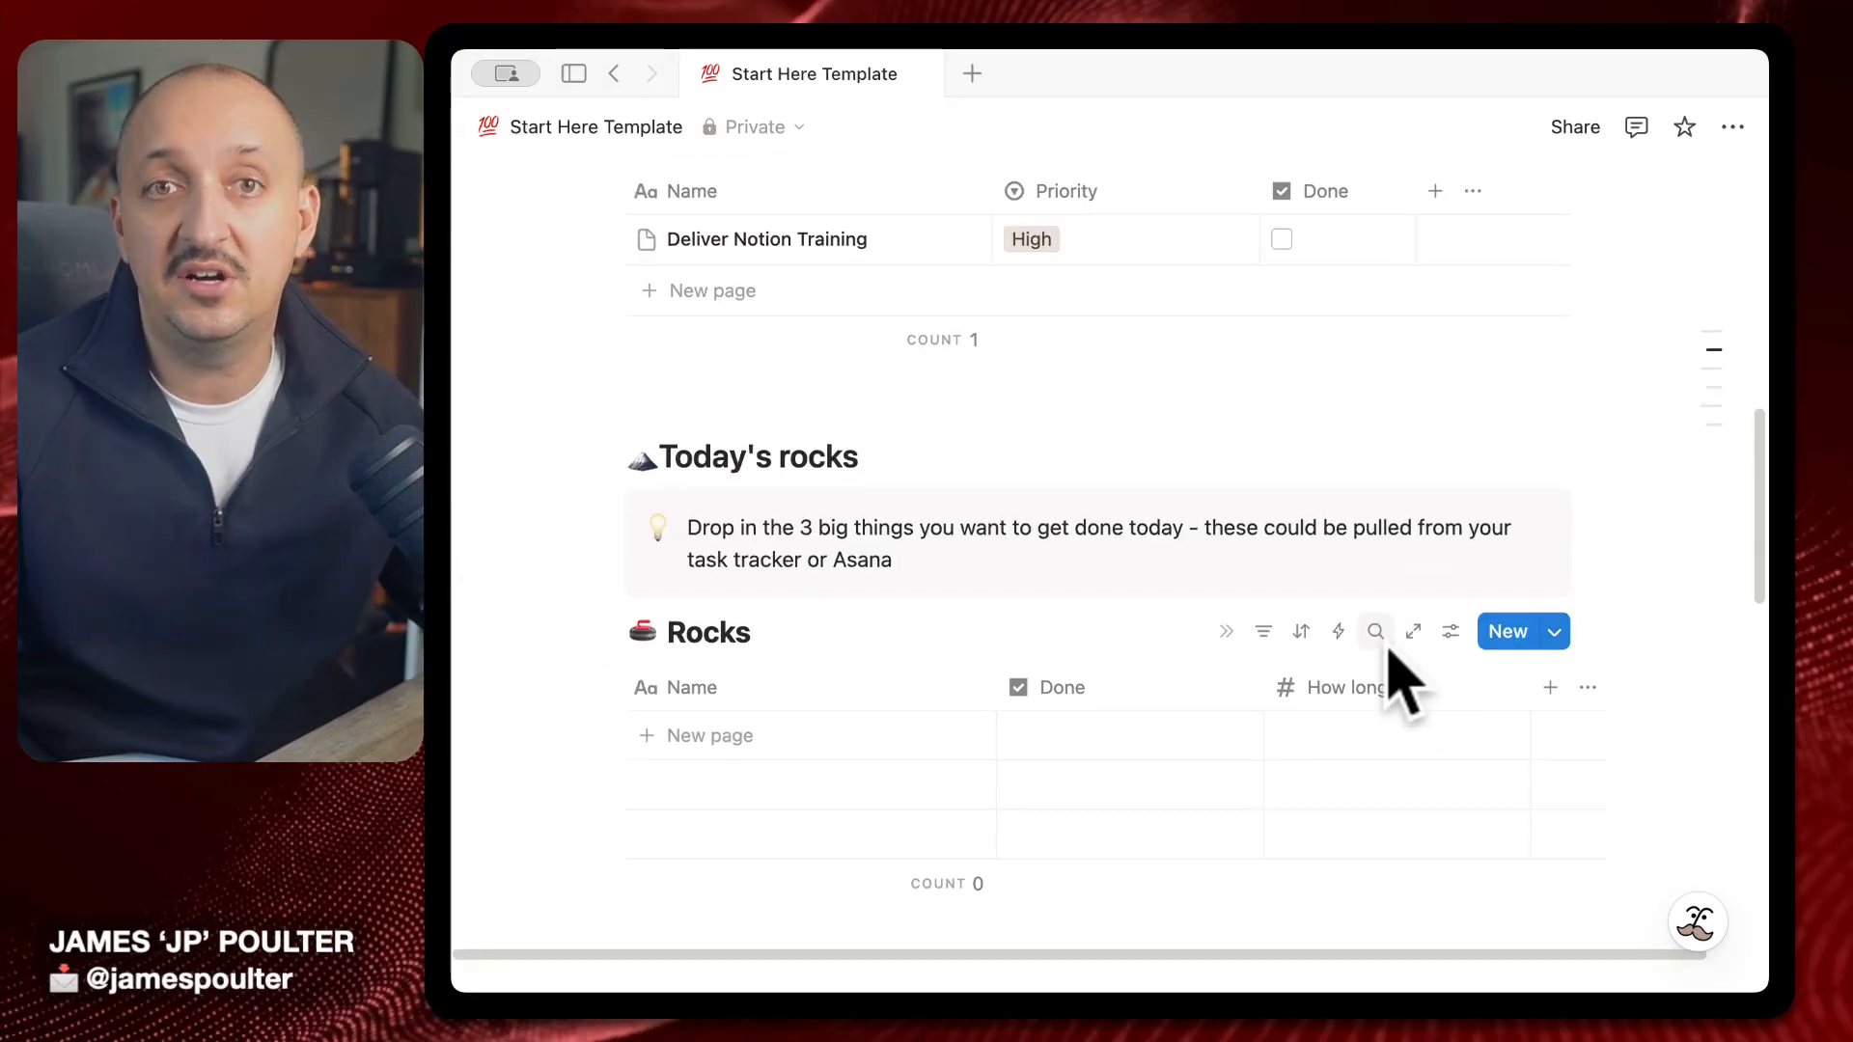
scroll(1400, 676, down, 1)
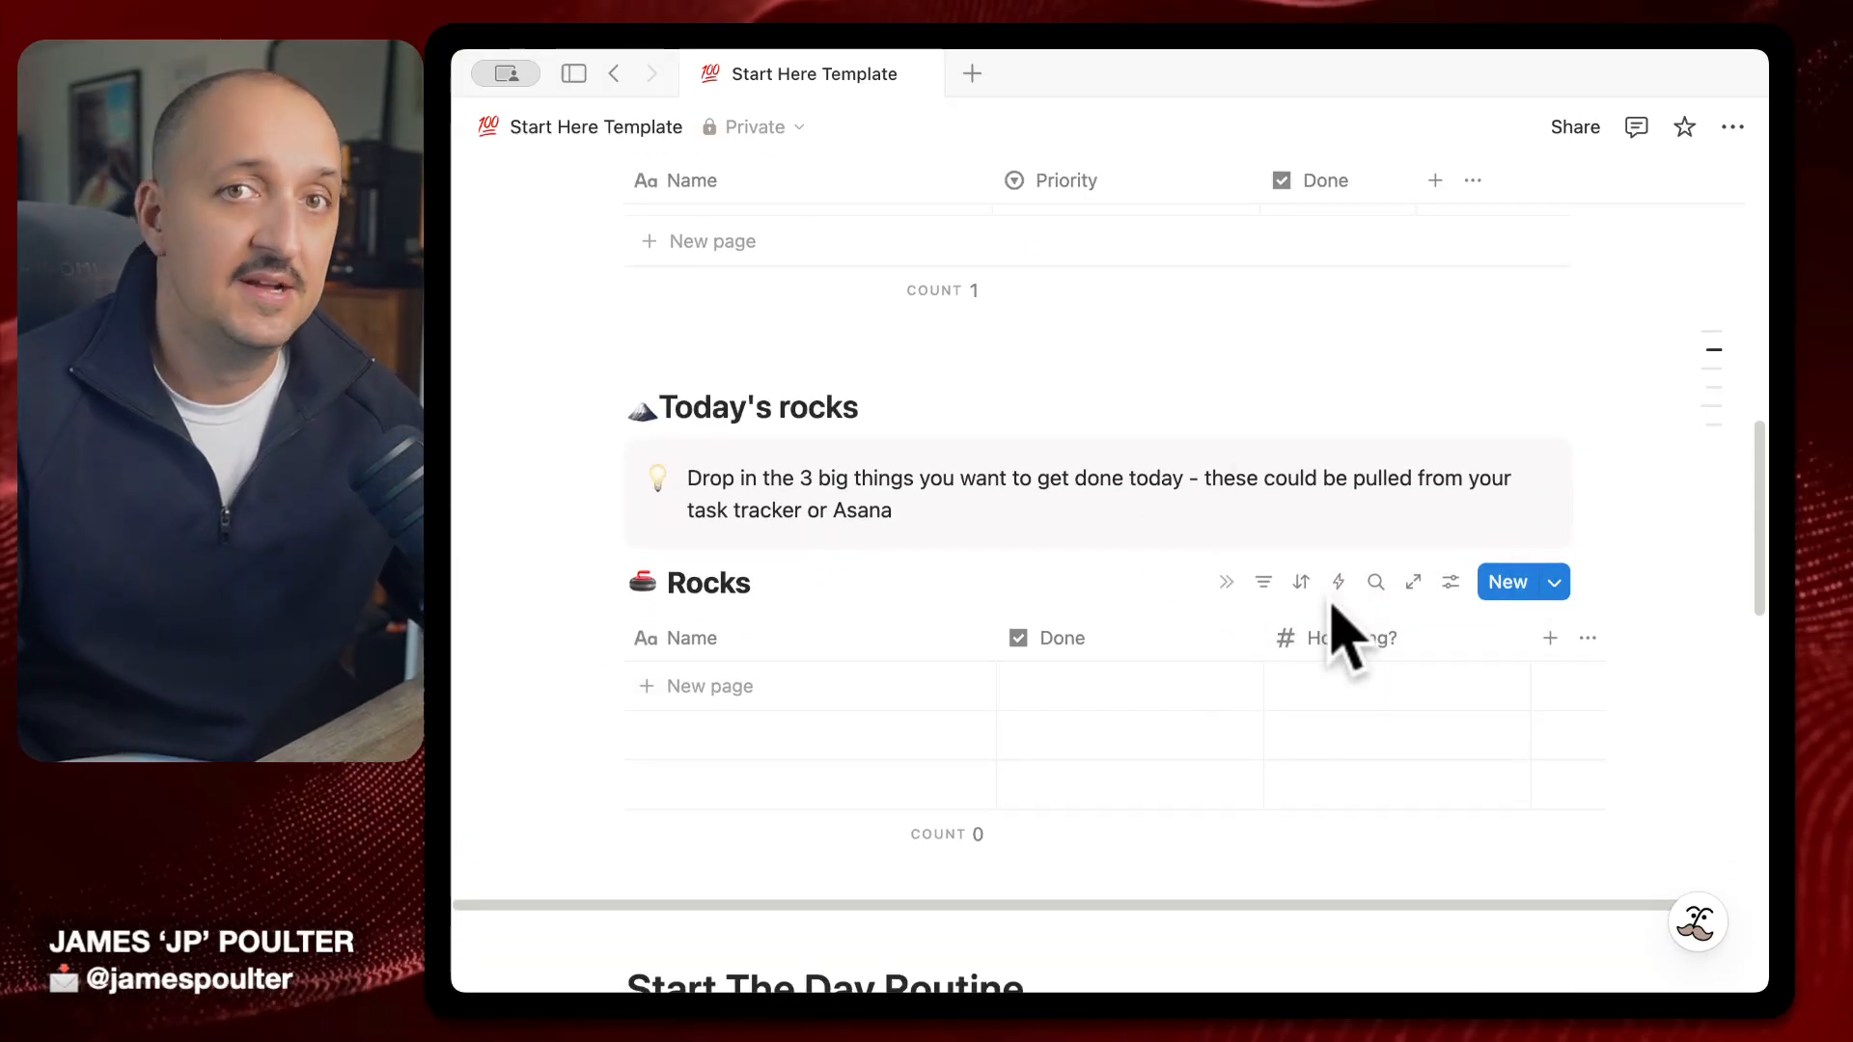
scroll(1334, 610, down, 10)
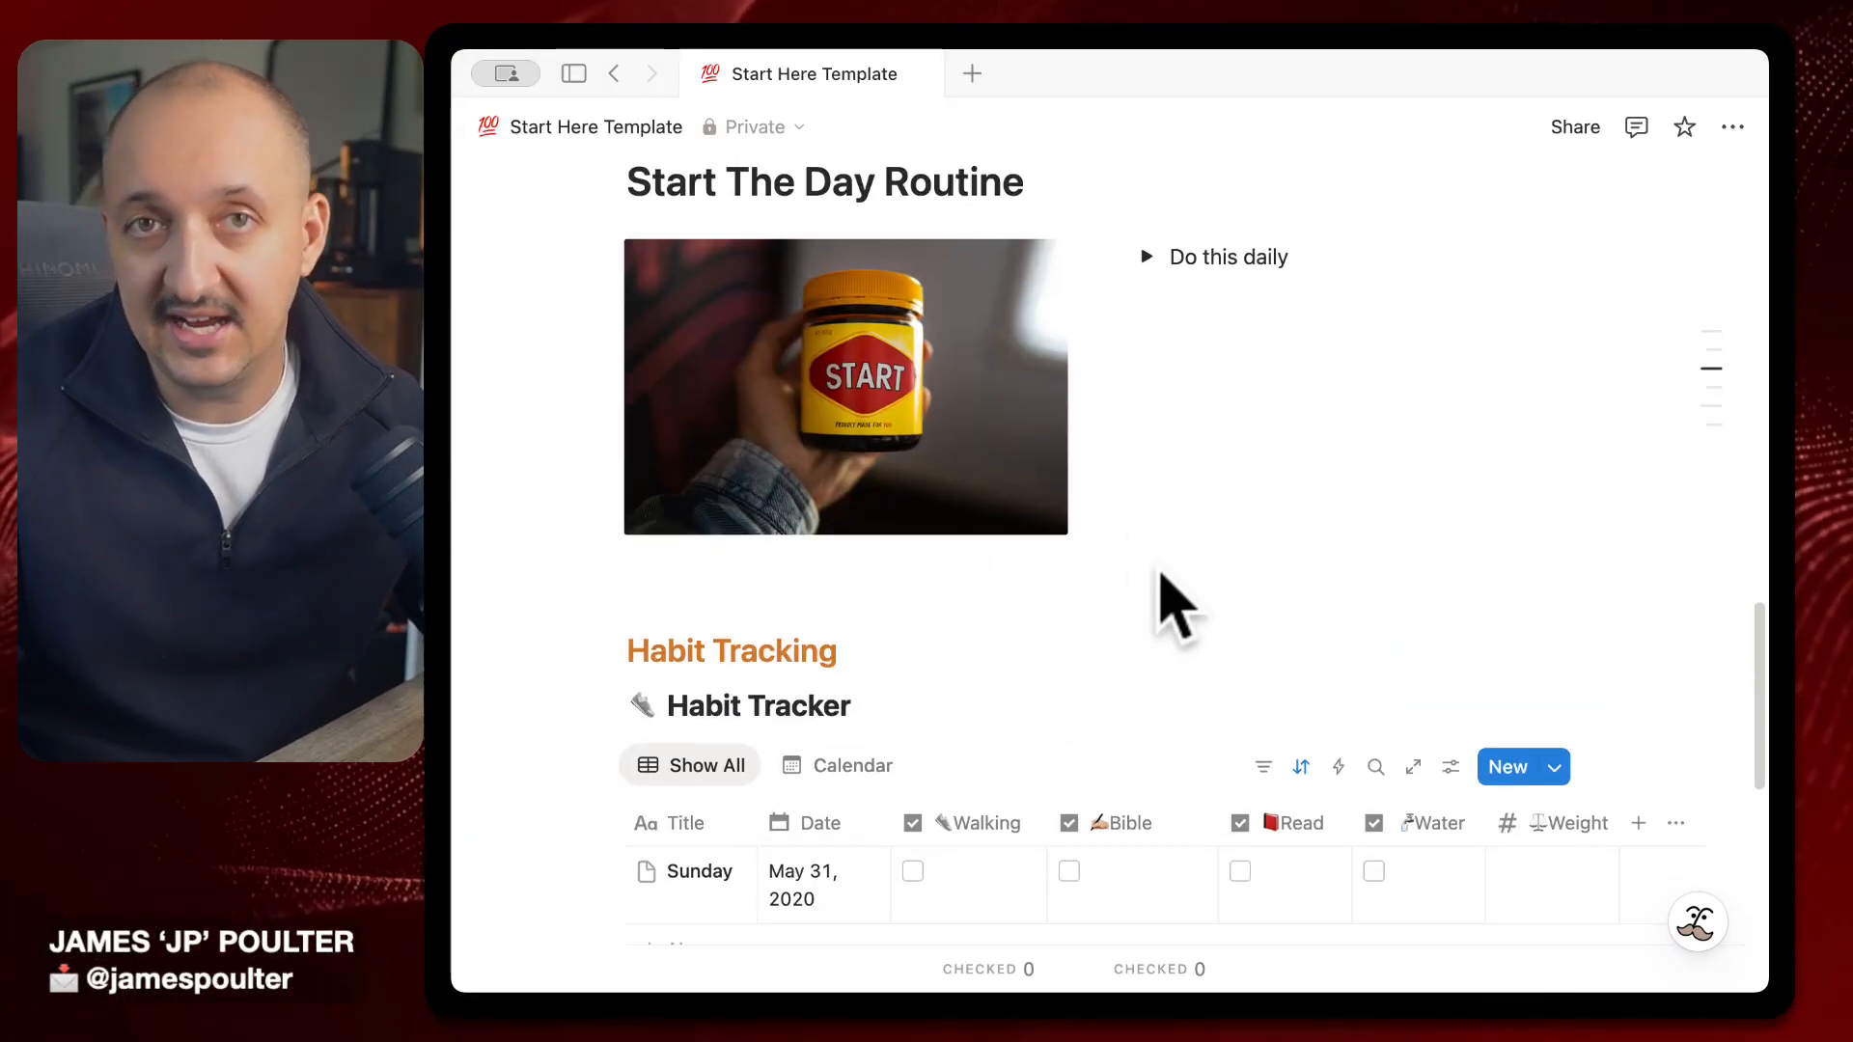
scroll(1155, 537, up, 1)
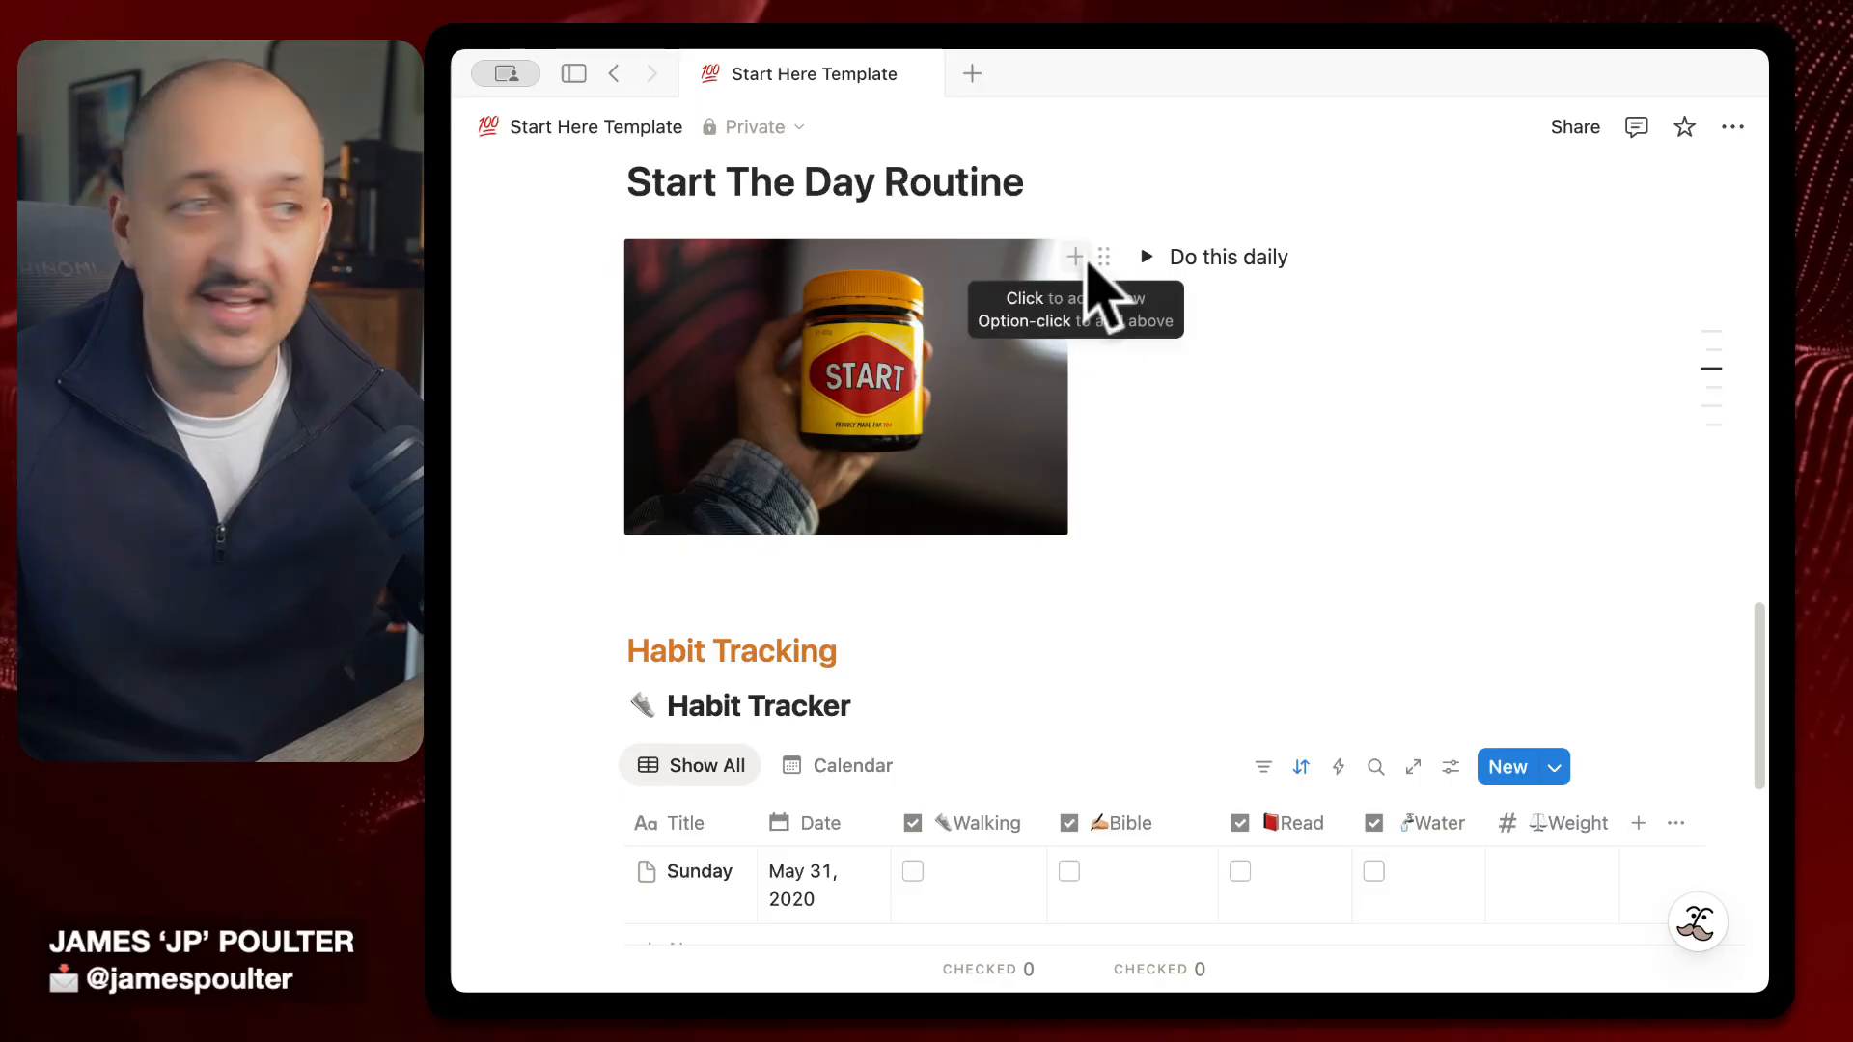
click(1147, 257)
scroll(1221, 589, down, 8)
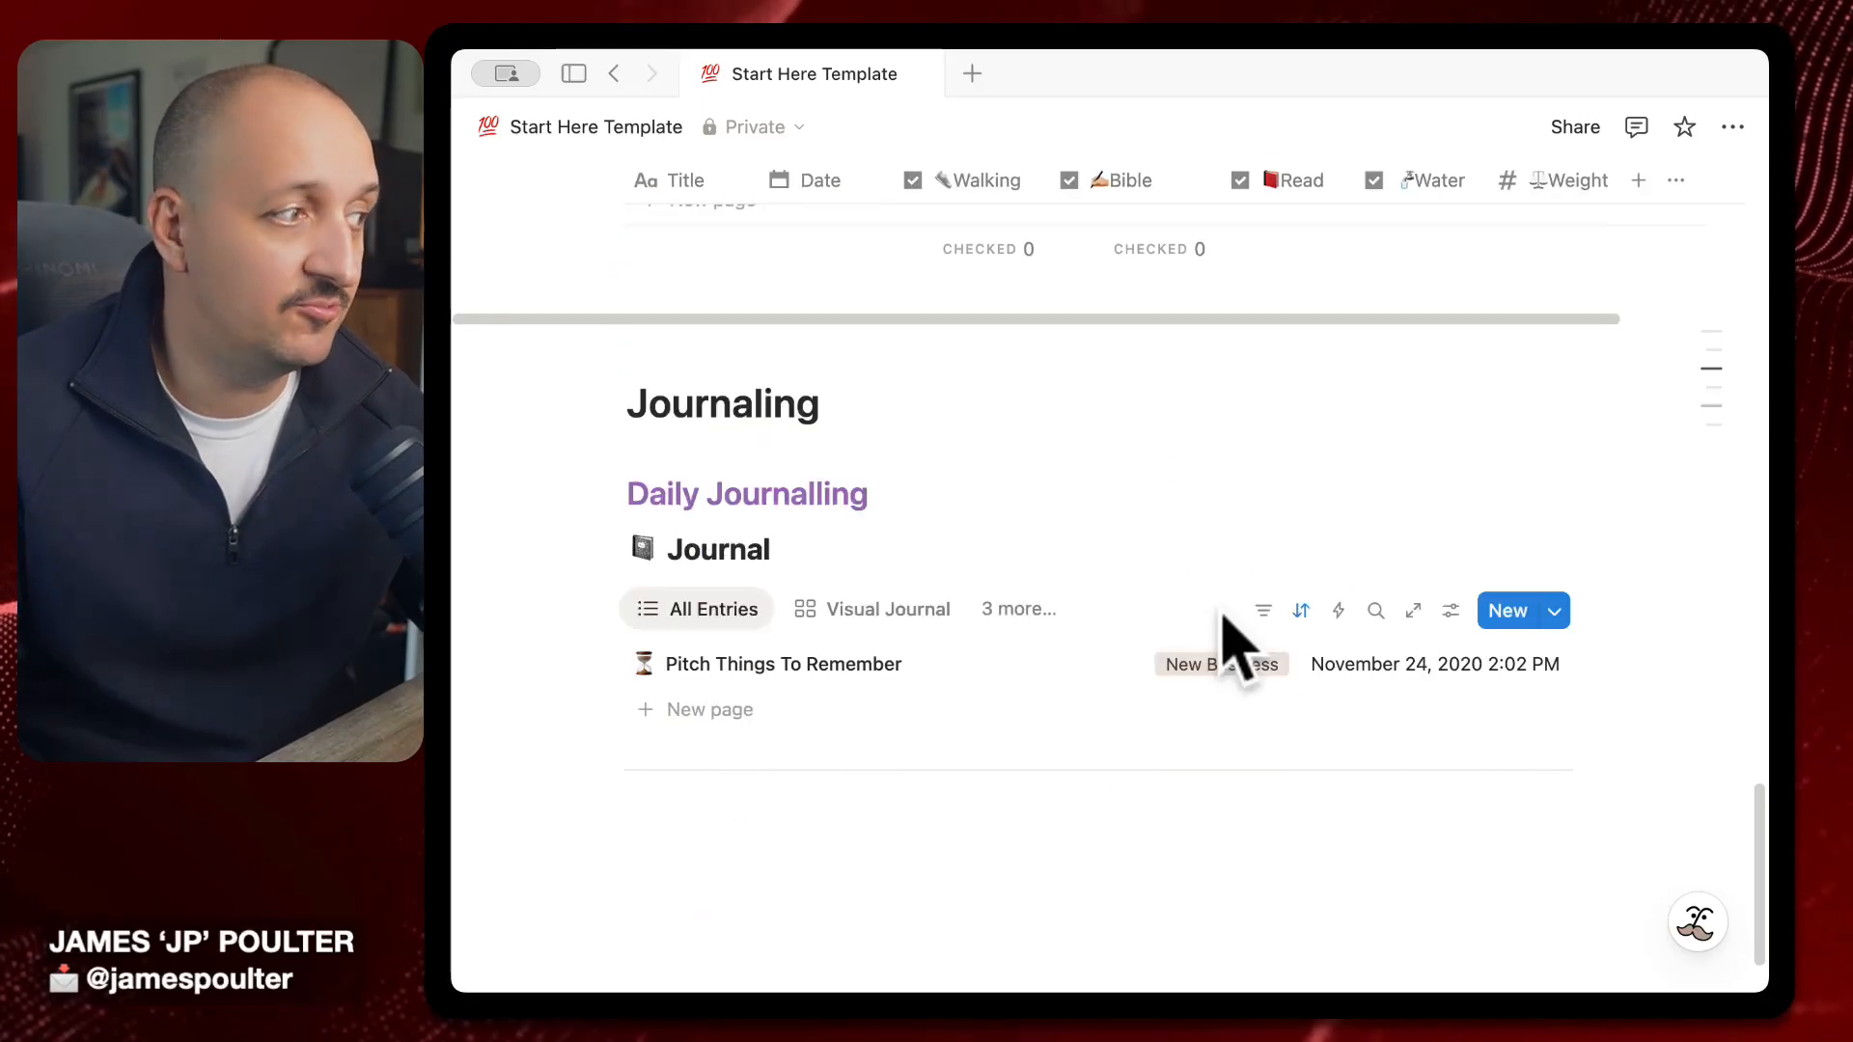
scroll(1367, 645, up, 20)
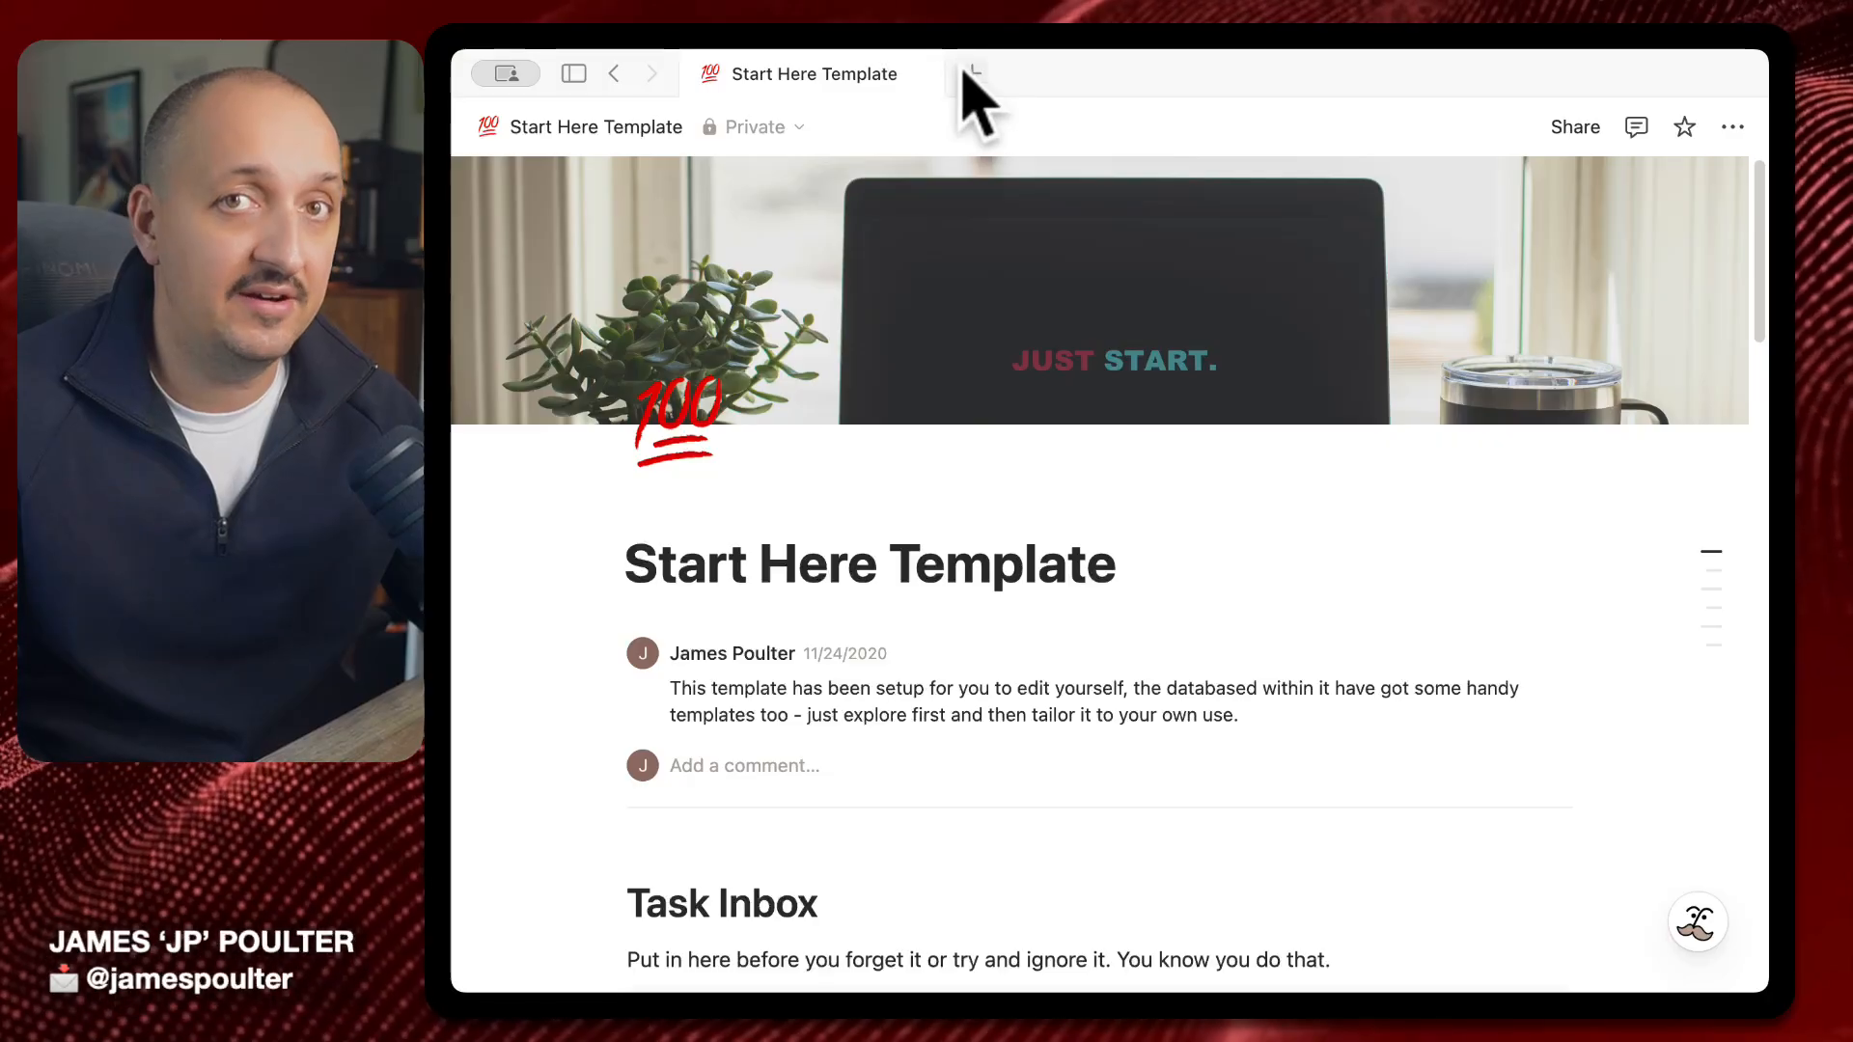
Reopen Notion AI in a new tab by searching 'AI', and delete the stray 2 from its prompt
click(966, 72)
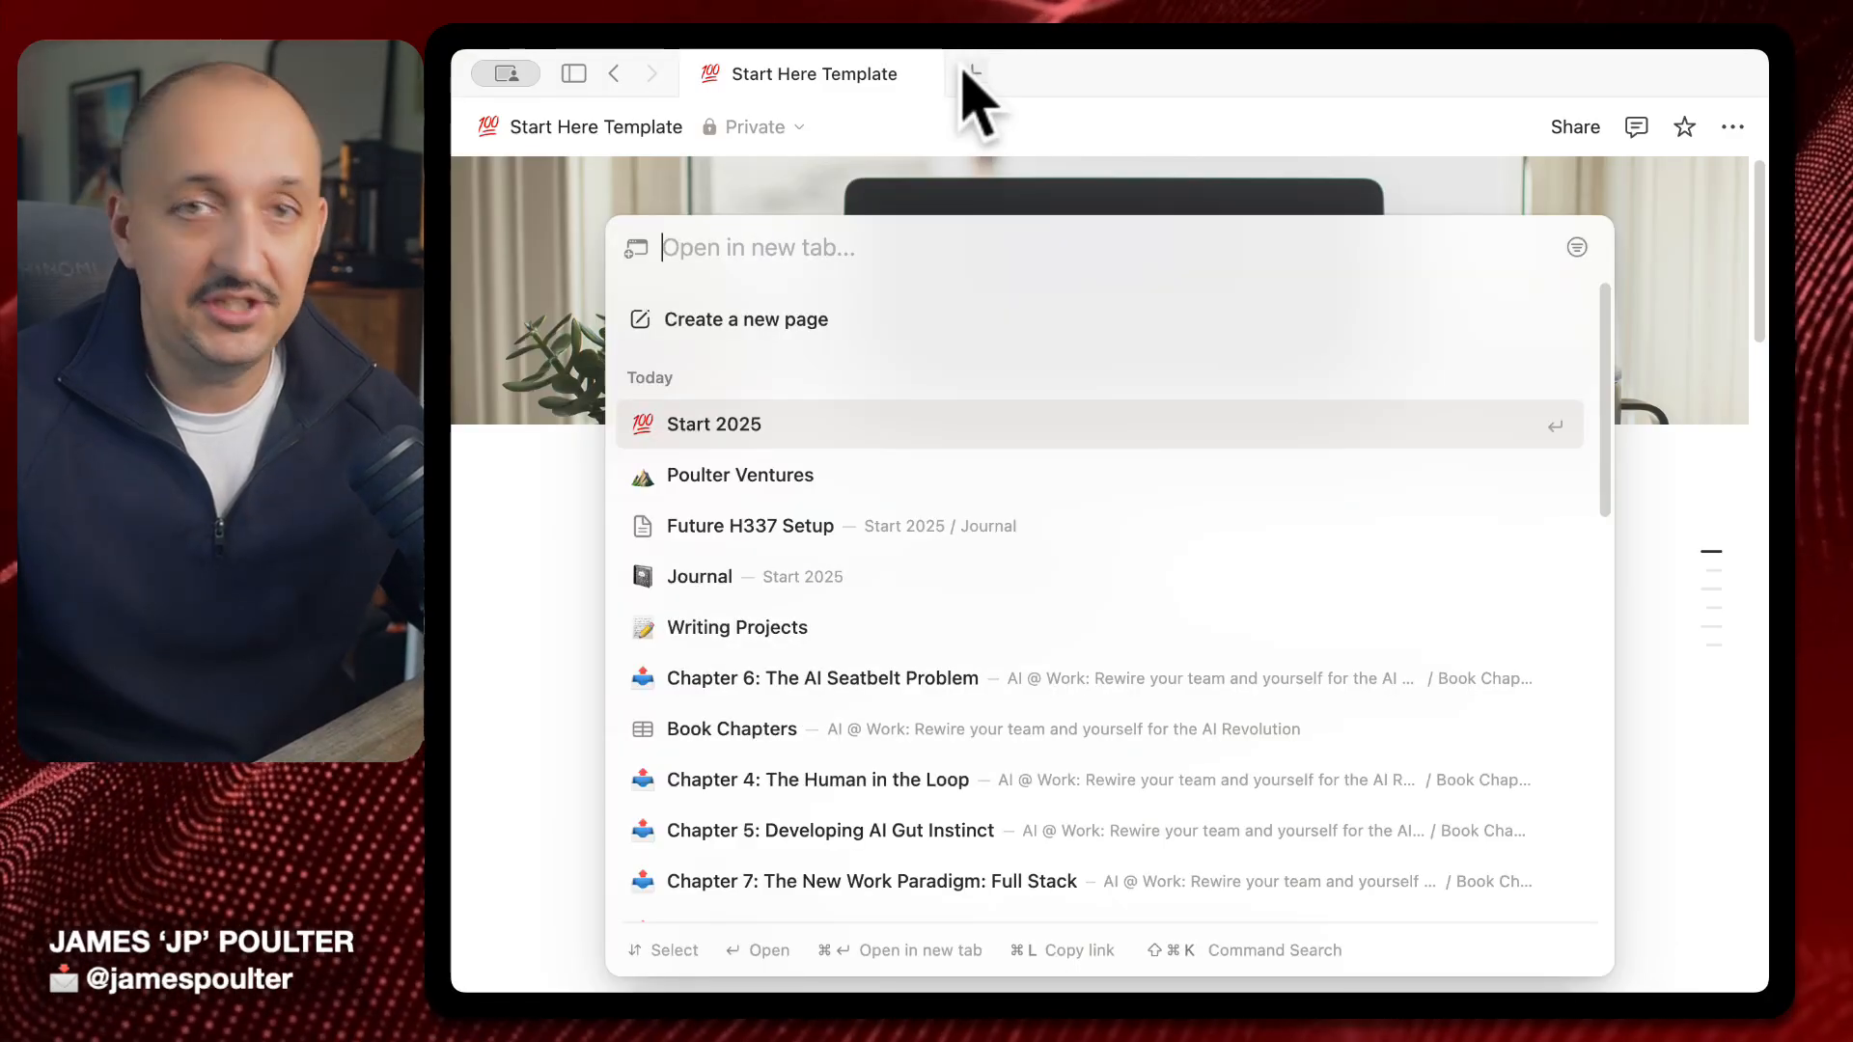
text(AI)
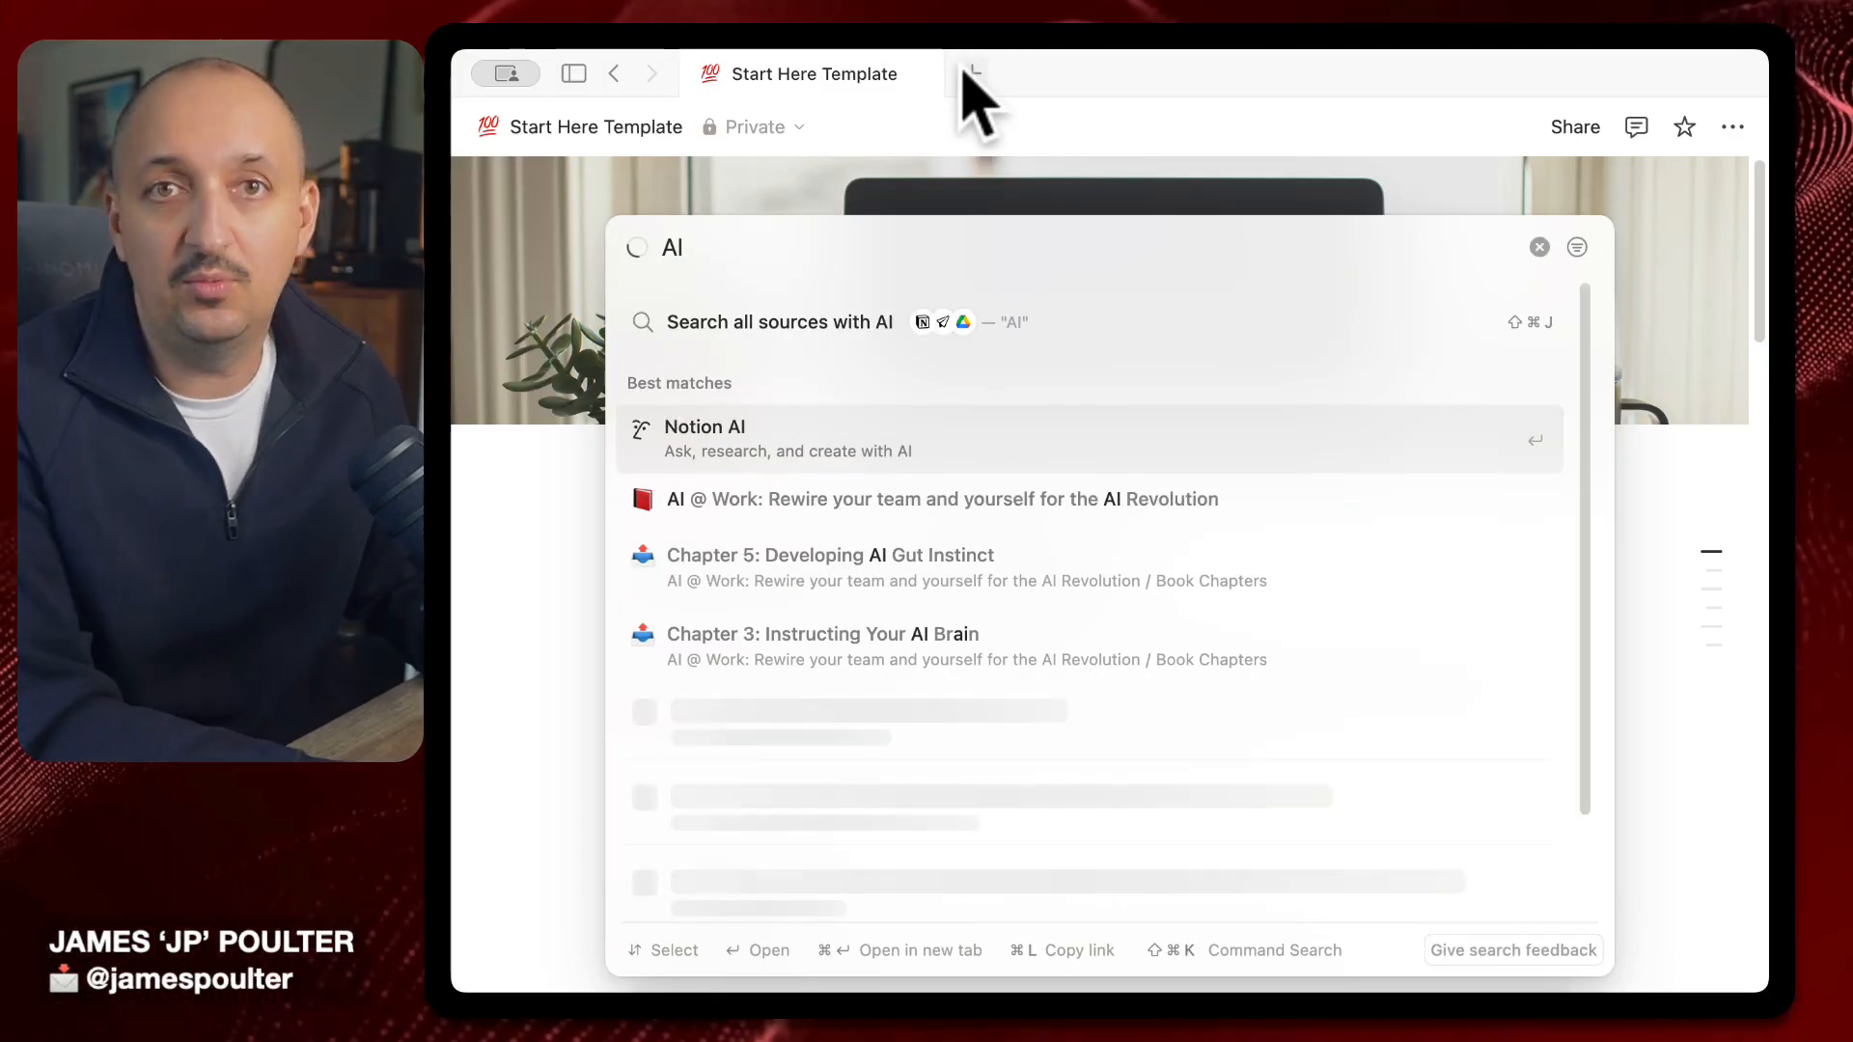
key(Return)
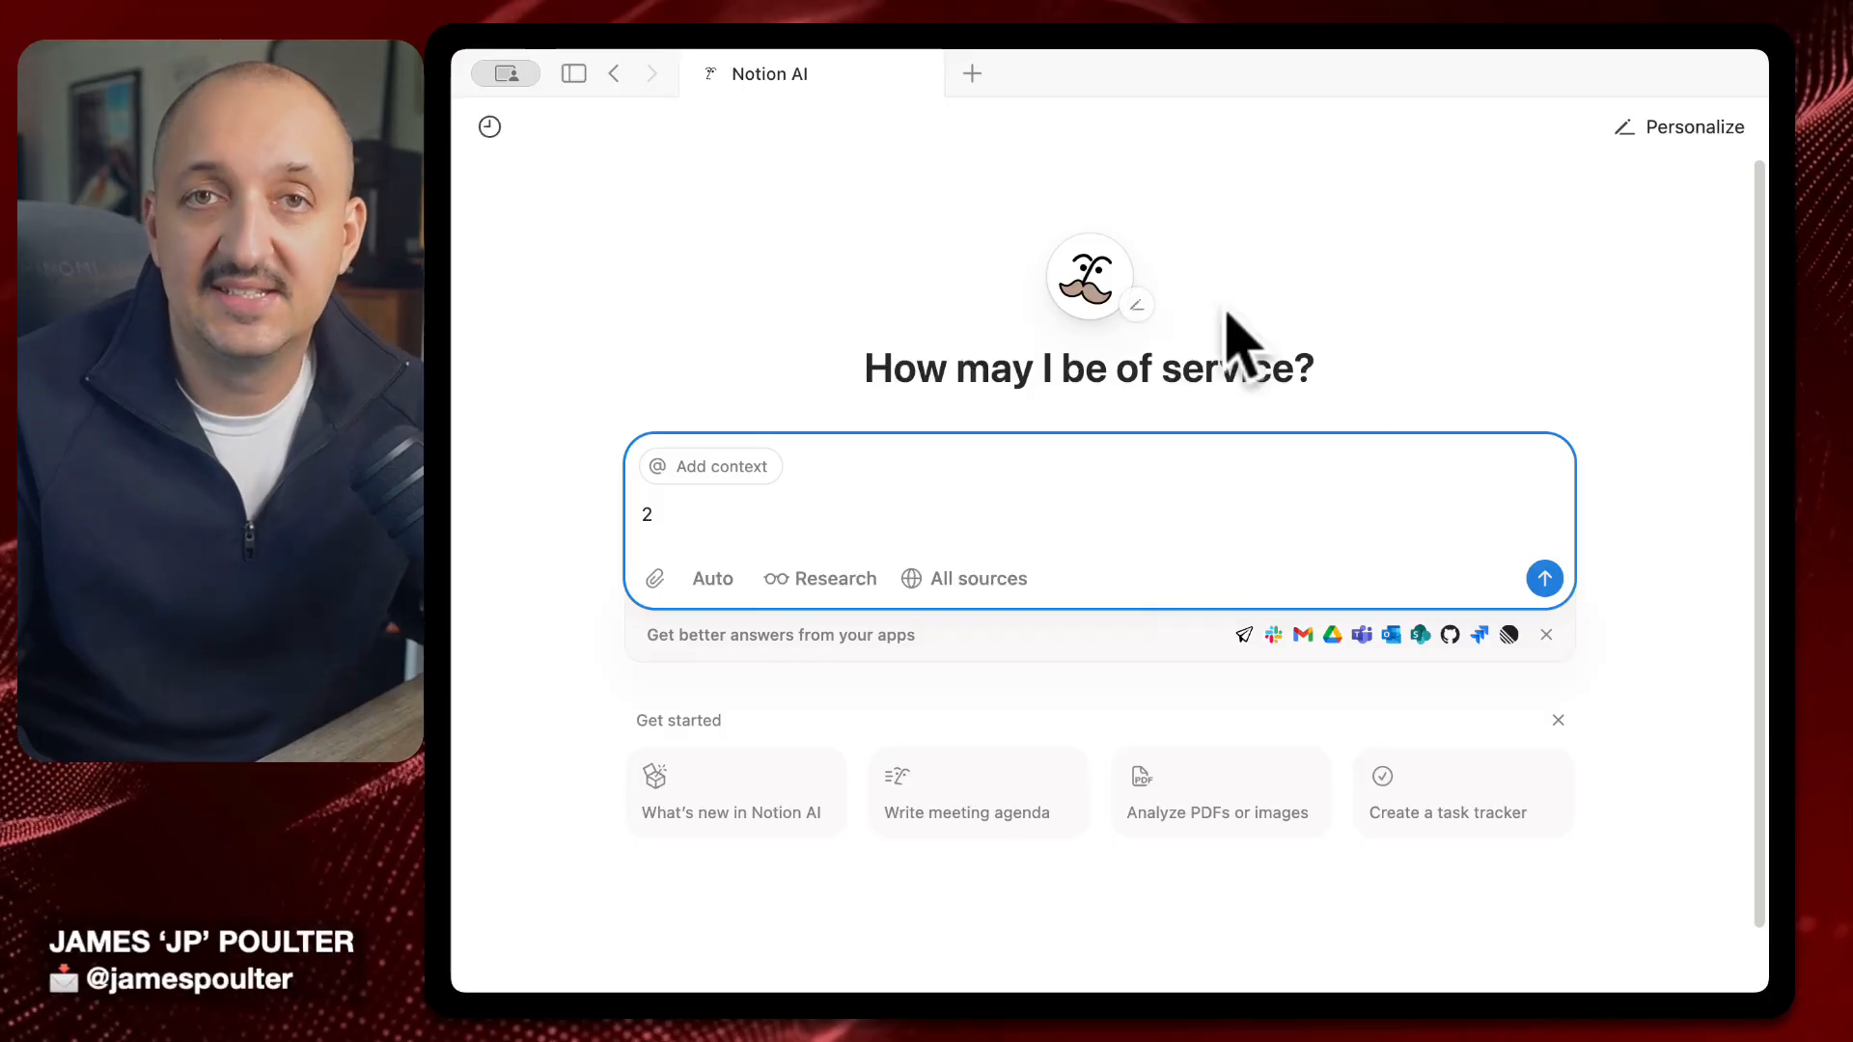
key(BackSpace)
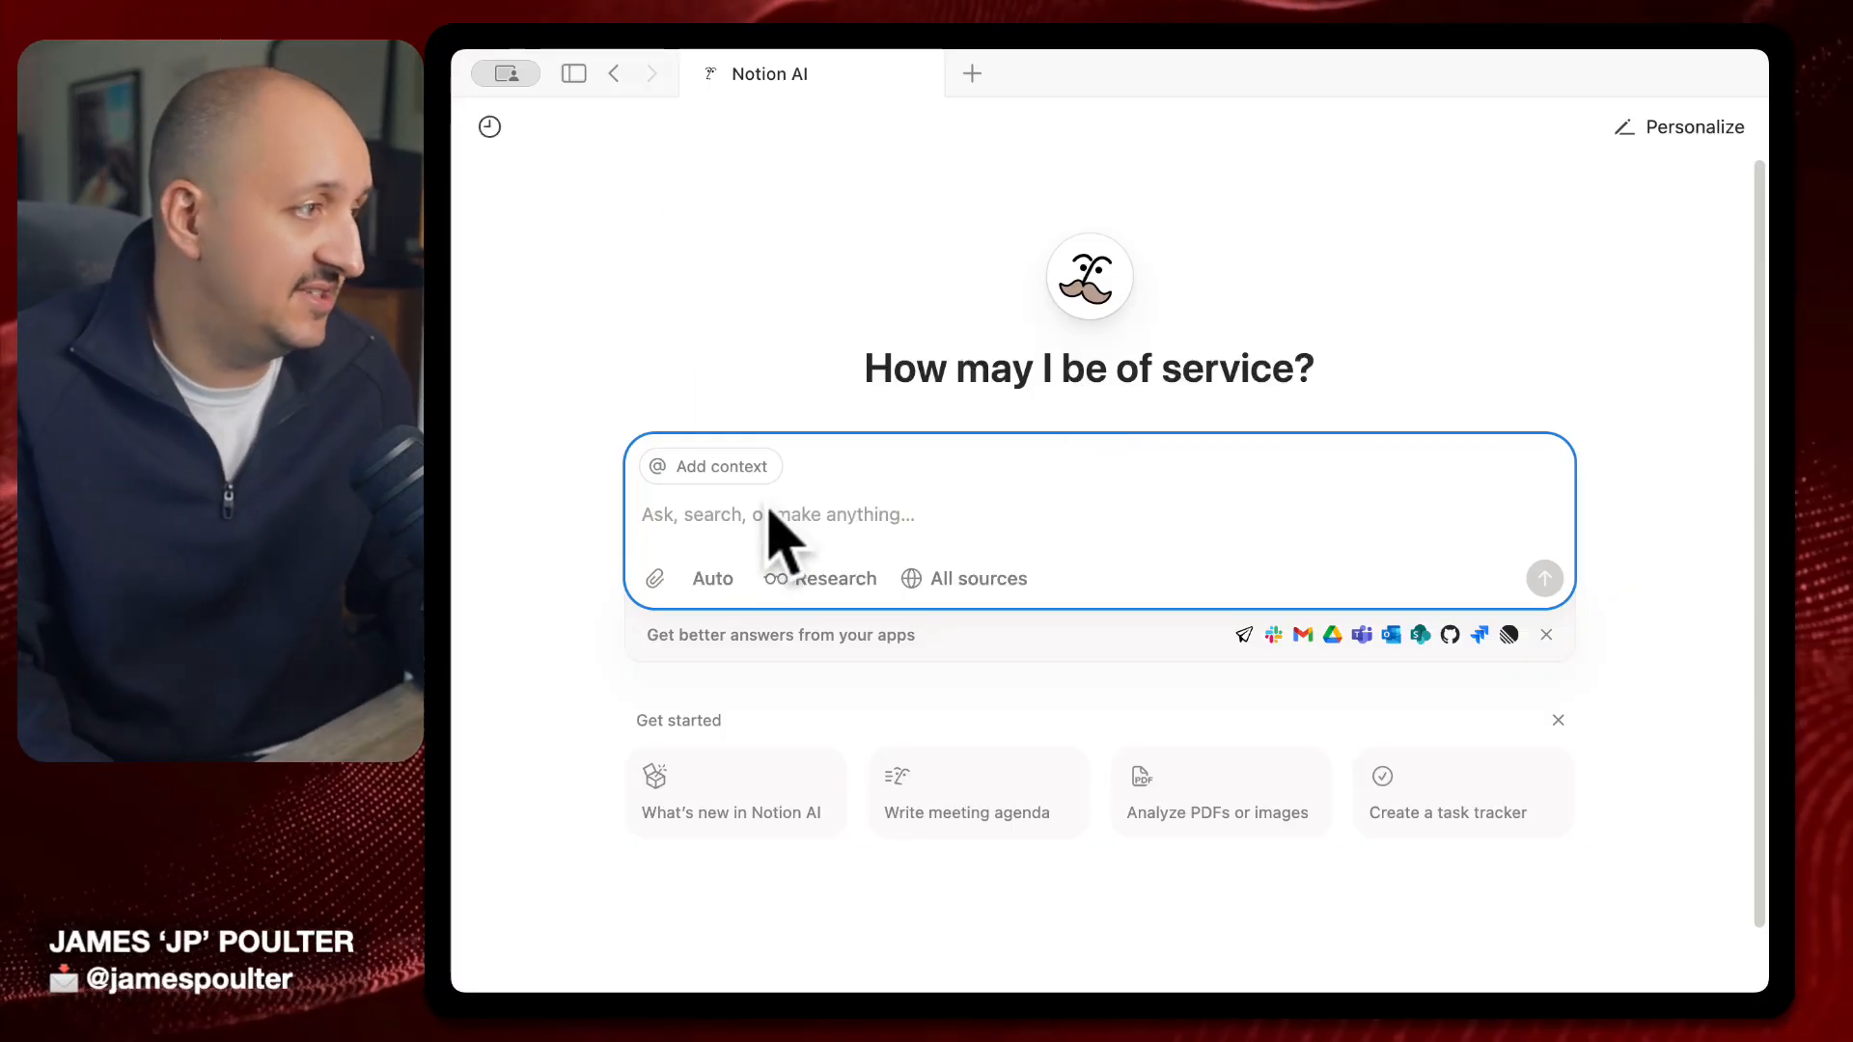
Ask Notion AI 'hey can you plan me the ideal weekend in new york' and follow its answer
text(hey c)
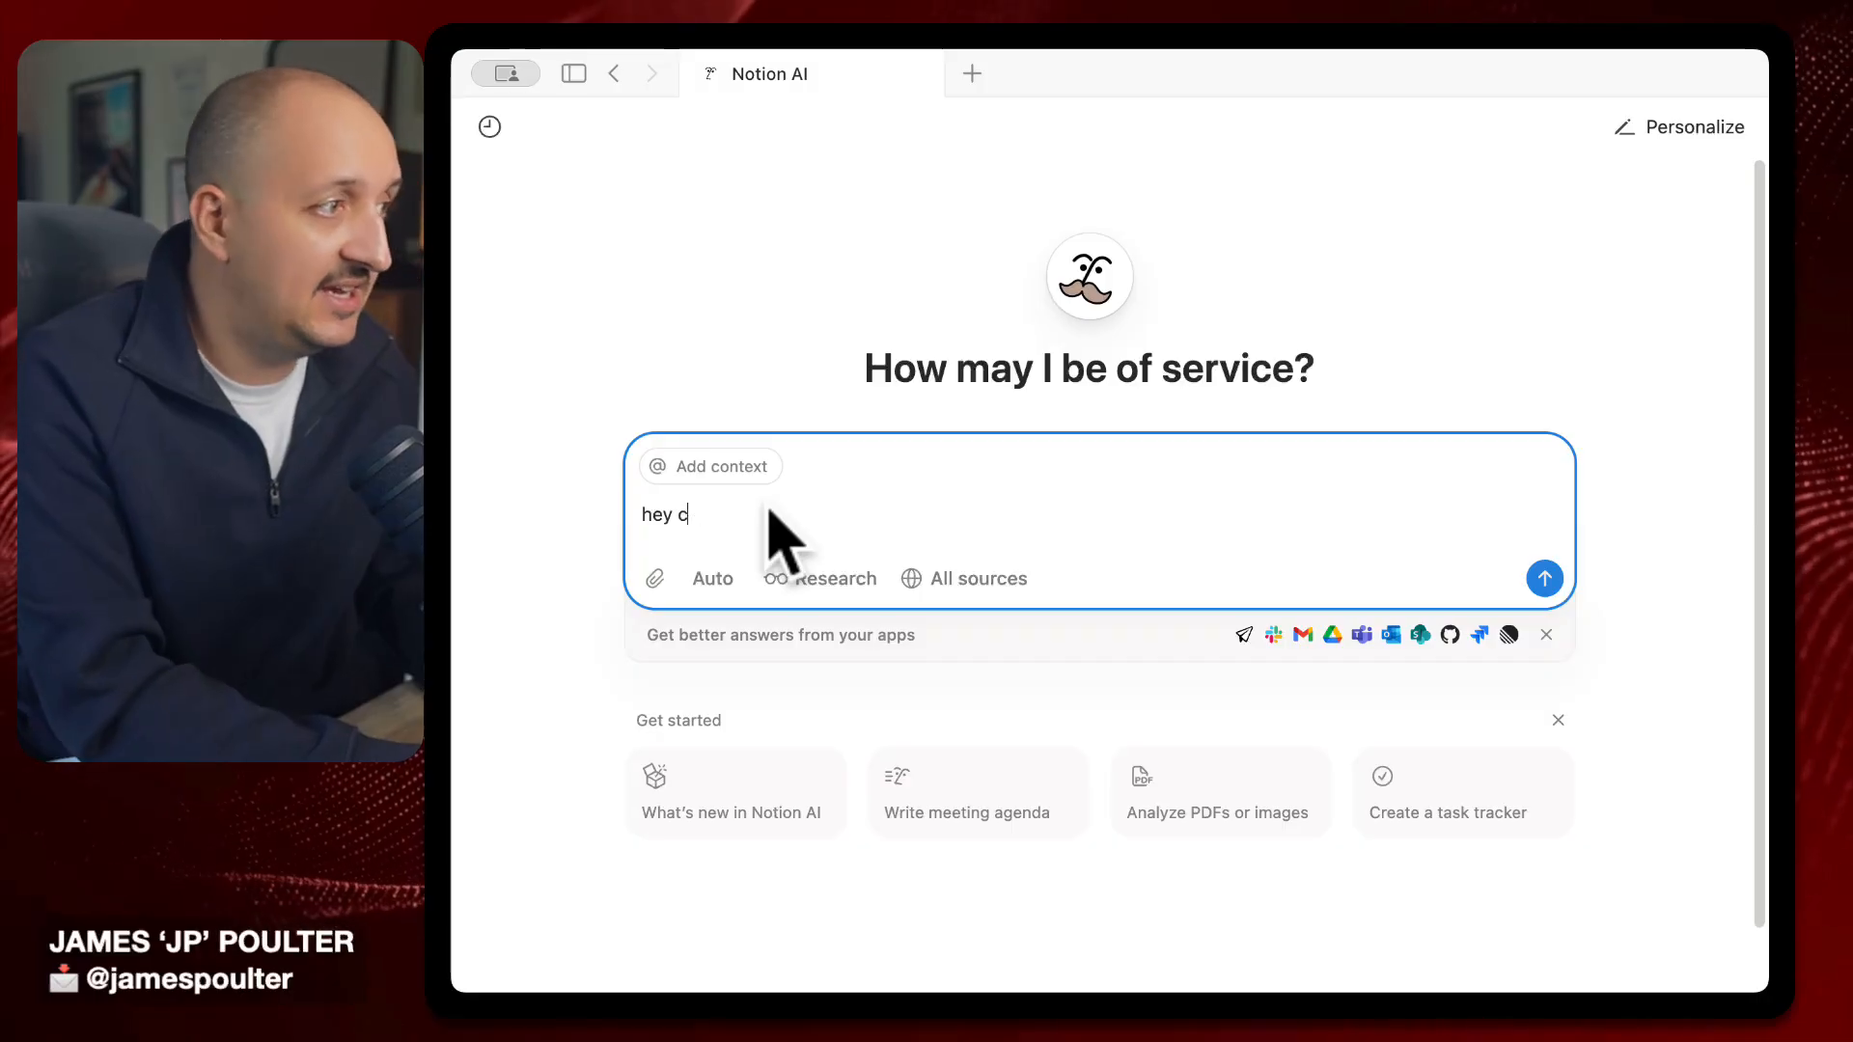
text(an yoy)
key(BackSpace)
key(BackSpace)
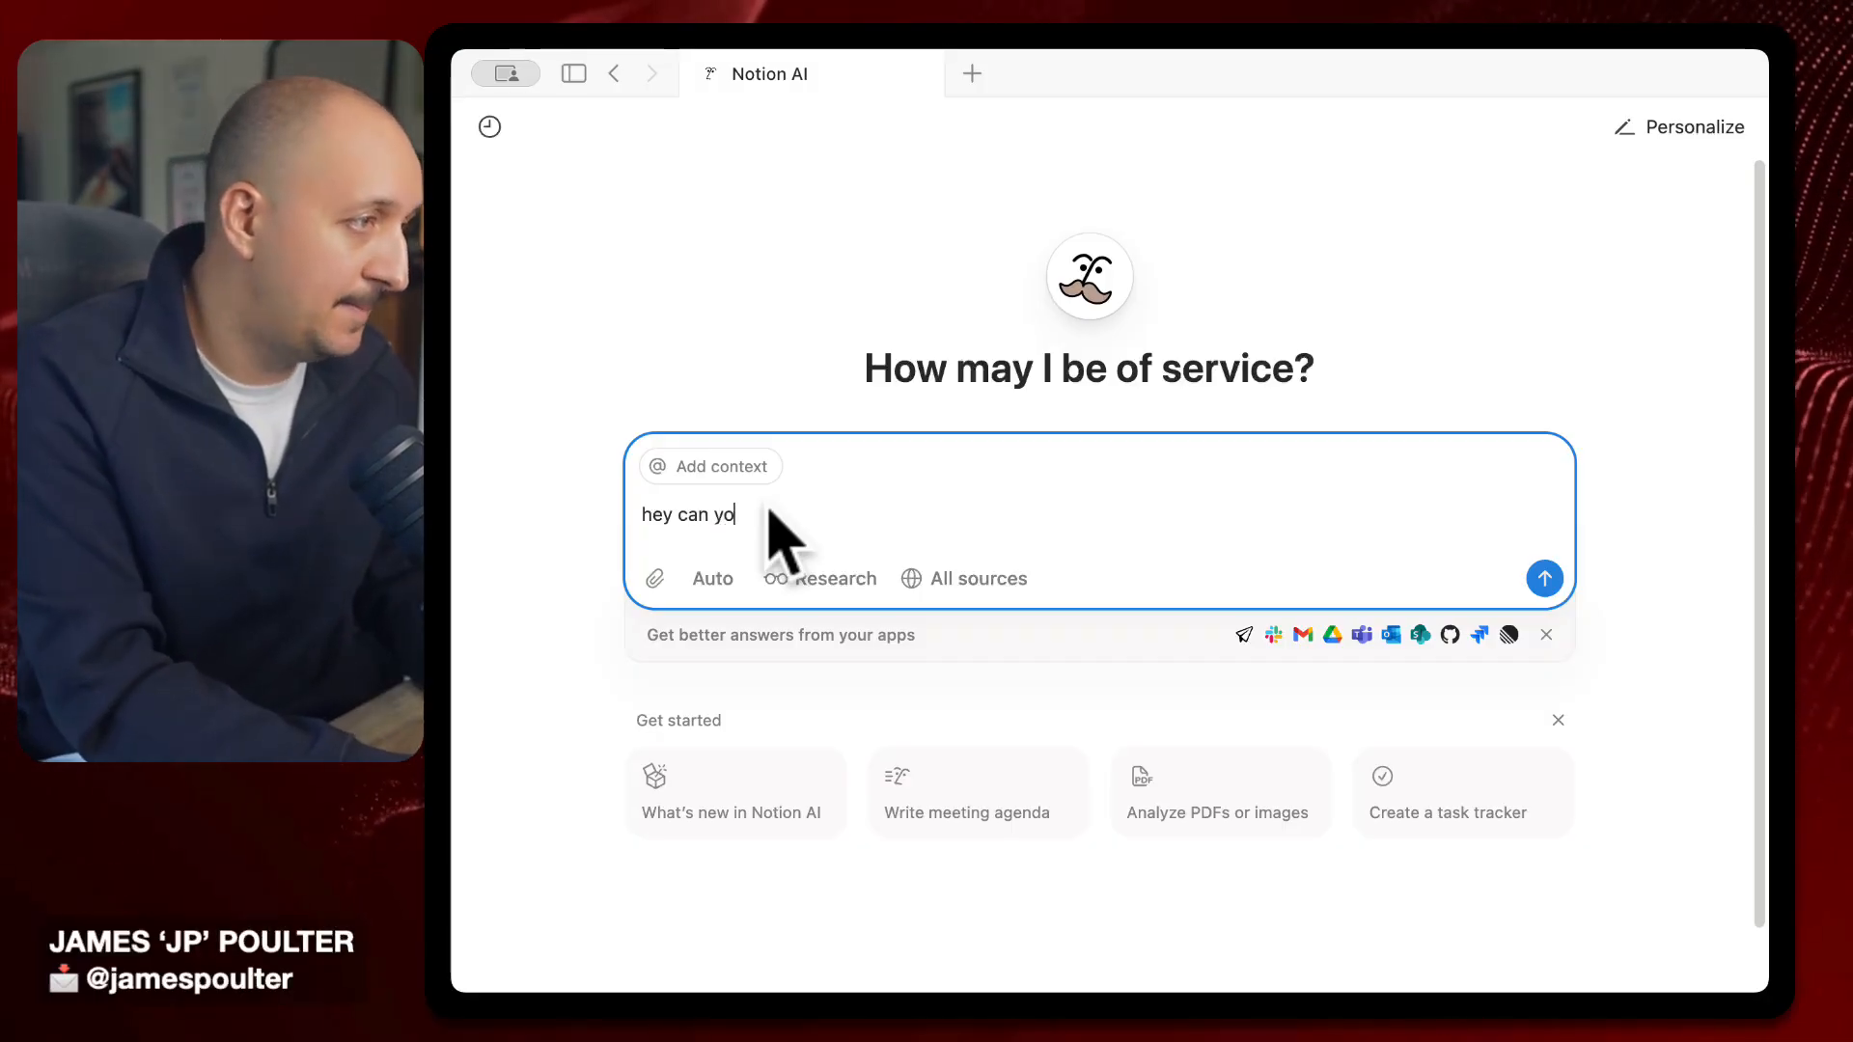
text(u plan me)
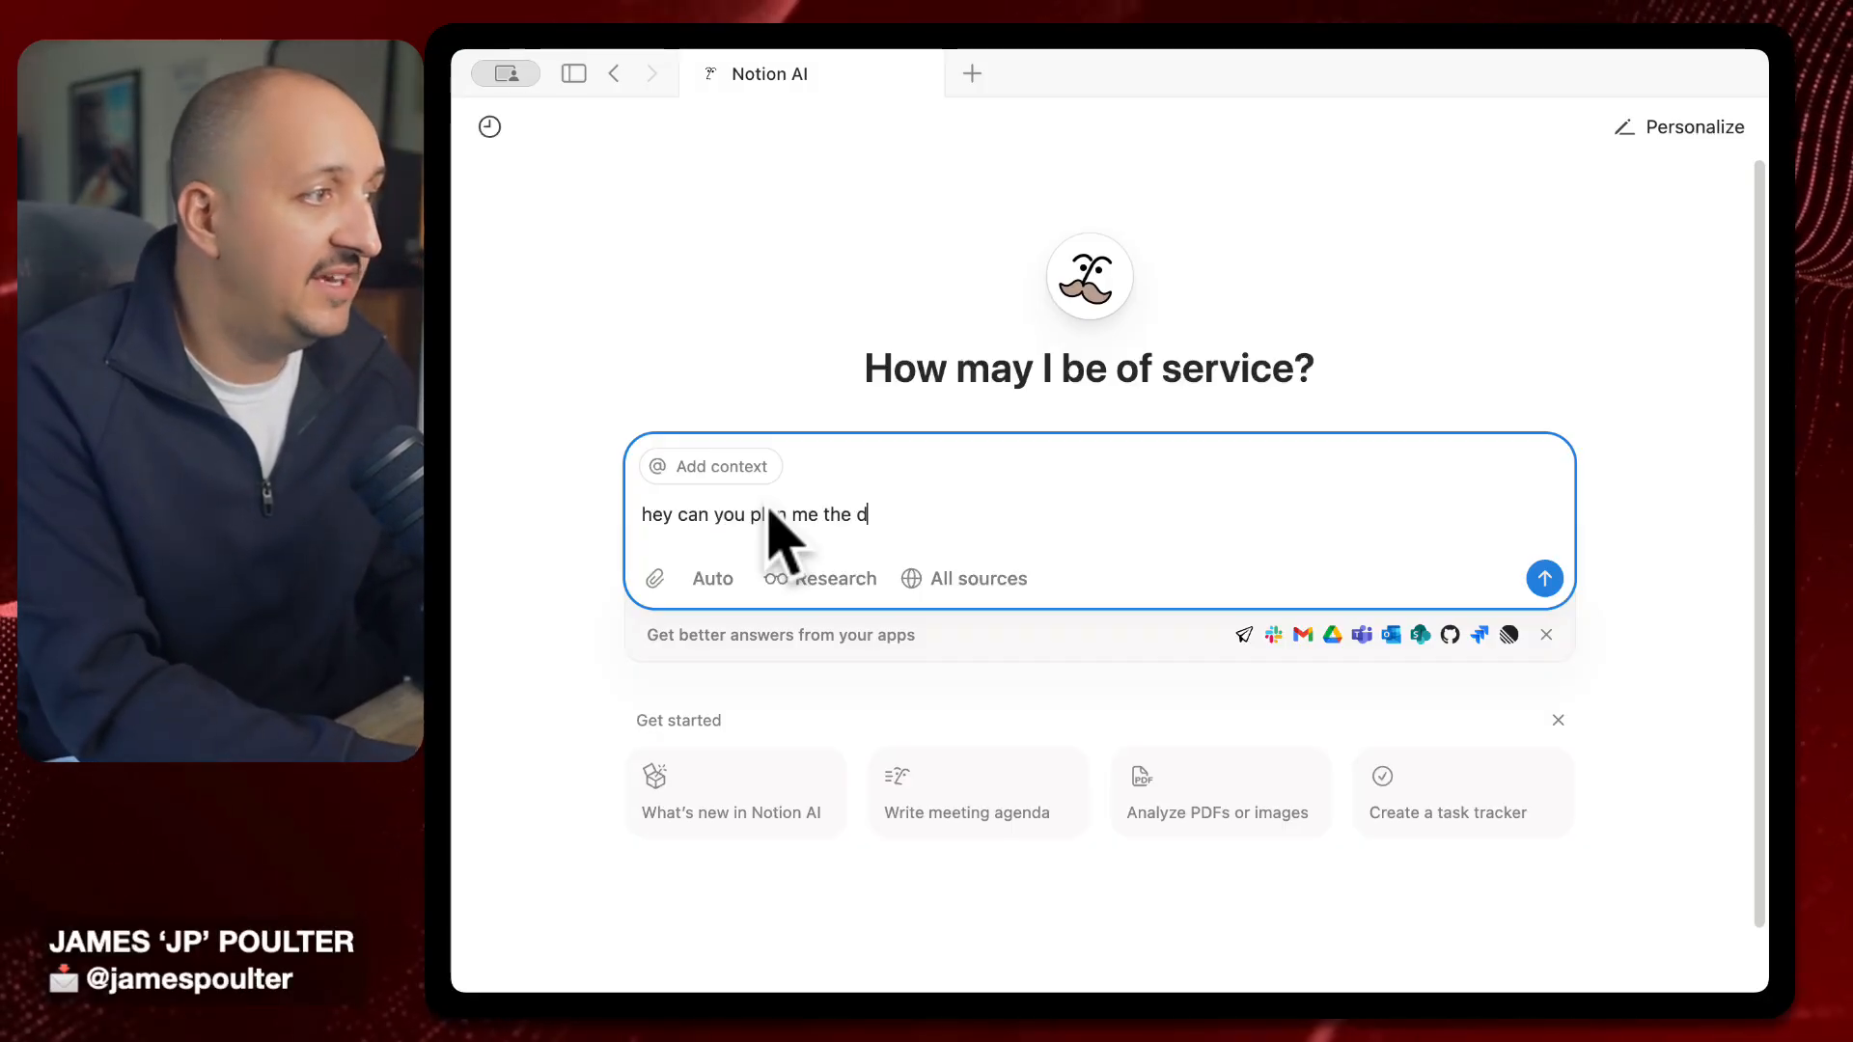
text( the ideal weeken)
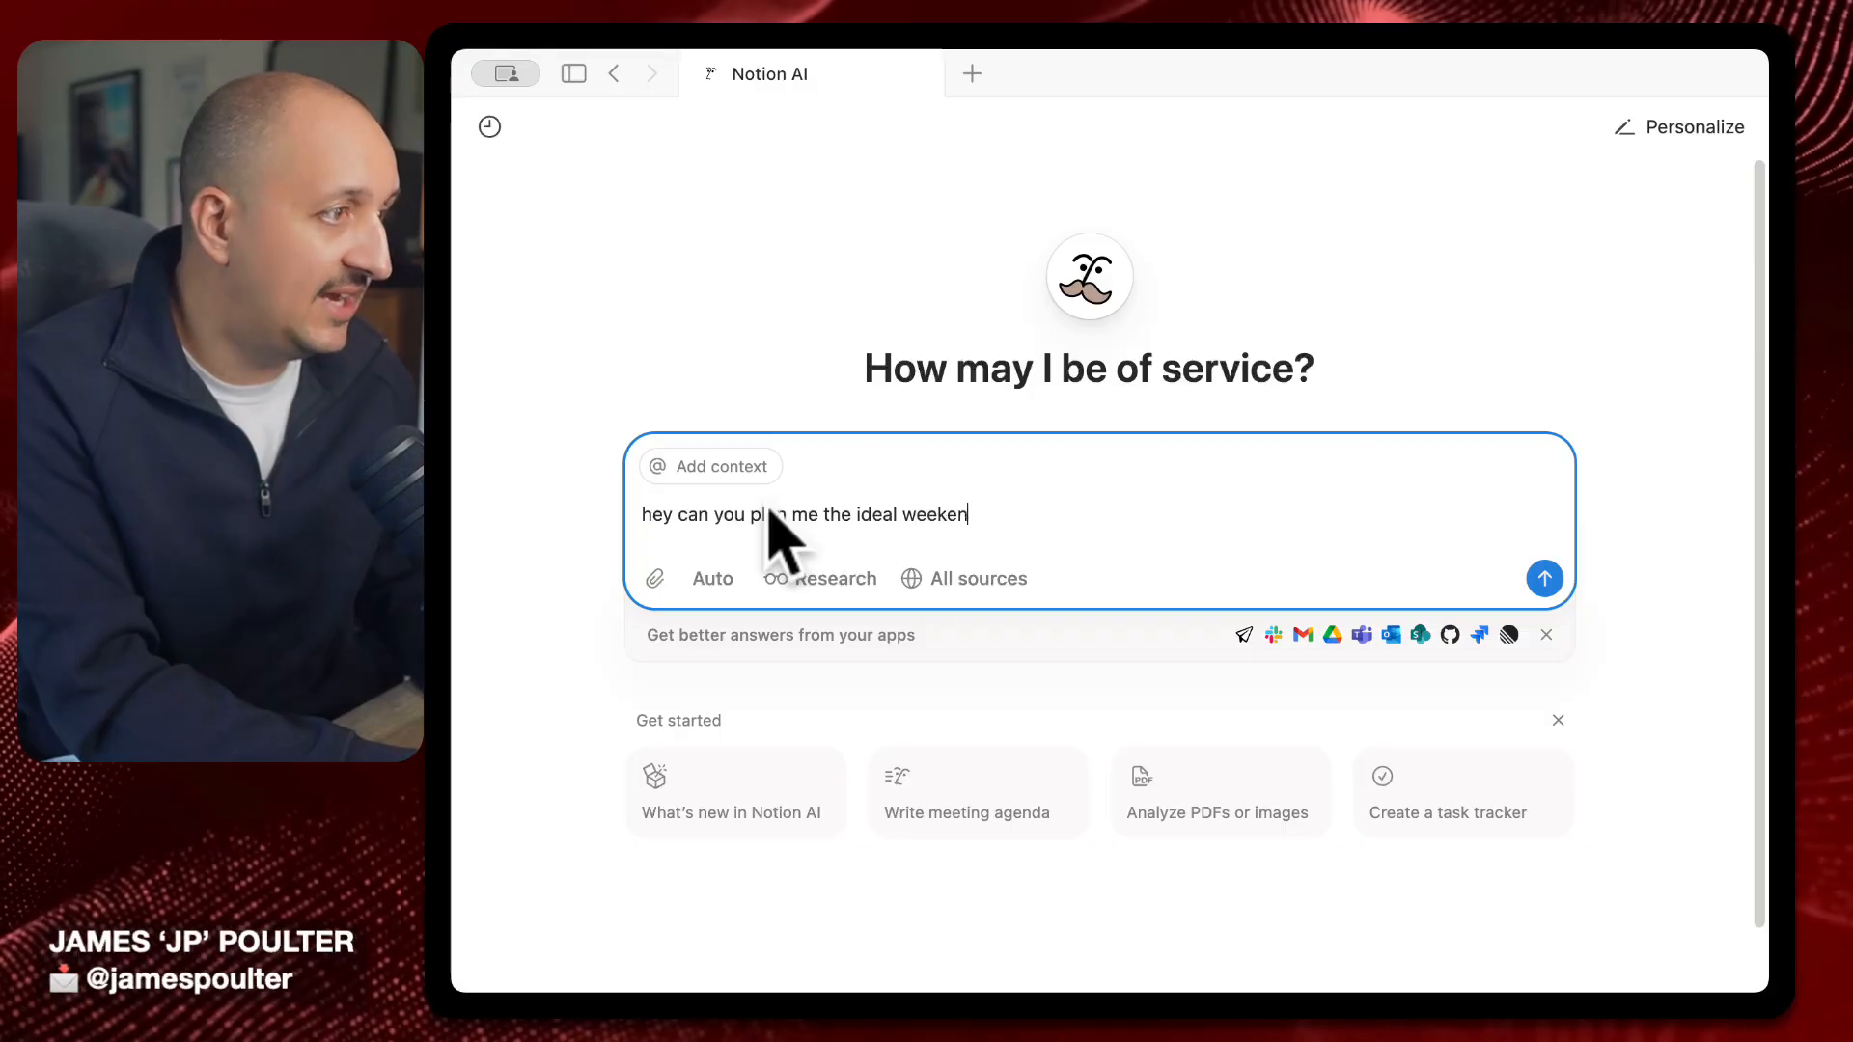
text(d in new york)
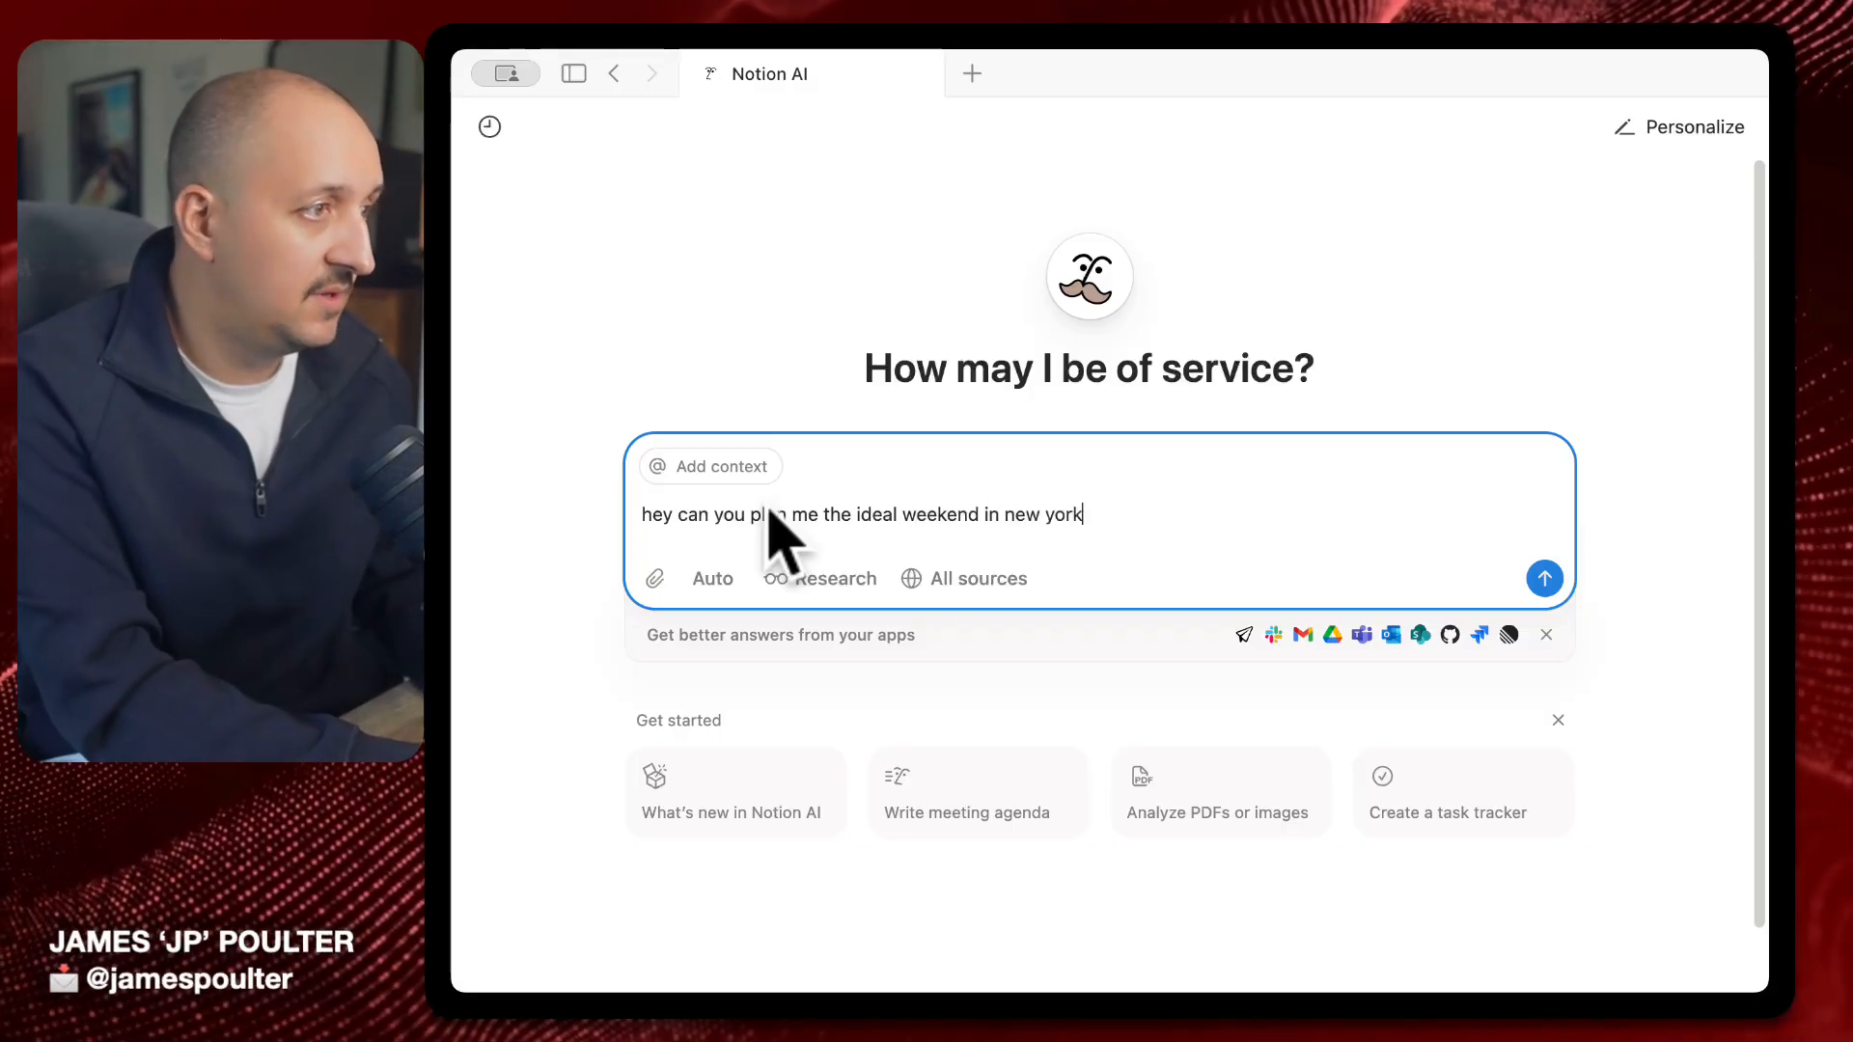
key(Return)
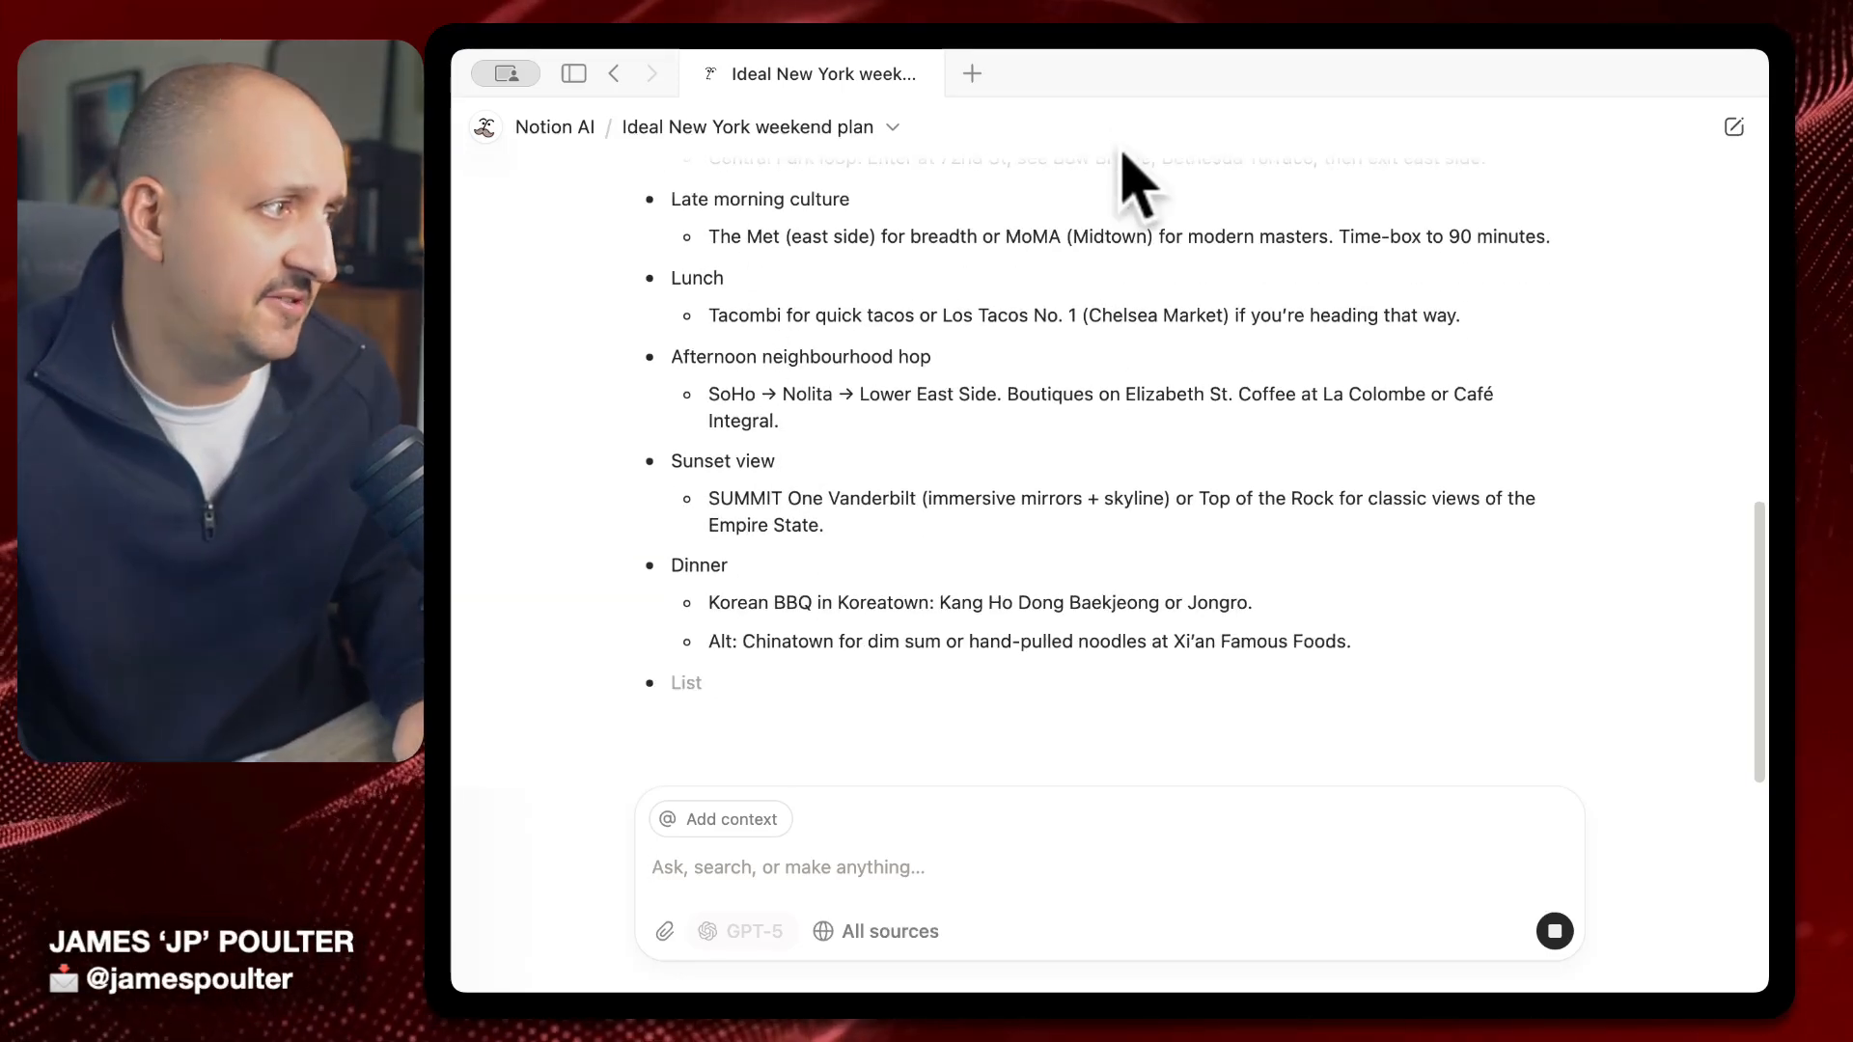
scroll(1137, 589, up, 15)
click(1110, 745)
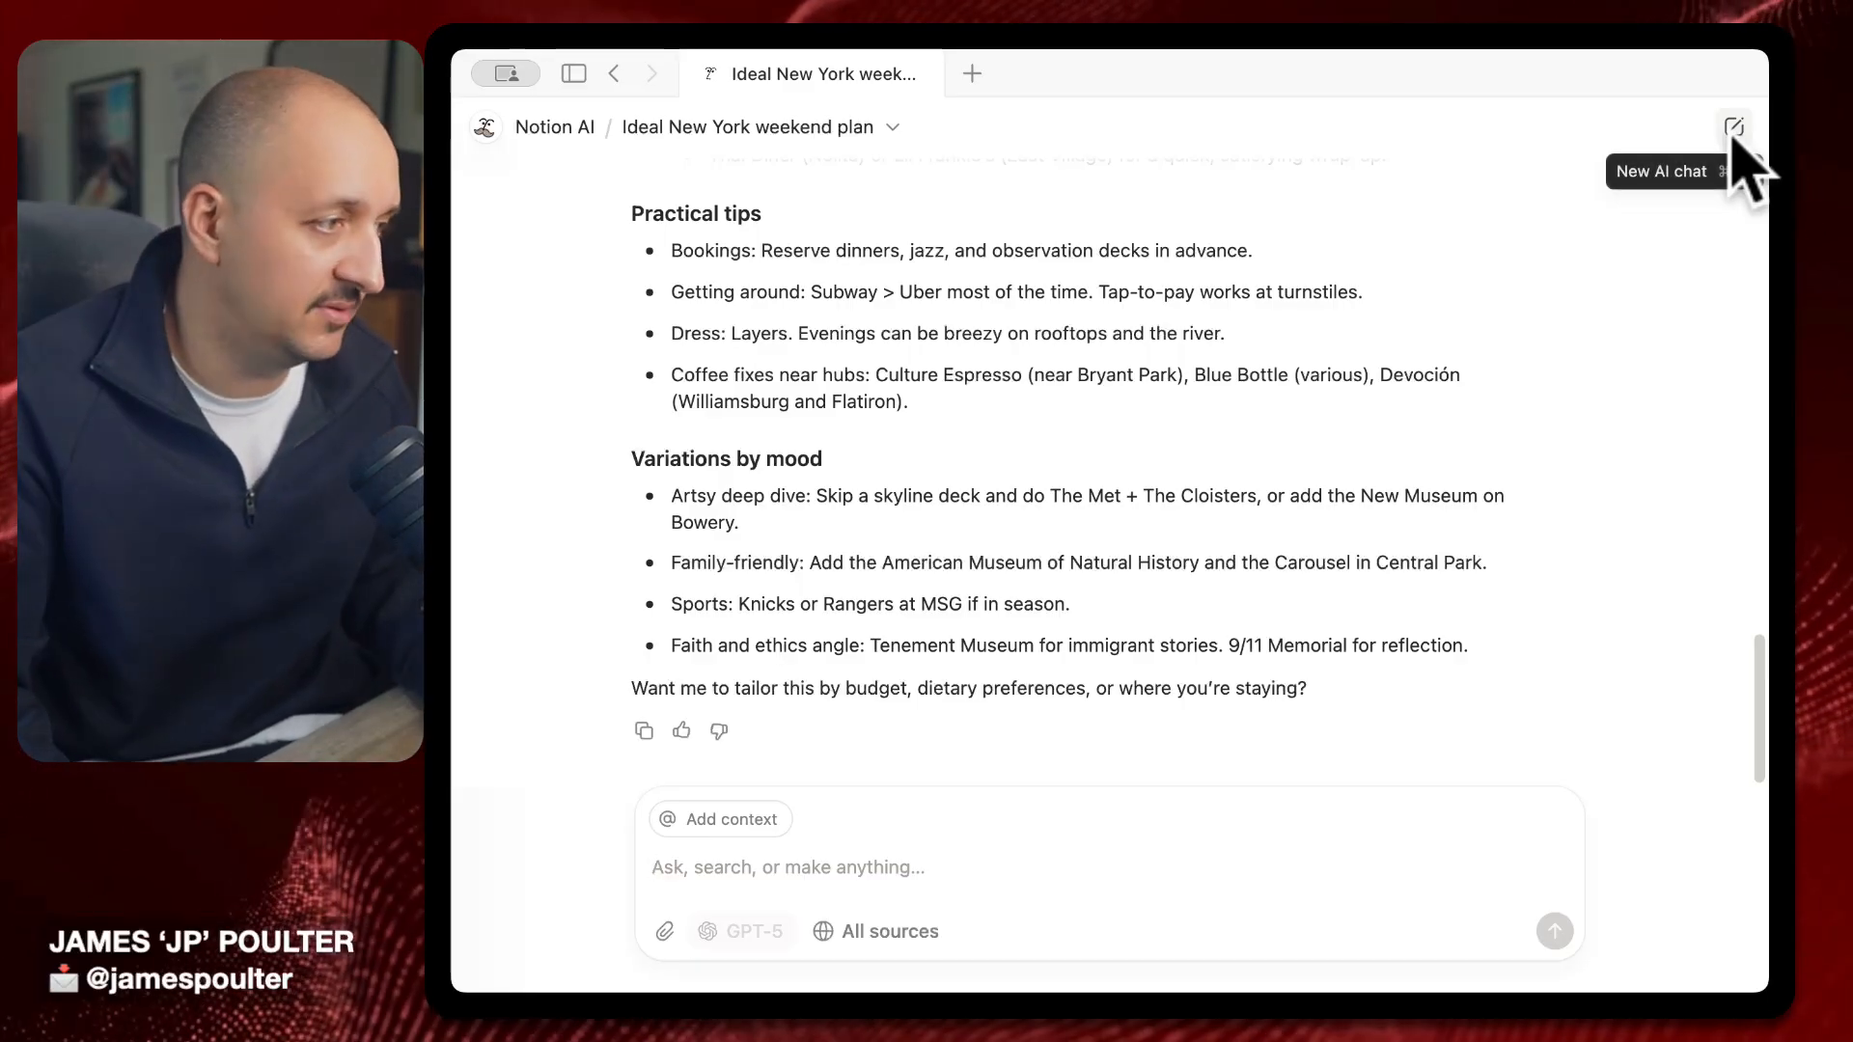
scroll(1125, 550, up, 20)
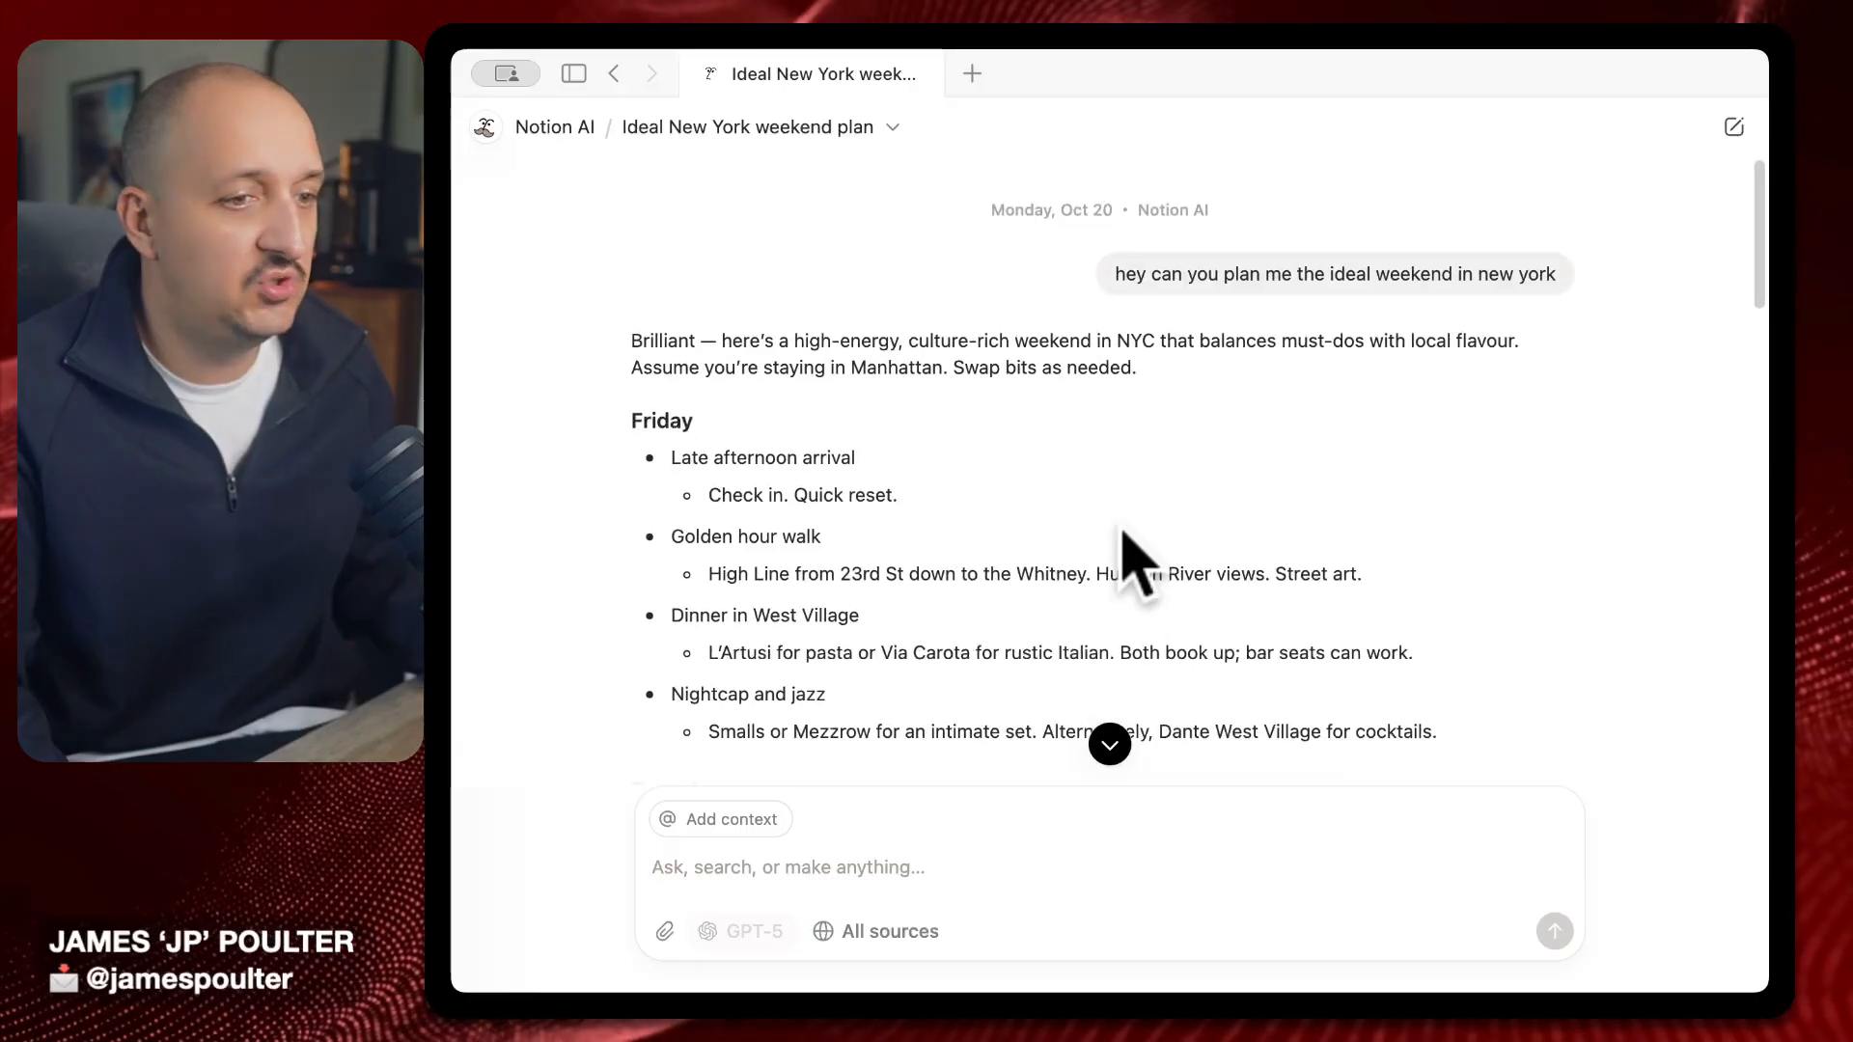
click(1732, 136)
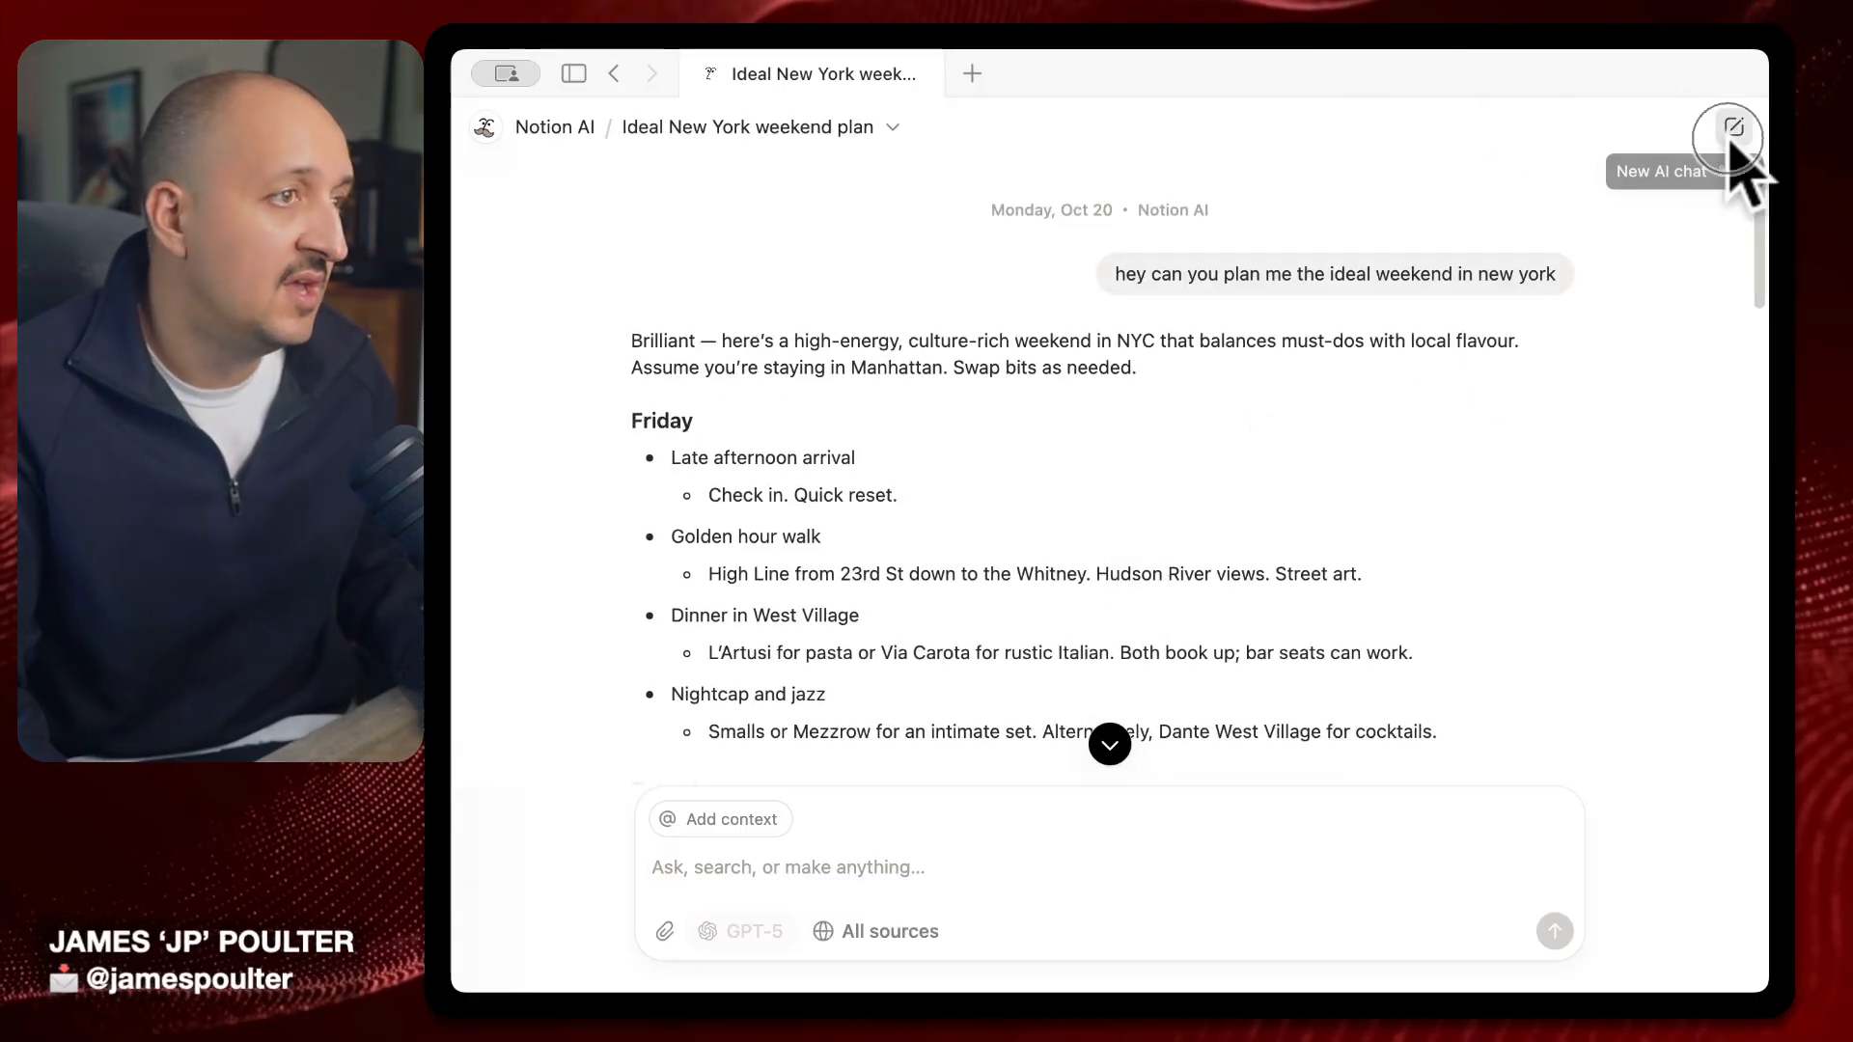
click(736, 582)
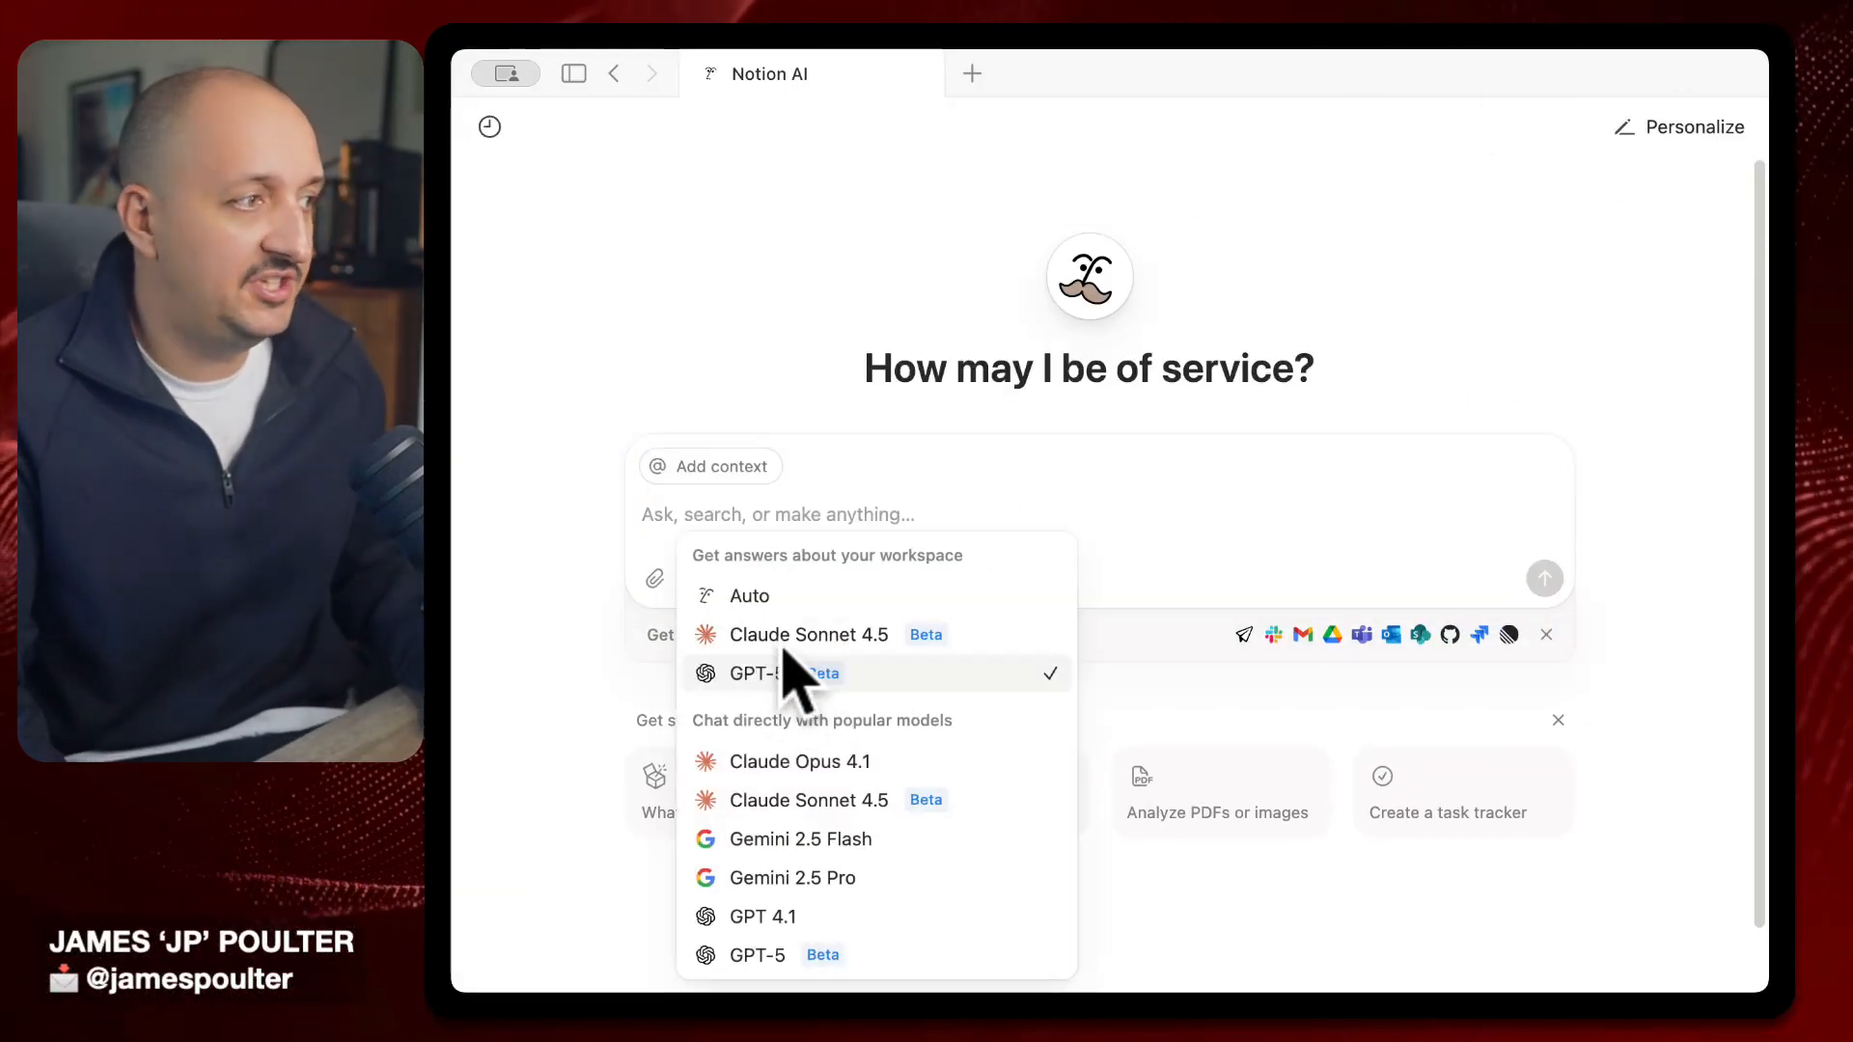
click(823, 598)
click(1202, 550)
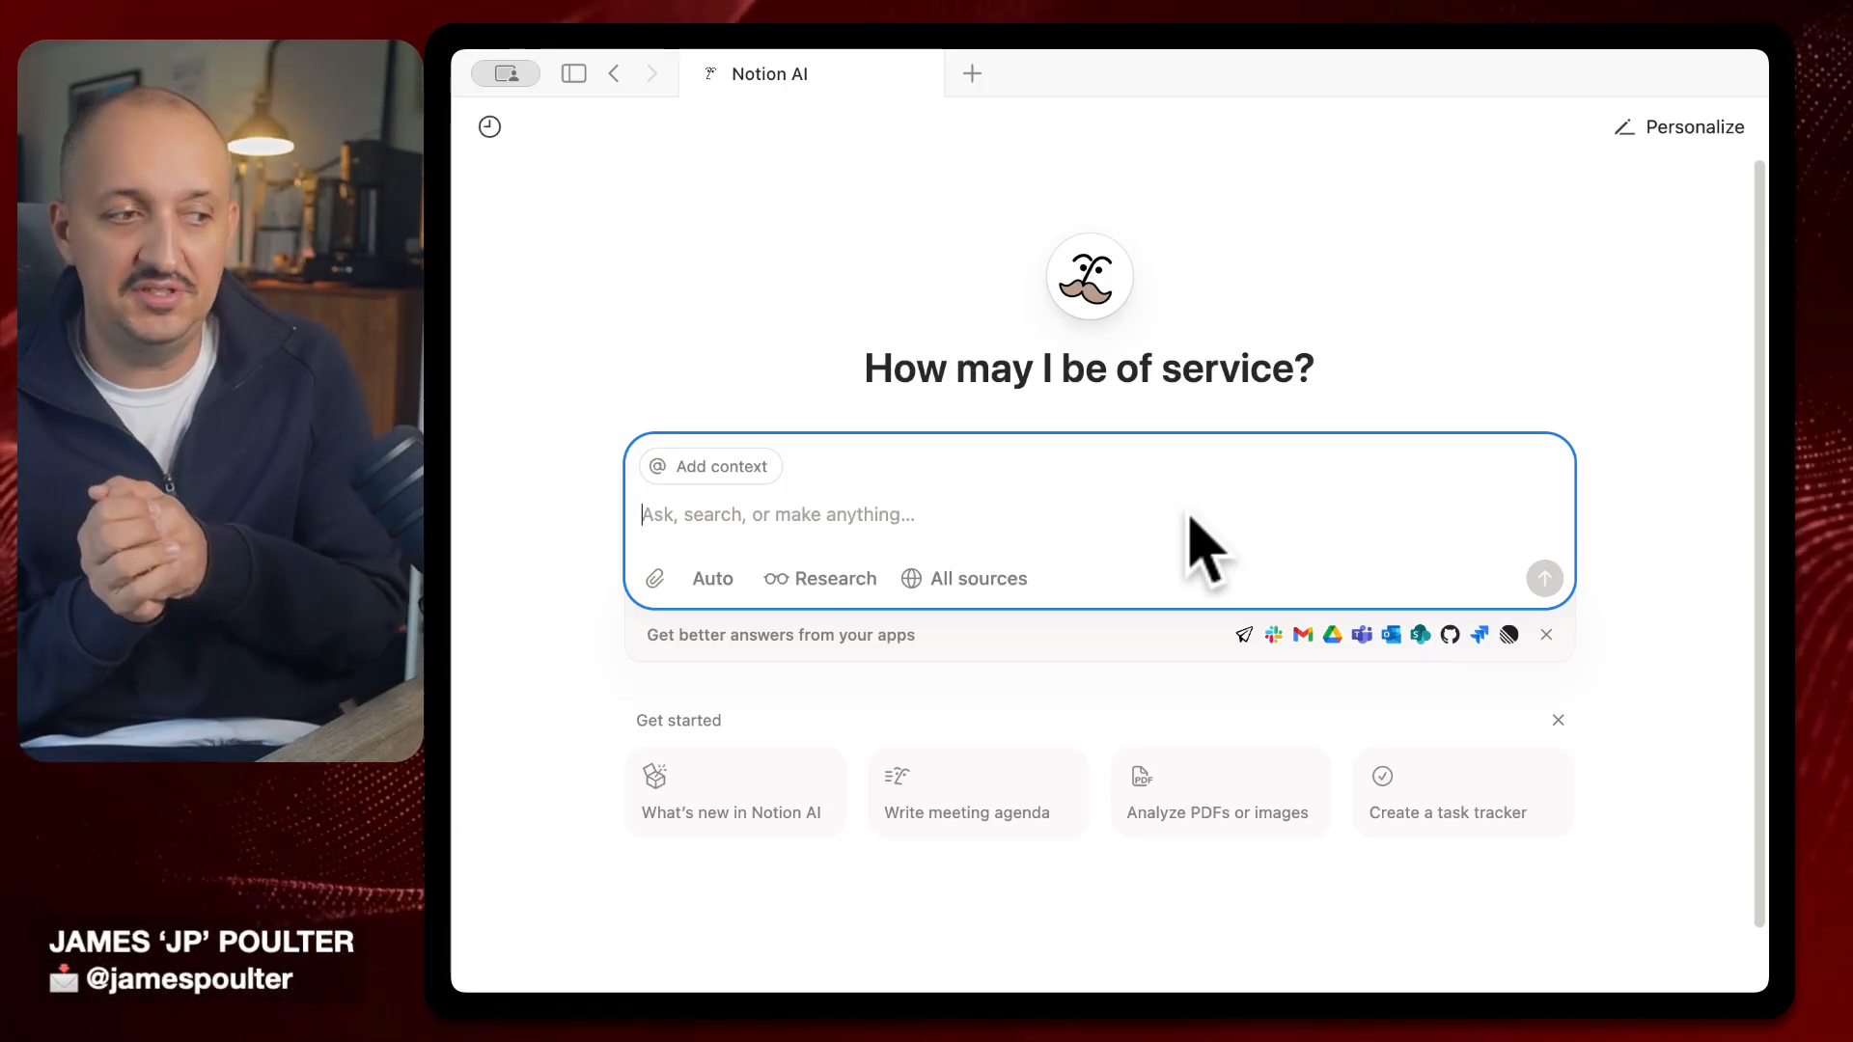
Dictate and send a request for a three-day, kid-friendly New York itinerary based in Manhattan
text(Can you create a page for my upcoming trip to New York? I've got a three day trip. I fly out on Friday and leave on Sunday afternoon when I'm going to move on to go to Washington D.C. and I'm bringing the kids with me. So give me a page that is an ideal plan for that weekend with the kids staying in Manhattan)
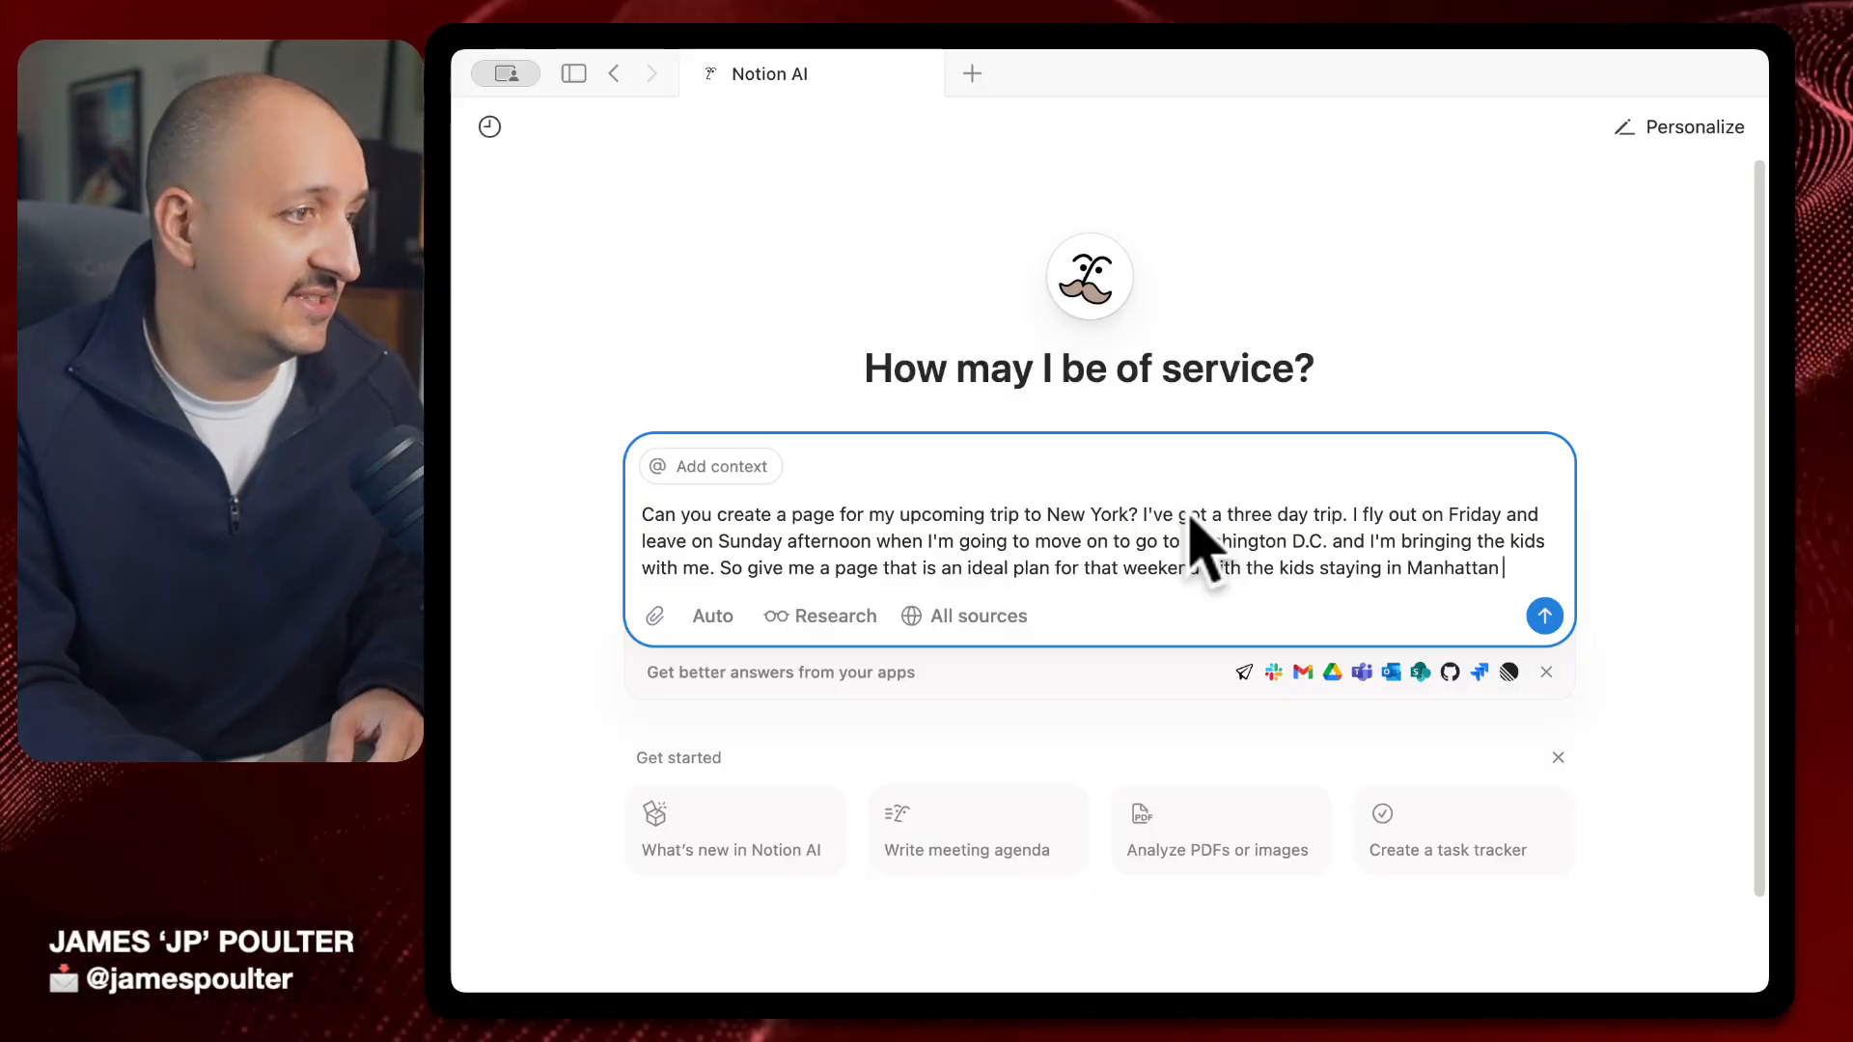
key(Return)
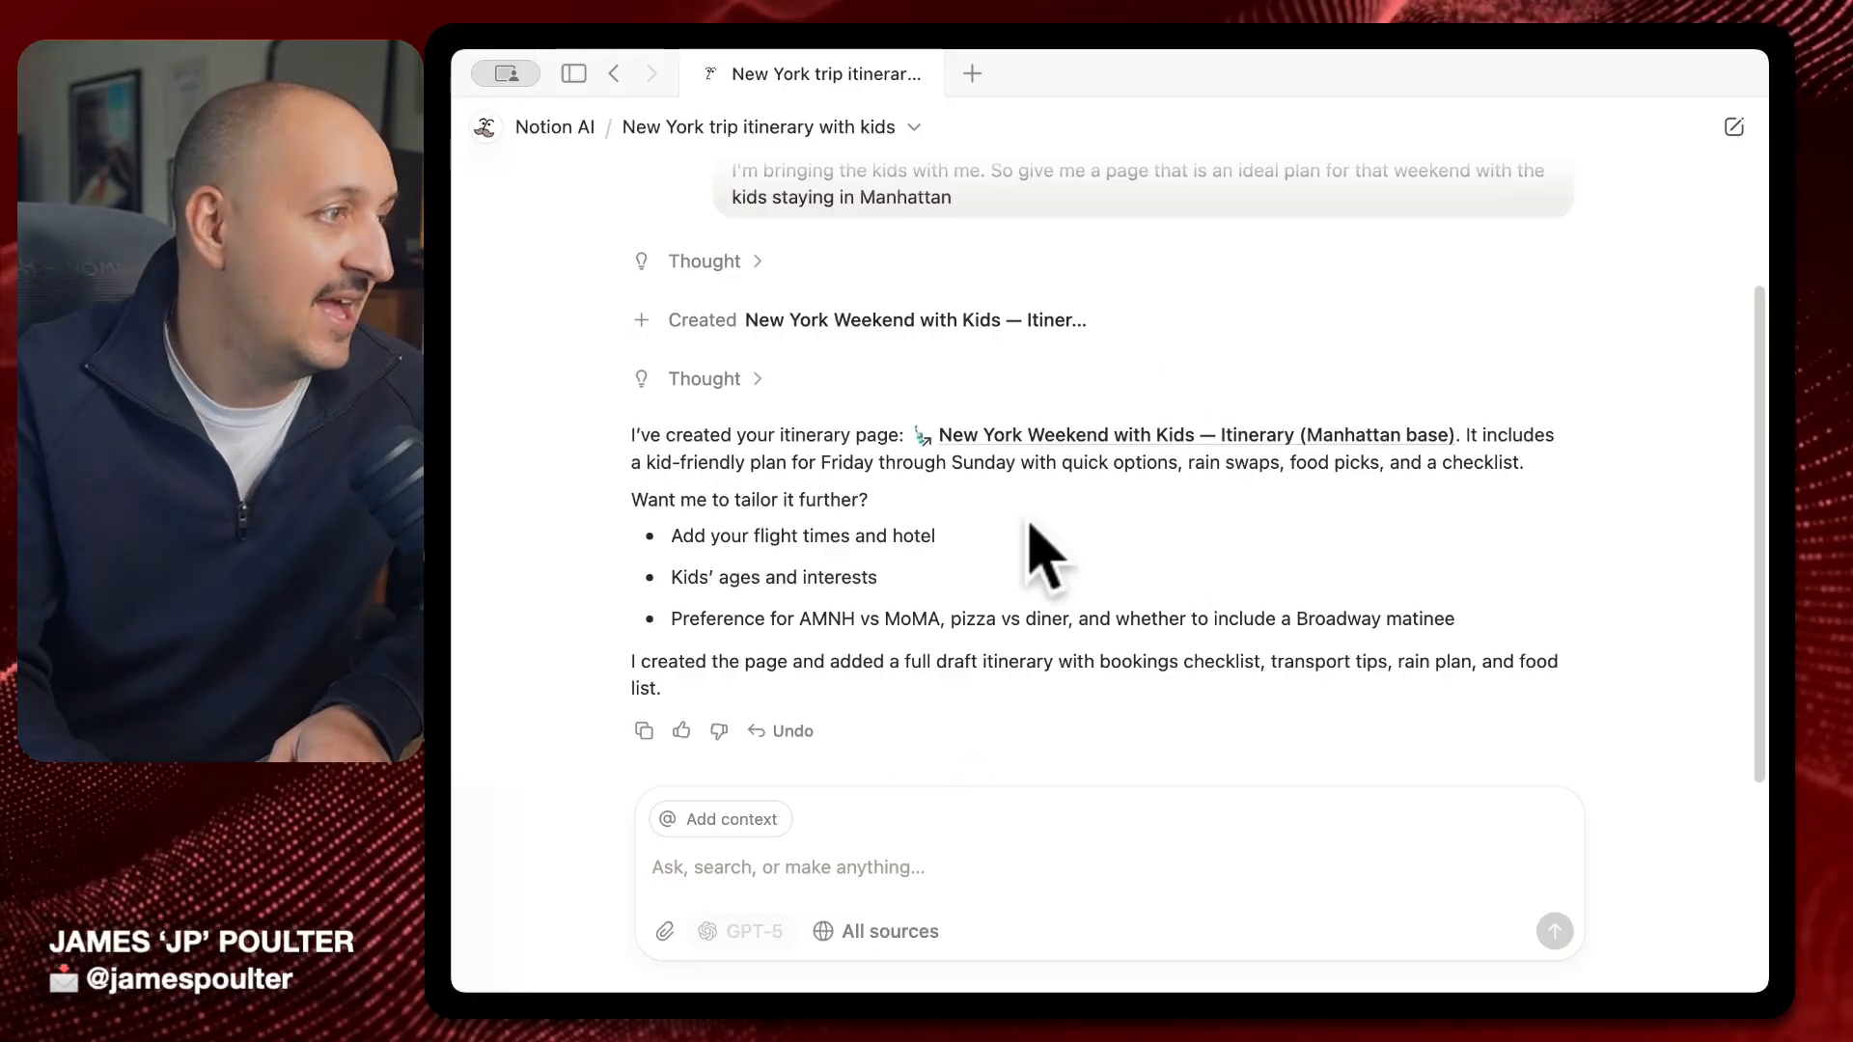
Open 'New York Weekend with Kids — Itinerary (Manhattan base)' from the AI reply, widen the window, and scroll through it
click(1171, 436)
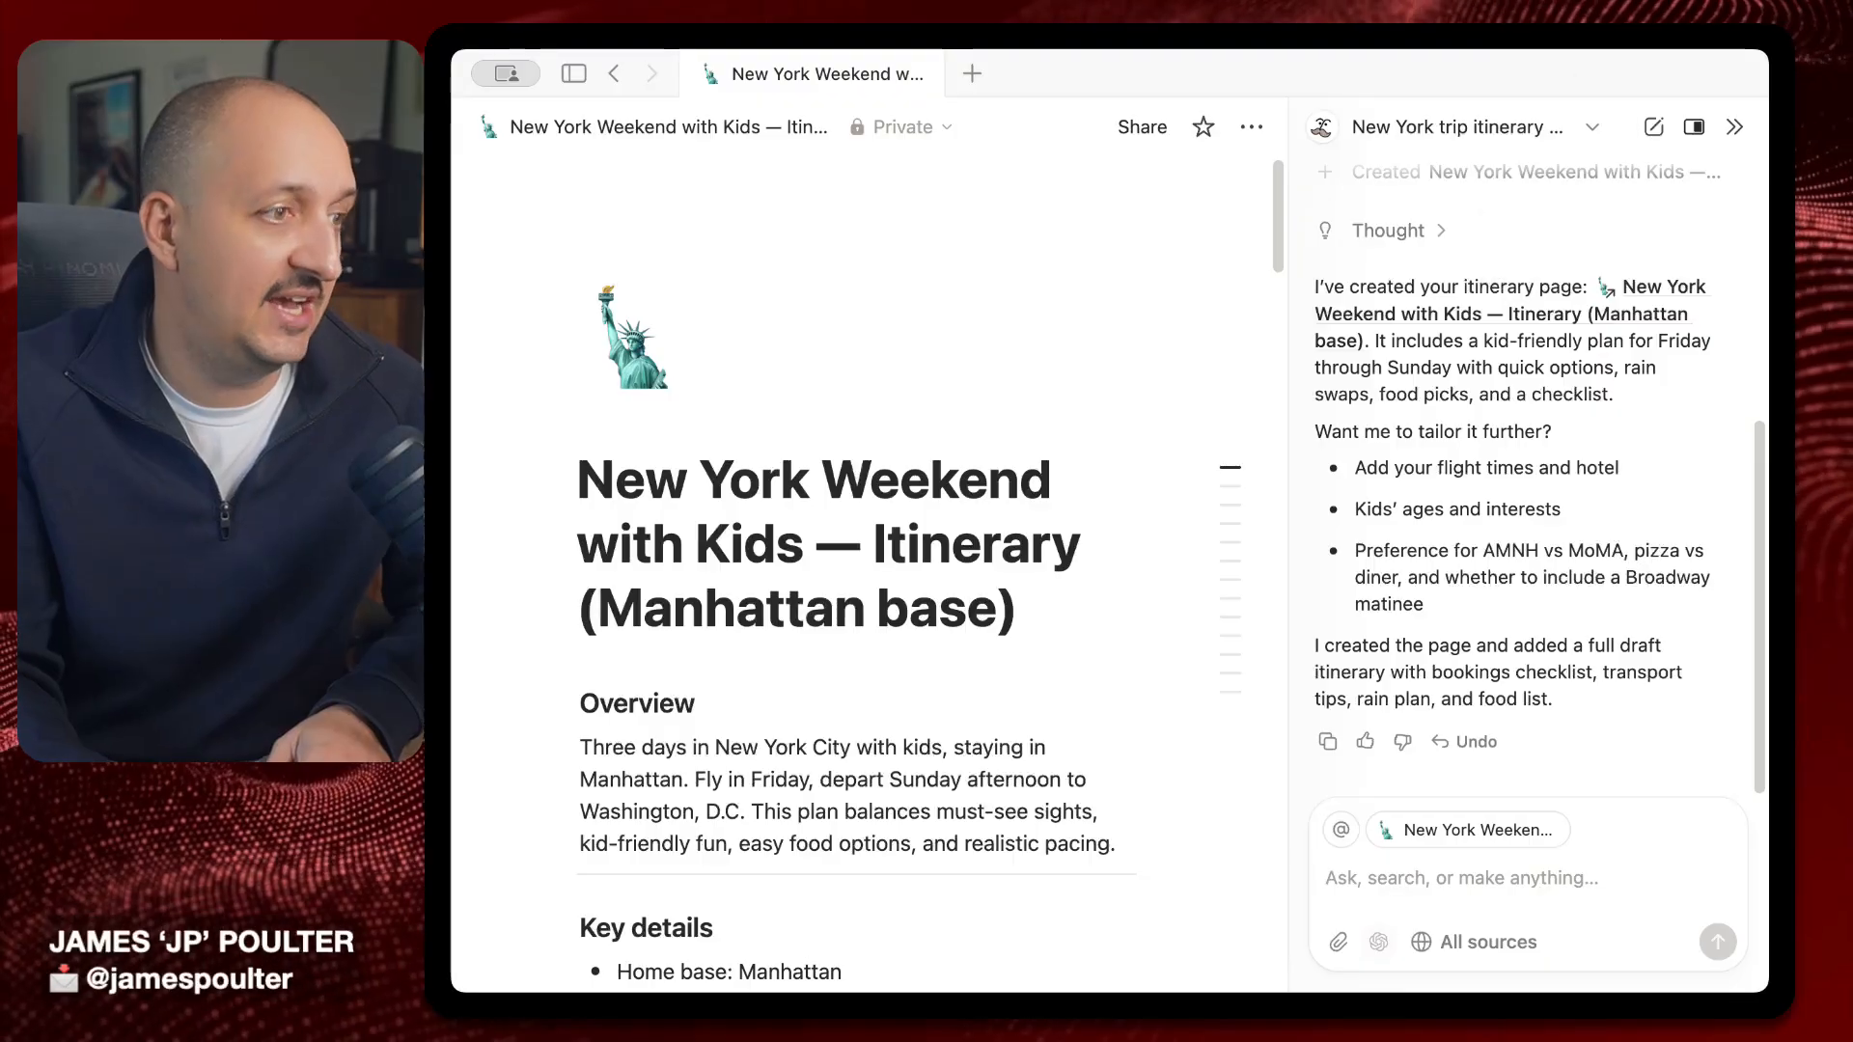
drag(1764, 987, 1820, 998)
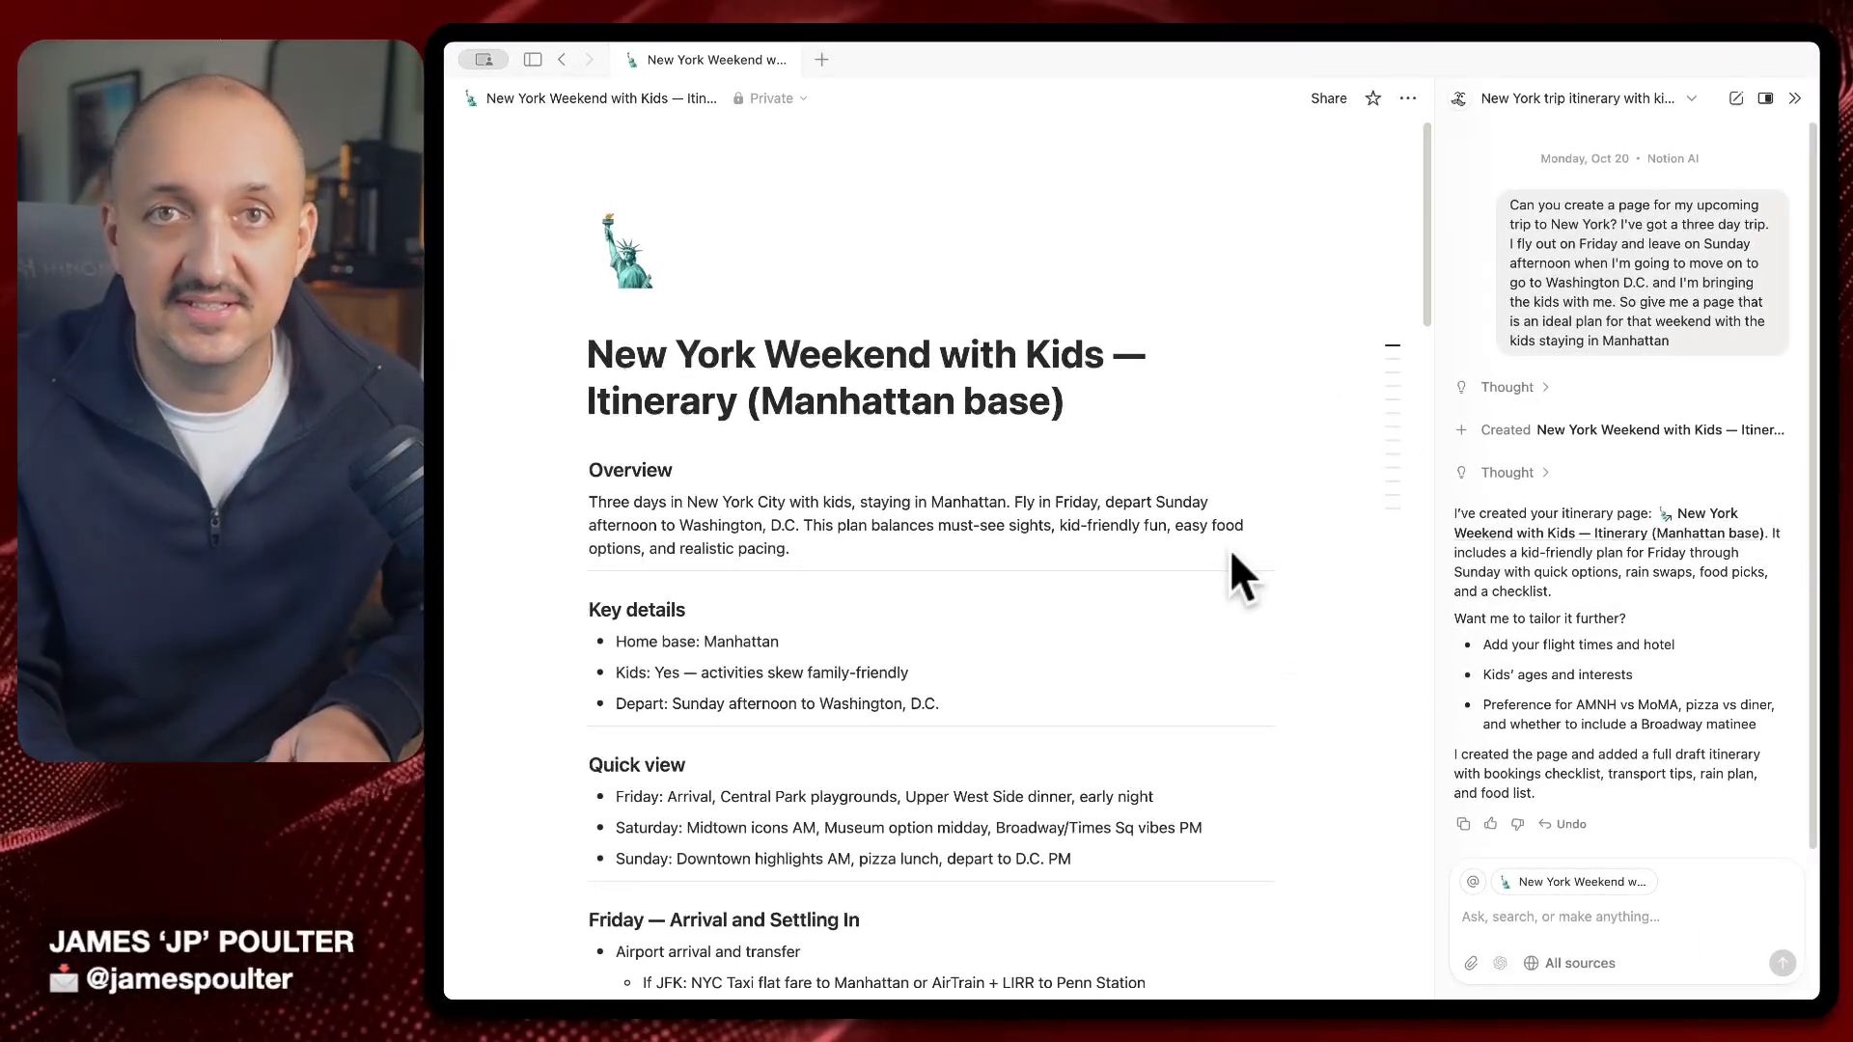
scroll(968, 584, down, 10)
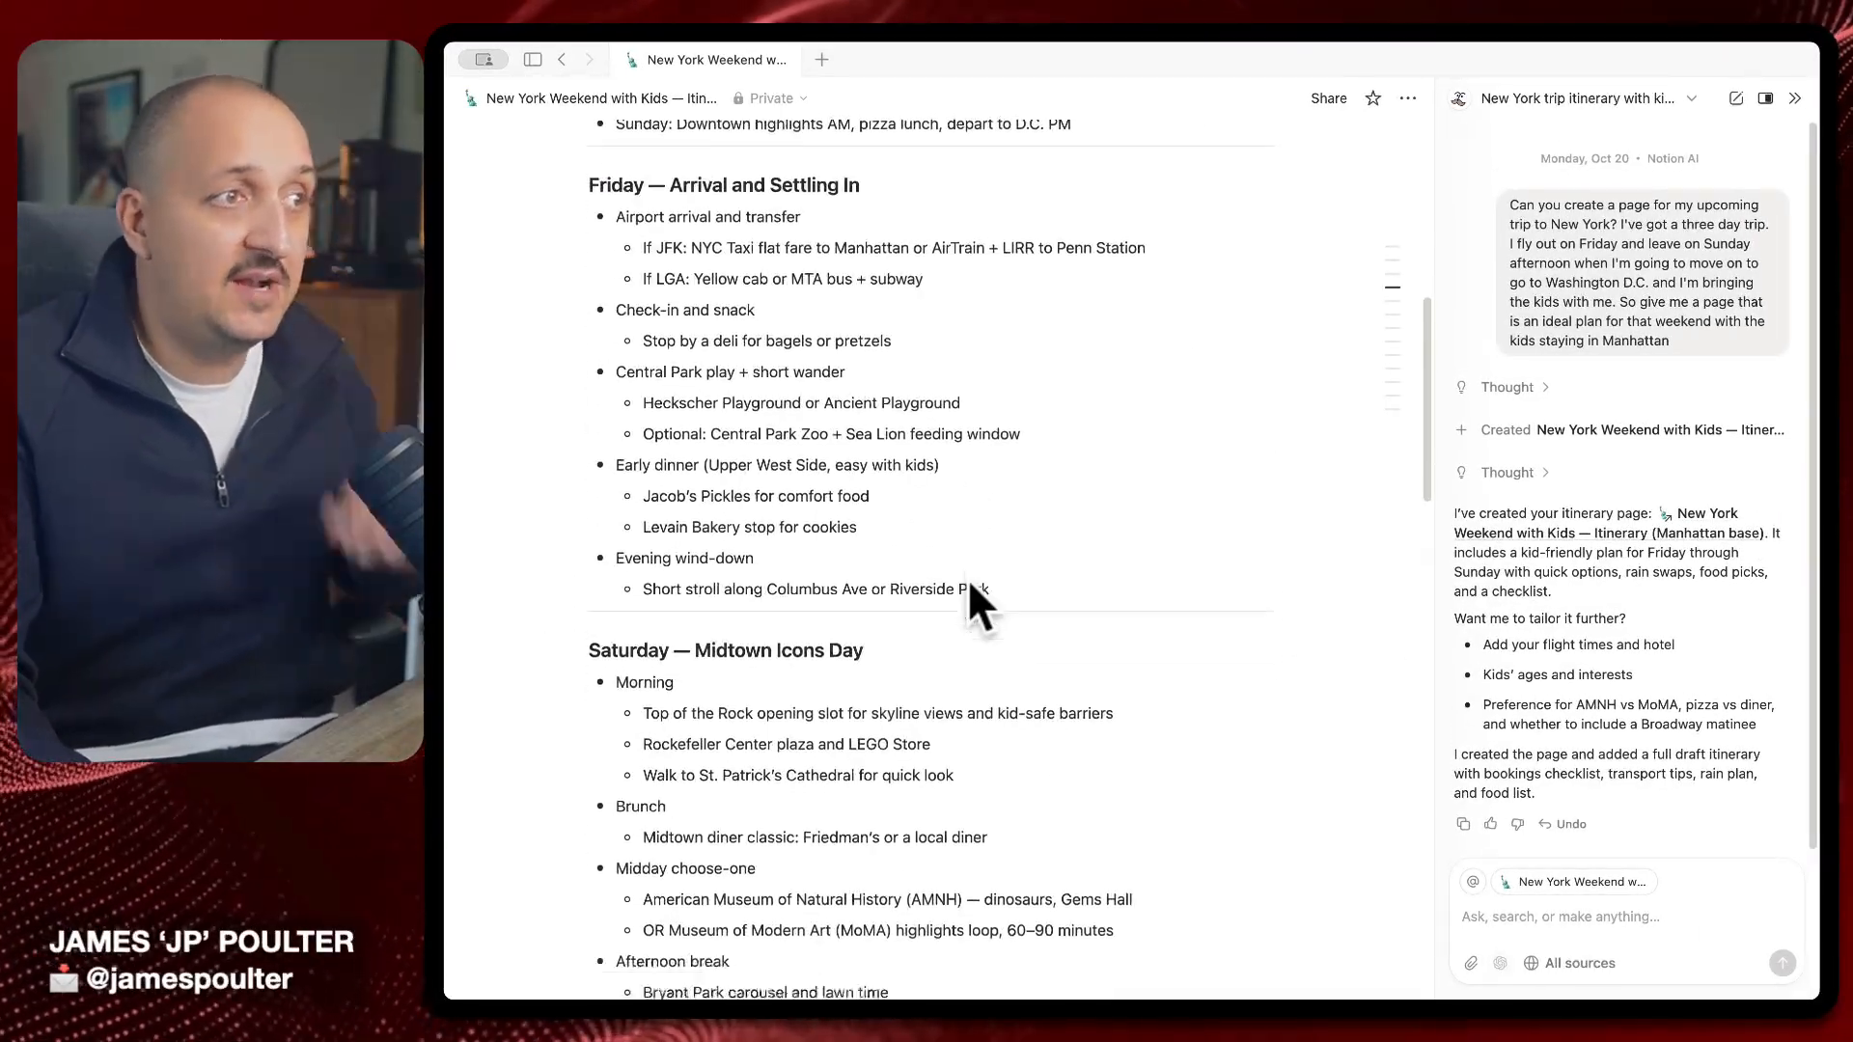
scroll(967, 577, up, 10)
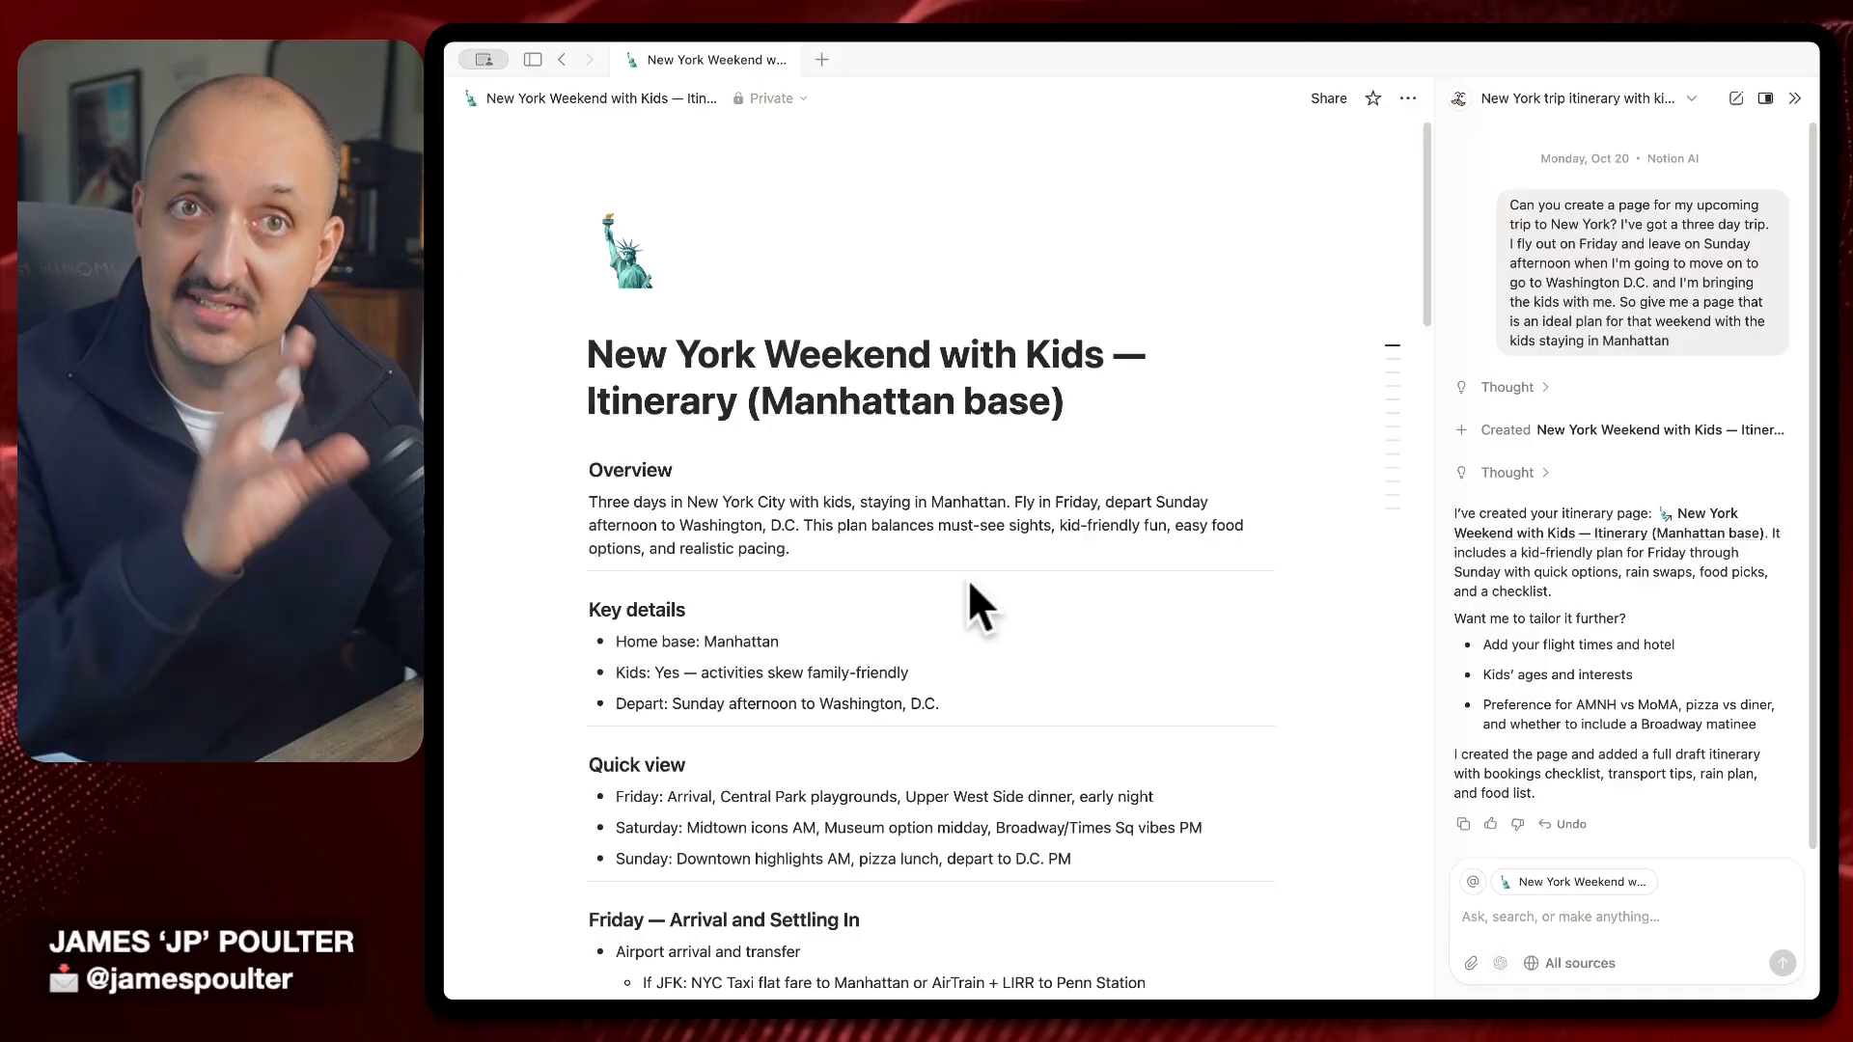
scroll(1041, 721, down, 1)
scroll(1178, 836, down, 10)
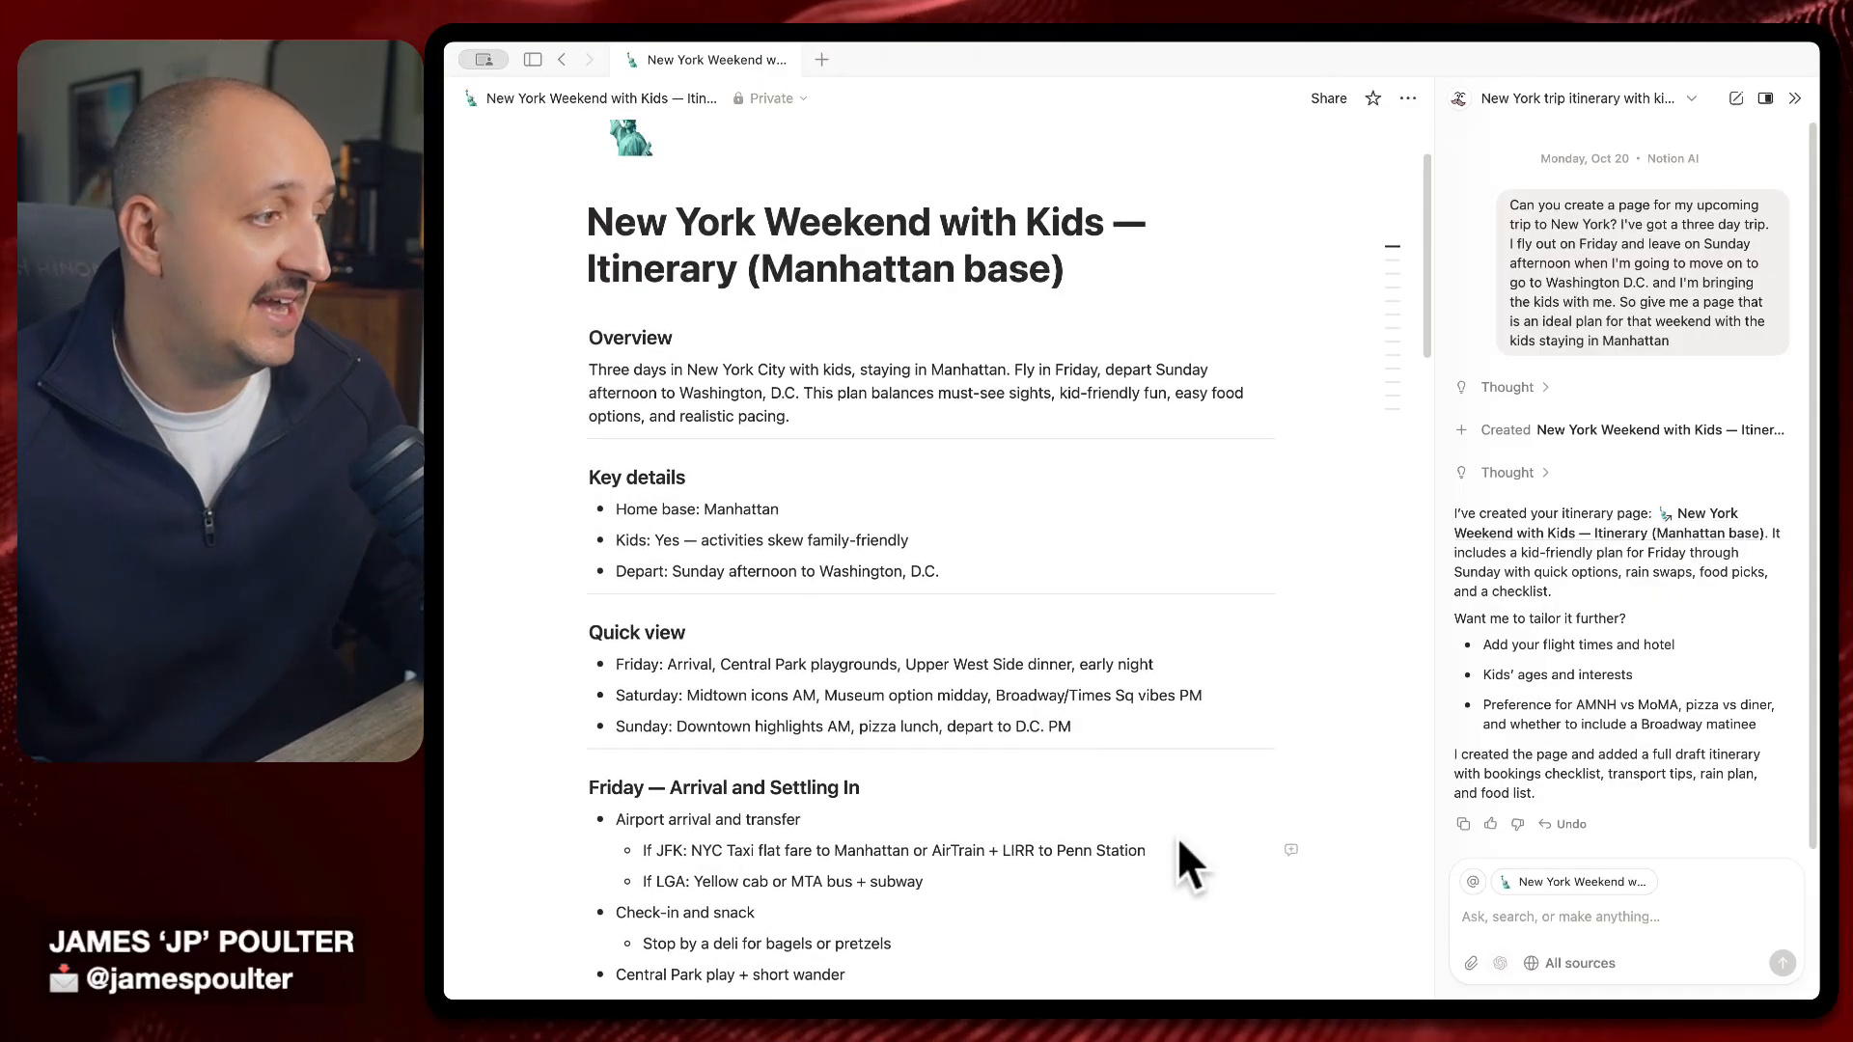
scroll(908, 512, up, 2)
scroll(881, 474, up, 10)
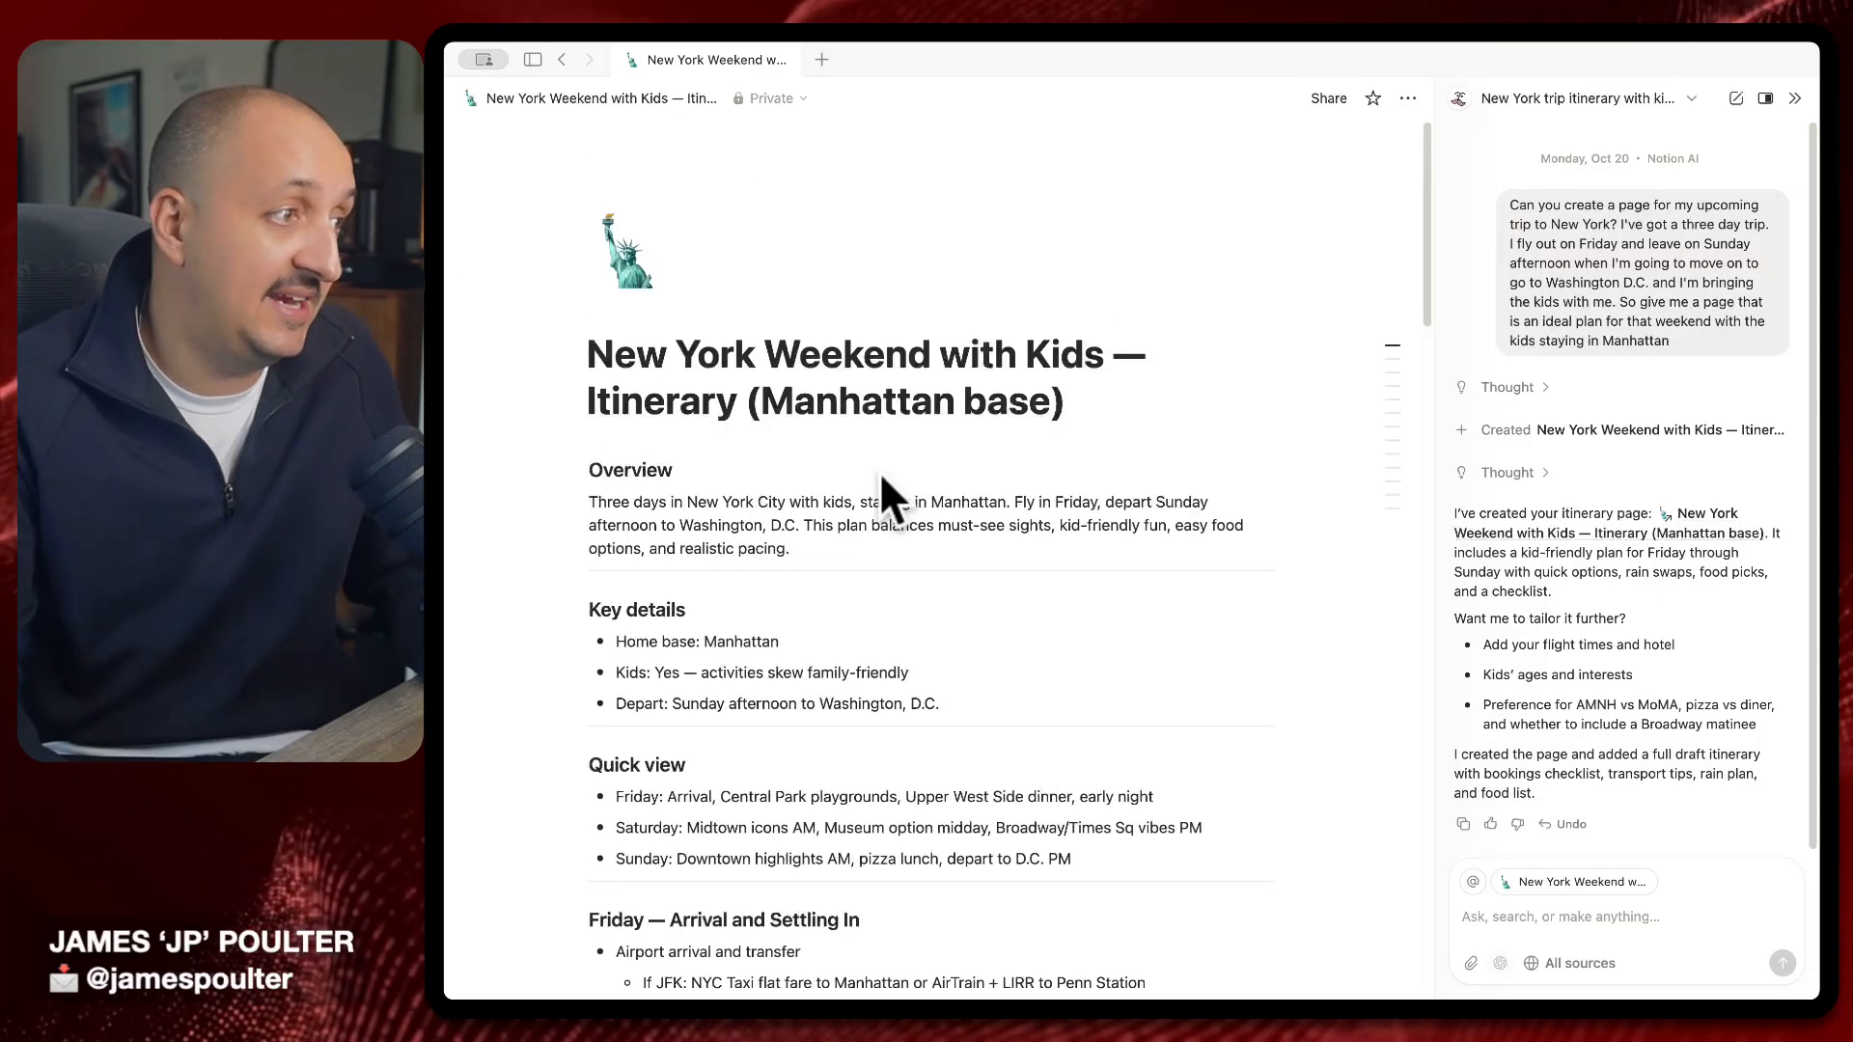
Select the whole Overview paragraph and change its block type to Callout
double_click(868, 497)
click(649, 507)
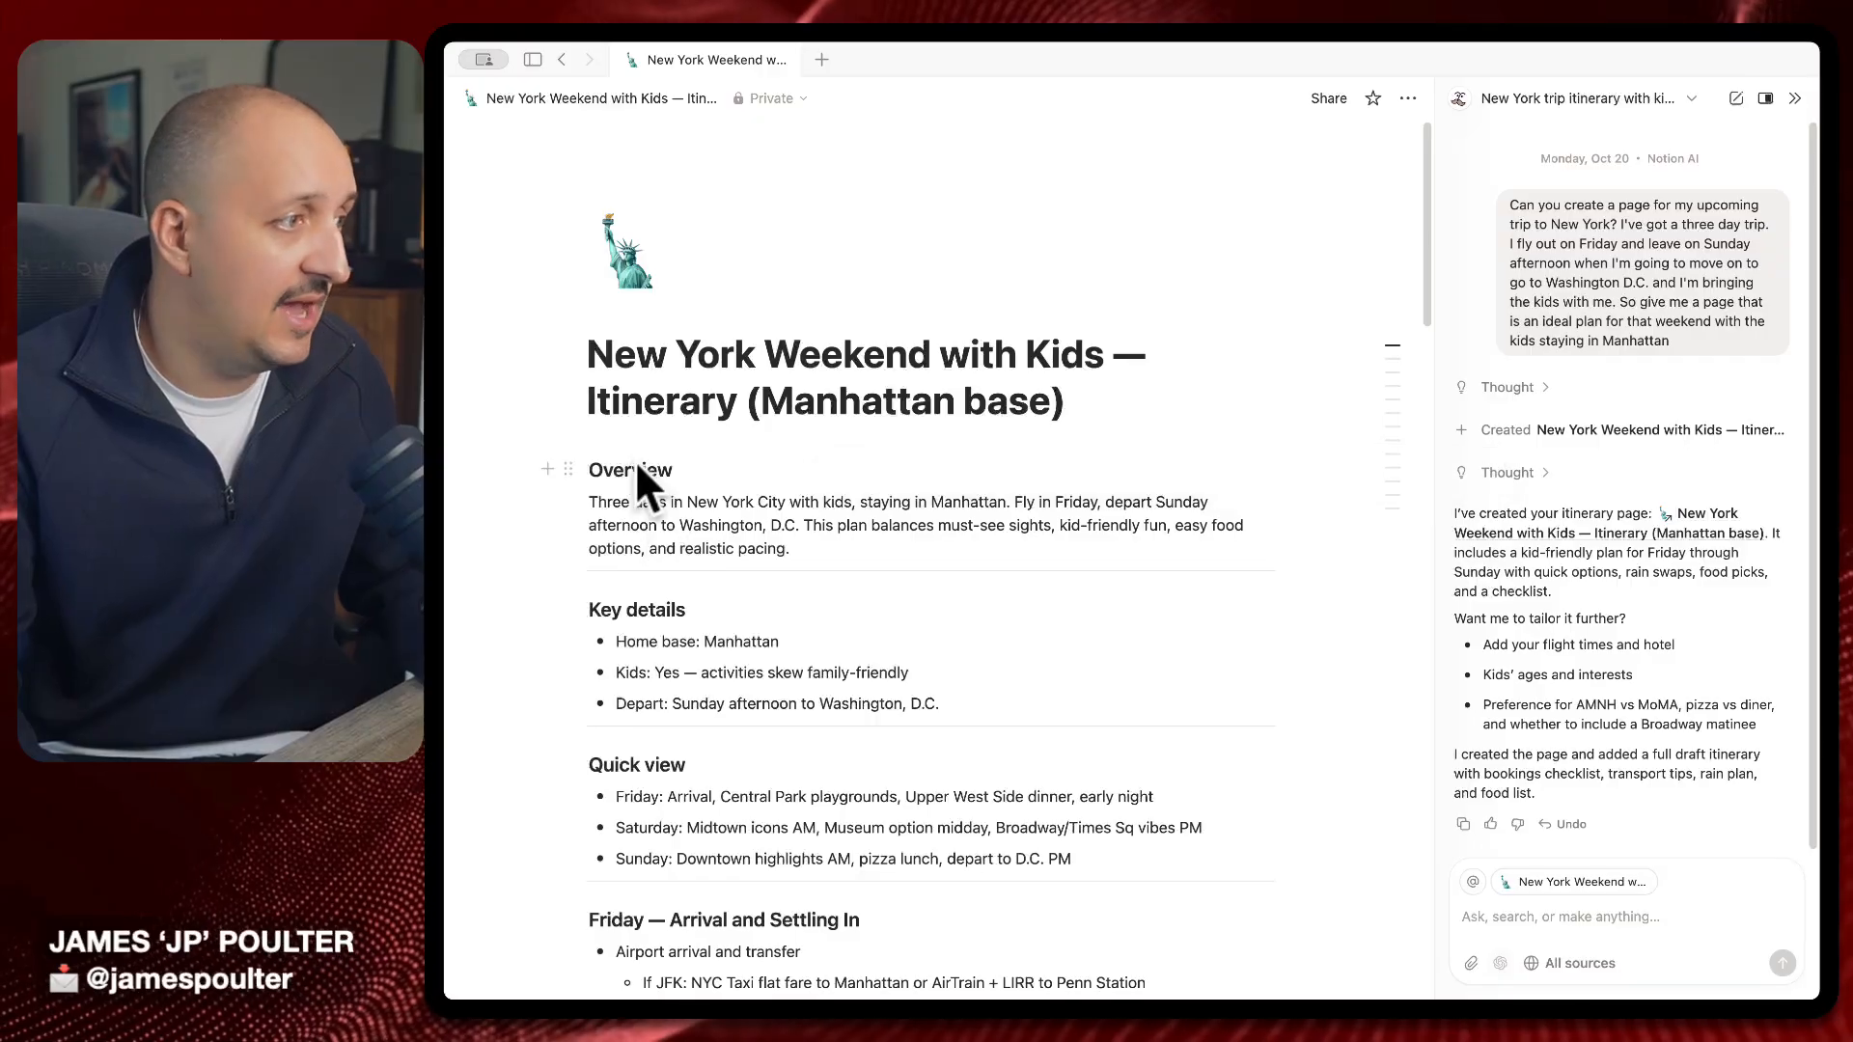
triple_click(672, 546)
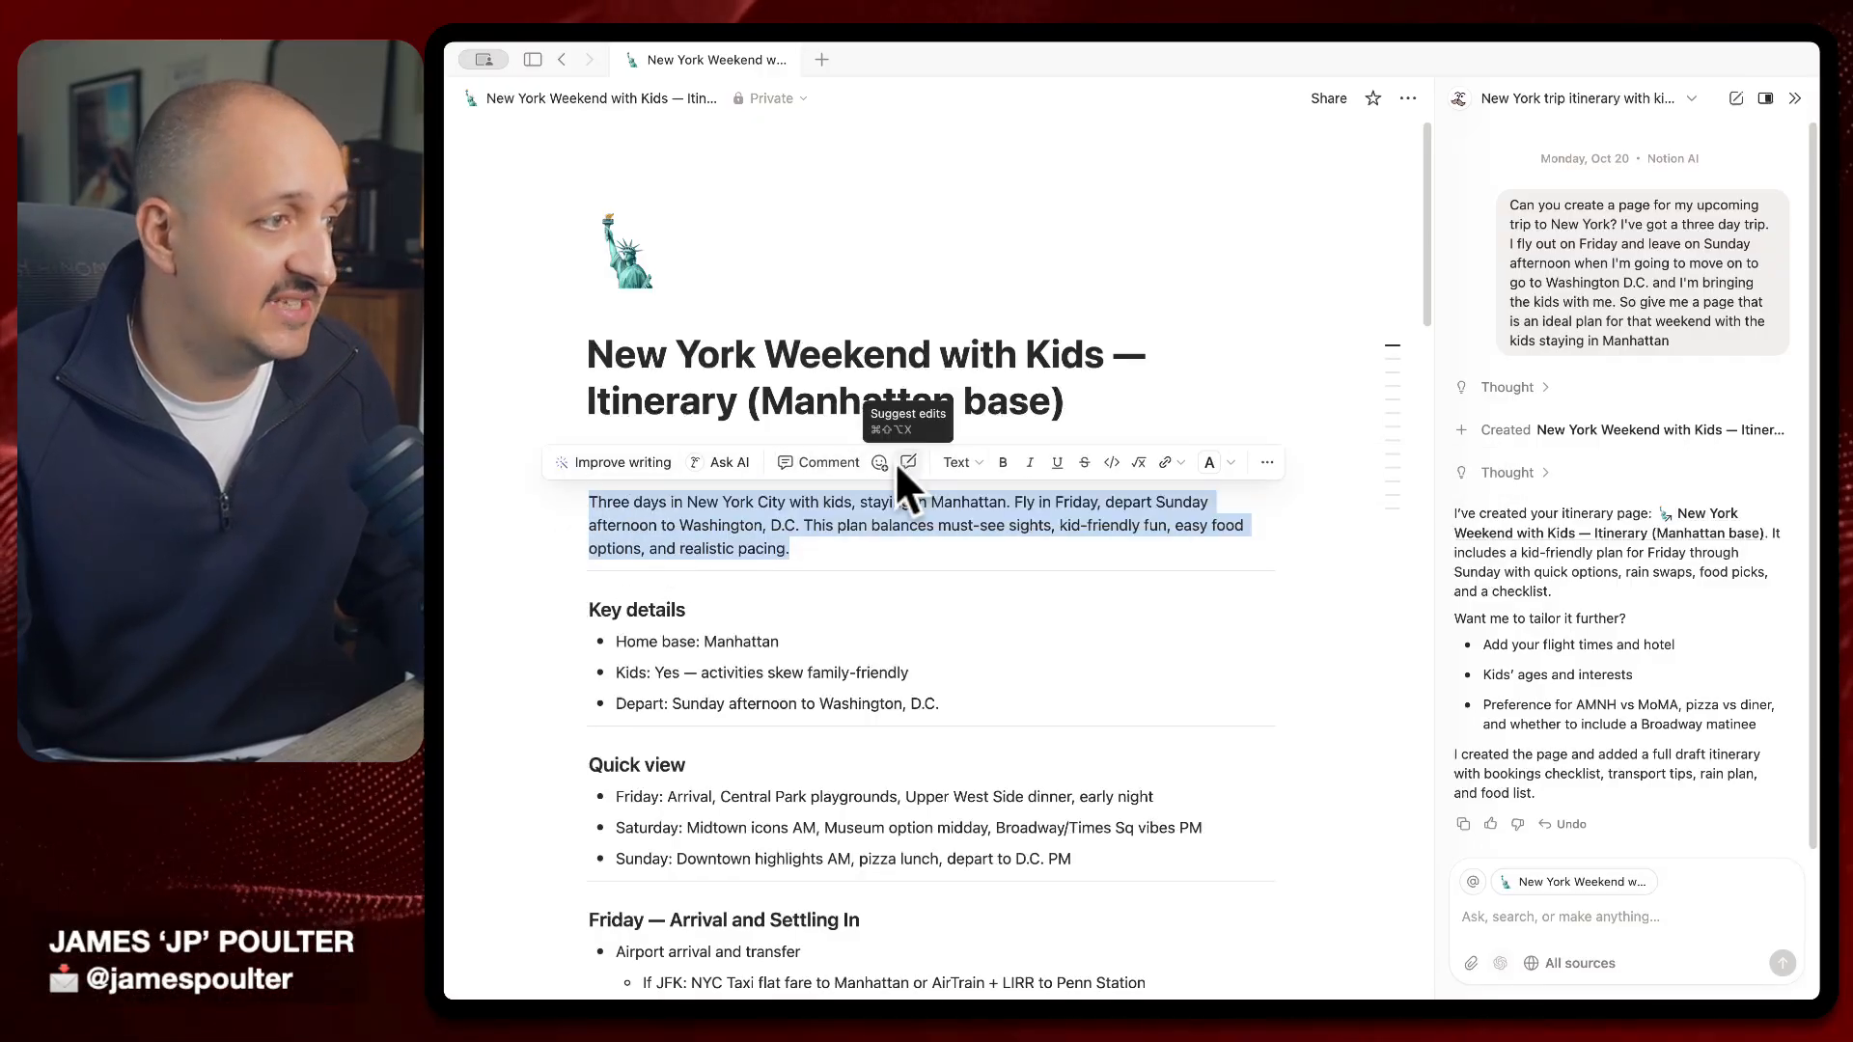
click(961, 462)
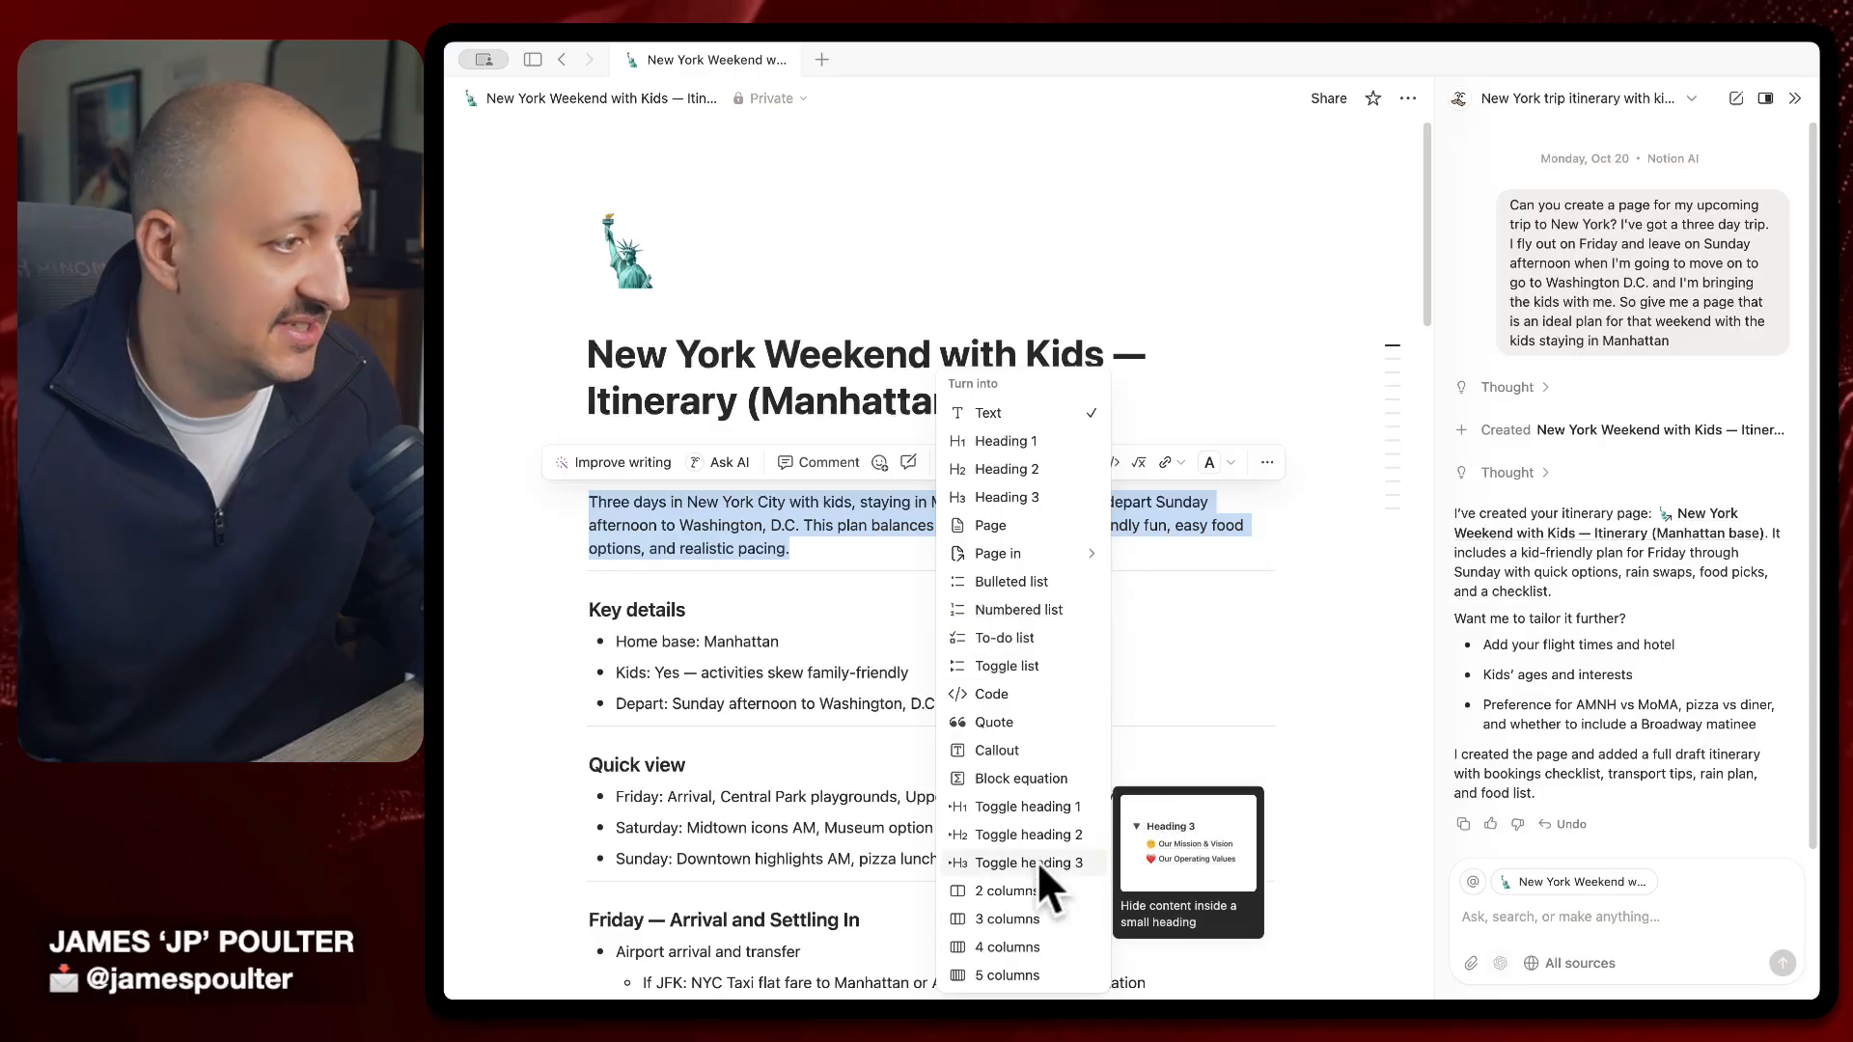
click(1027, 749)
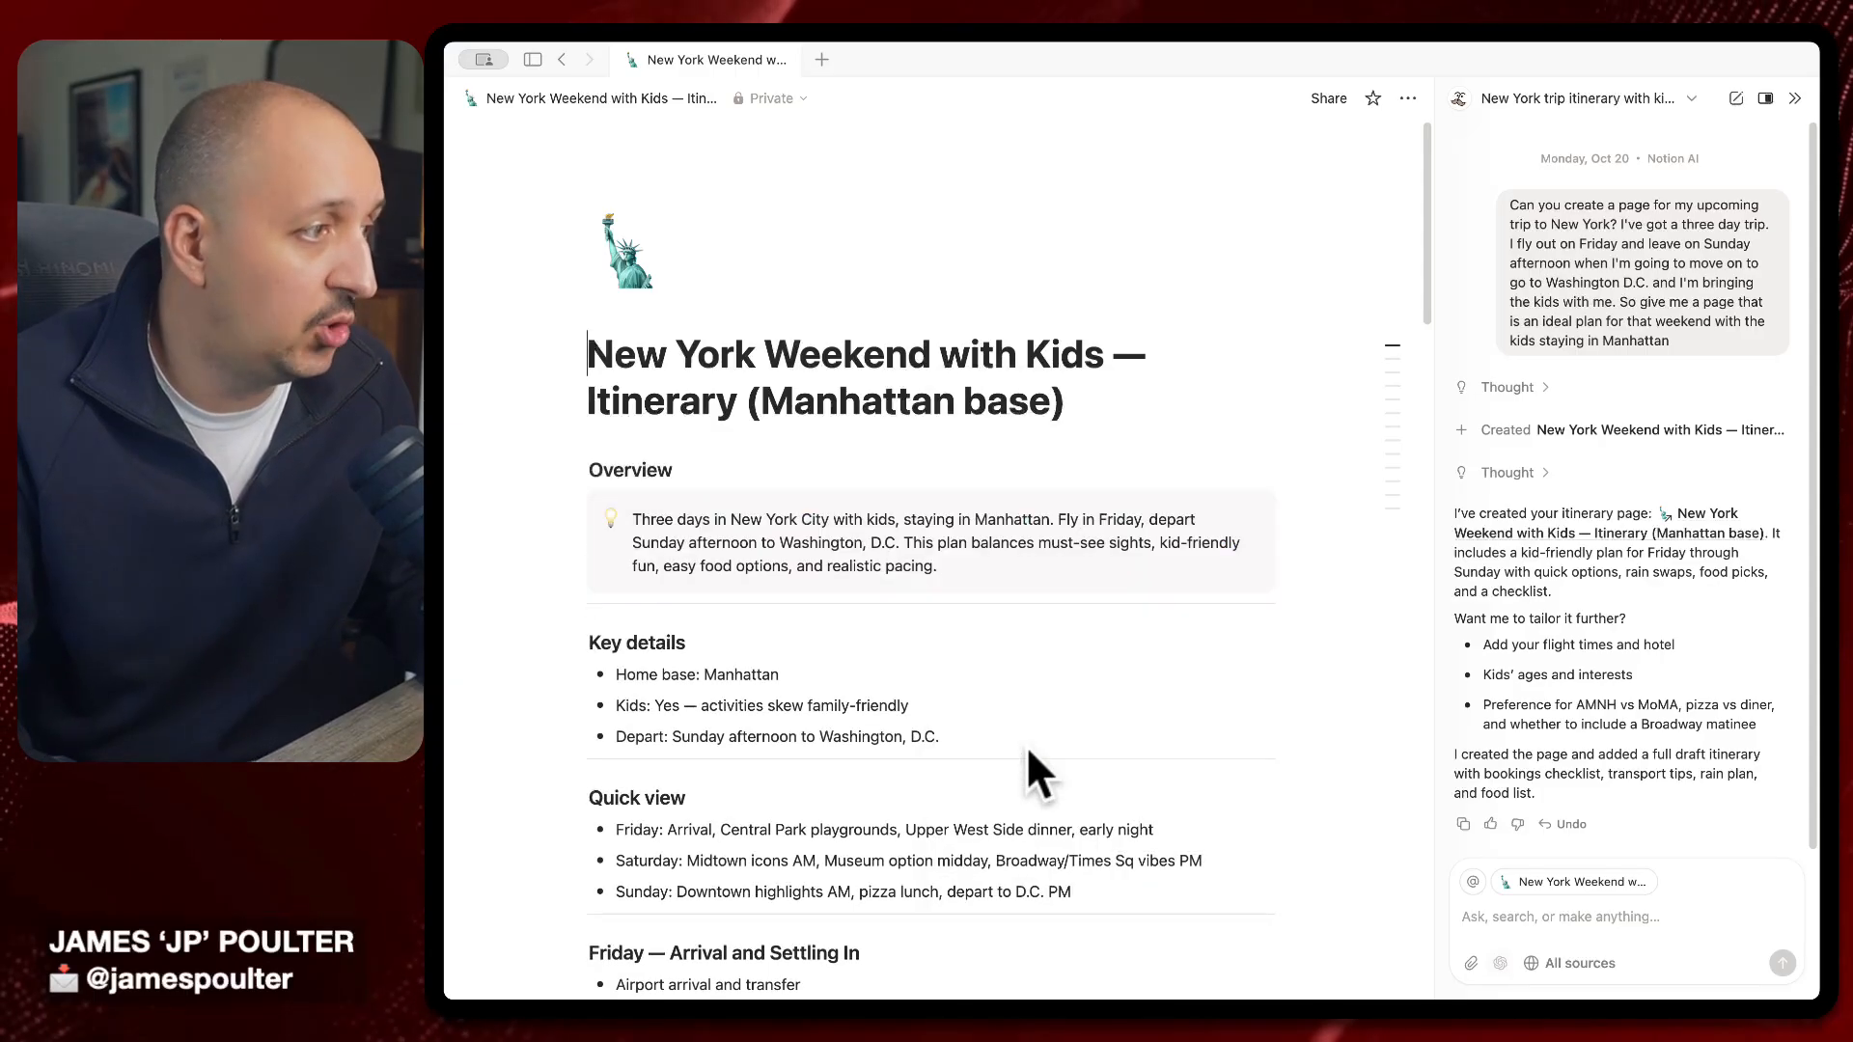
Select the Quick view heading and its three bullets, then dismiss the comment box without commenting
scroll(1023, 714, down, 2)
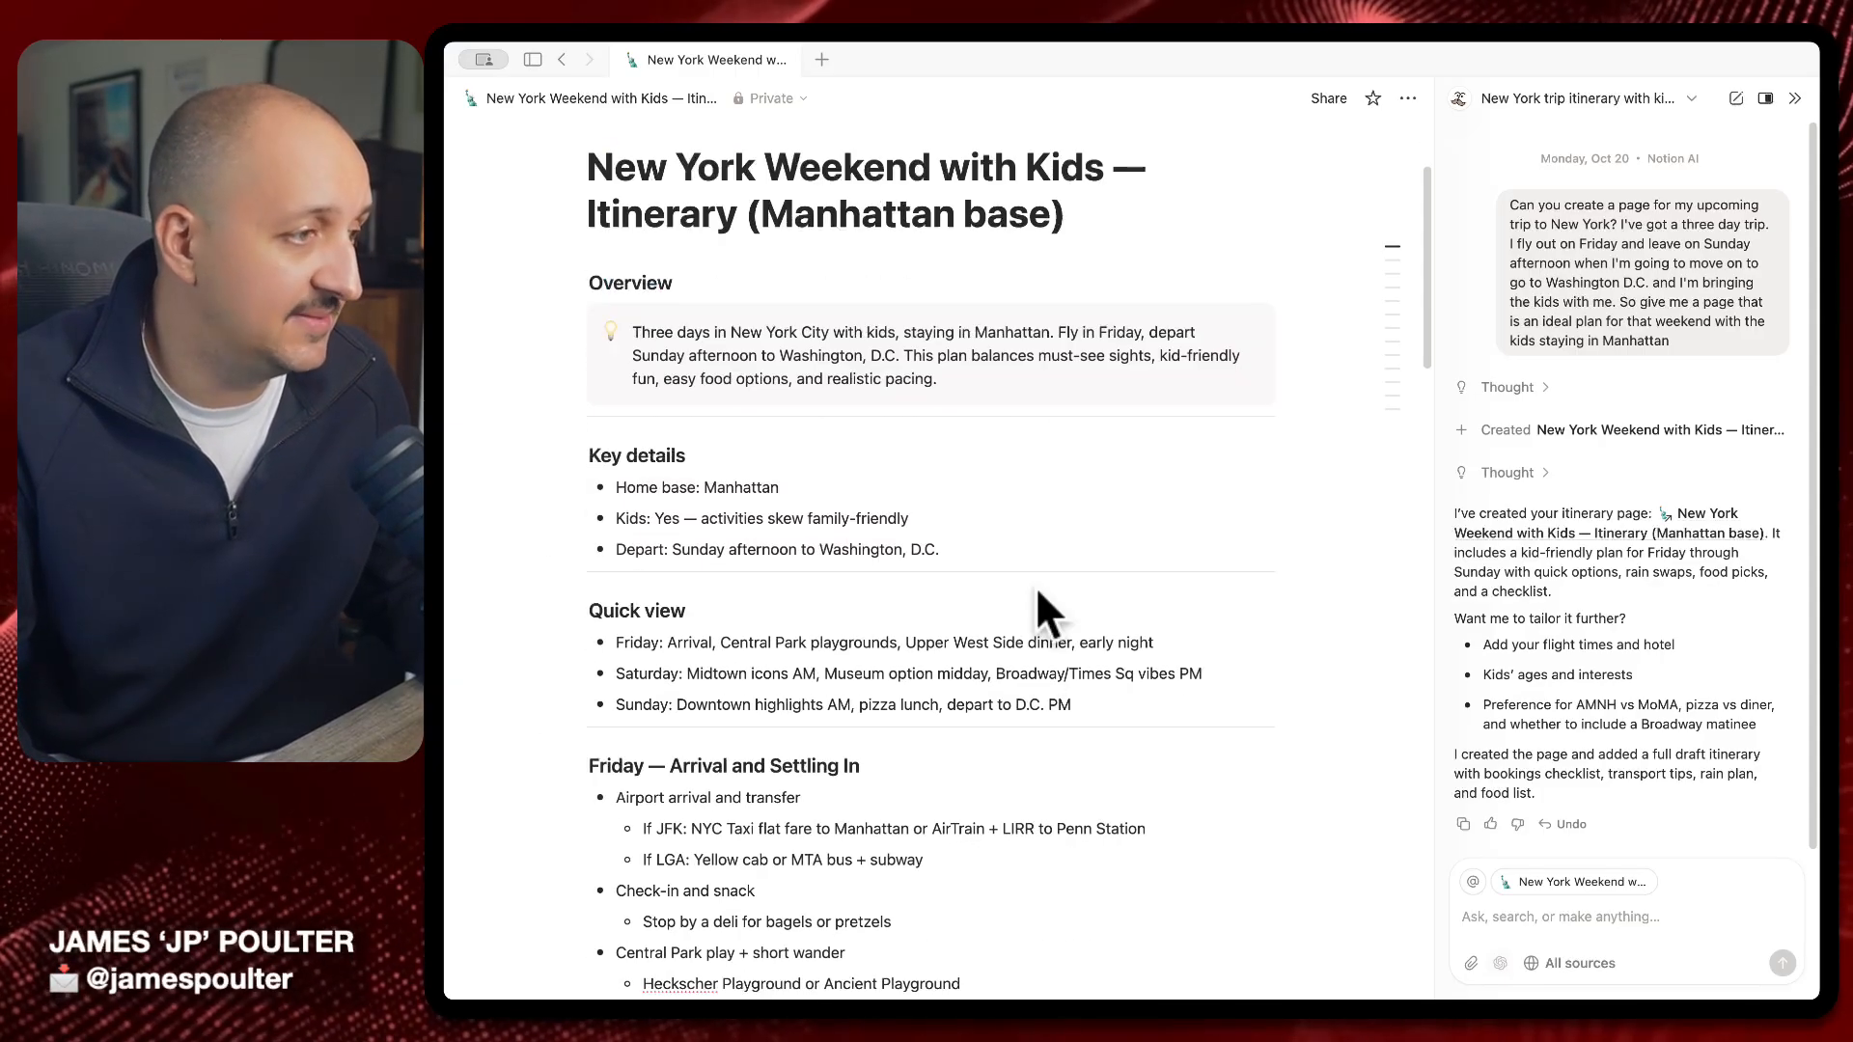
drag(600, 610, 1139, 719)
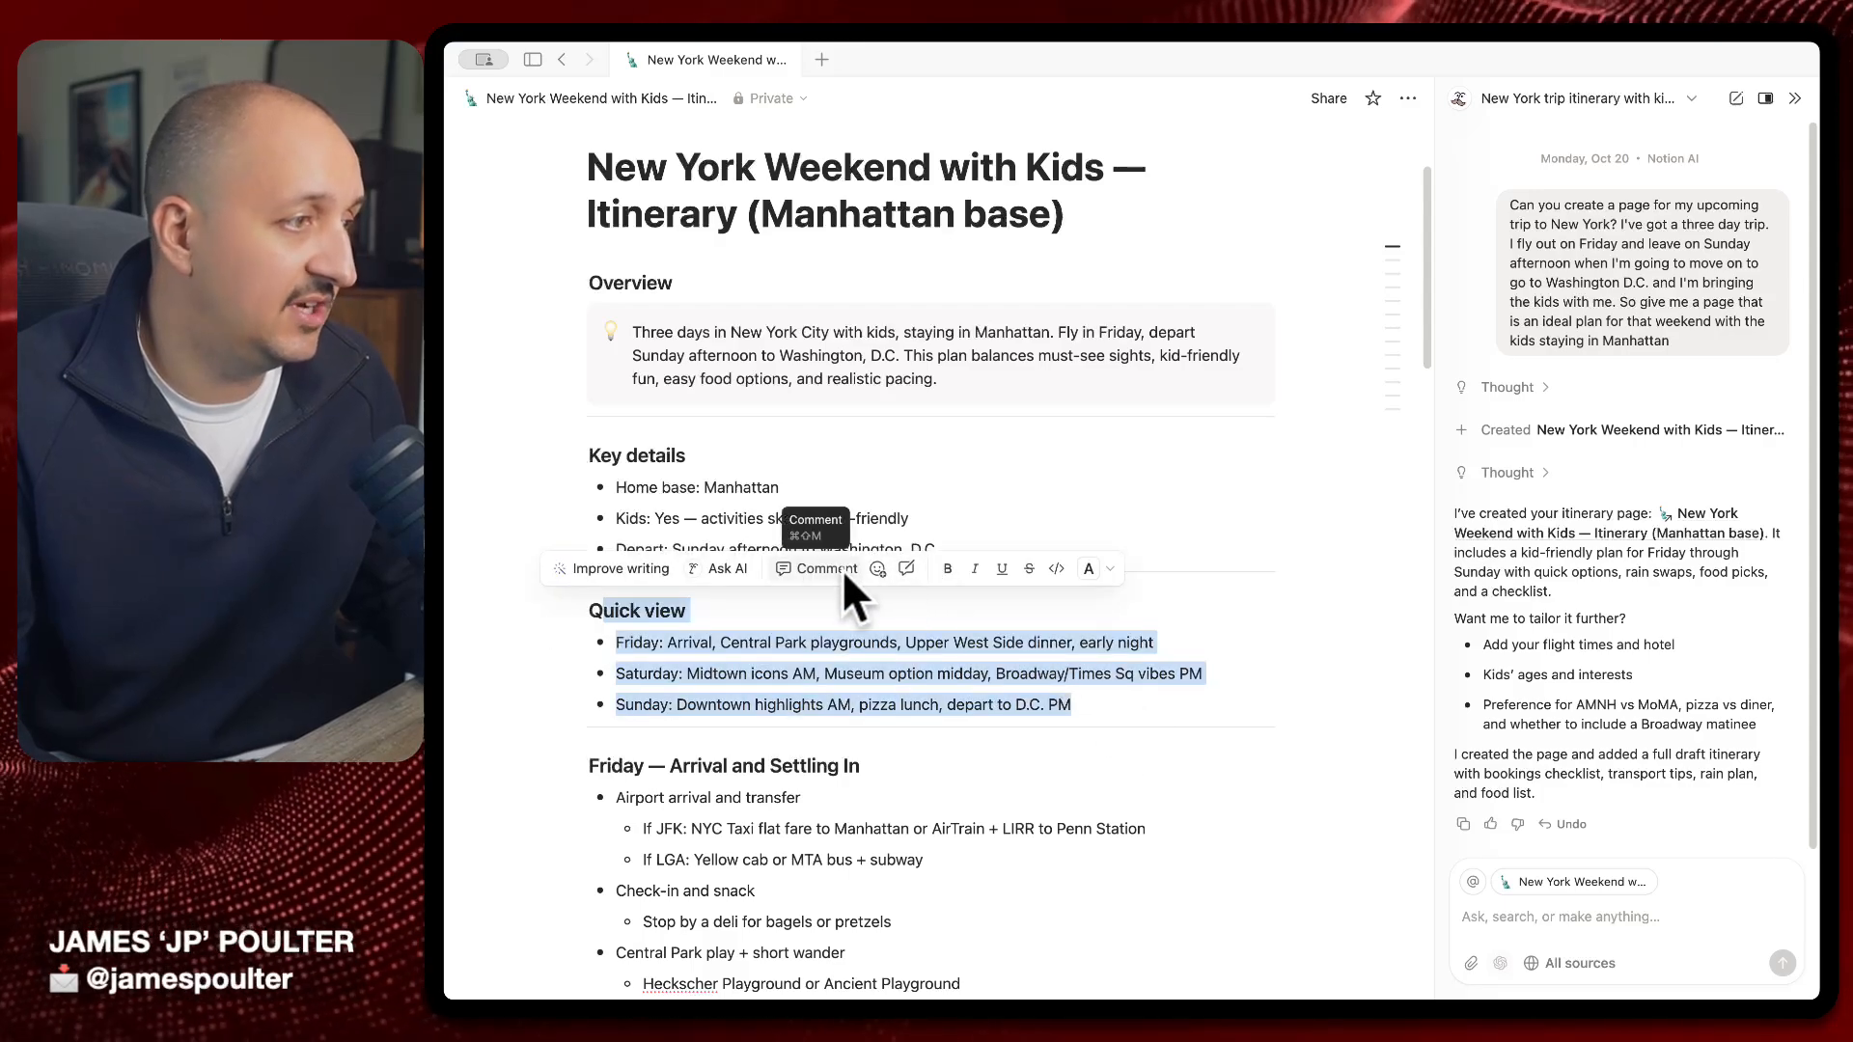
click(841, 569)
key(Escape)
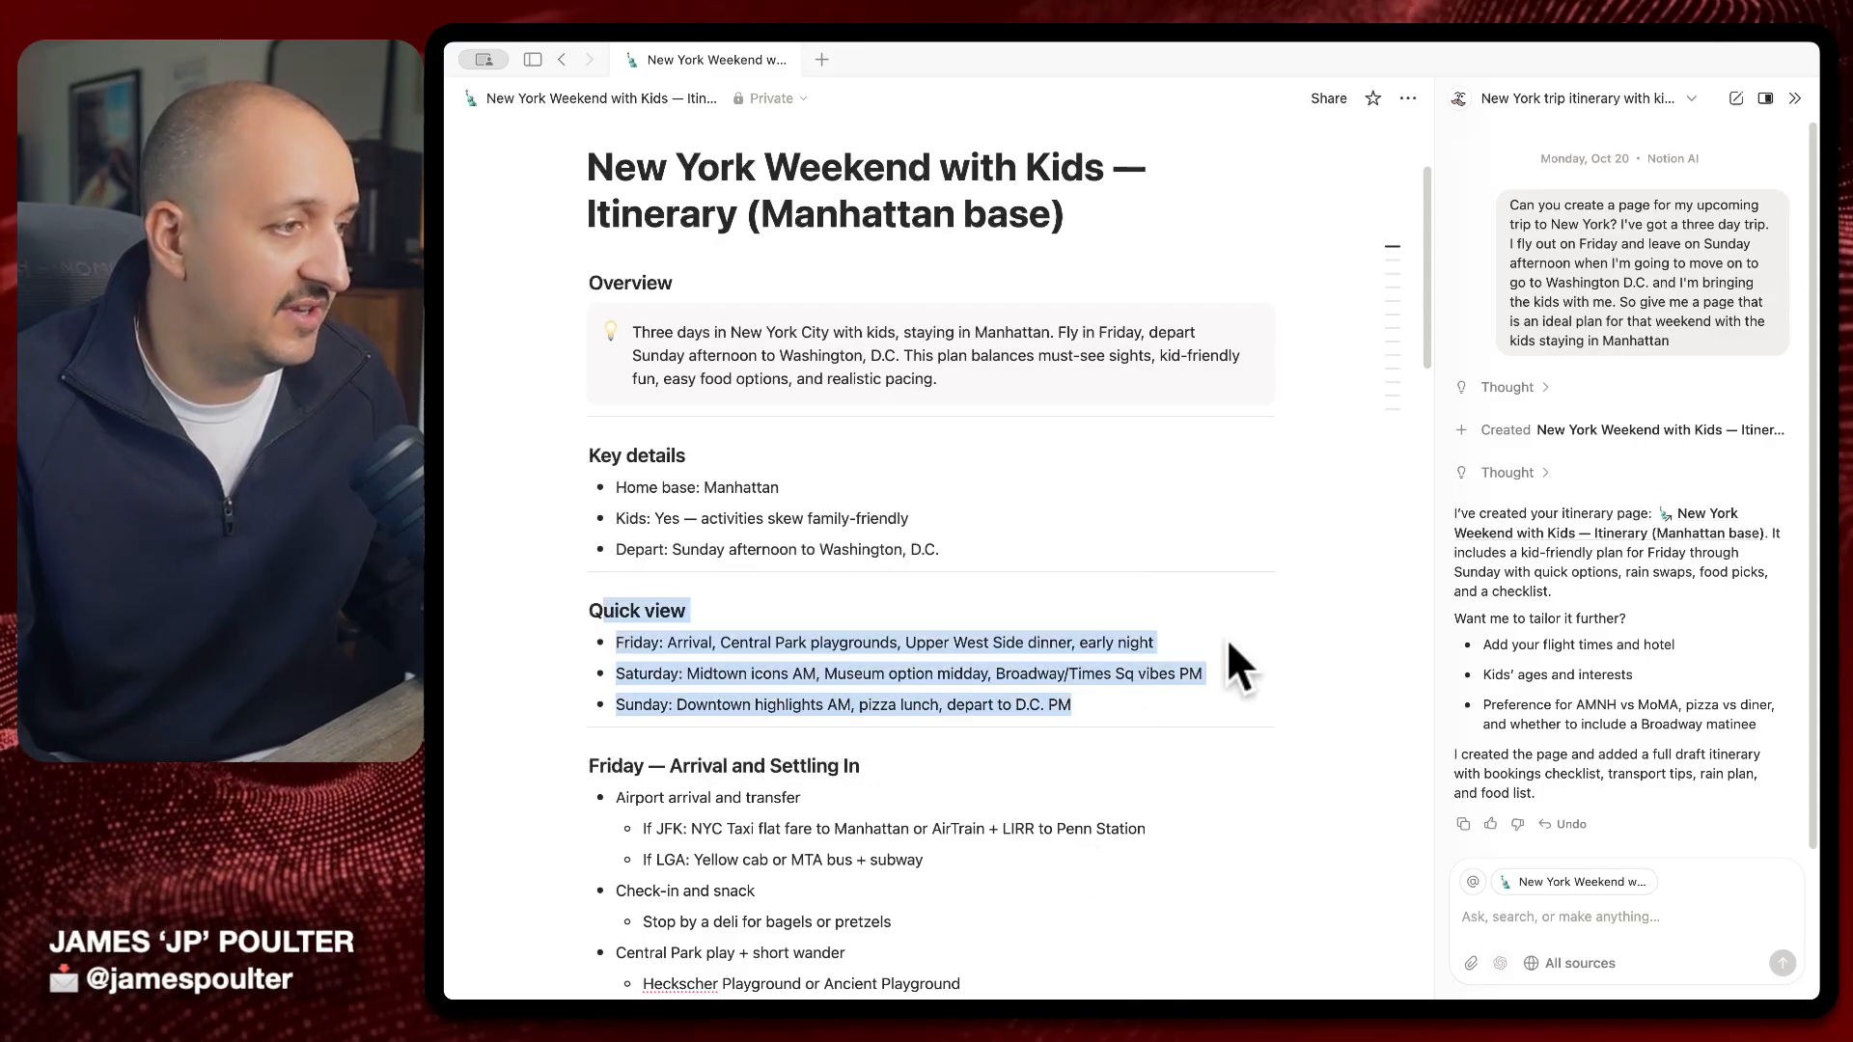
click(1191, 751)
key(Escape)
scroll(1242, 749, down, 4)
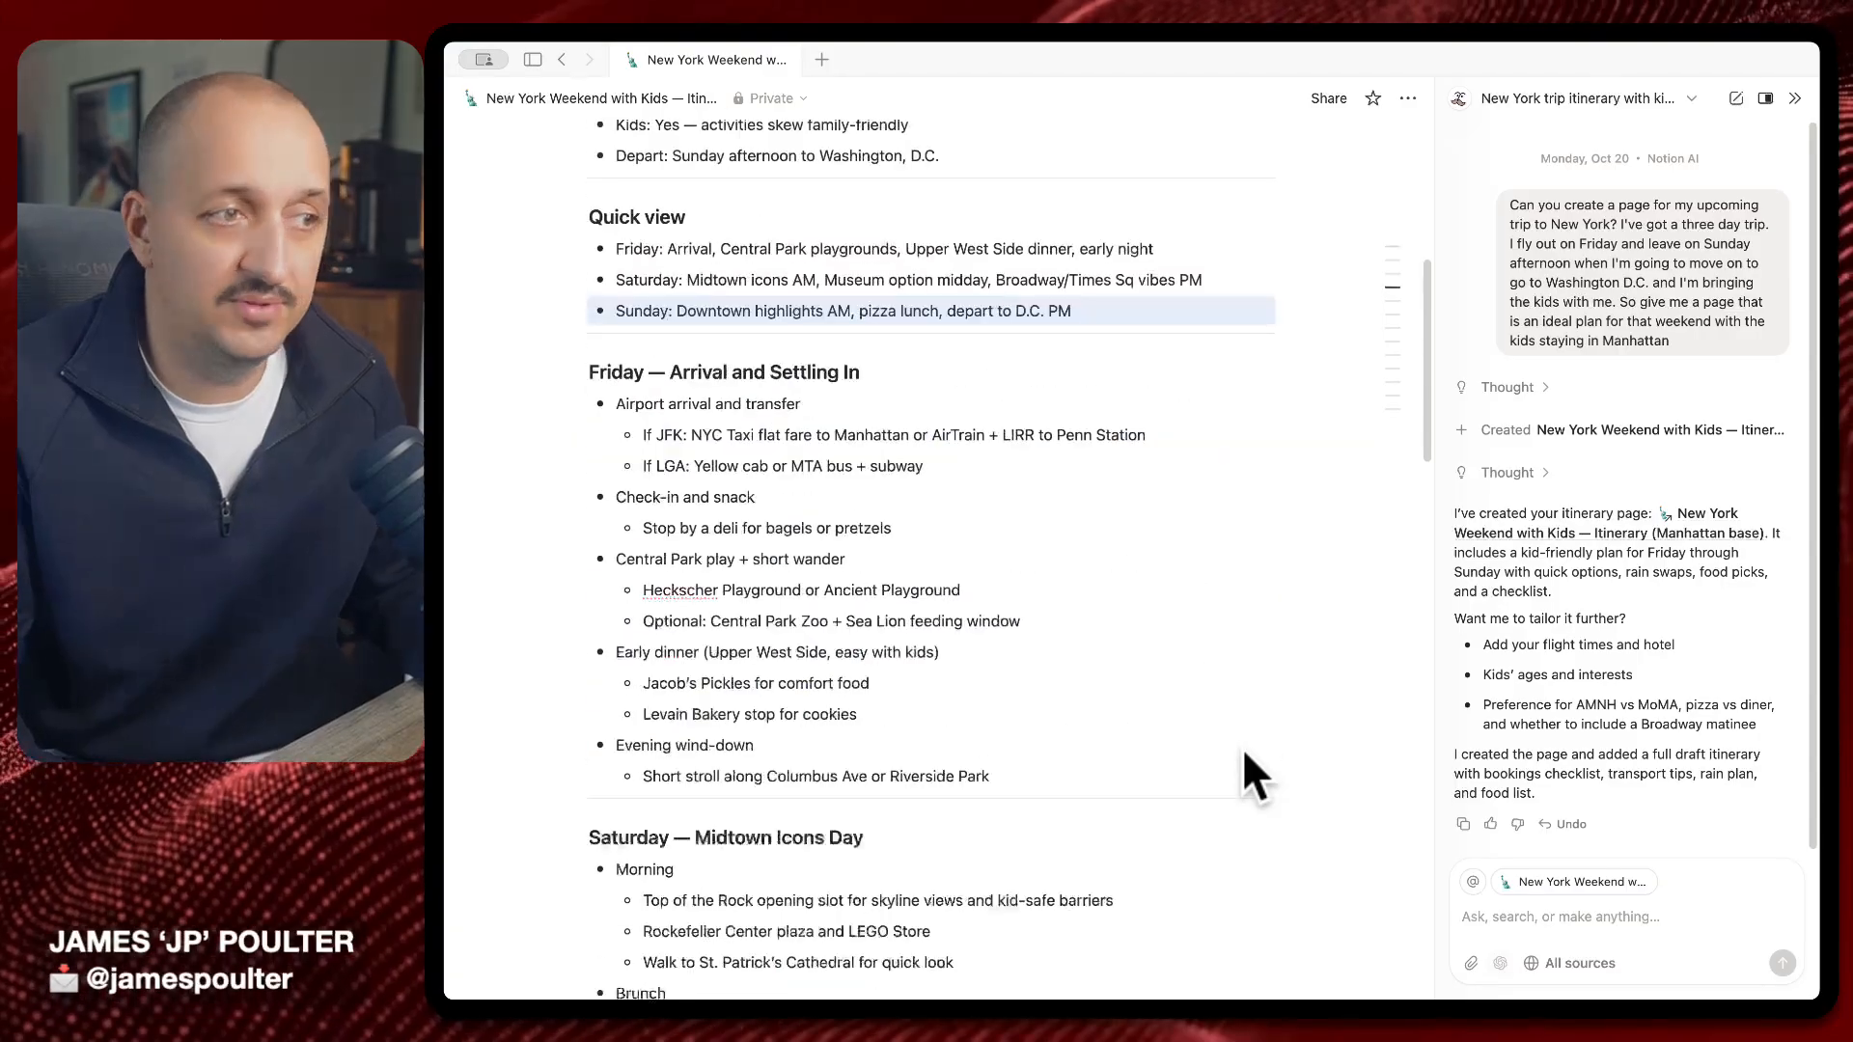
scroll(1242, 749, down, 15)
scroll(1242, 749, up, 20)
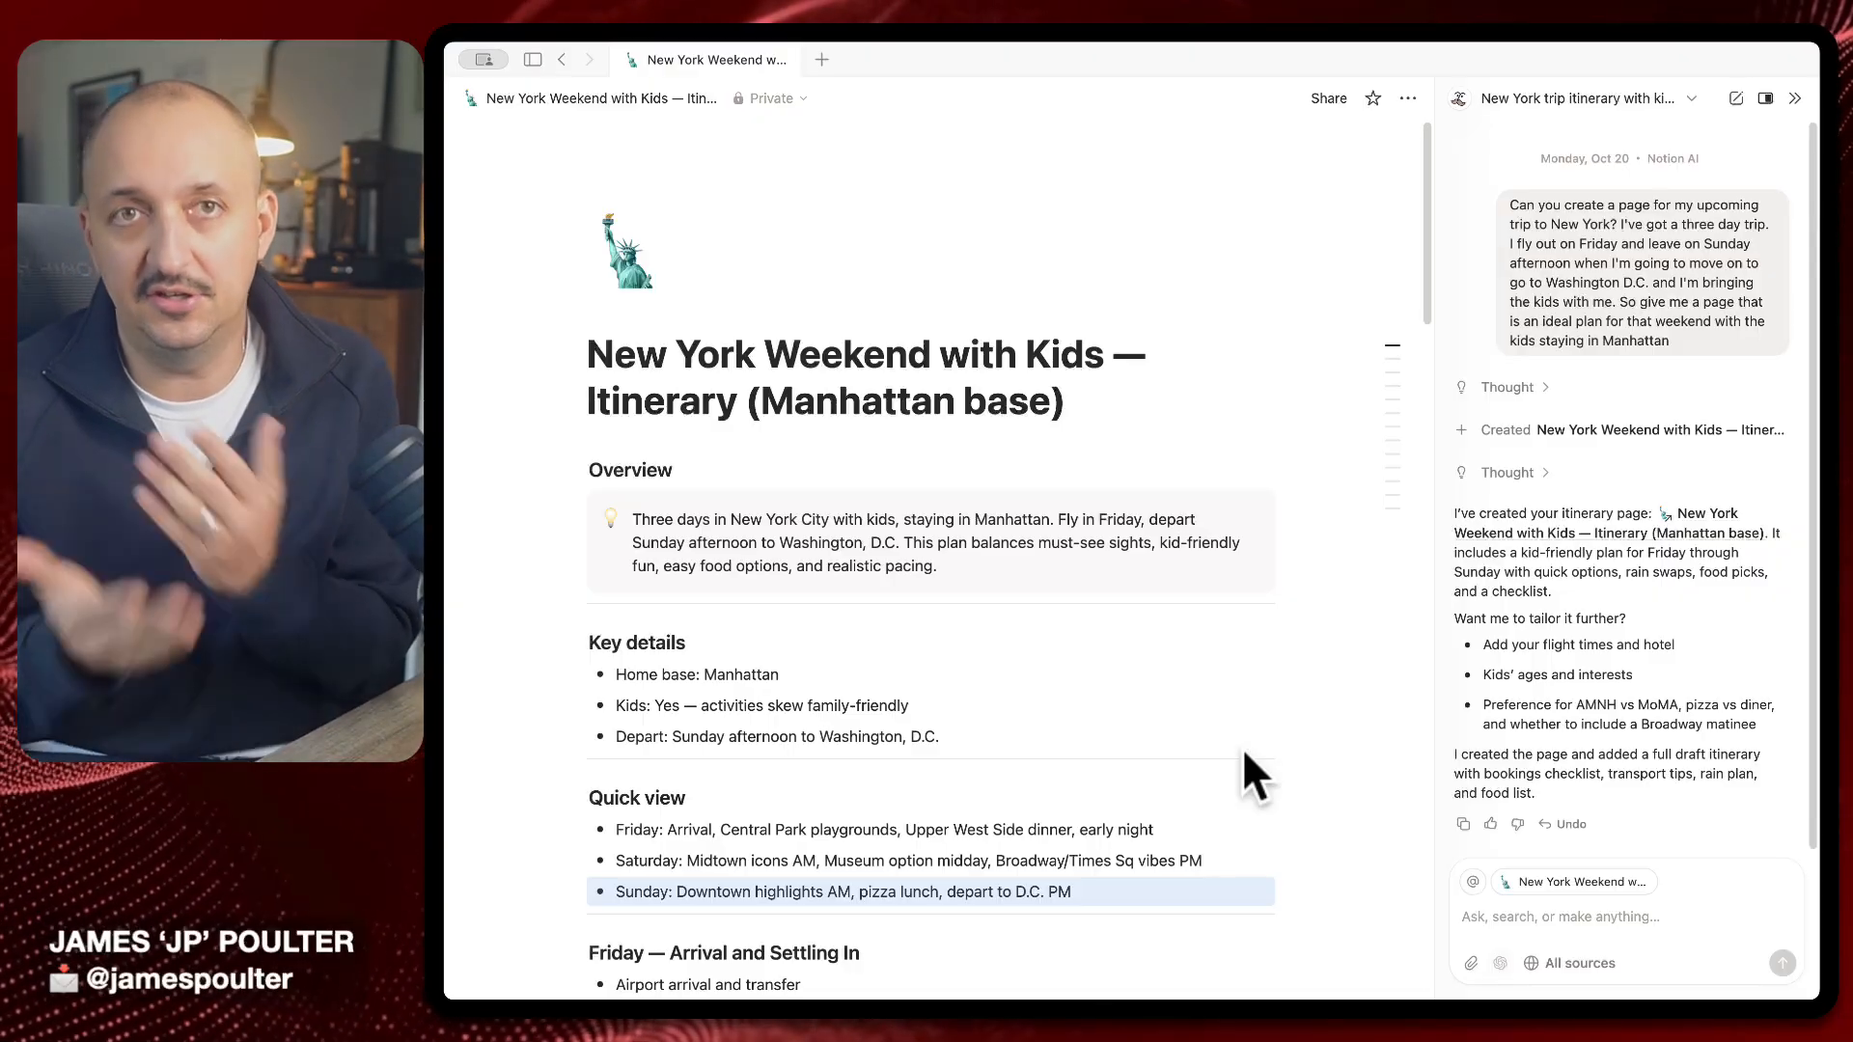
click(1339, 98)
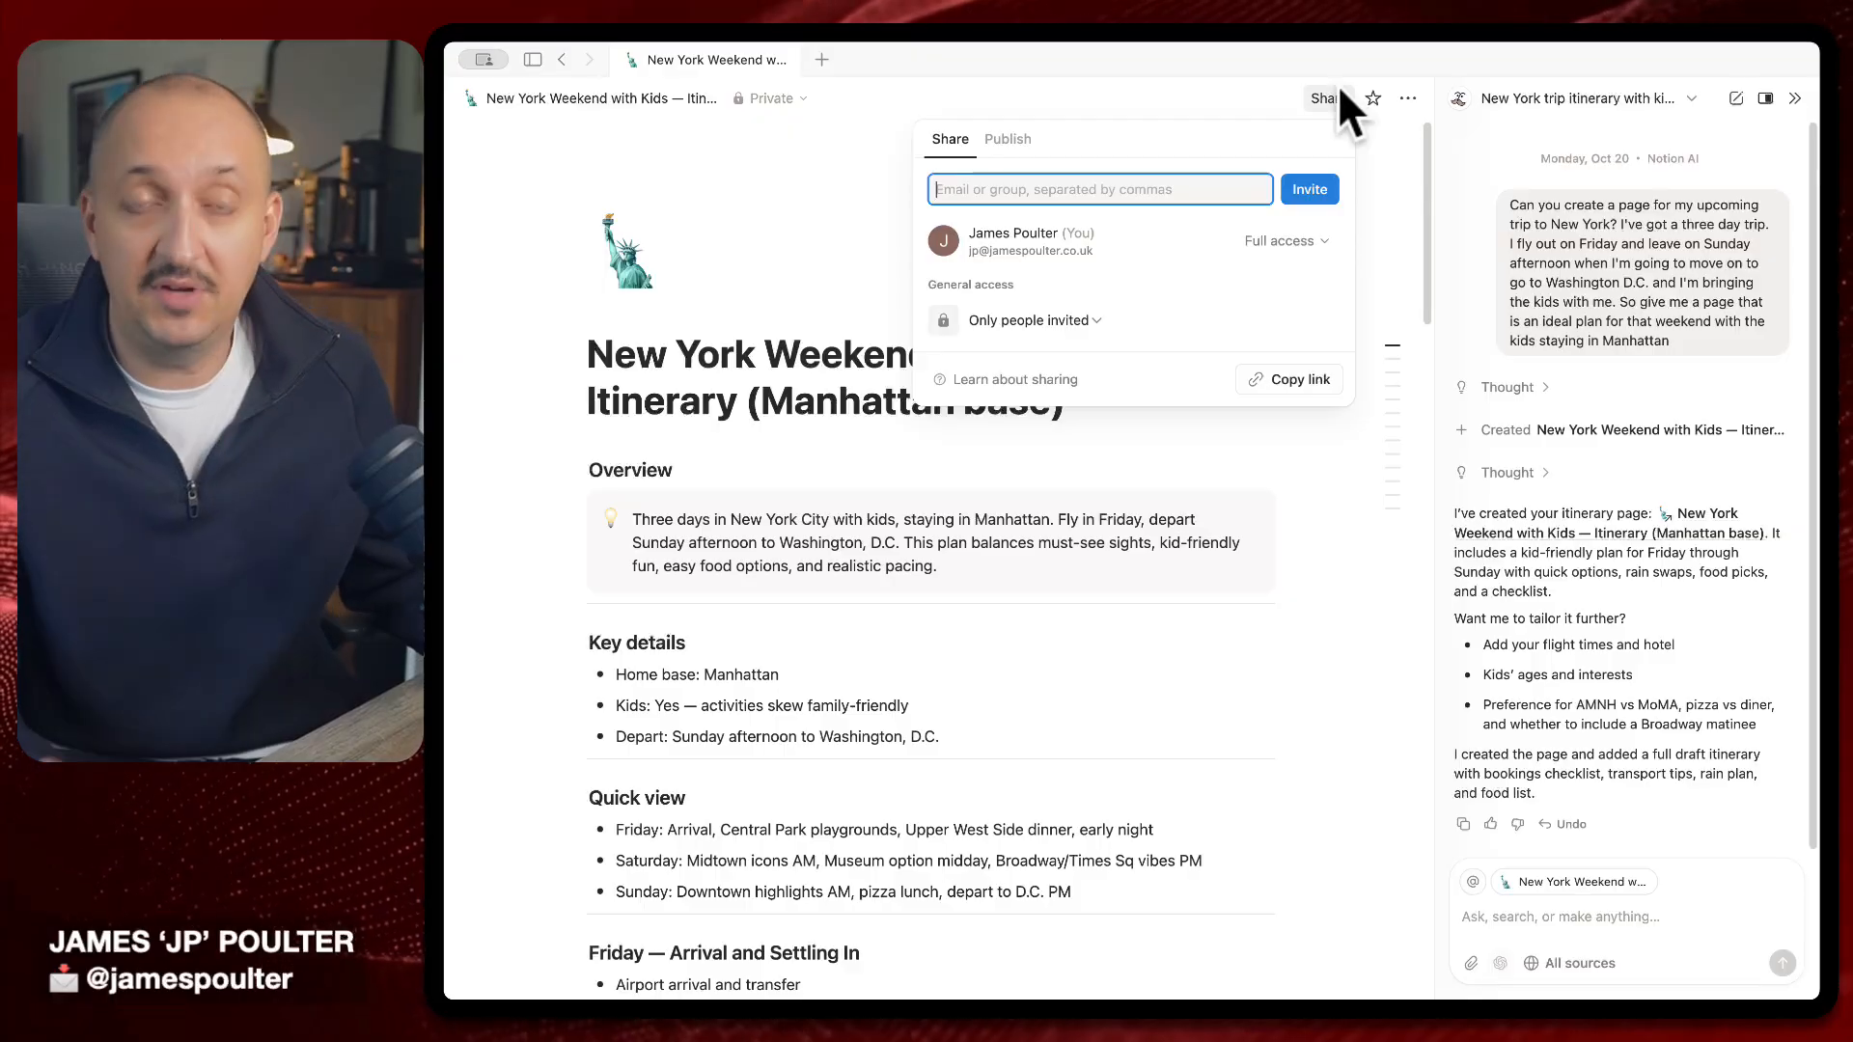
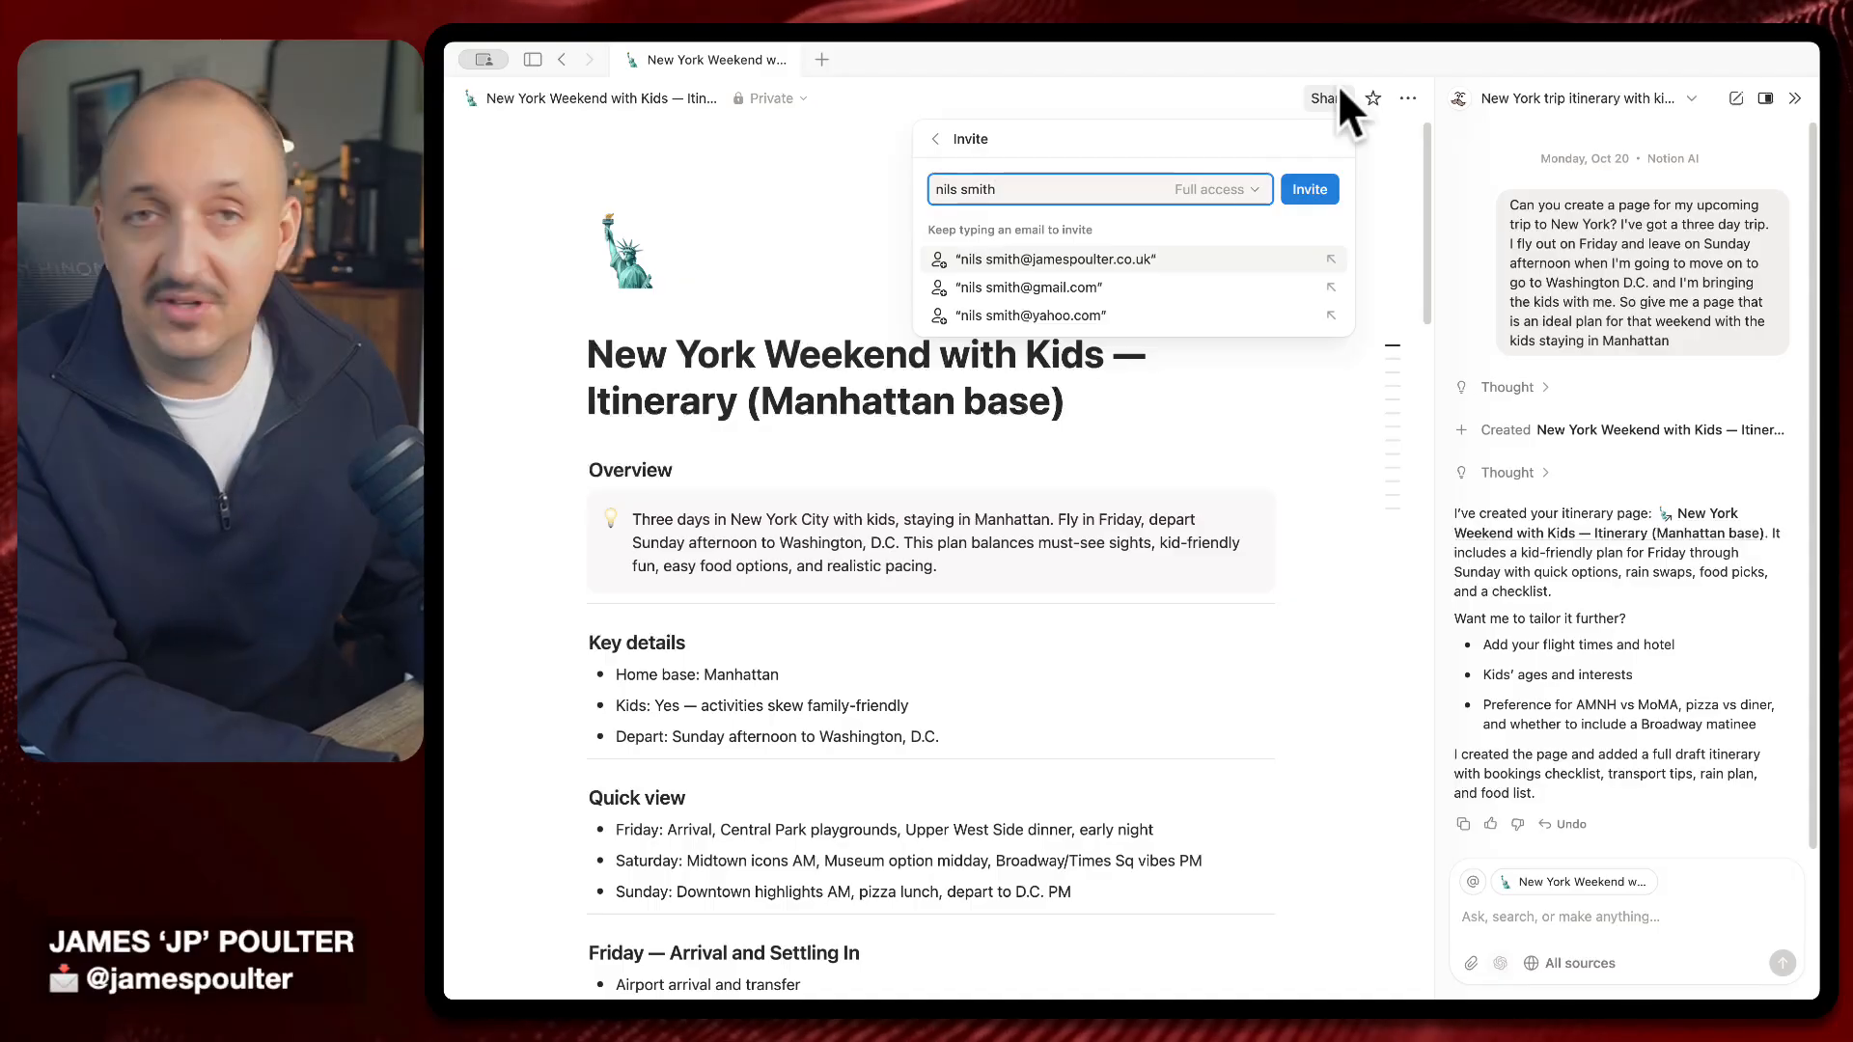
key(Escape)
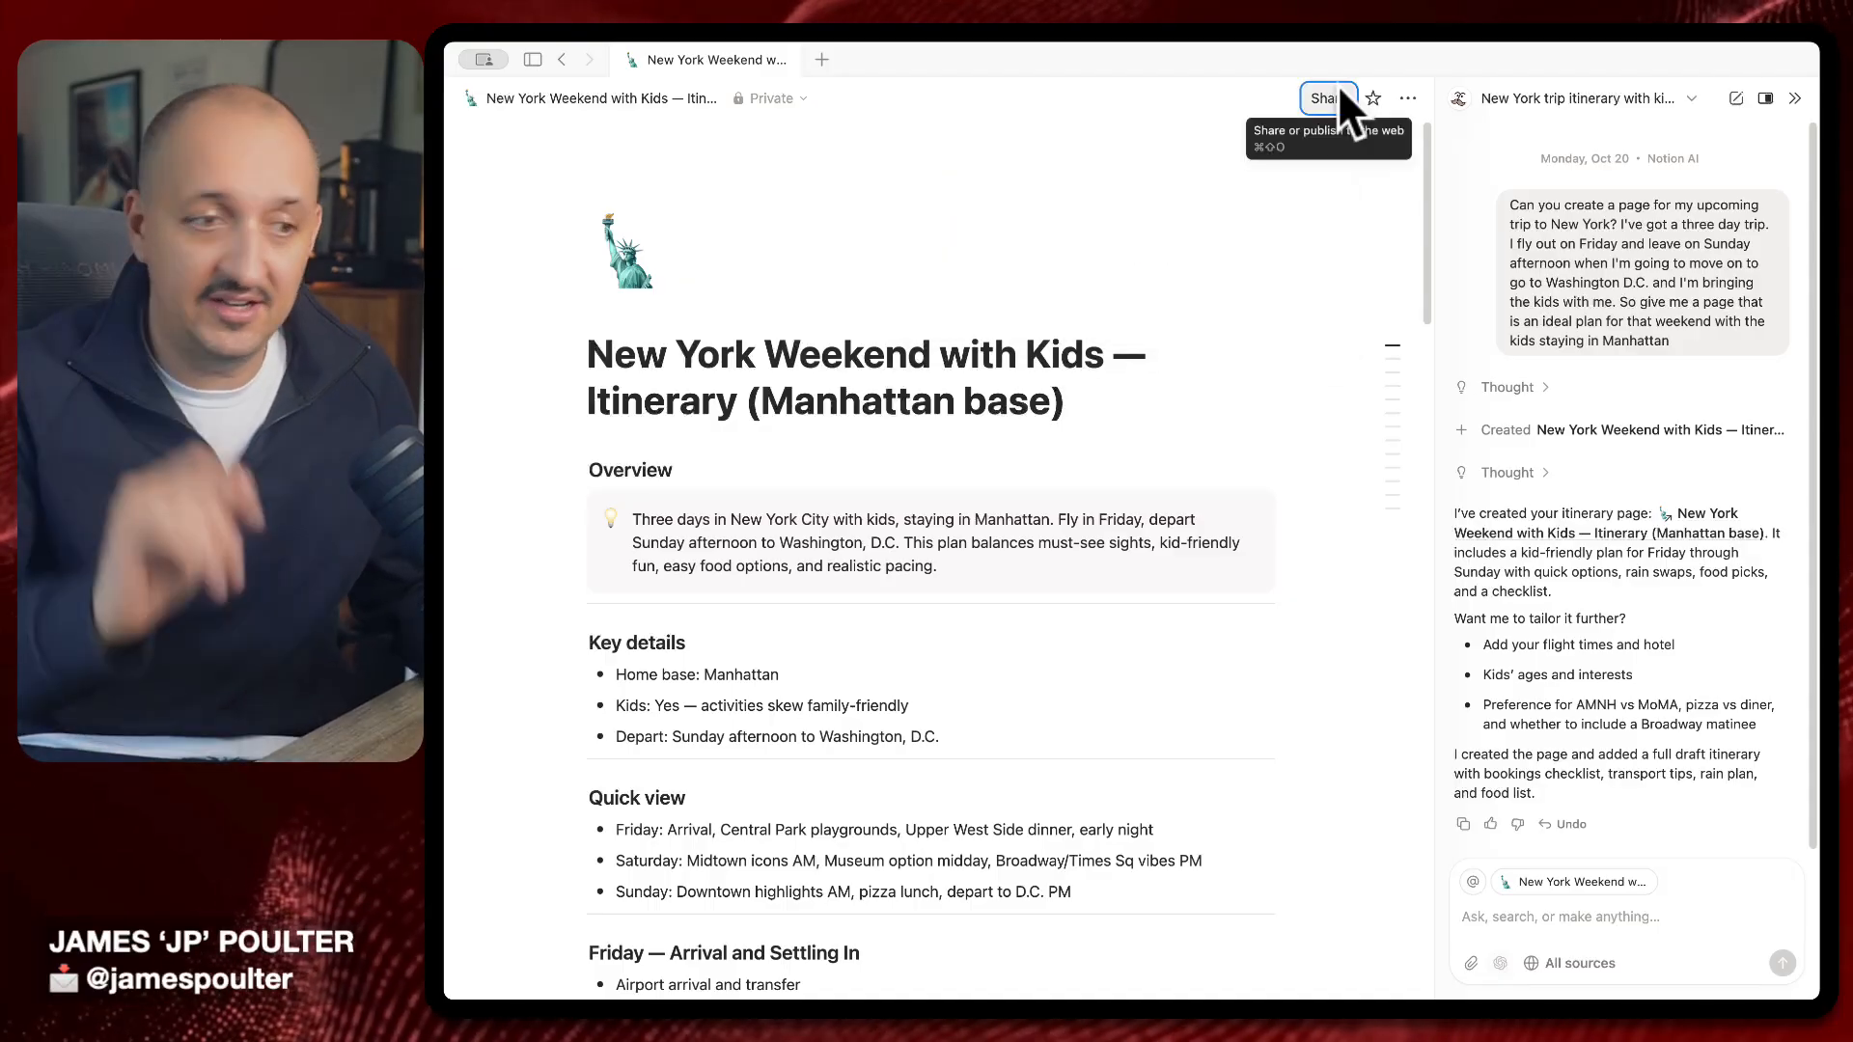
scroll(994, 570, down, 6)
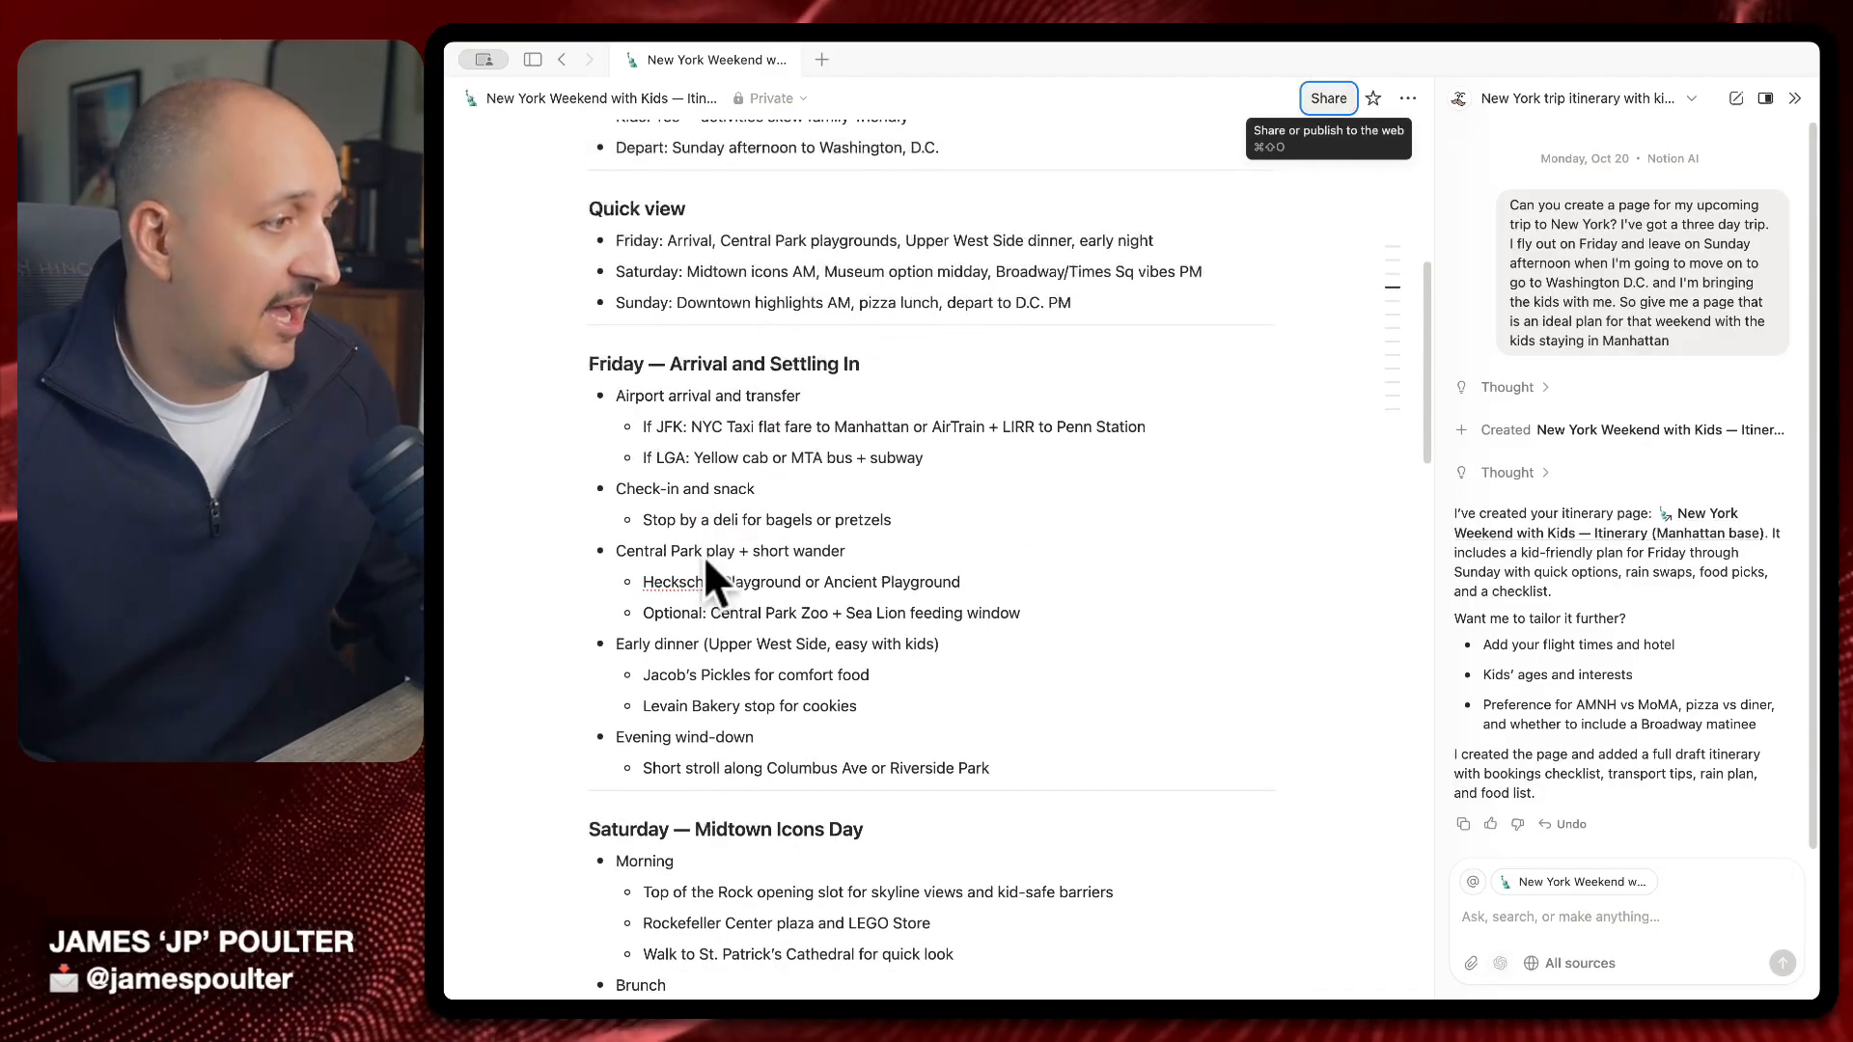
scroll(869, 695, down, 6)
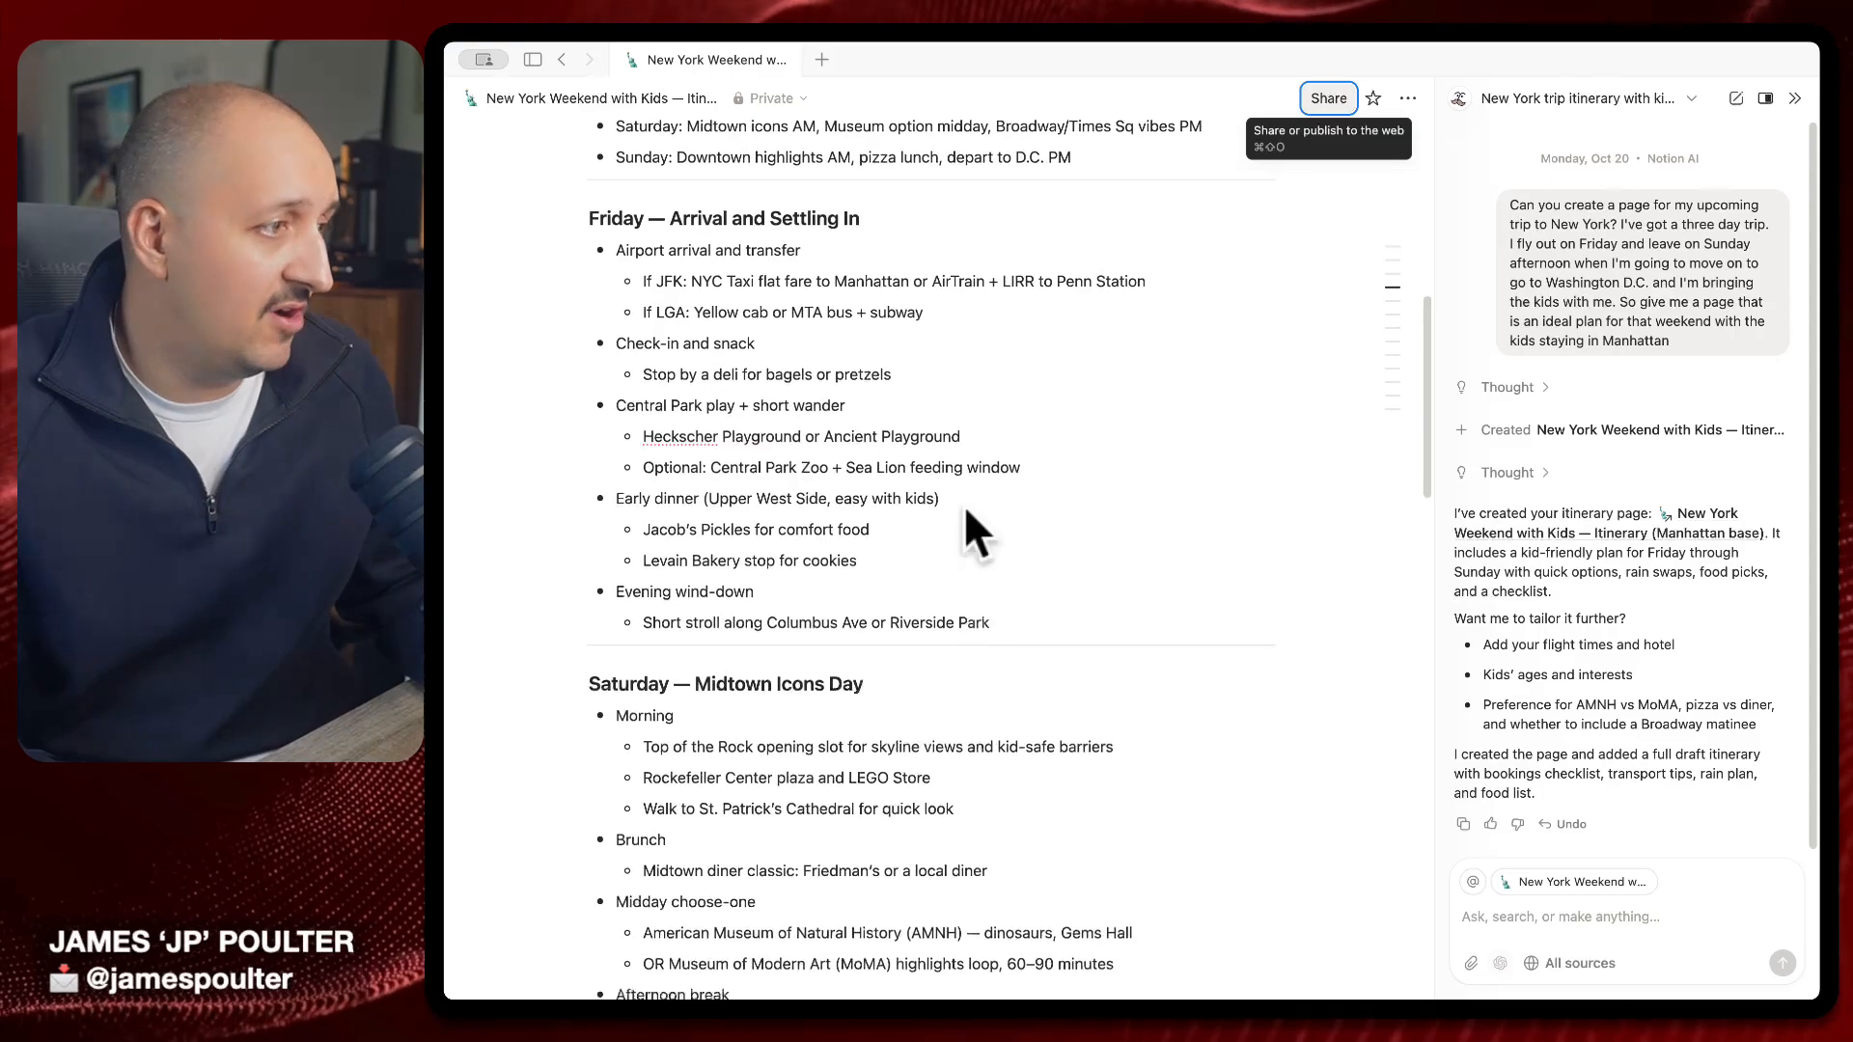
scroll(923, 762, down, 20)
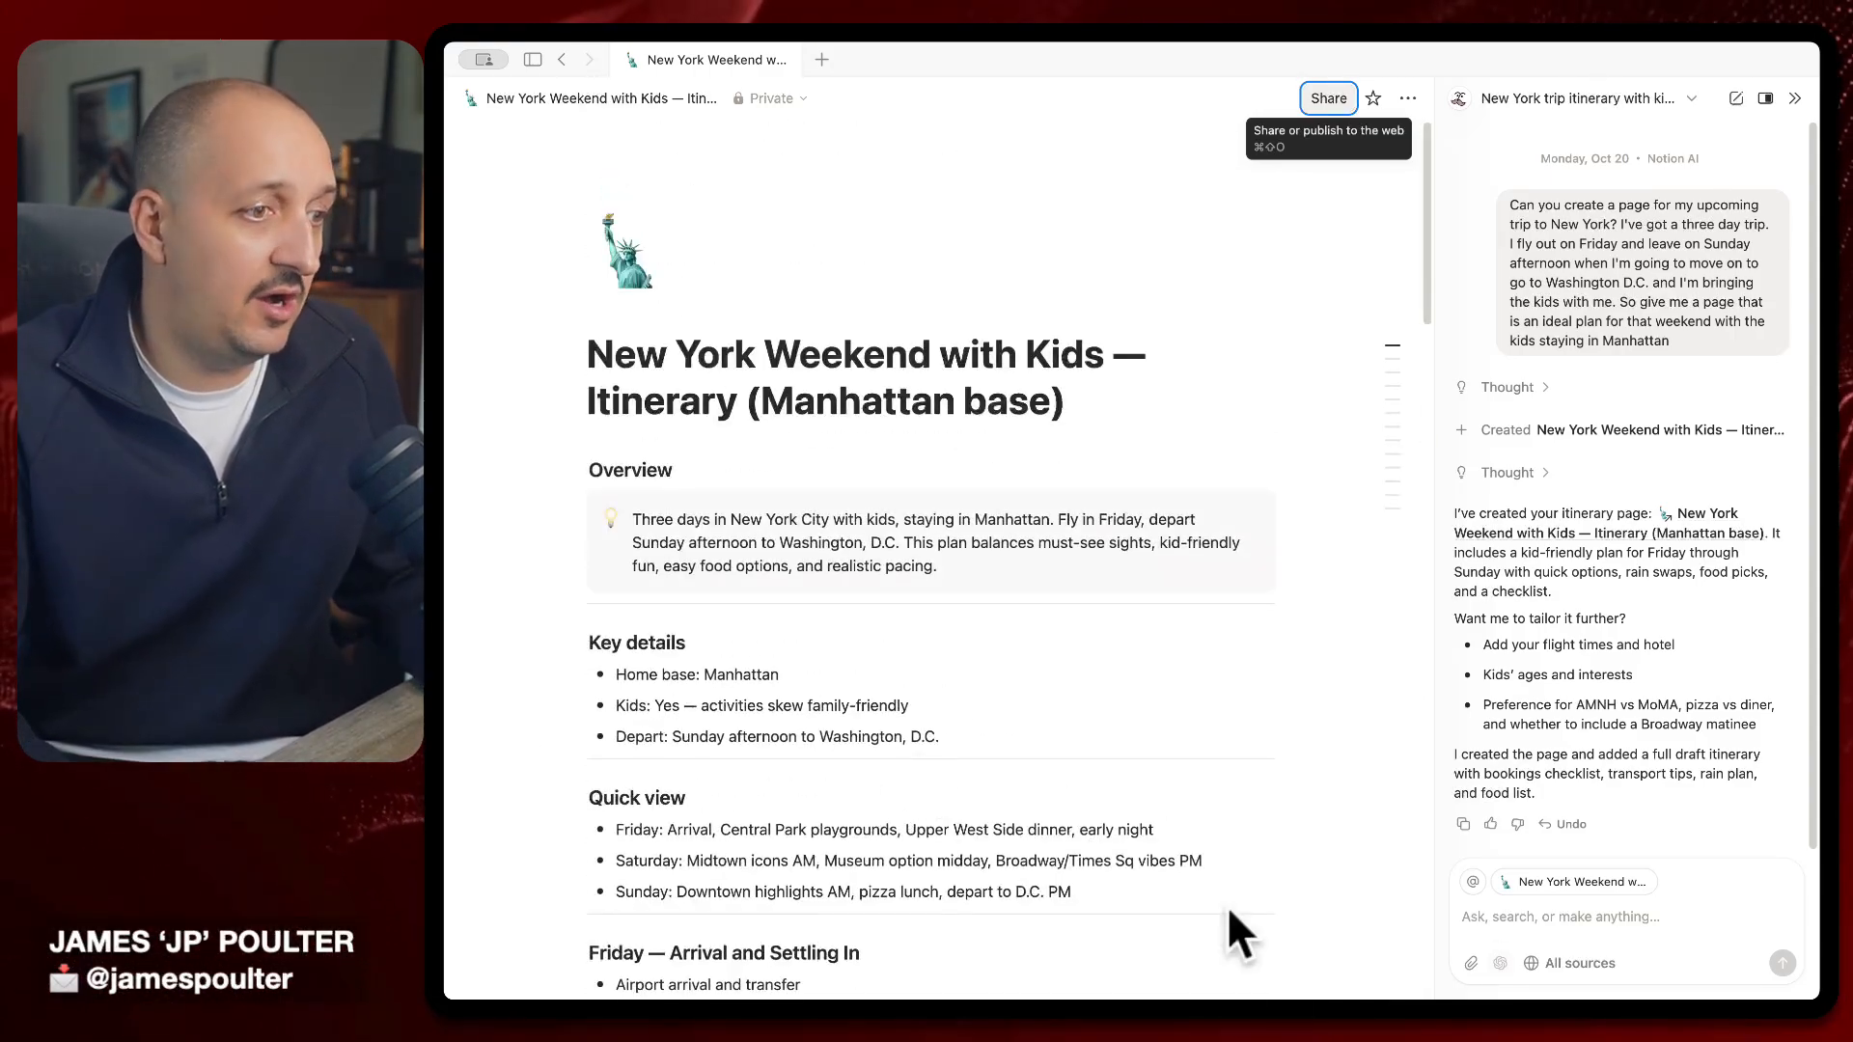
click(1573, 917)
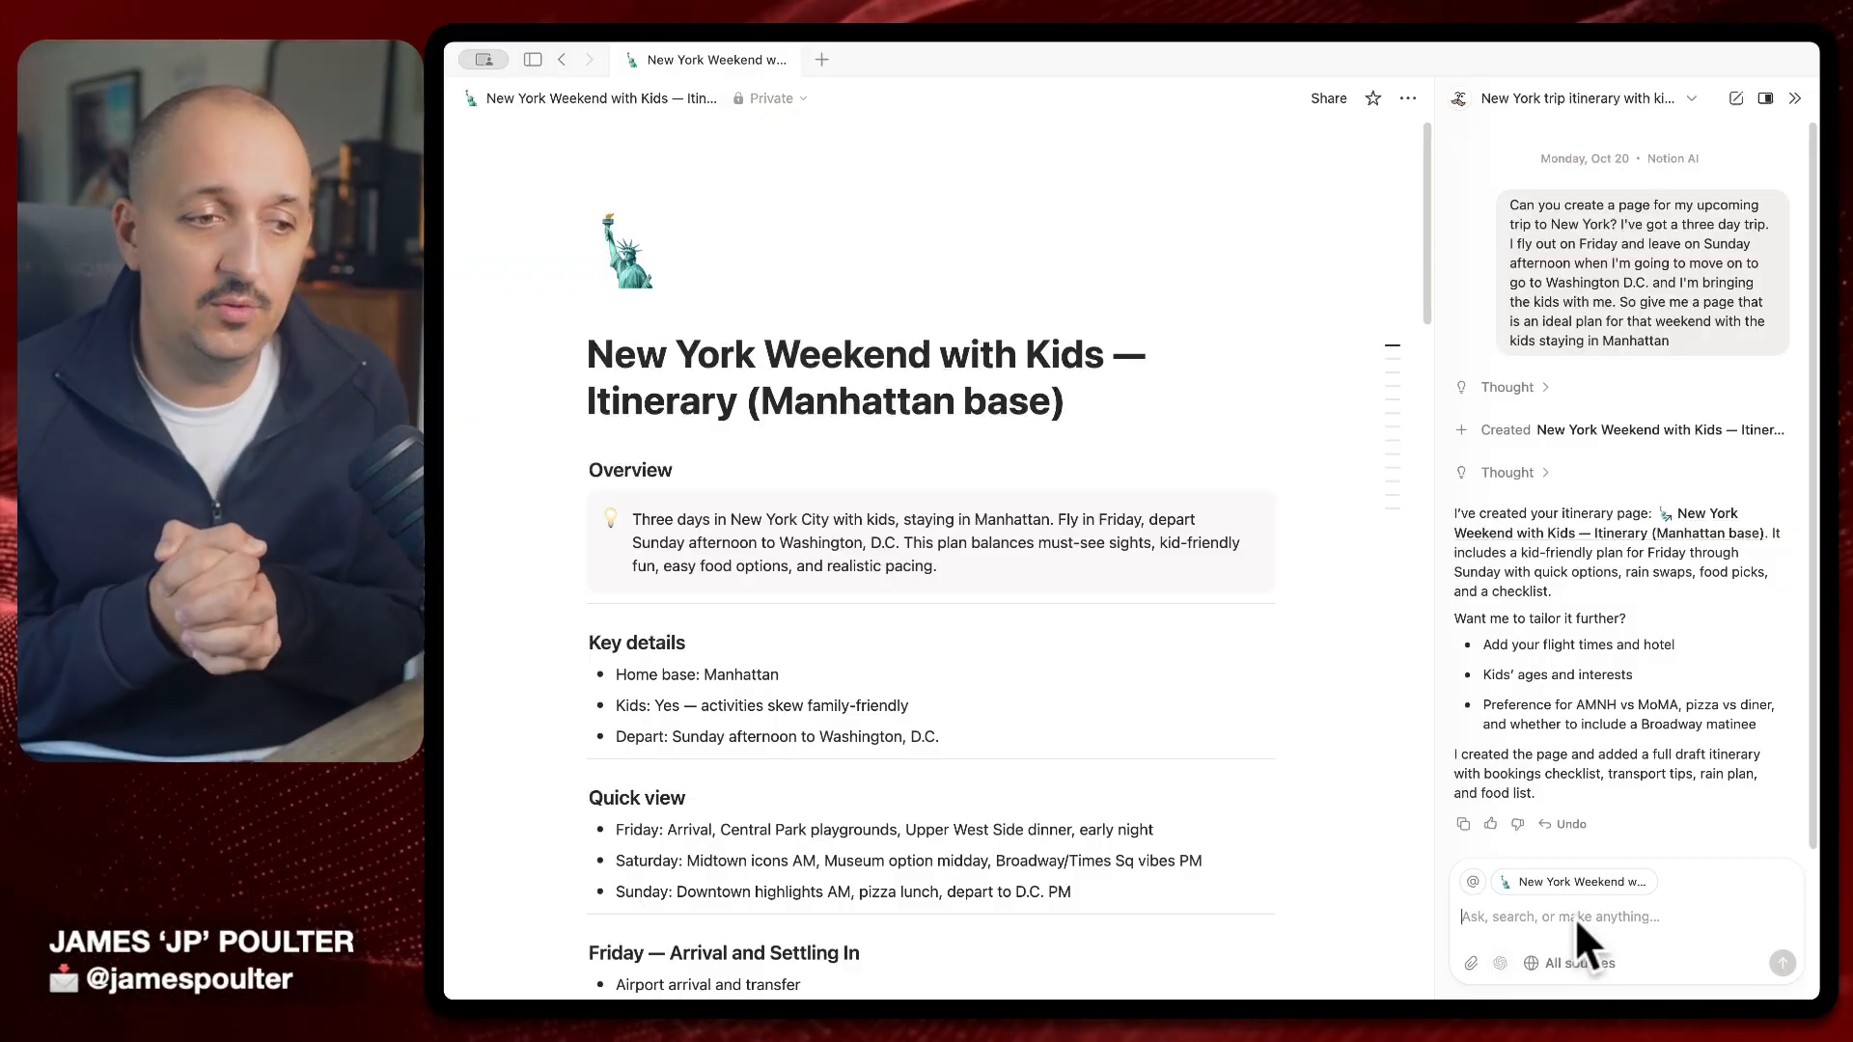
Dictate and send a follow-up adding the Residence Inn Midtown stay and a Saturday breakfast at Junior's
text(We're going to be staying at the Residence Inn in Midtown and we're meeting up with Nils and the family for breakfast on Saturday morning at Juniors in Times Square. Can you add that to the itinerary and adjust accordingly?)
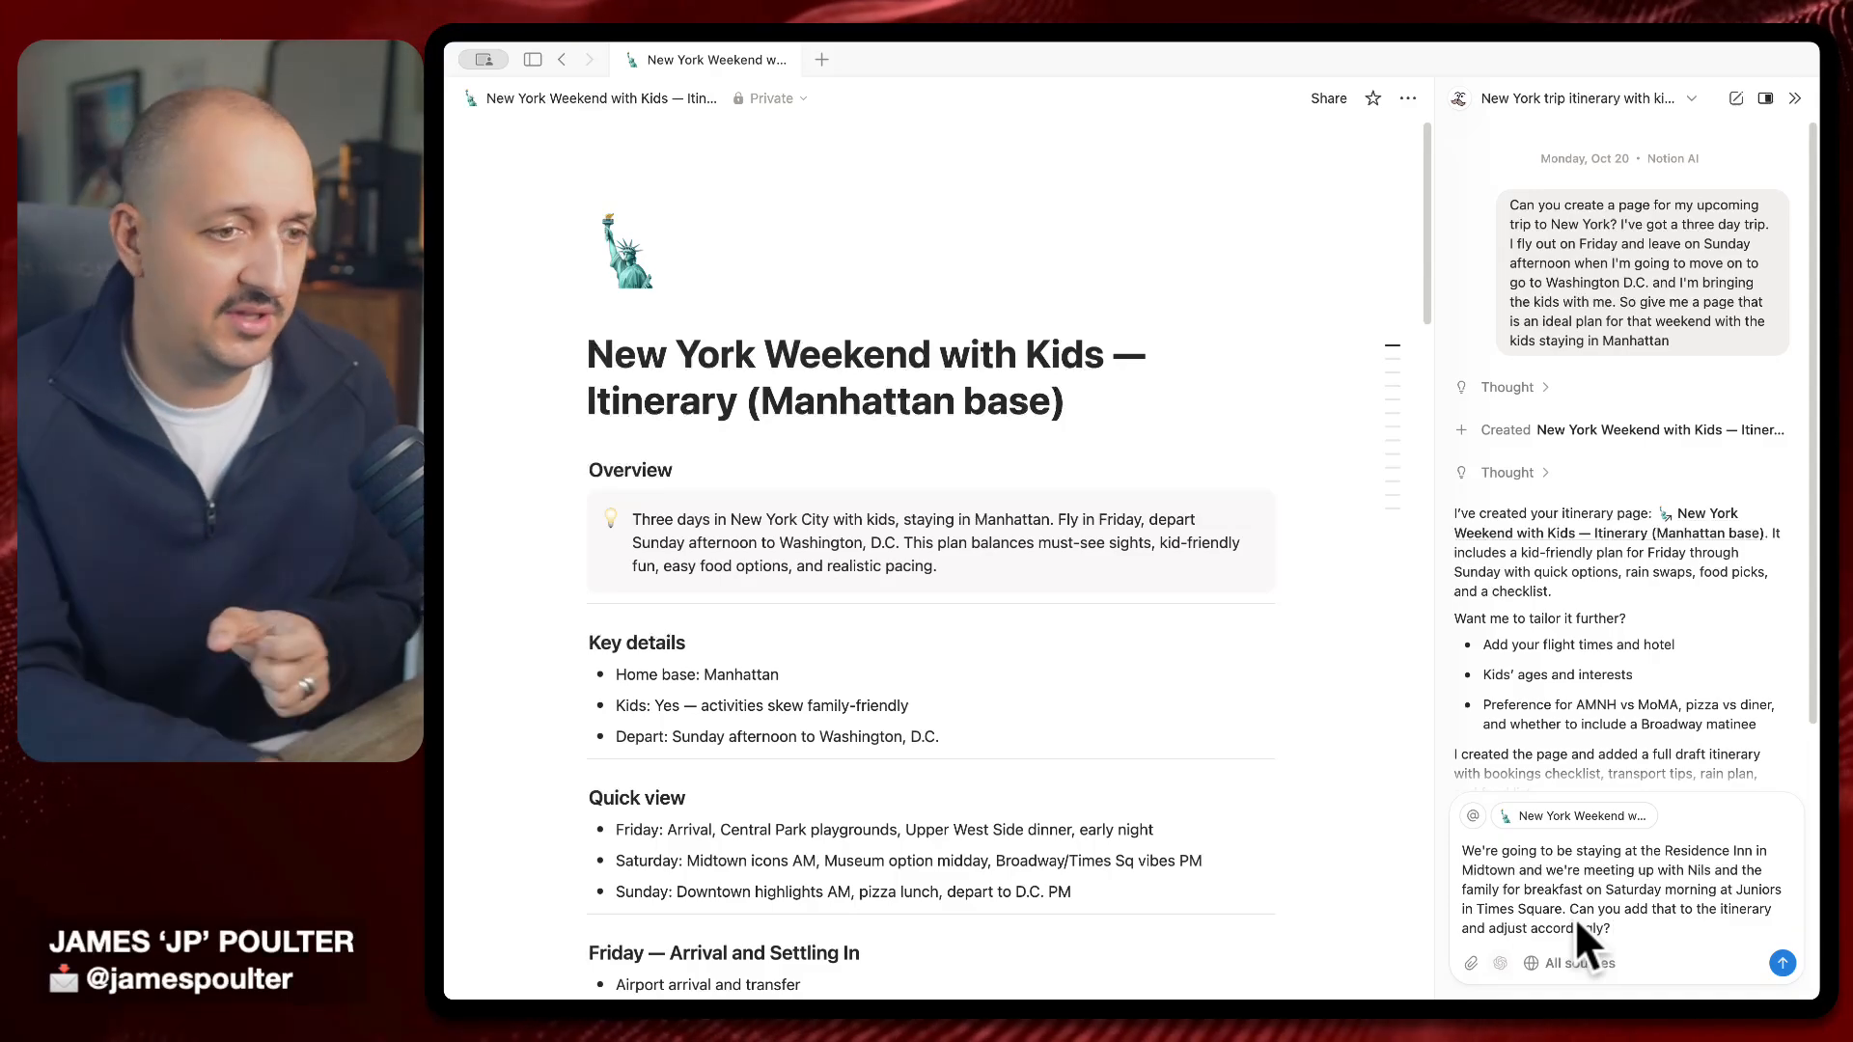
key(Return)
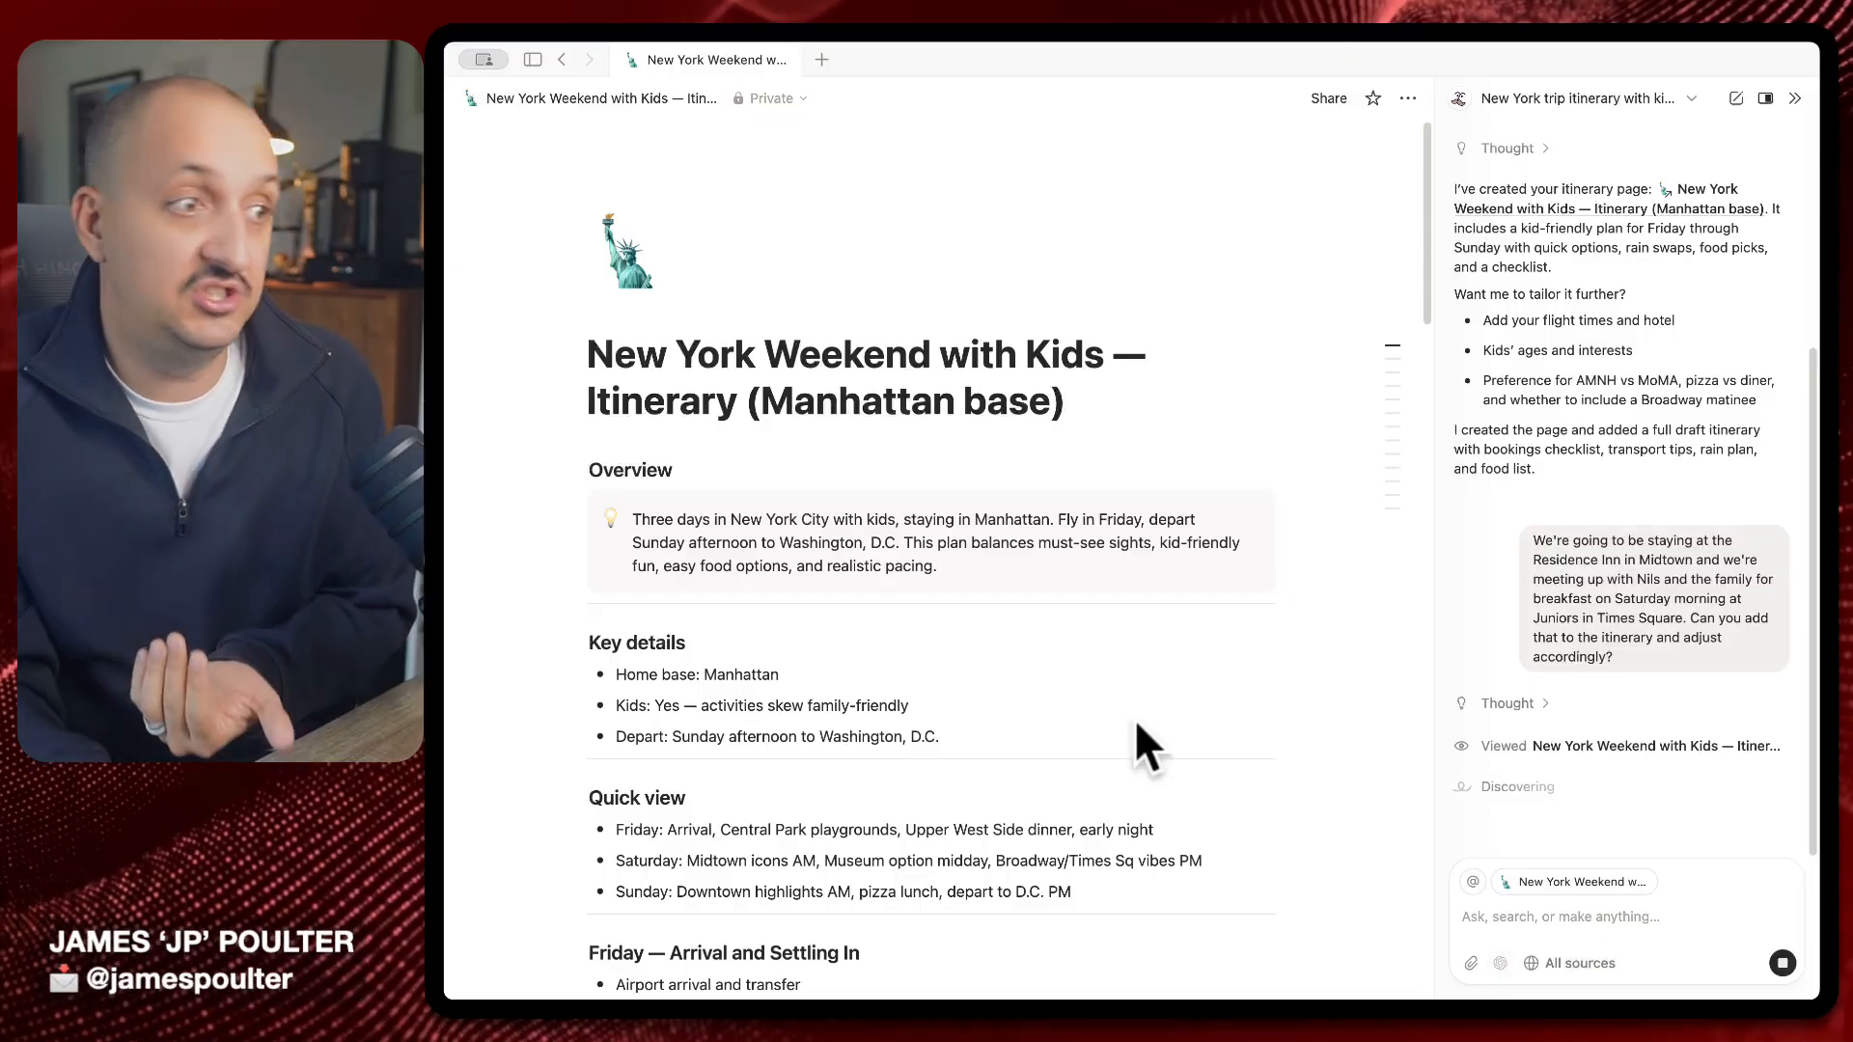
Scroll through the itinerary page while Notion AI applies the hotel and breakfast edits
scroll(866, 739, down, 5)
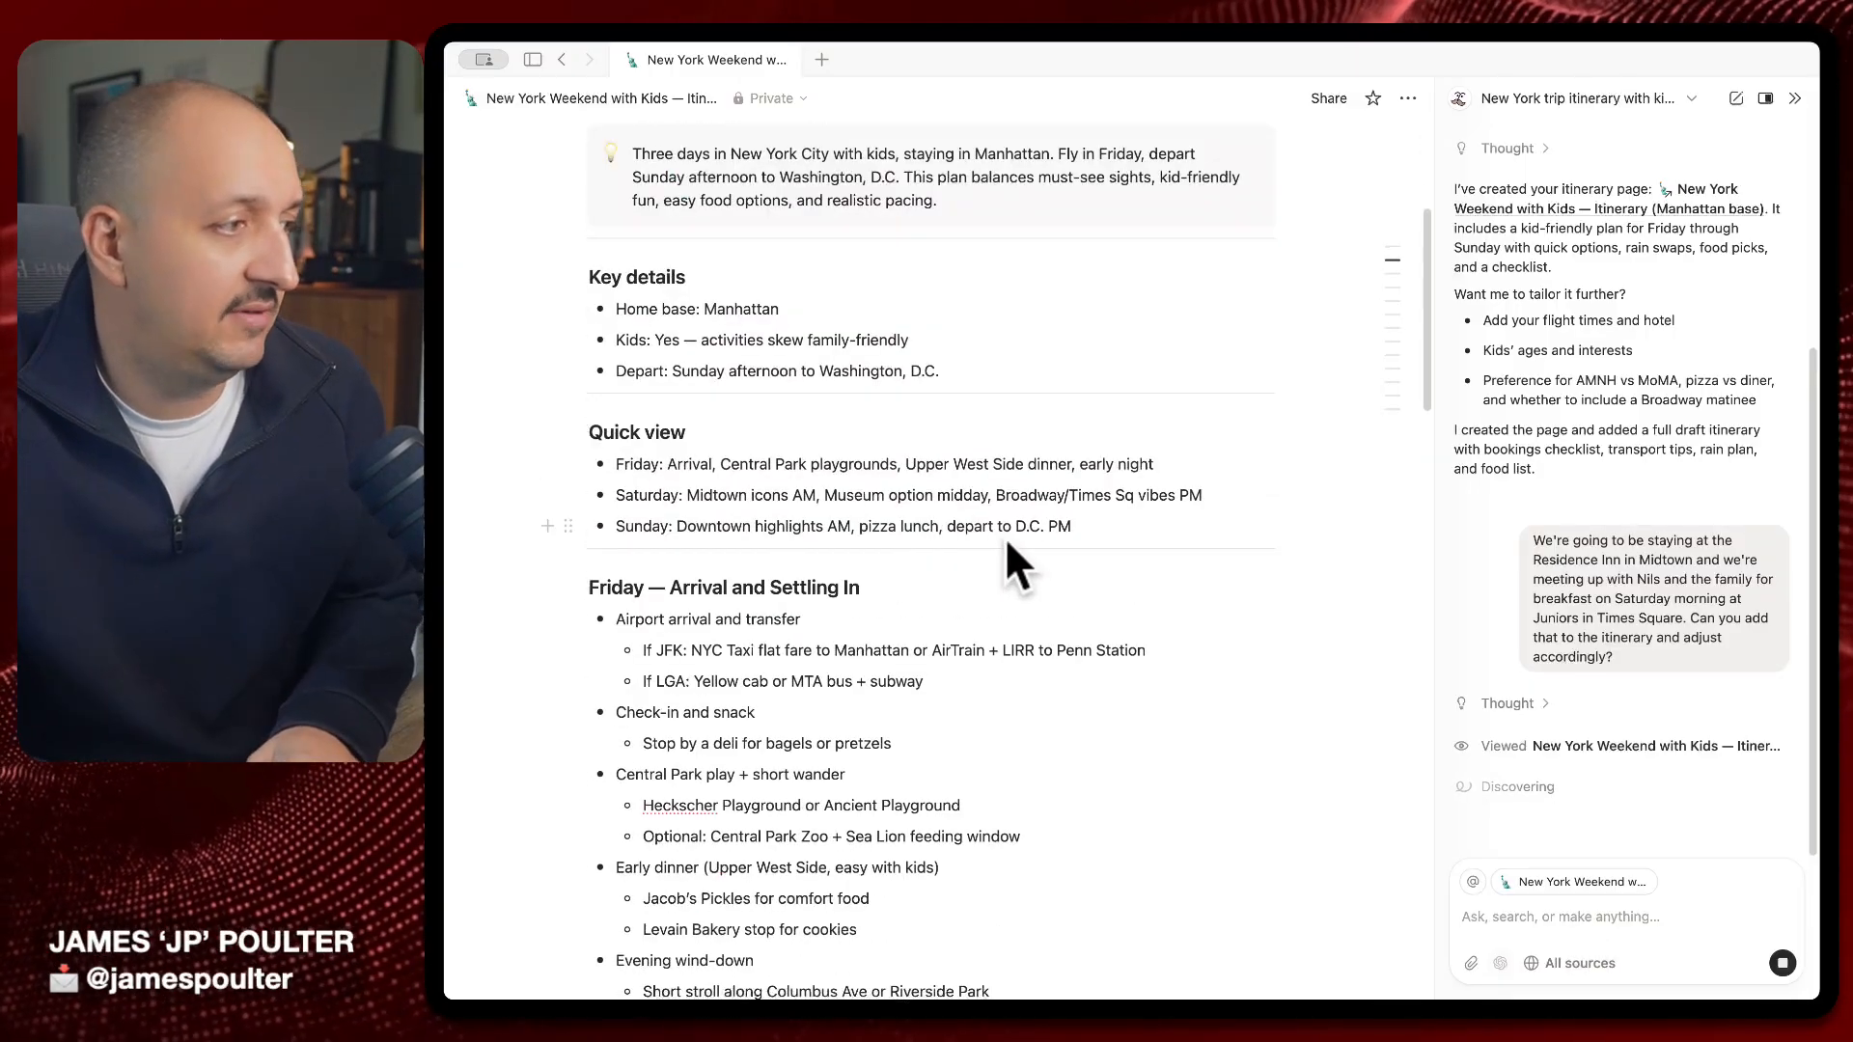
scroll(1023, 531, down, 5)
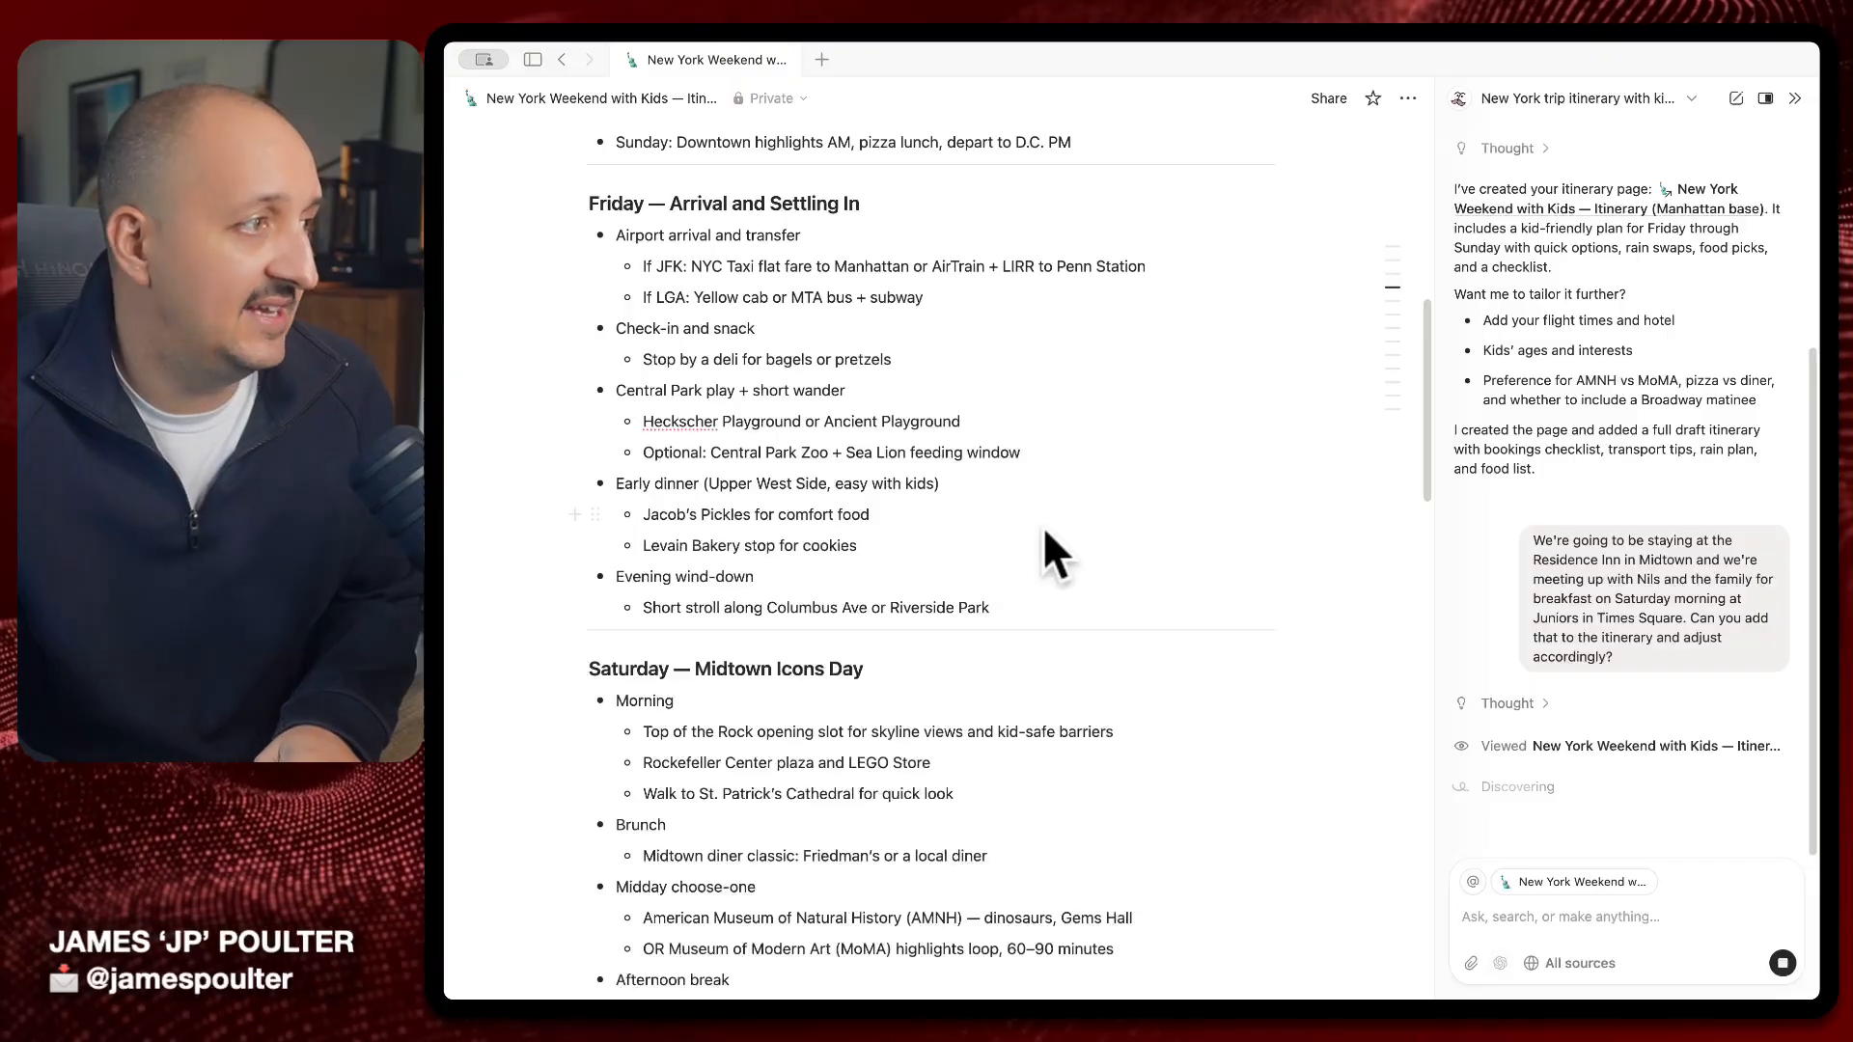
scroll(1062, 569, down, 2)
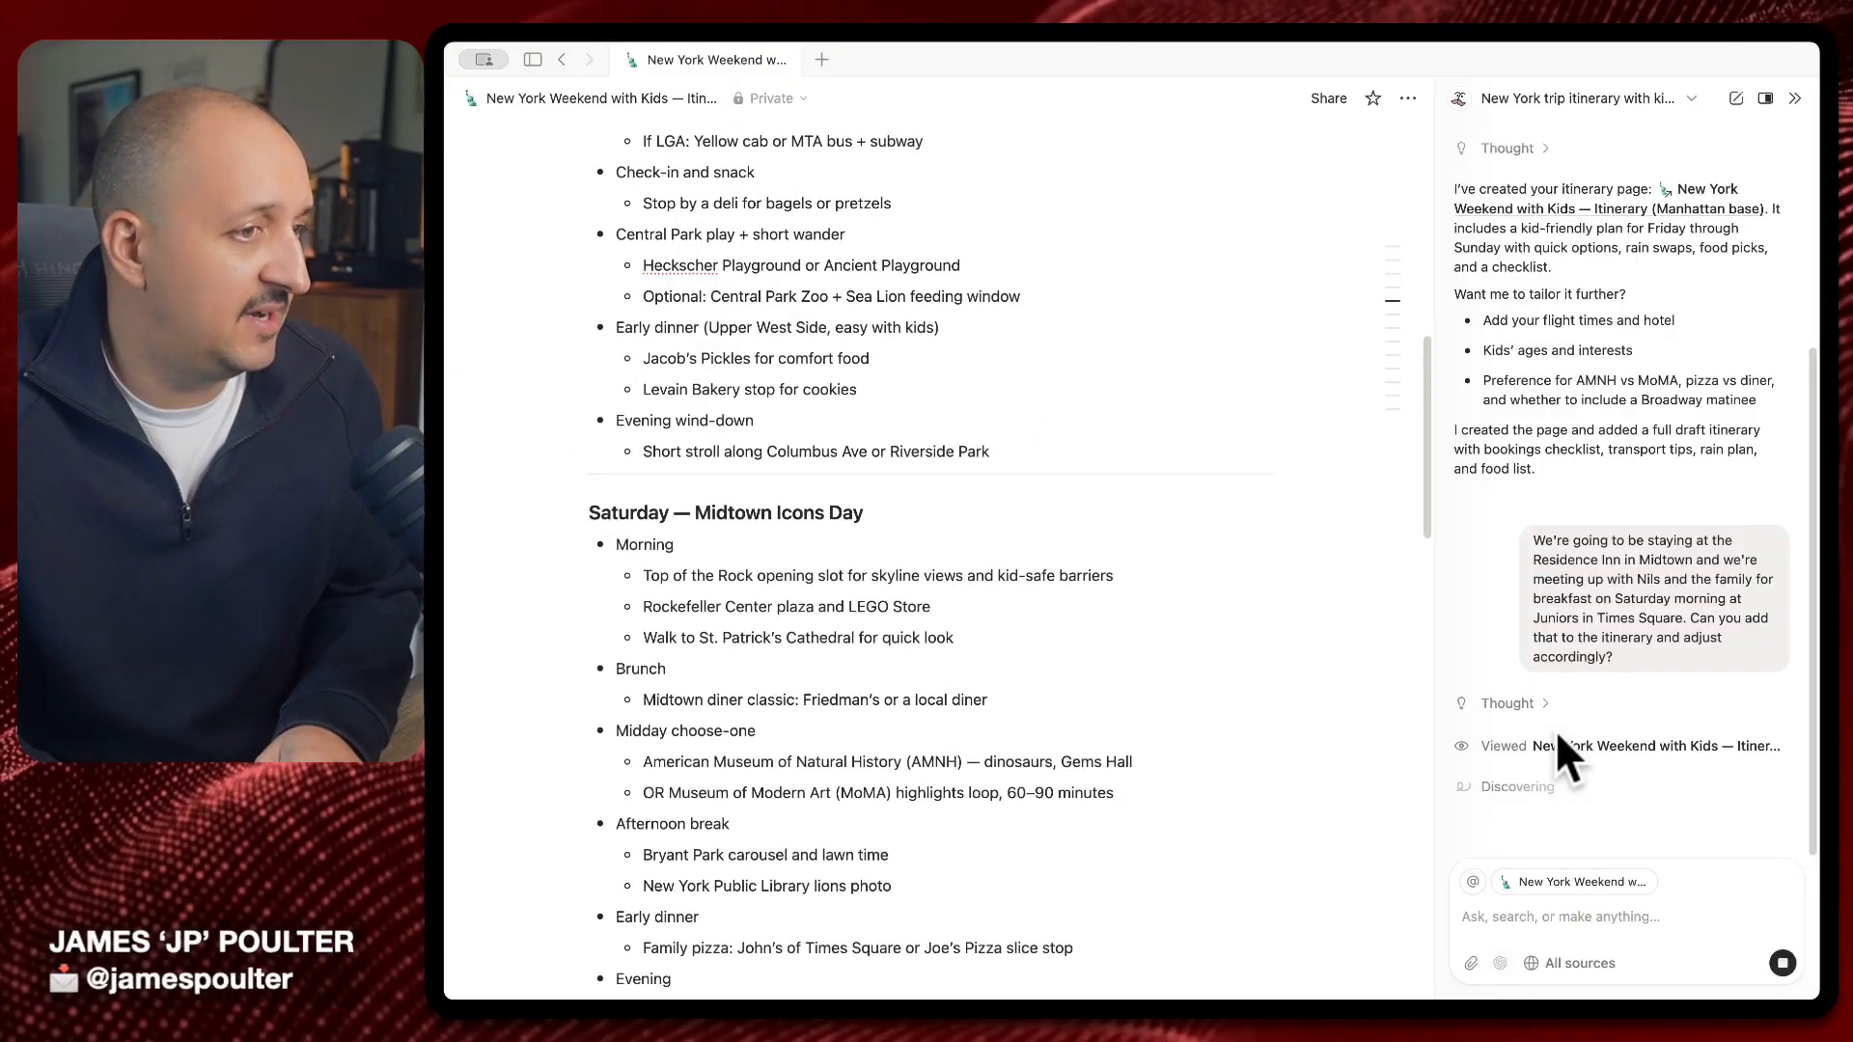
scroll(683, 756, down, 12)
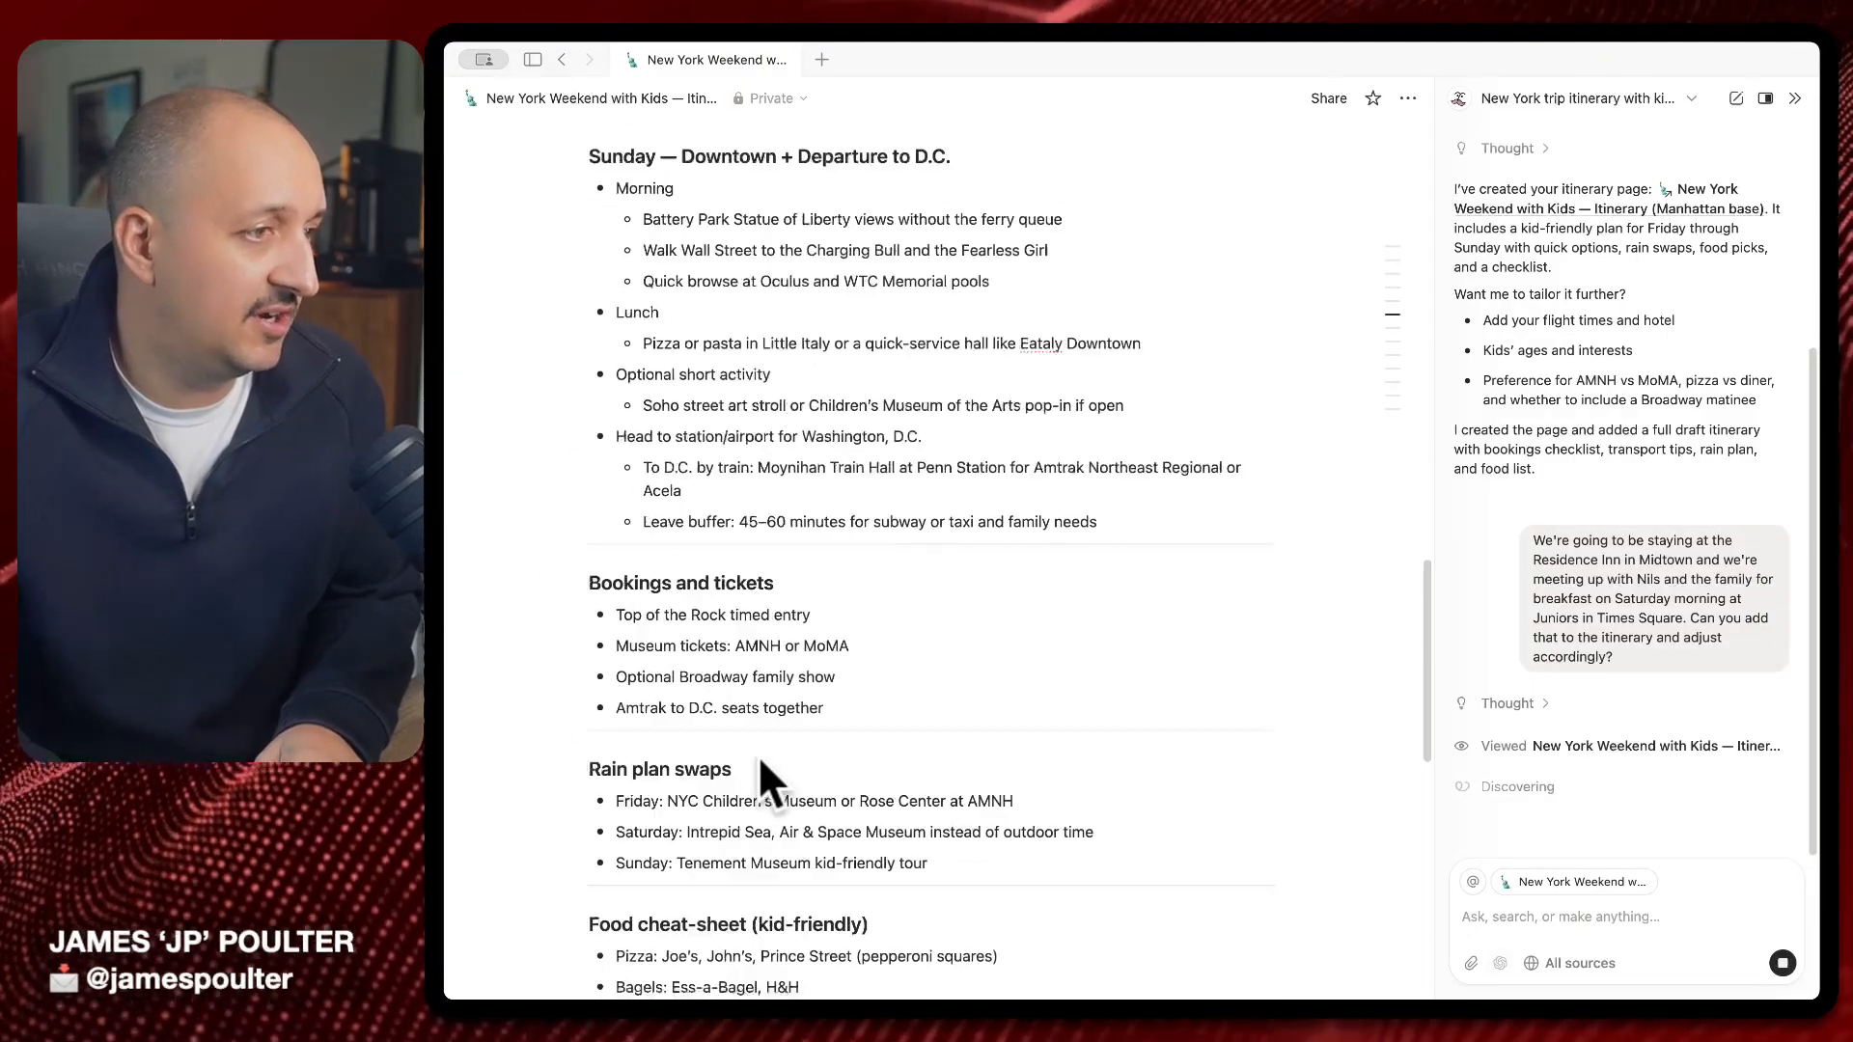
scroll(760, 763, down, 15)
scroll(766, 733, up, 19)
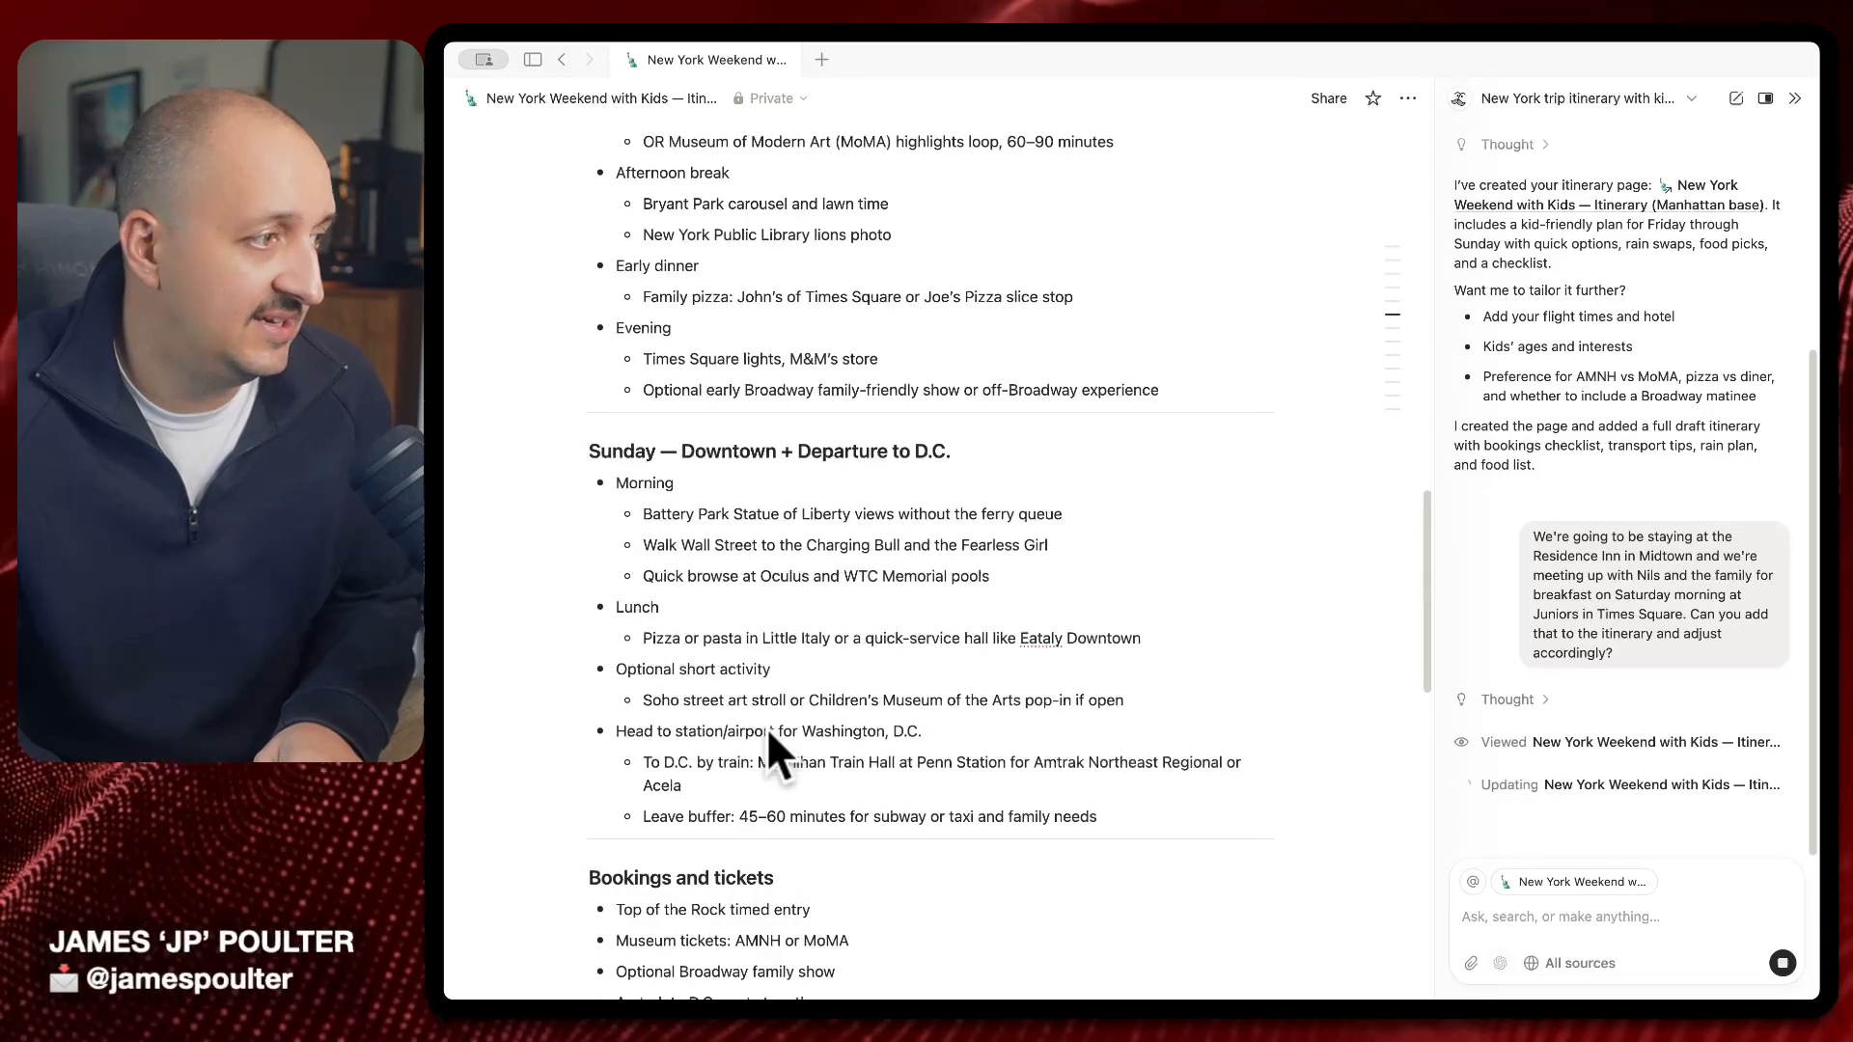
scroll(938, 621, up, 2)
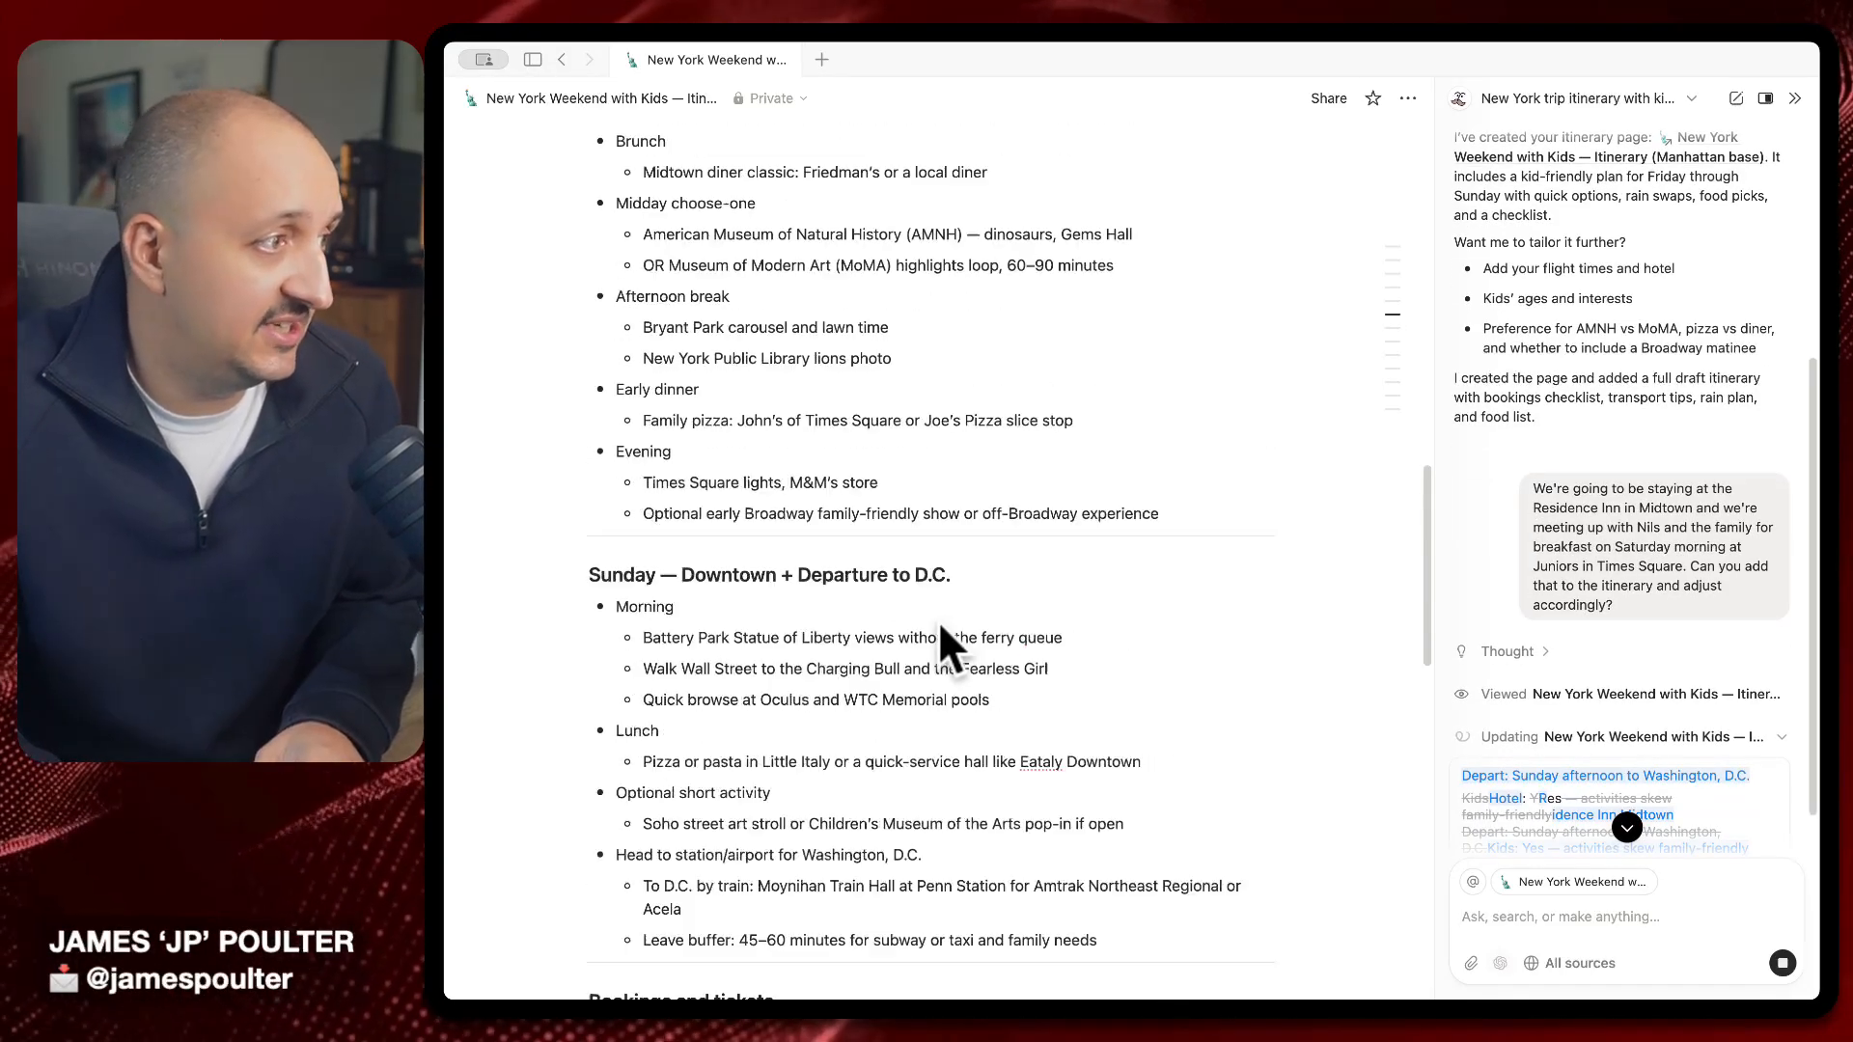
scroll(939, 621, up, 13)
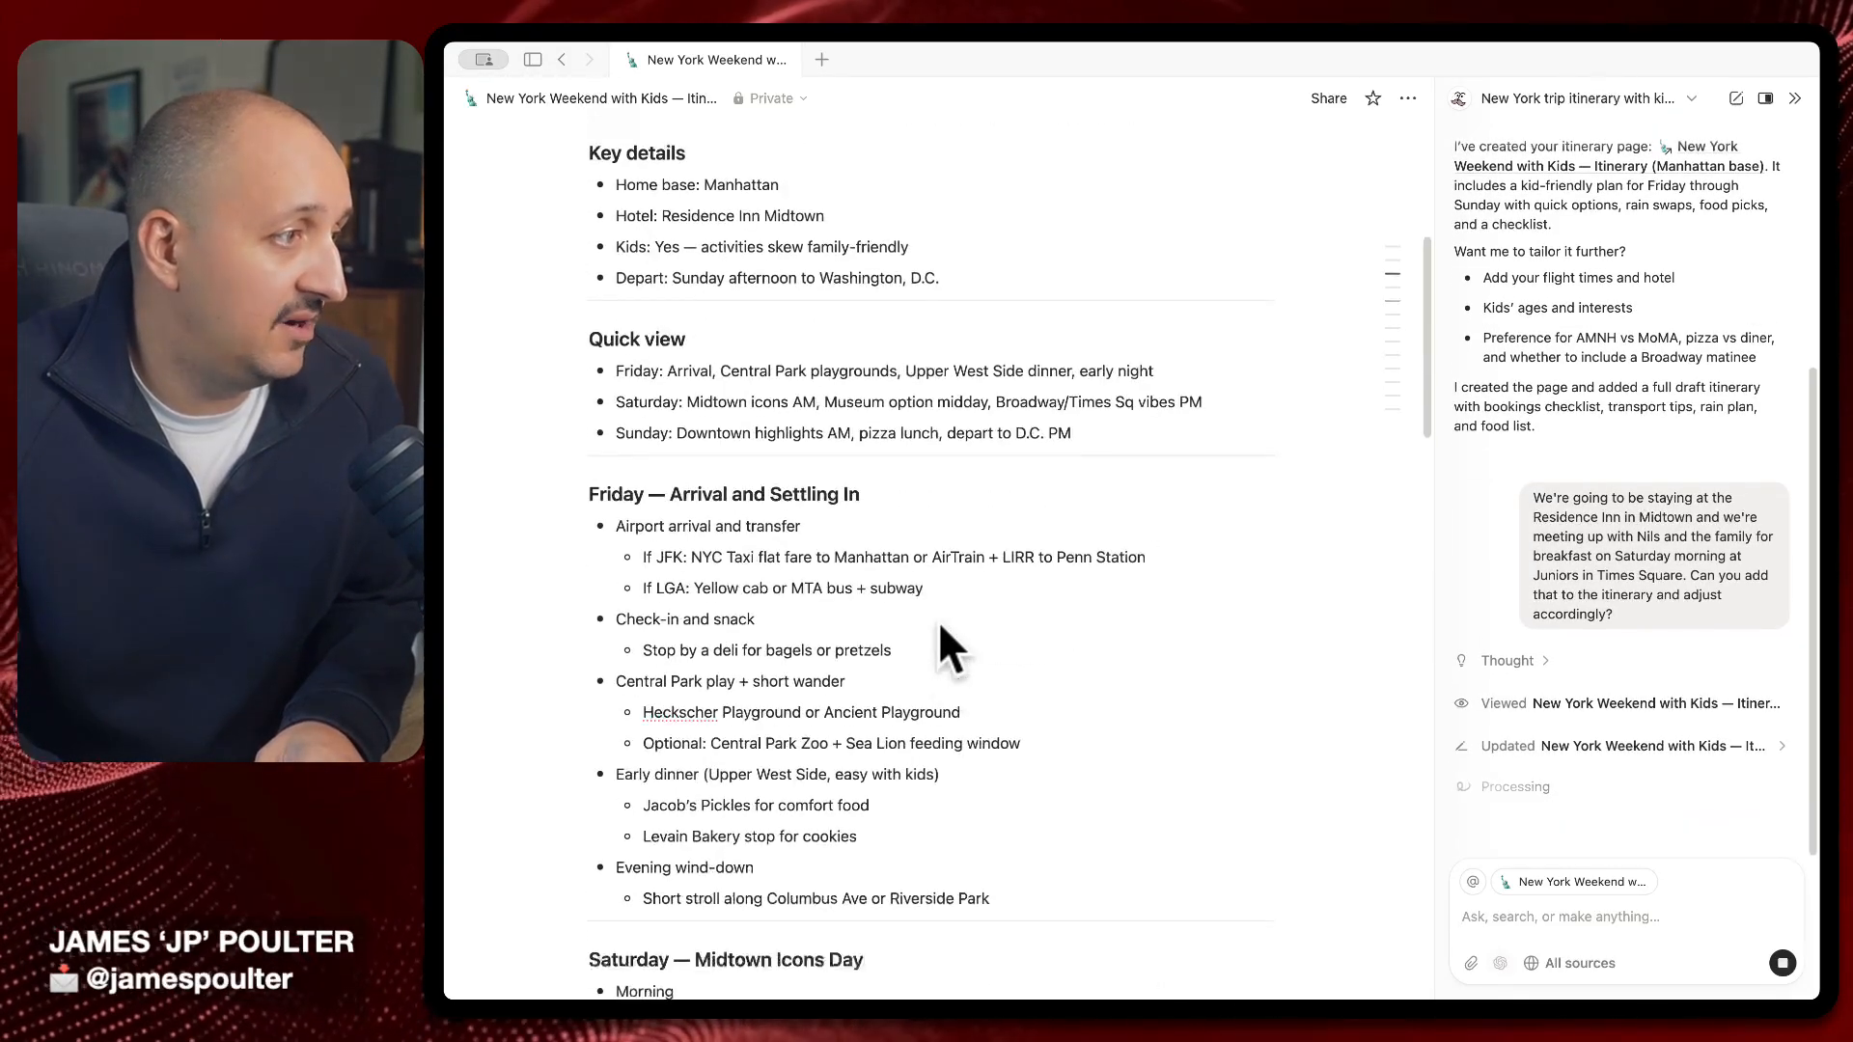
scroll(938, 622, down, 5)
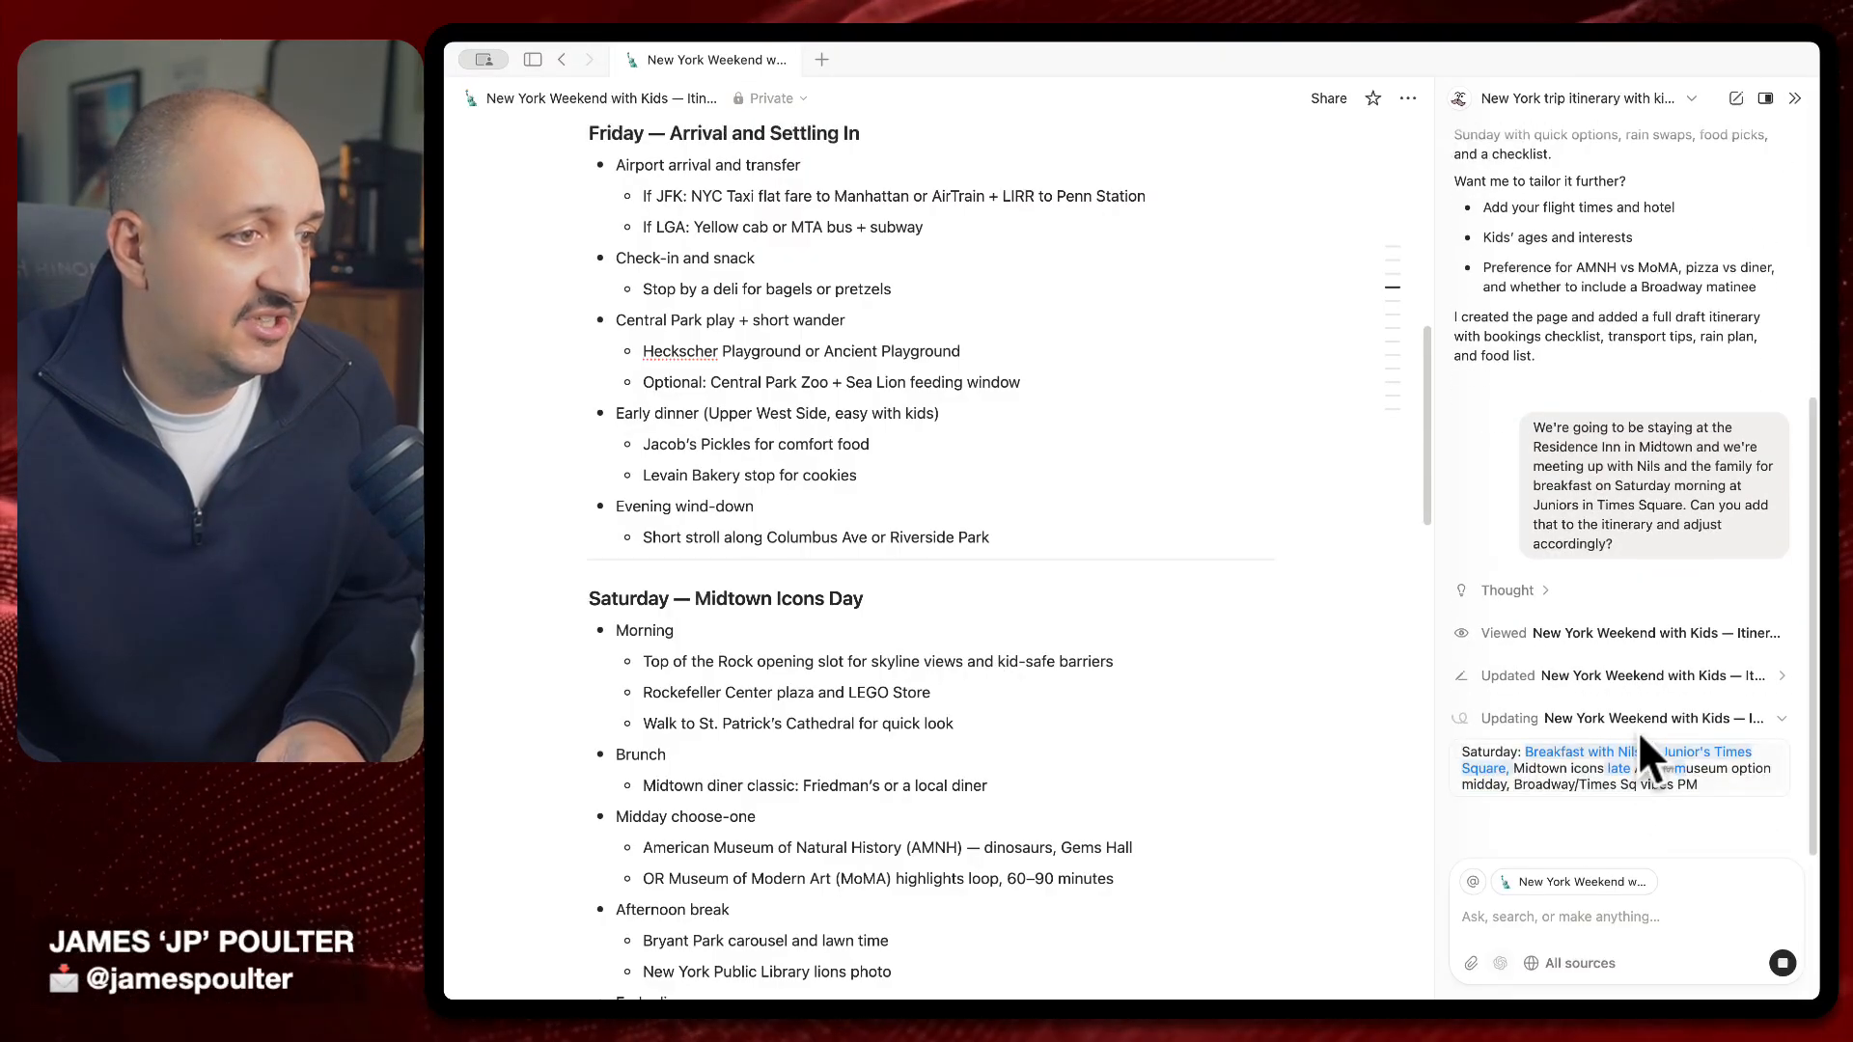
scroll(809, 501, up, 2)
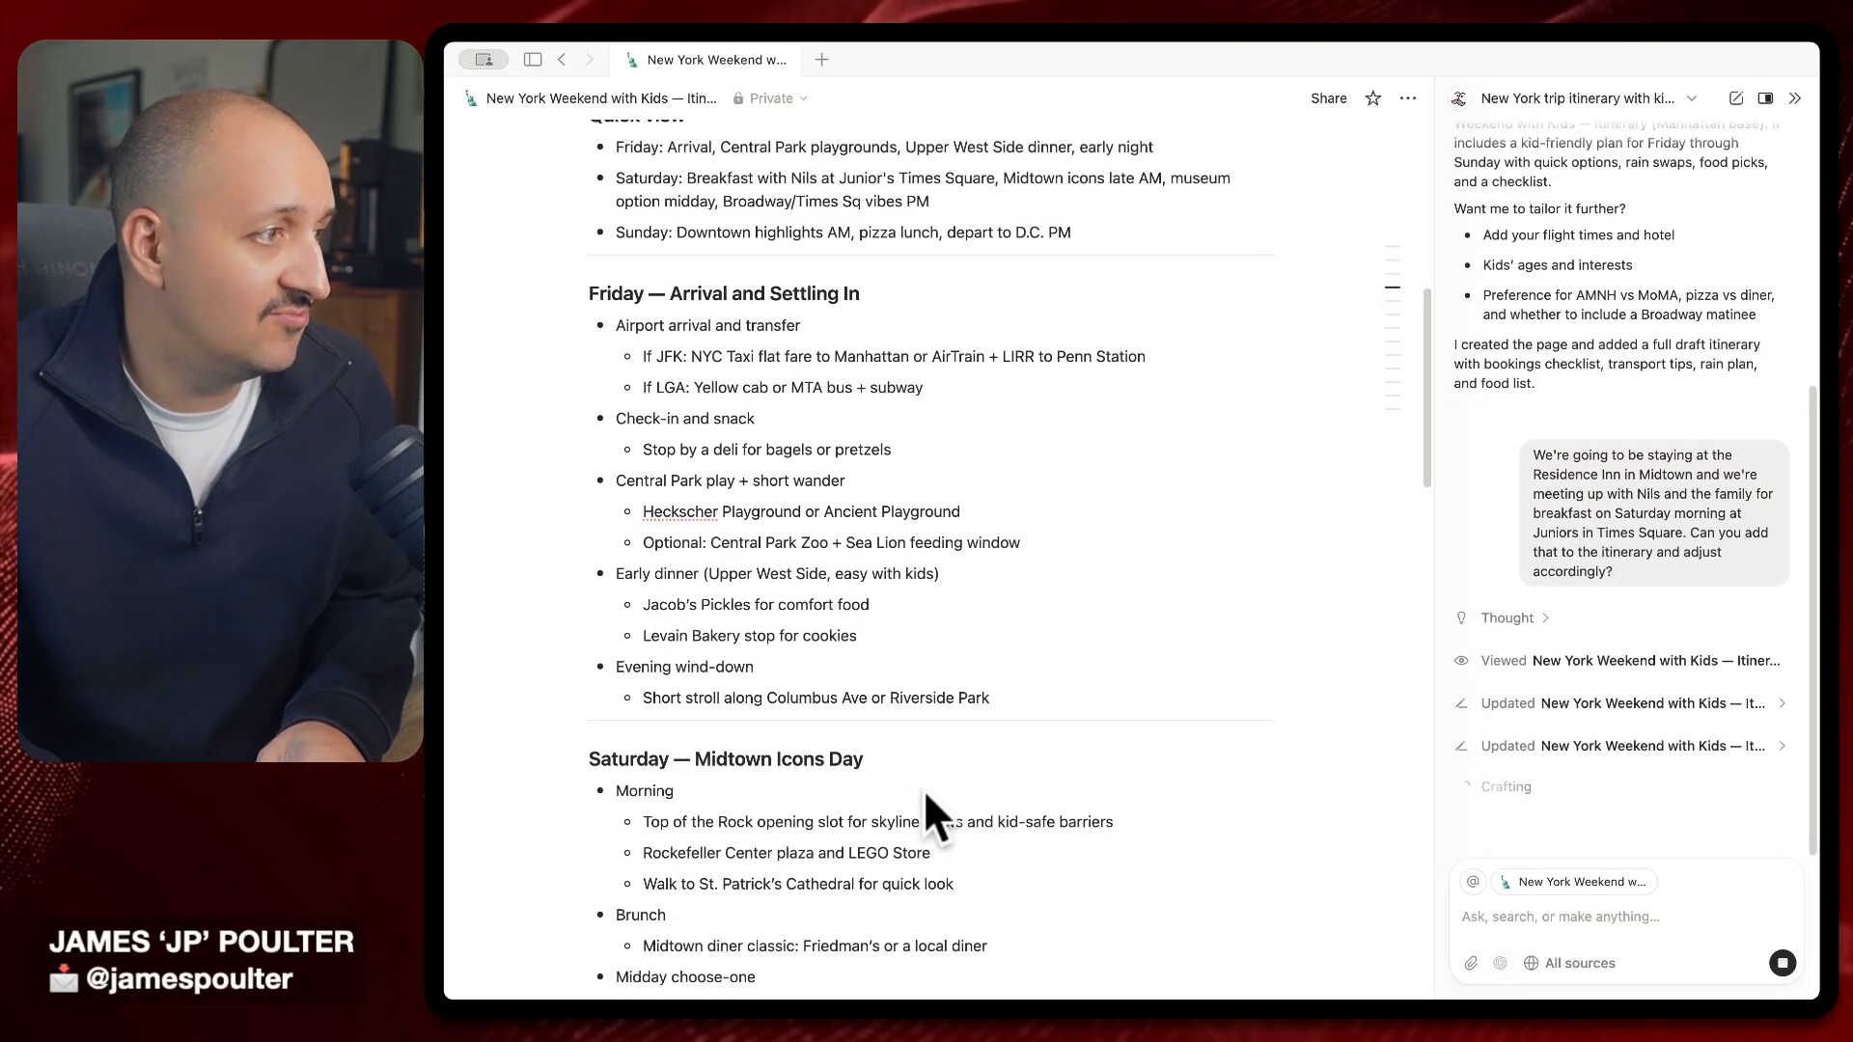
scroll(923, 790, down, 3)
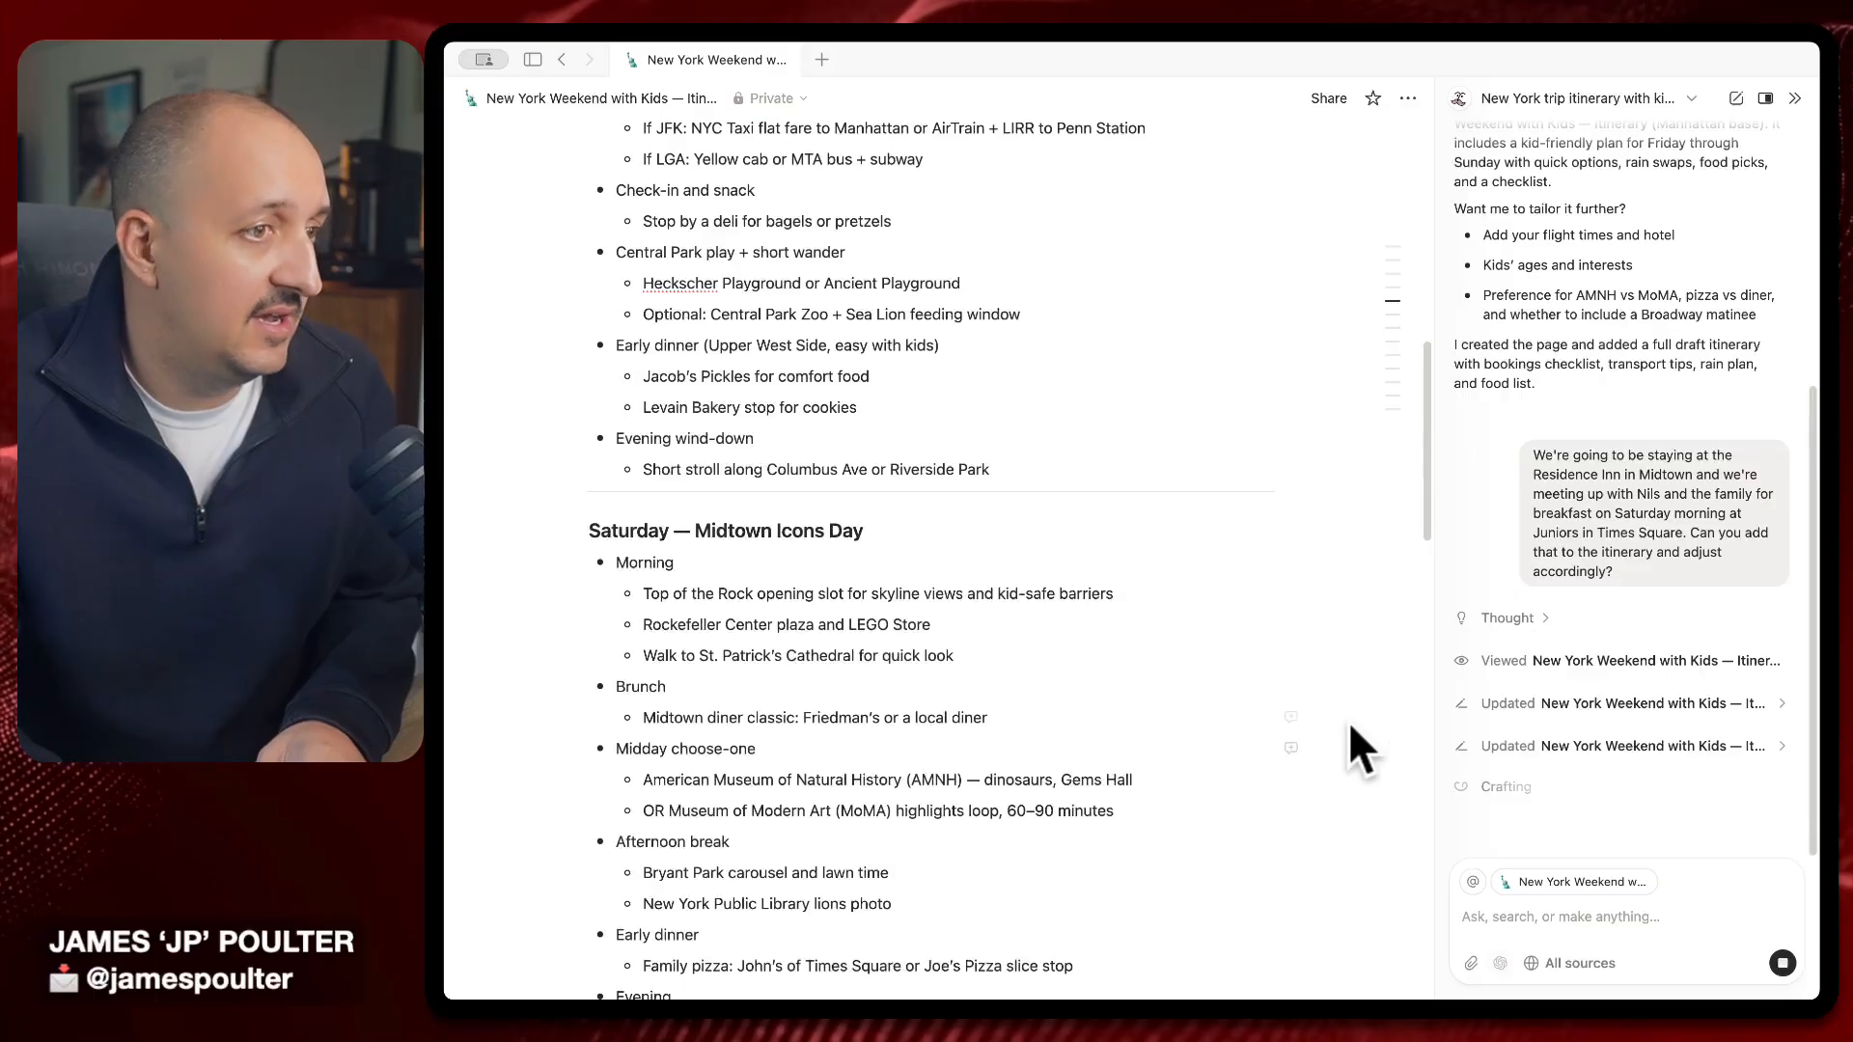
Expand the AI's Saturday edit and review the 8:30–9:45 AM Junior's Times Square breakfast bullet
click(1595, 749)
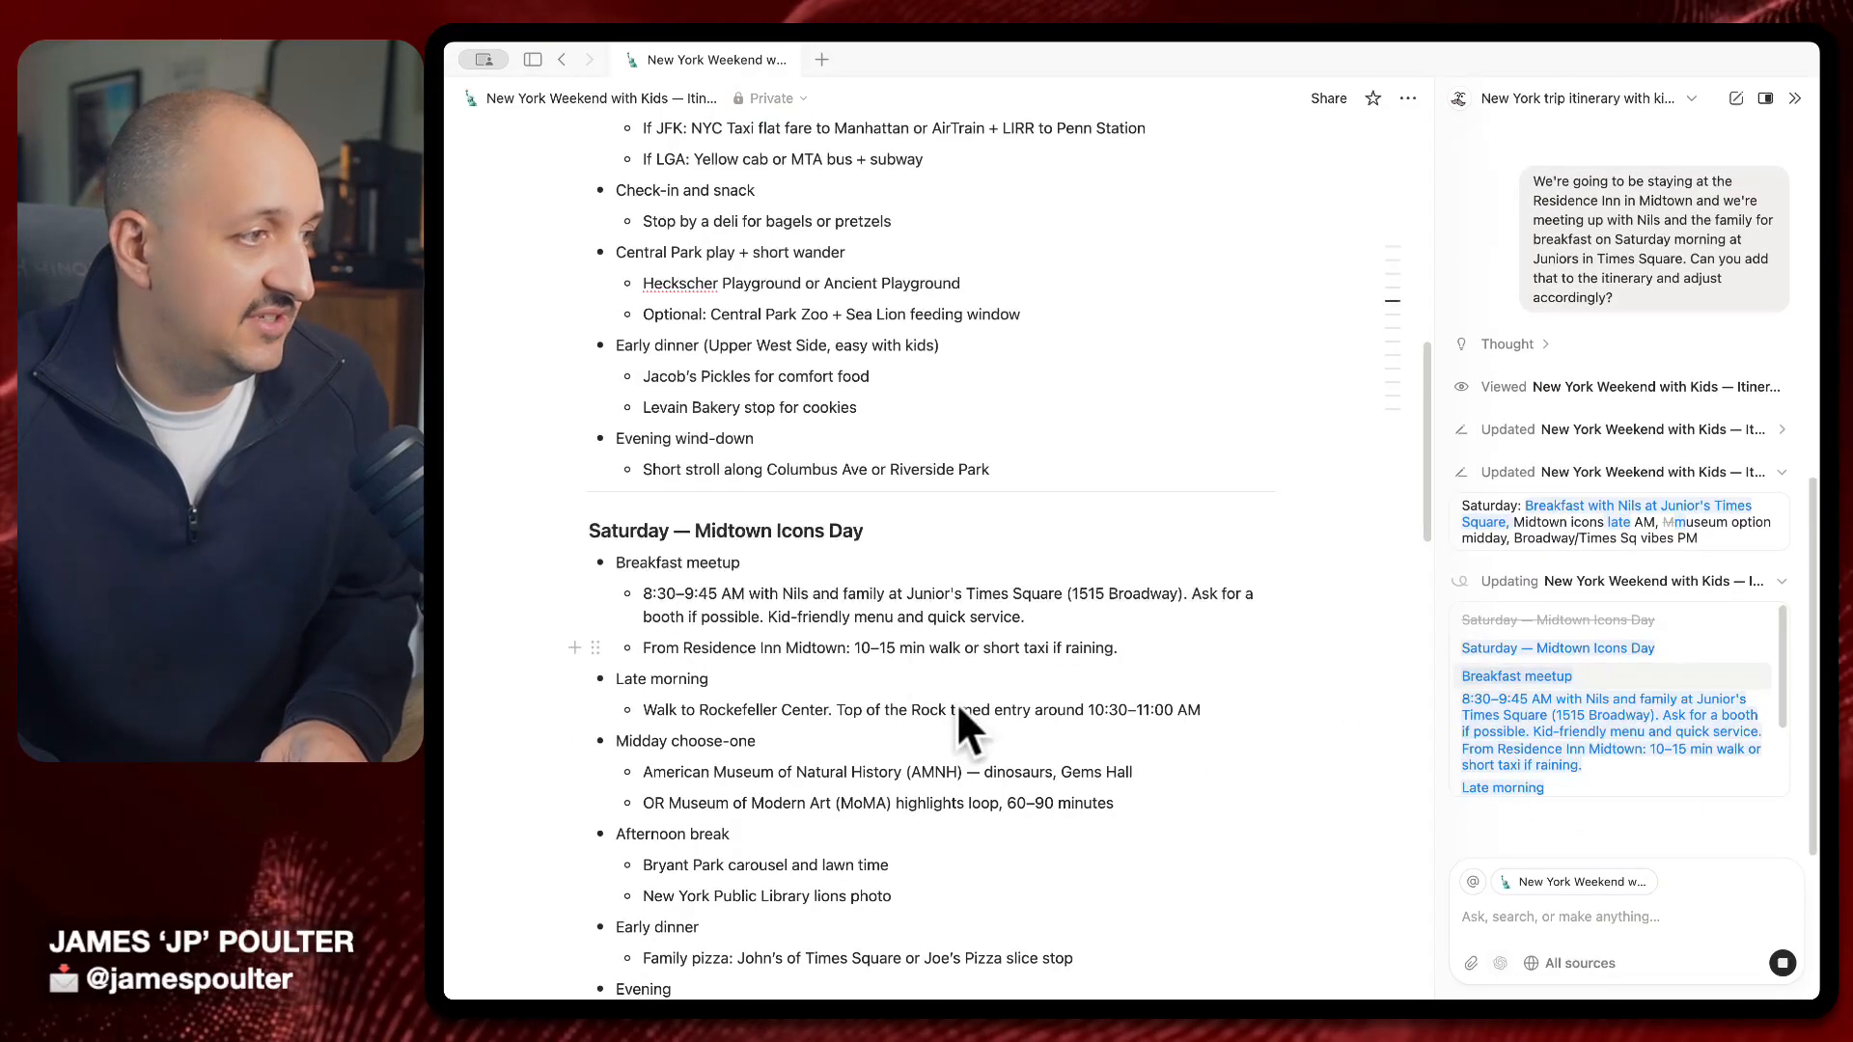
scroll(1000, 724, down, 2)
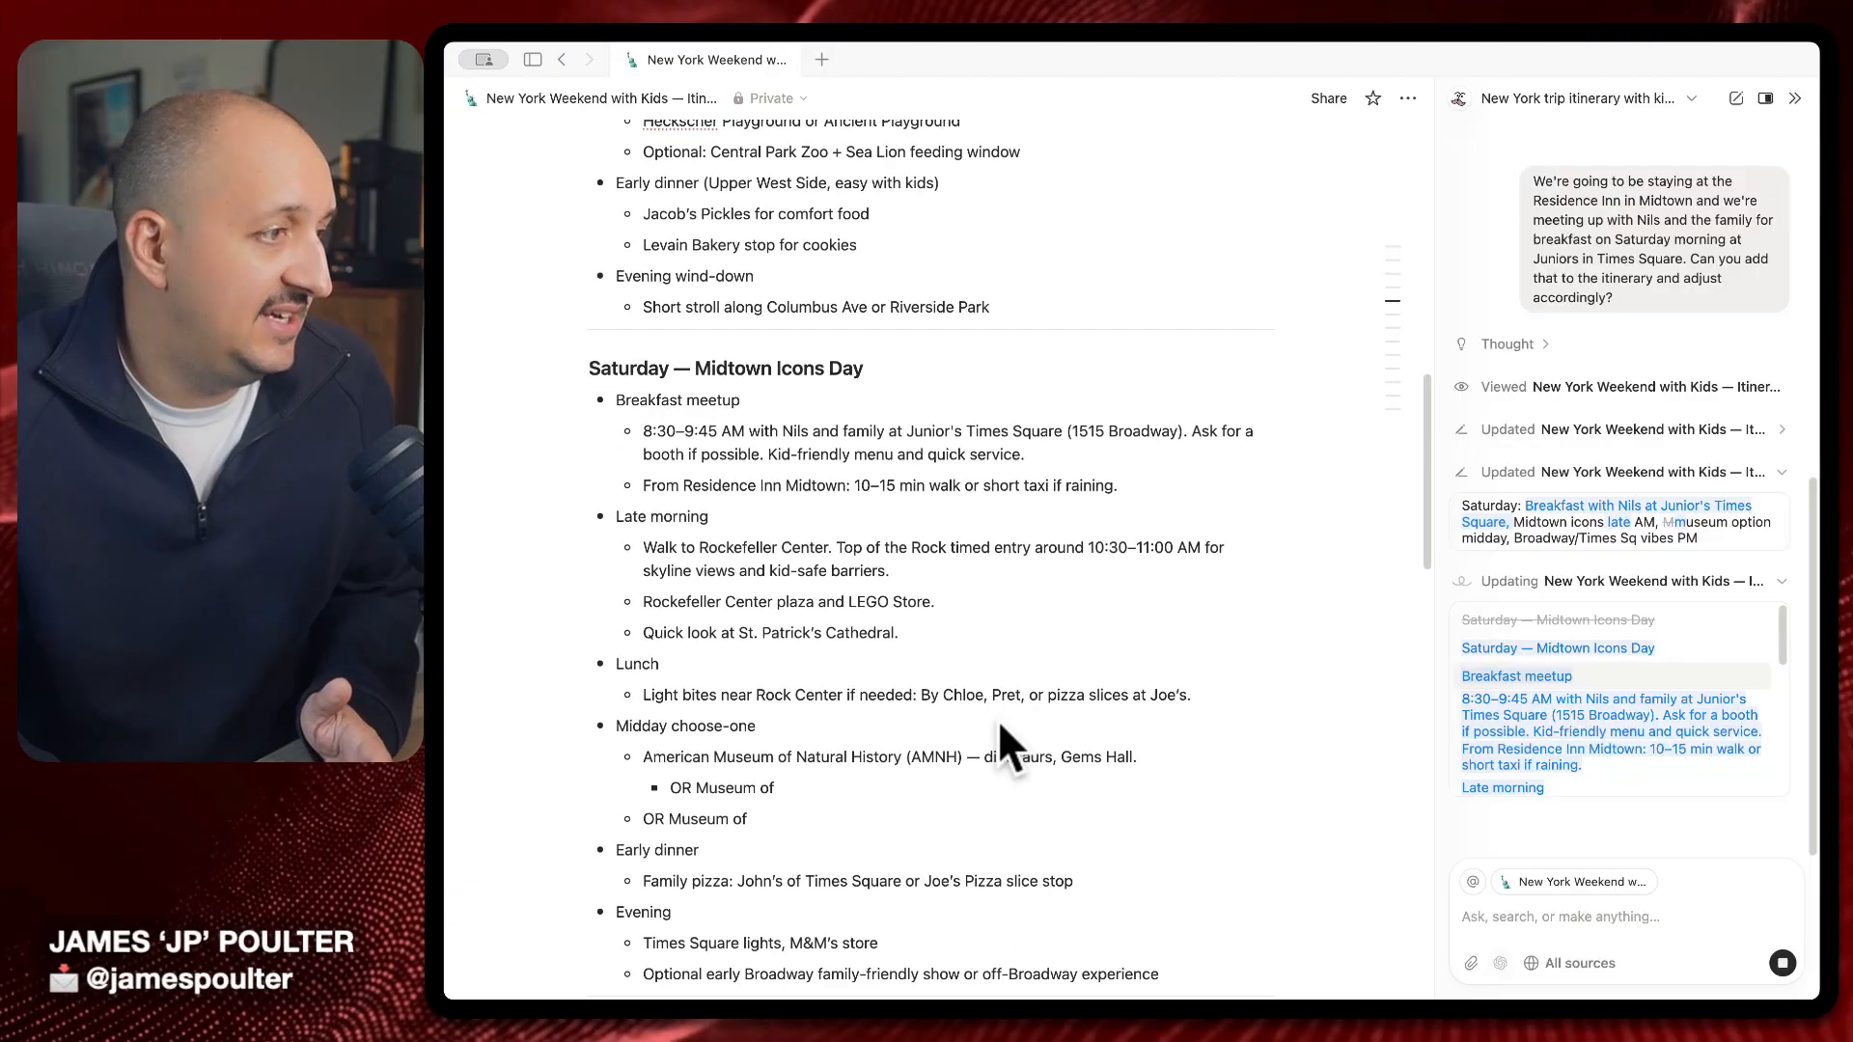
scroll(998, 720, down, 2)
triple_click(839, 328)
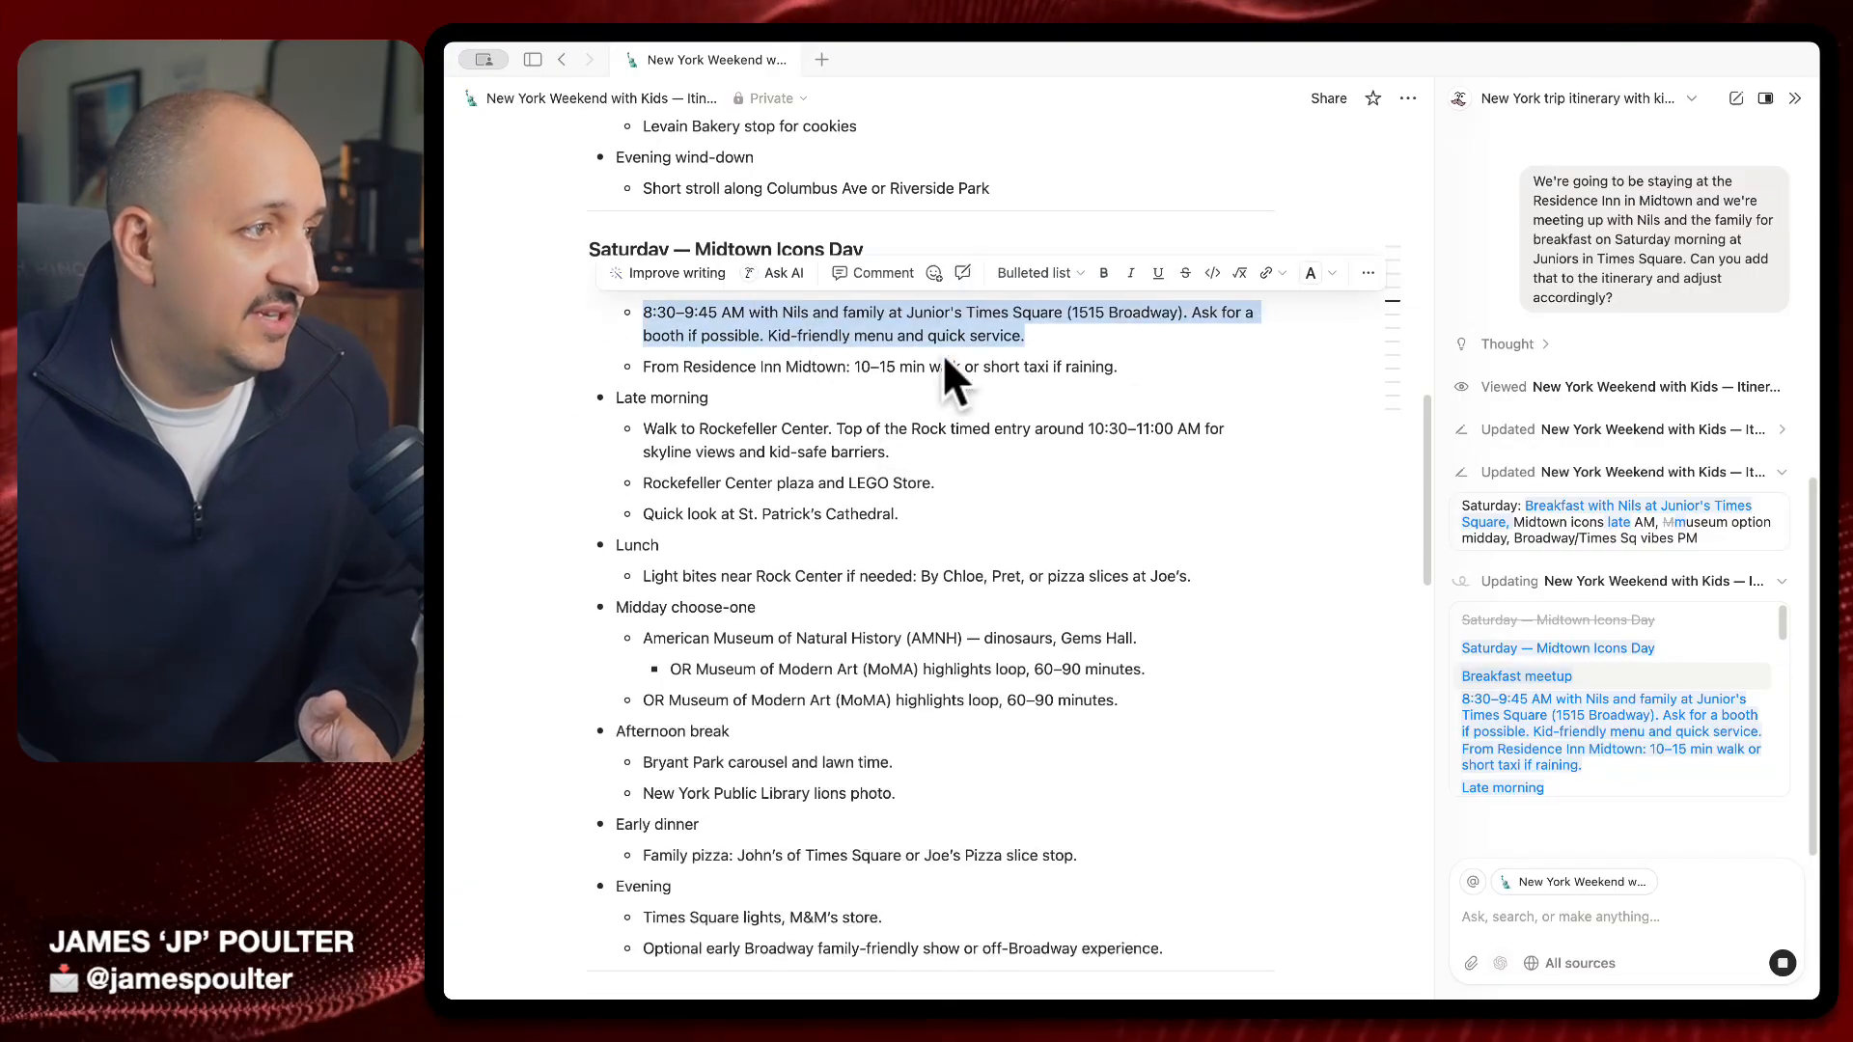
scroll(1095, 796, down, 15)
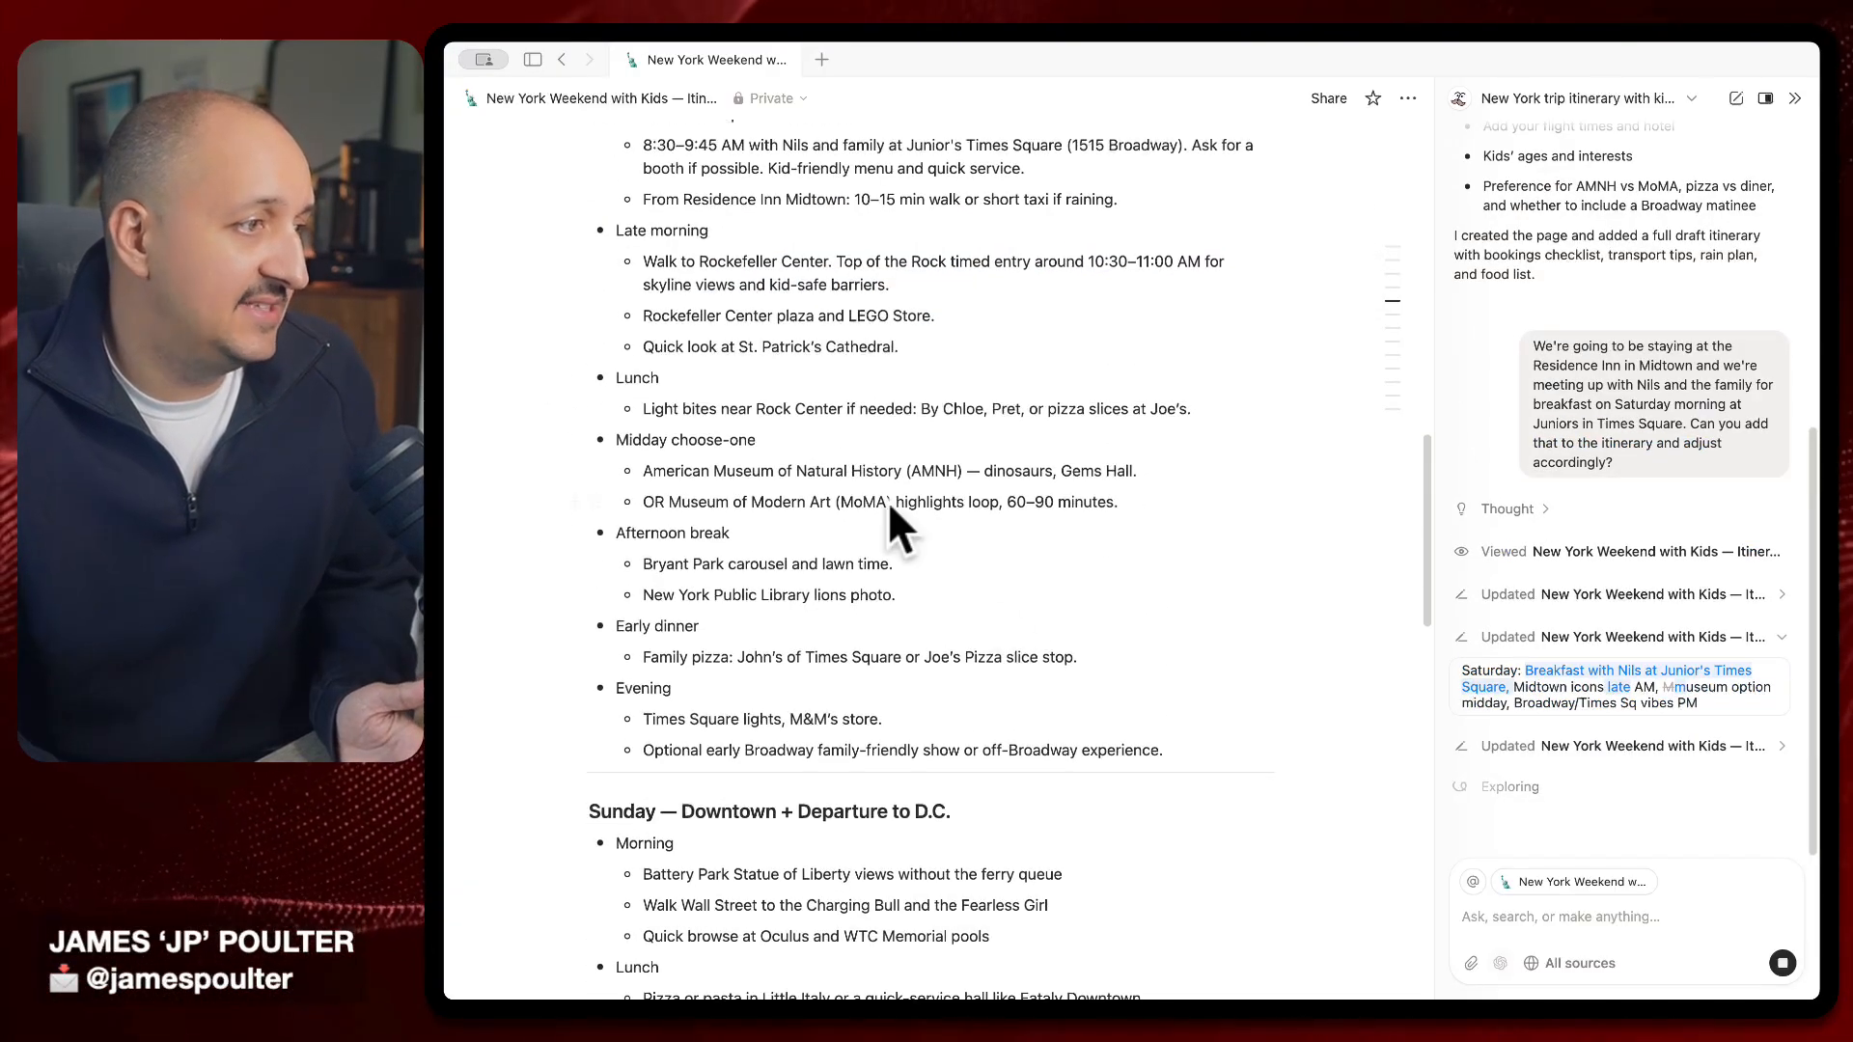
scroll(1215, 725, up, 20)
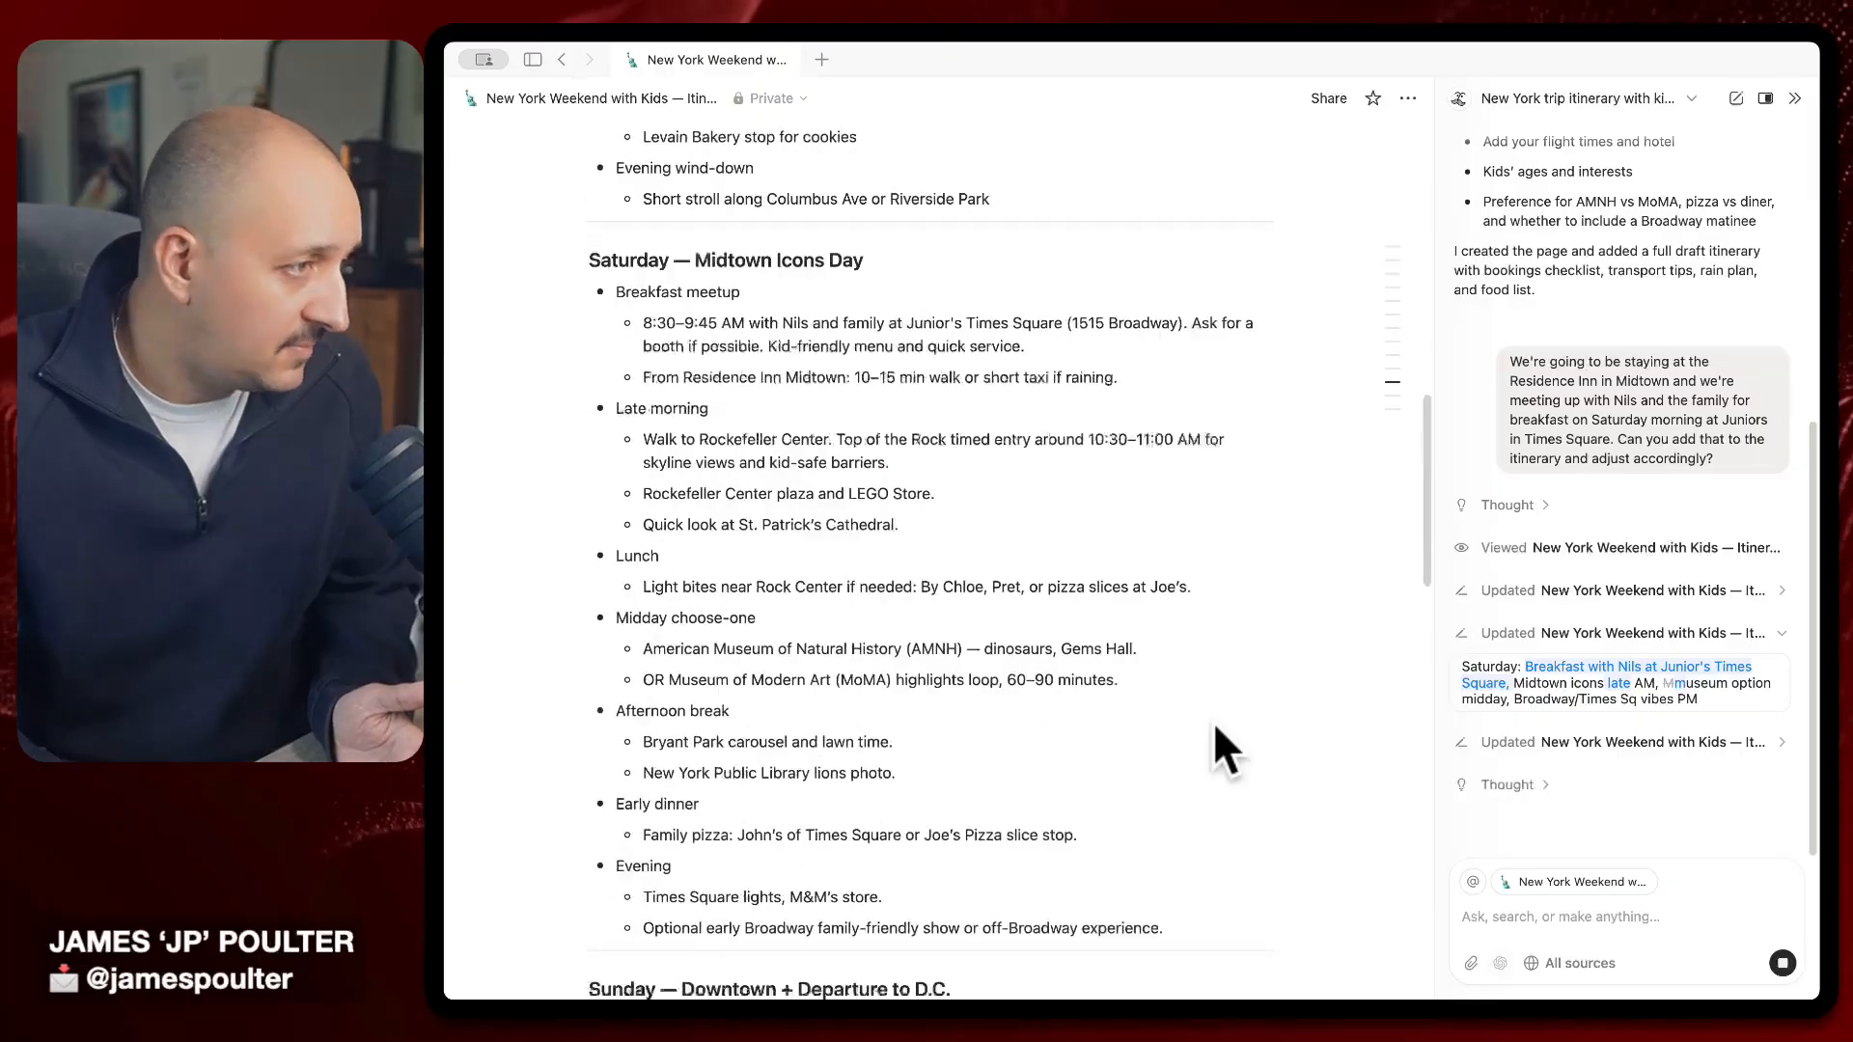
scroll(1216, 726, down, 6)
scroll(1214, 727, down, 3)
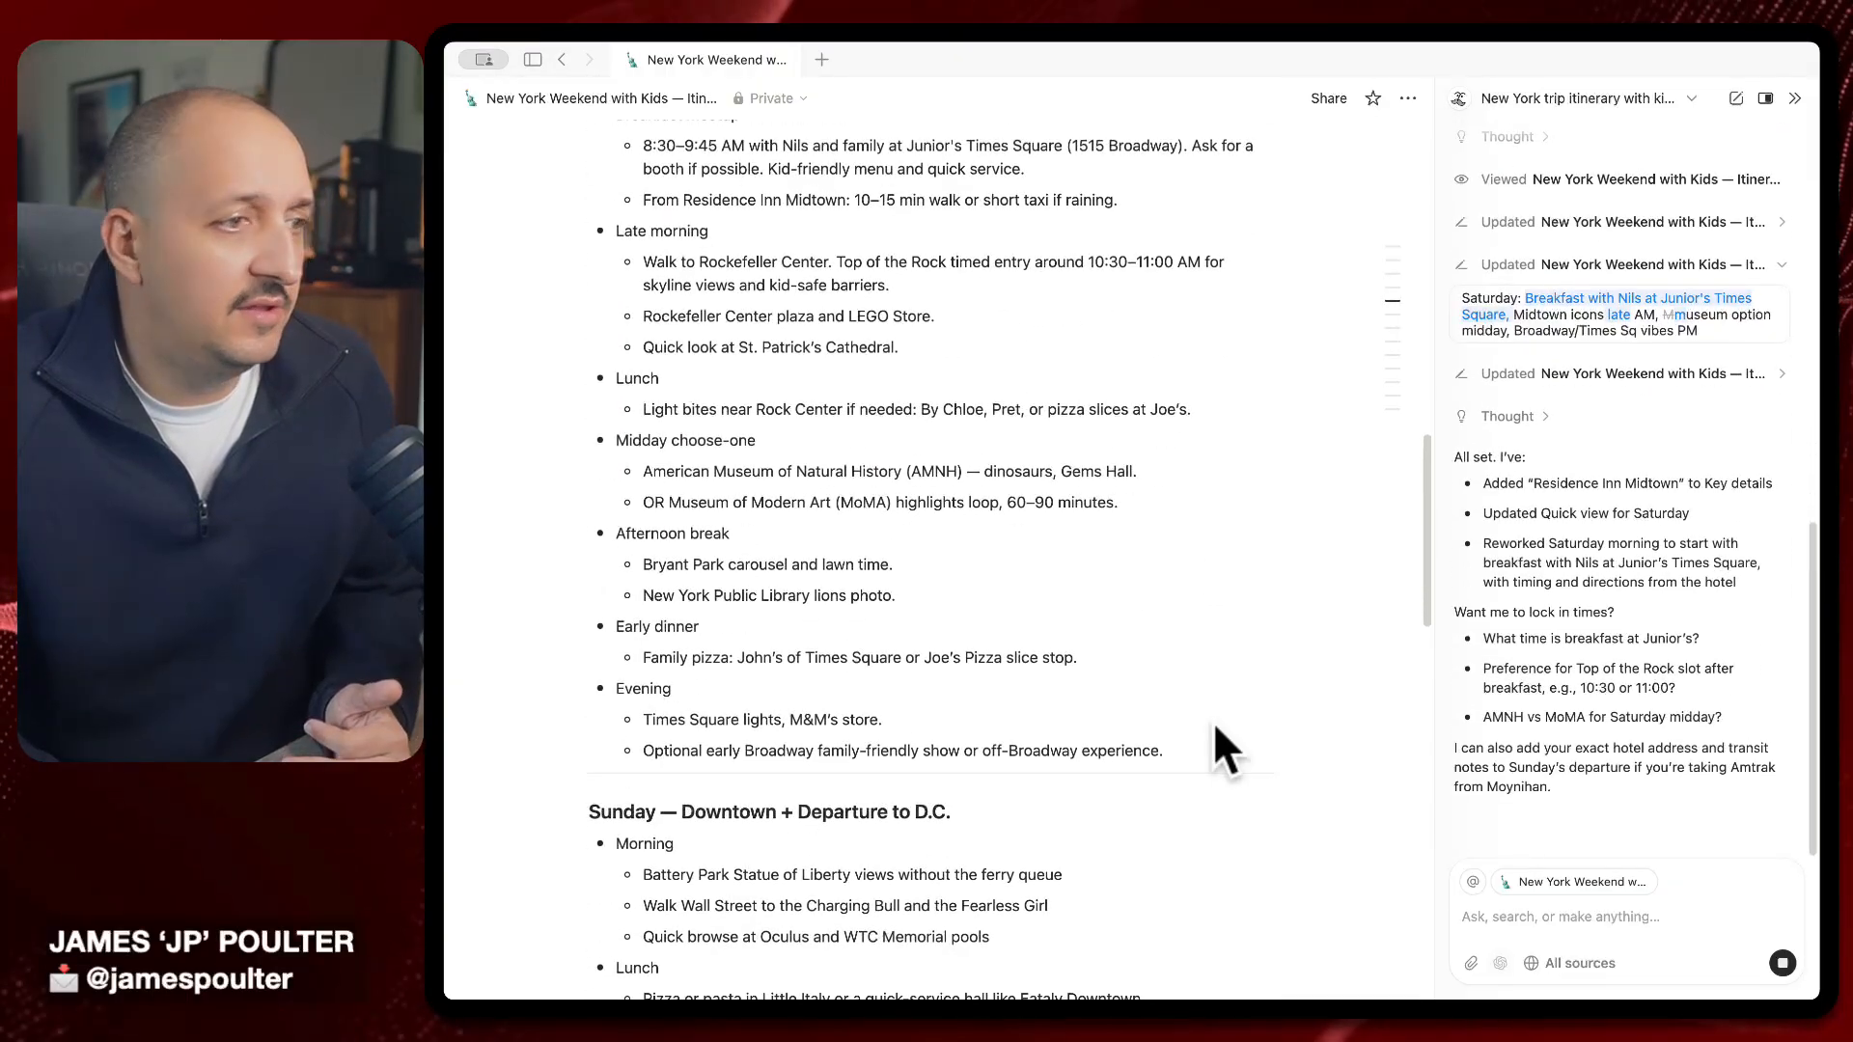
click(1201, 656)
key(Return)
key(Return)
key(Return)
key(Return)
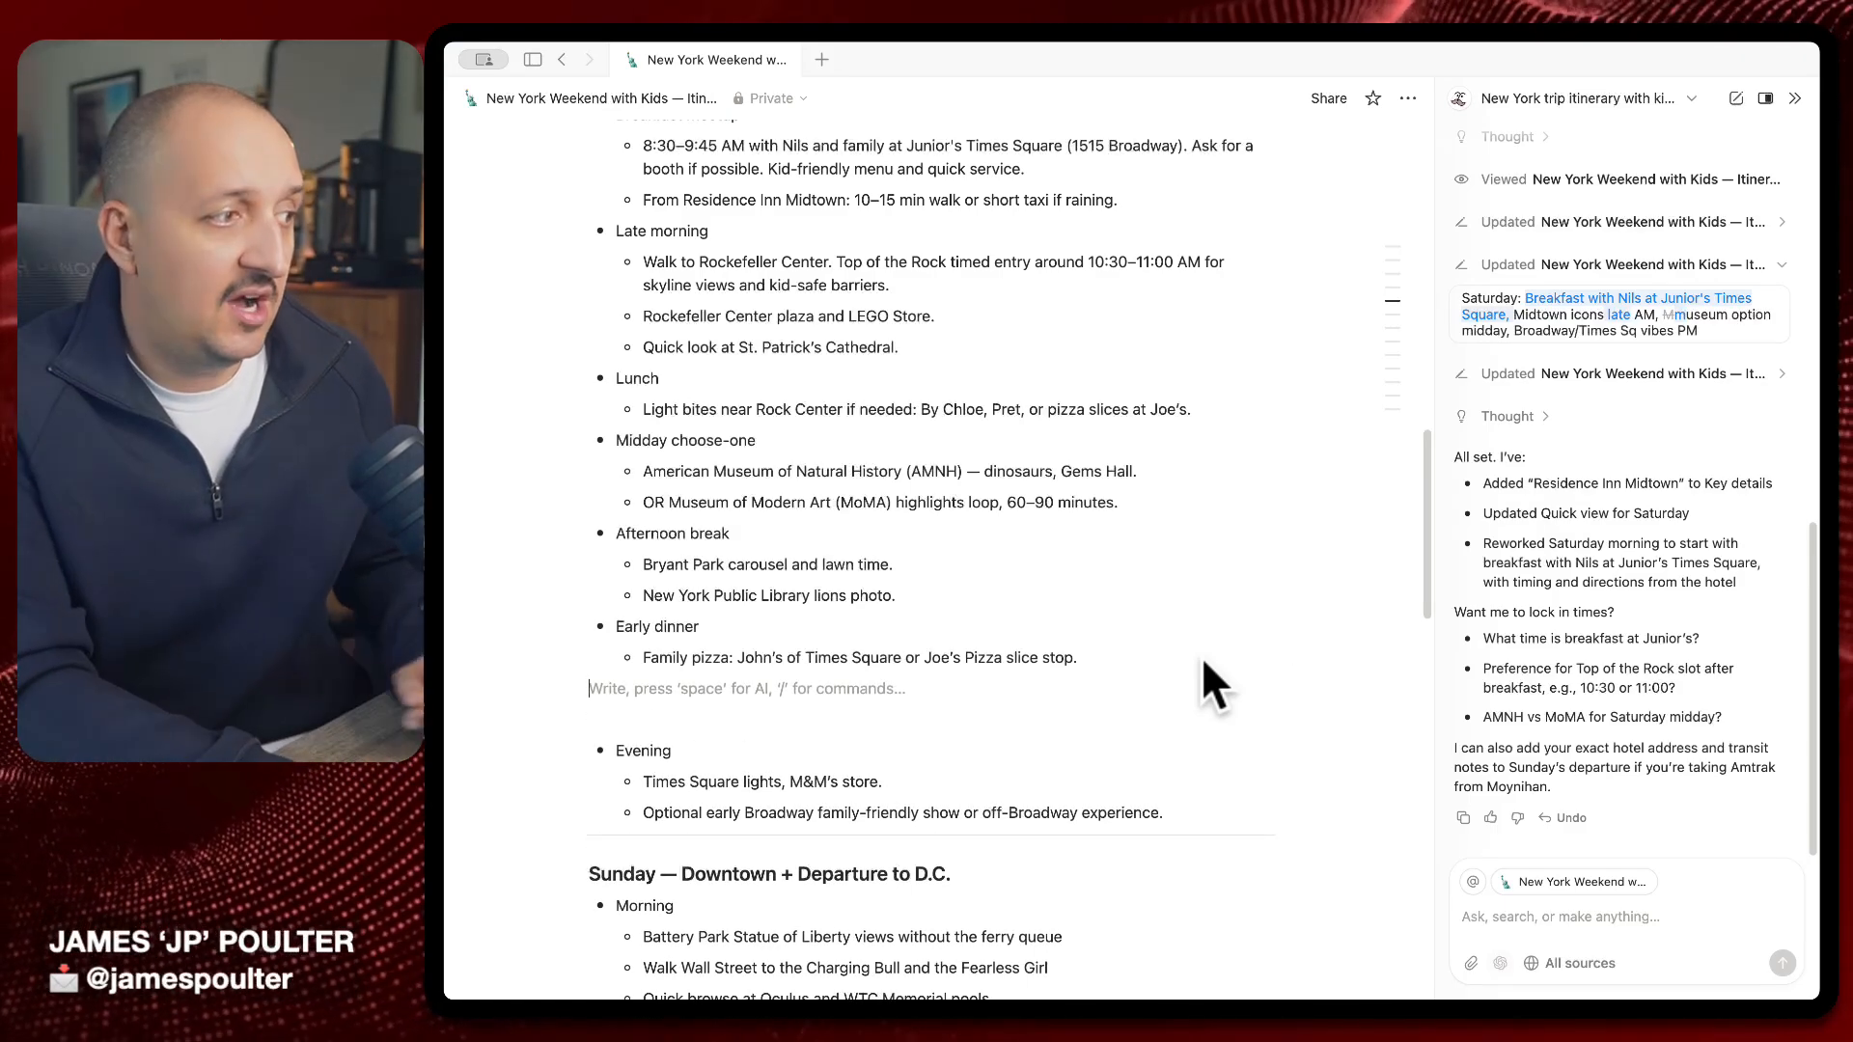
key(Return)
text(/)
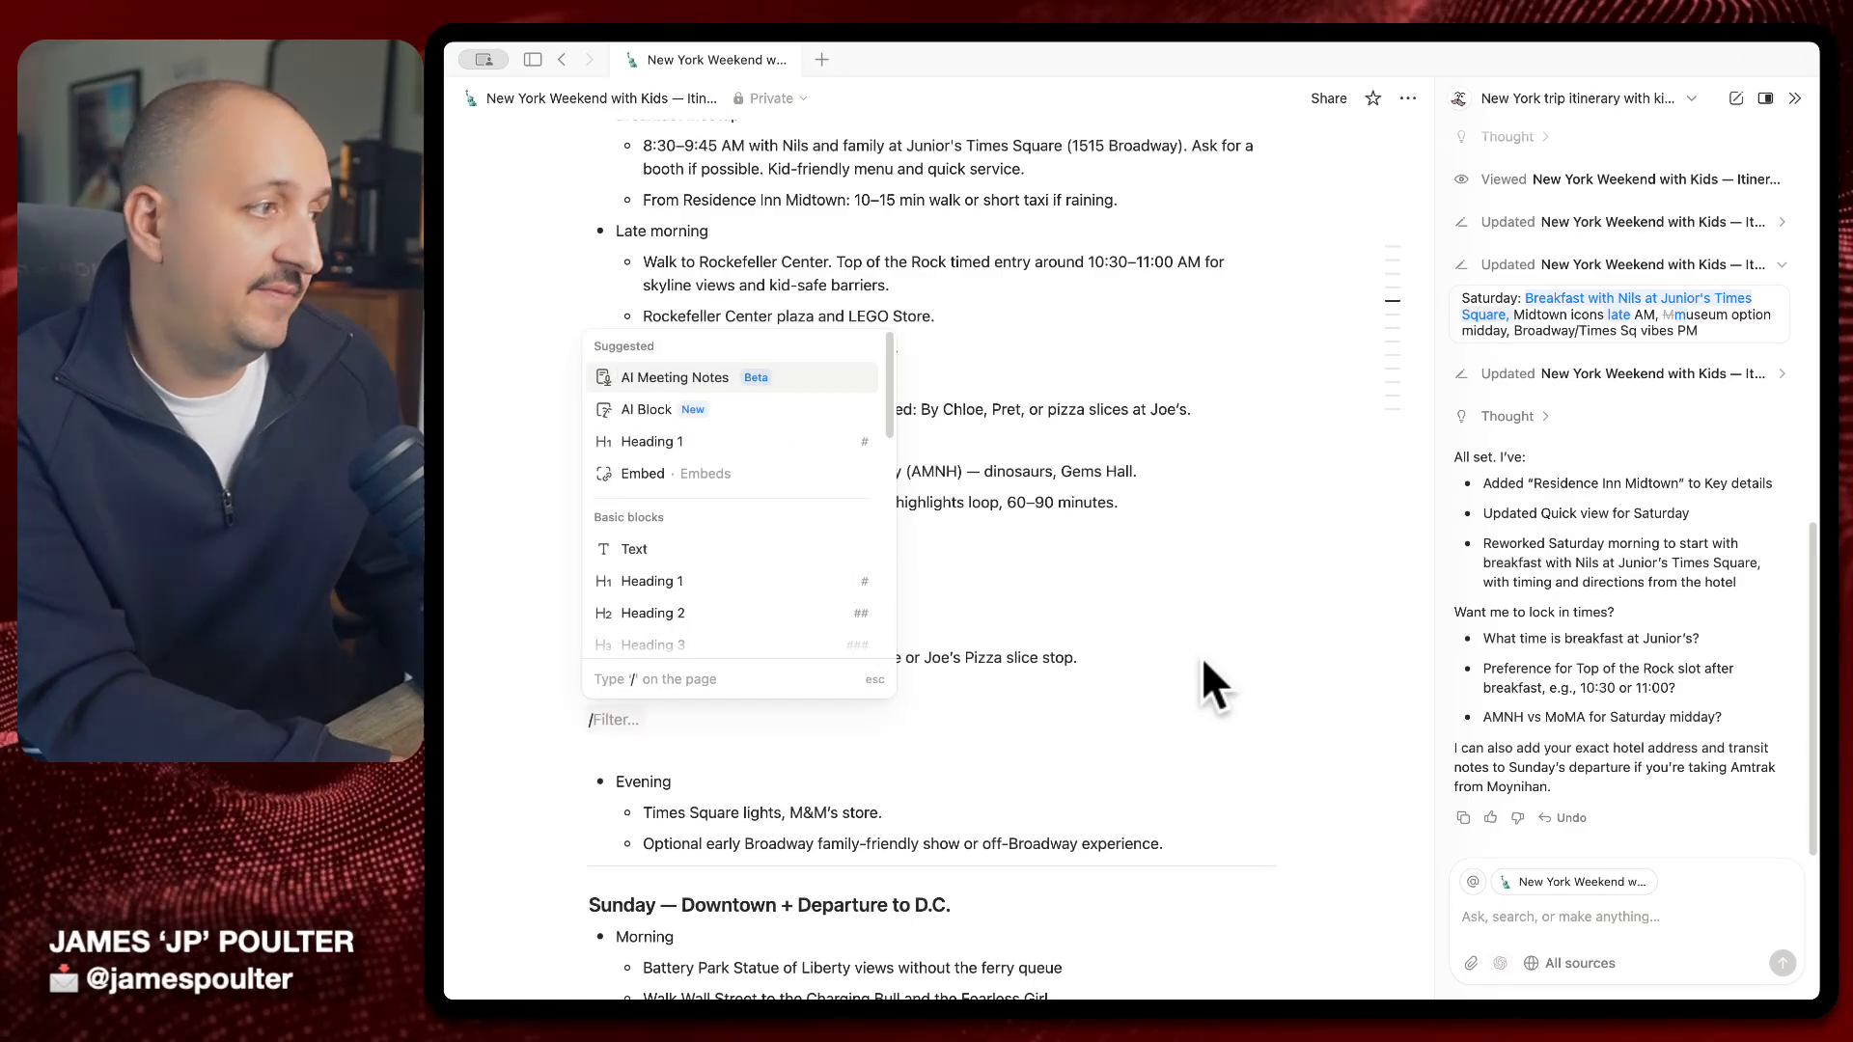
text(data)
key(Return)
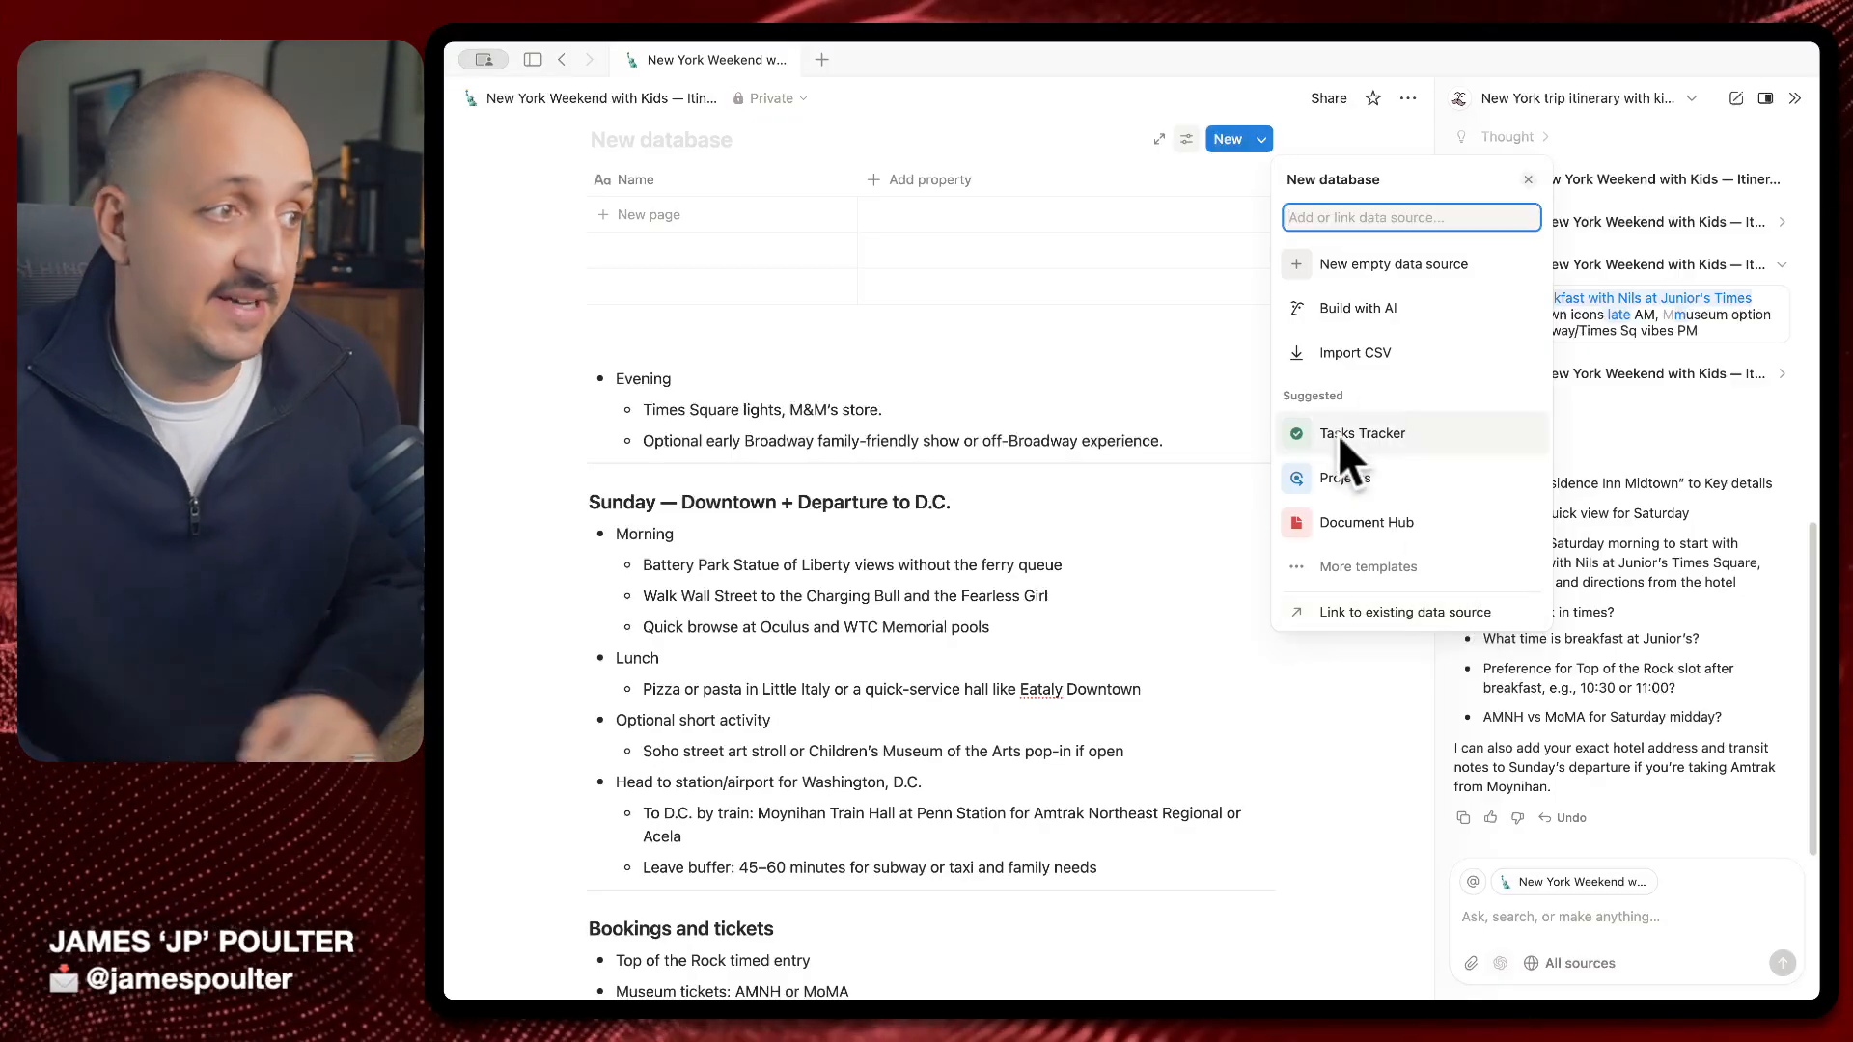
click(731, 341)
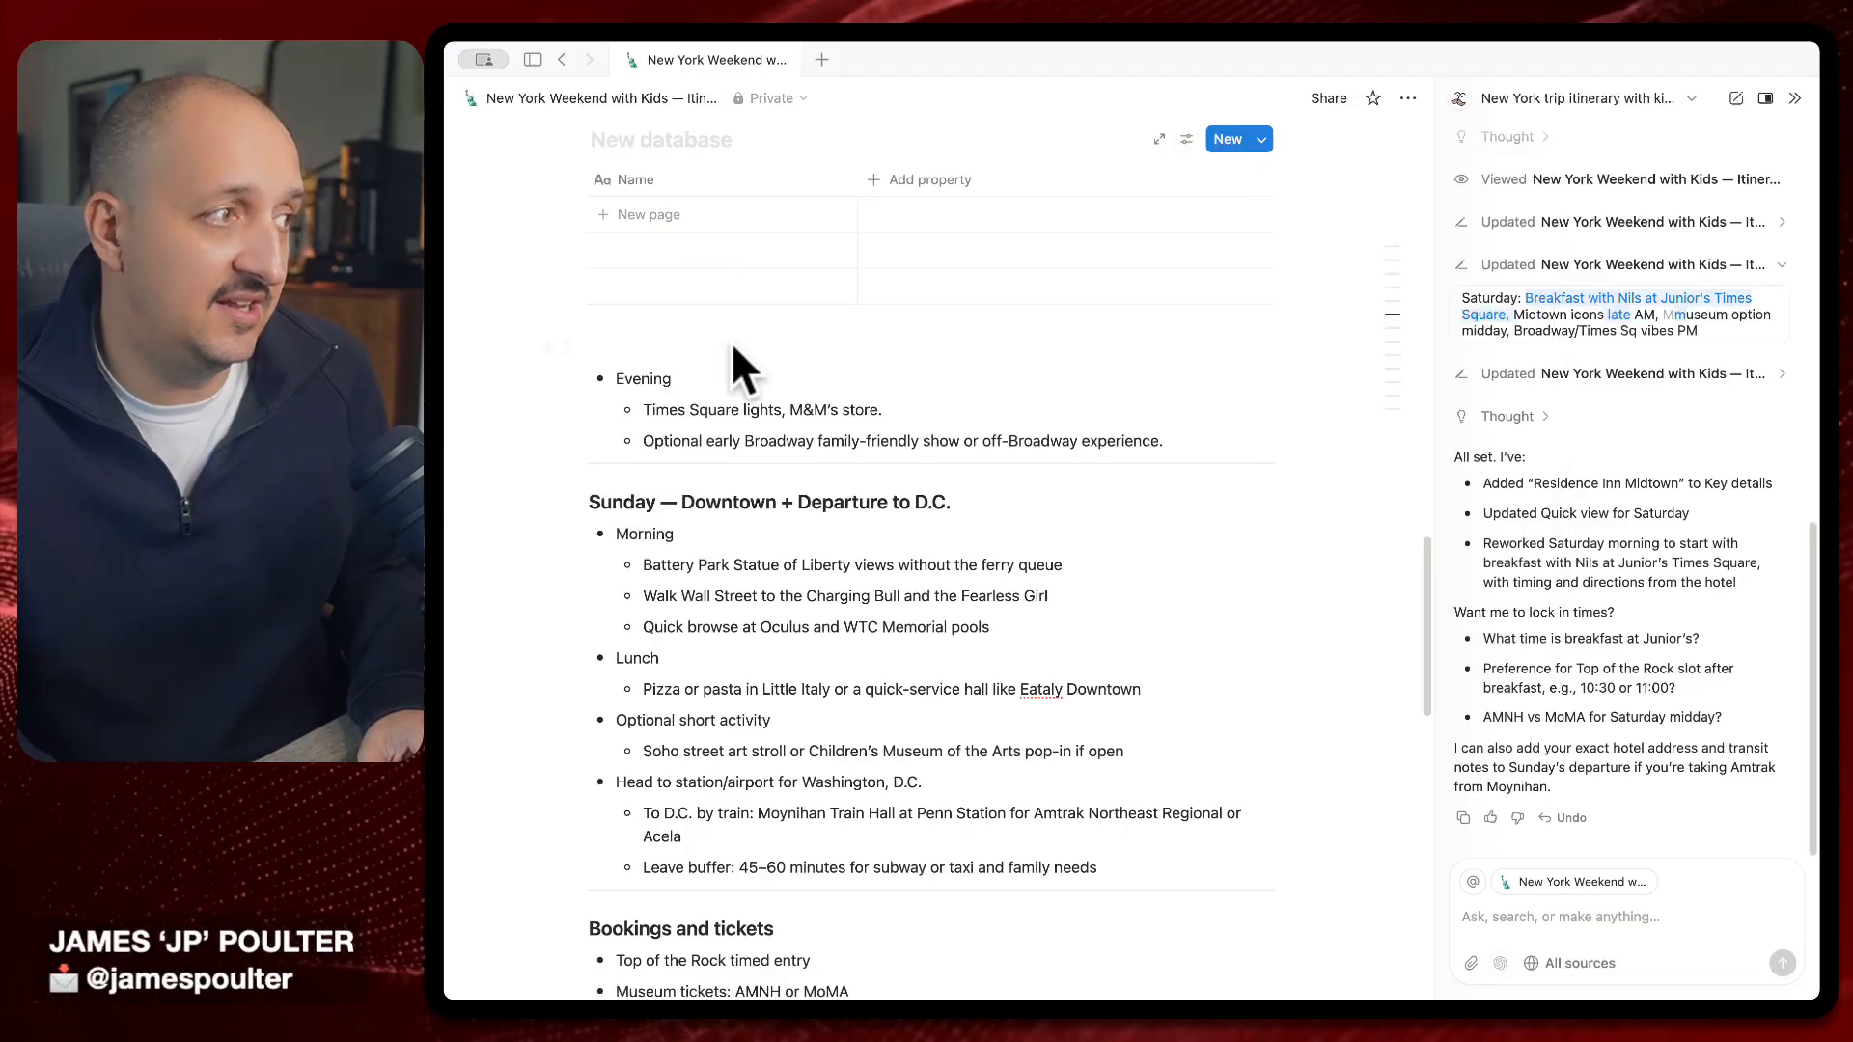
text(/)
key(BackSpace)
key(BackSpace)
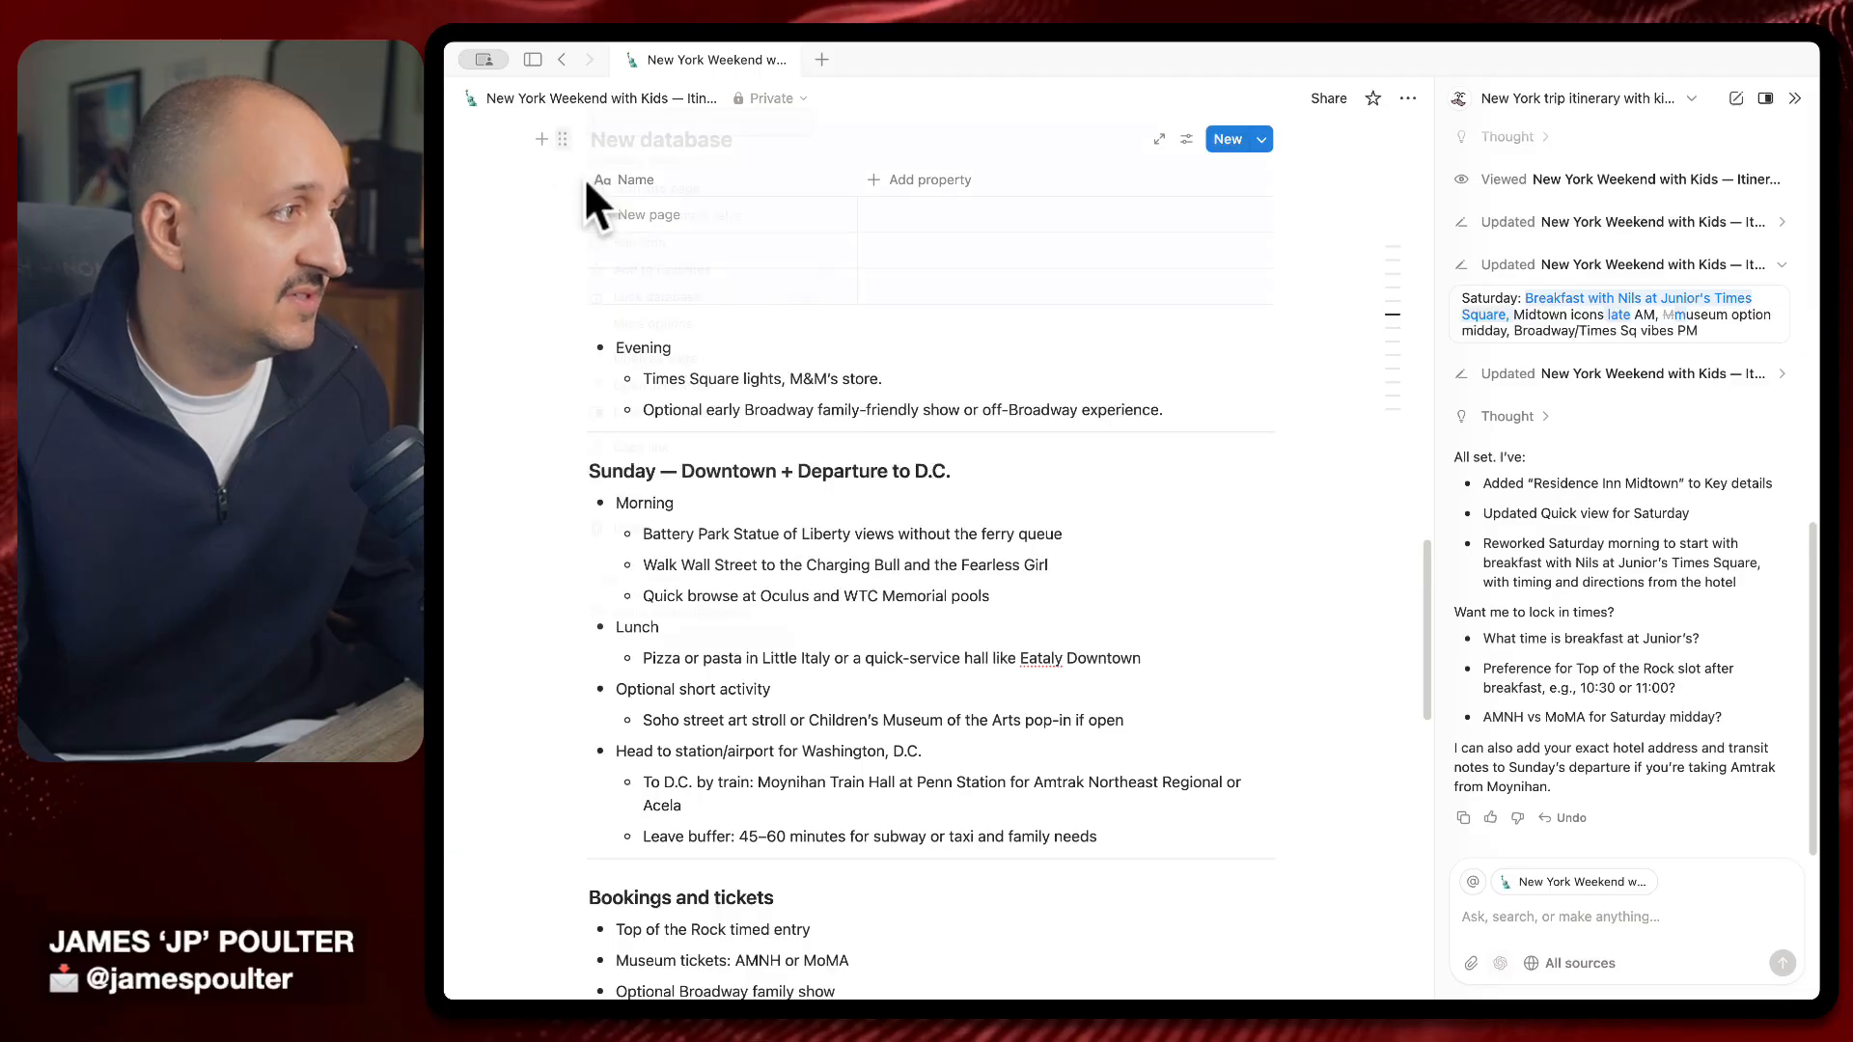
click(563, 139)
click(662, 540)
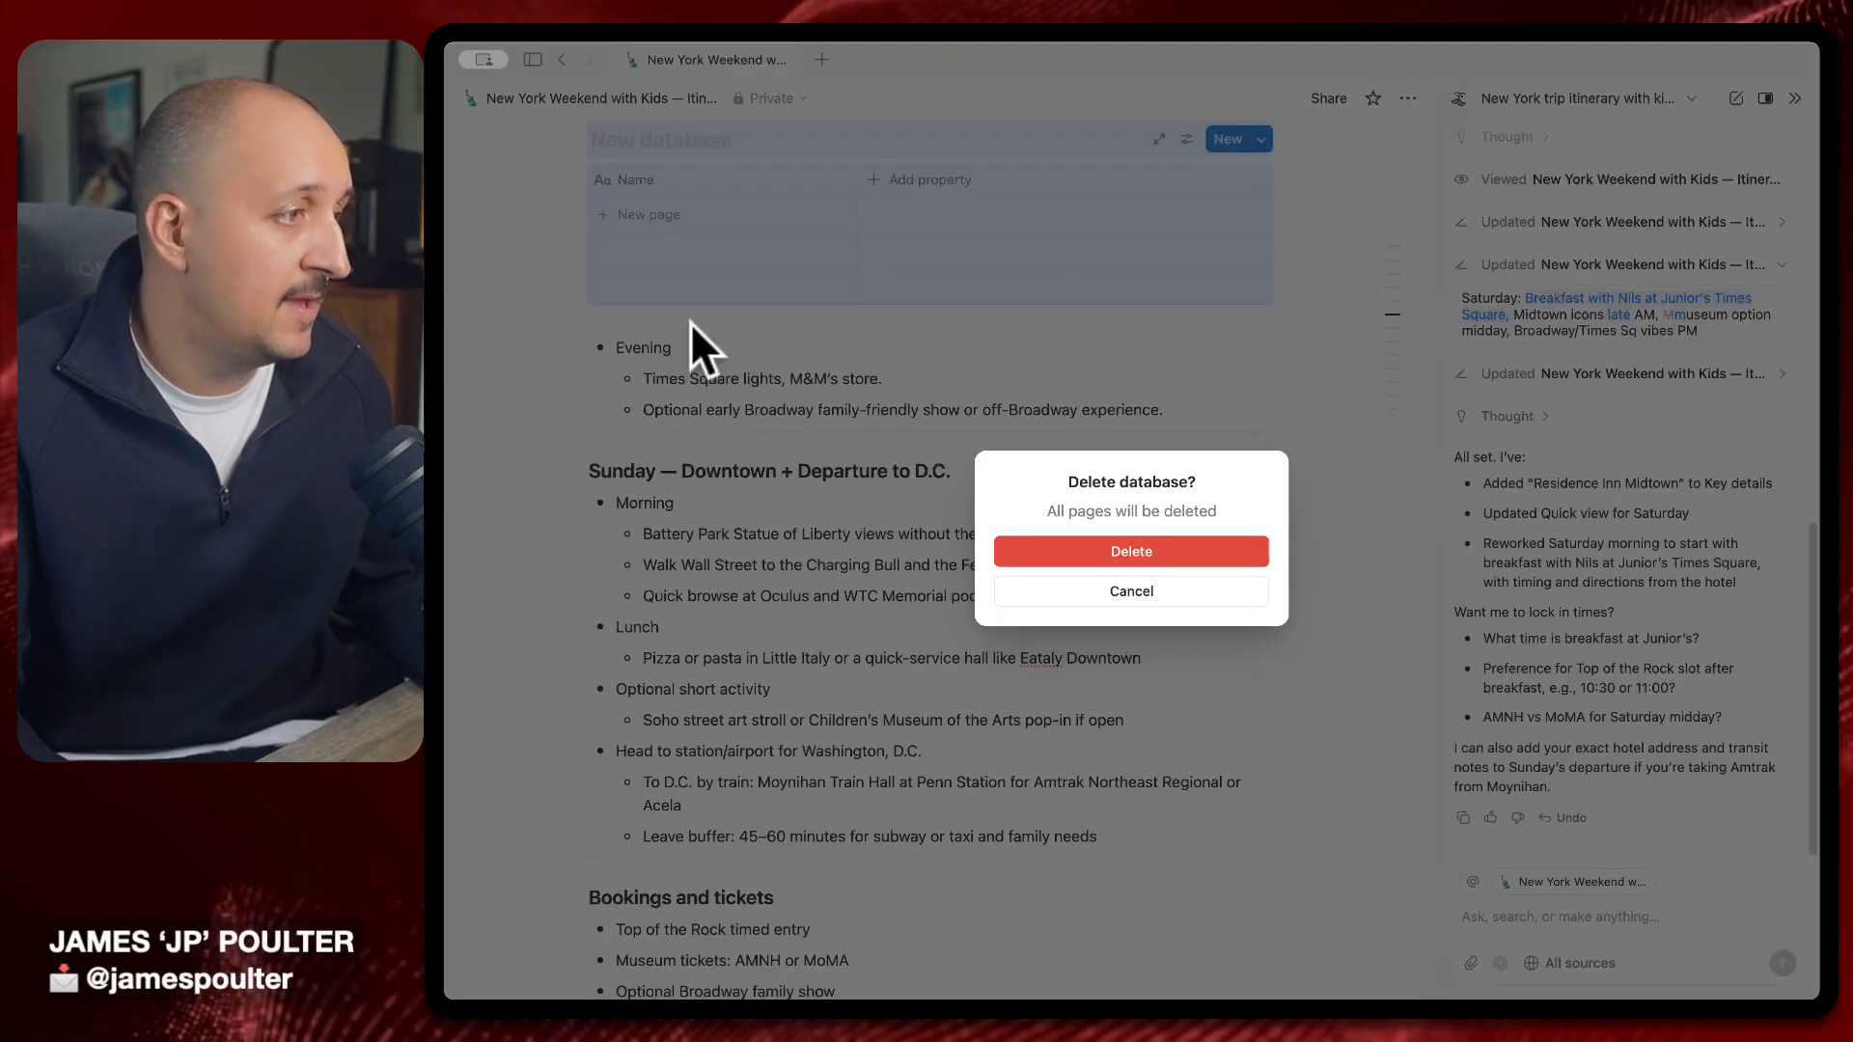
click(1135, 548)
scroll(902, 398, up, 4)
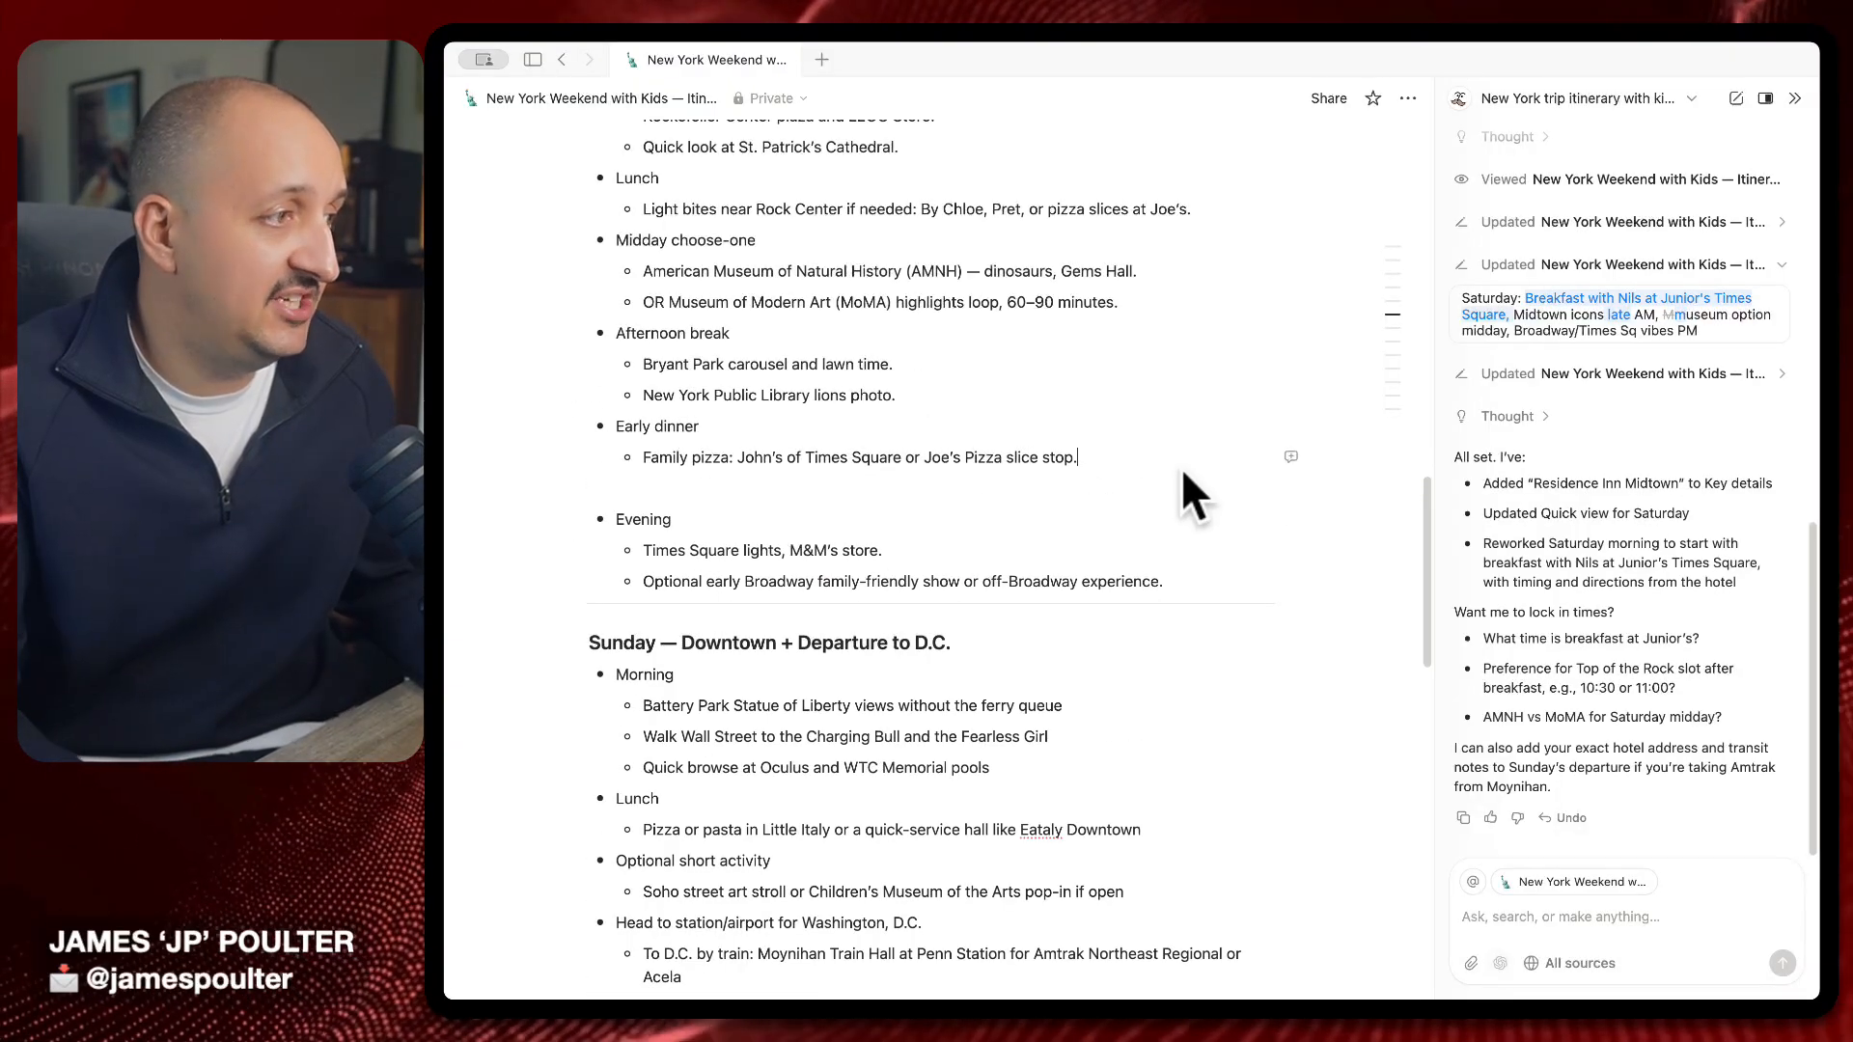
Insert an empty inline database below Family pizza and rename its Name column to Pizza Places
key(Return)
key(Return)
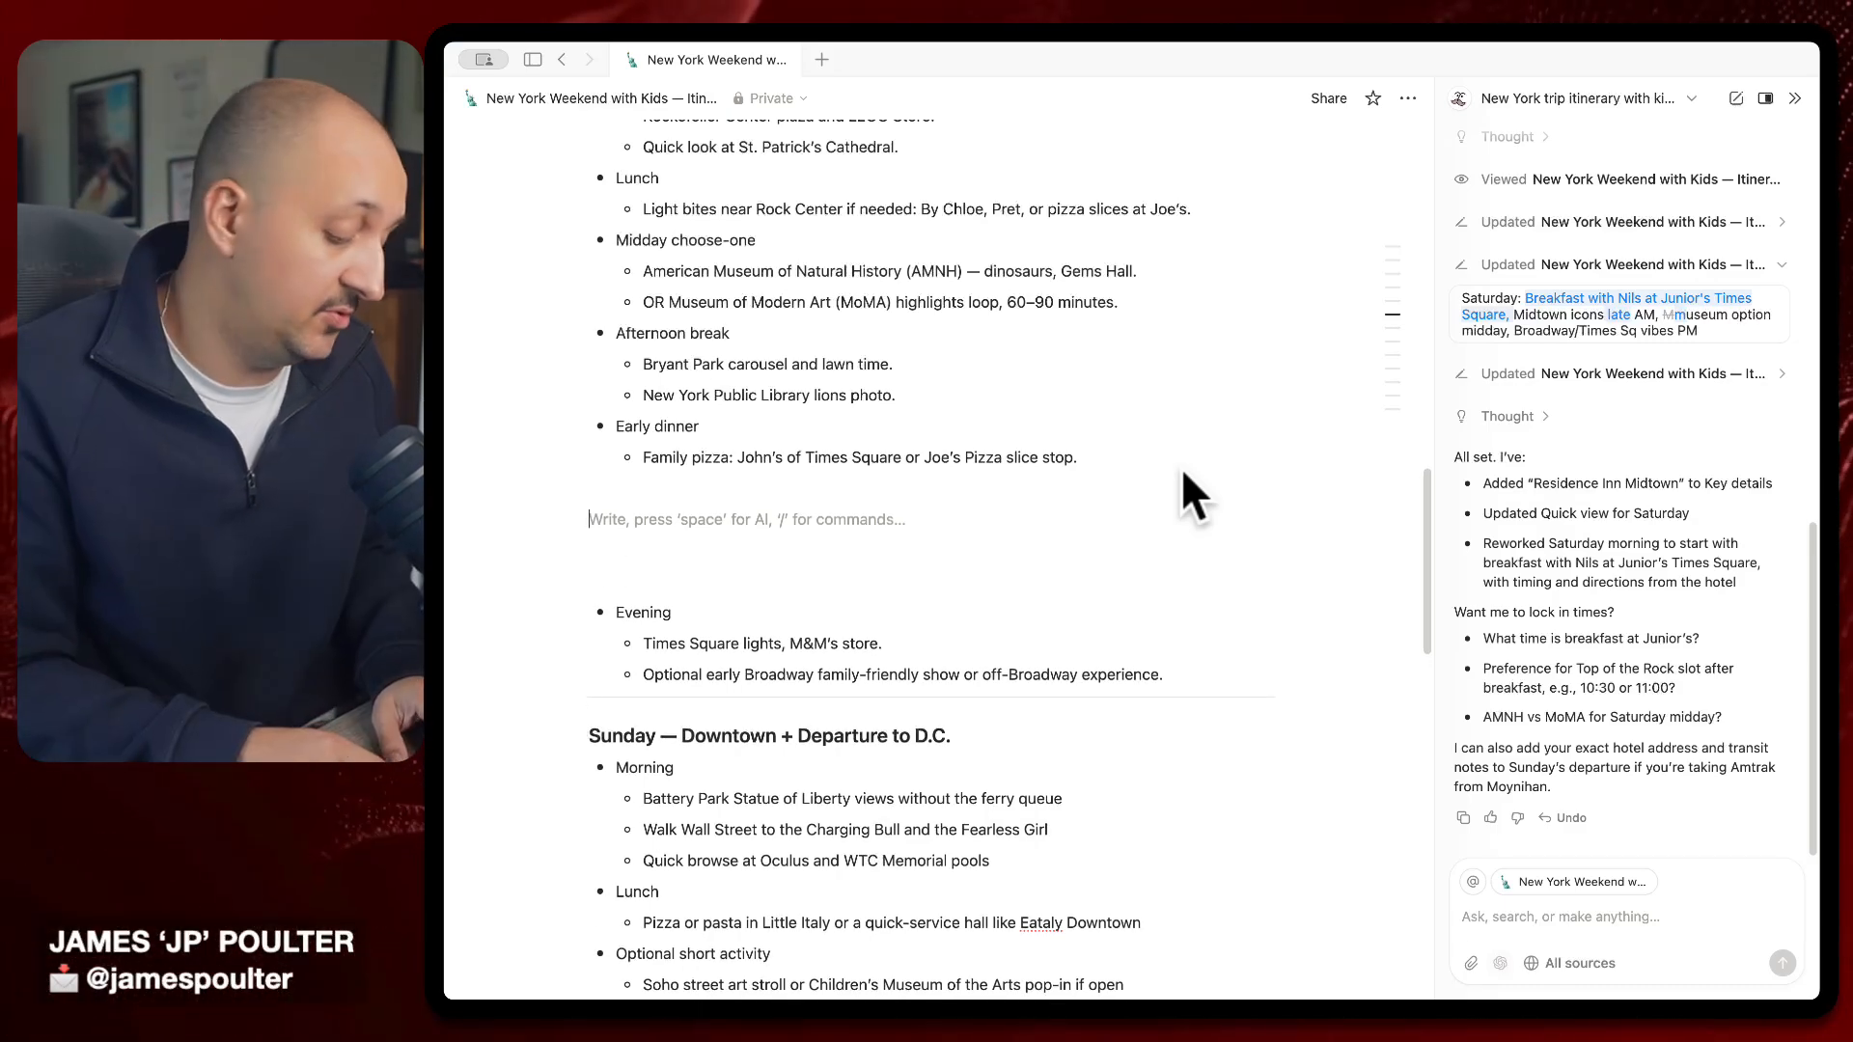
text(/)
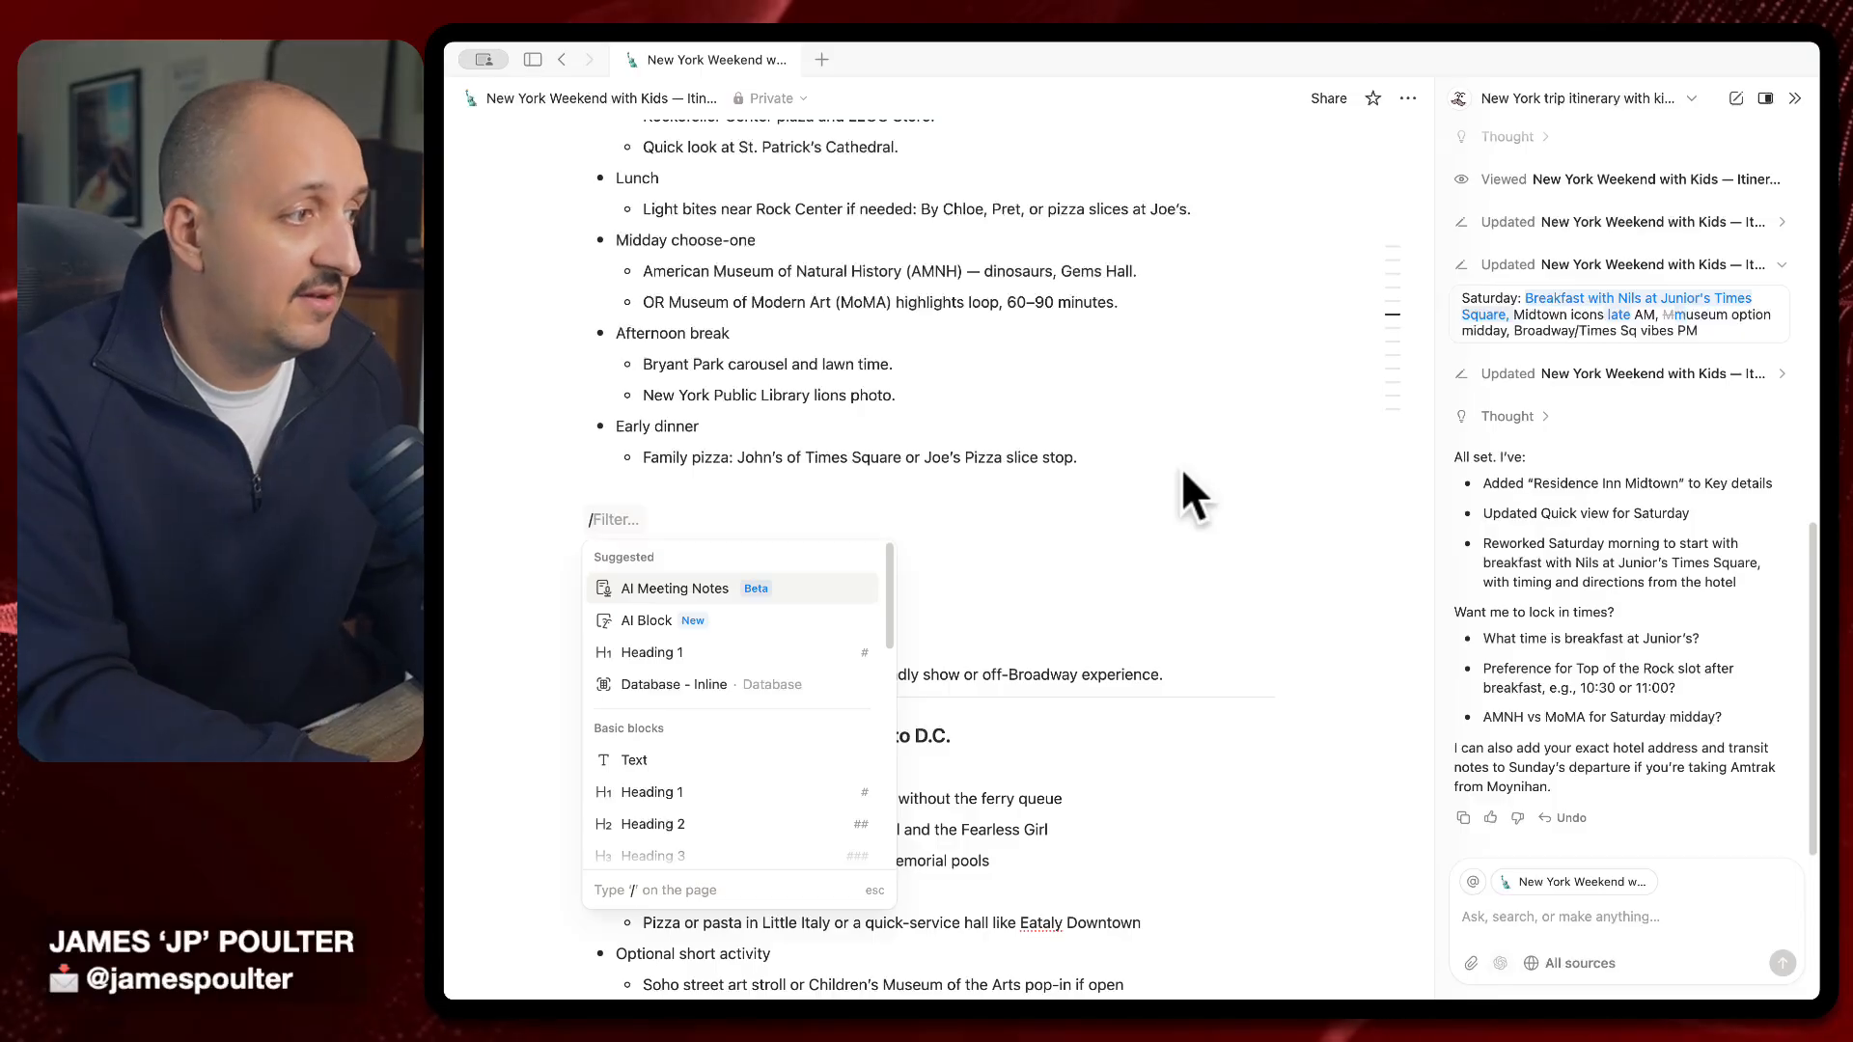
text(data)
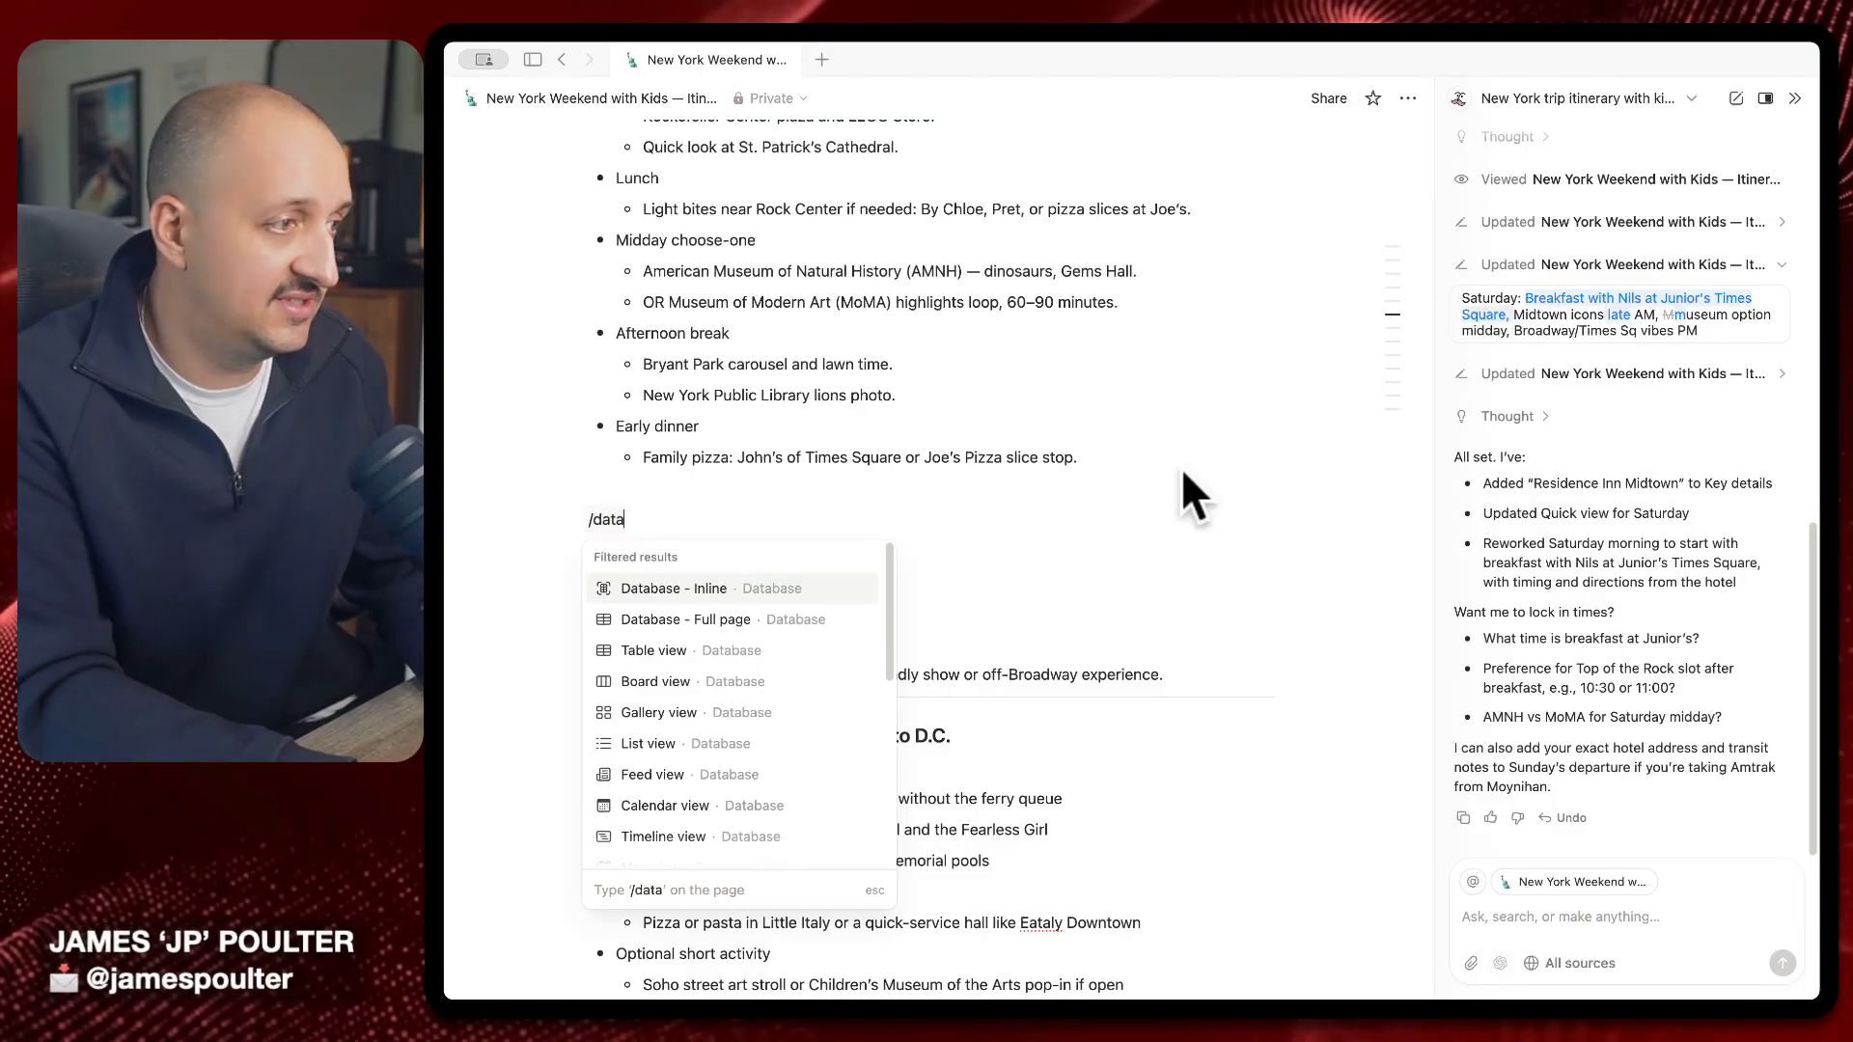
key(Return)
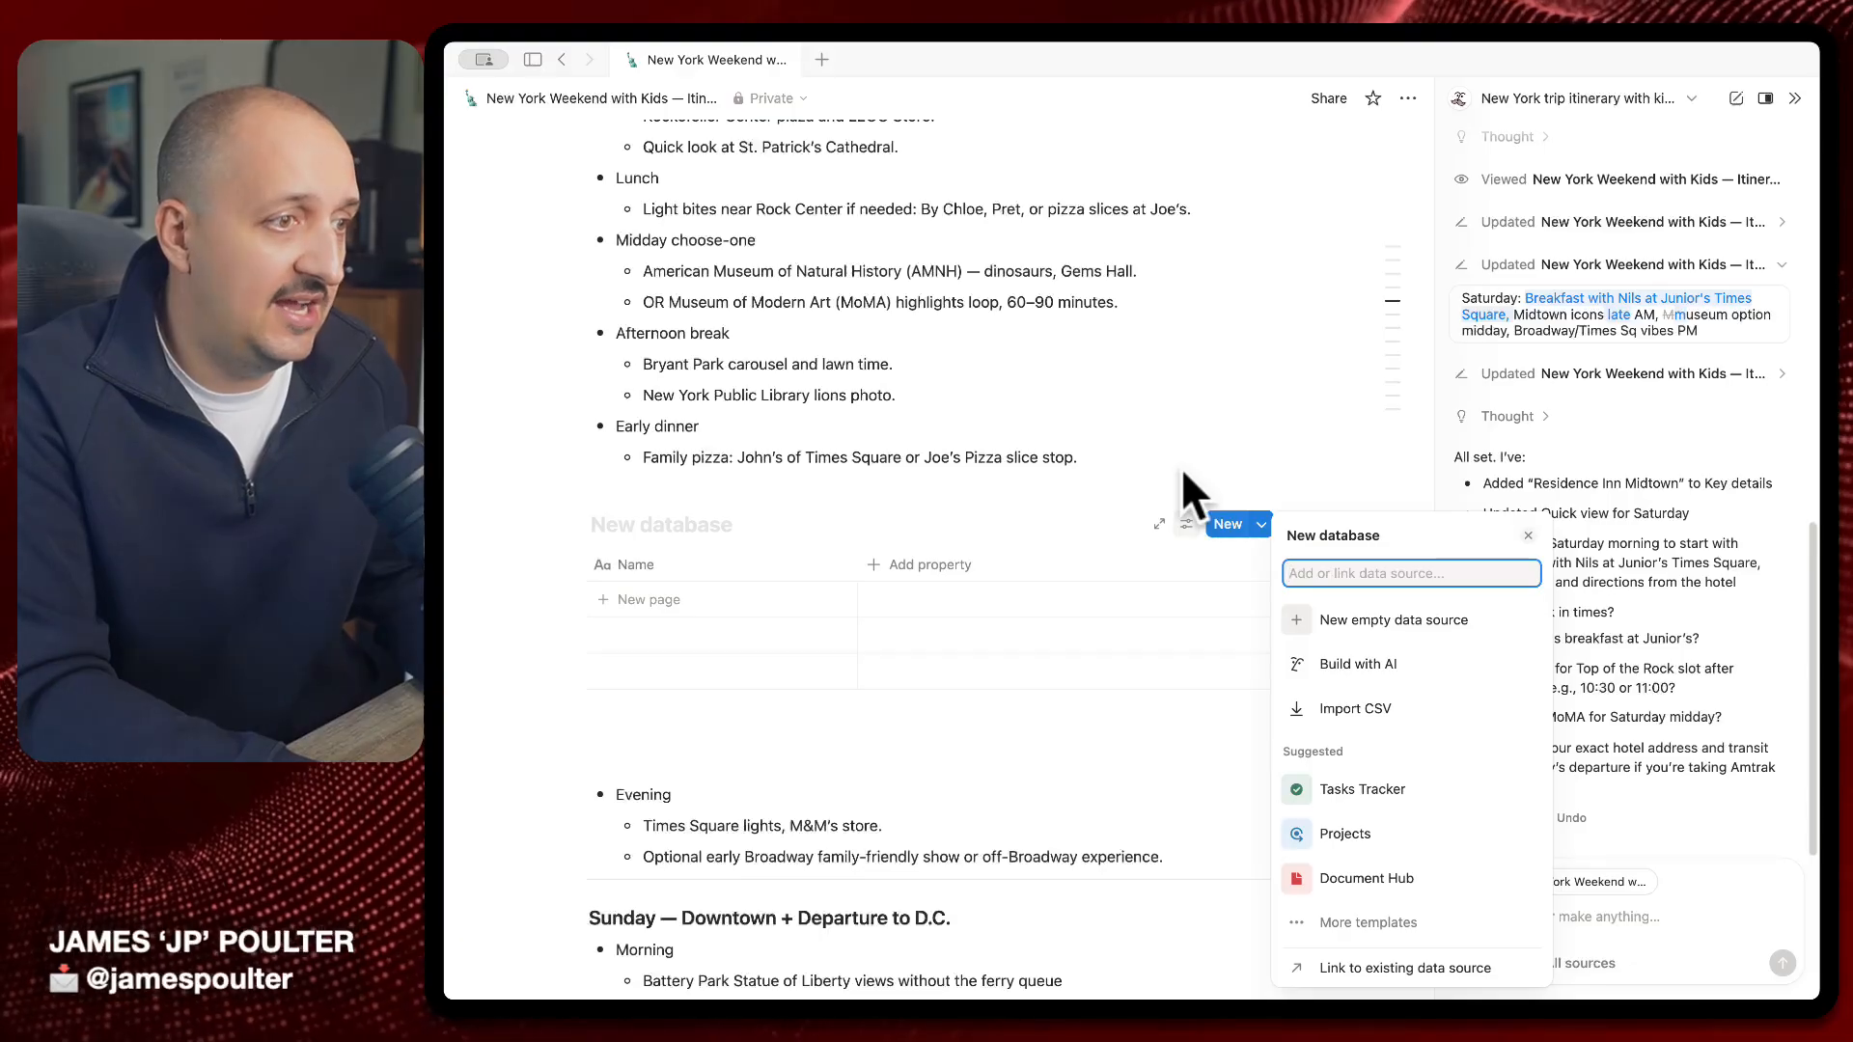
key(Escape)
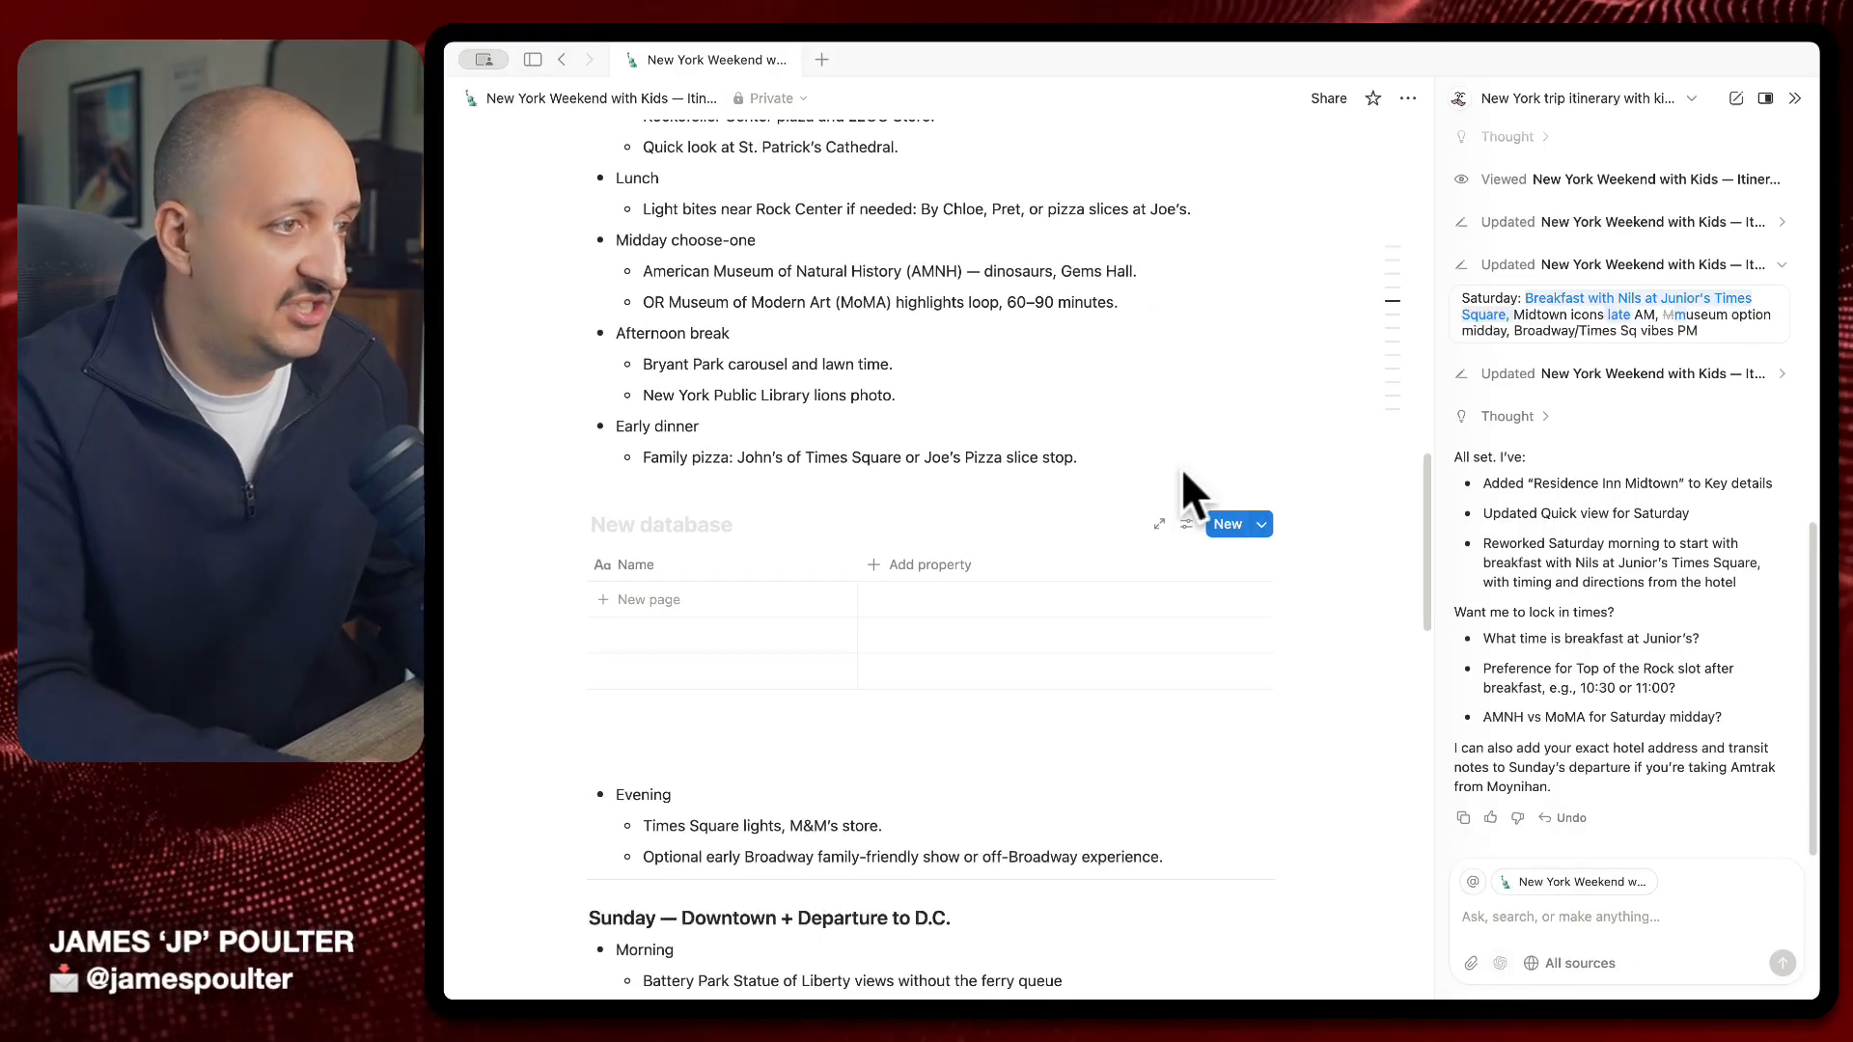
click(720, 567)
double_click(701, 600)
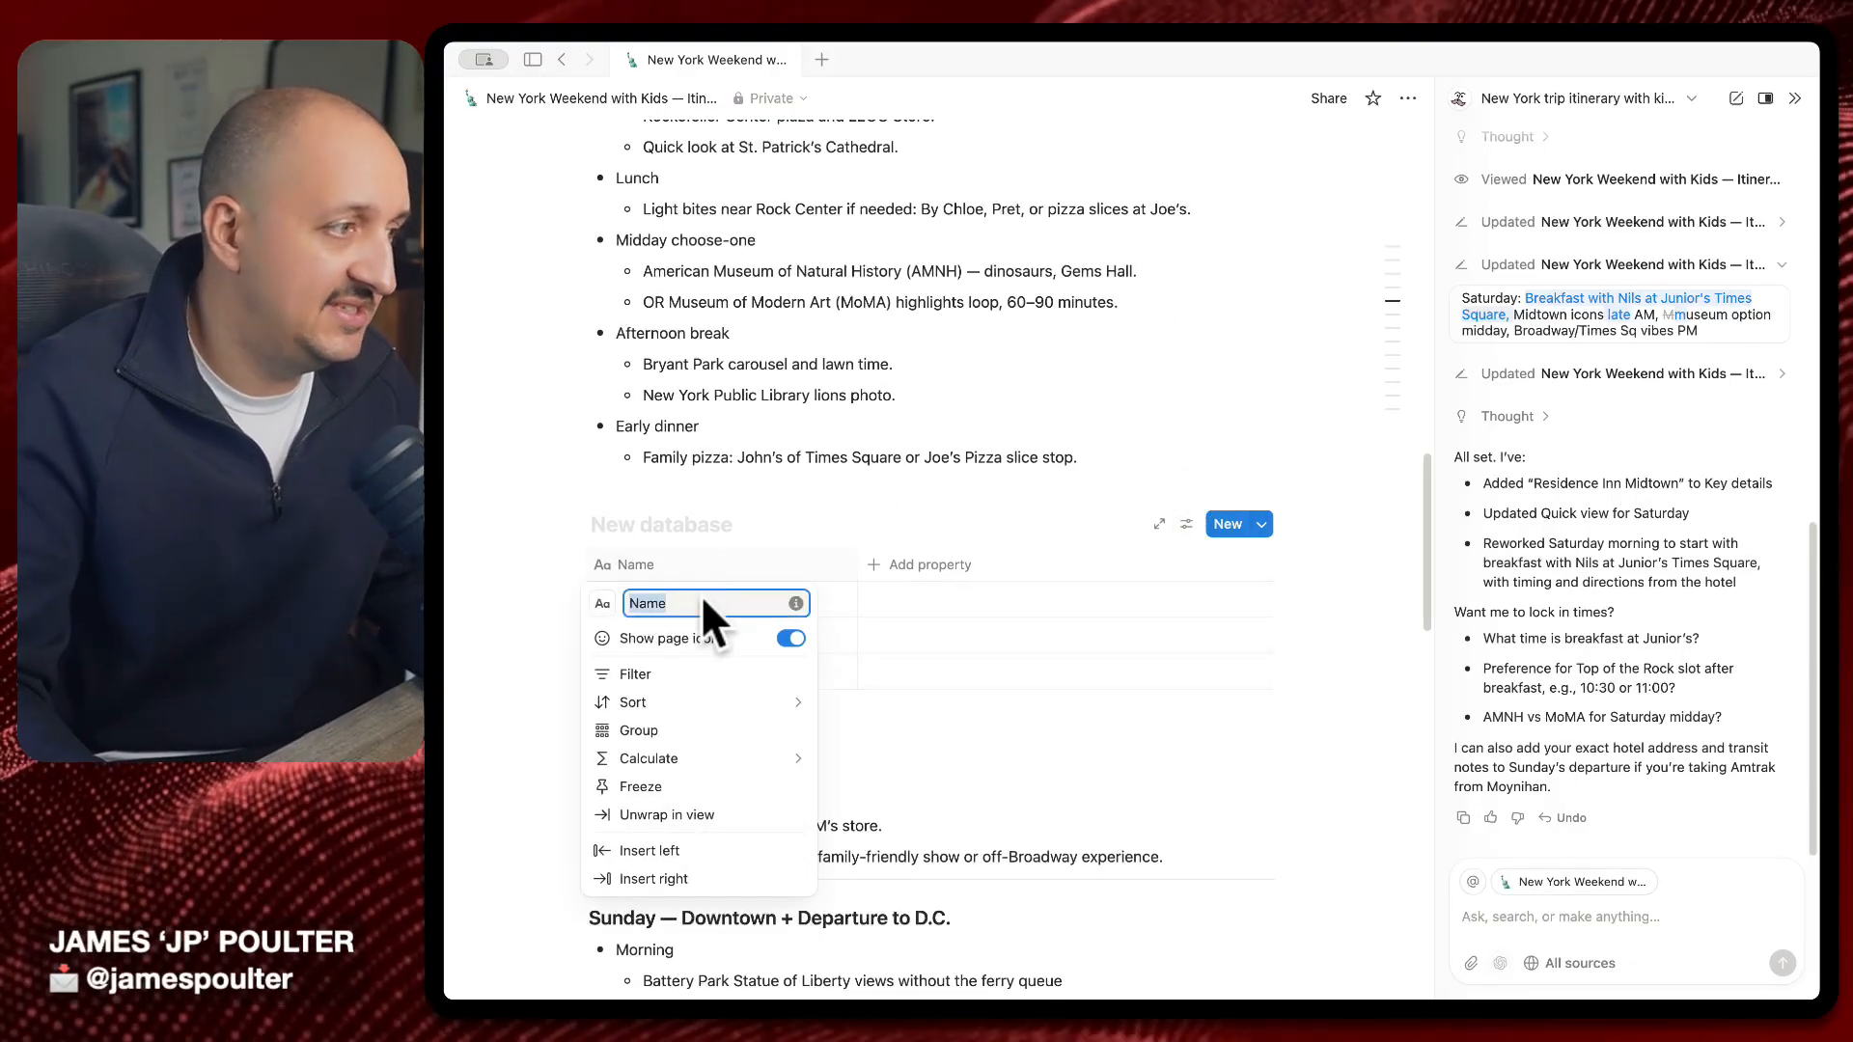
text(Plzz)
key(BackSpace)
key(BackSpace)
key(BackSpace)
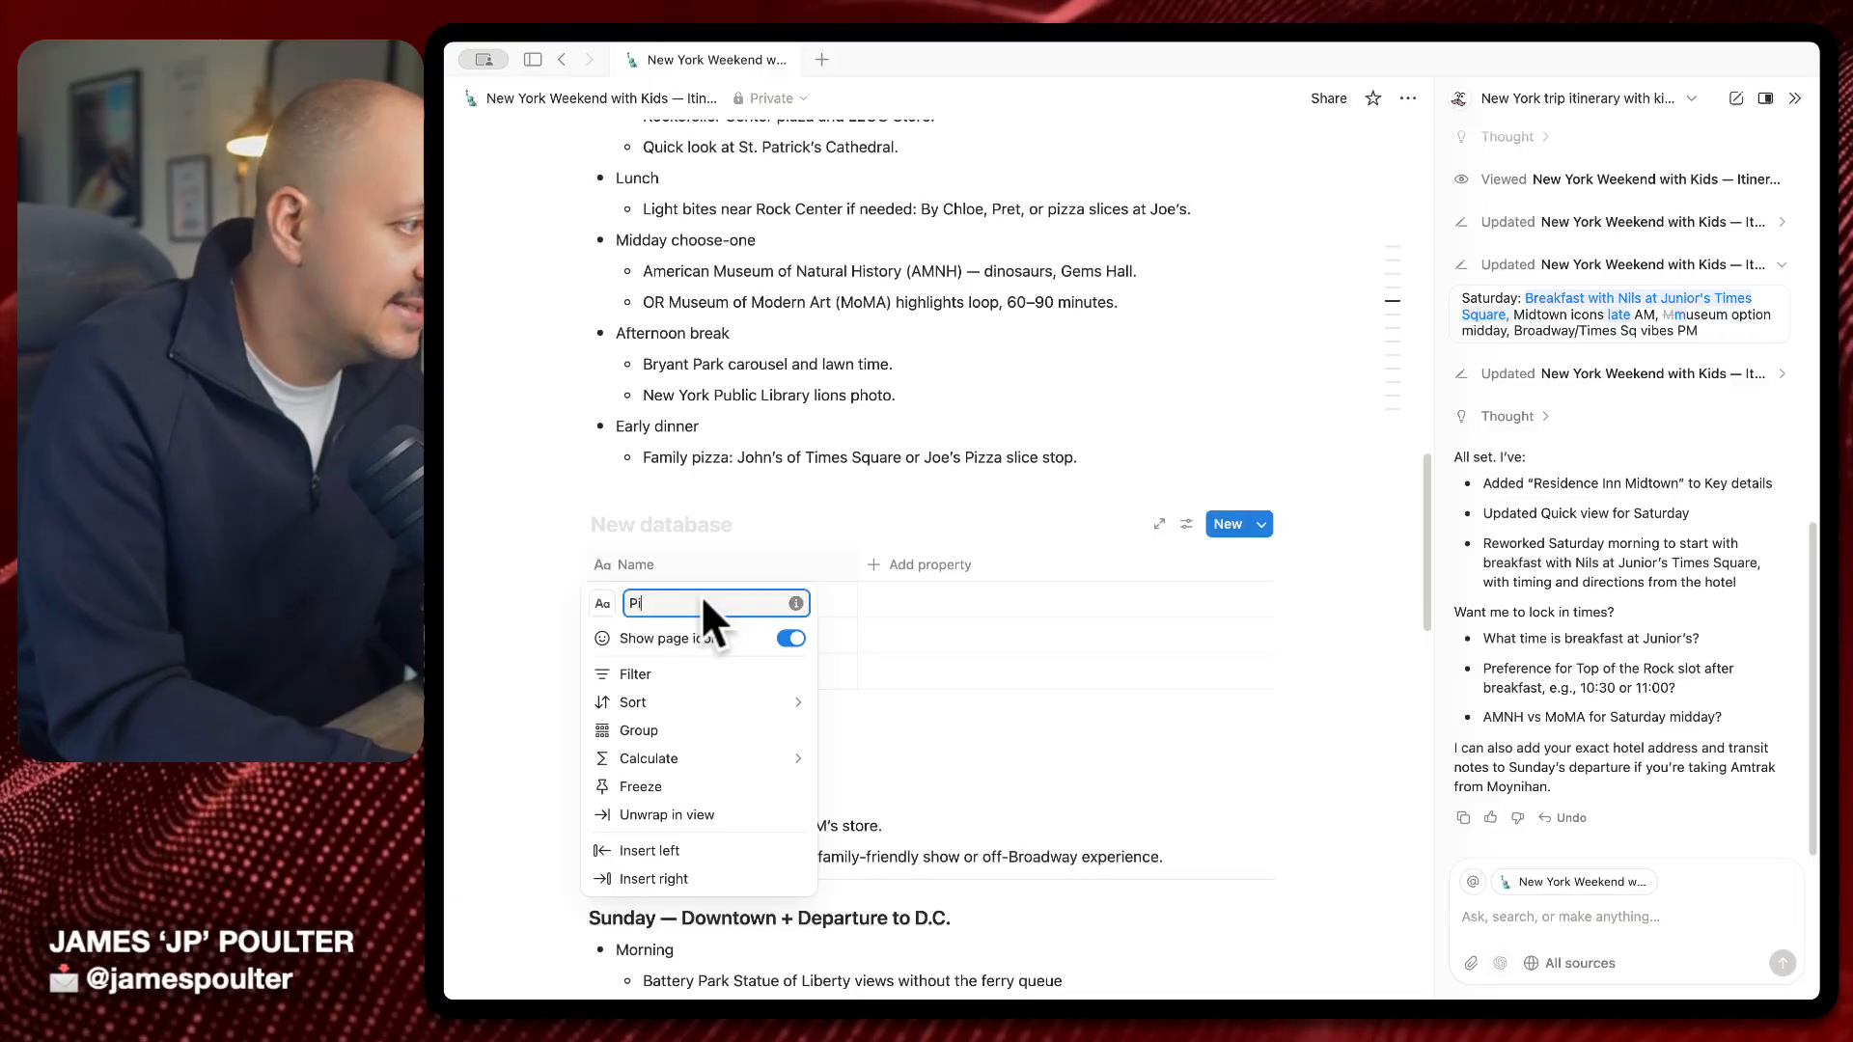
text(izza P)
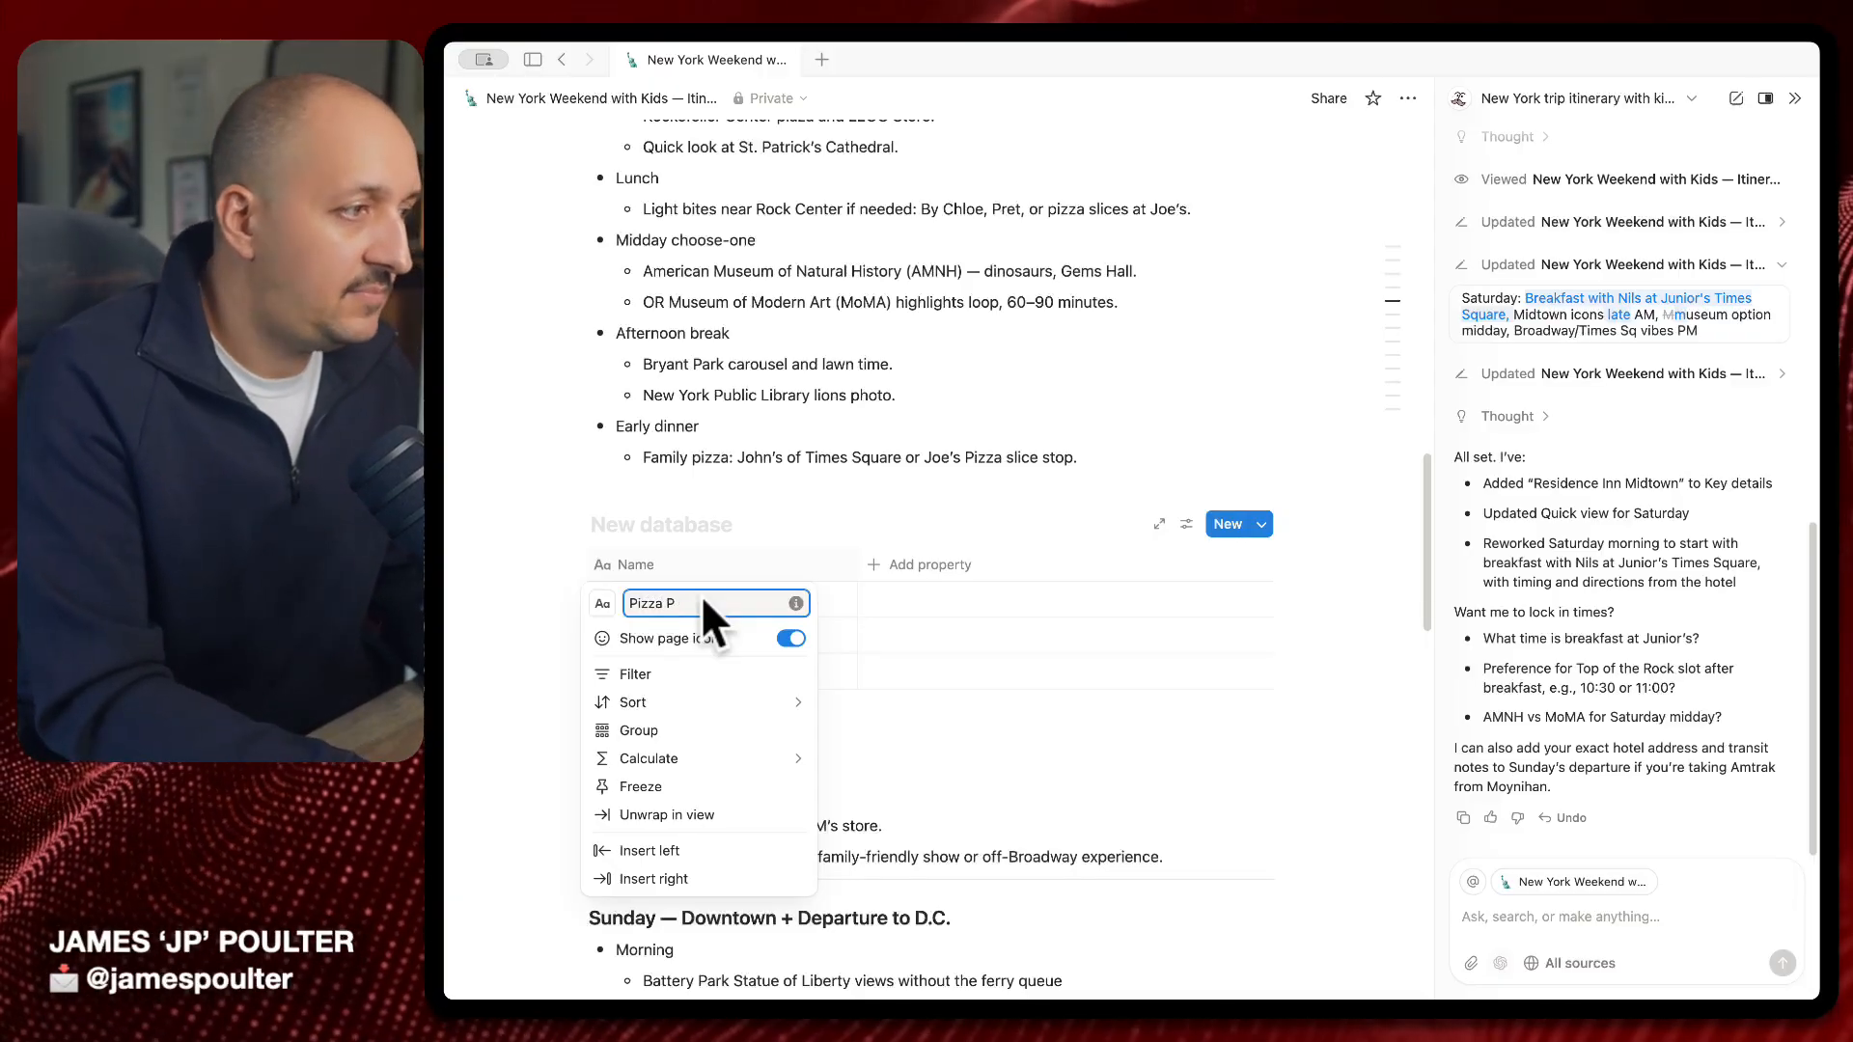
text(;ac)
text(ces)
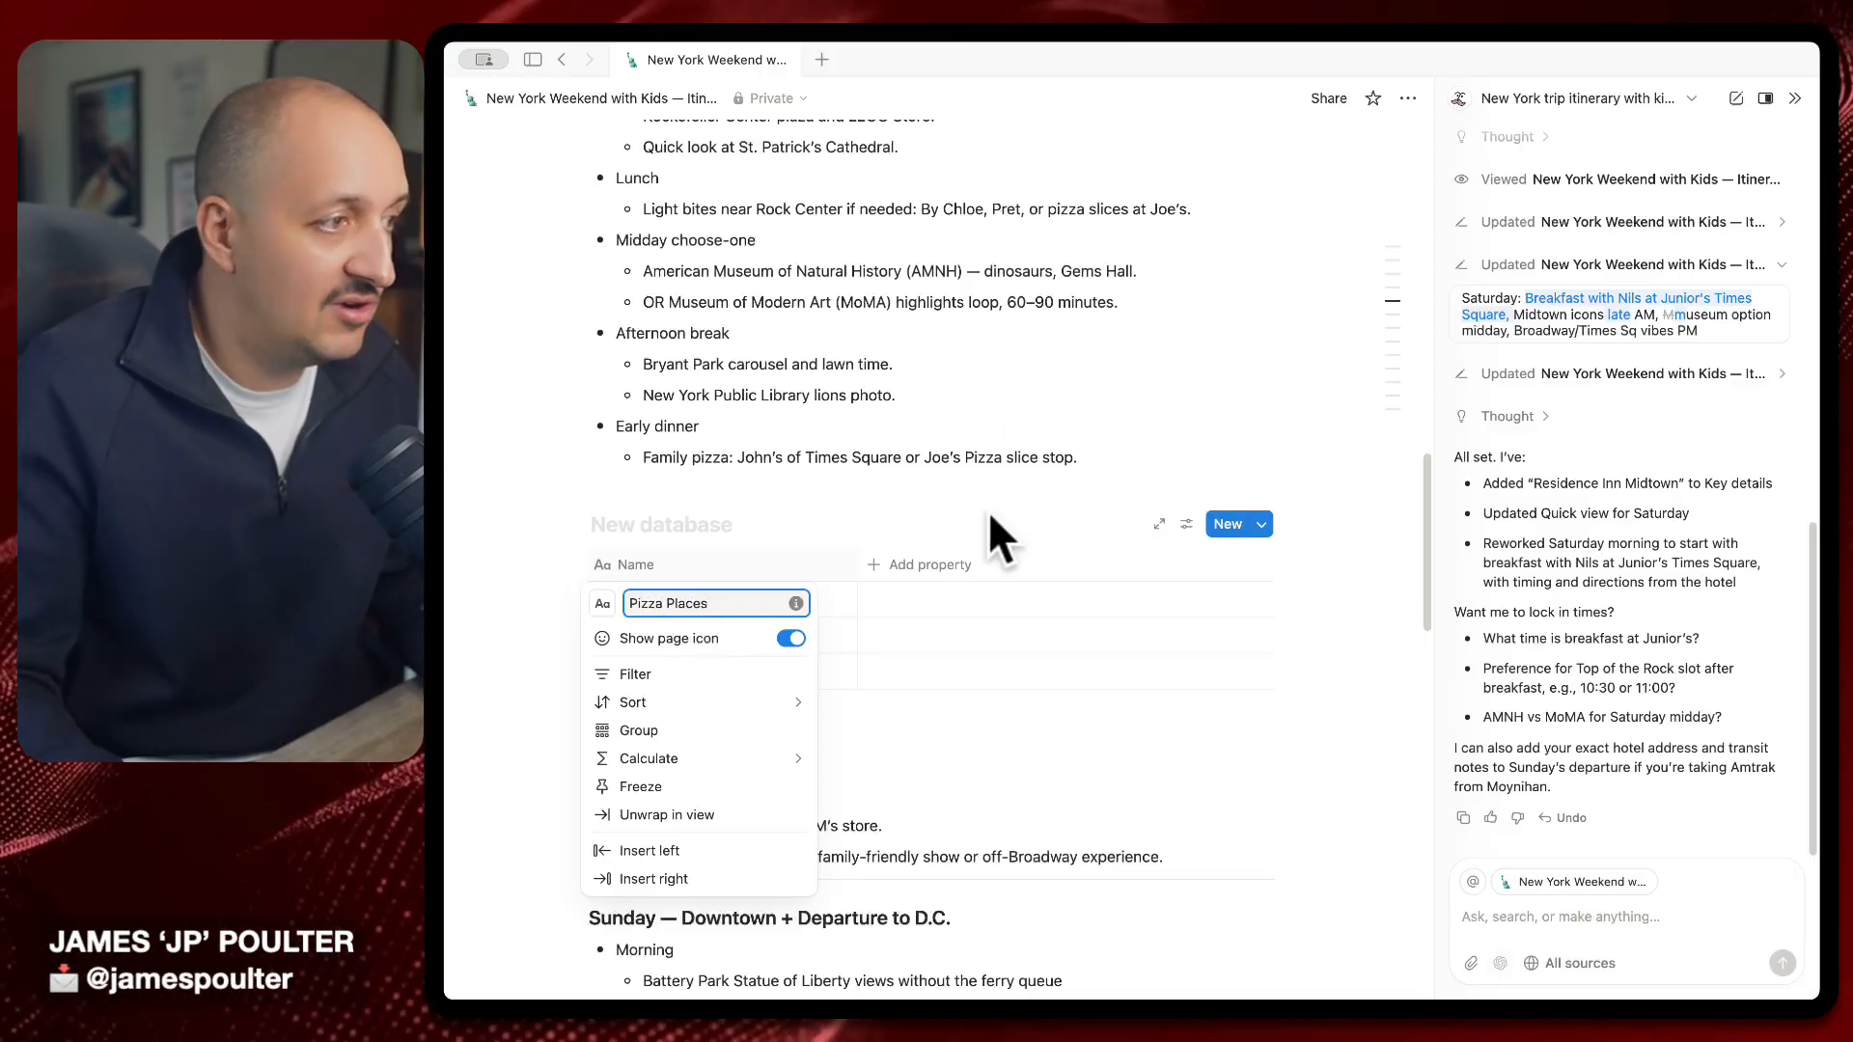
click(944, 564)
Add a Text column named address to the database
click(944, 563)
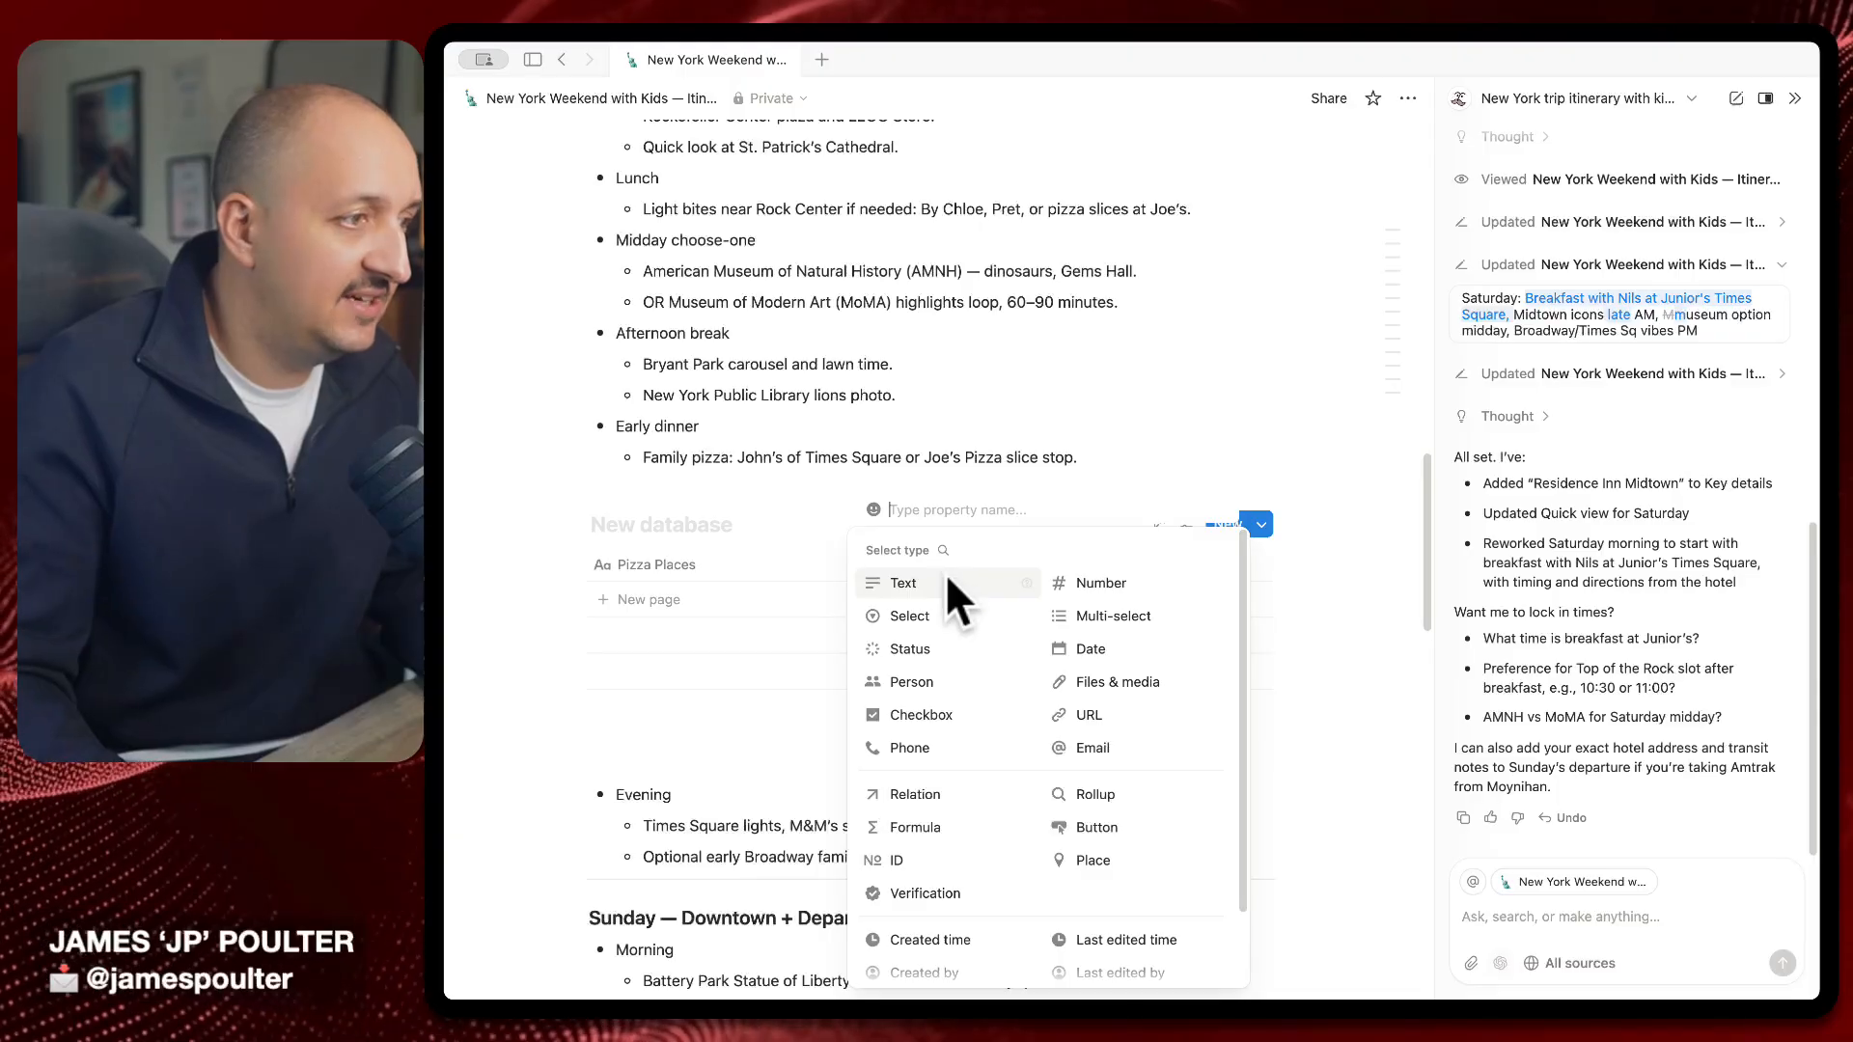
click(946, 572)
click(946, 561)
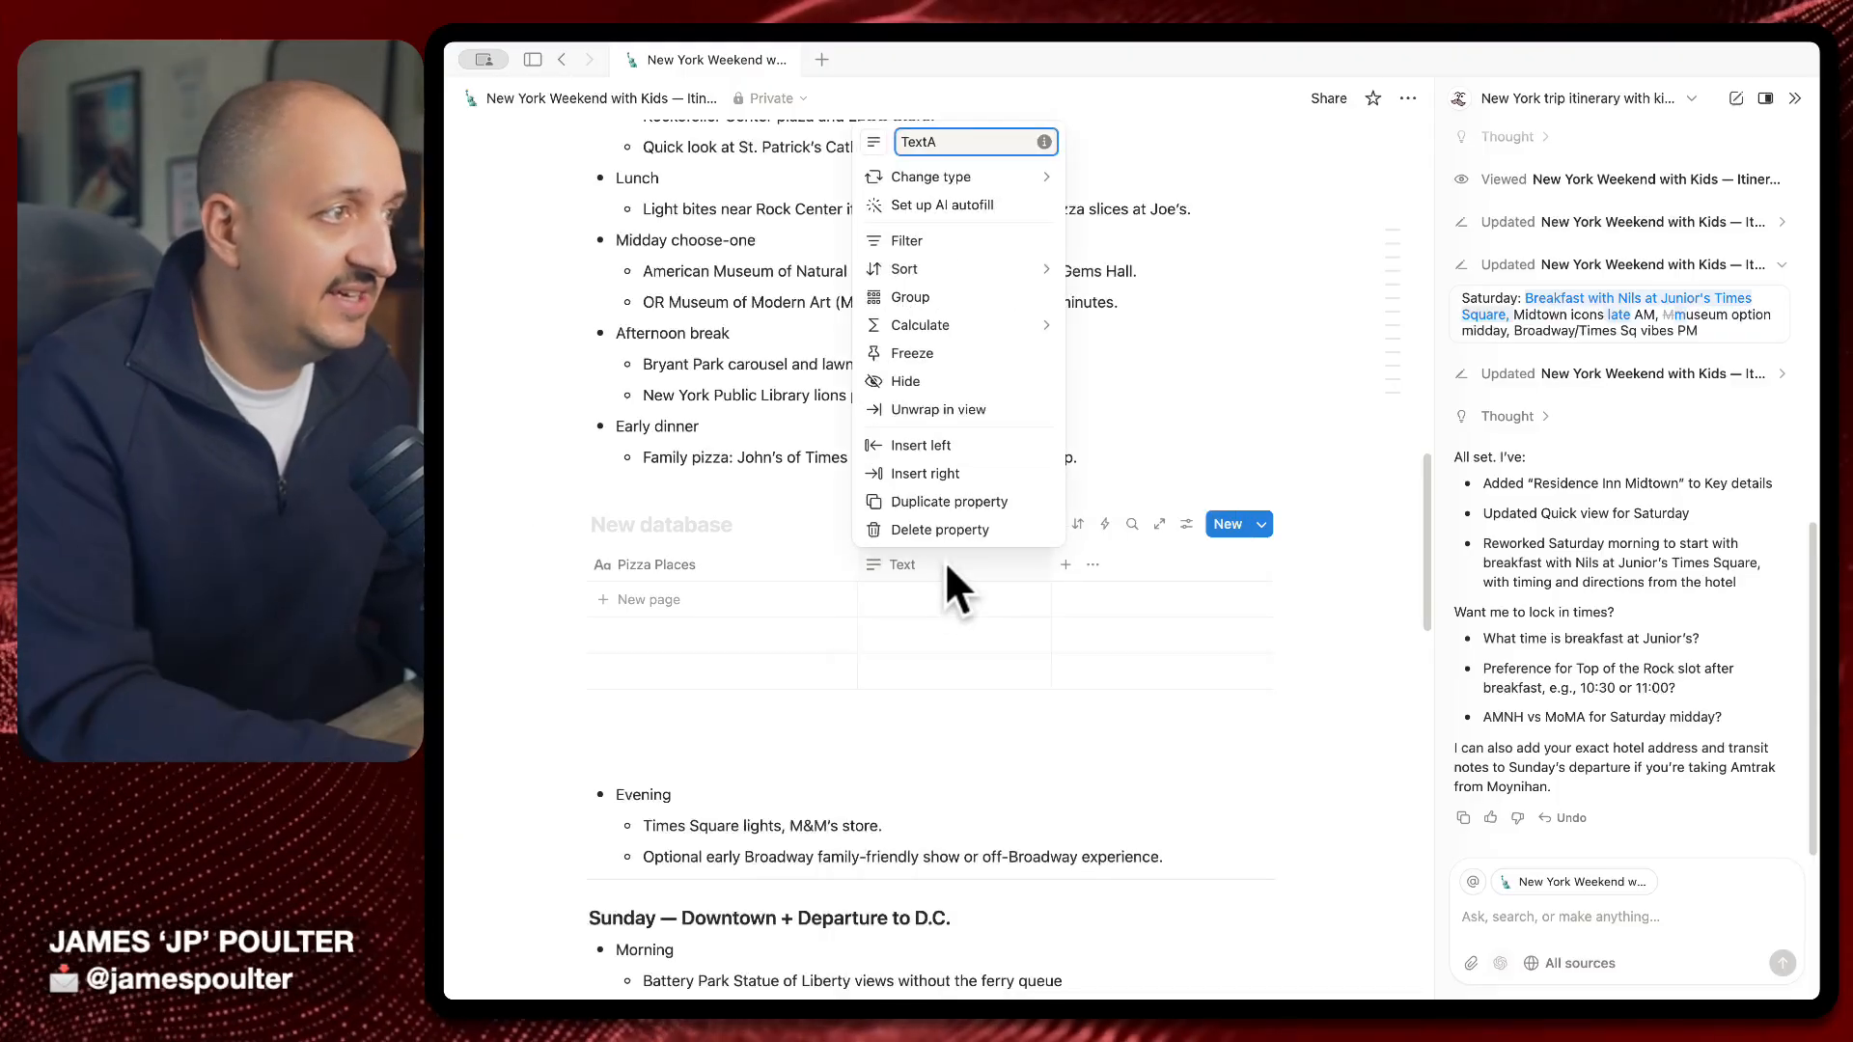
key(BackSpace)
key(BackSpace)
key(BackSpace)
key(BackSpace)
text(adddress)
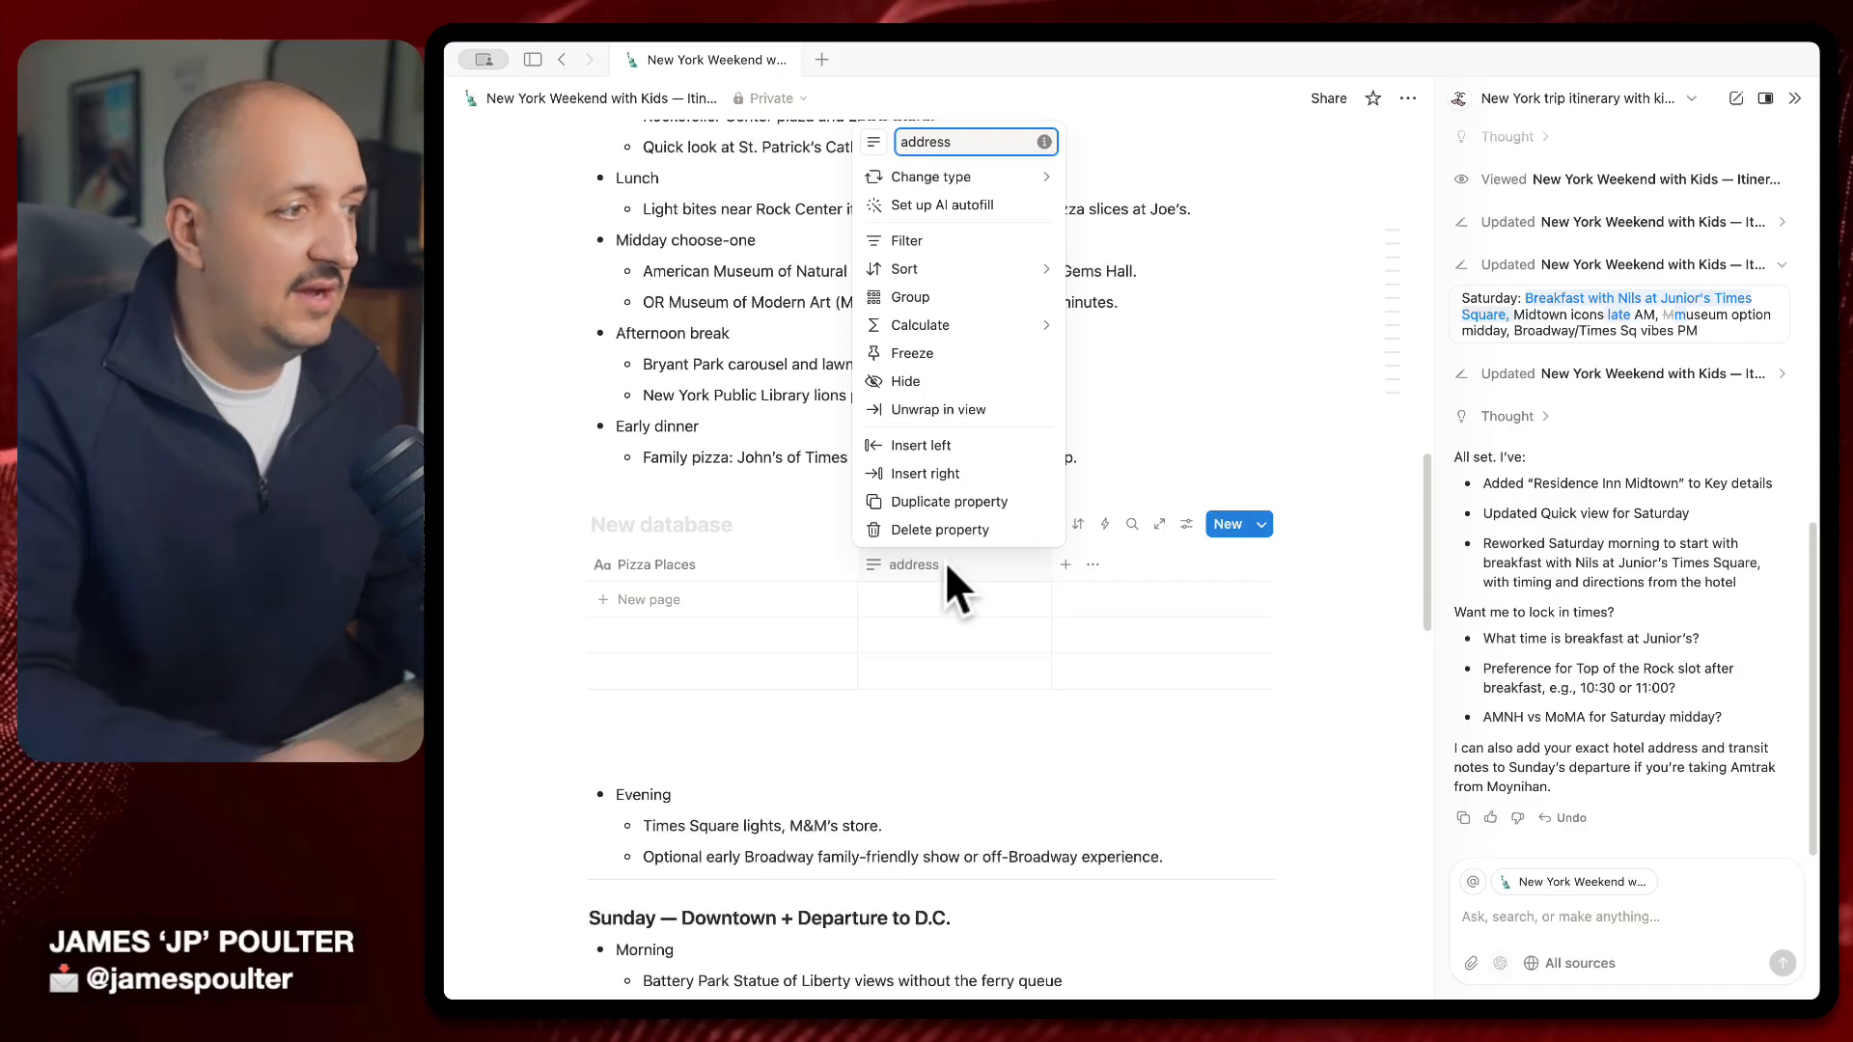
key(Return)
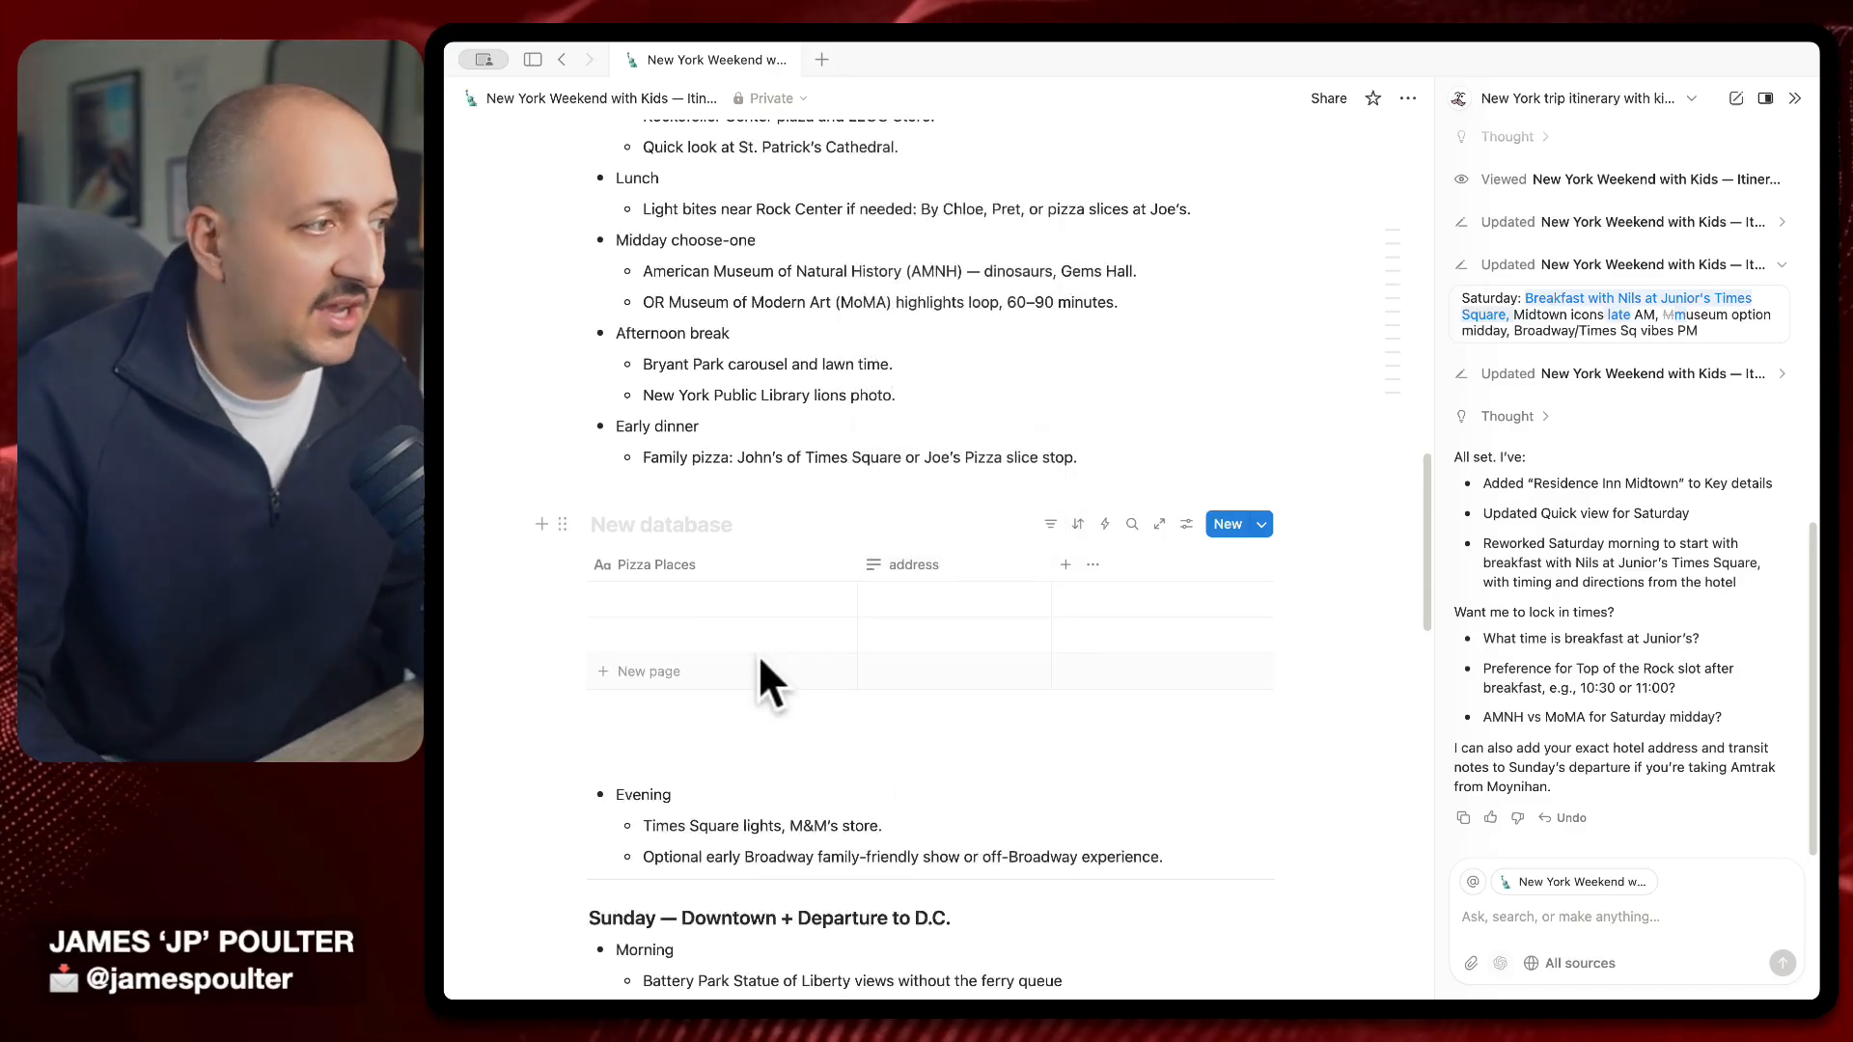
Add a row for Joe's Pizza with the address 5th Avenue
click(797, 608)
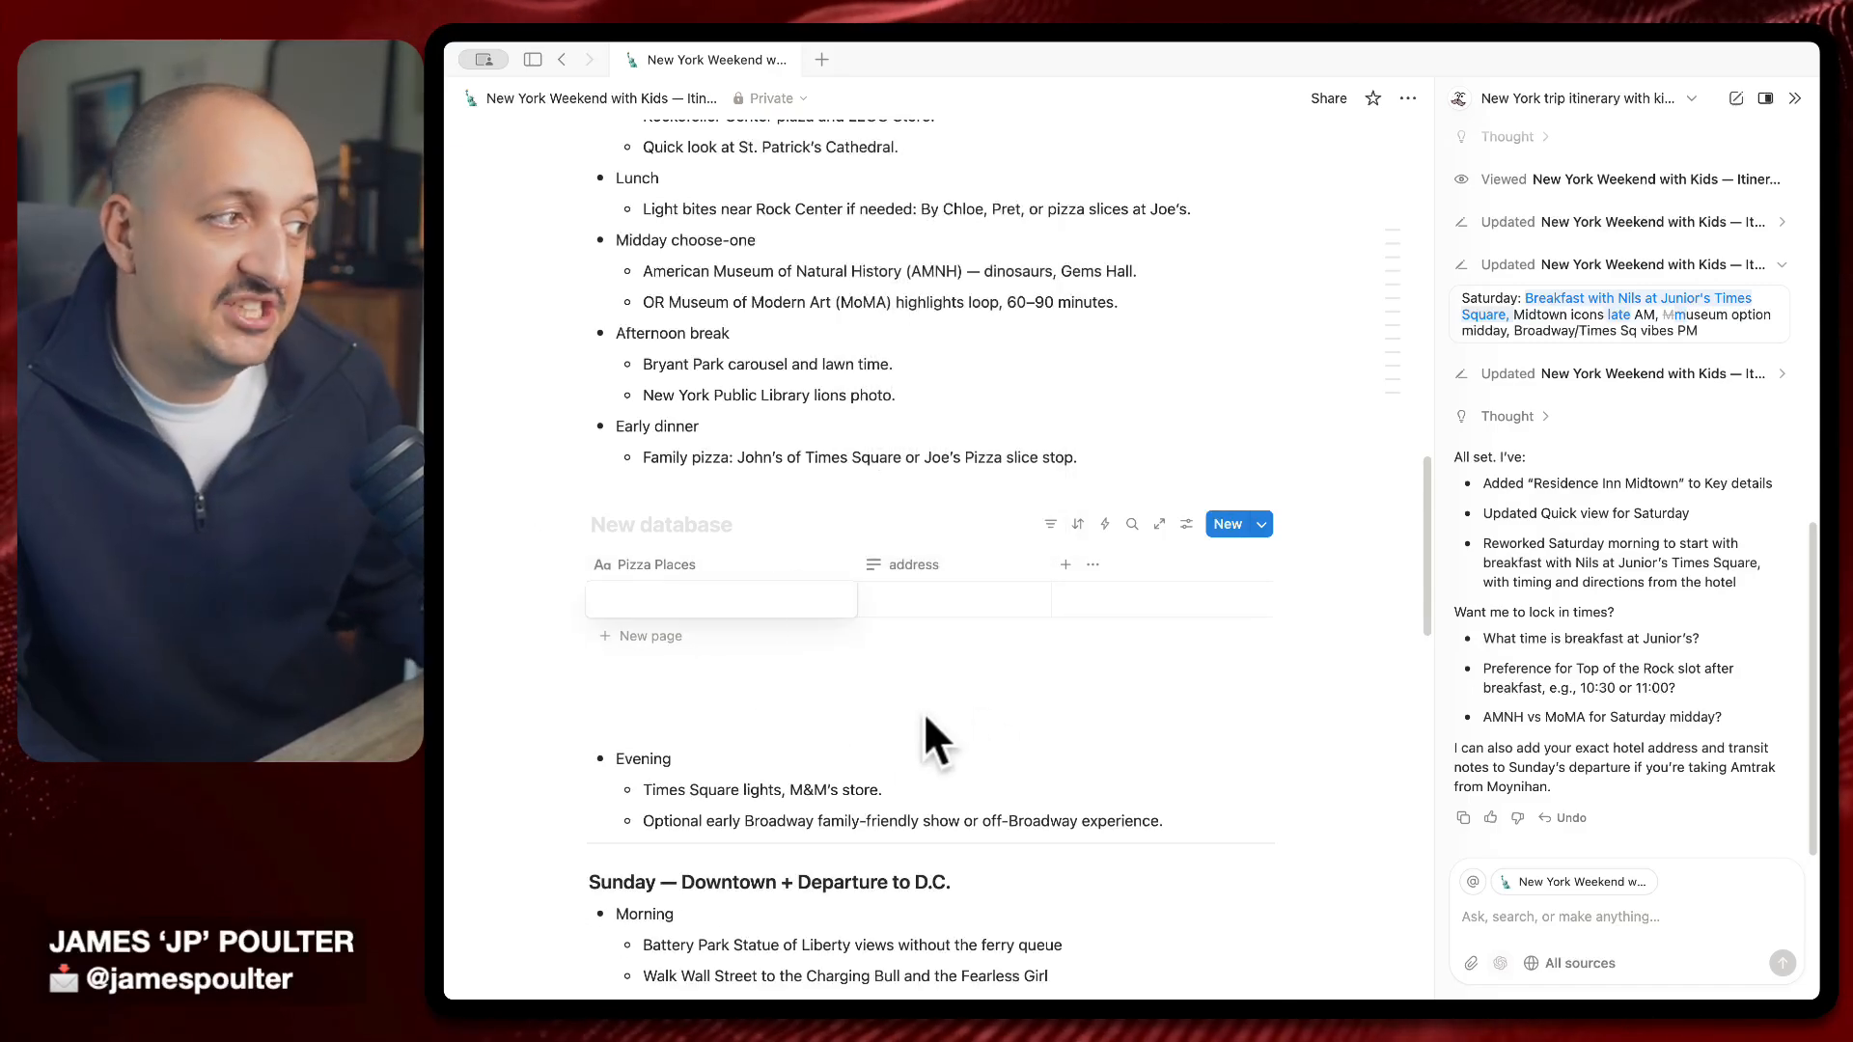
text(Joes)
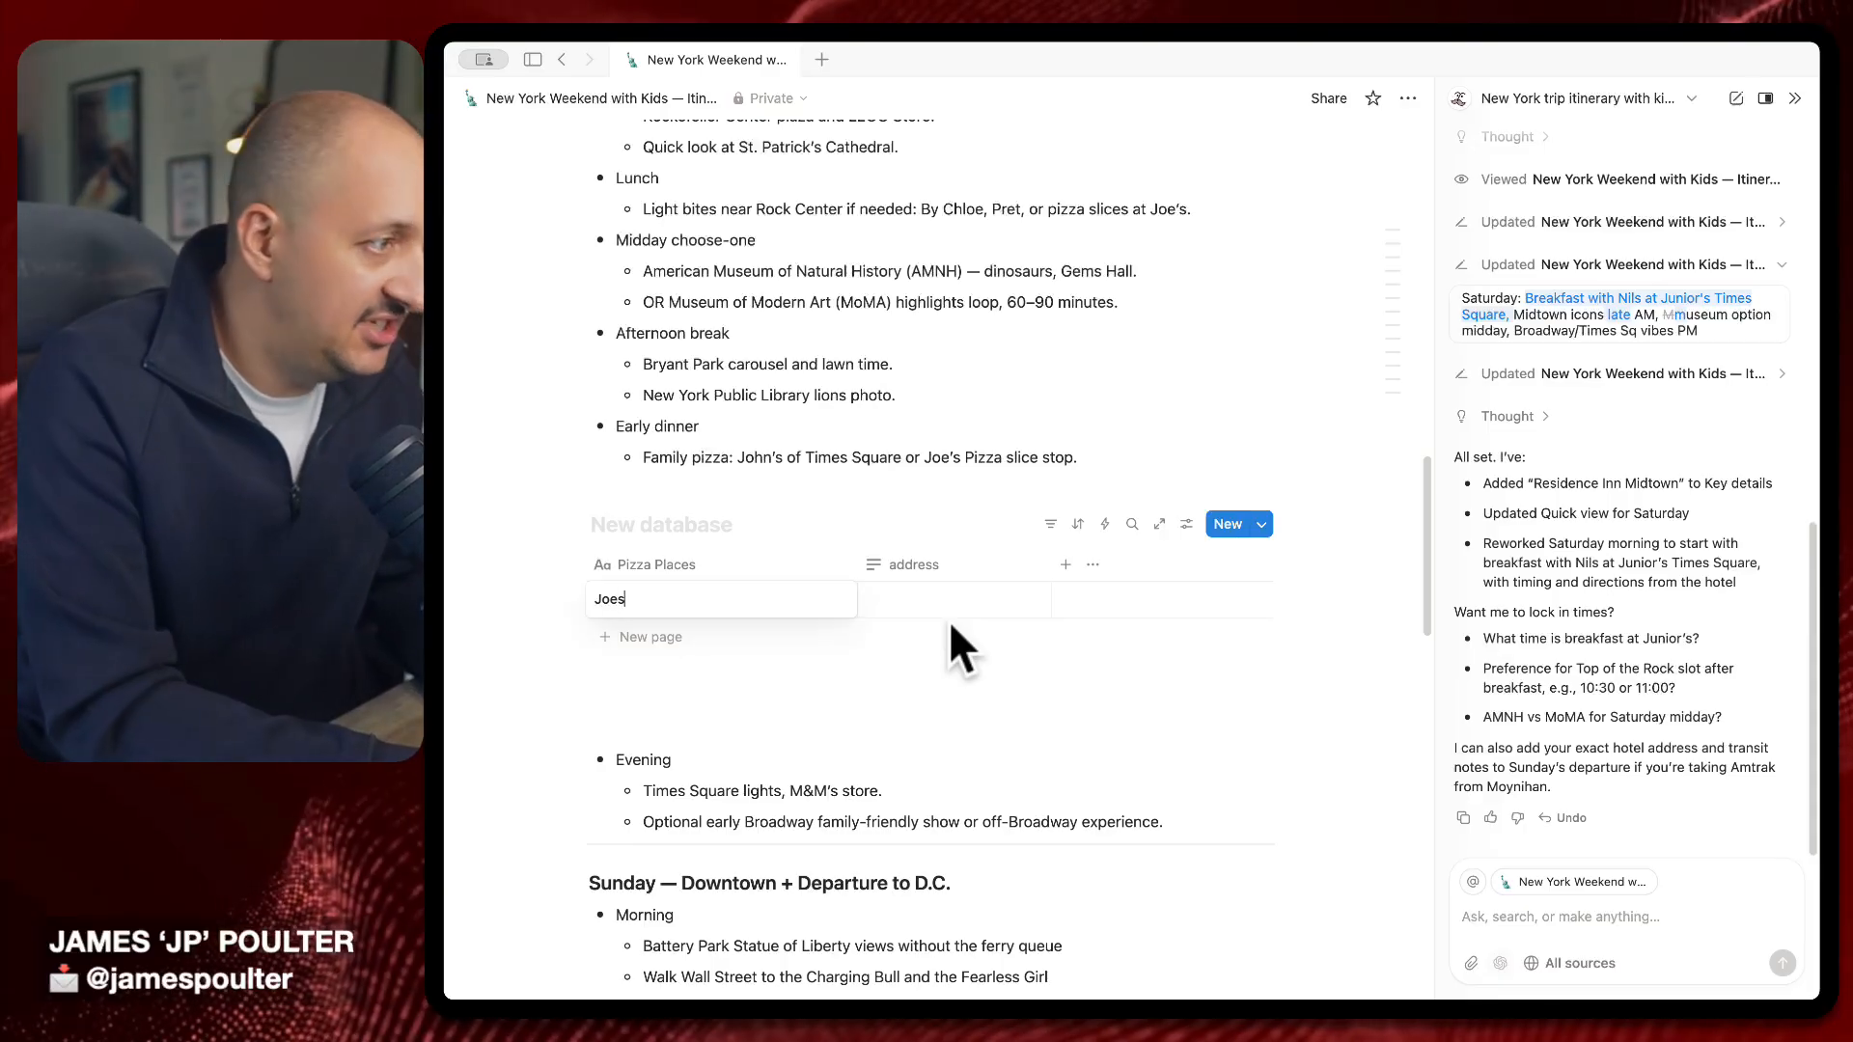
key(BackSpace)
text('s Piz)
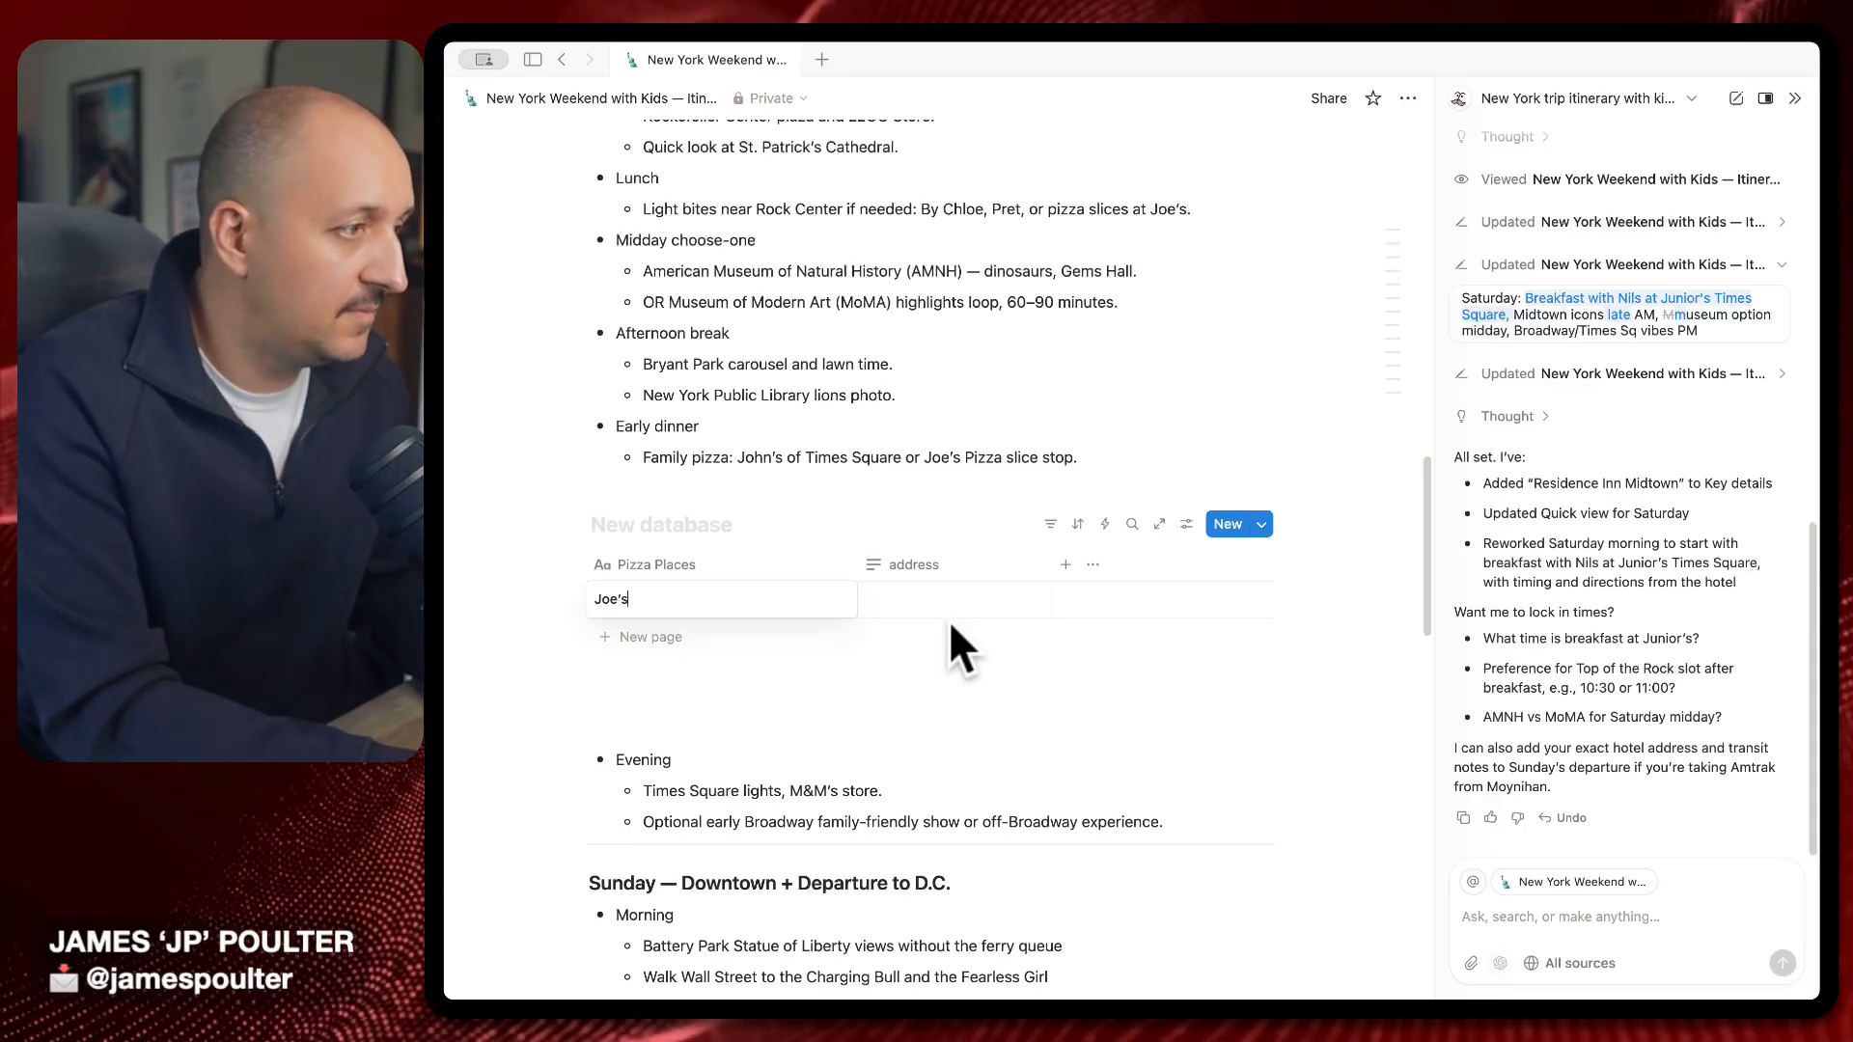
text(za)
key(Tab)
text(5)
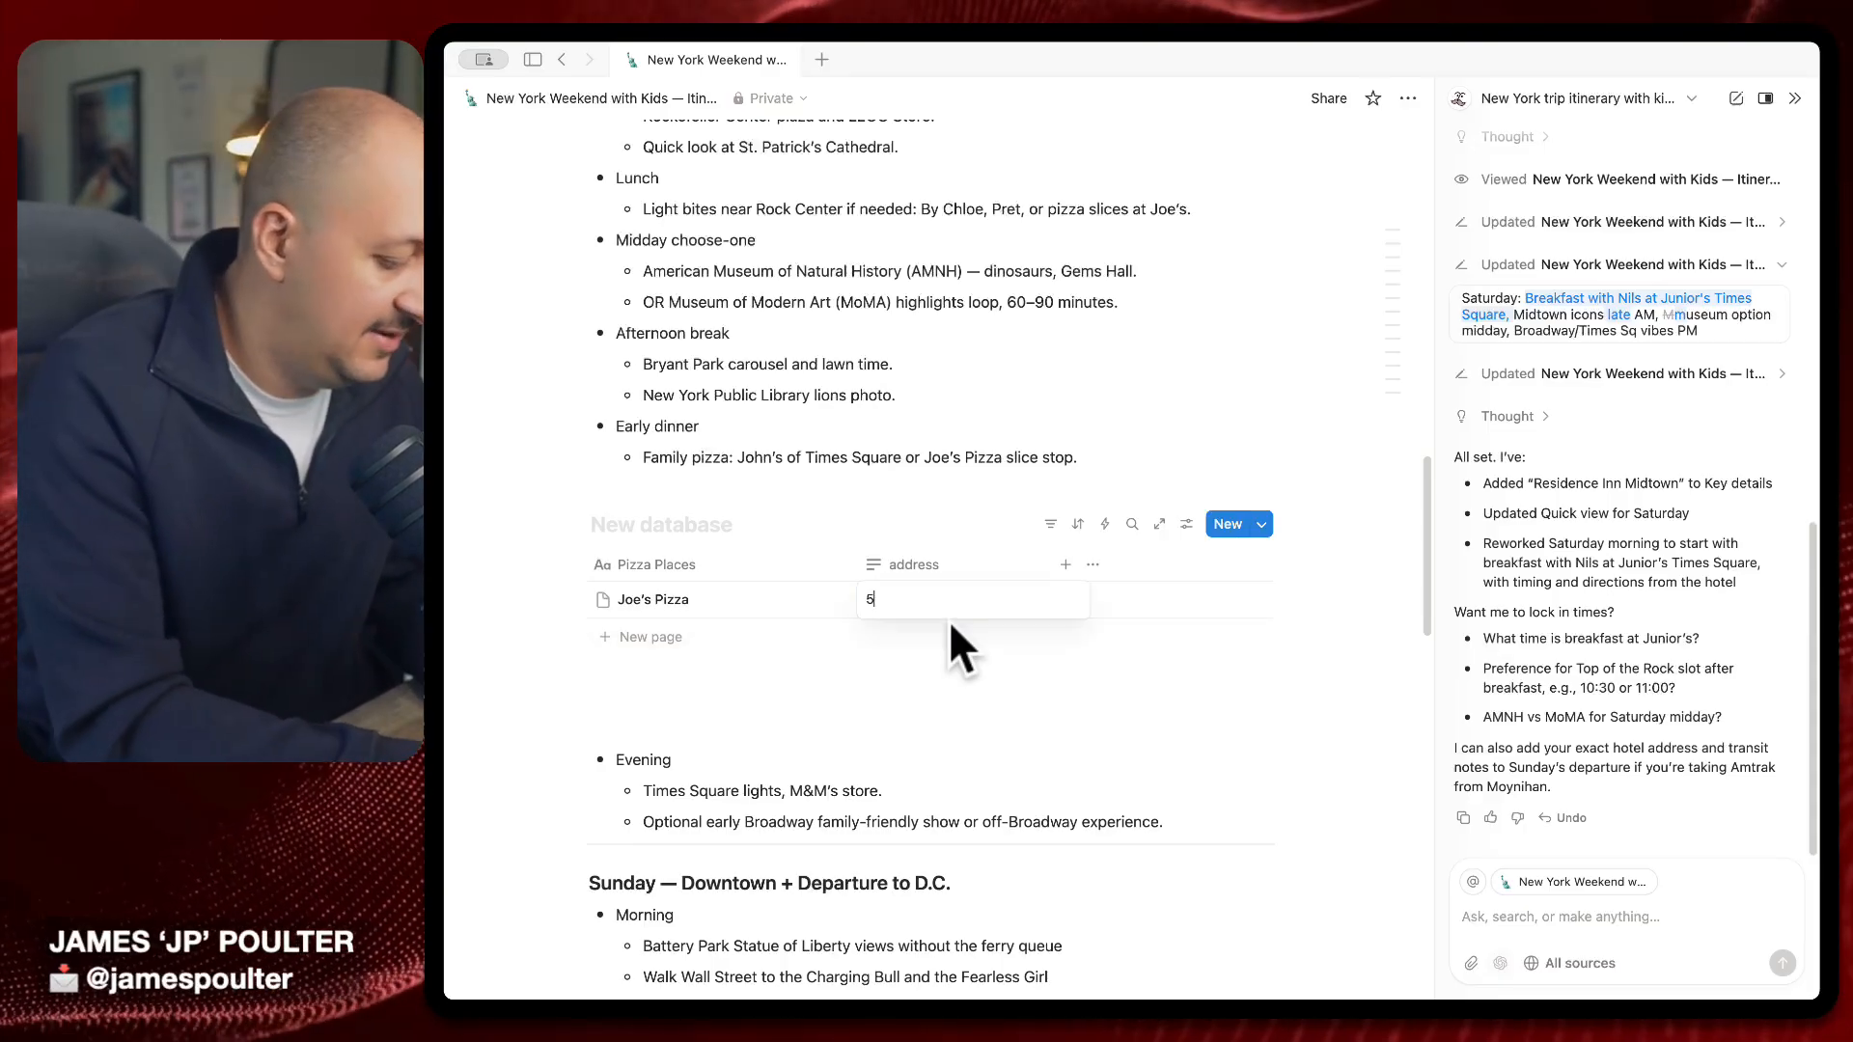
text(th Ave)
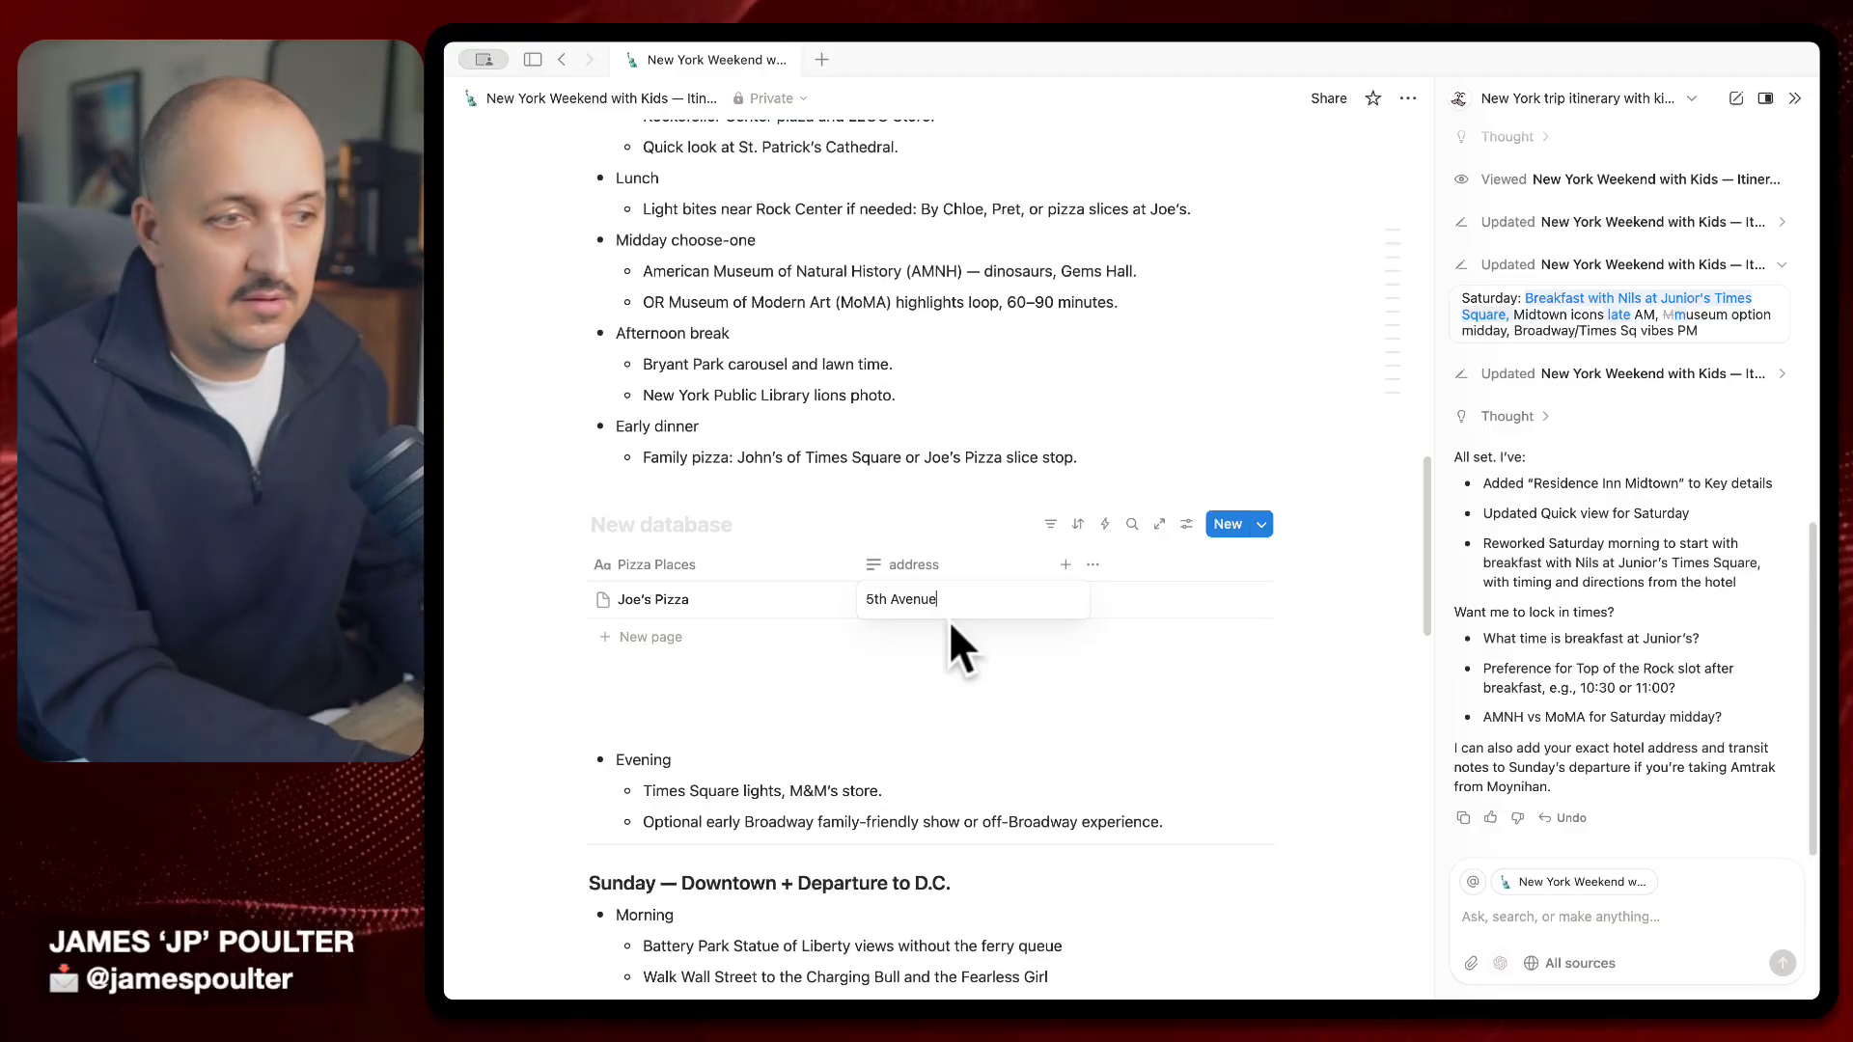
text(nue)
key(Return)
click(1046, 679)
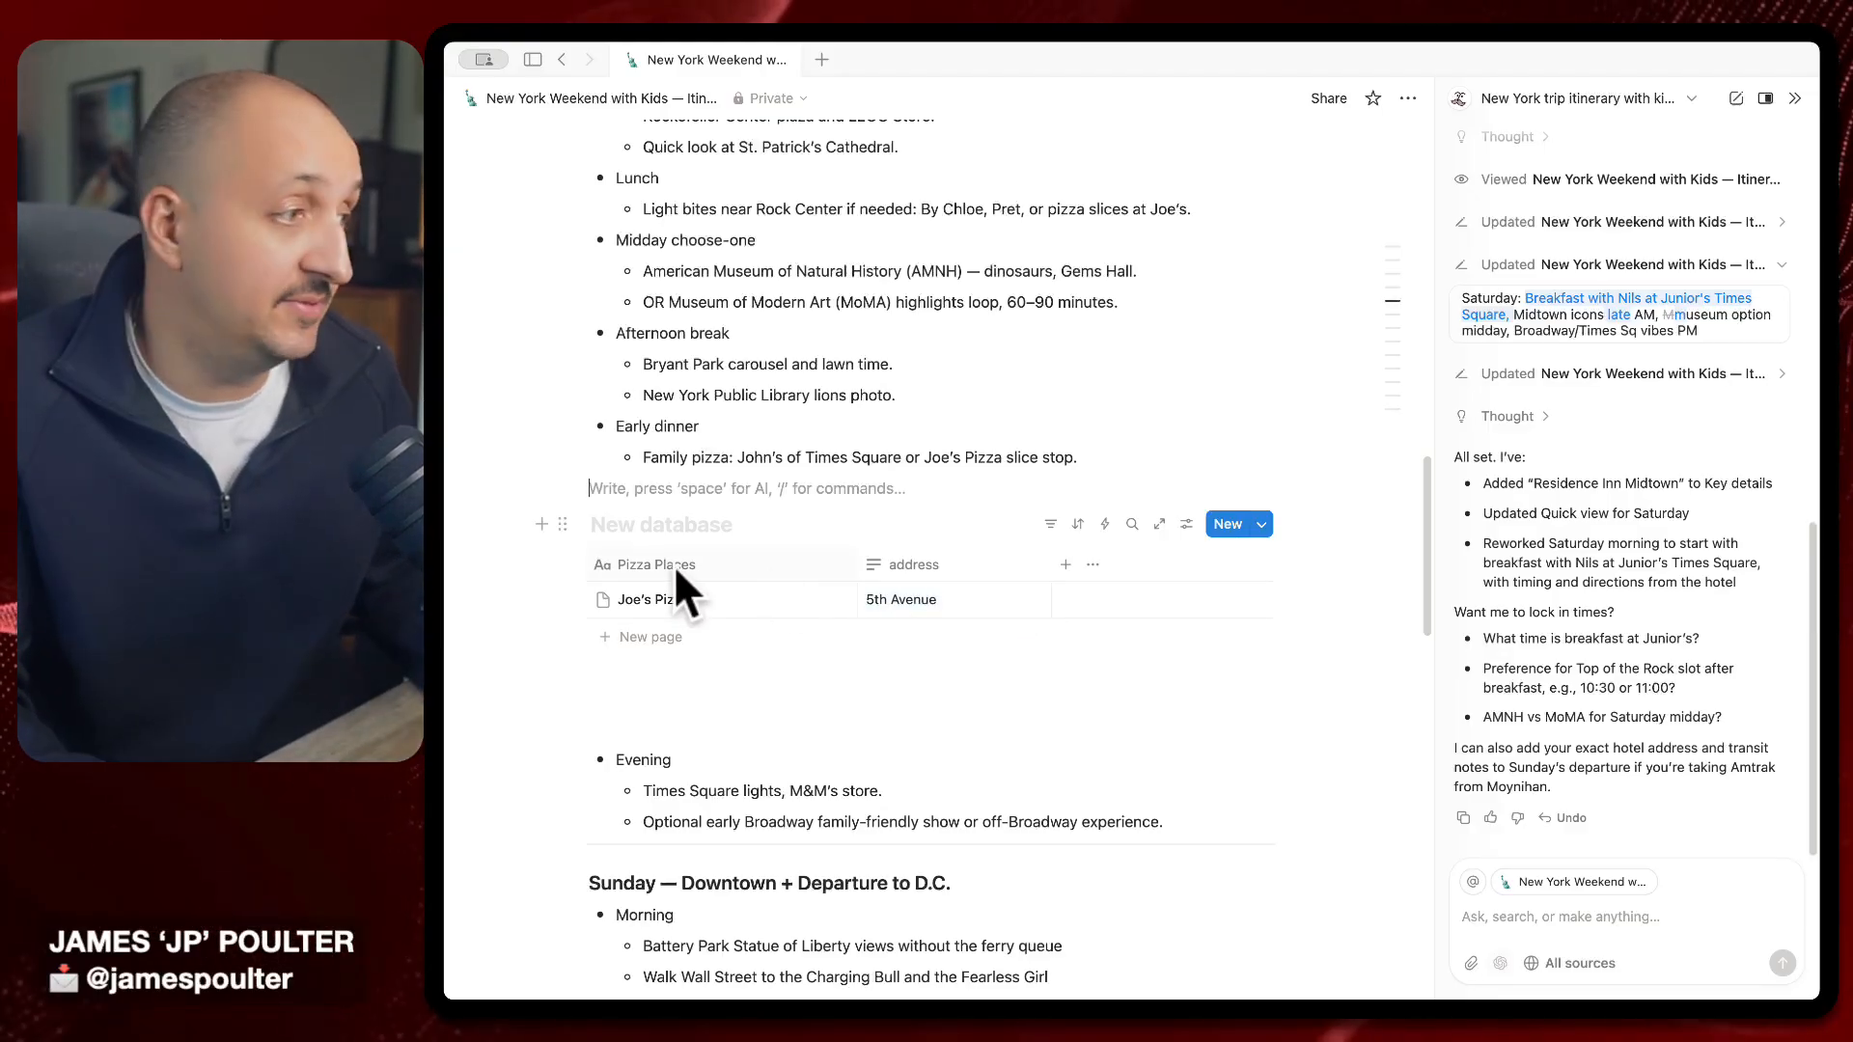
Delete the Pizza Places database block and confirm the deletion
click(566, 520)
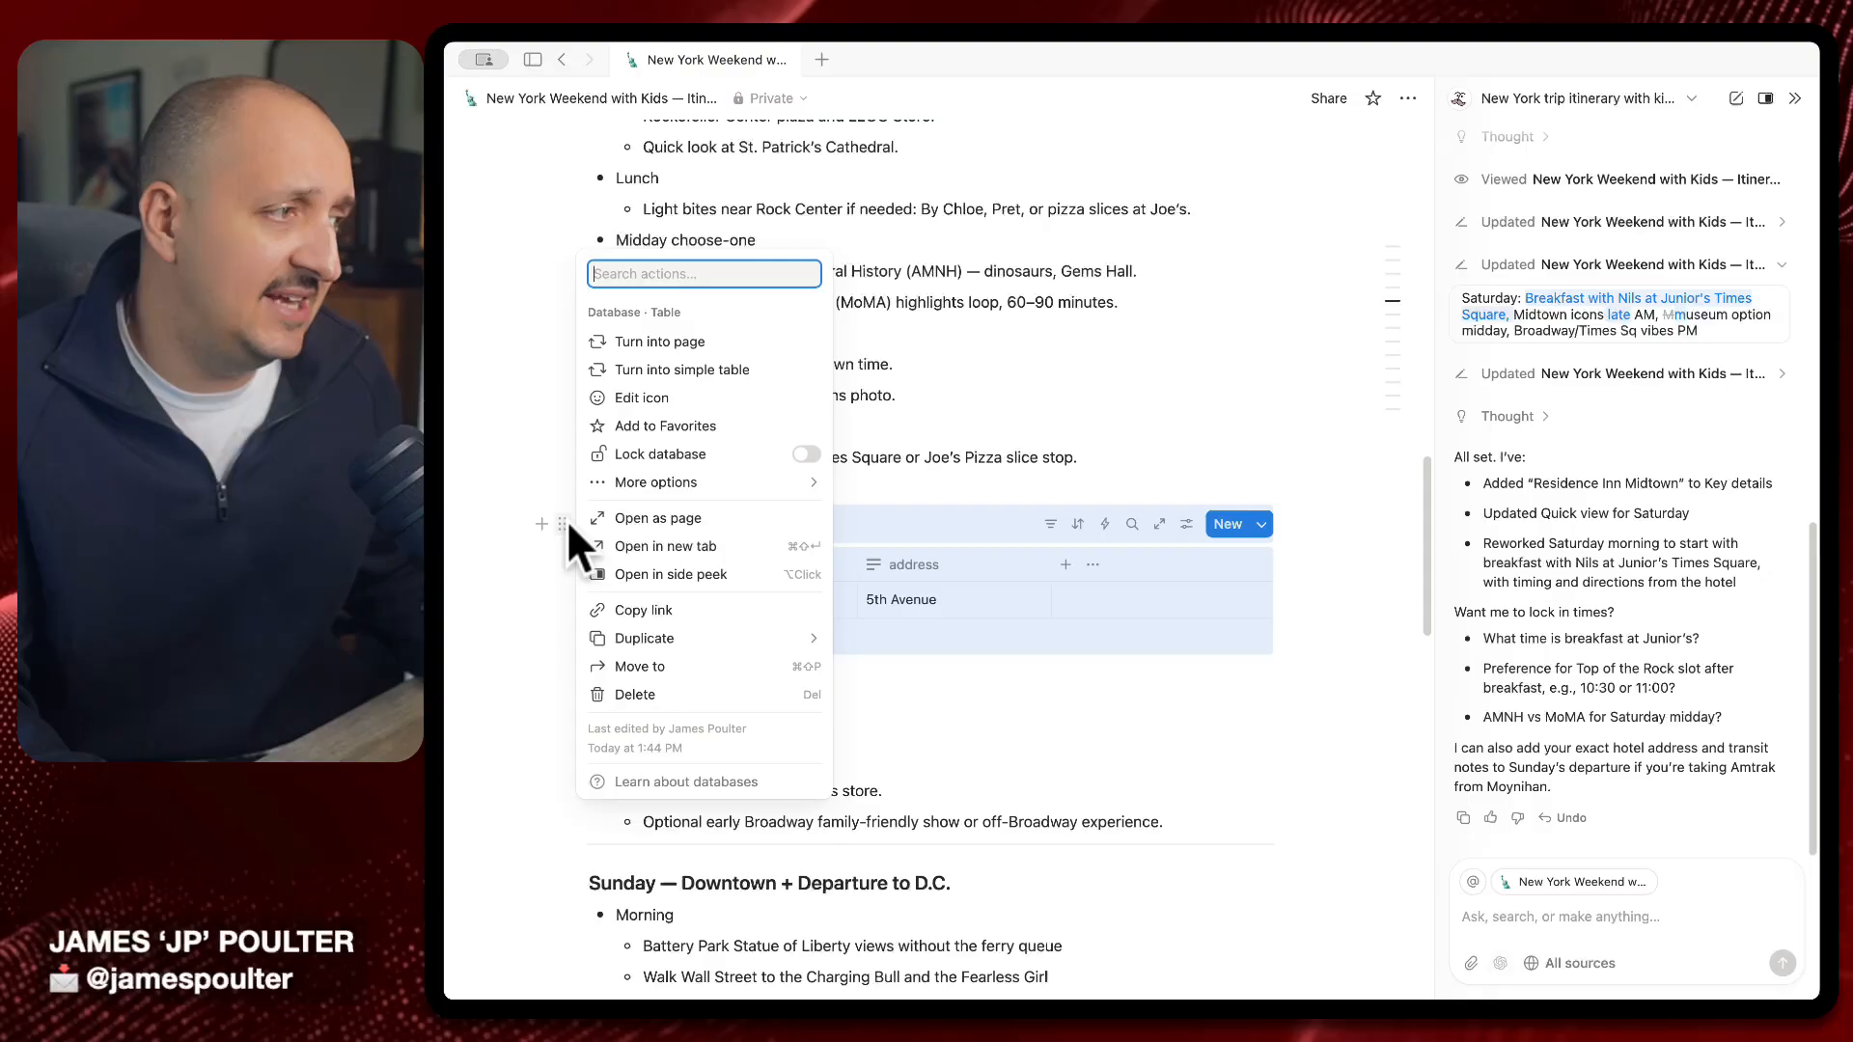
click(712, 695)
click(1062, 551)
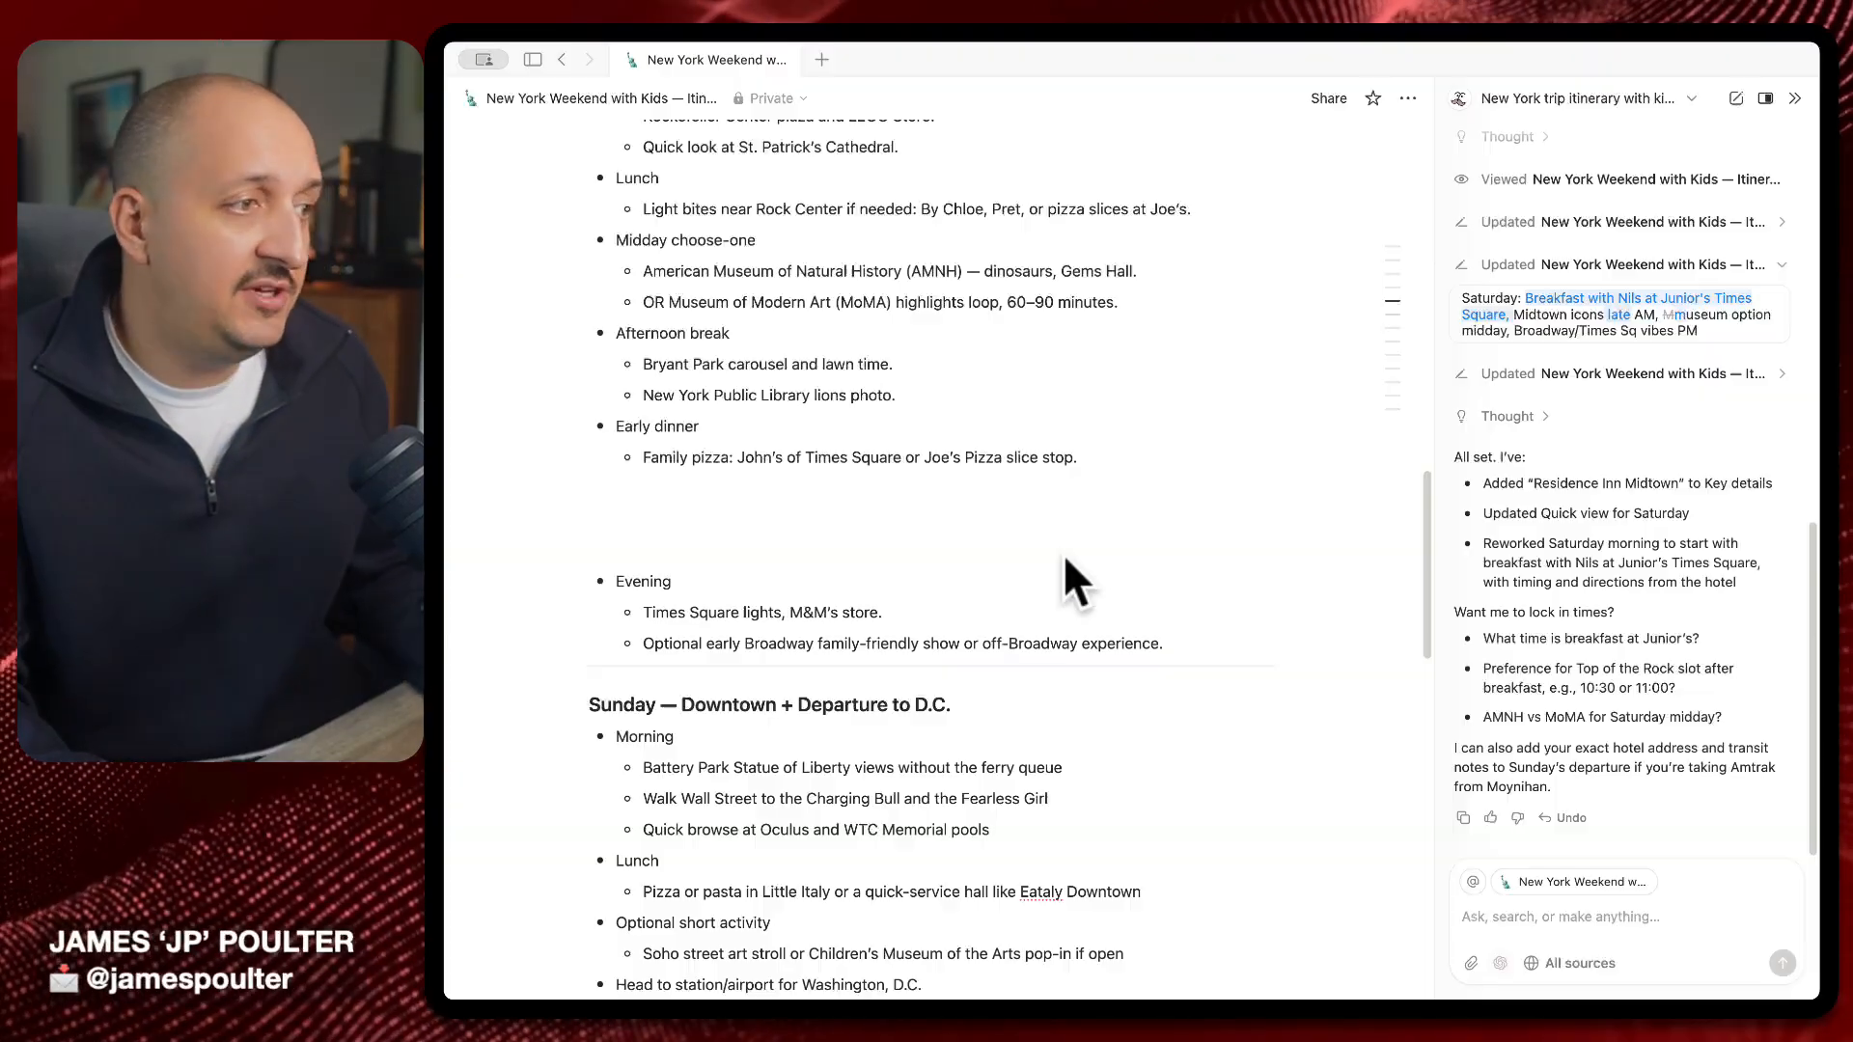
On the empty line above Evening, type / to bring up the block menu
click(621, 511)
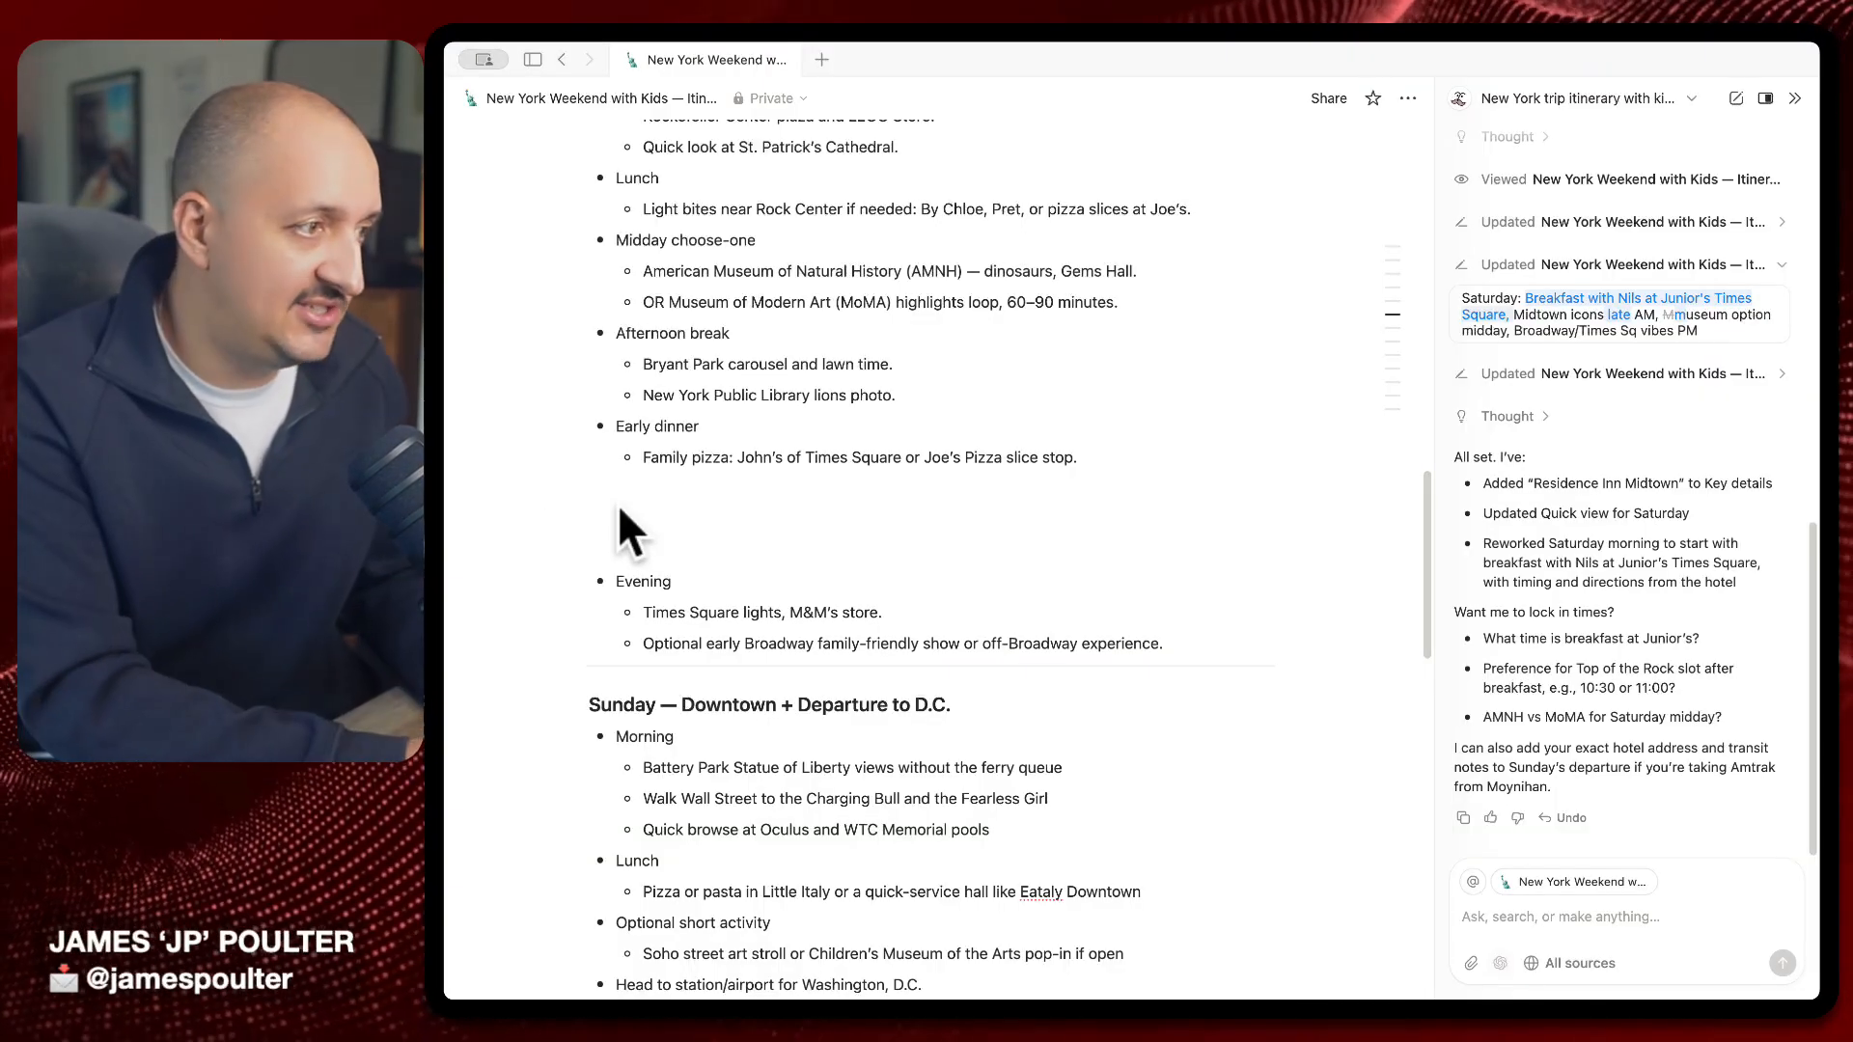
key(space)
key(Escape)
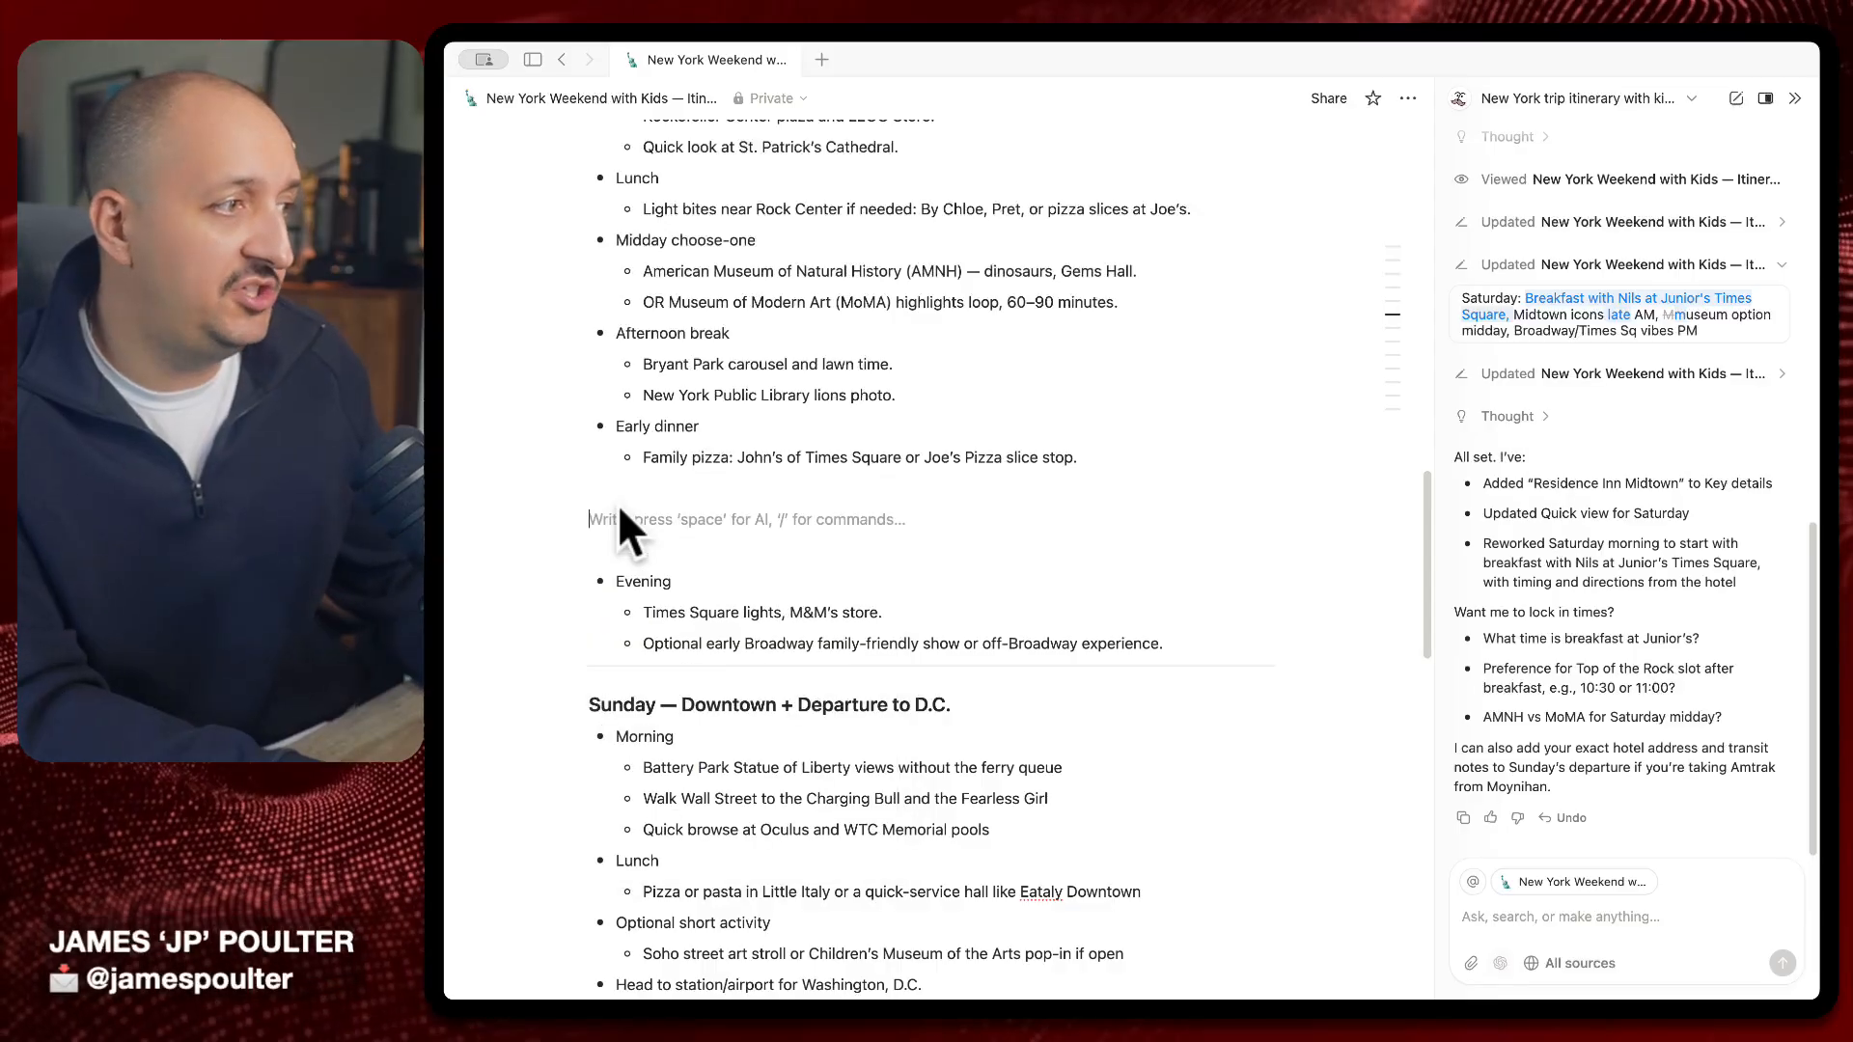
key(space)
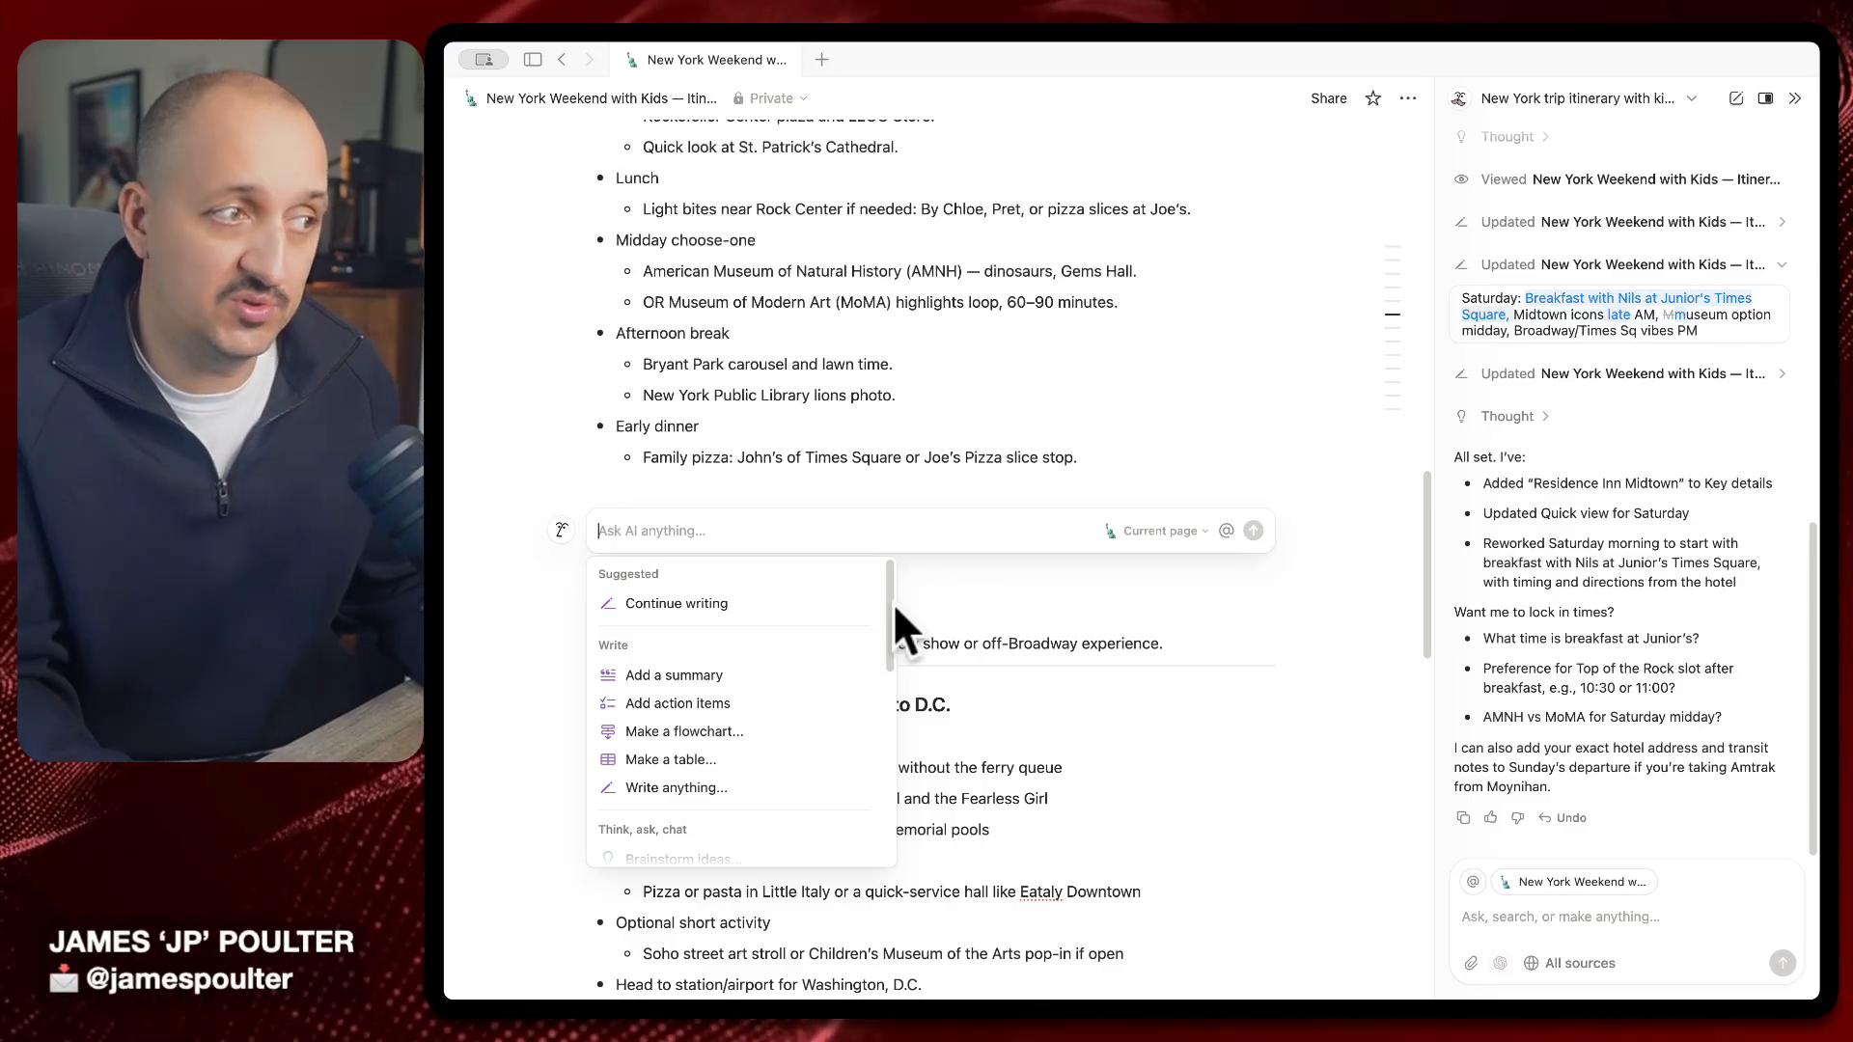
key(Escape)
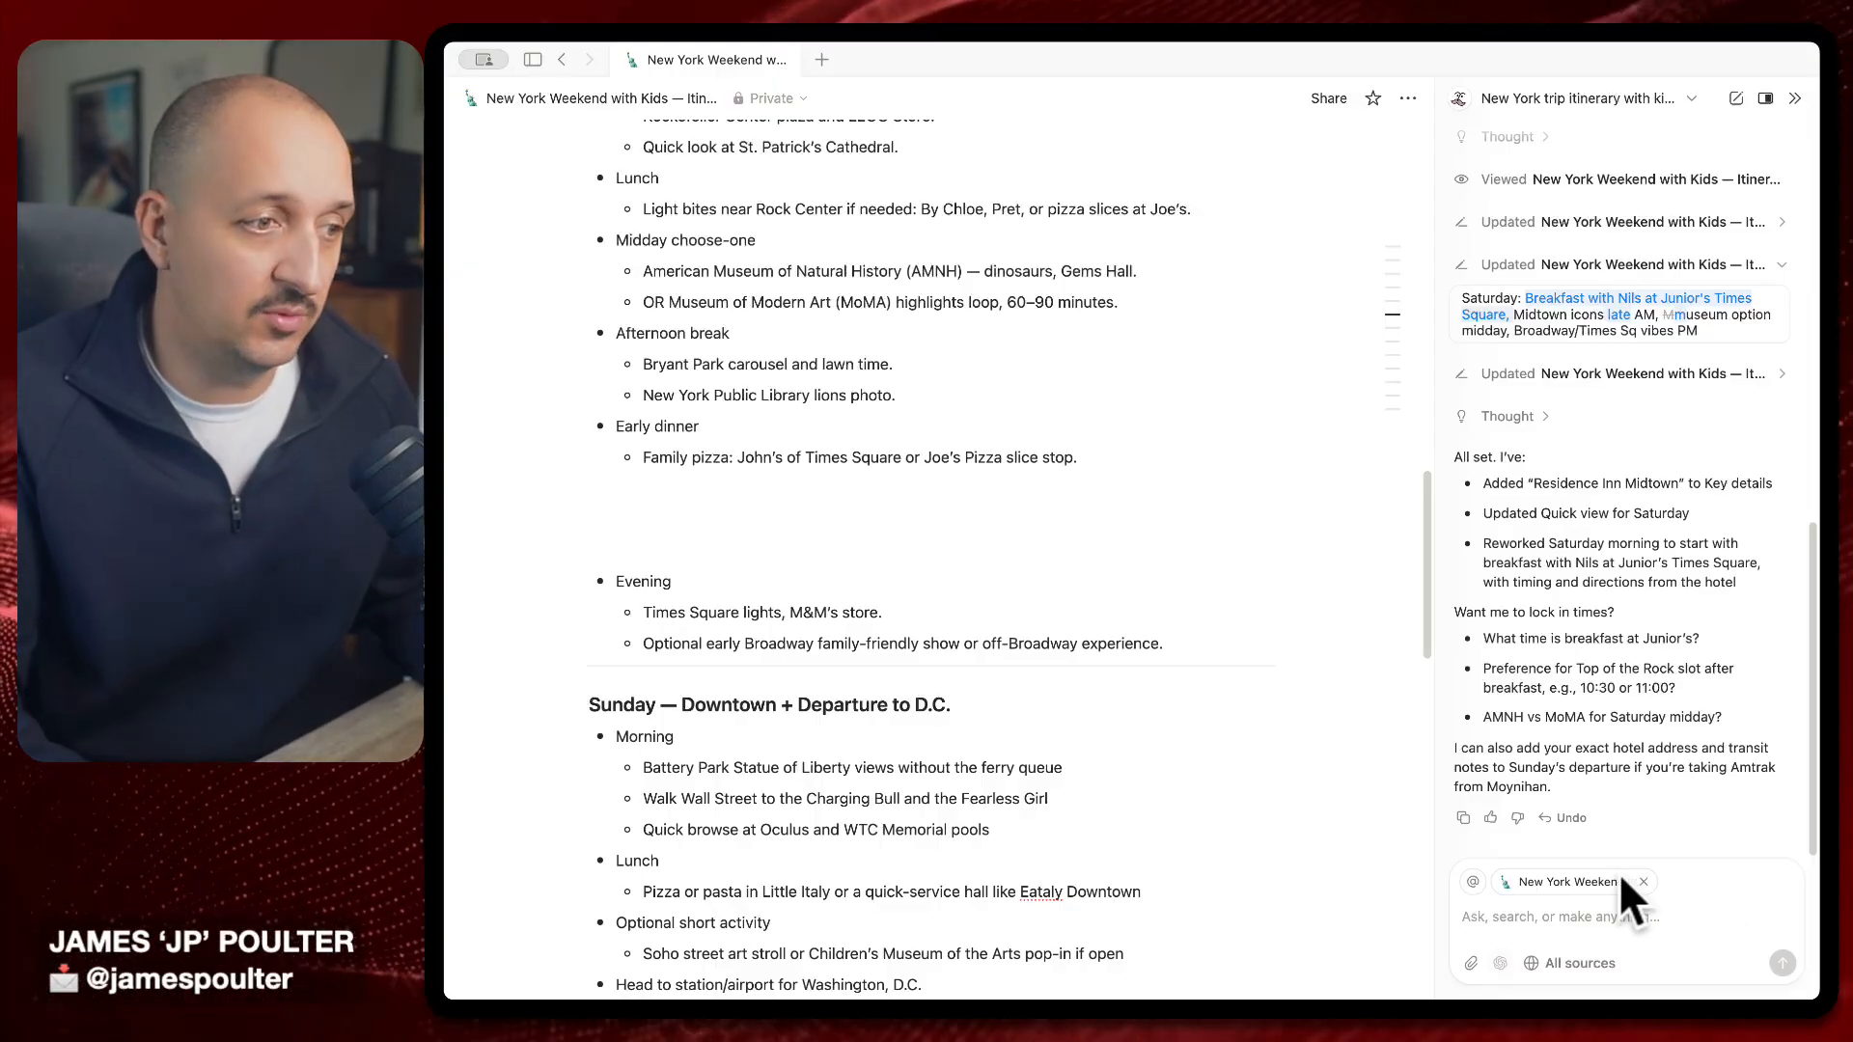
click(873, 534)
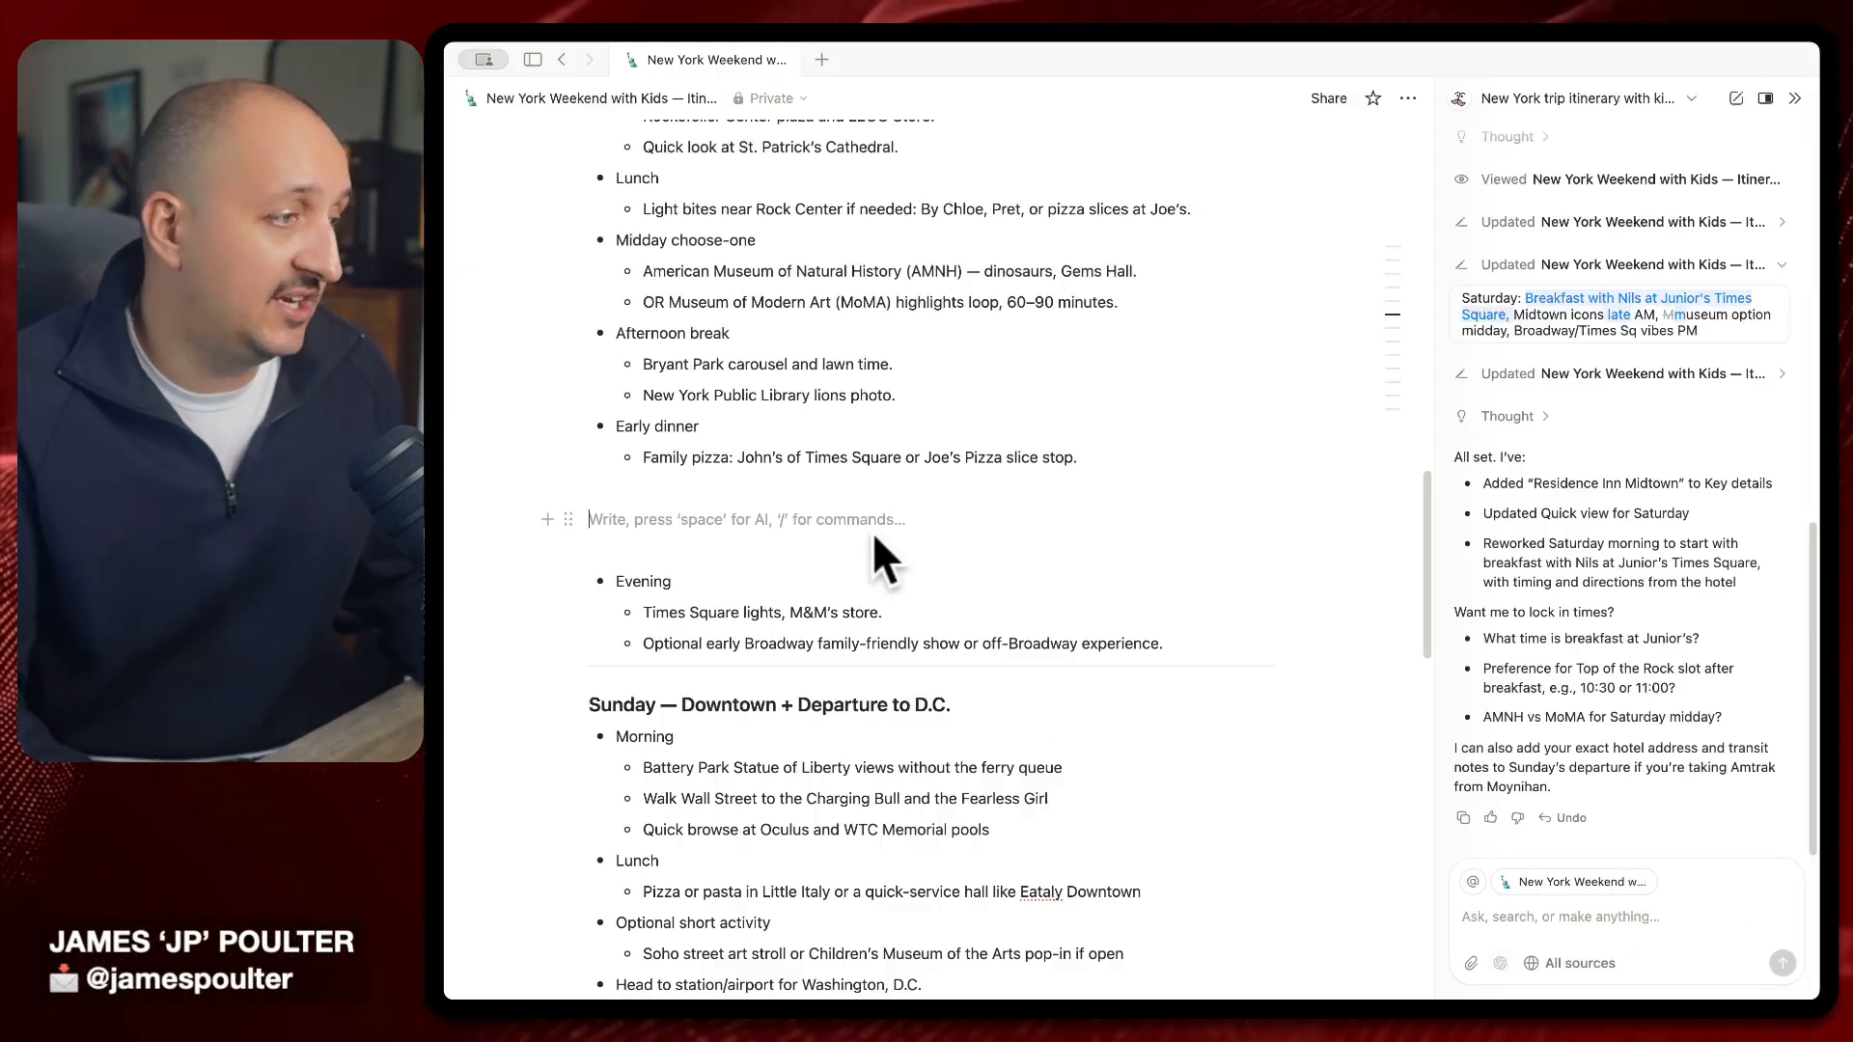
text(/)
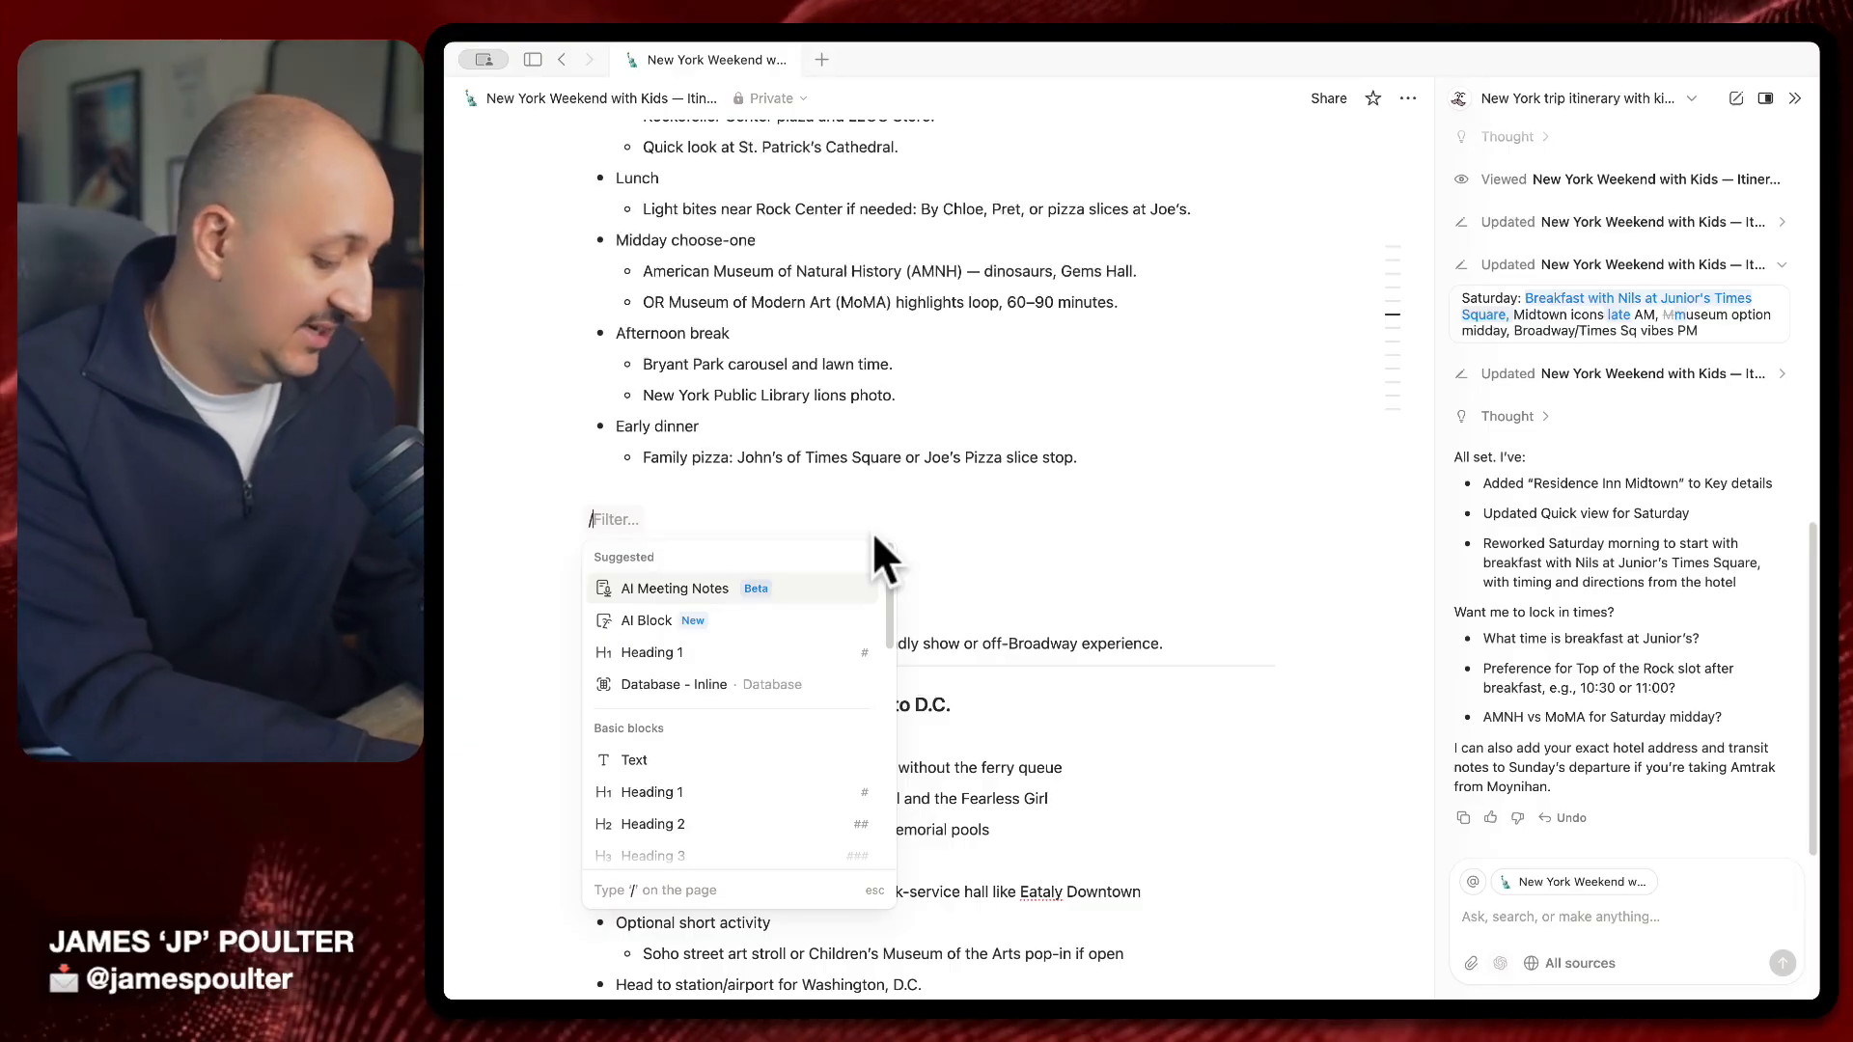
Insert an inline database with /dat and choose Build with AI as its source
text(dat)
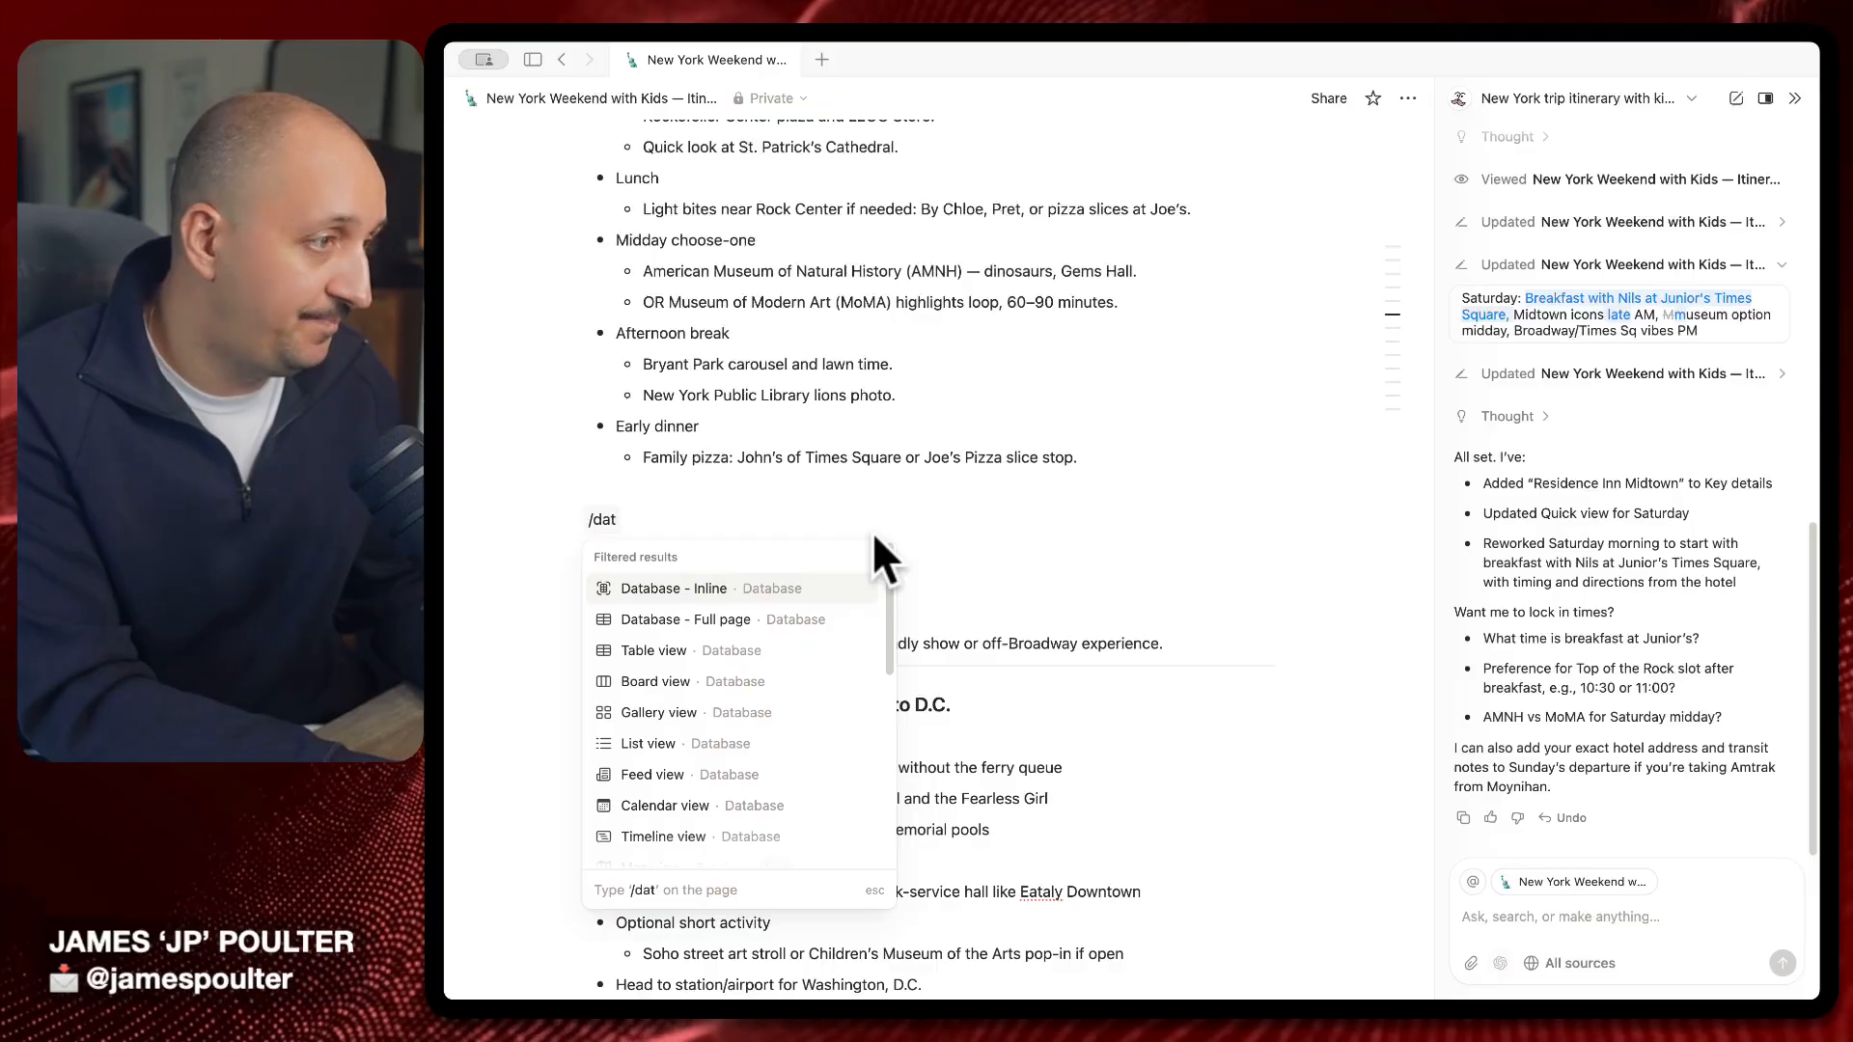
key(Return)
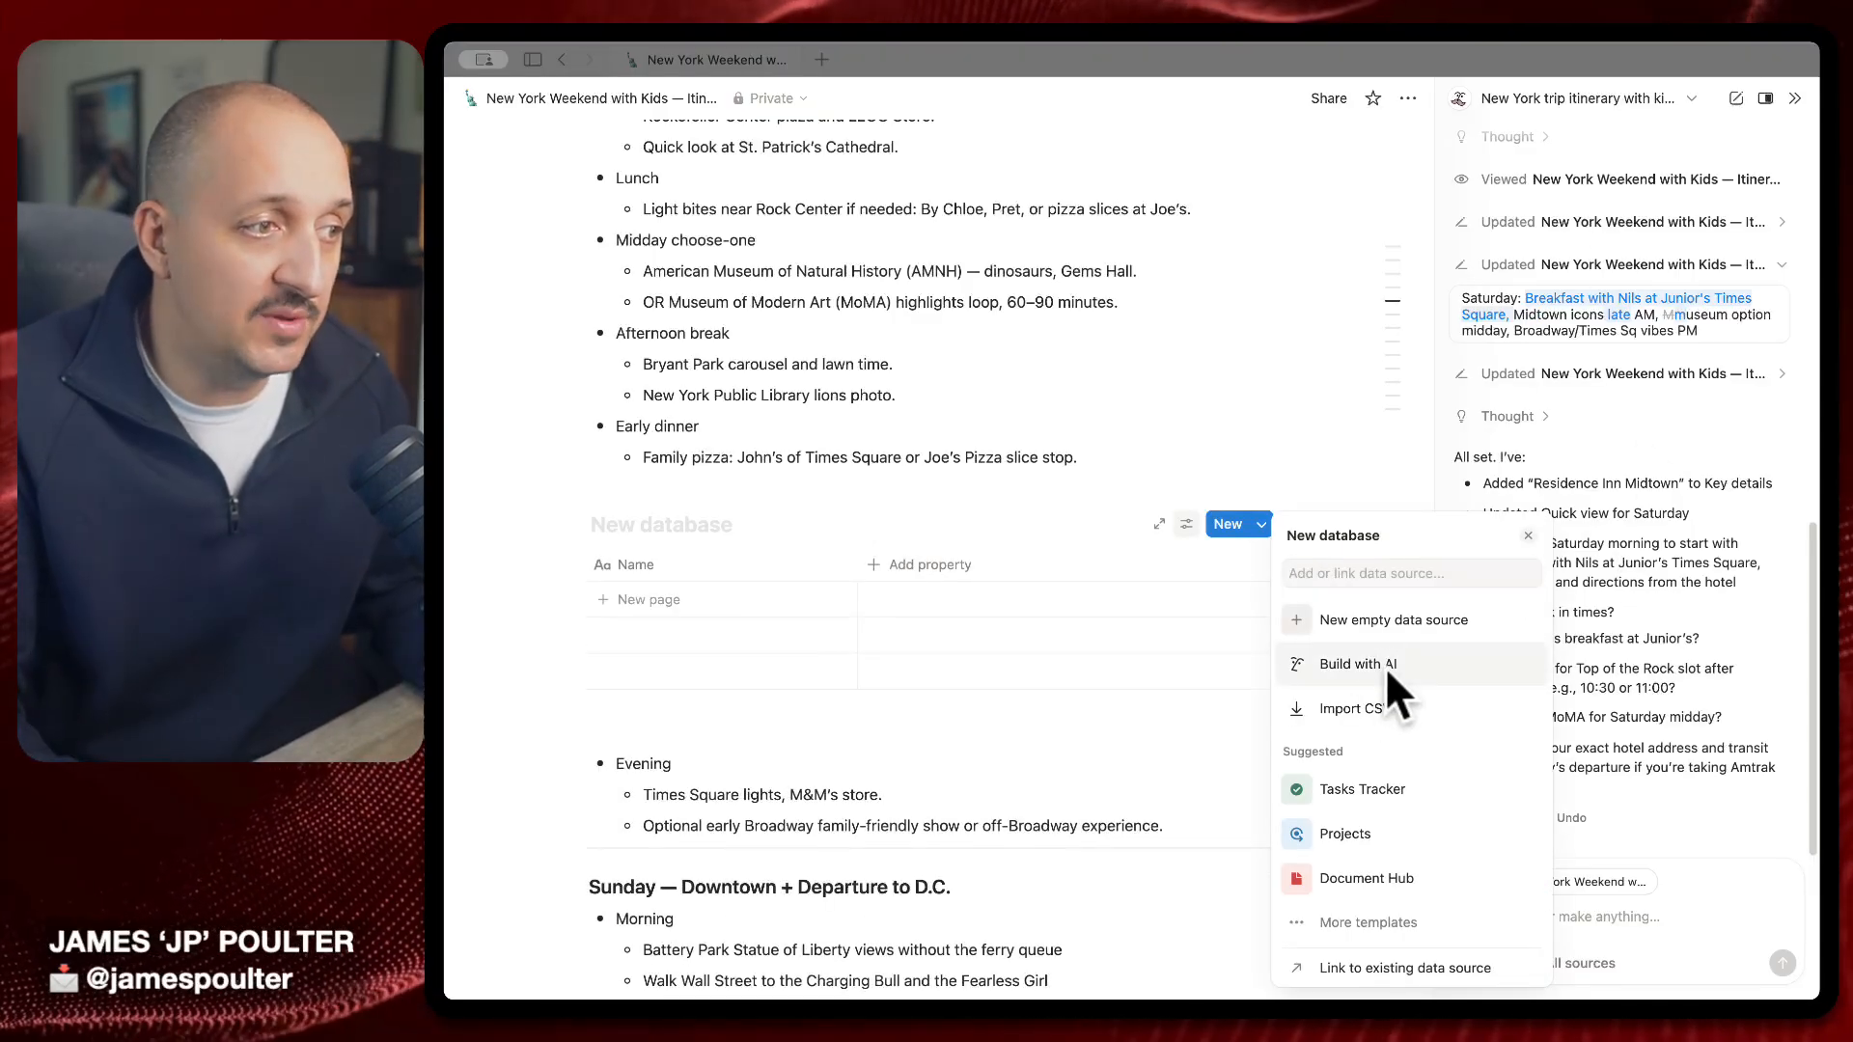
click(1386, 667)
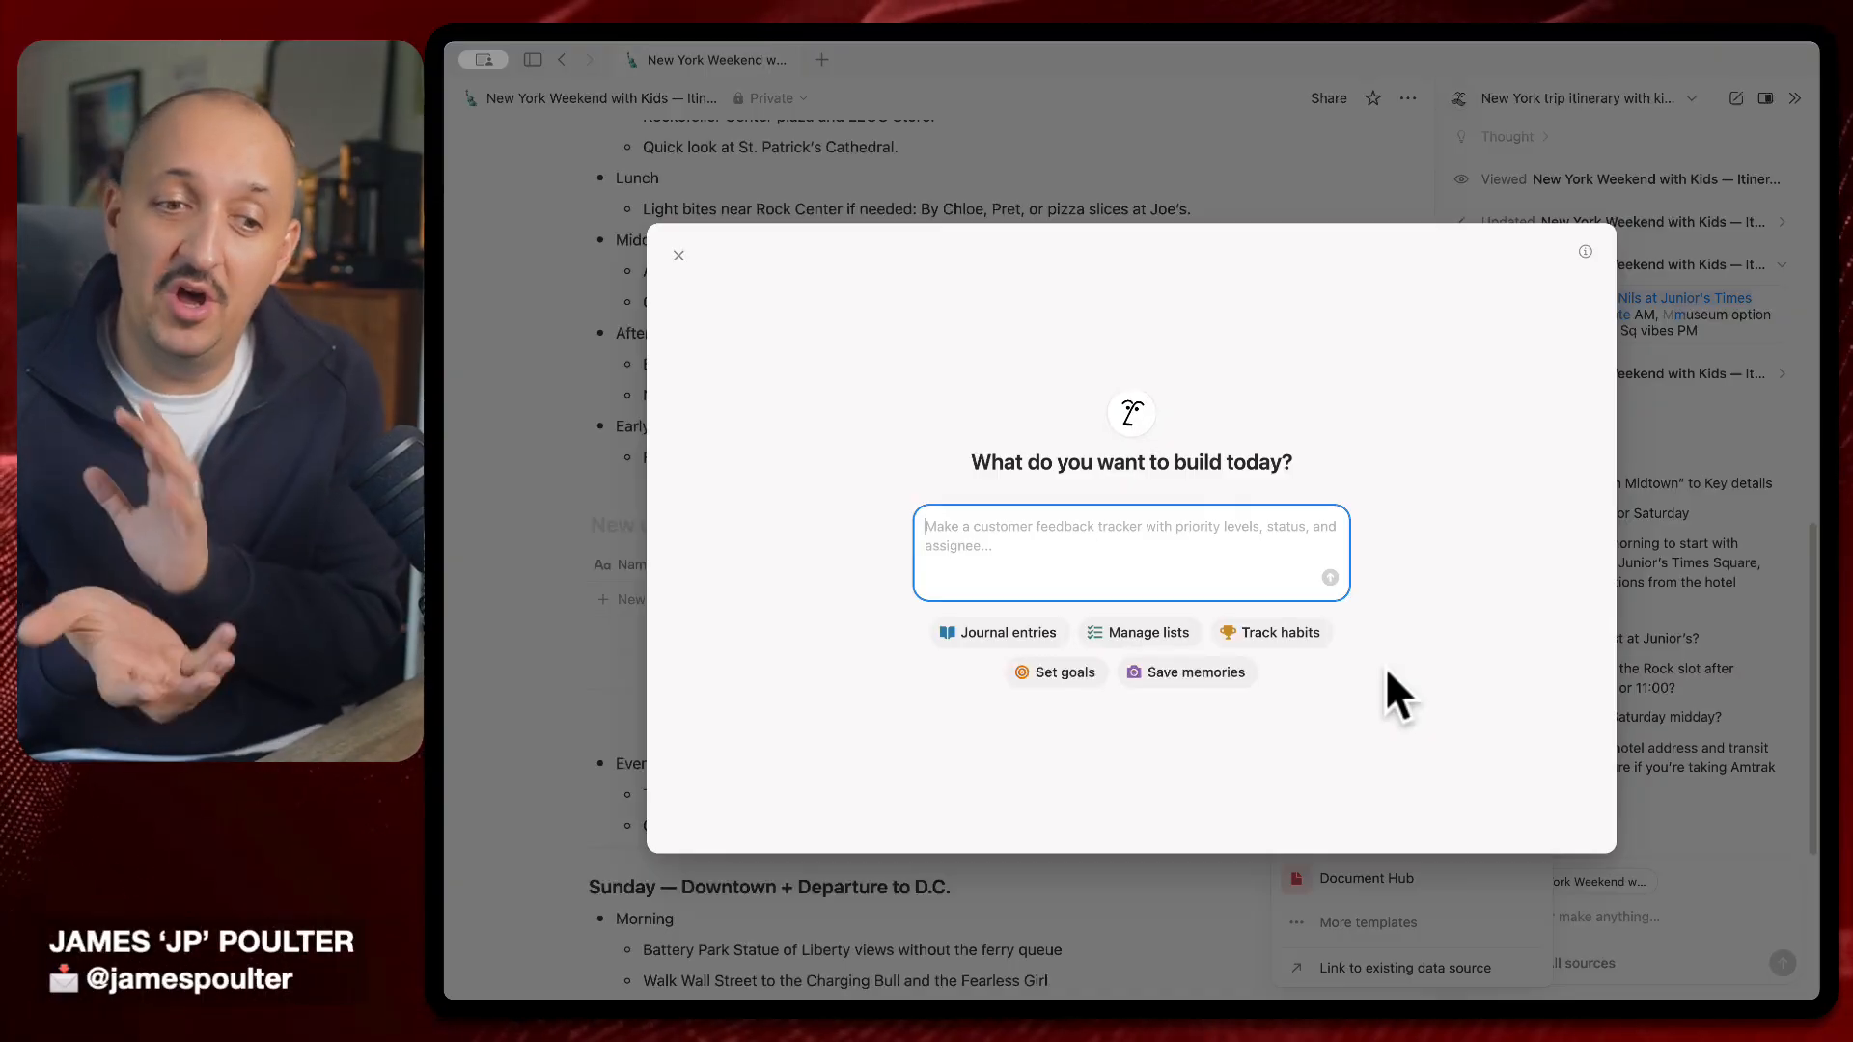
Submit the pasted request for a Pizza Places NYC database with Joe's Pizza, Prince Street Pizza and Rubirosa
text(I want to build a database of pizza places I can visit in Midtown and Soho in New York over this weekend. I want to know the names of the places, the addresses, so I can get to them quickly, and I want somewhere where I can leave a star rating for how good I think their pepperoni slice is)
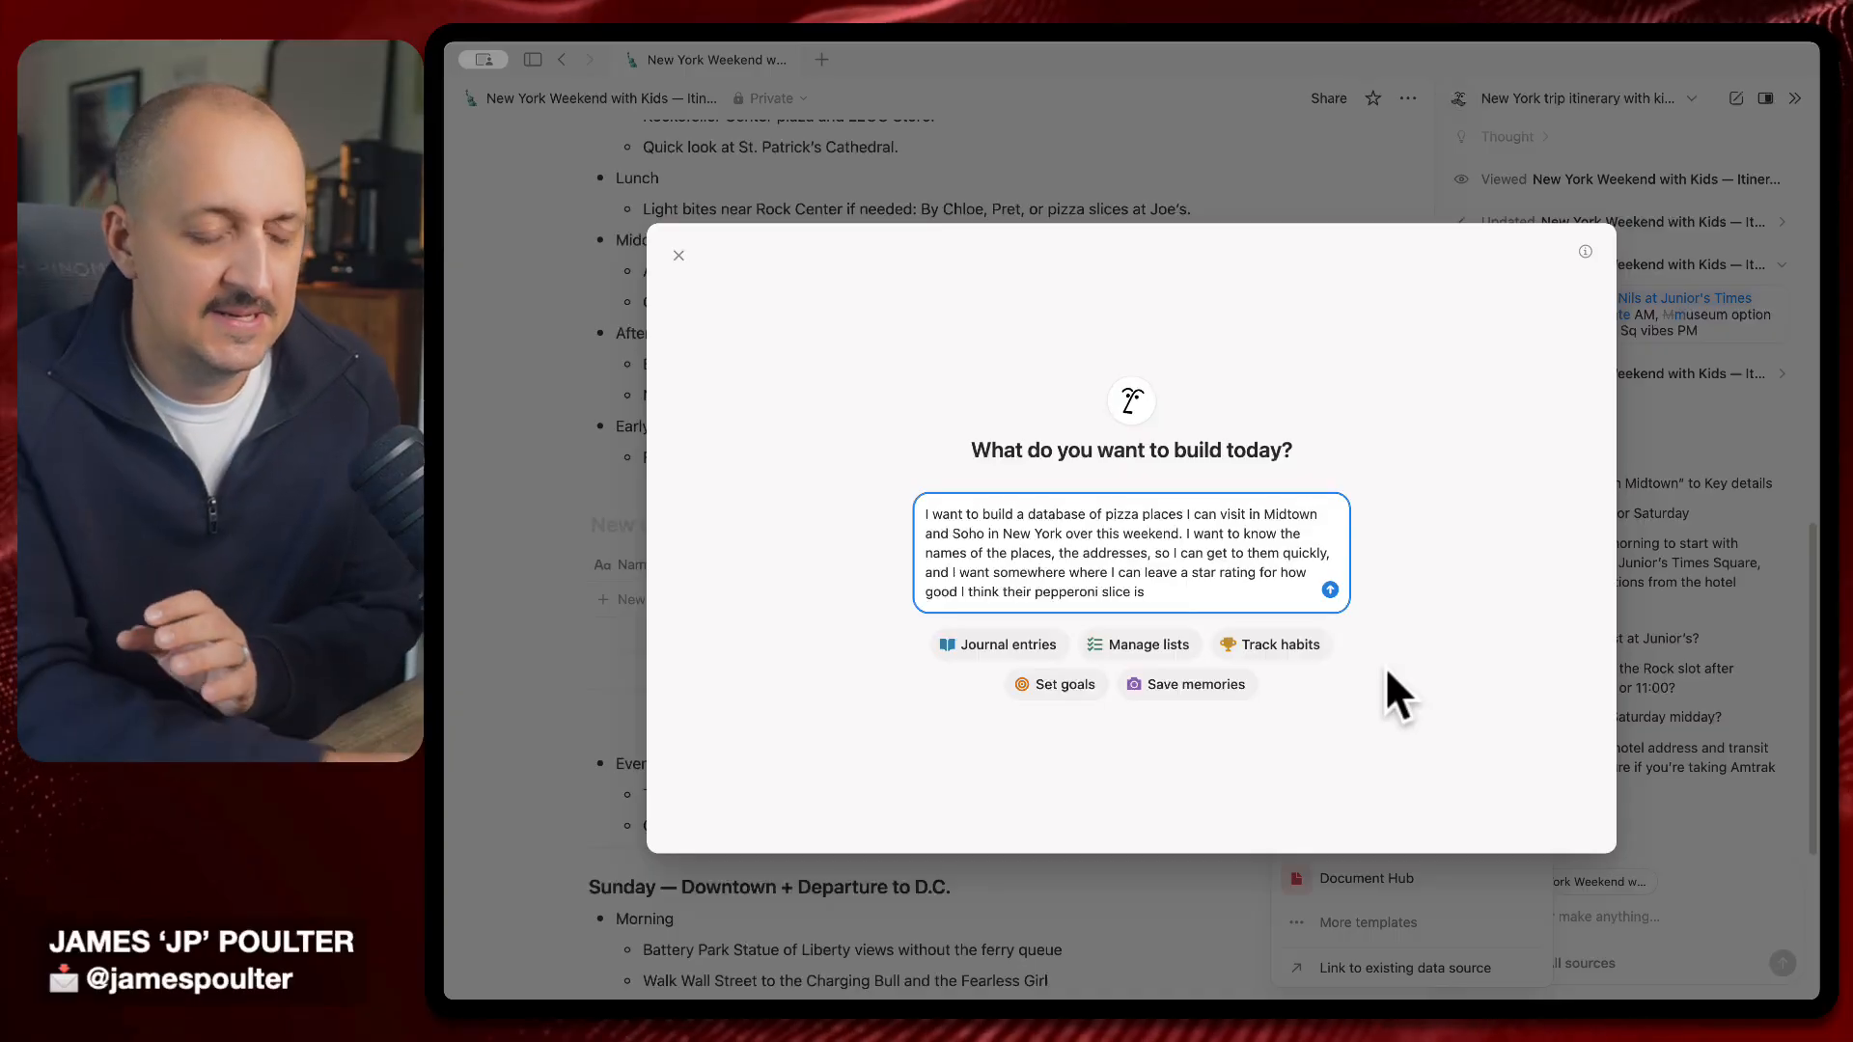
key(Return)
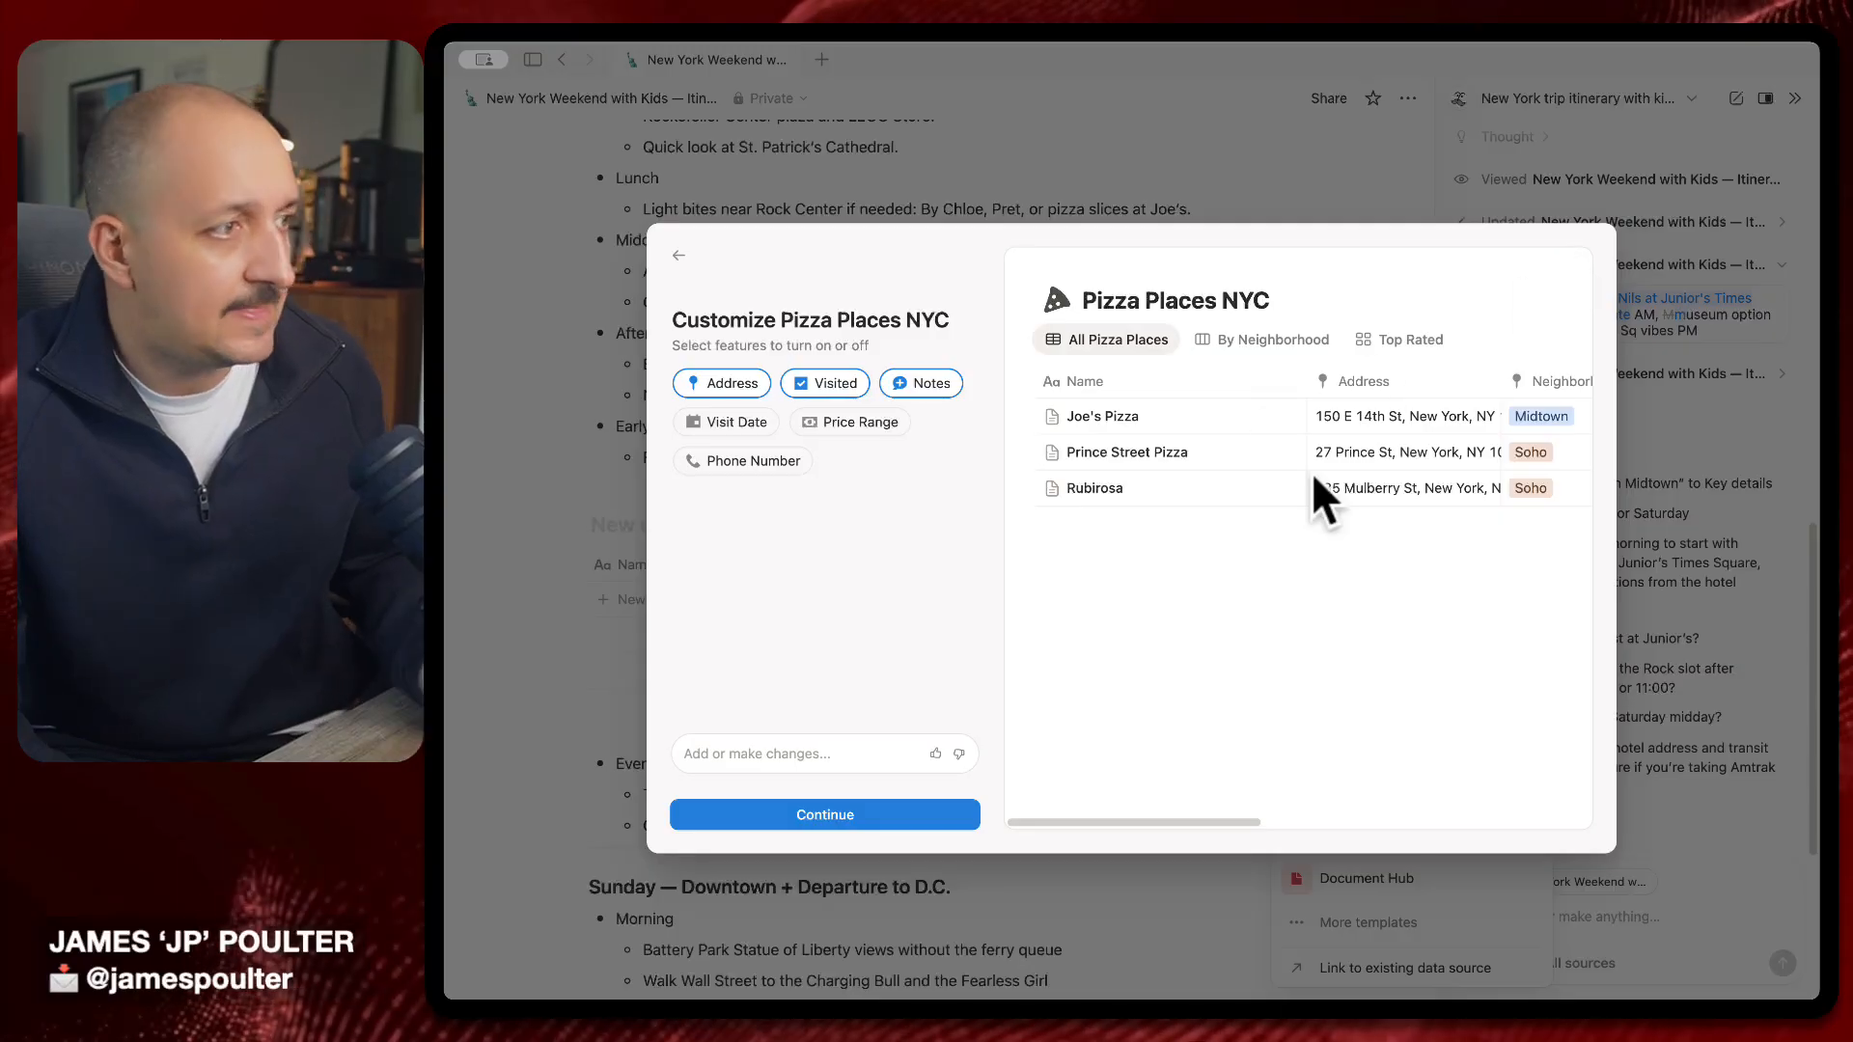
Enable the Price Range and Visit Date properties in the Customize Pizza Places NYC dialog
scroll(1150, 473, right, 10)
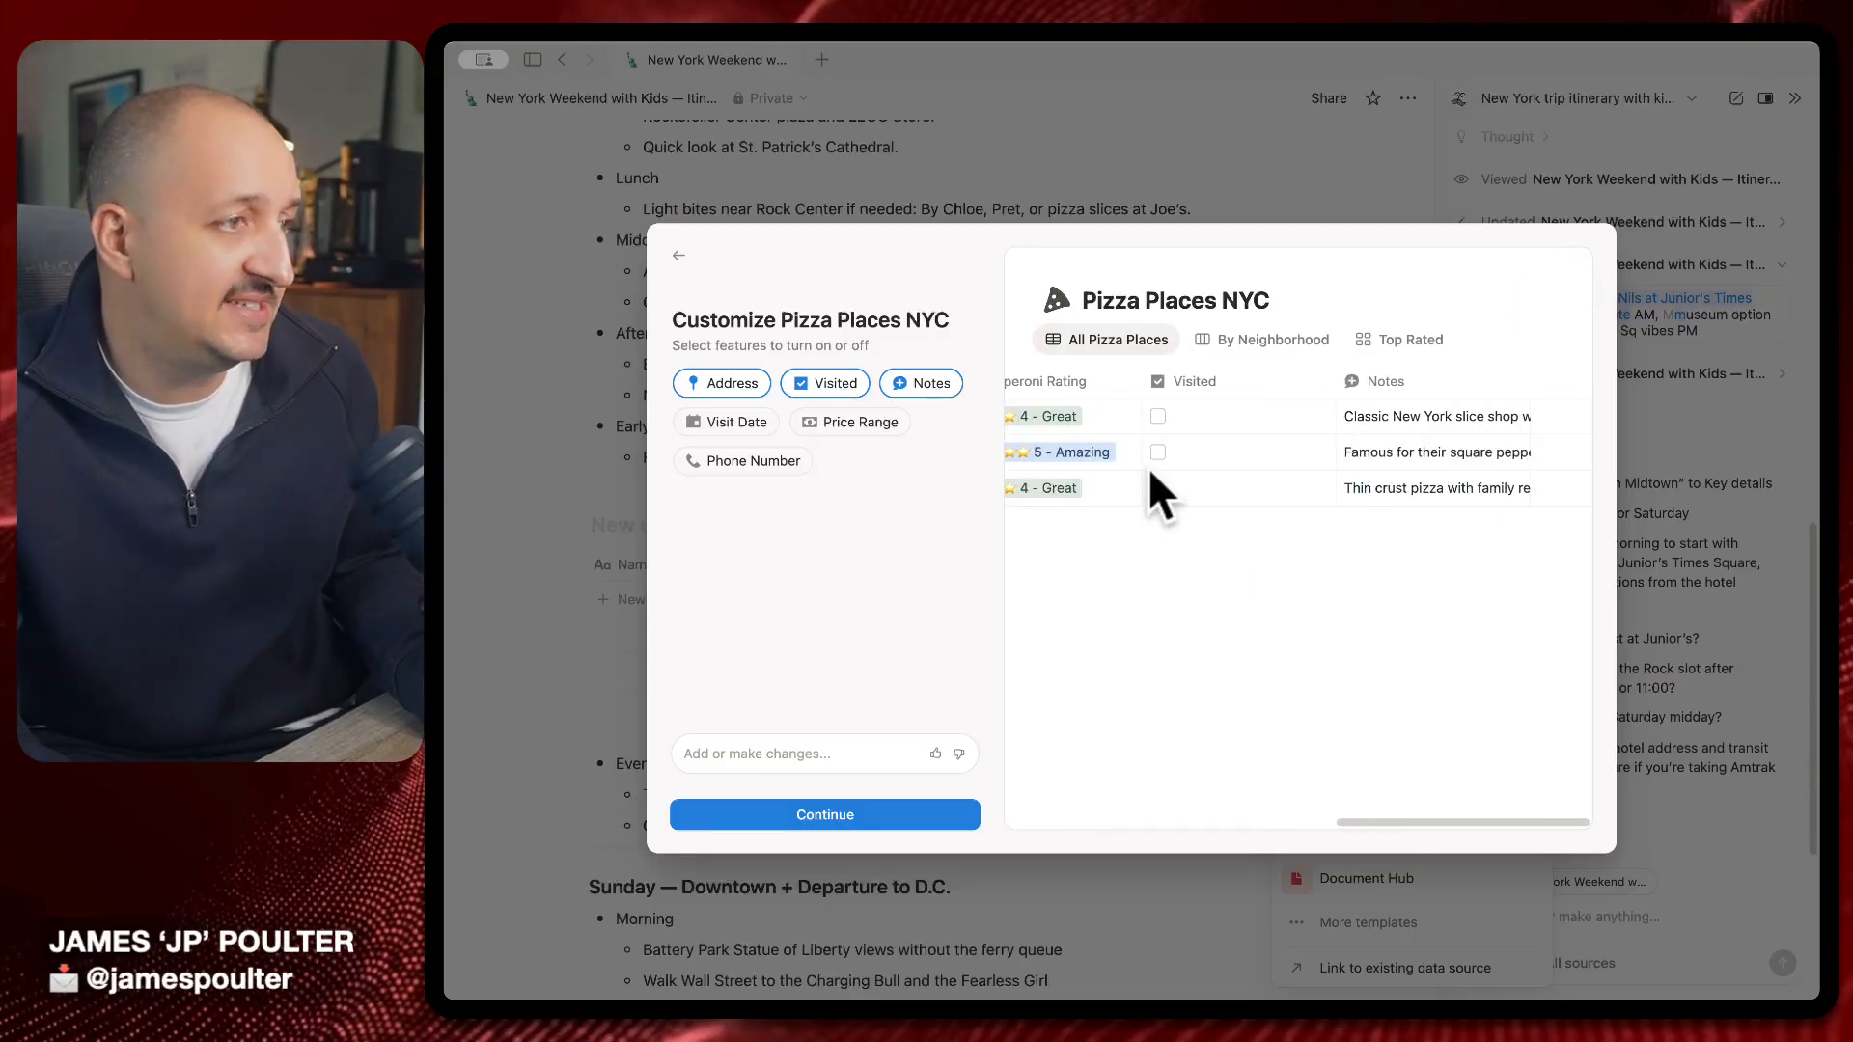
scroll(1151, 472, left, 10)
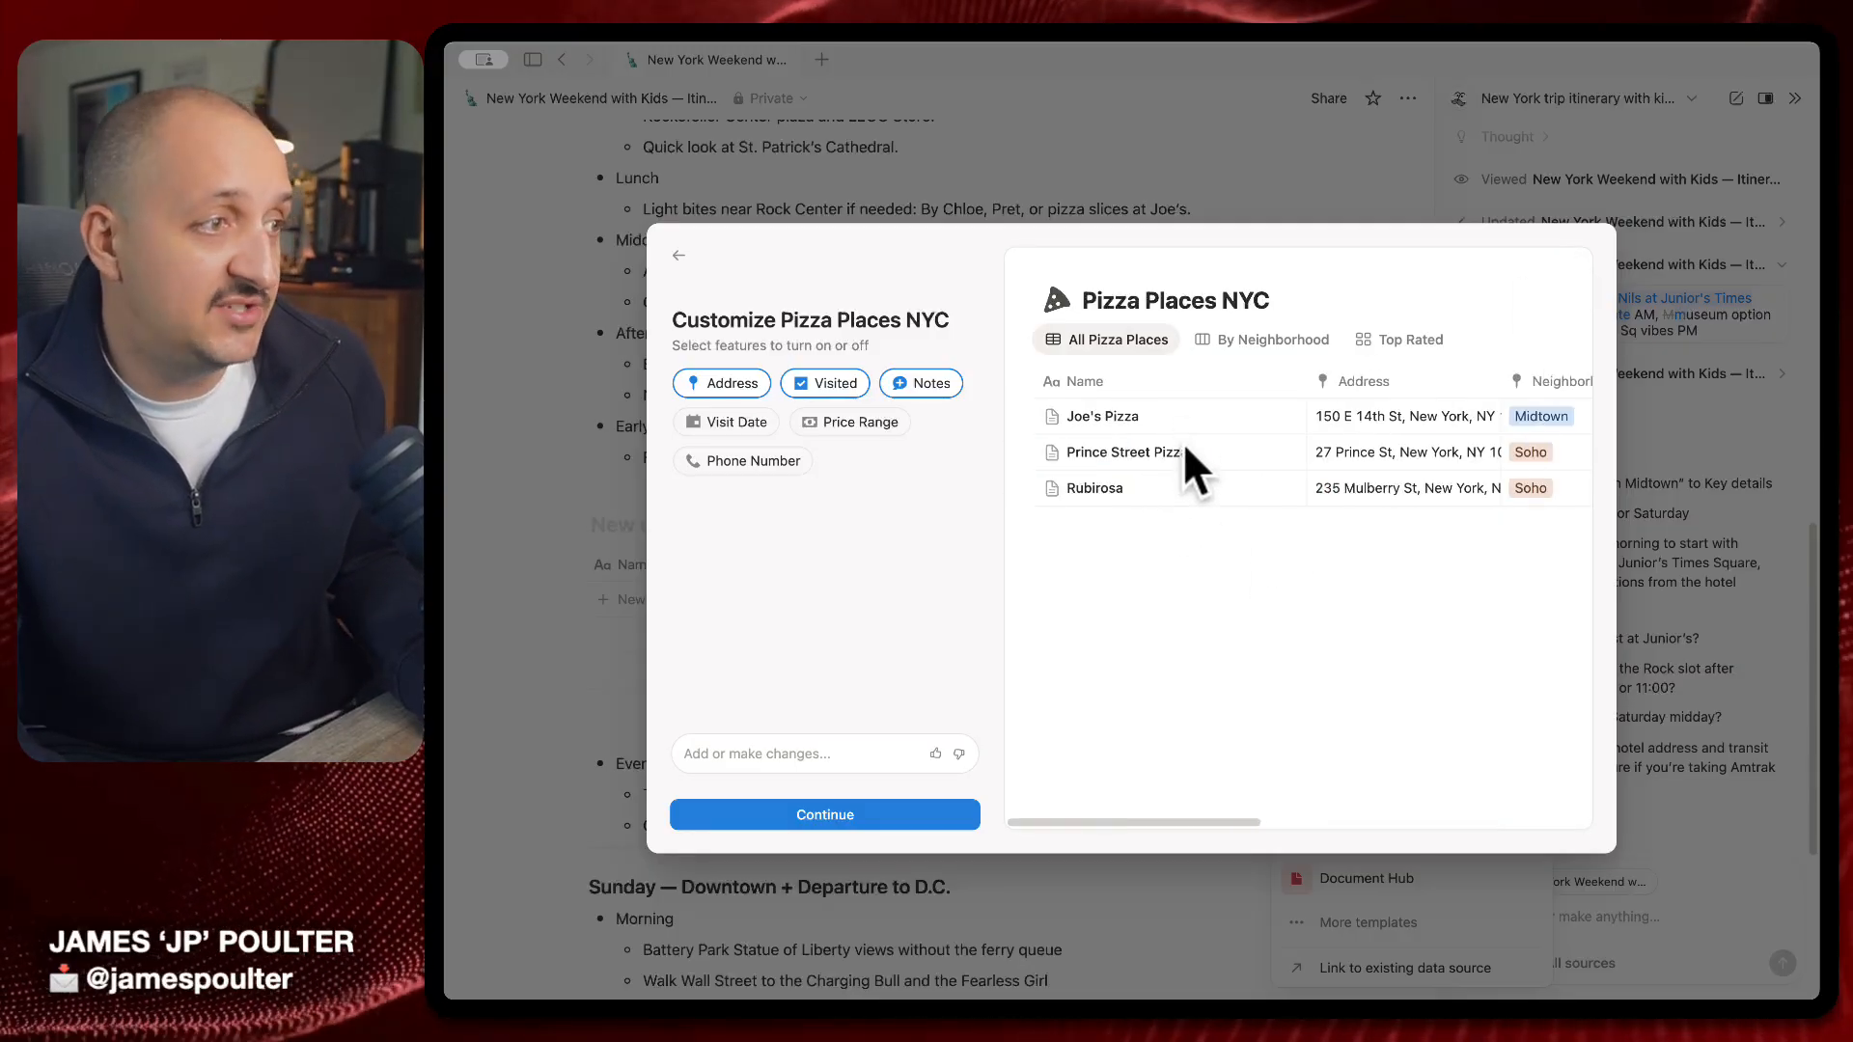
scroll(1226, 478, right, 10)
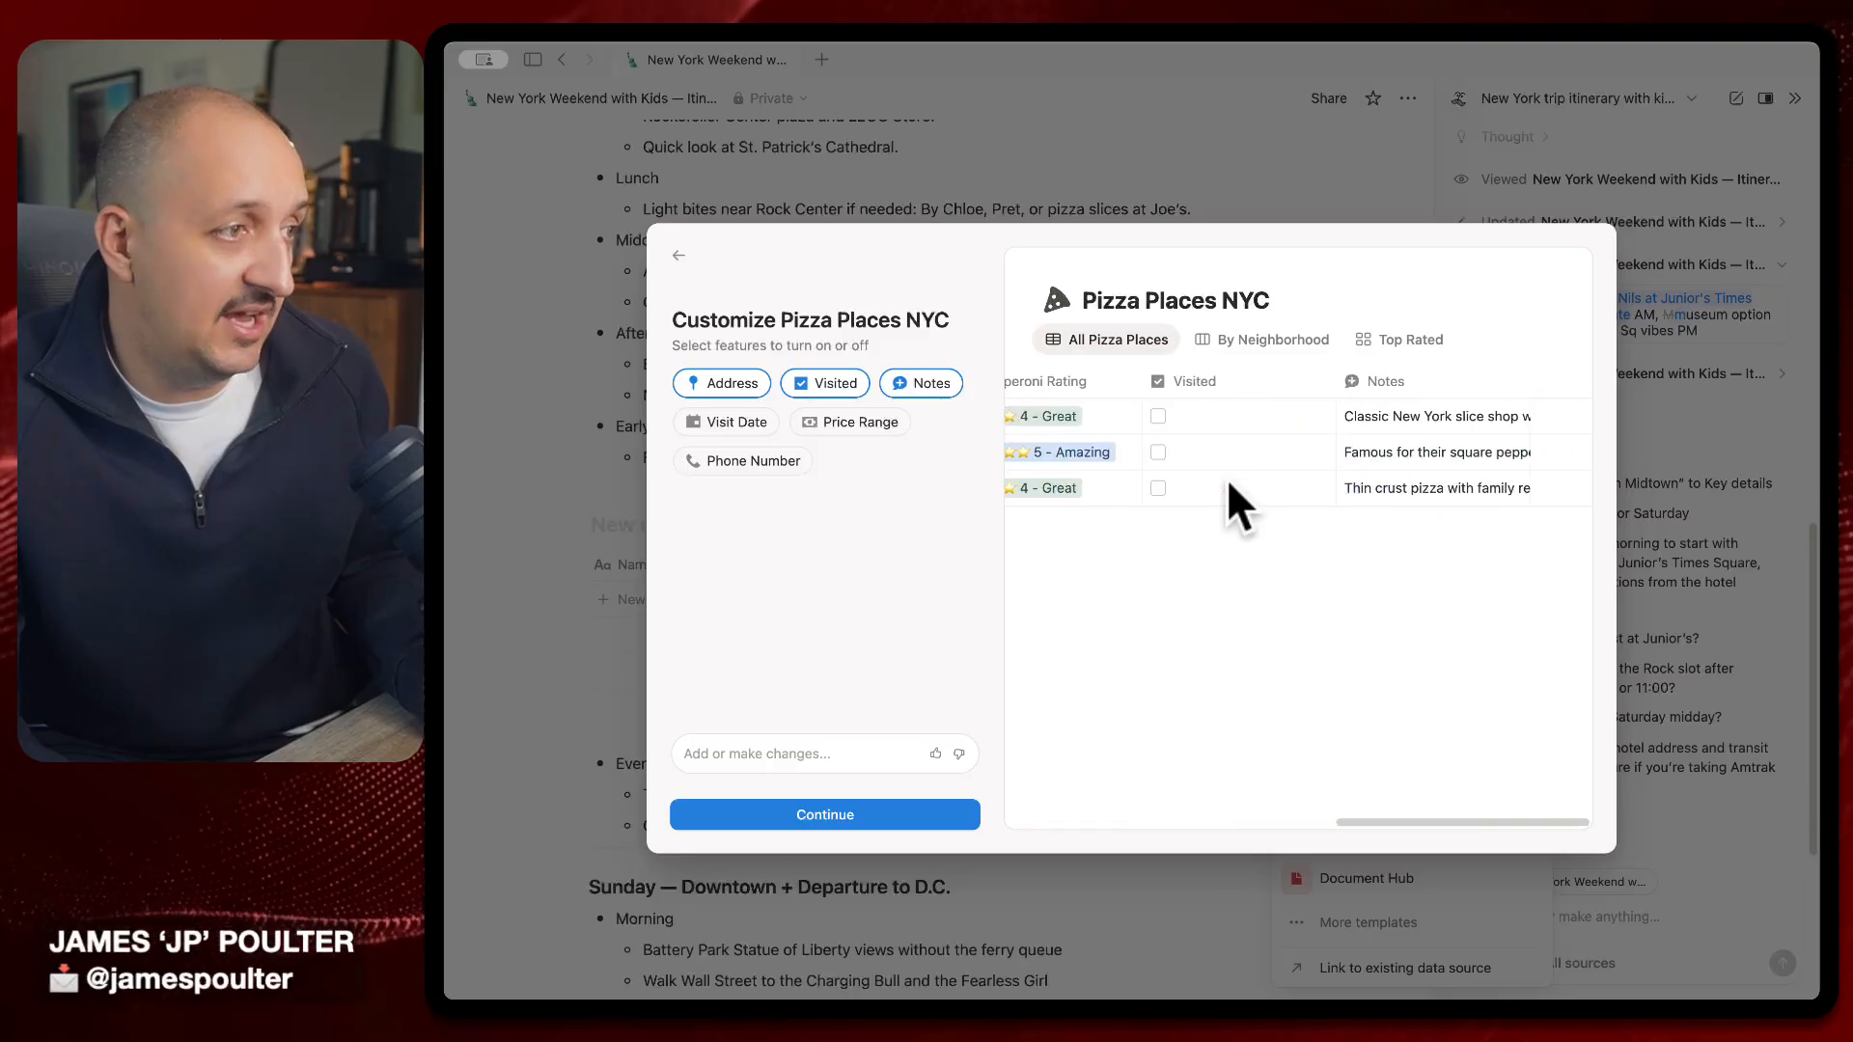
scroll(1226, 478, left, 5)
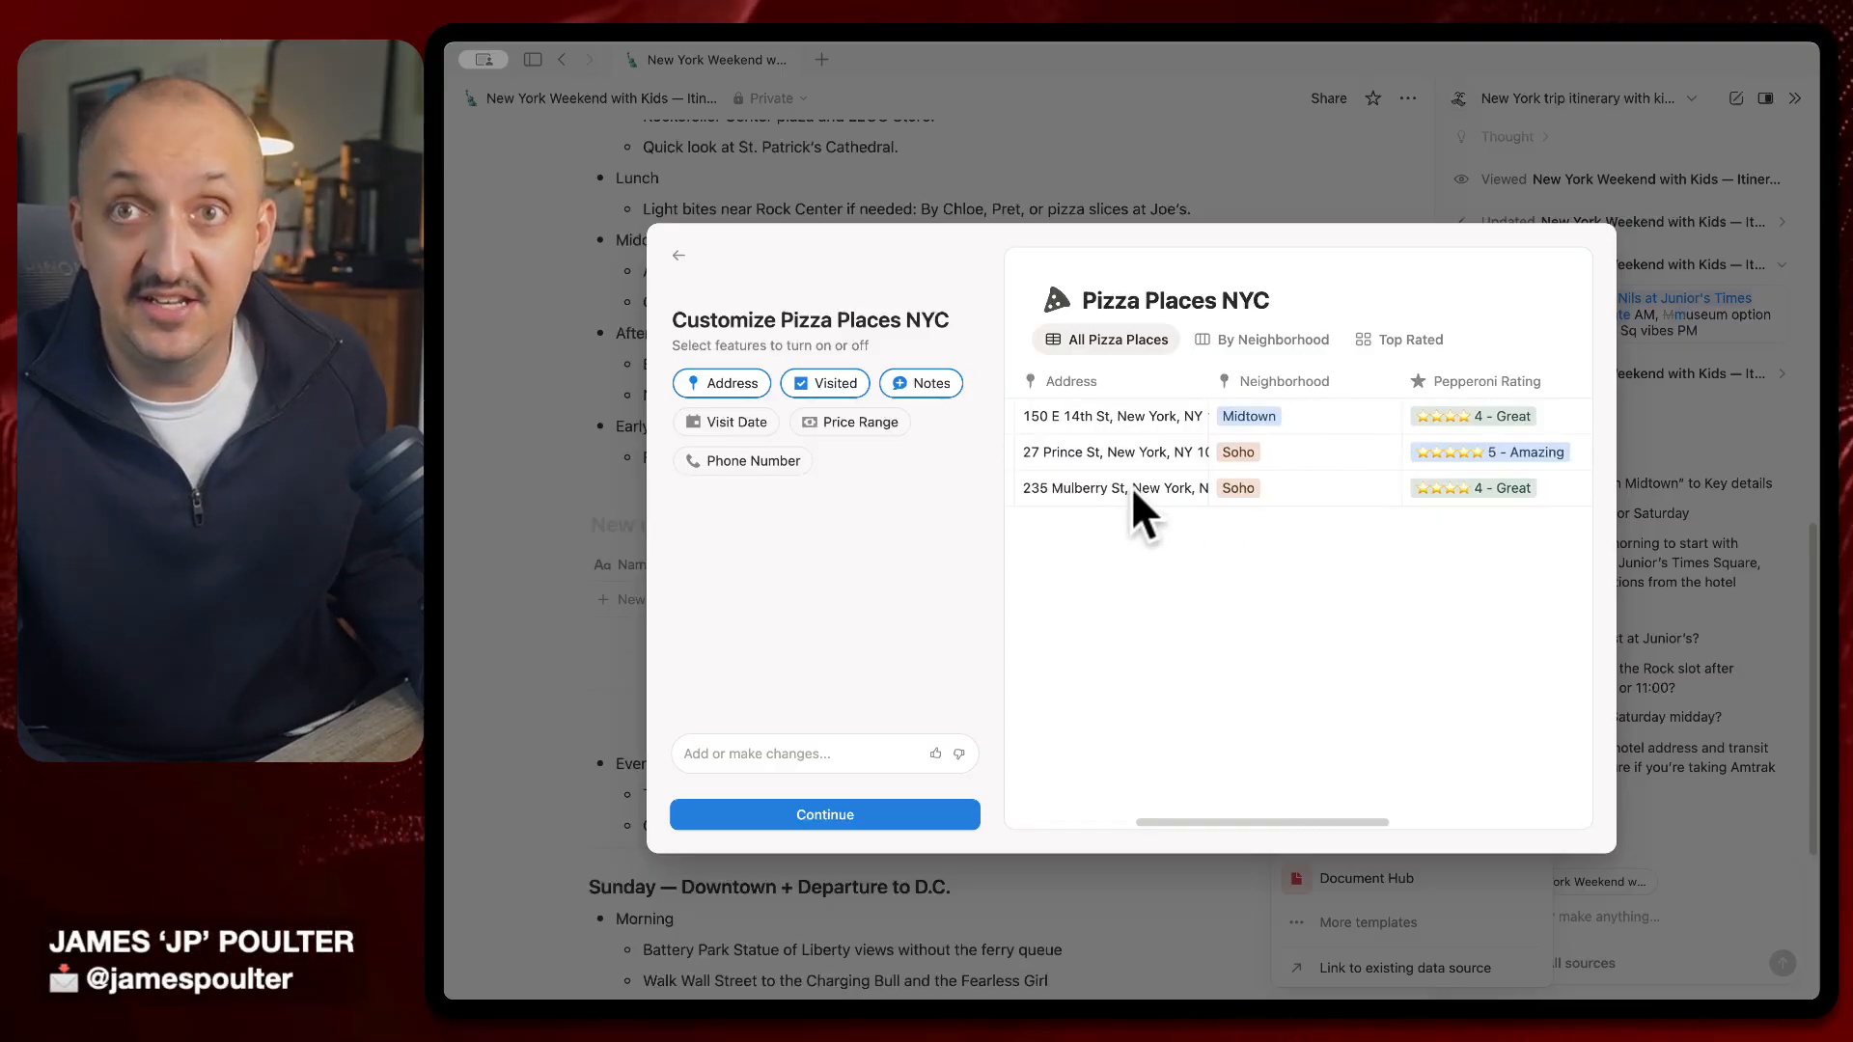
scroll(1131, 487, left, 3)
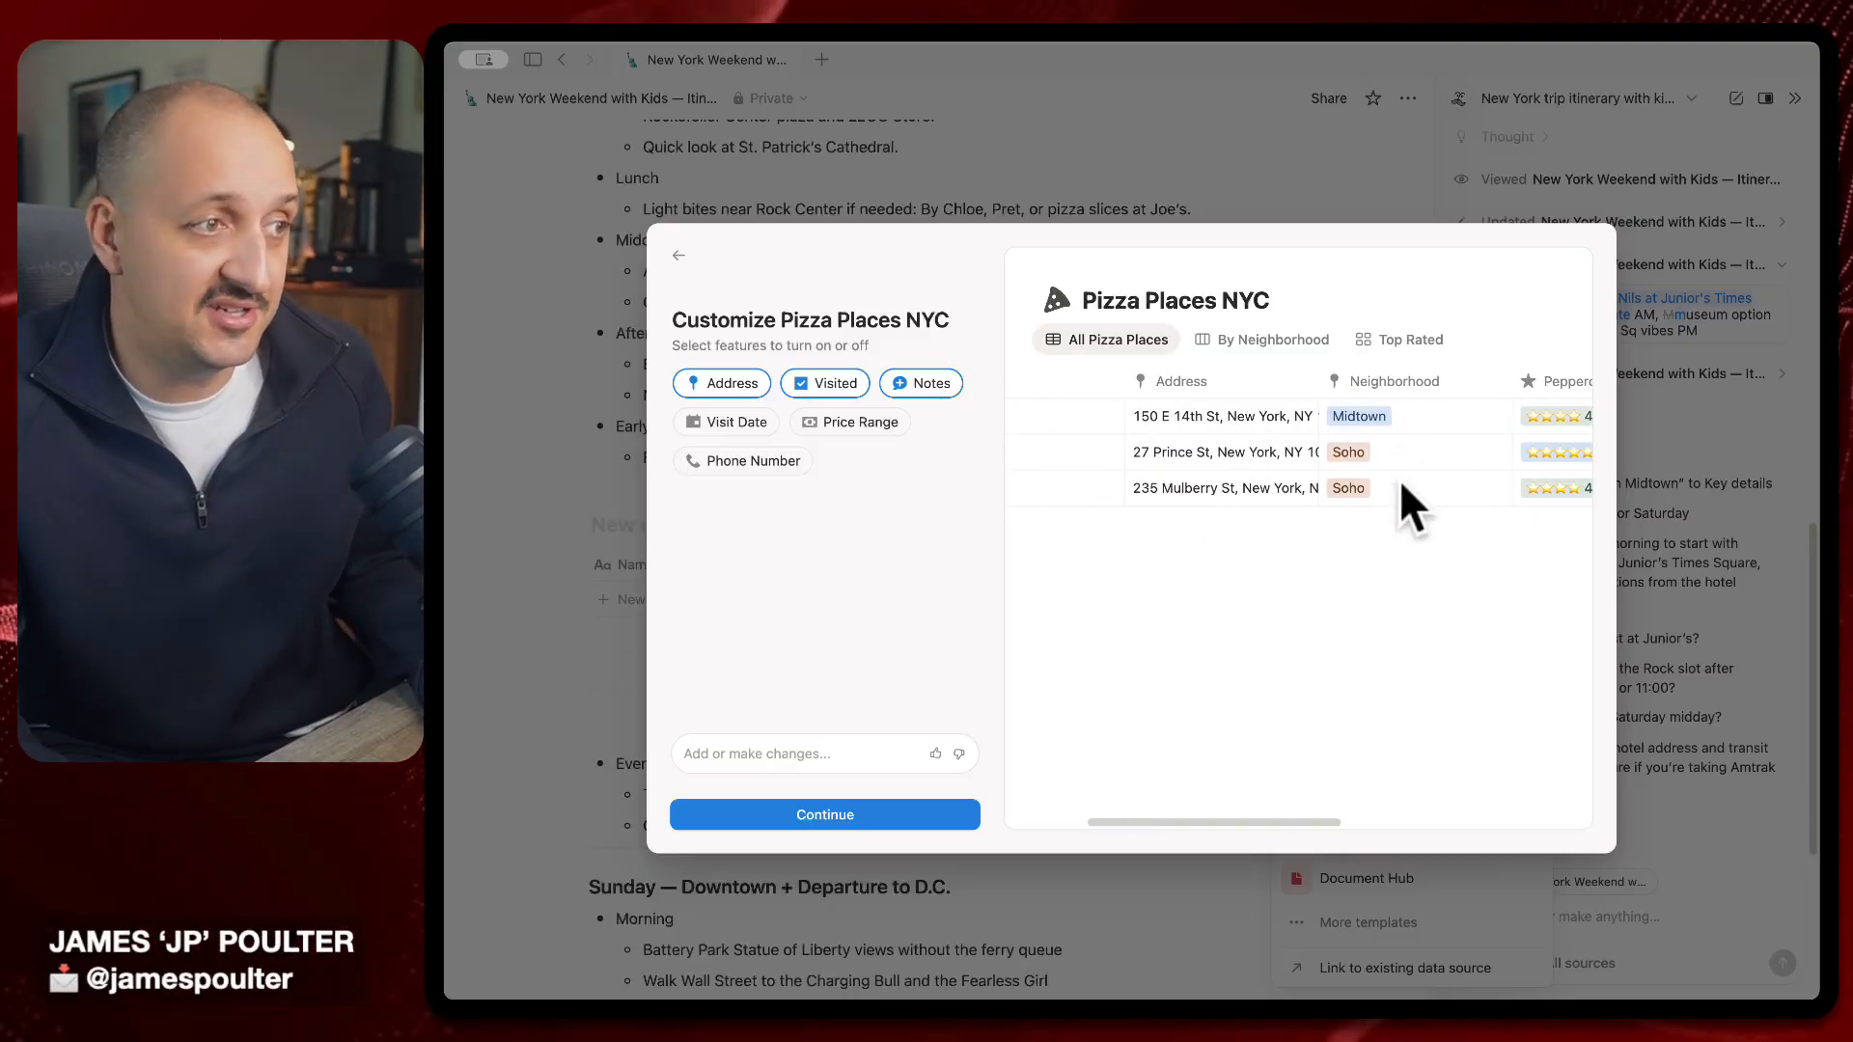
scroll(1400, 478, right, 10)
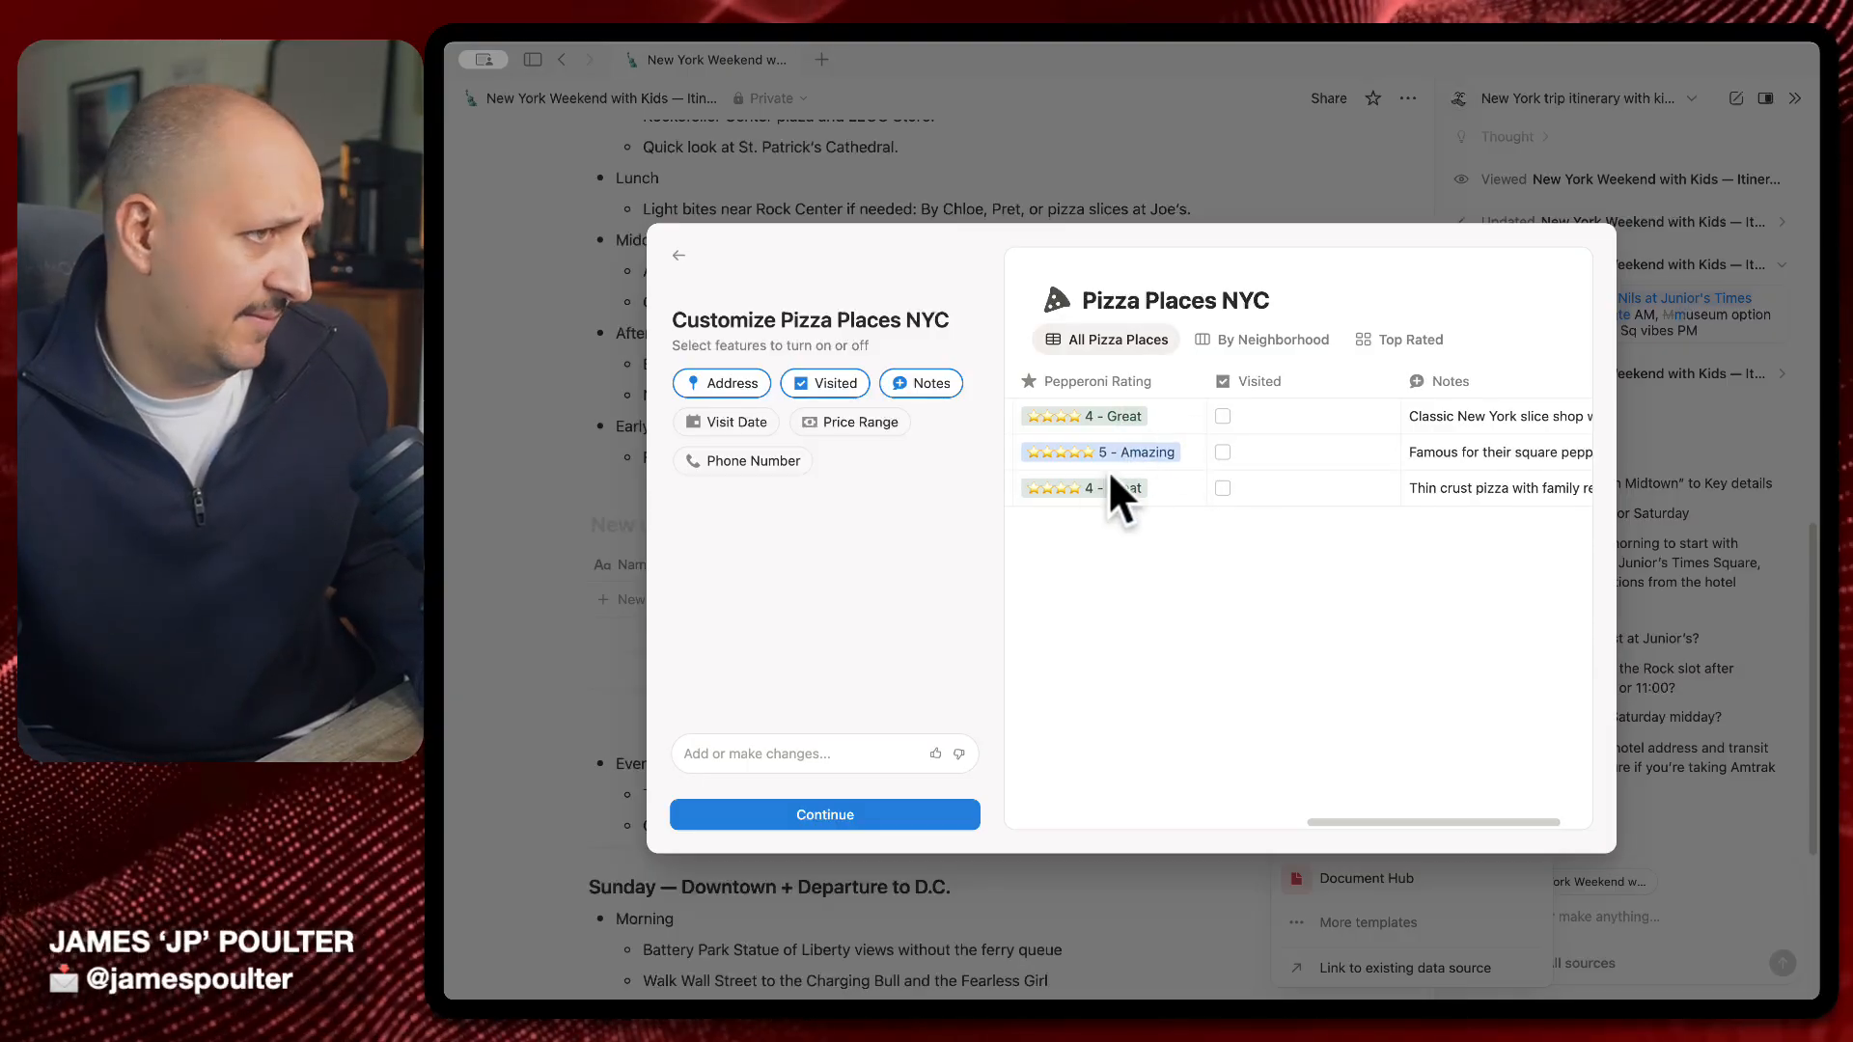
scroll(1119, 454, right, 2)
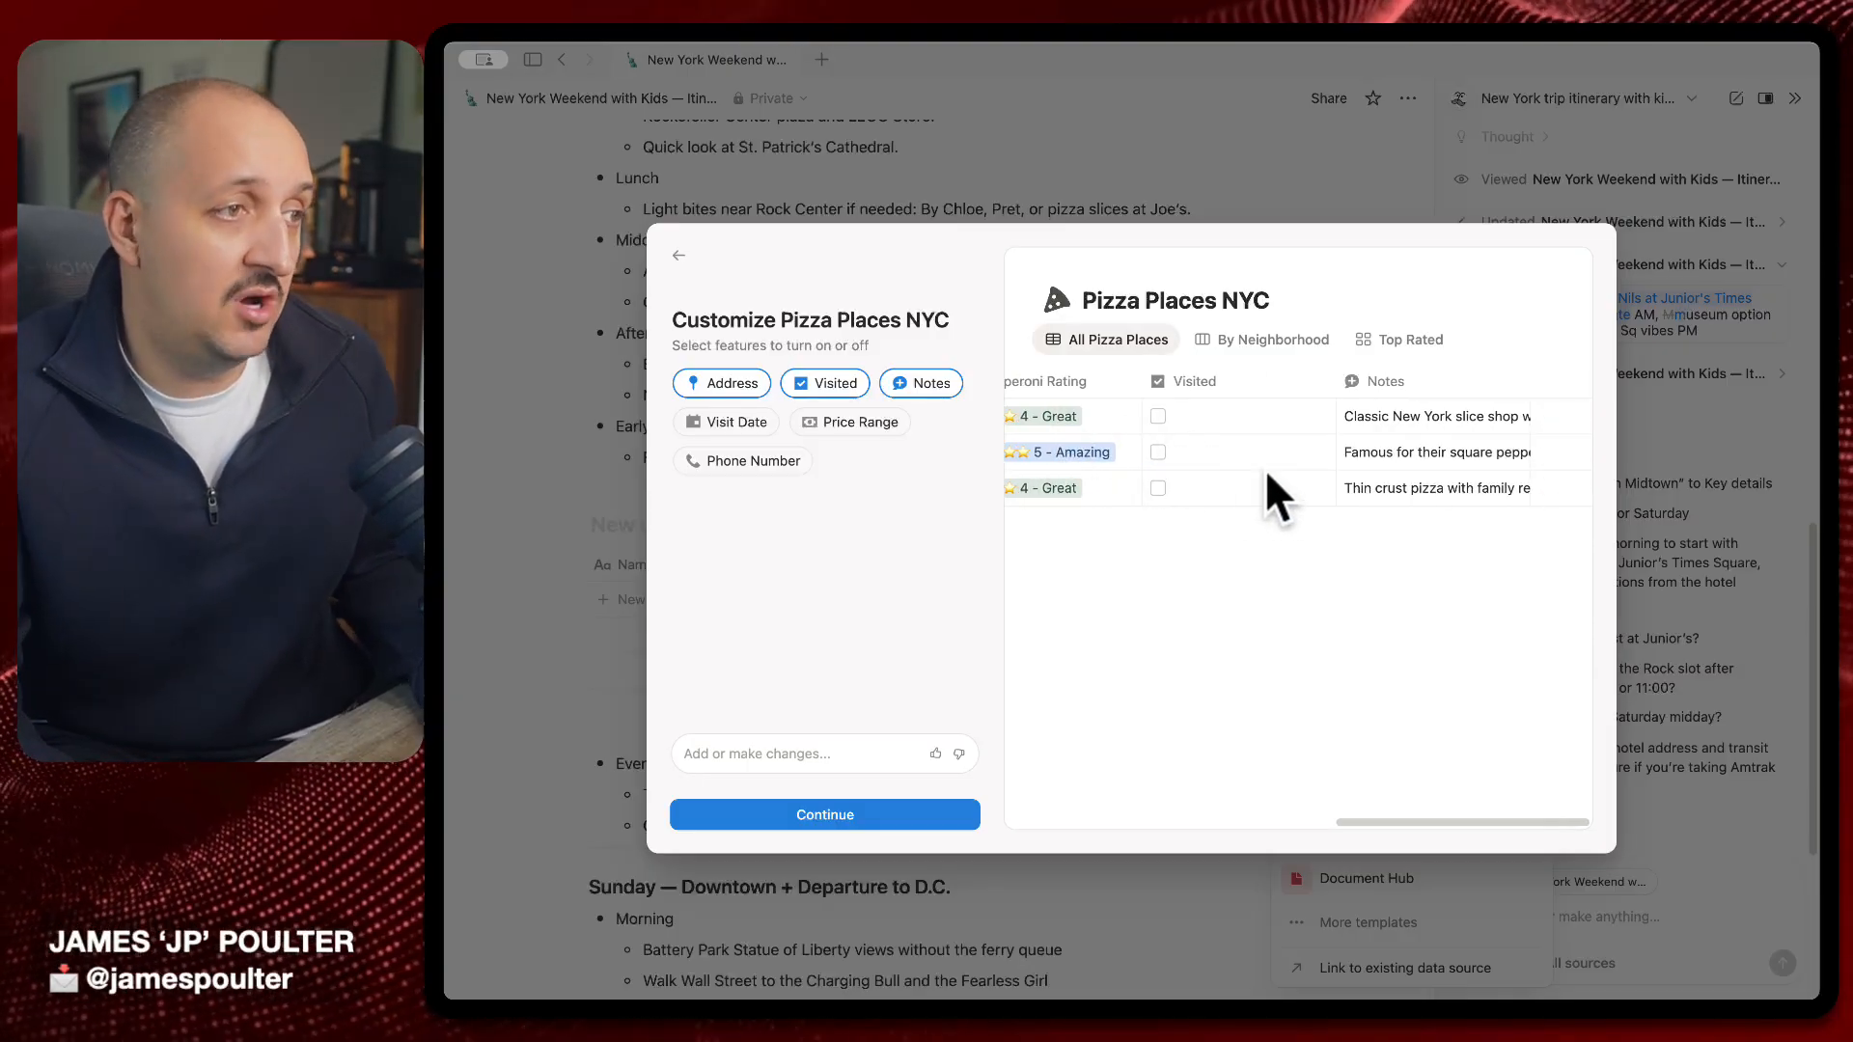
scroll(1386, 477, left, 12)
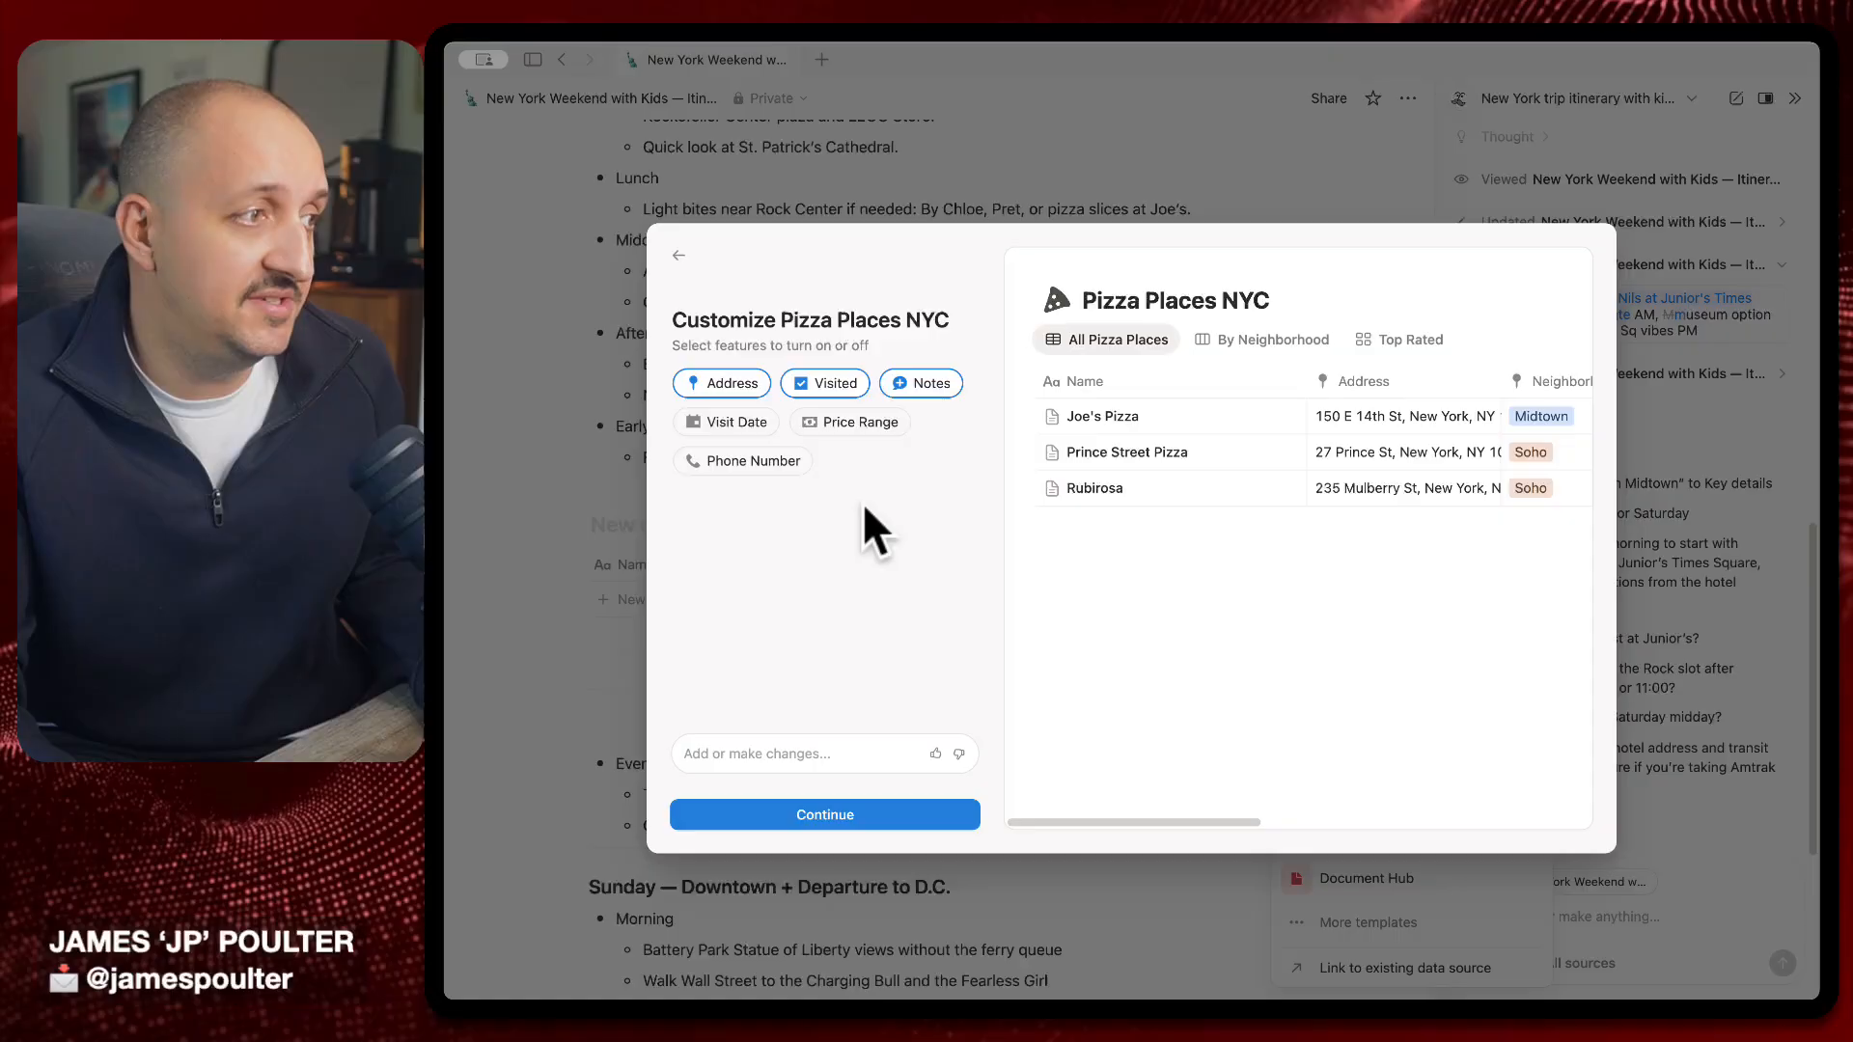
click(859, 422)
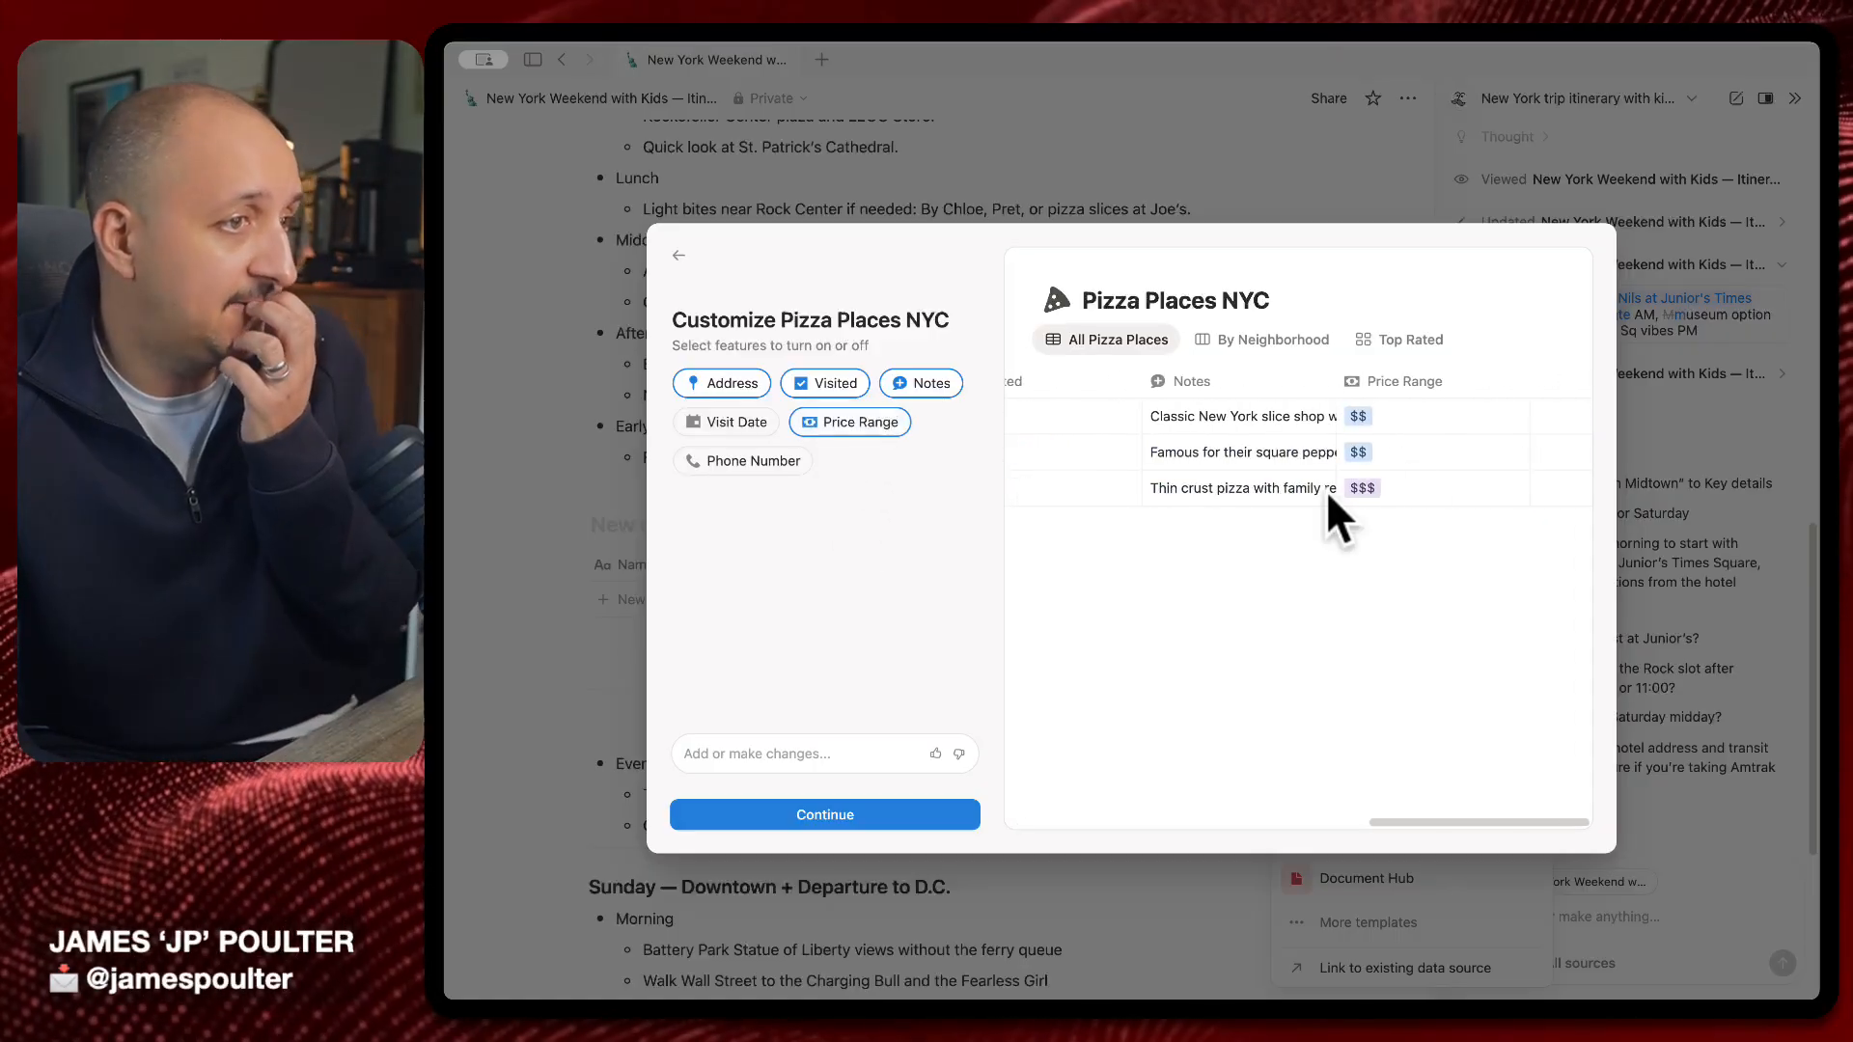
click(697, 422)
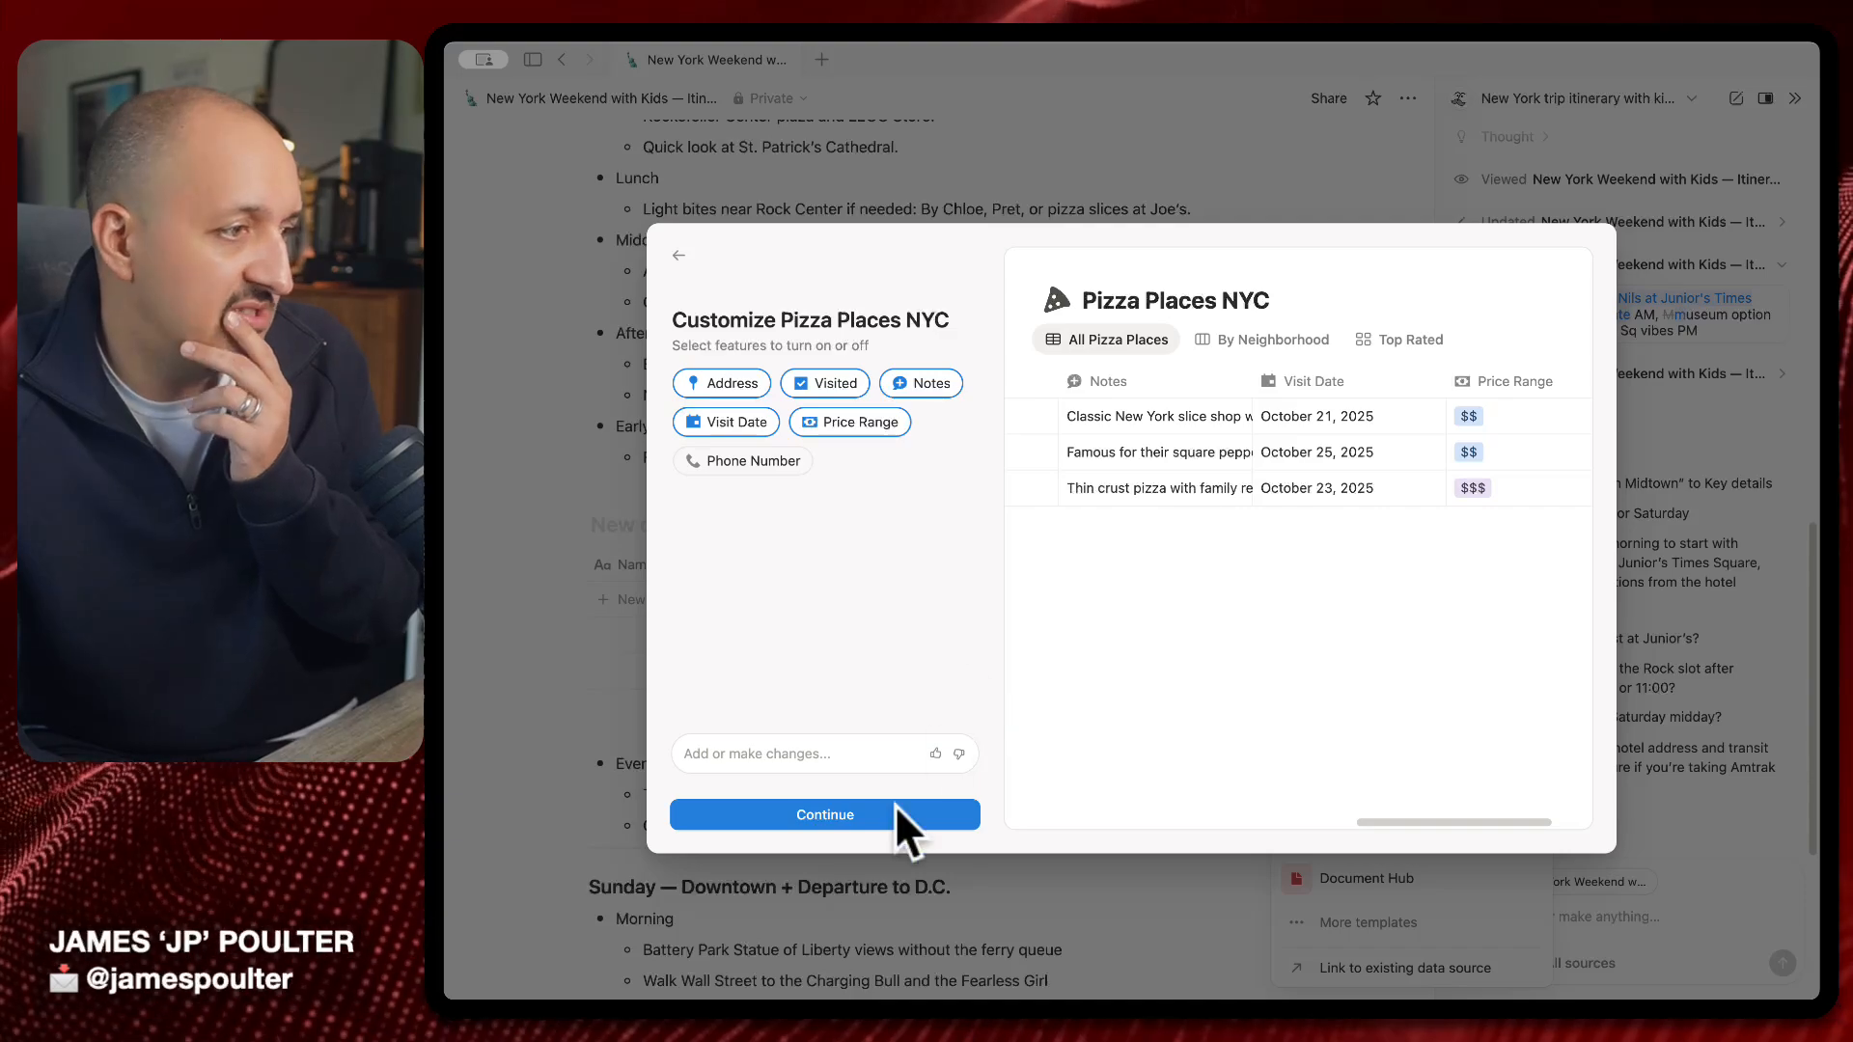
Add the Weekend Plan view and preview the By Neighborhood, All Pizza Places and Top Rated views
click(865, 814)
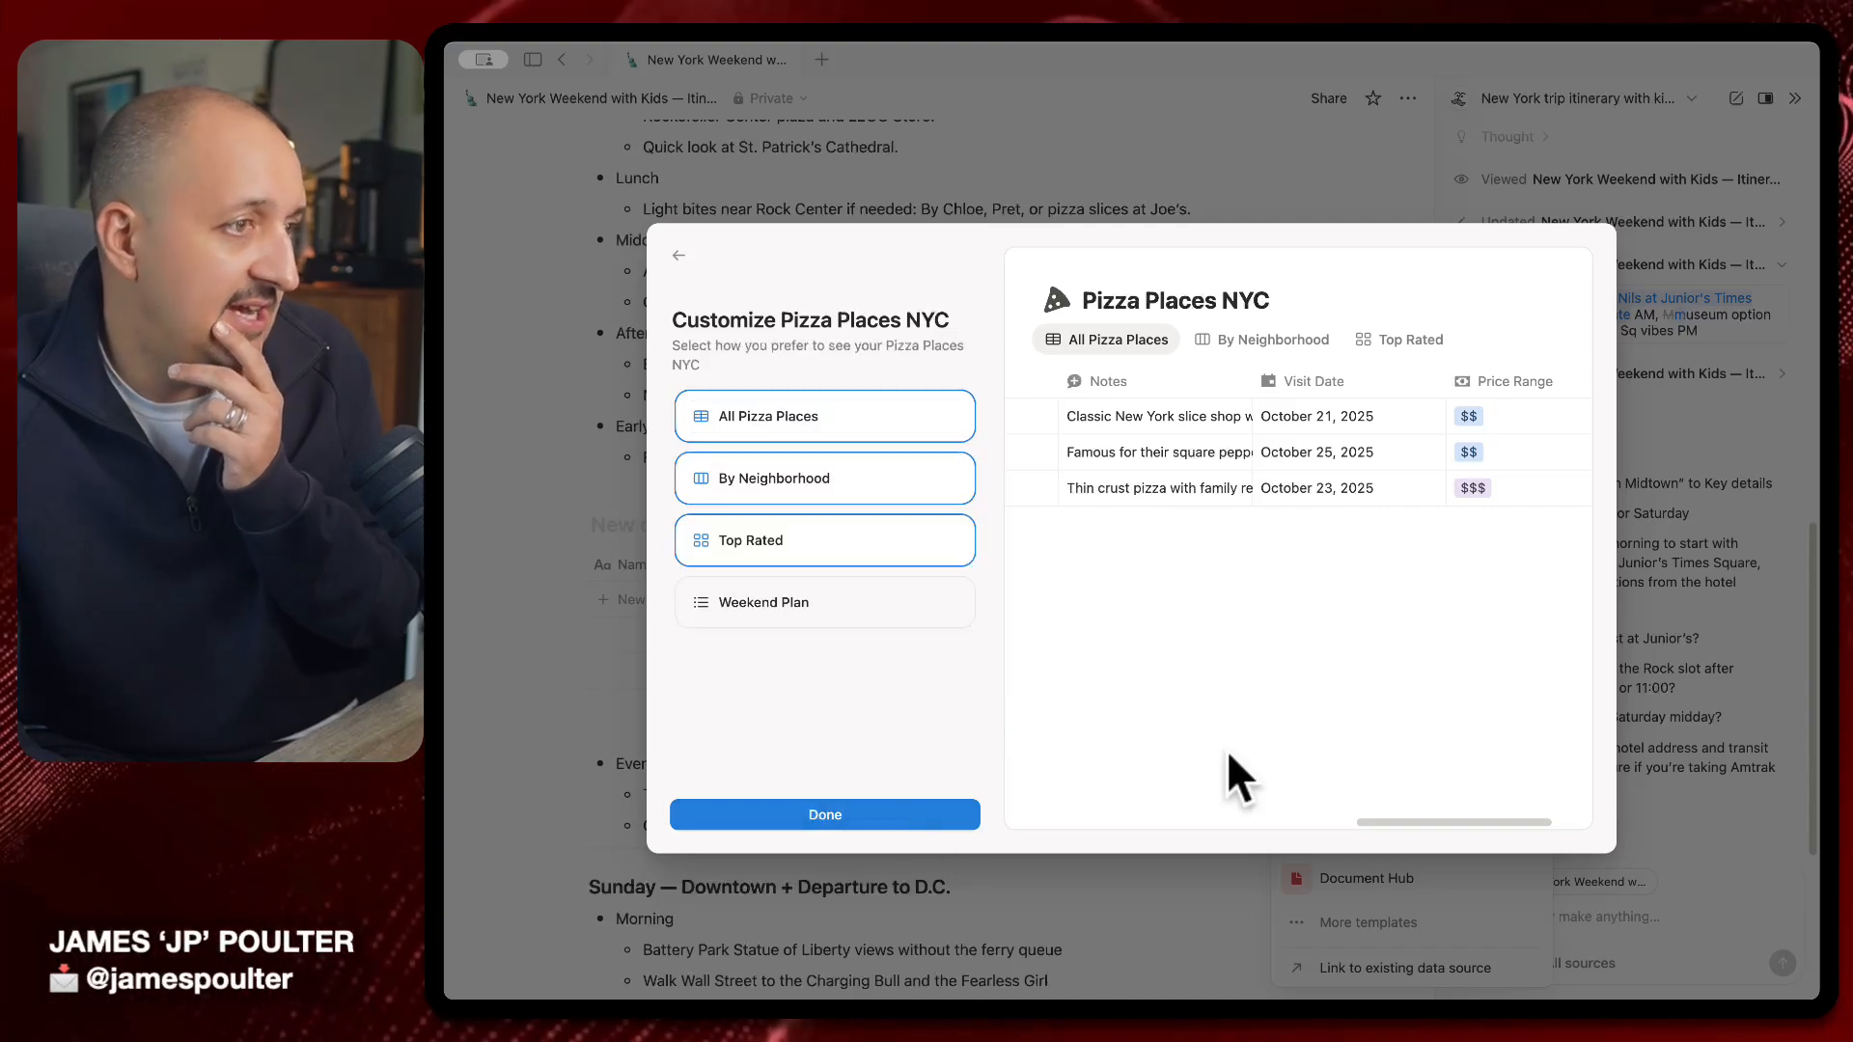
click(886, 600)
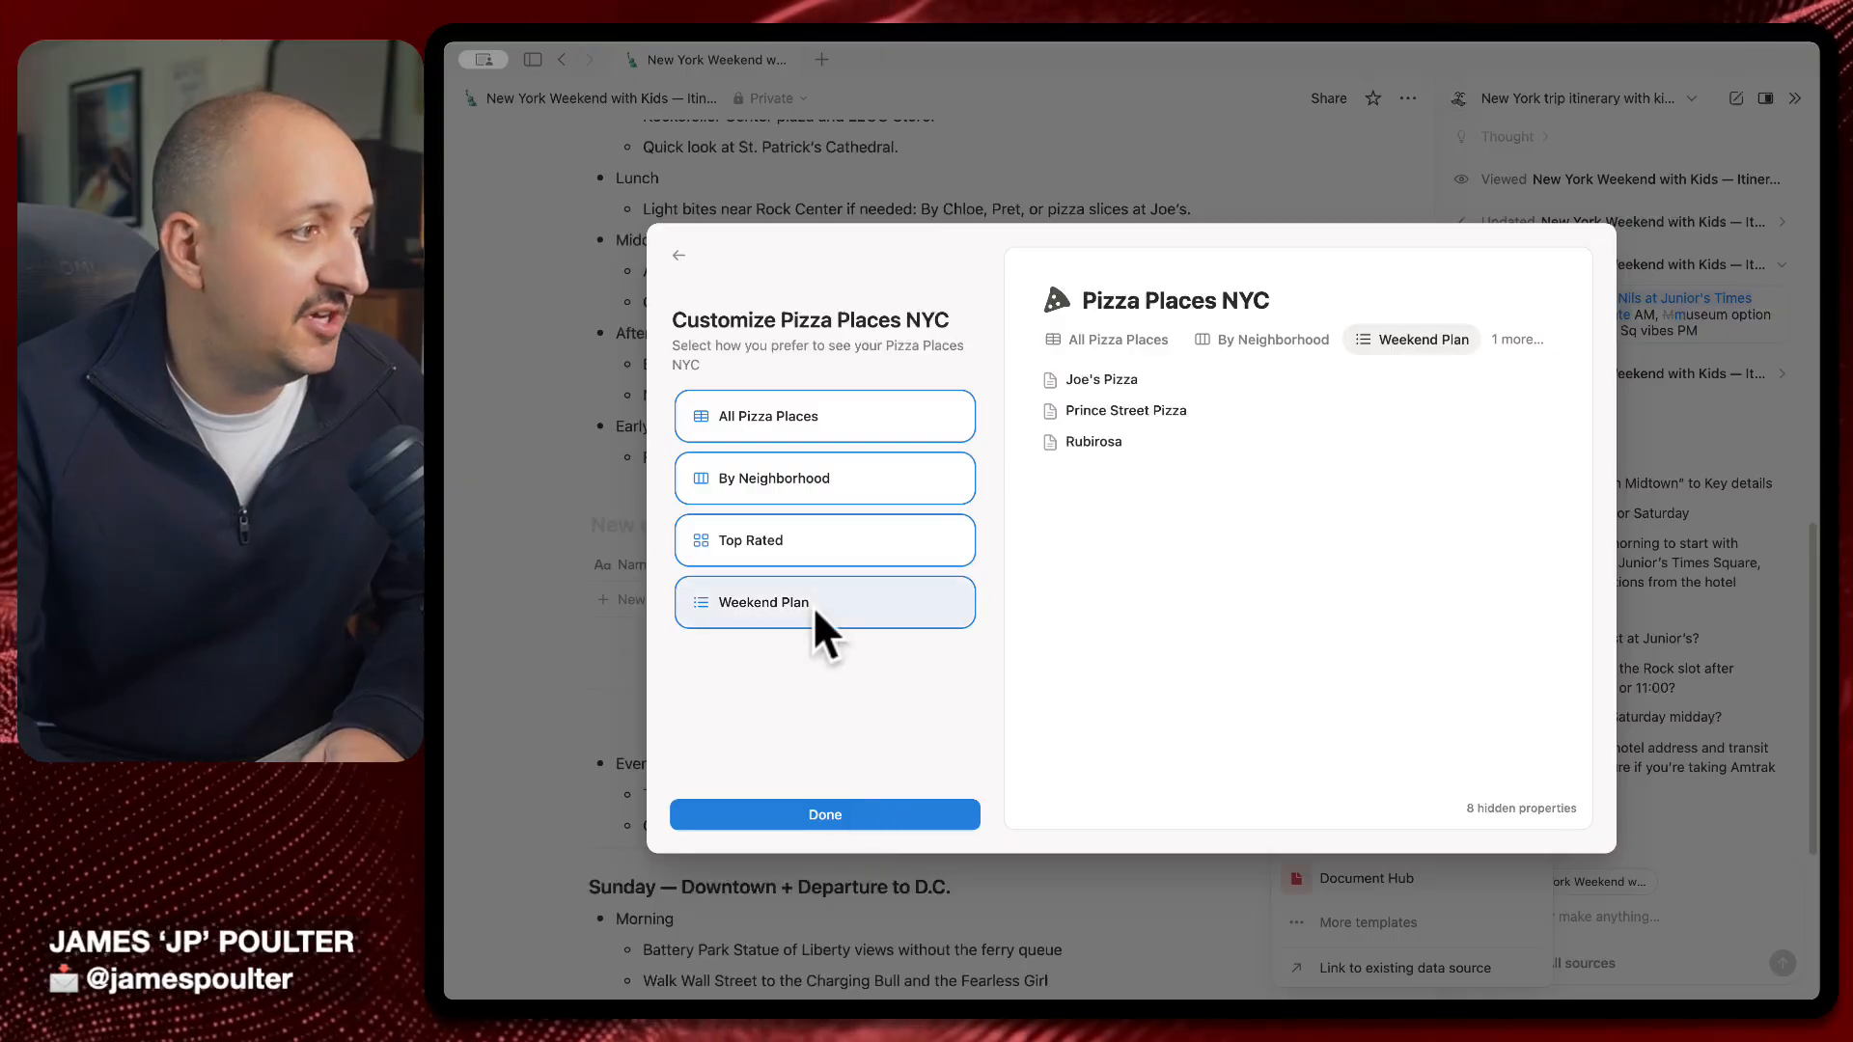
click(1243, 340)
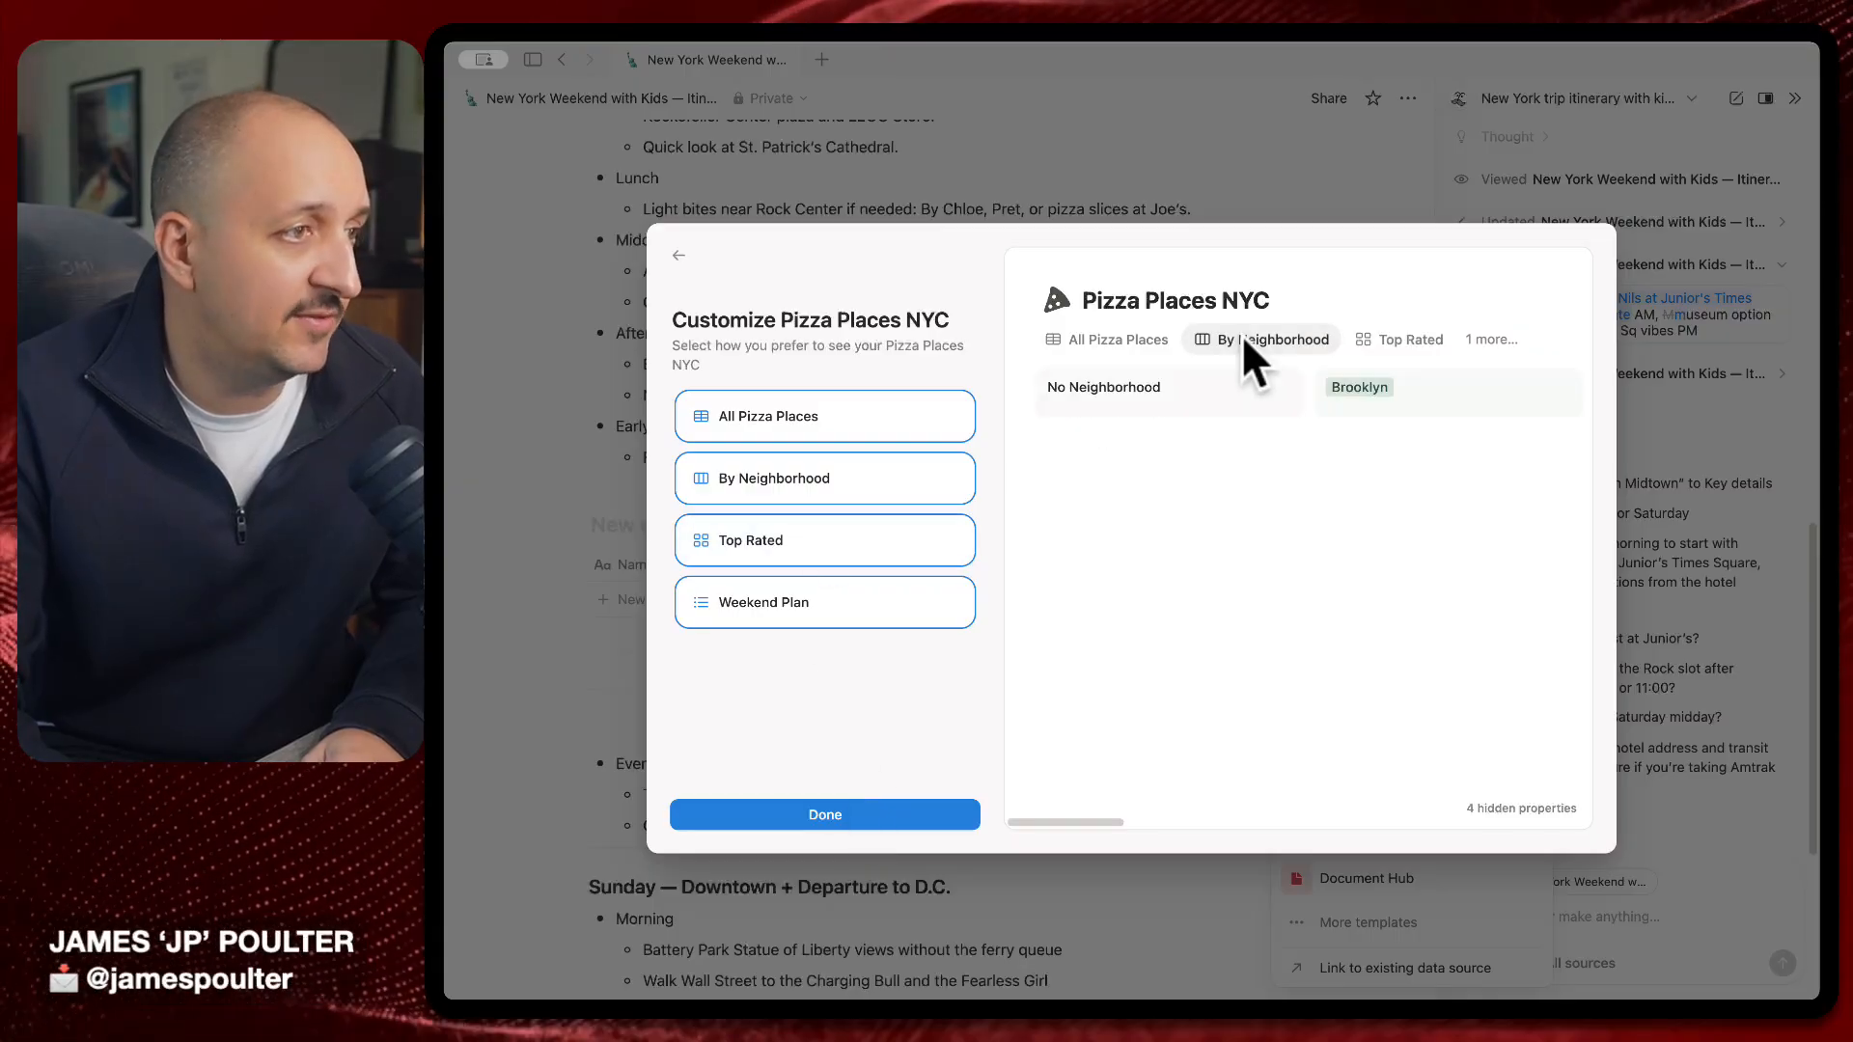
click(1114, 339)
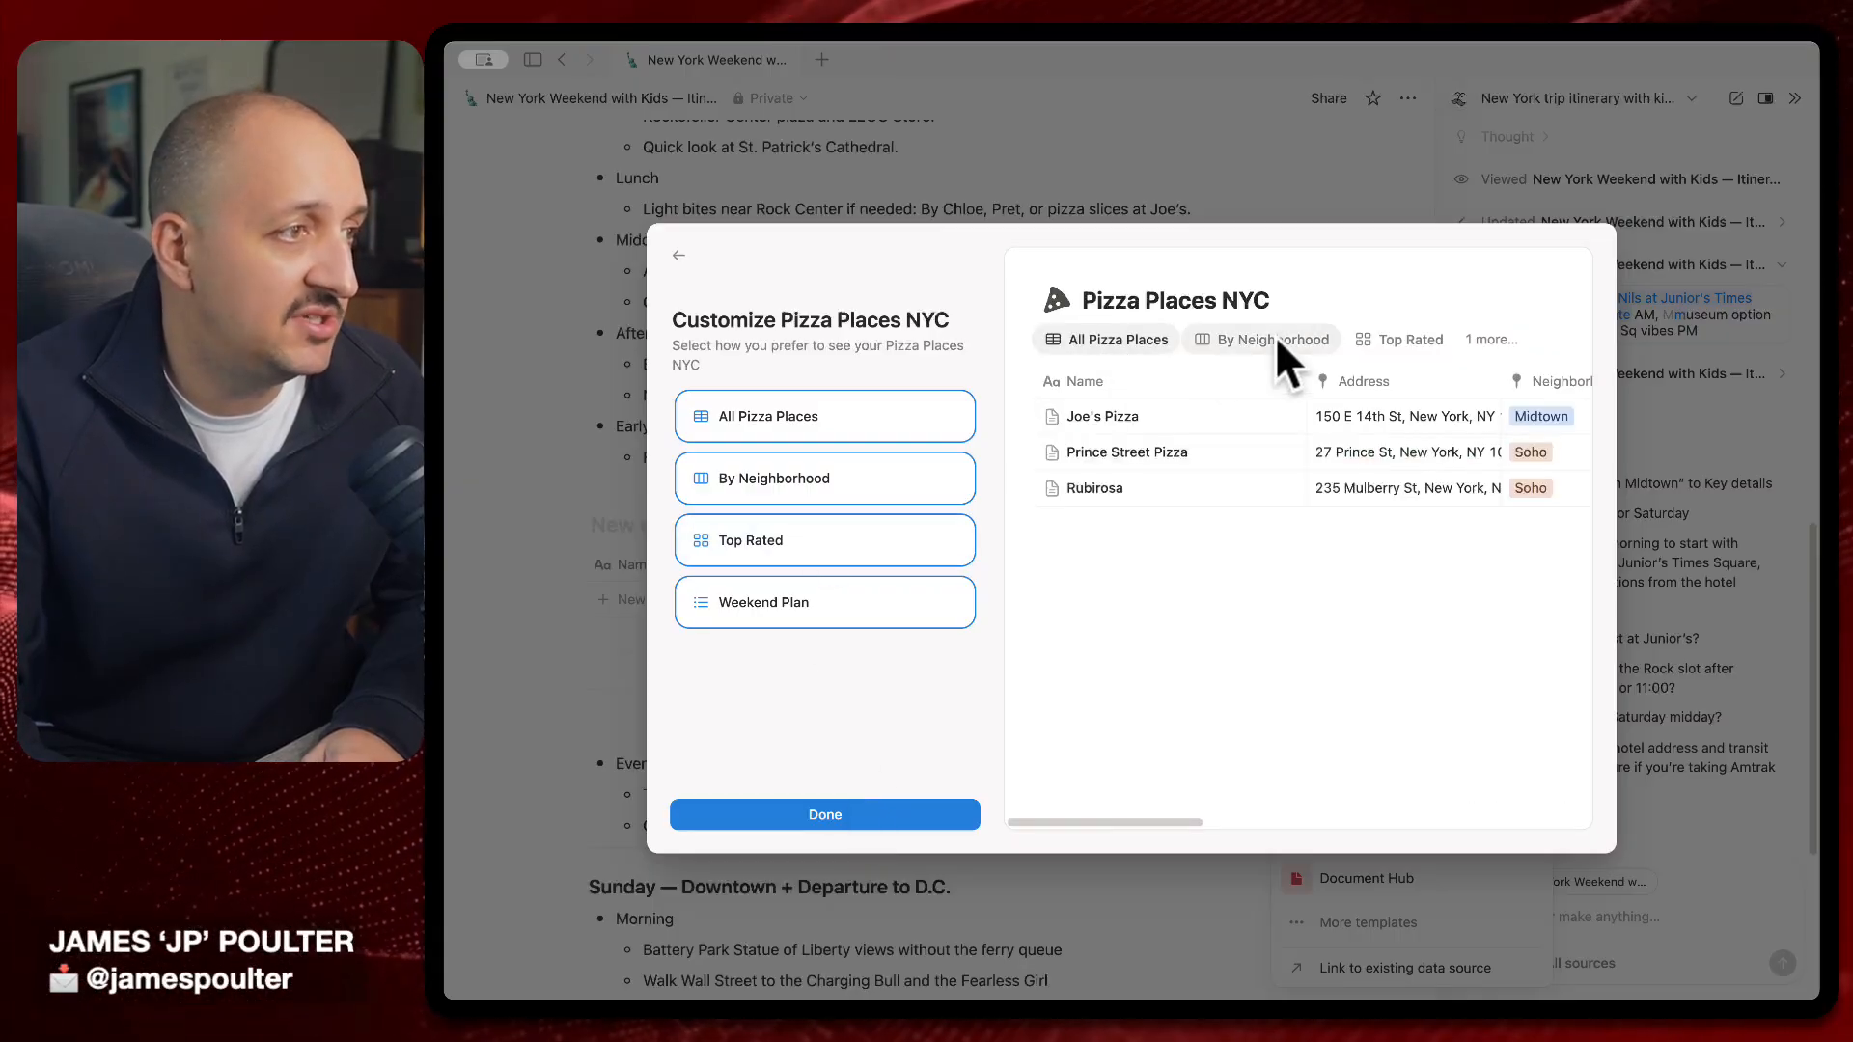
click(1379, 330)
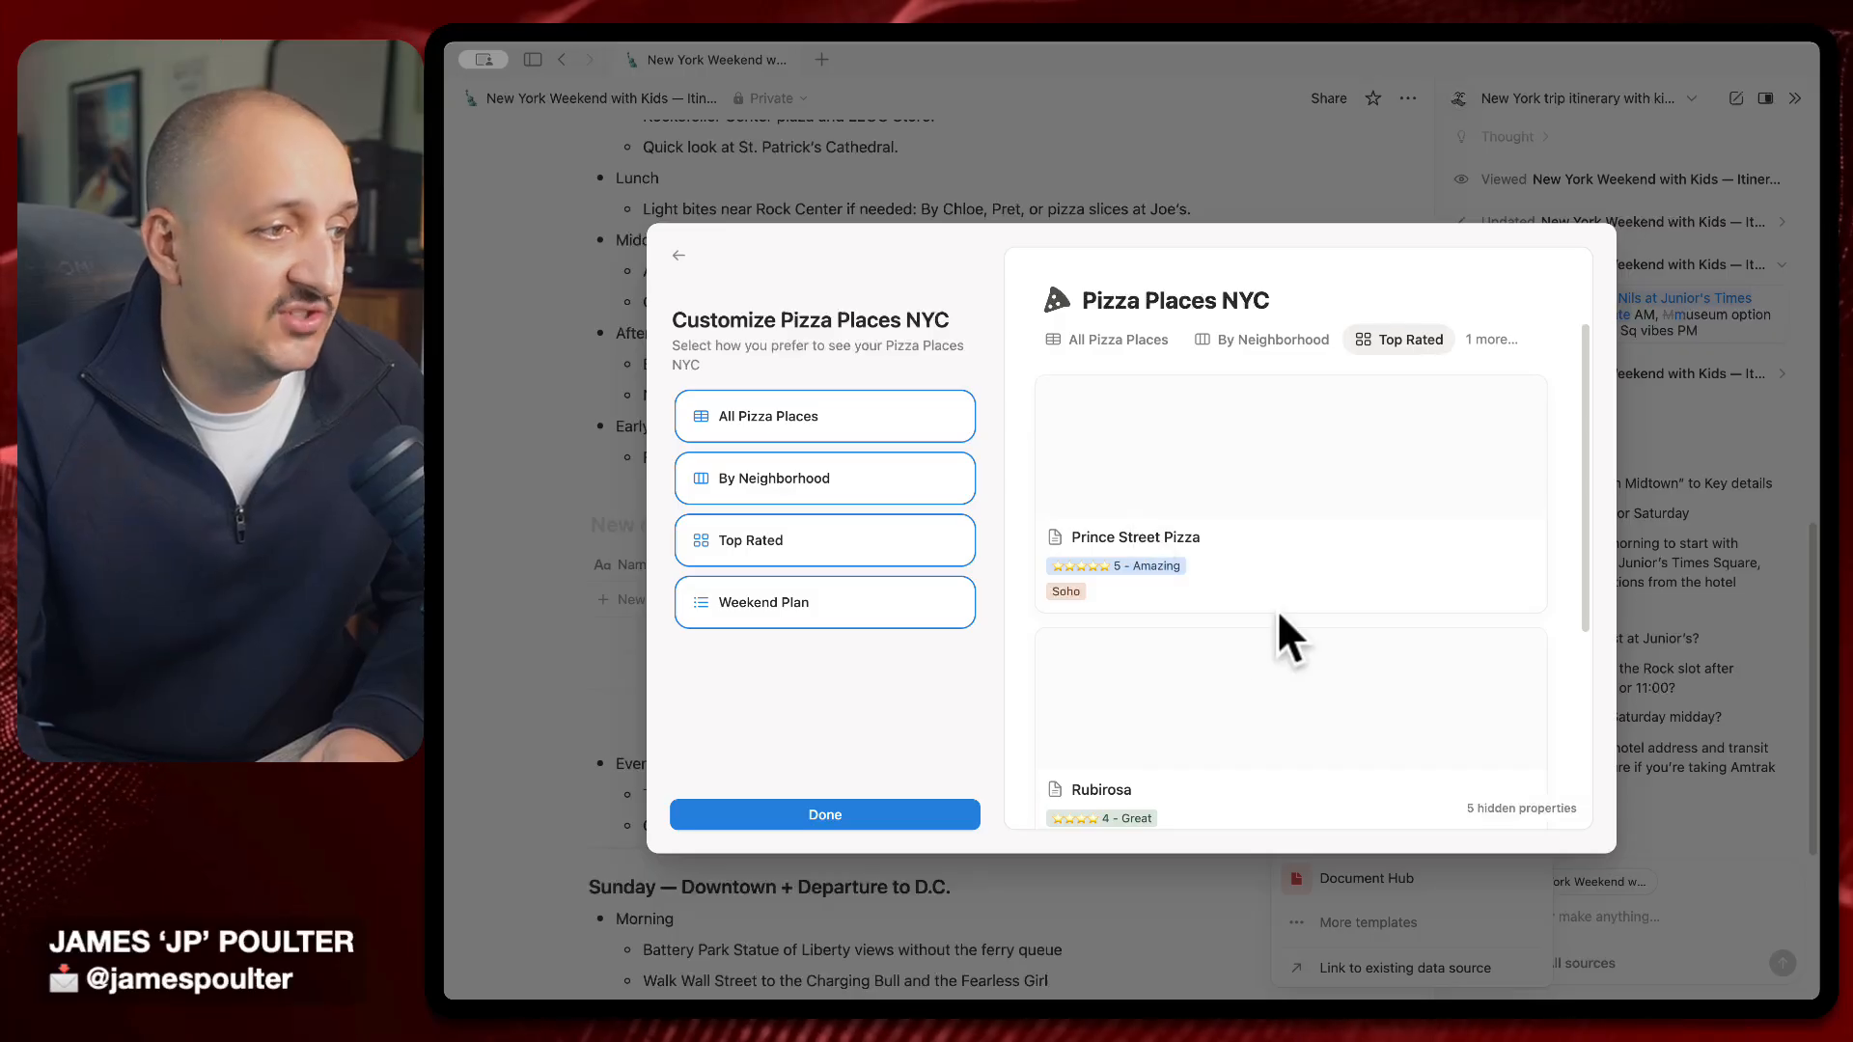
scroll(1276, 608, down, 5)
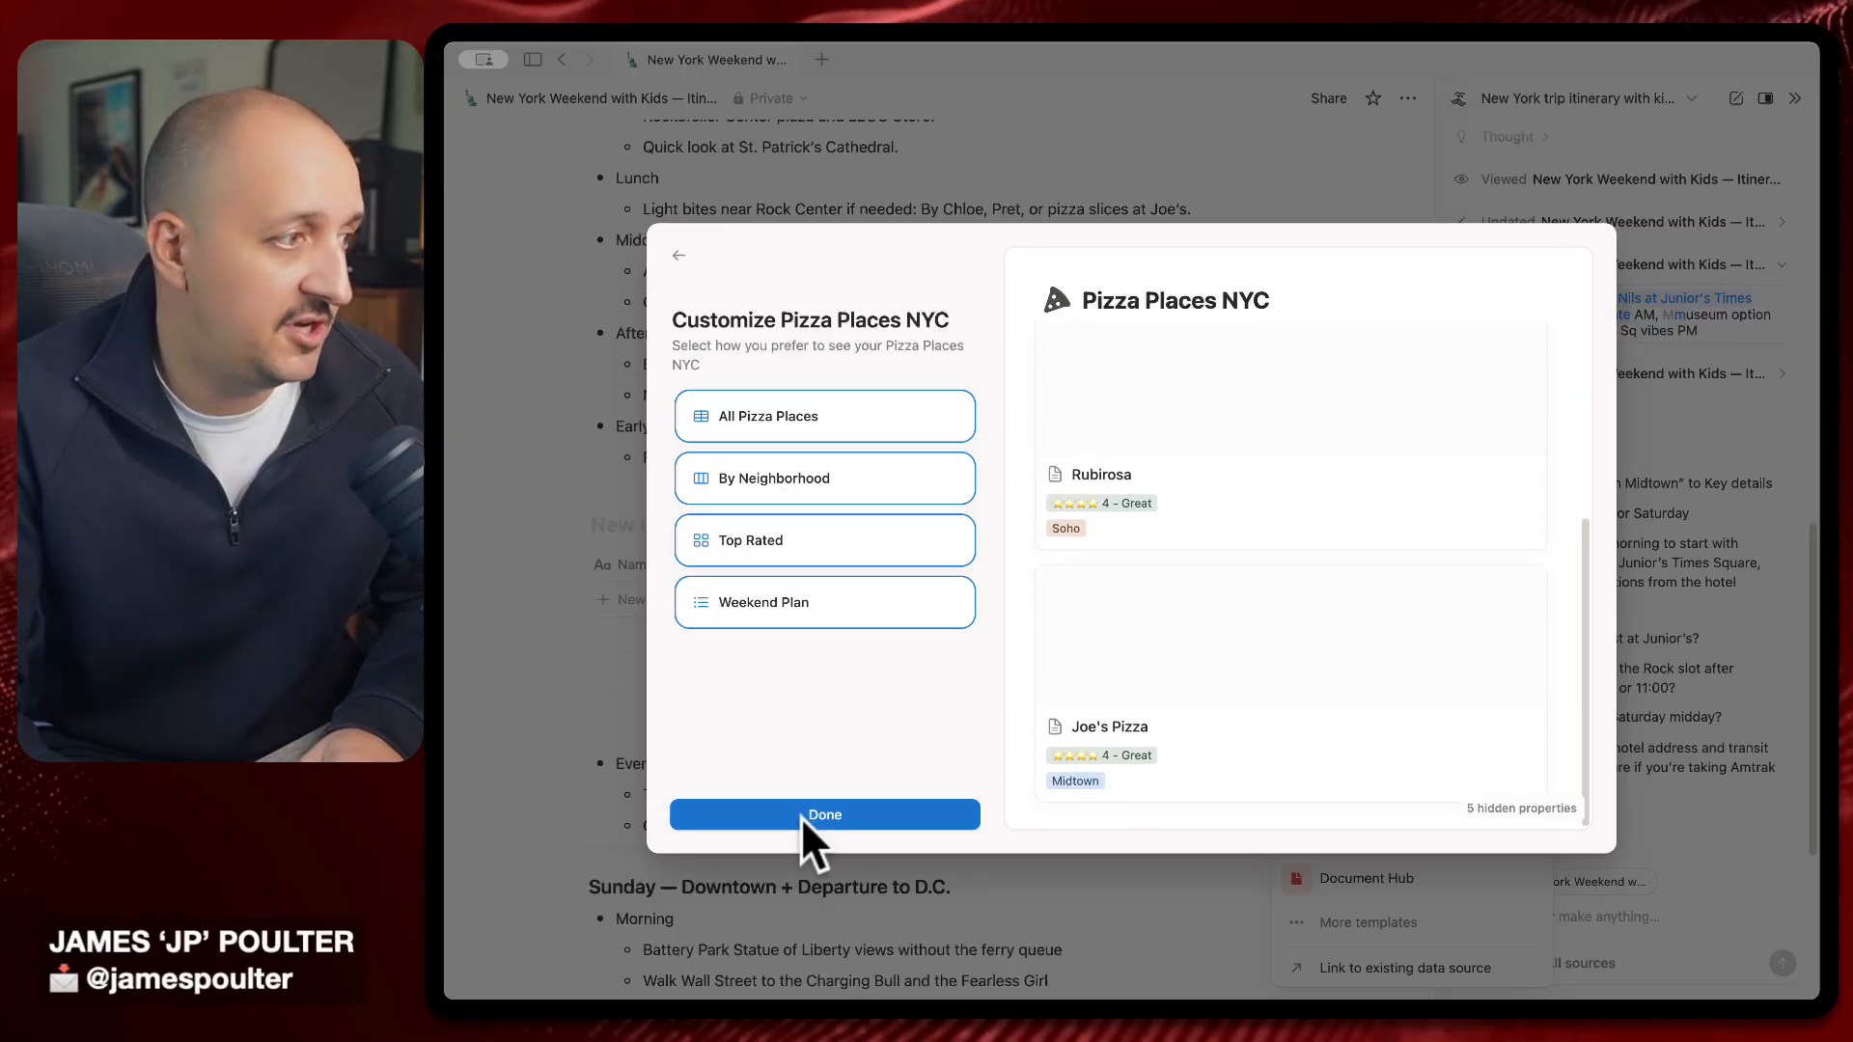
Request a Pizza Photo field for slice photos and check it in the All Pizza Places preview
click(680, 255)
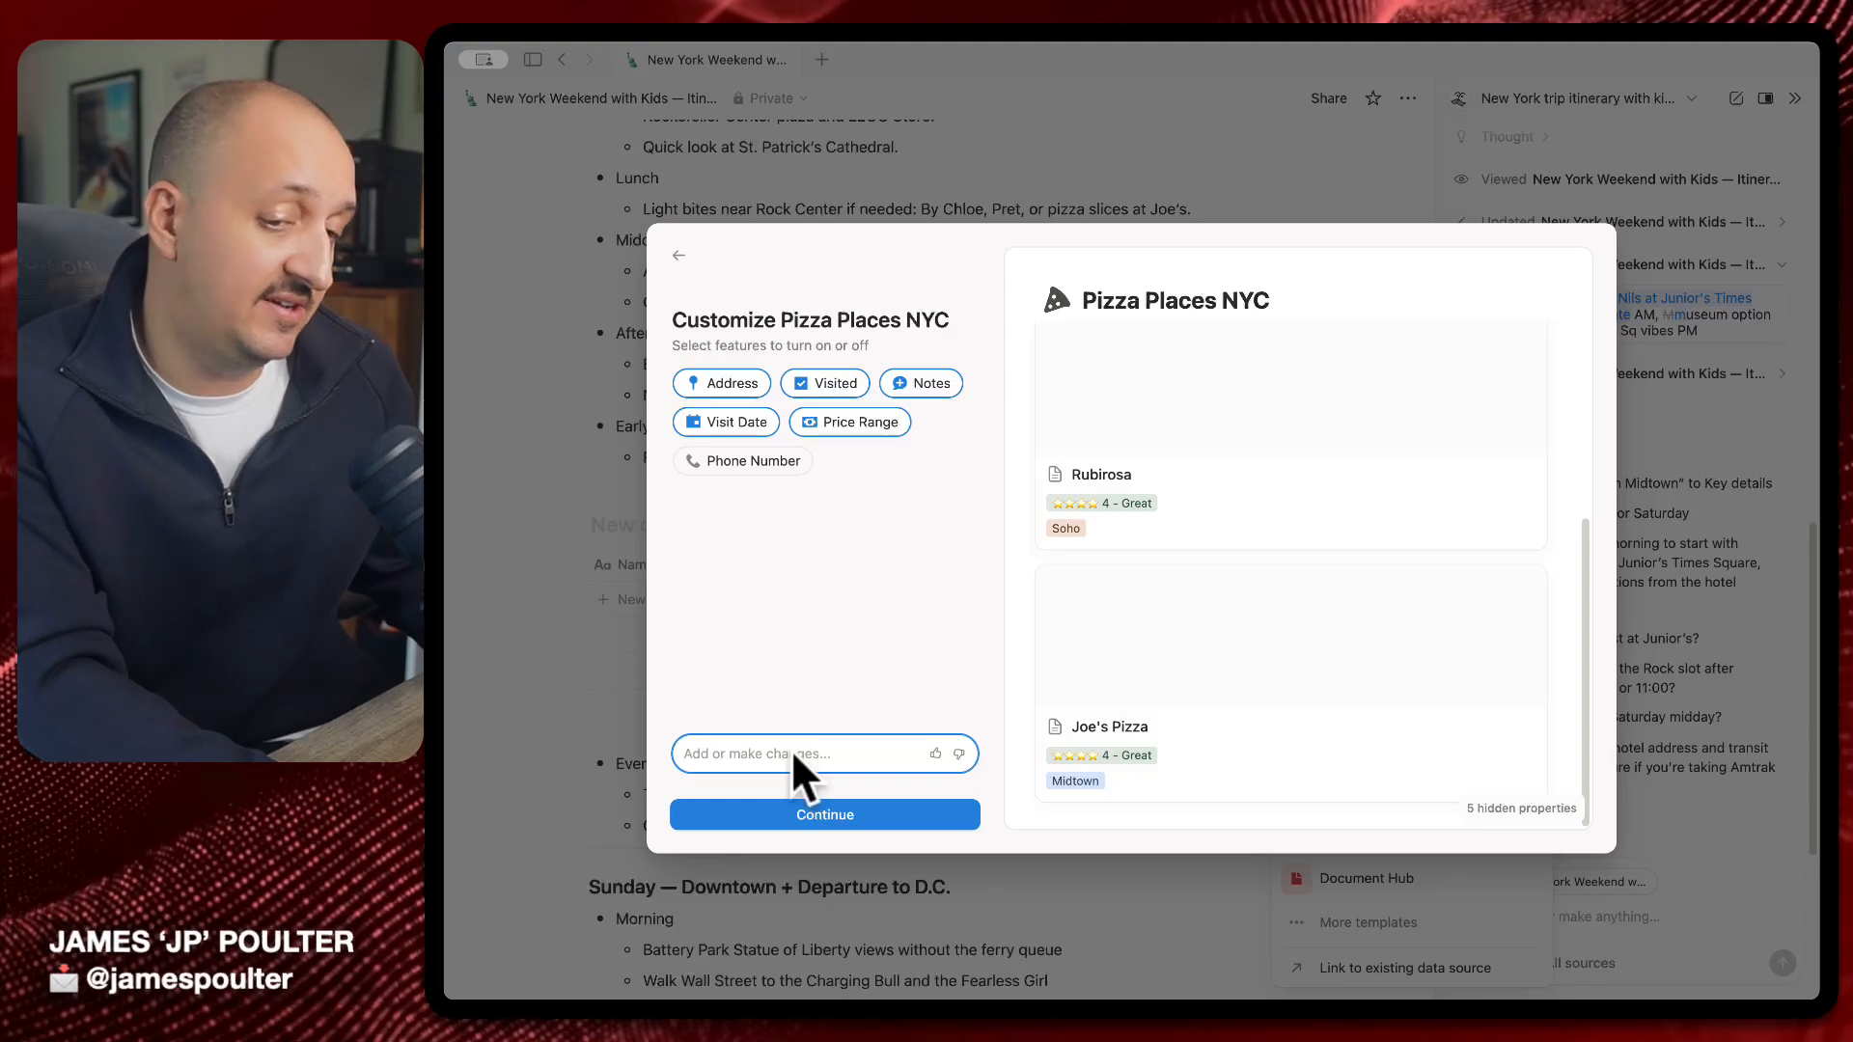
text(Leave a space for where I can add a photo of the slice when I get there to add it to the database.)
key(Return)
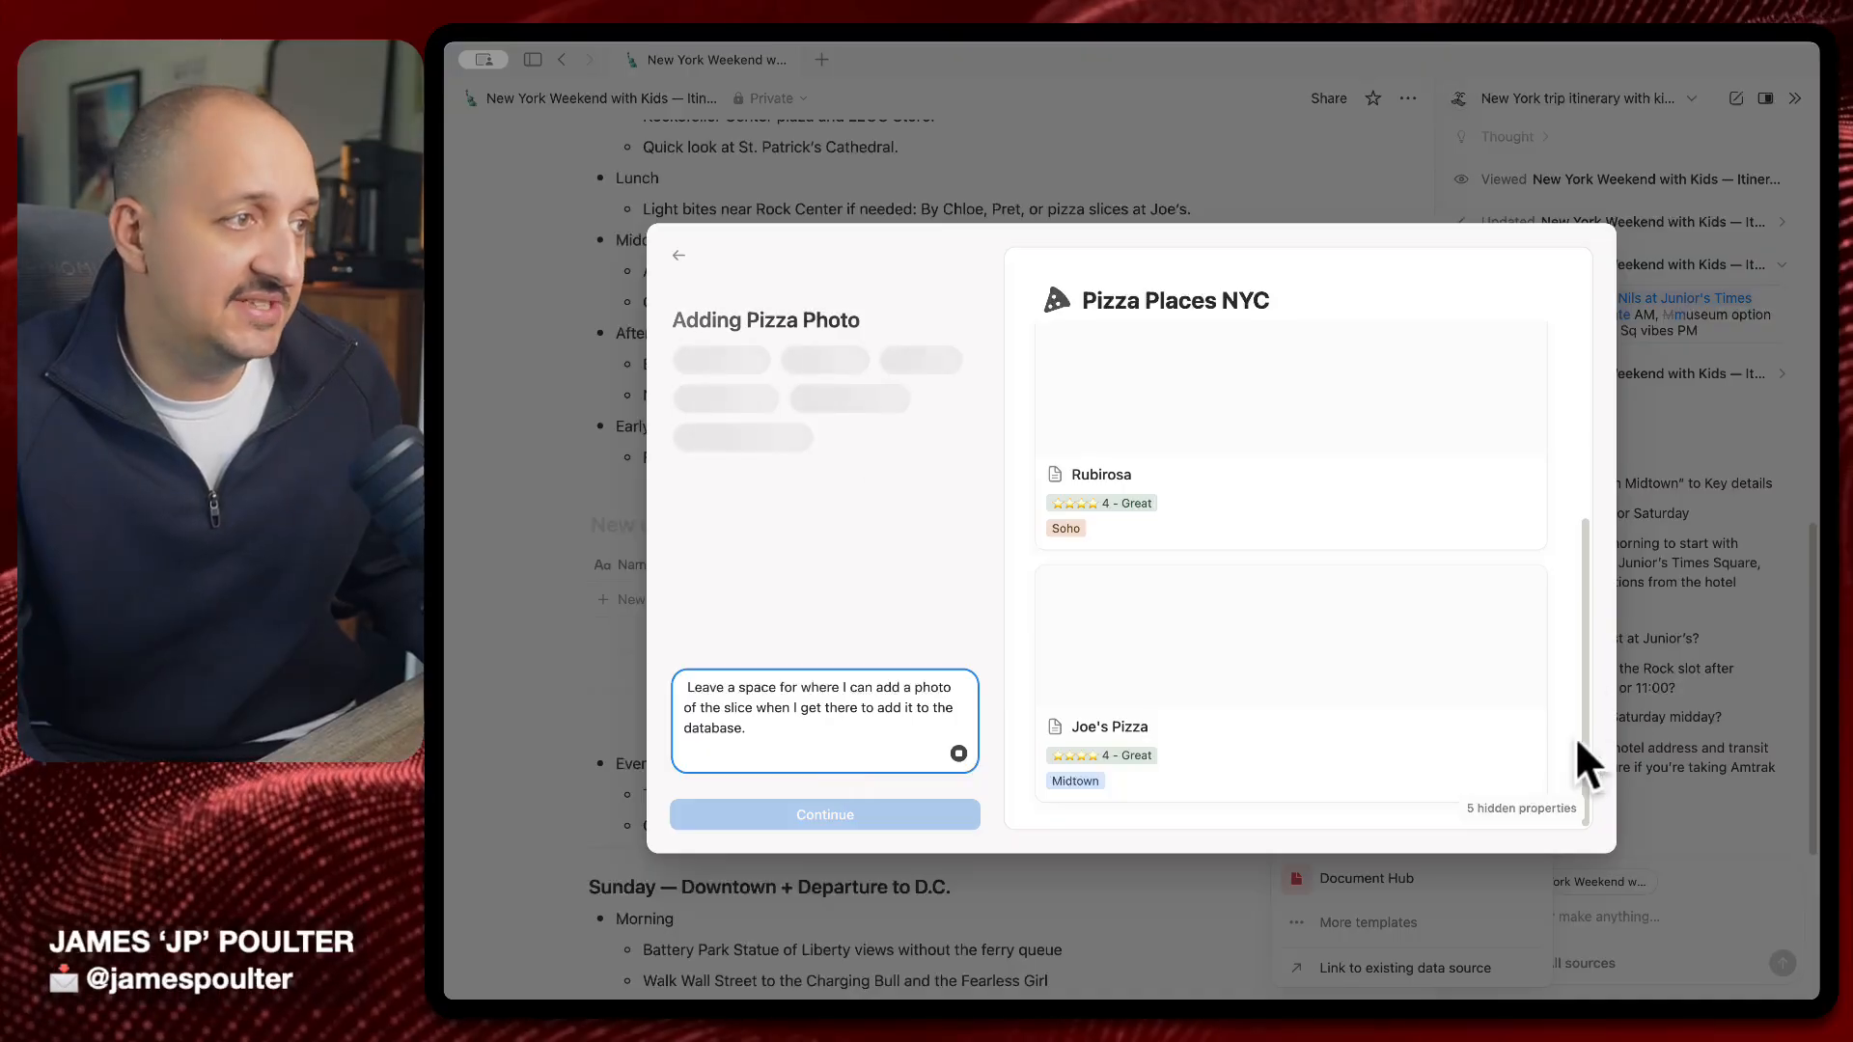
click(1074, 340)
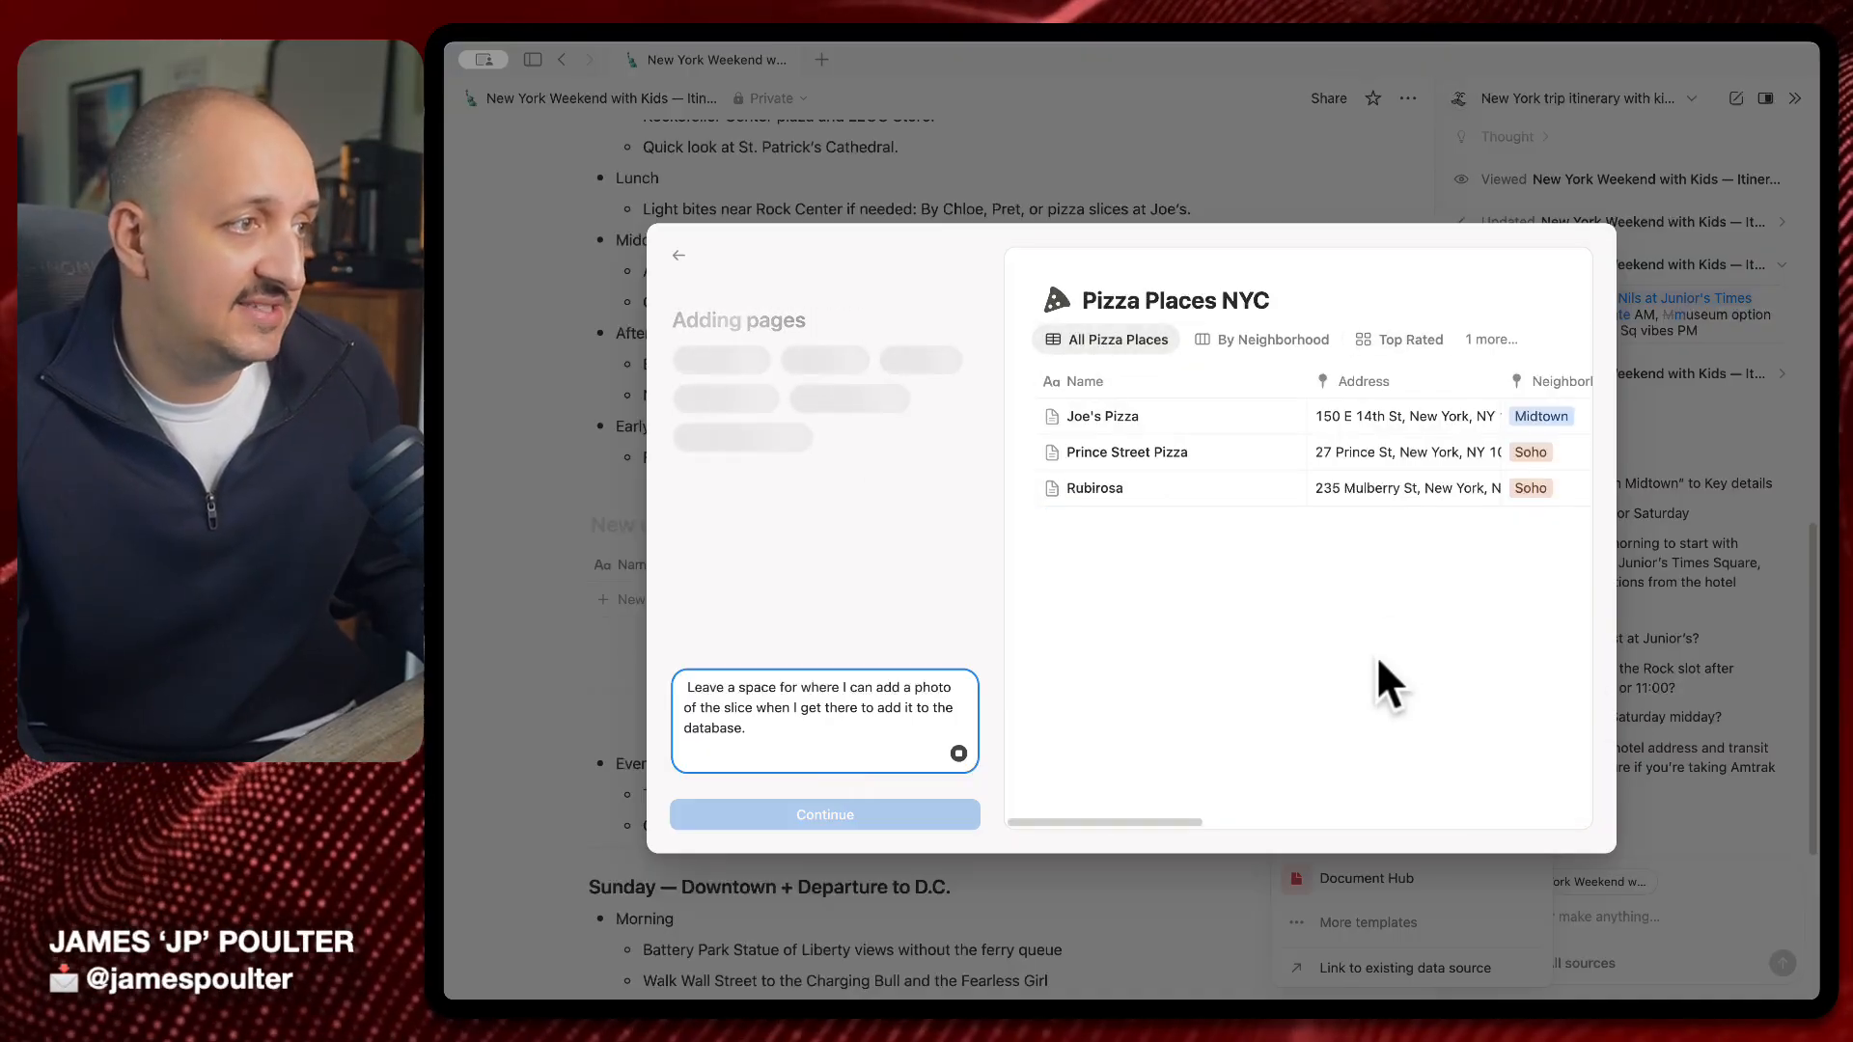
scroll(1345, 656, right, 10)
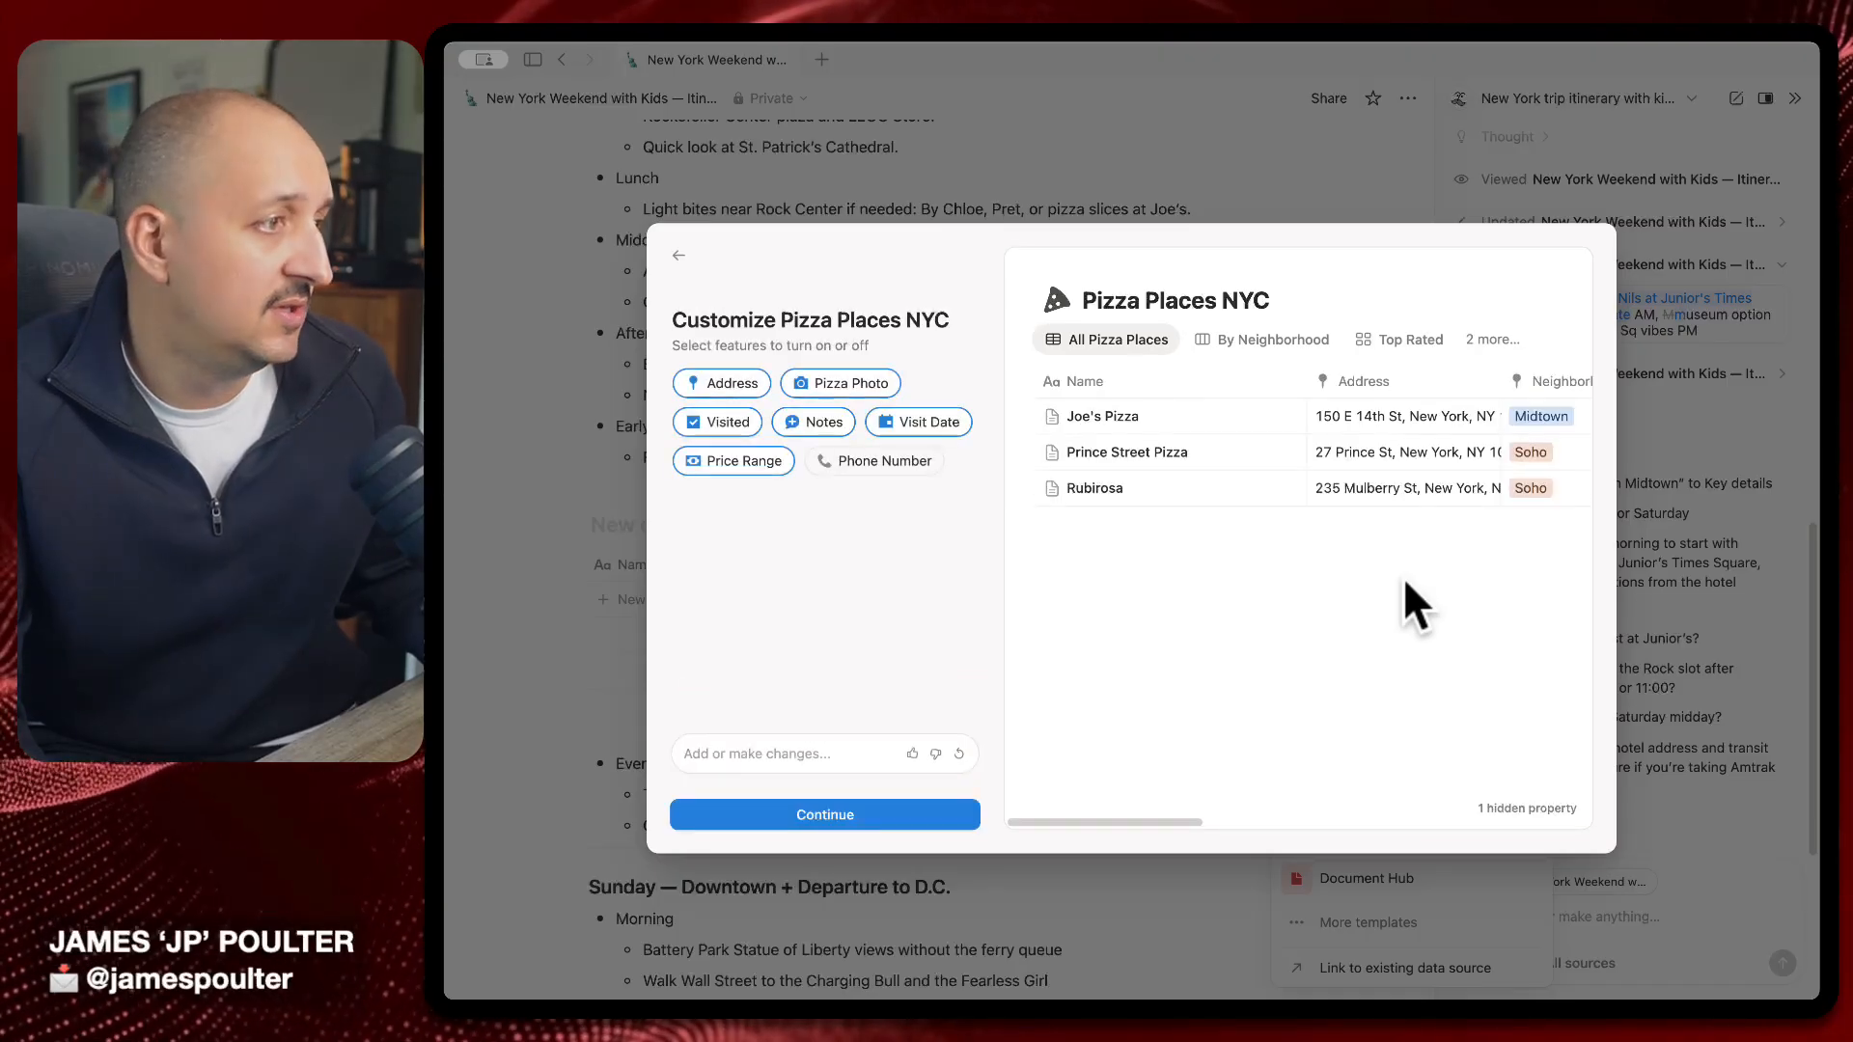
Remove the Visit Date property while keeping Pizza Photo enabled
scroll(1405, 583, right, 10)
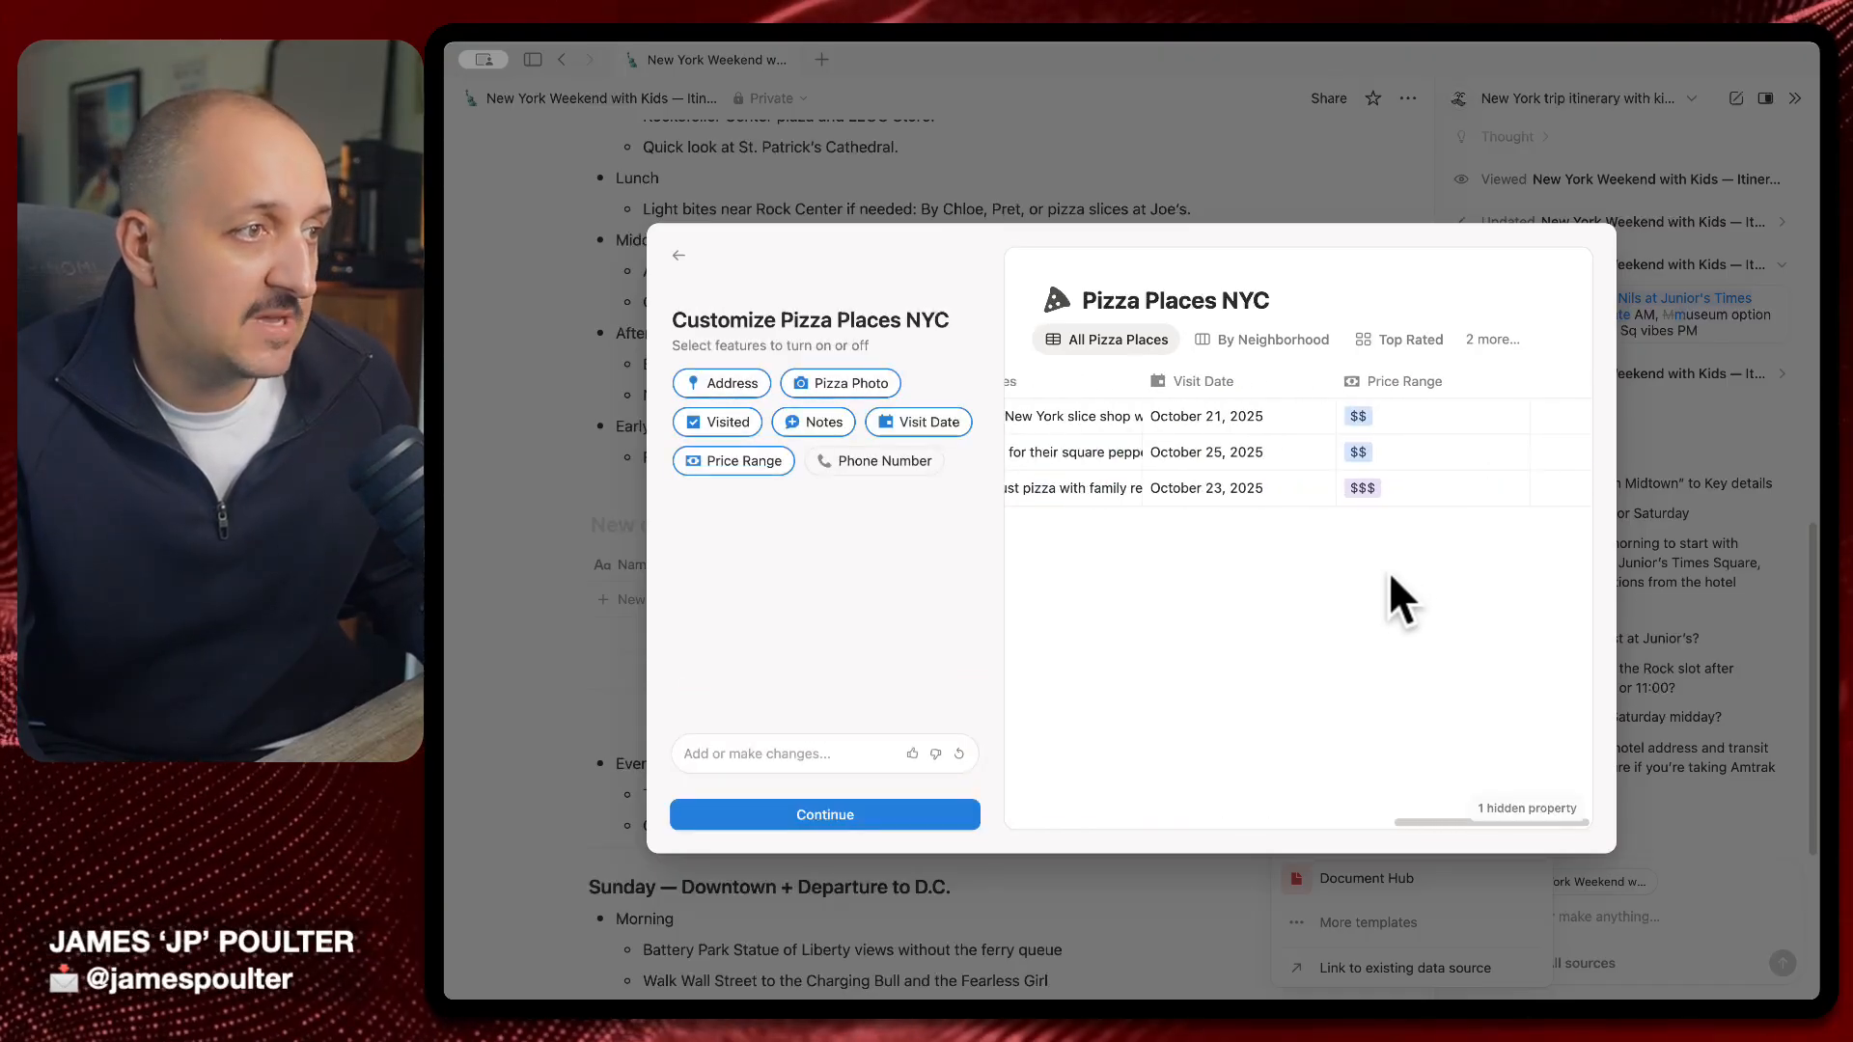
scroll(1299, 550, left, 10)
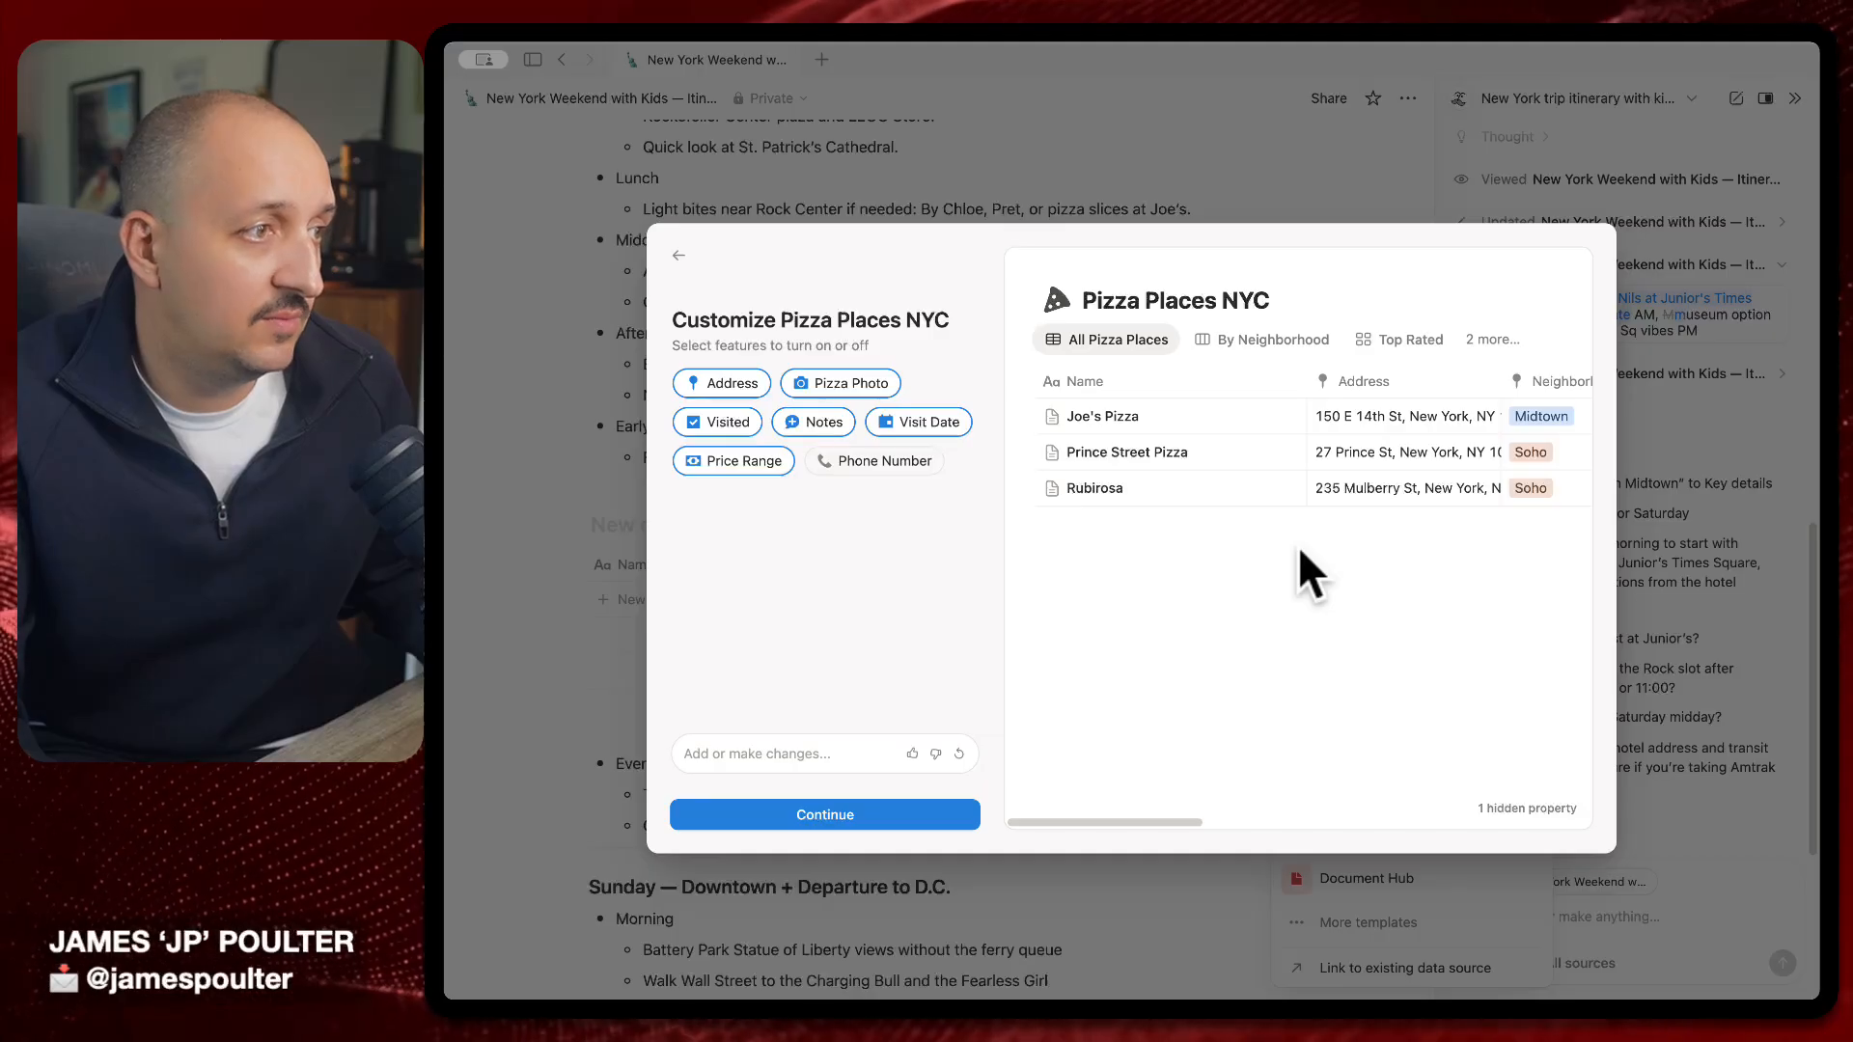
scroll(1312, 511, right, 10)
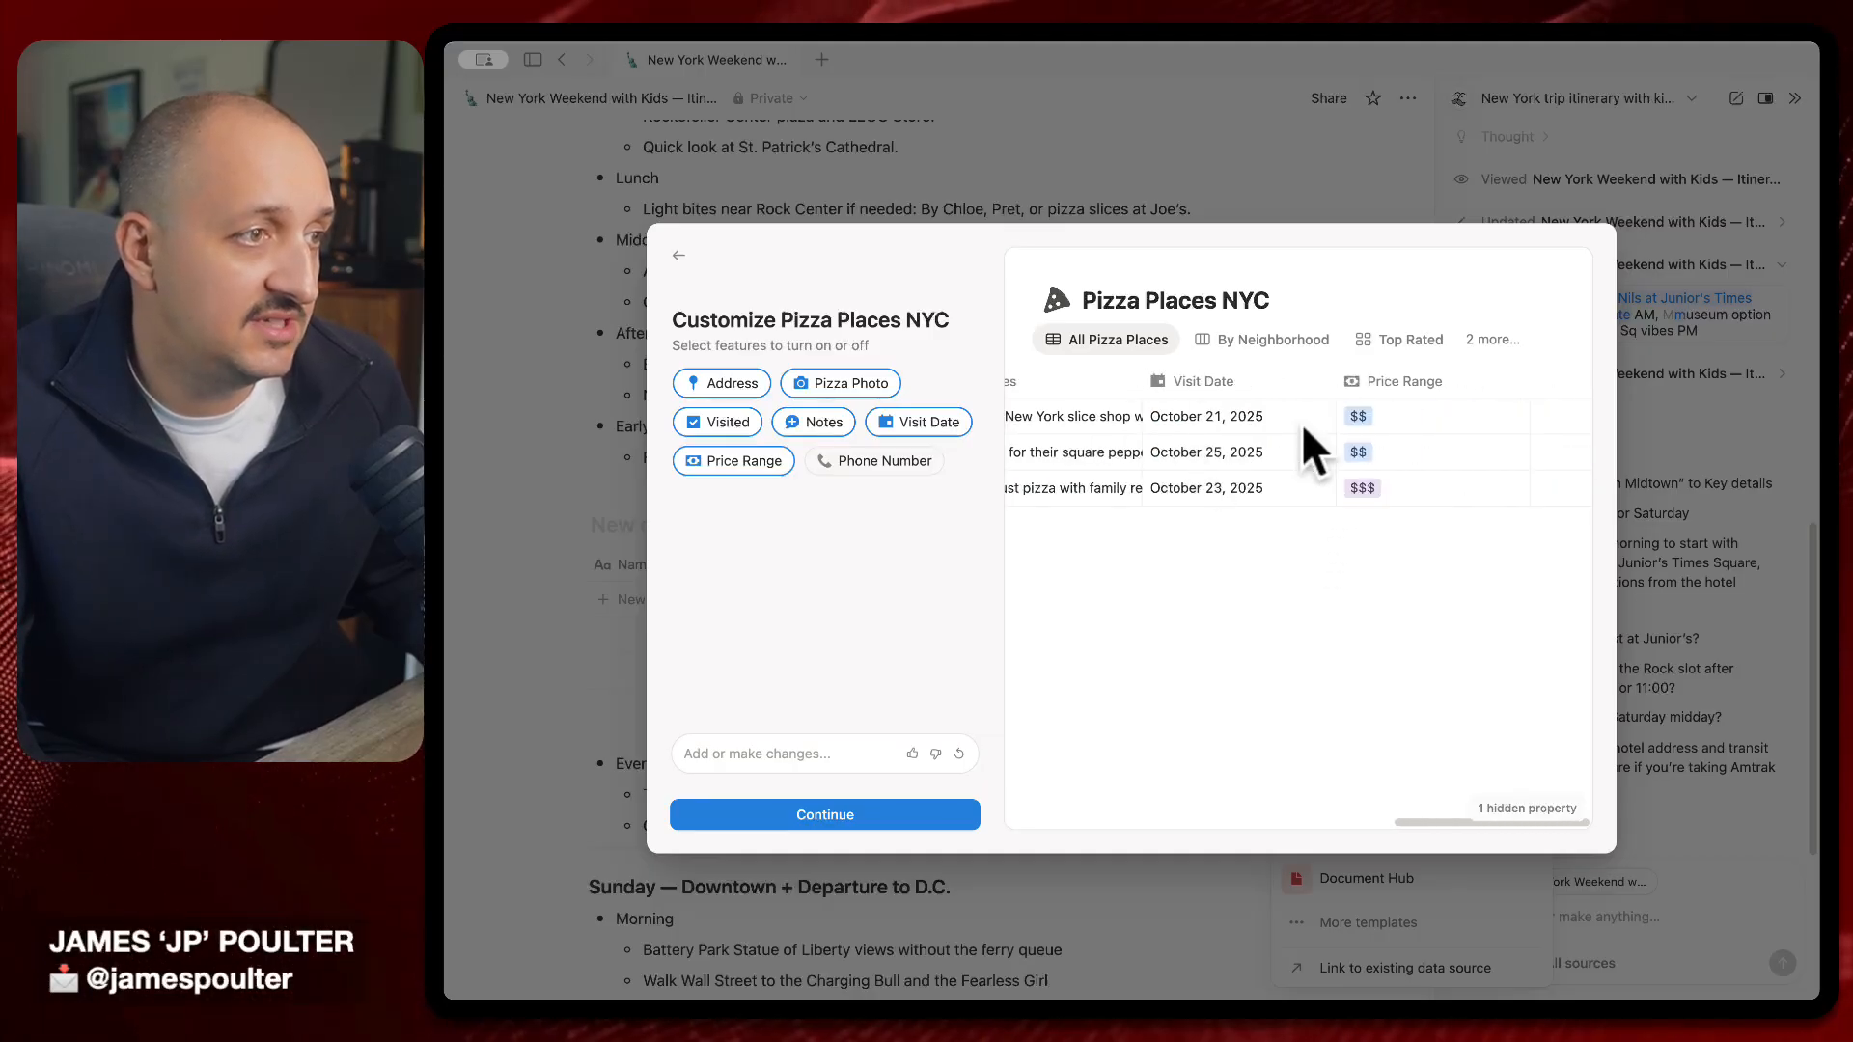
scroll(1403, 426, left, 10)
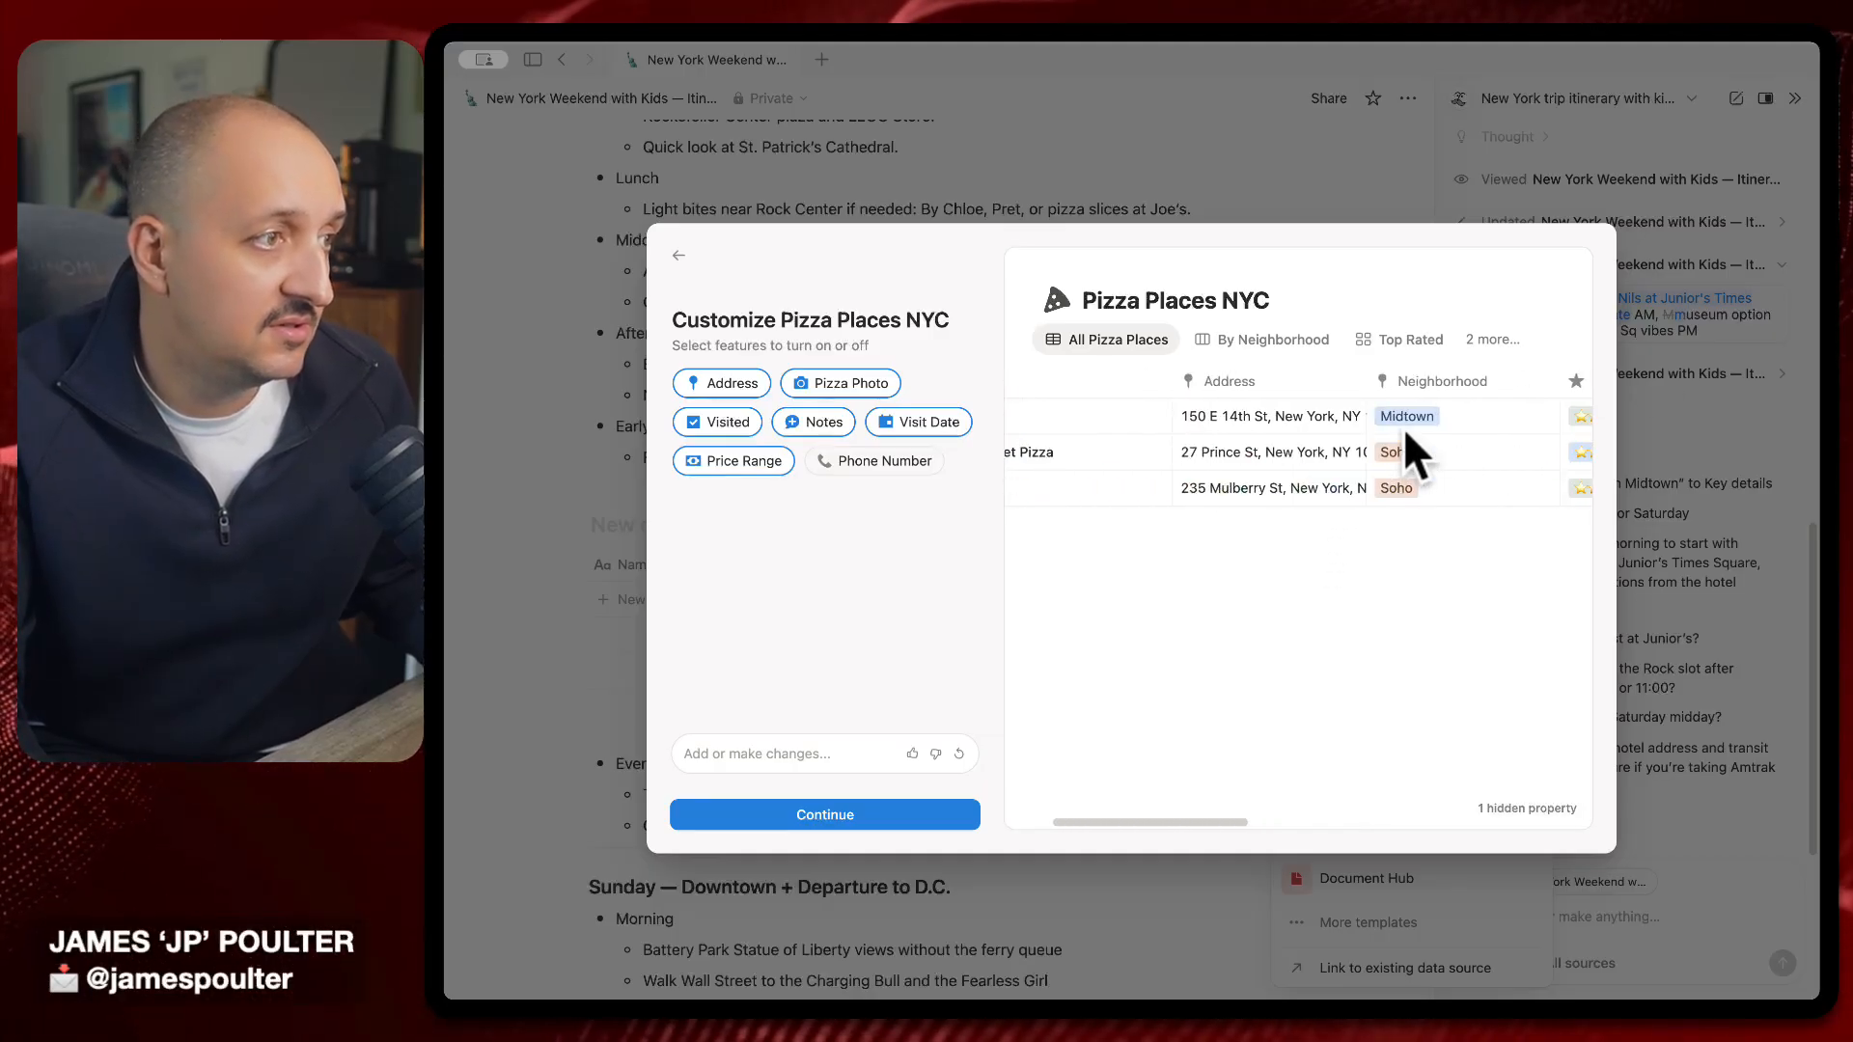
scroll(1404, 426, left, 3)
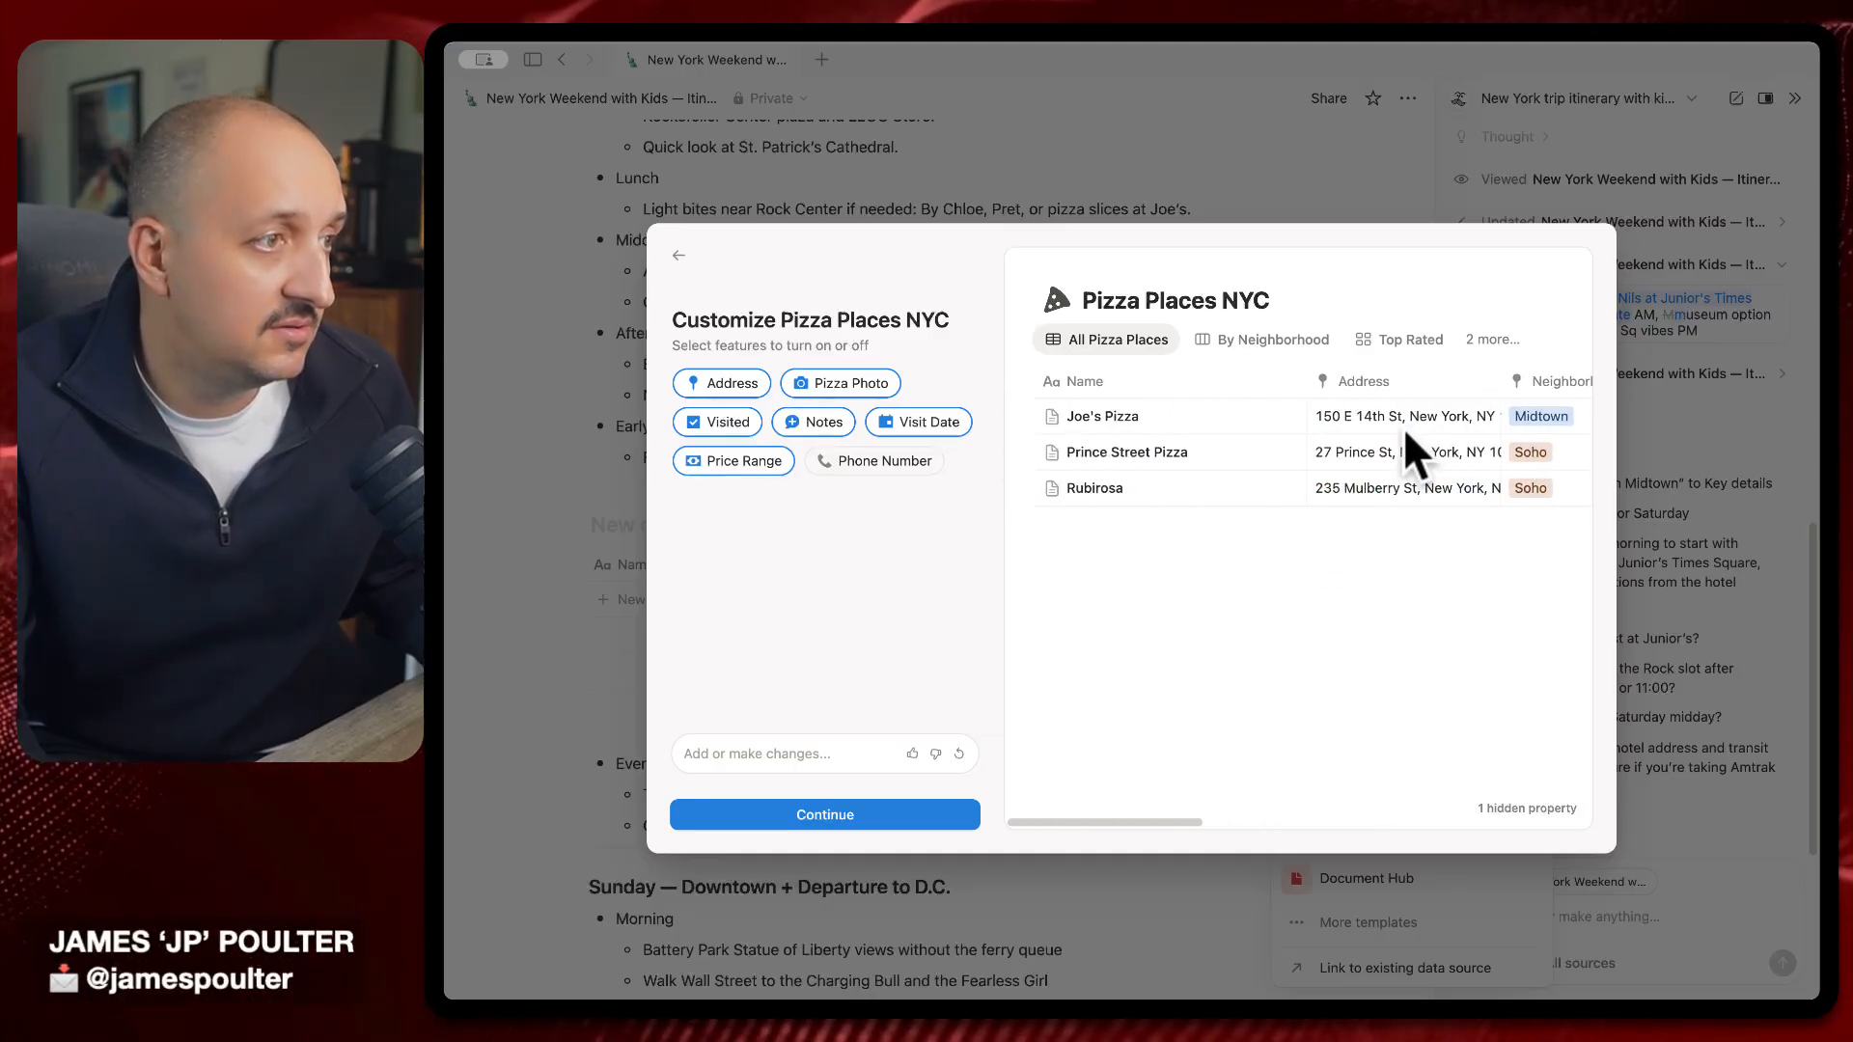
click(842, 374)
click(842, 373)
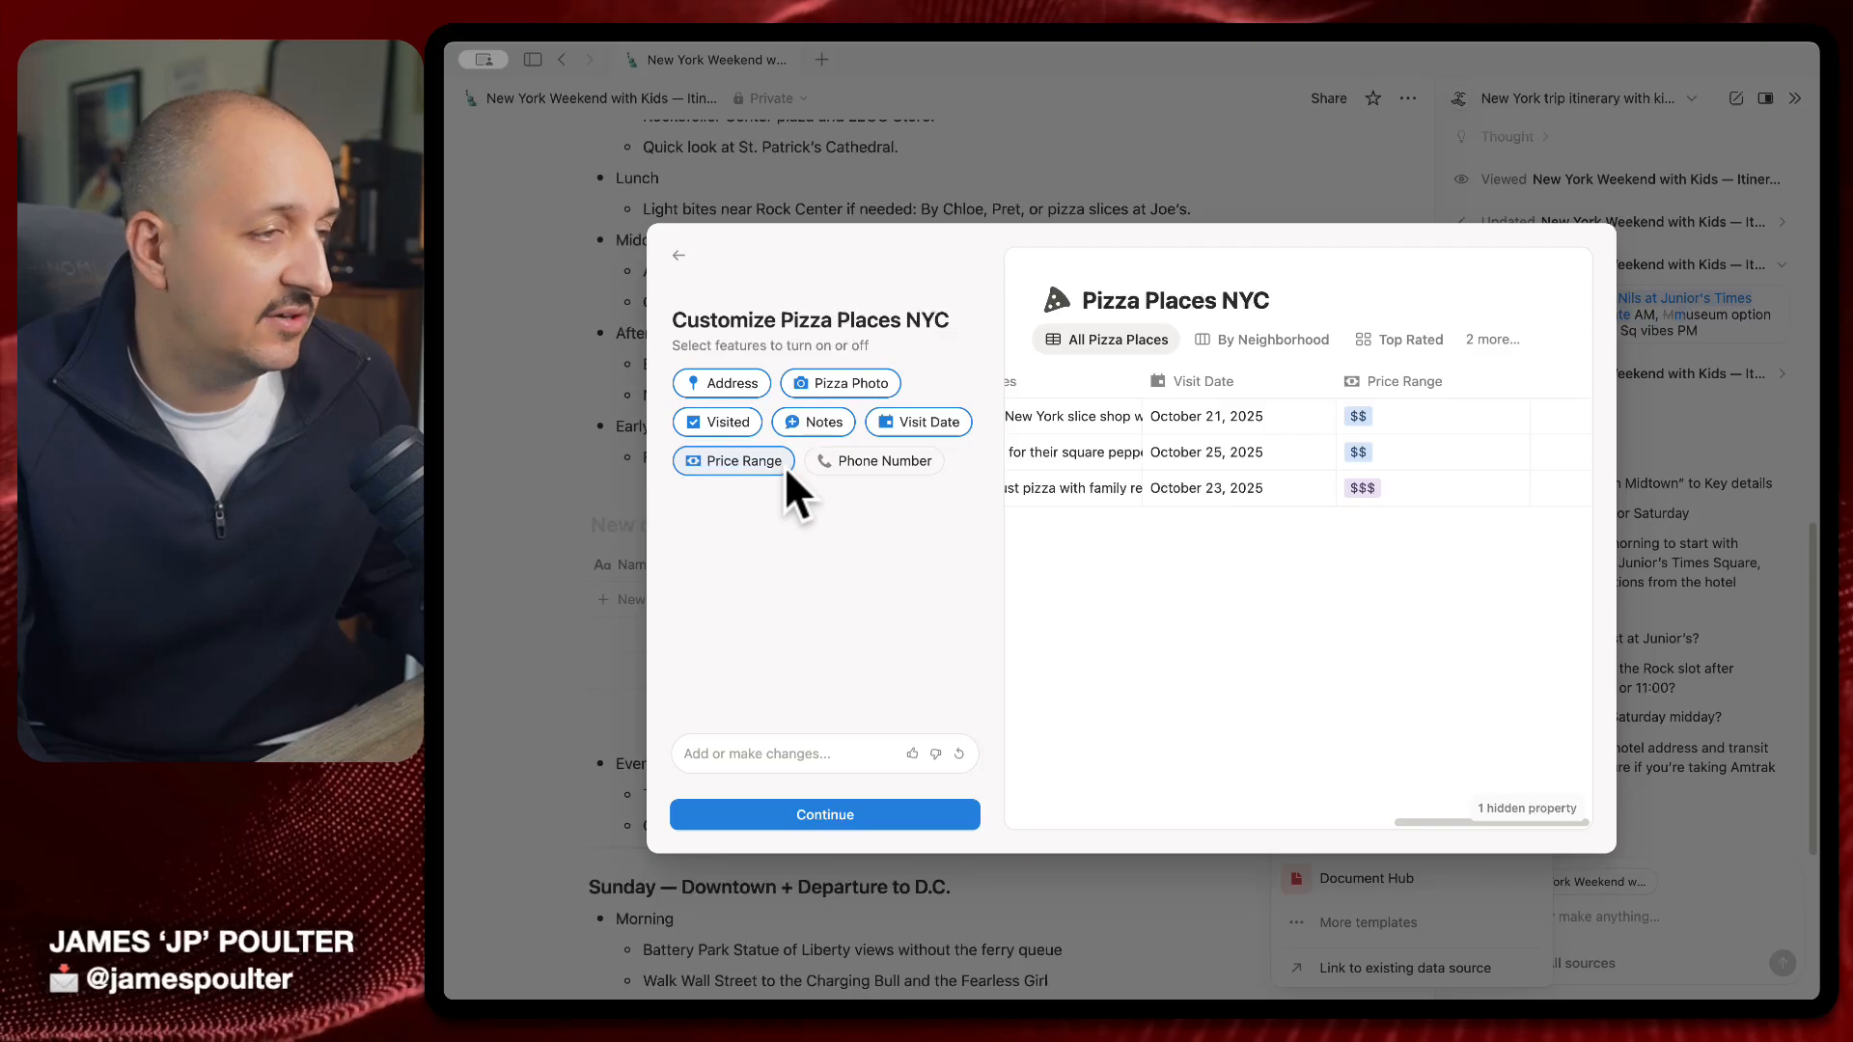
click(936, 422)
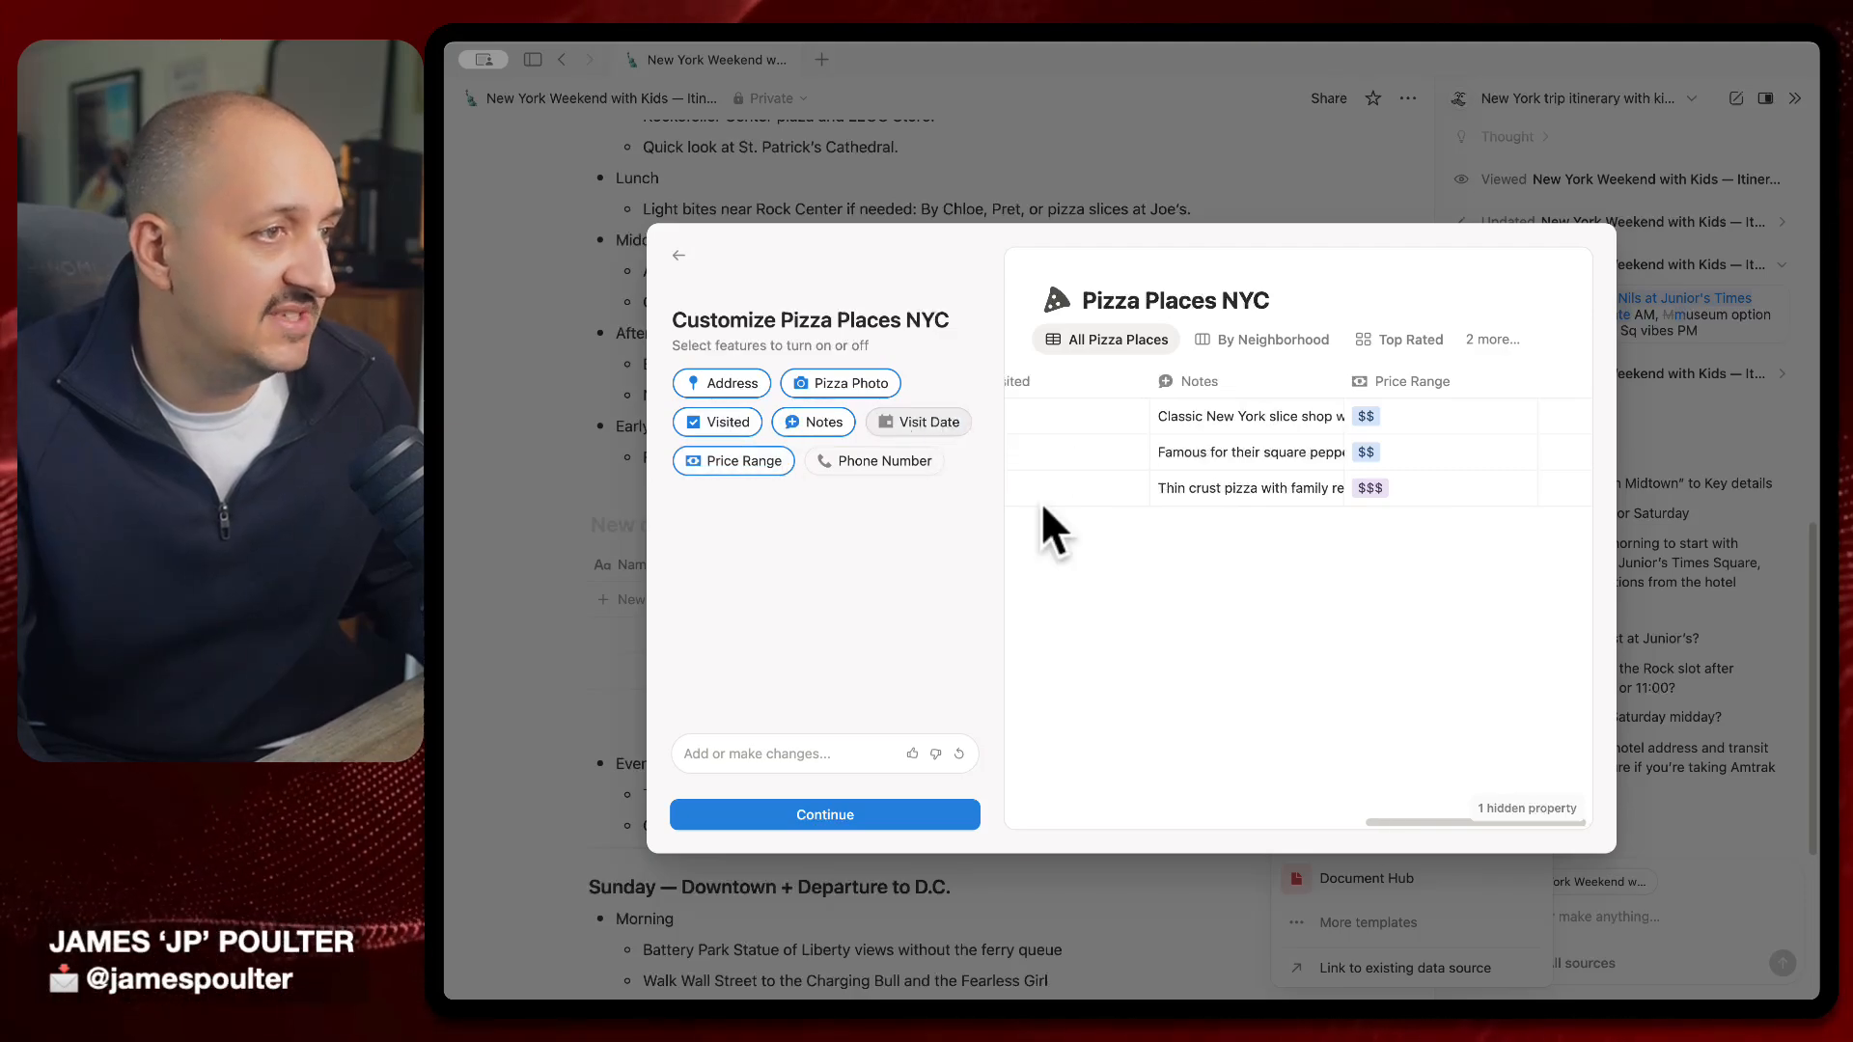
Finish the builder and insert the Pizza Places NYC table into the itinerary page
scroll(1138, 536, right, 5)
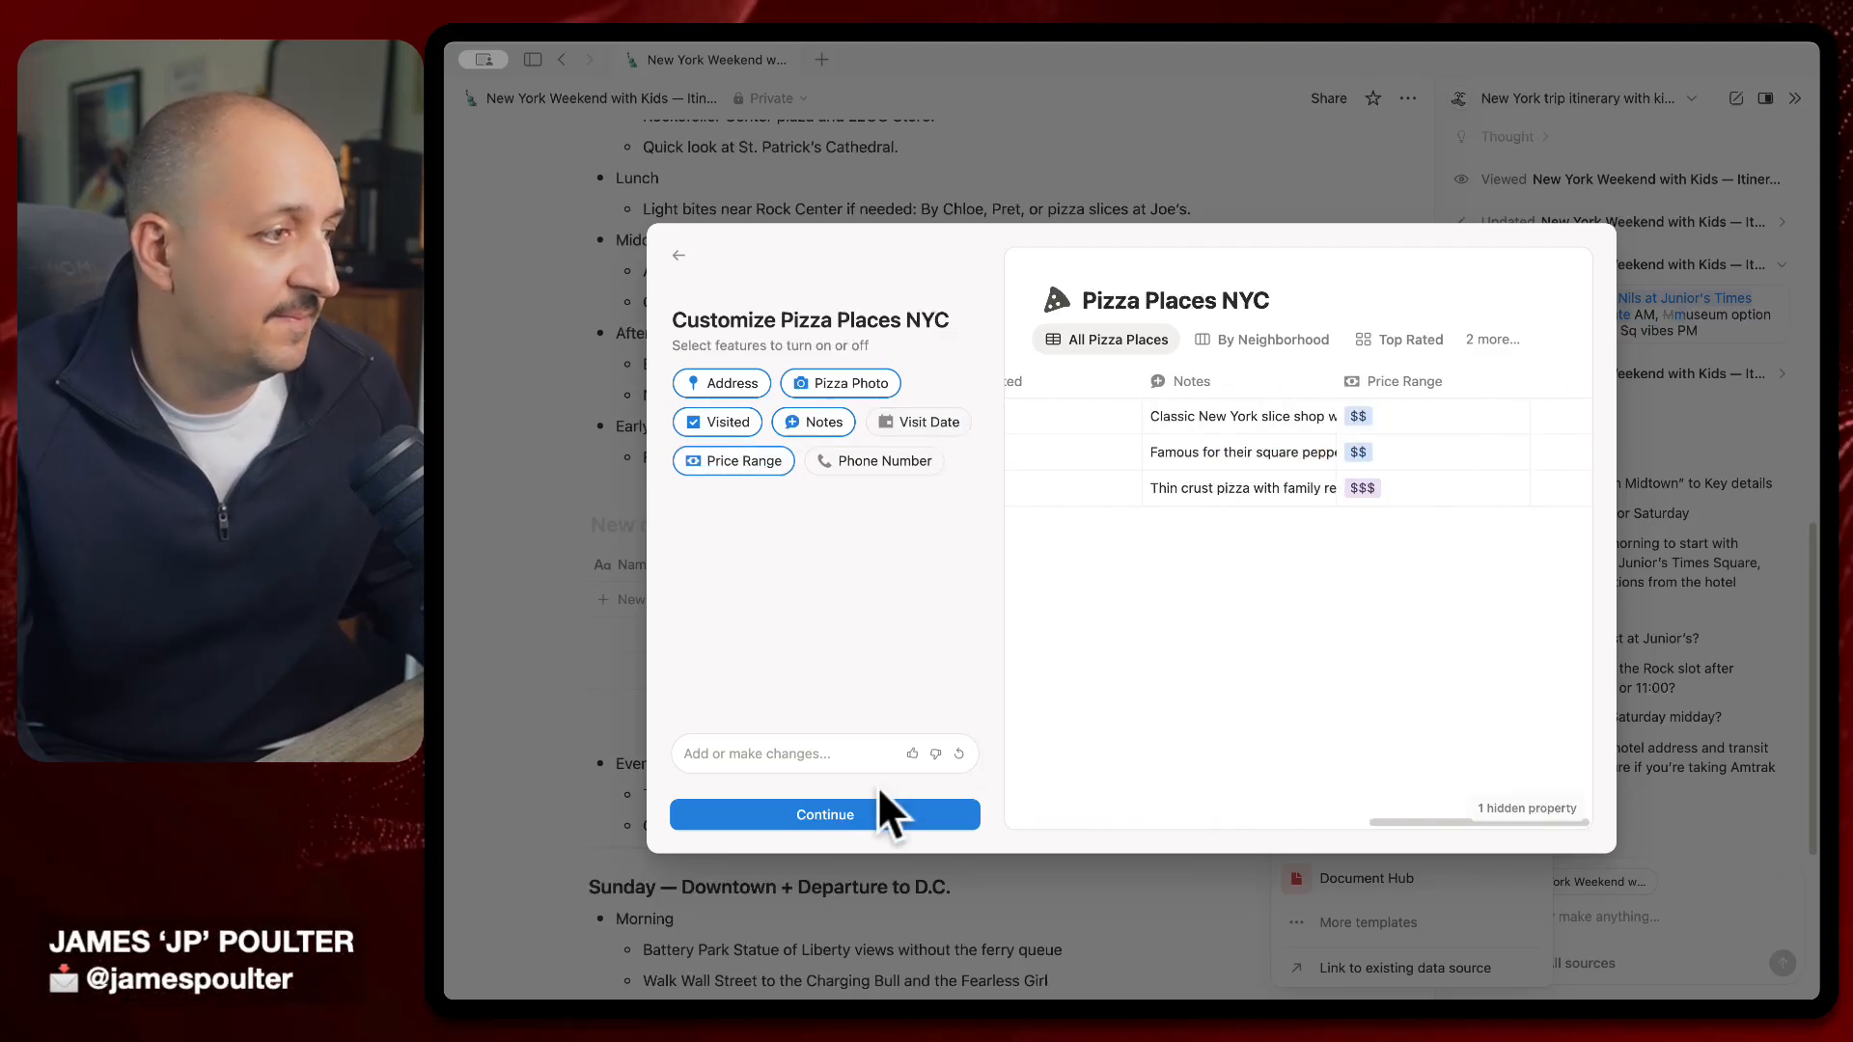
click(879, 813)
click(888, 820)
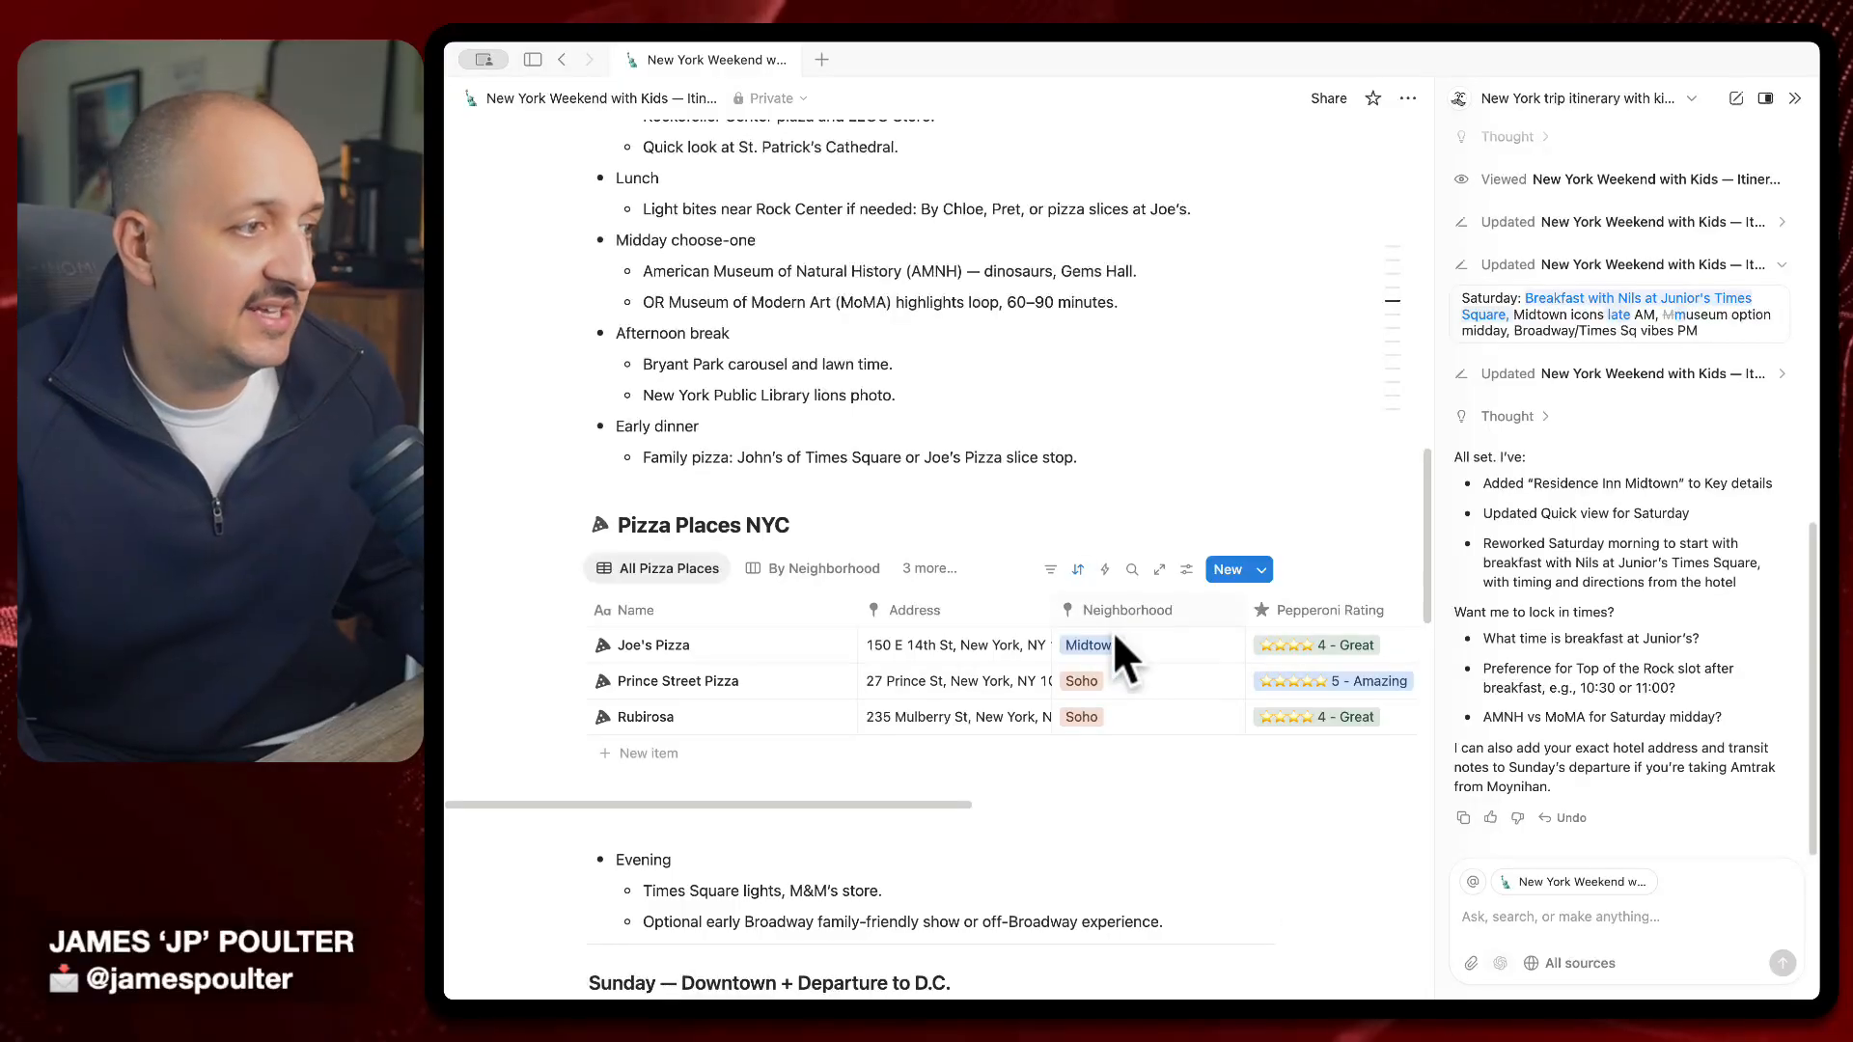
From the Joe's Pizza record, change the Pizza Photo property type to Files & media
scroll(826, 684, right, 8)
scroll(830, 681, left, 8)
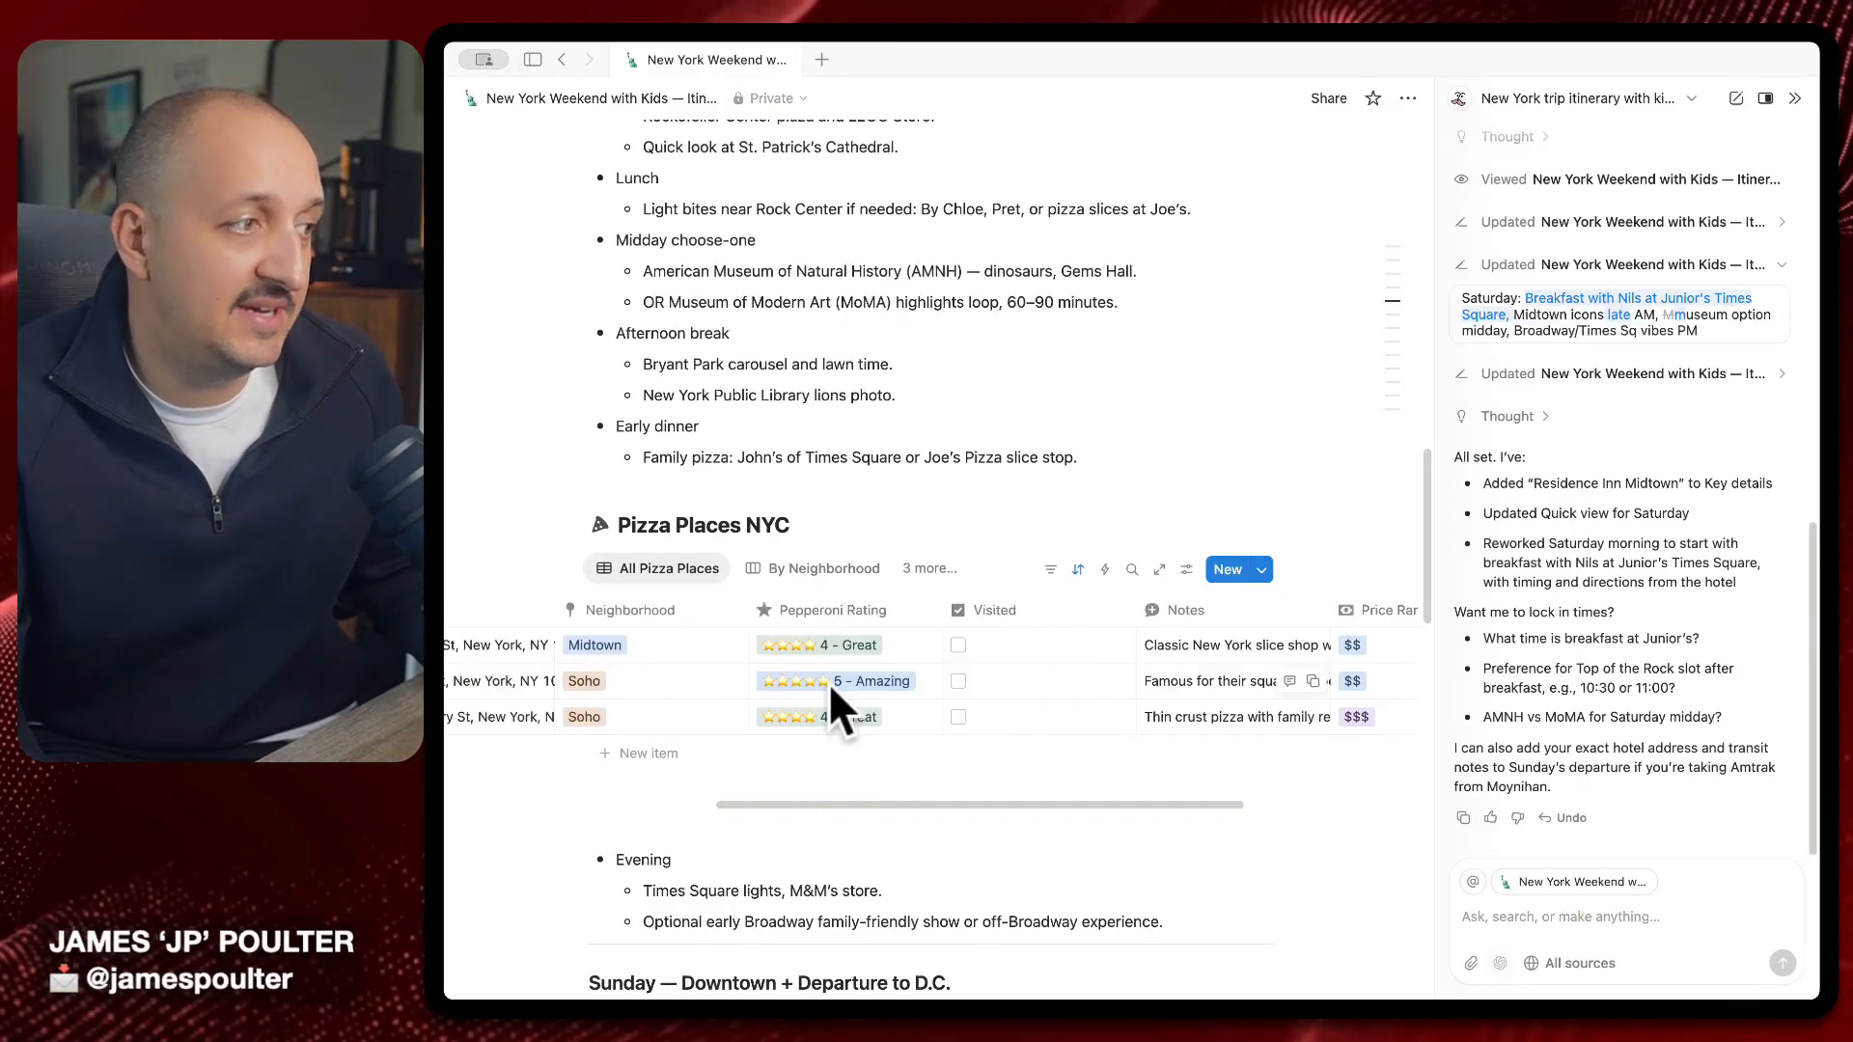
scroll(1067, 425, up, 15)
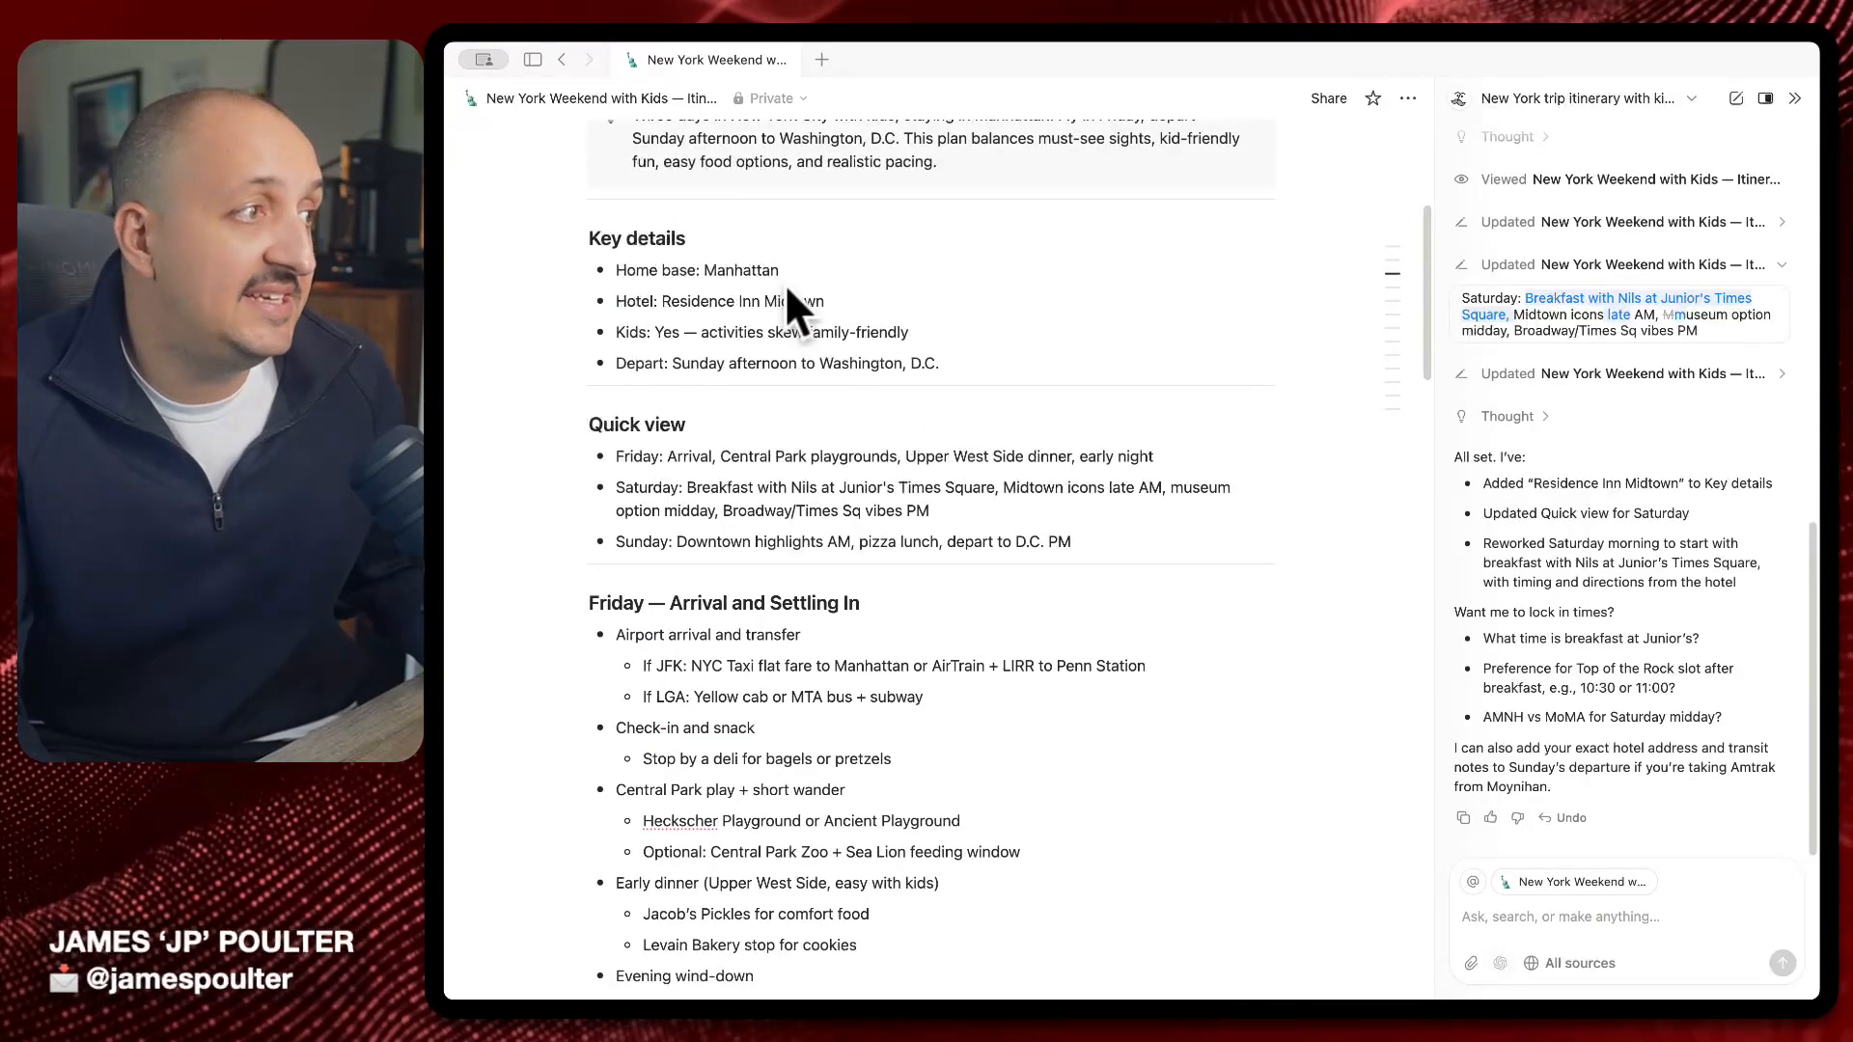
scroll(855, 568, down, 15)
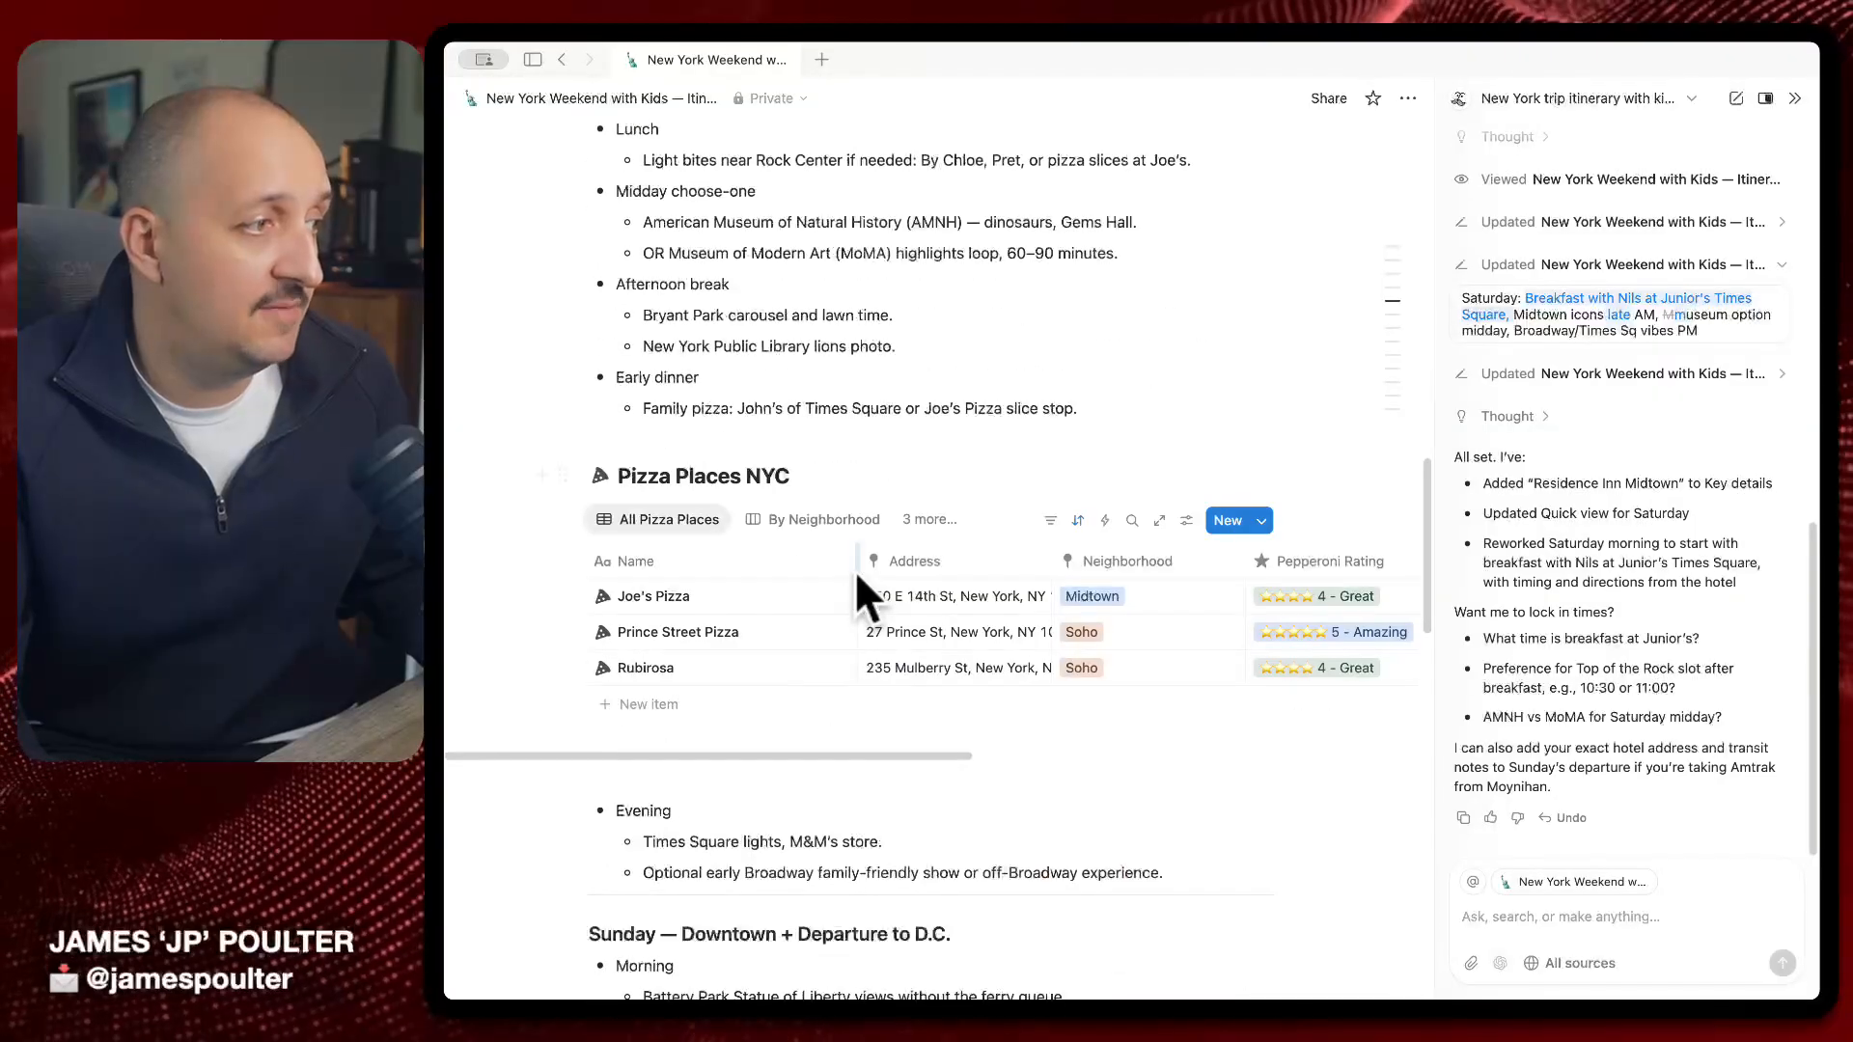
click(816, 446)
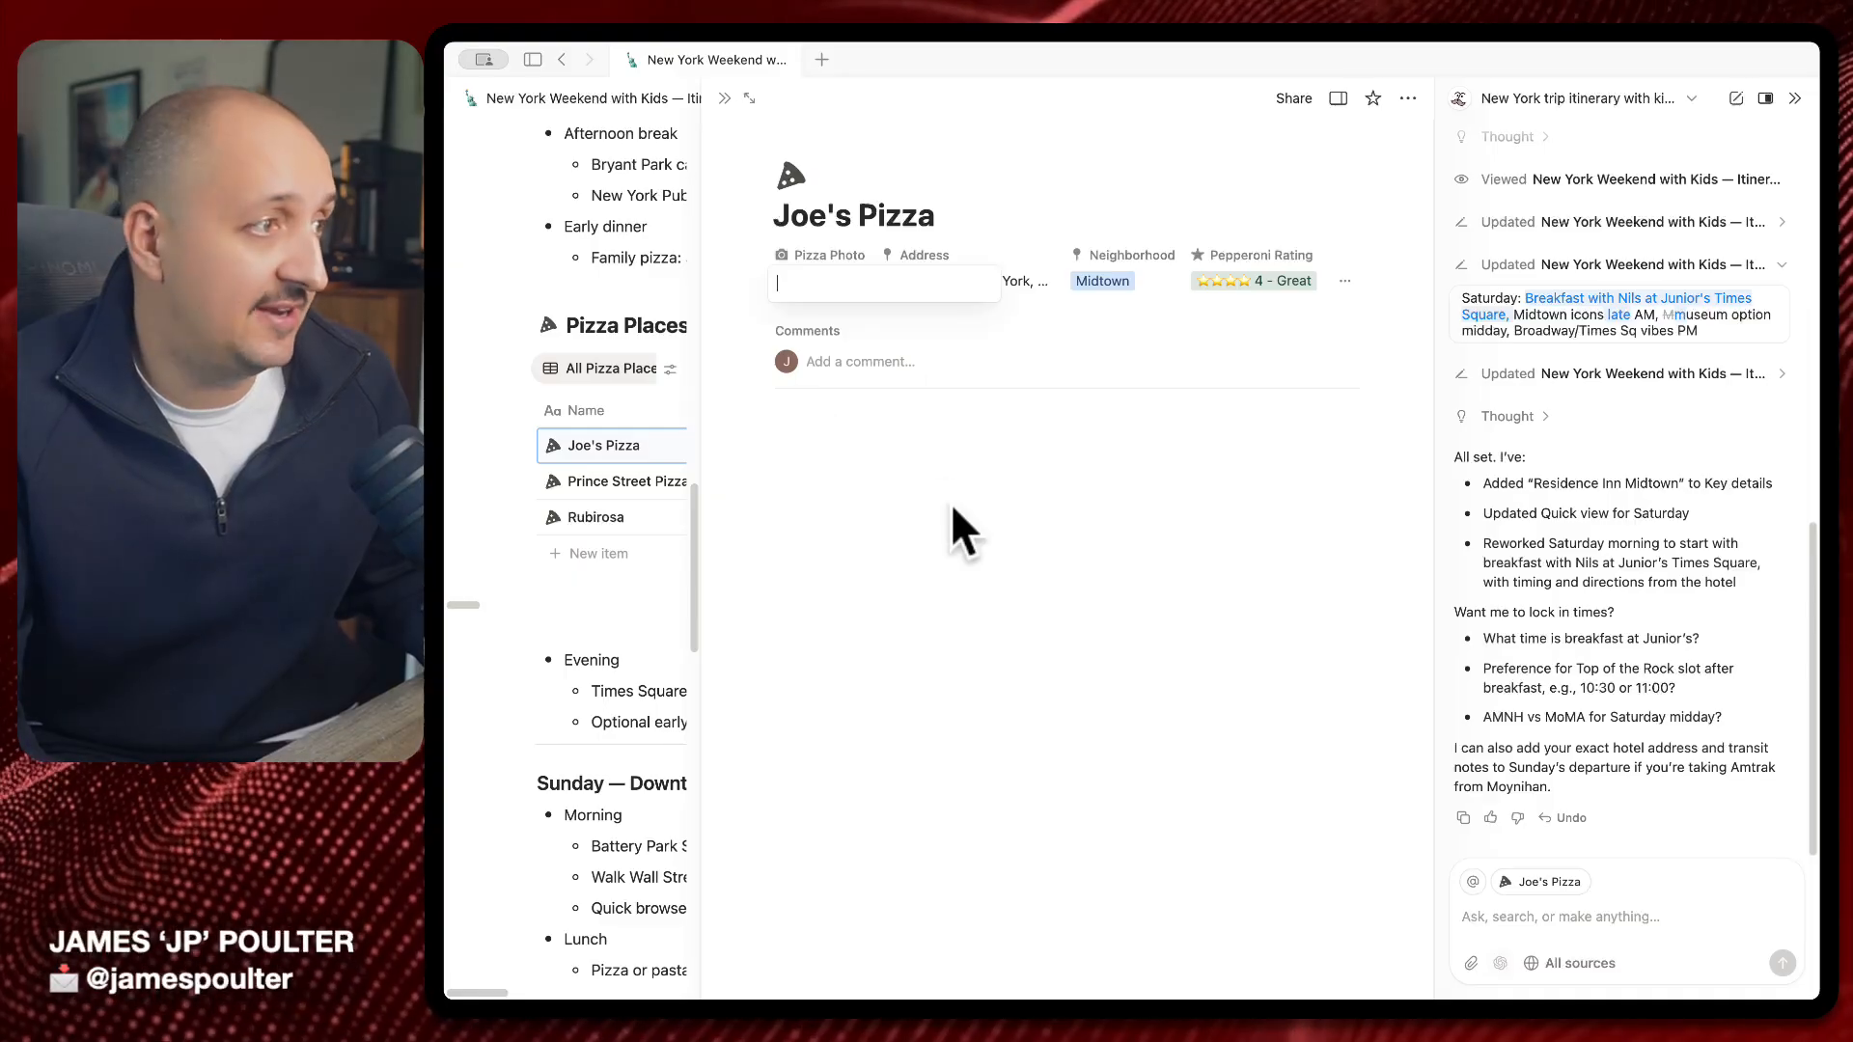
click(832, 254)
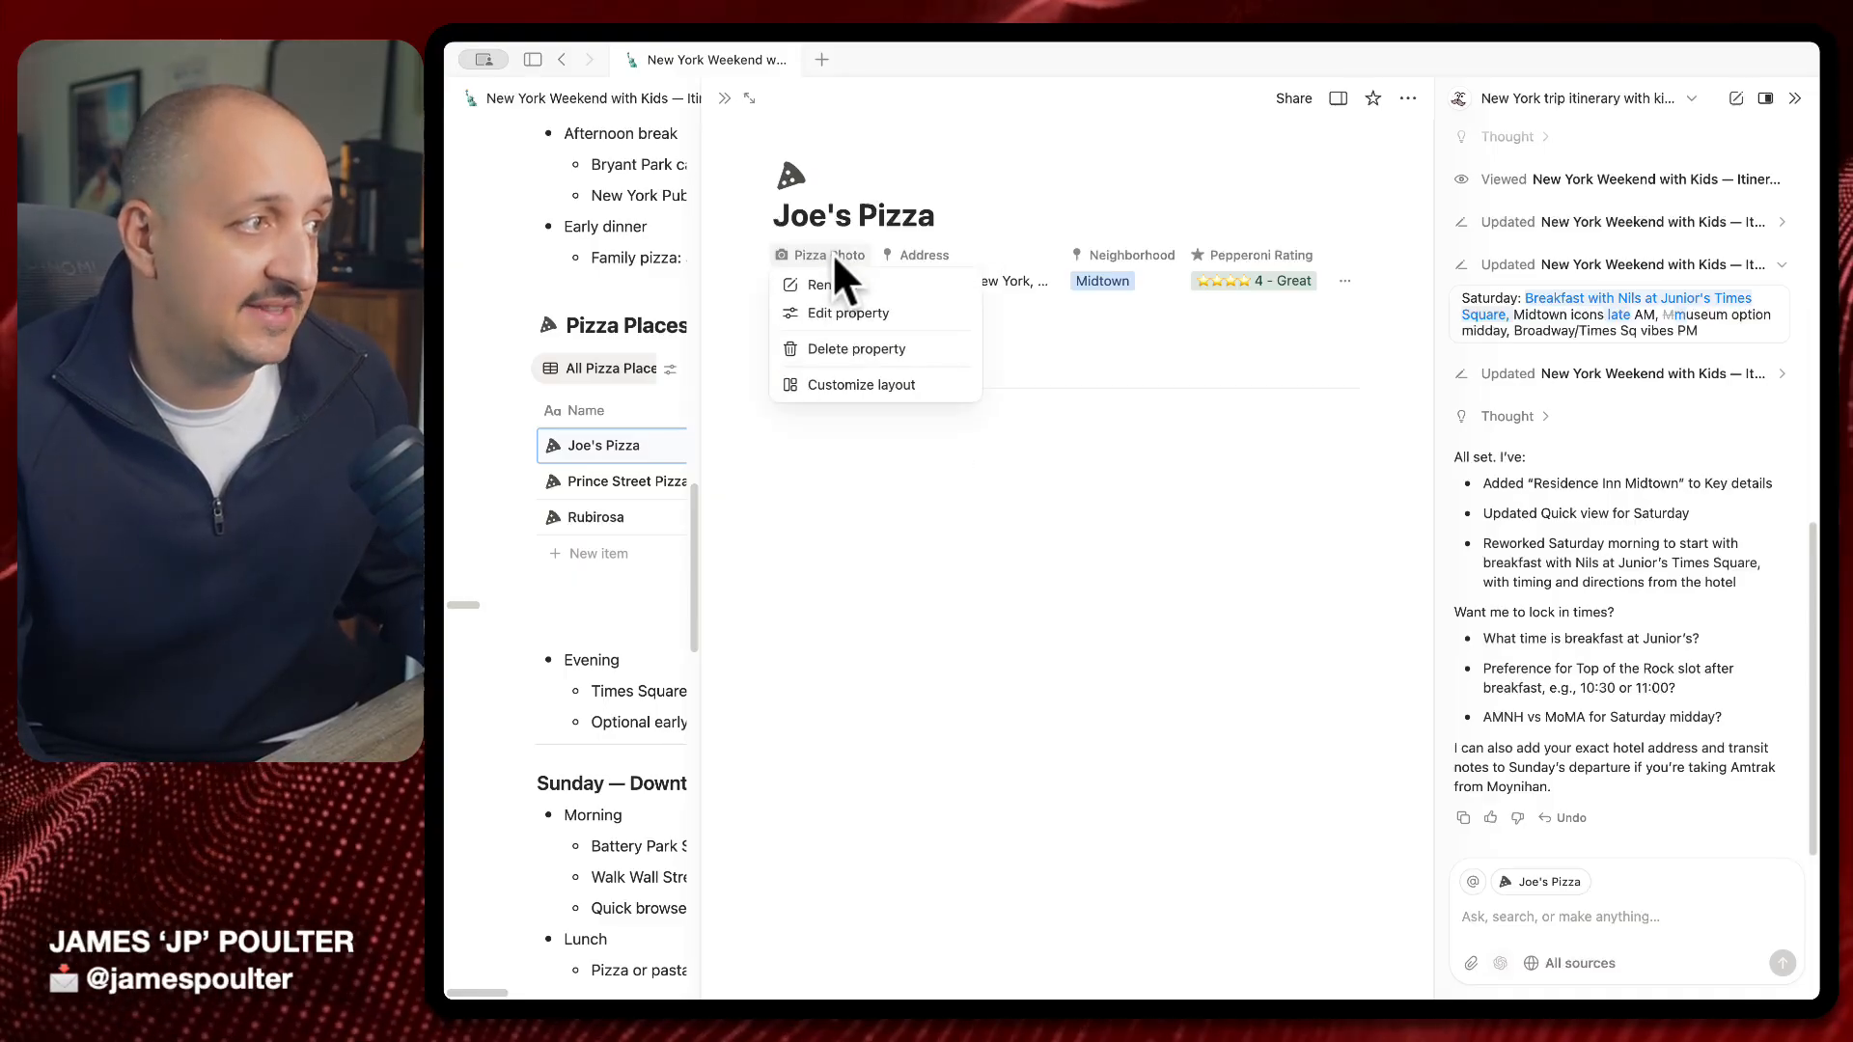
click(835, 317)
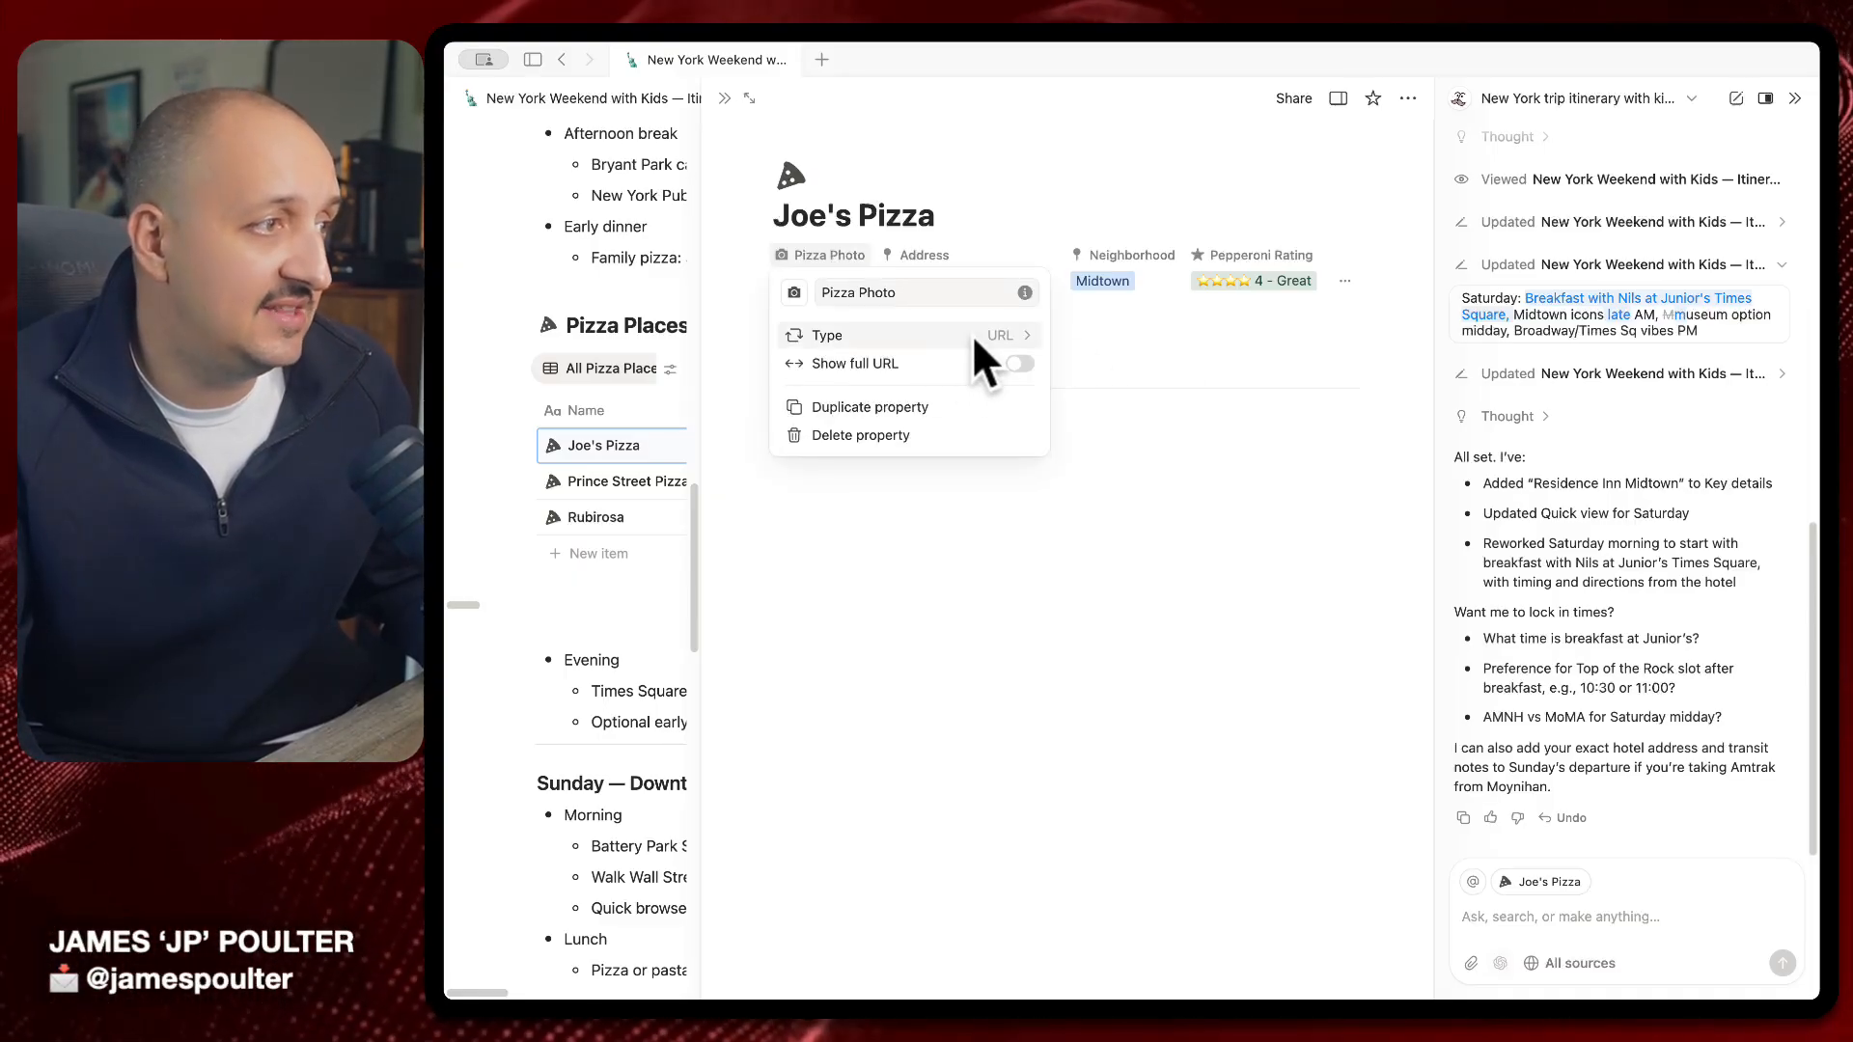
click(986, 337)
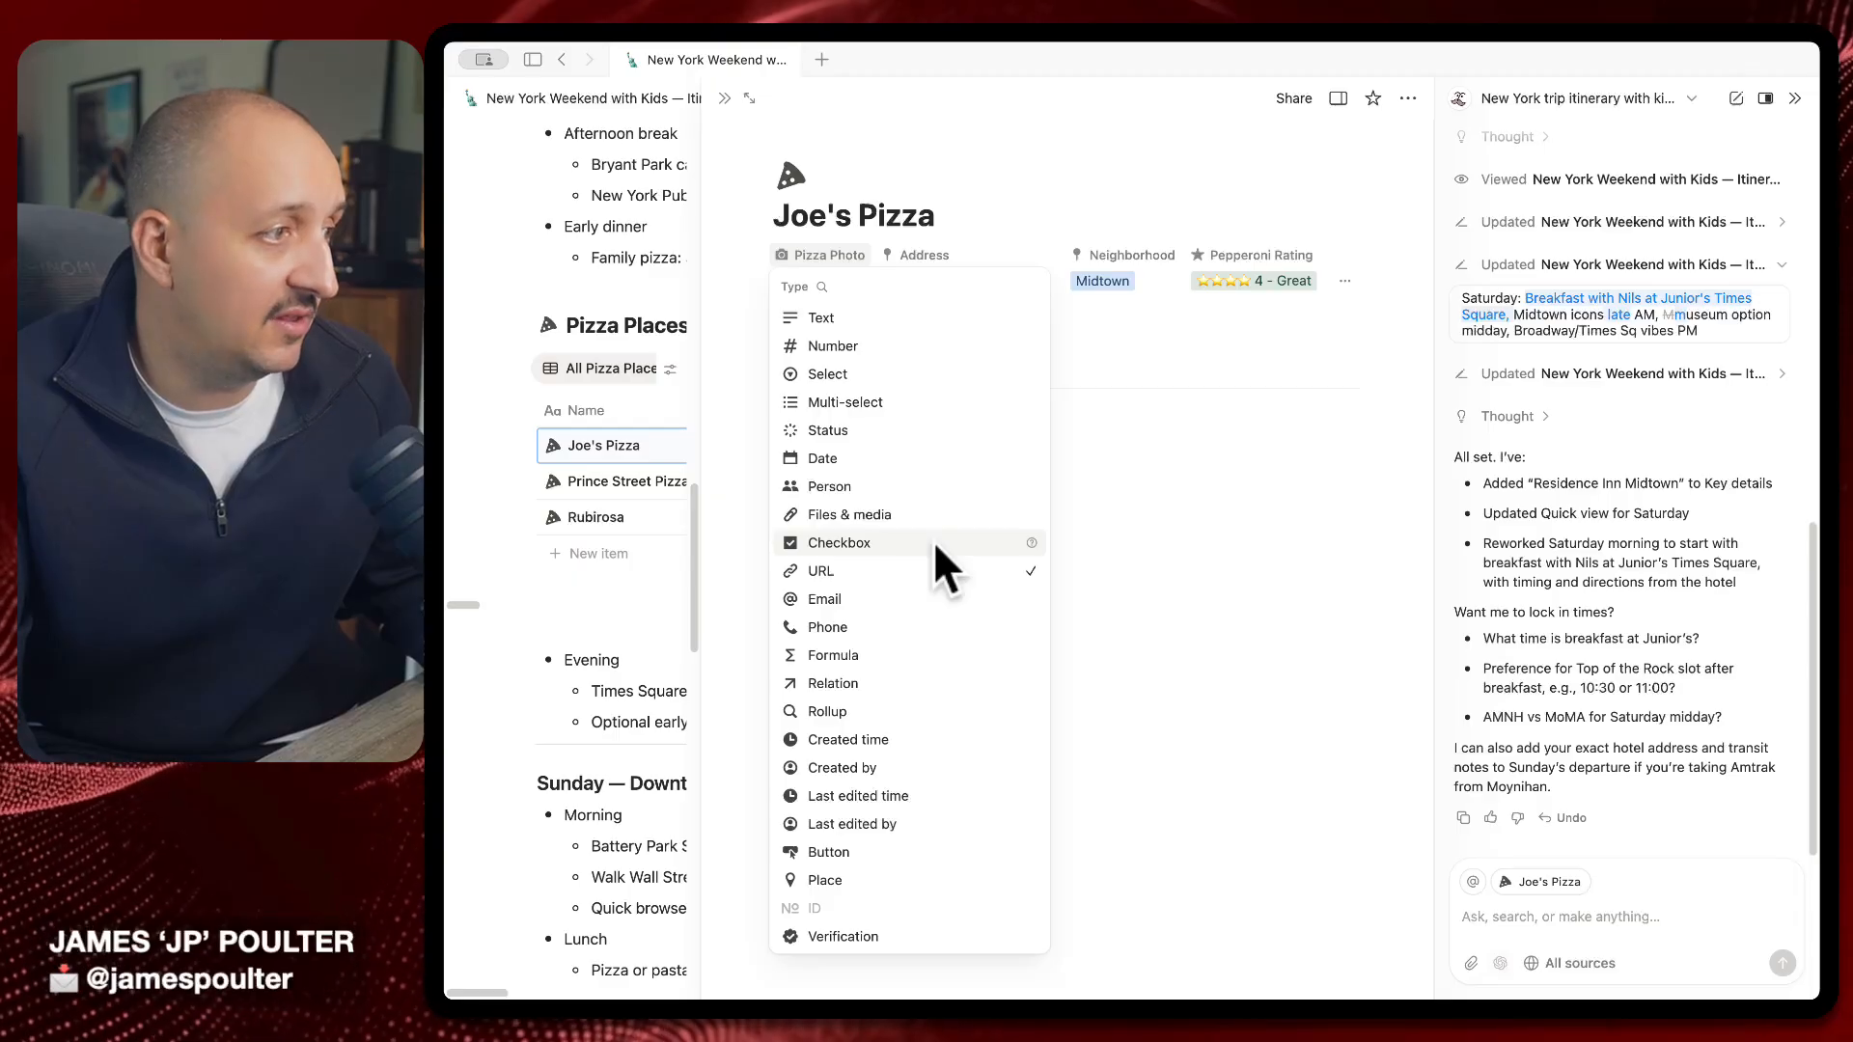
click(930, 514)
click(929, 343)
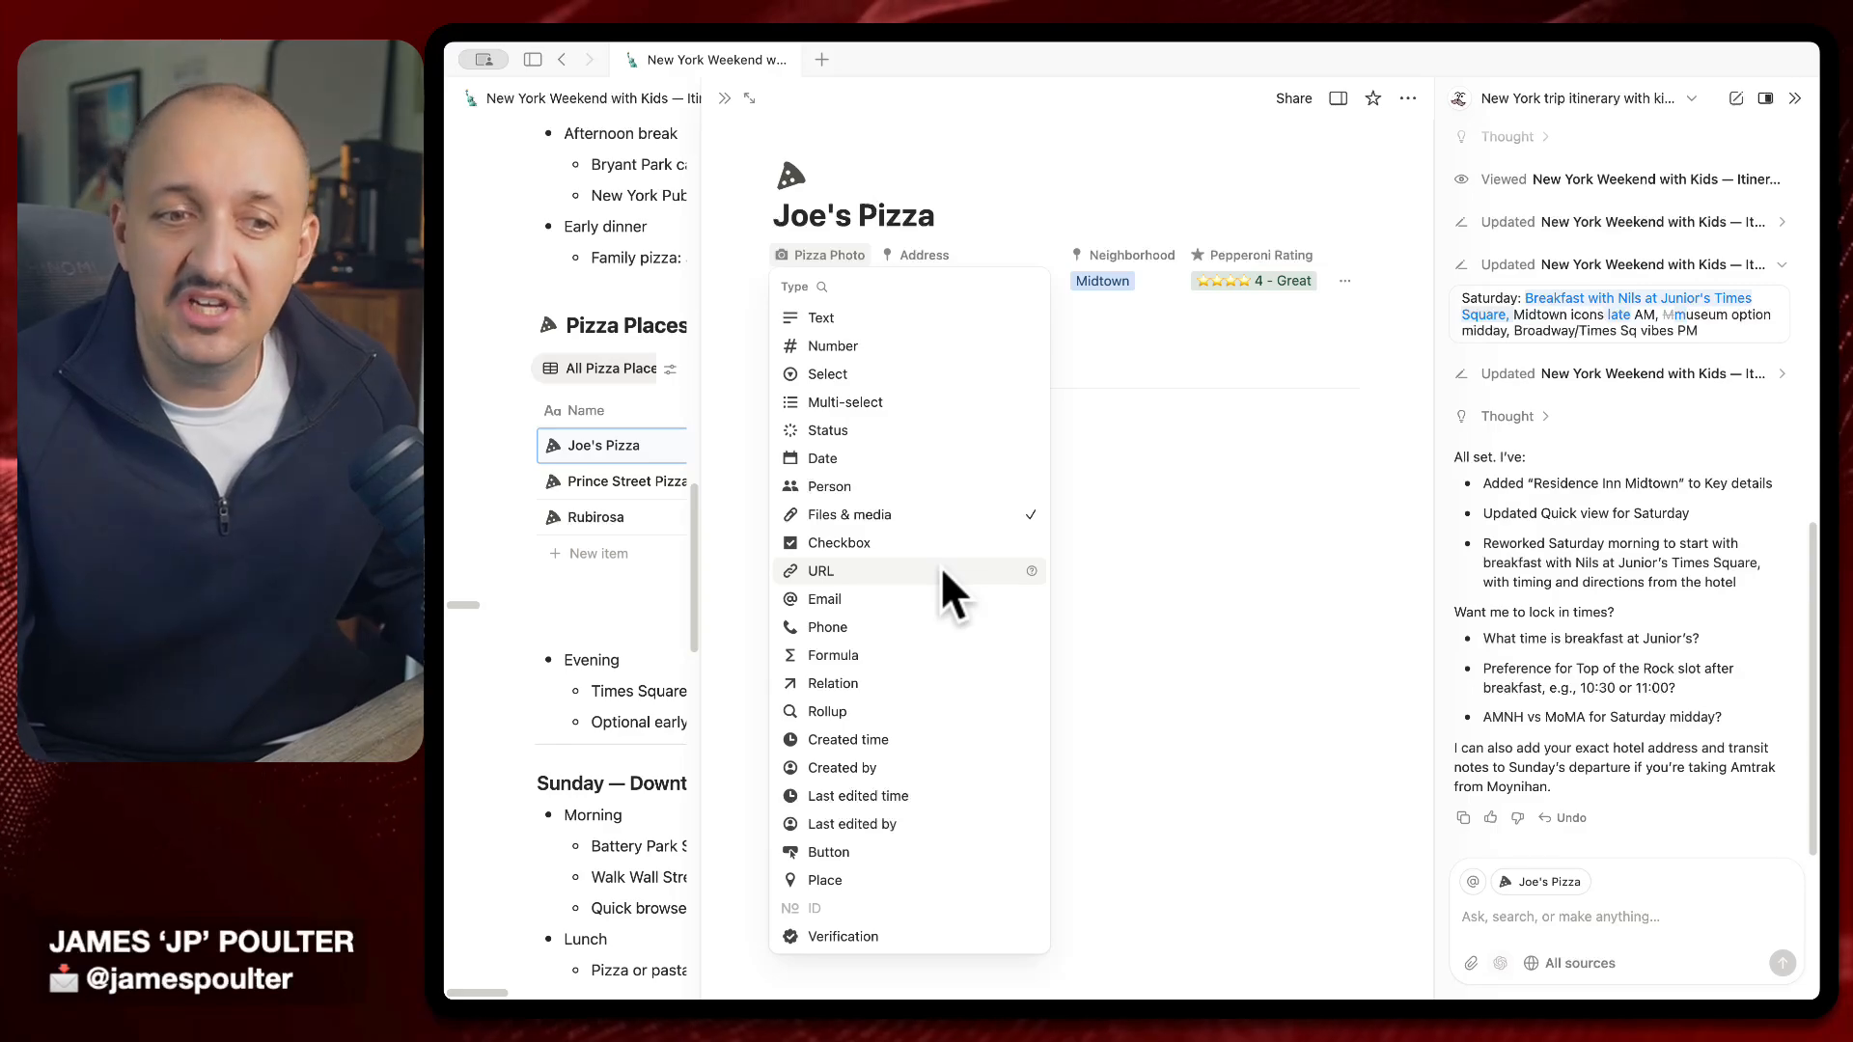
Close the property settings and the Joe's Pizza side peek to return to the itinerary
click(1252, 589)
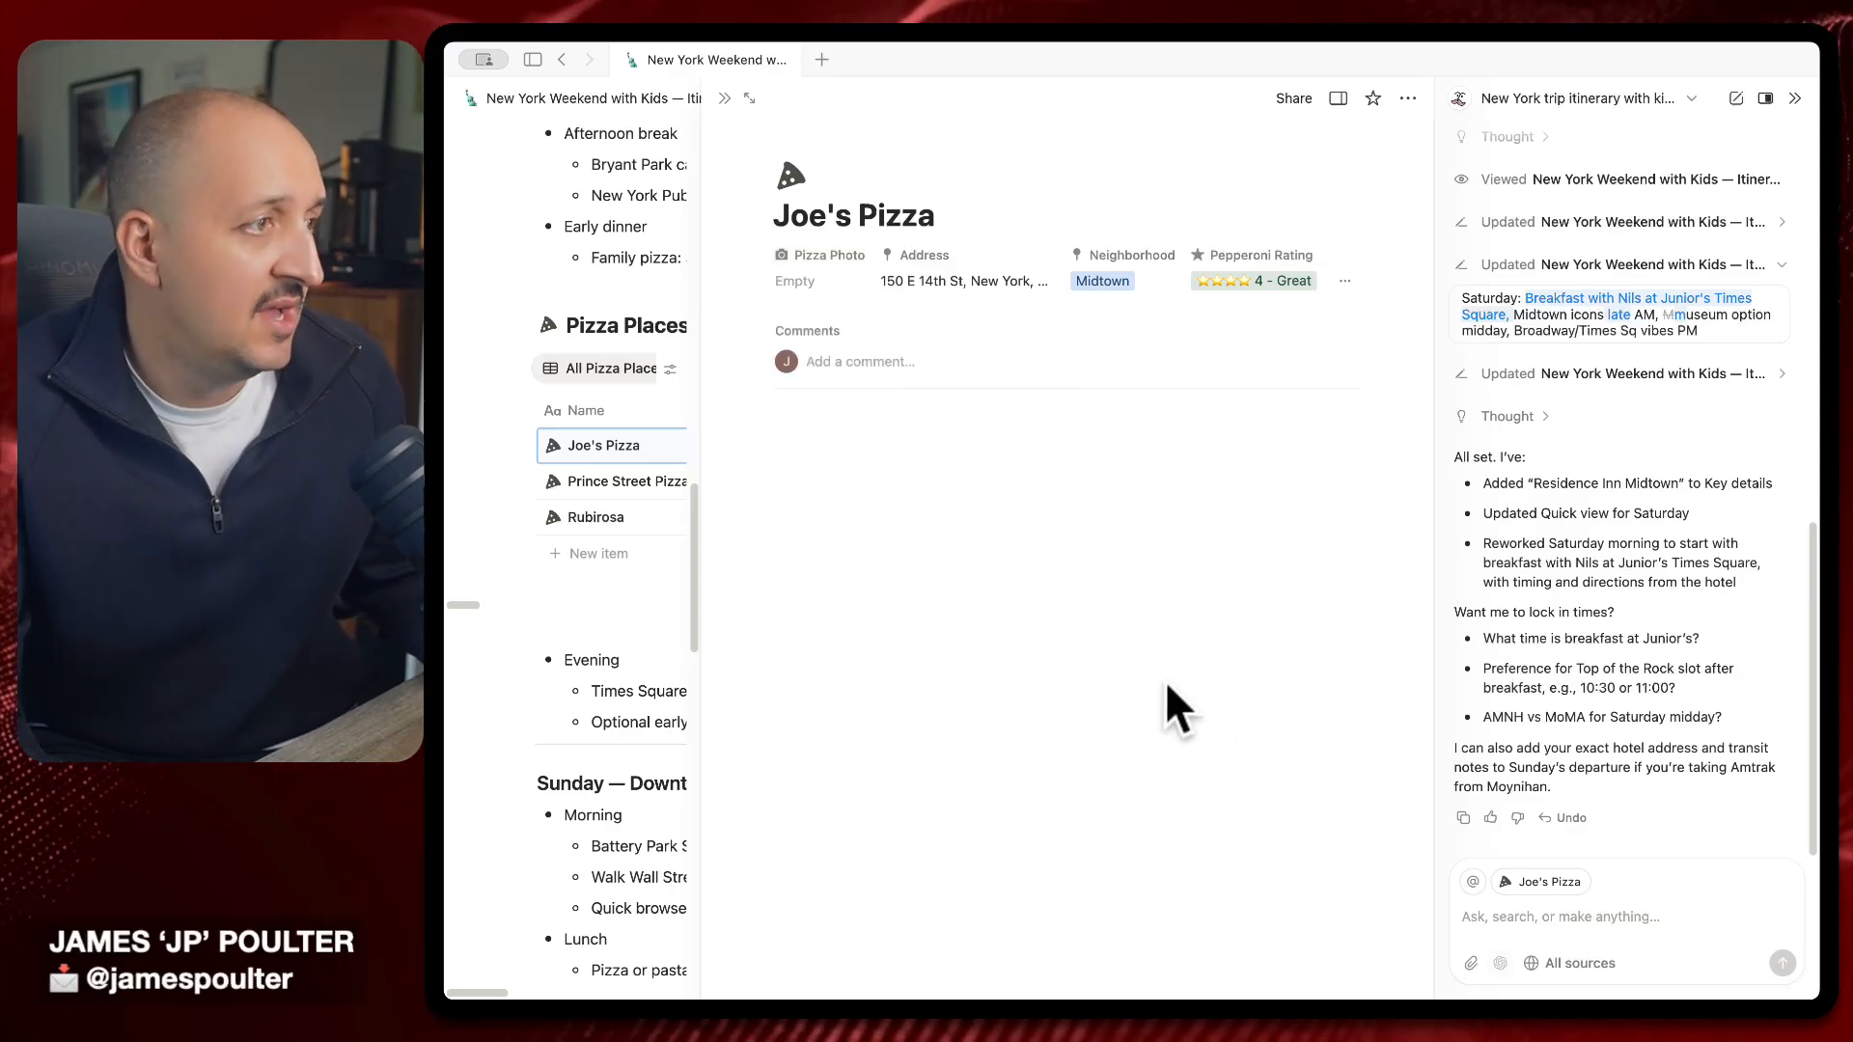
click(497, 552)
click(641, 442)
key(Escape)
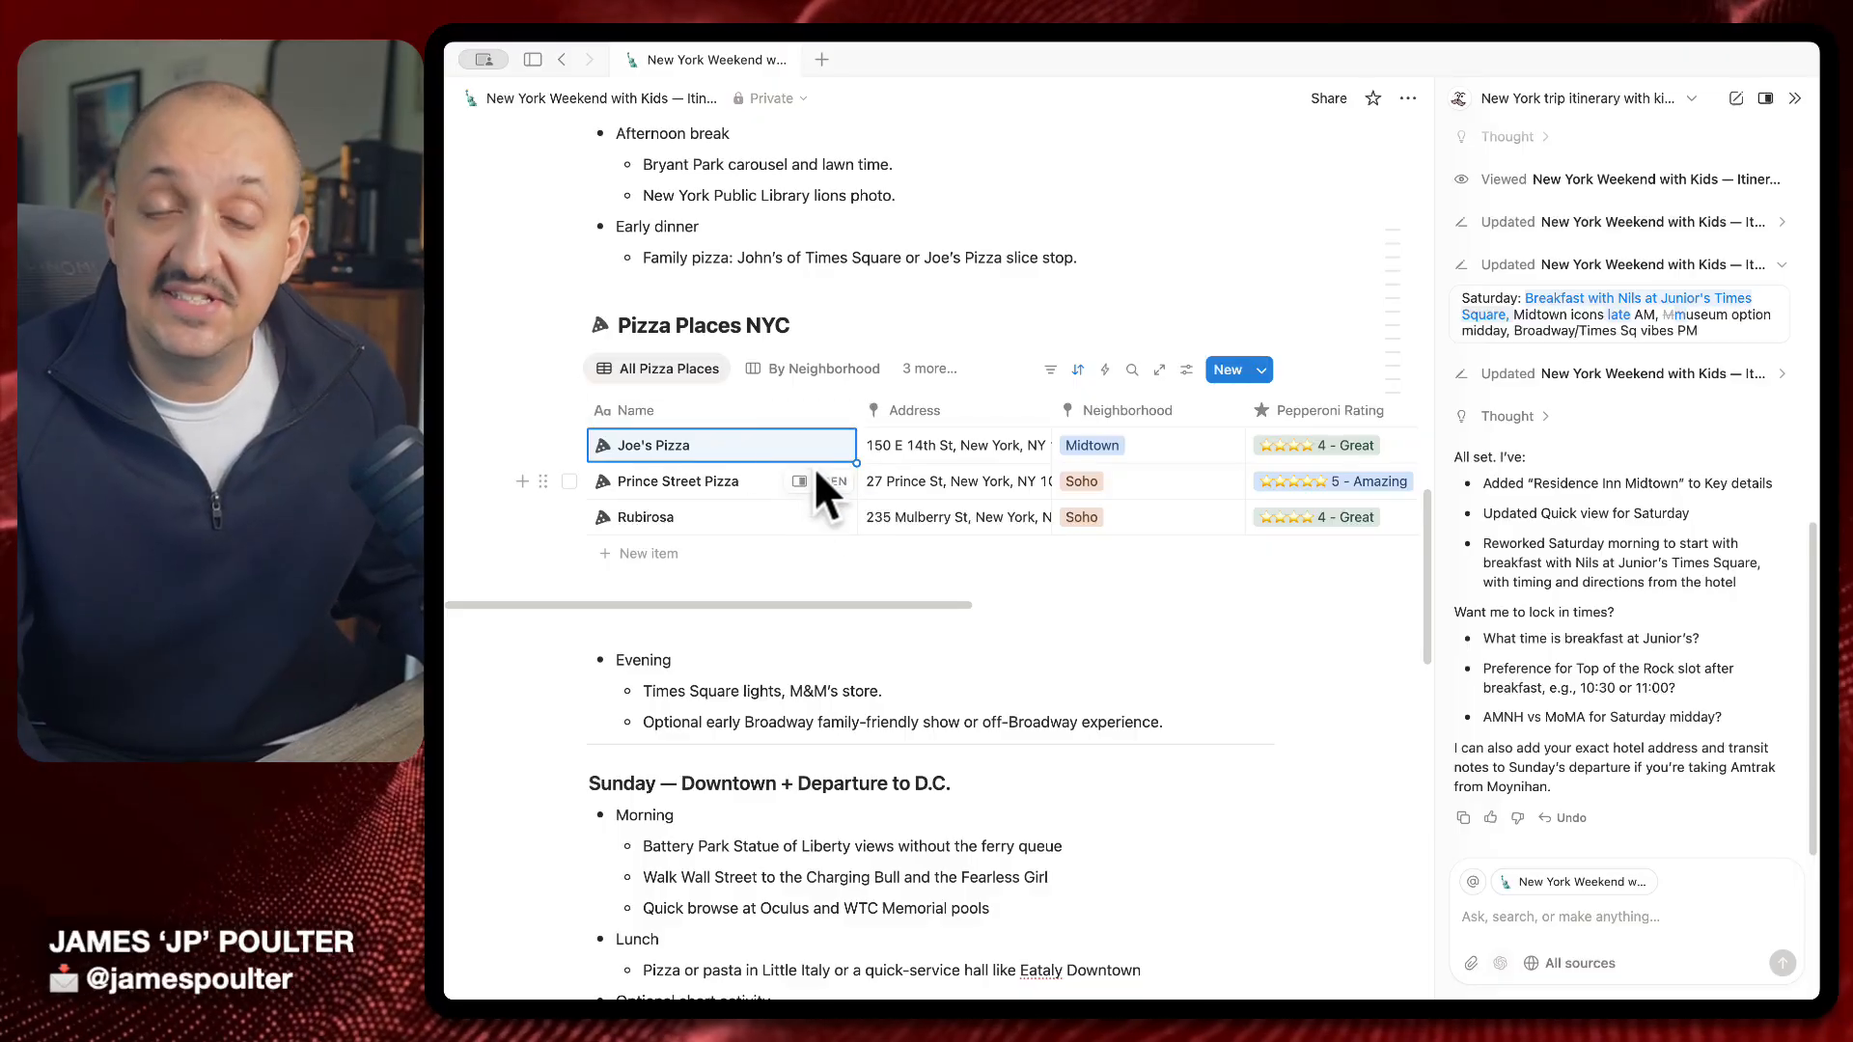
Open the Joe's Pizza page and start it from the Empty template
click(799, 440)
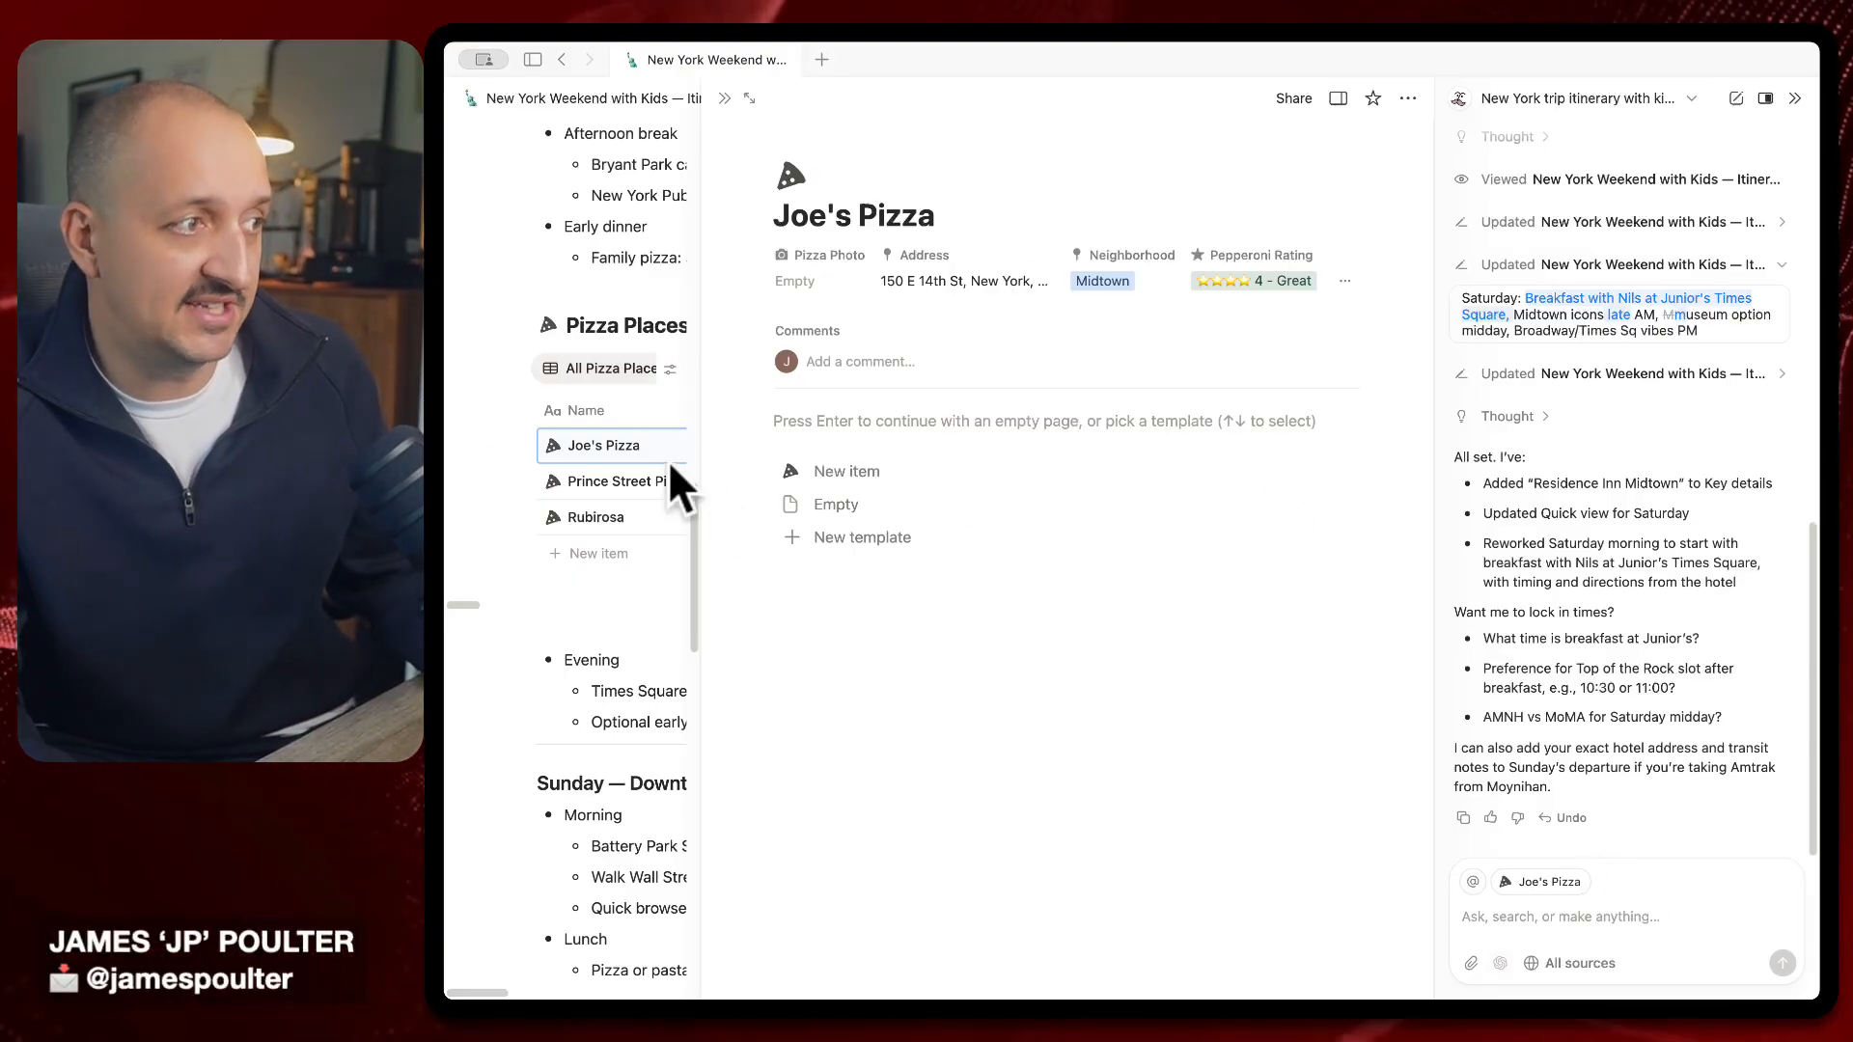
click(903, 469)
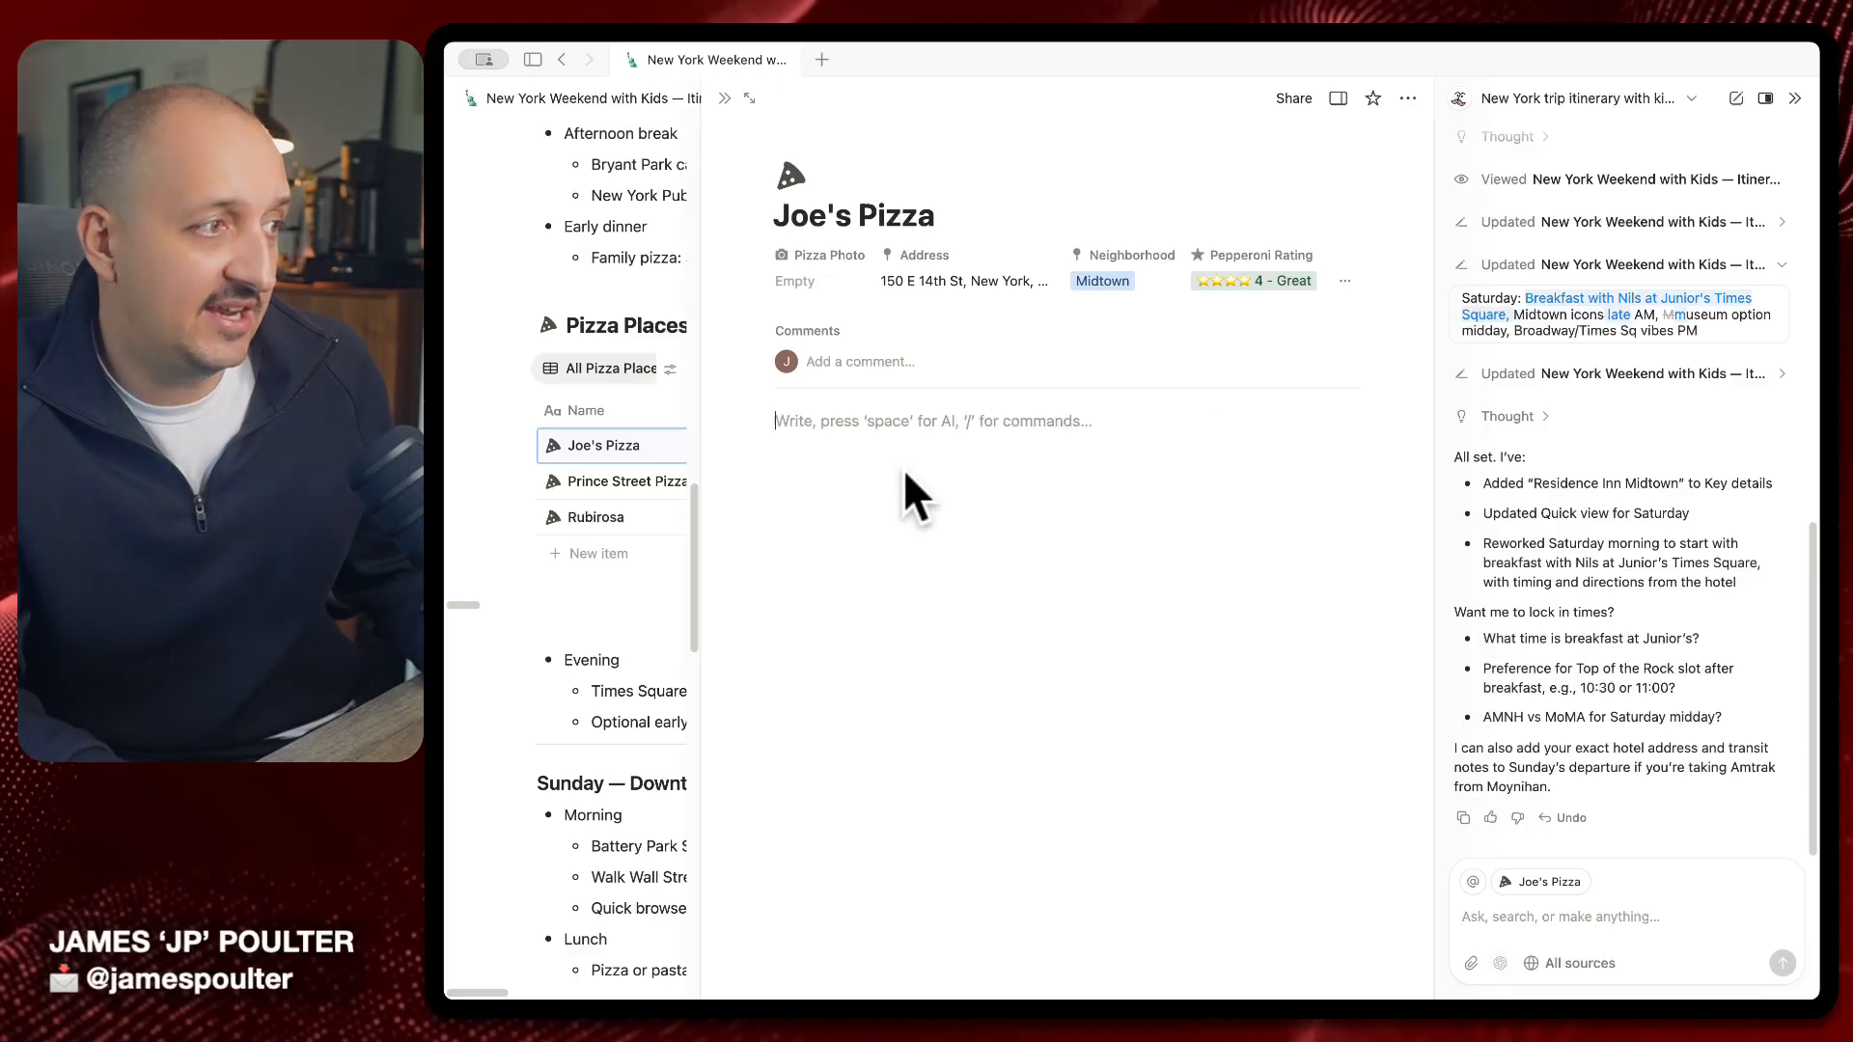
drag(903, 469, 1047, 686)
click(926, 497)
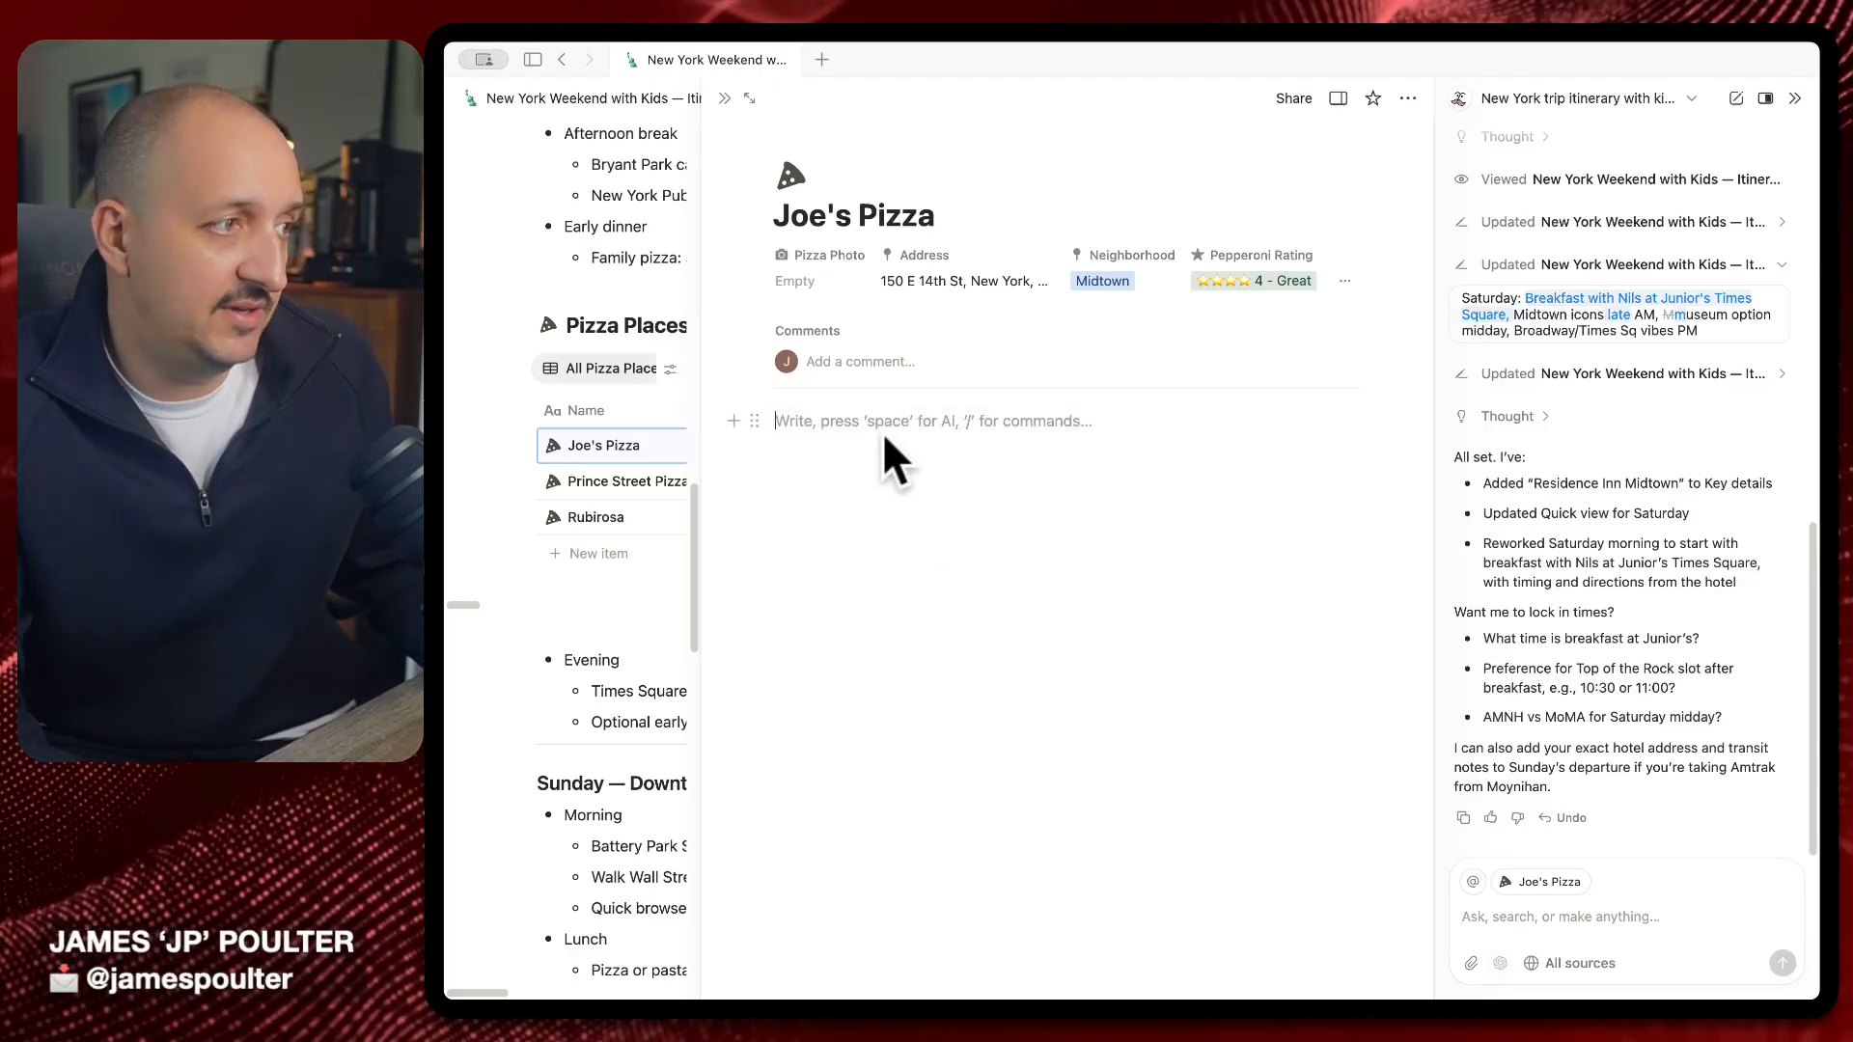
Paste the blog-post request into the AI chat and attach Joe's Pizza as context
click(1585, 921)
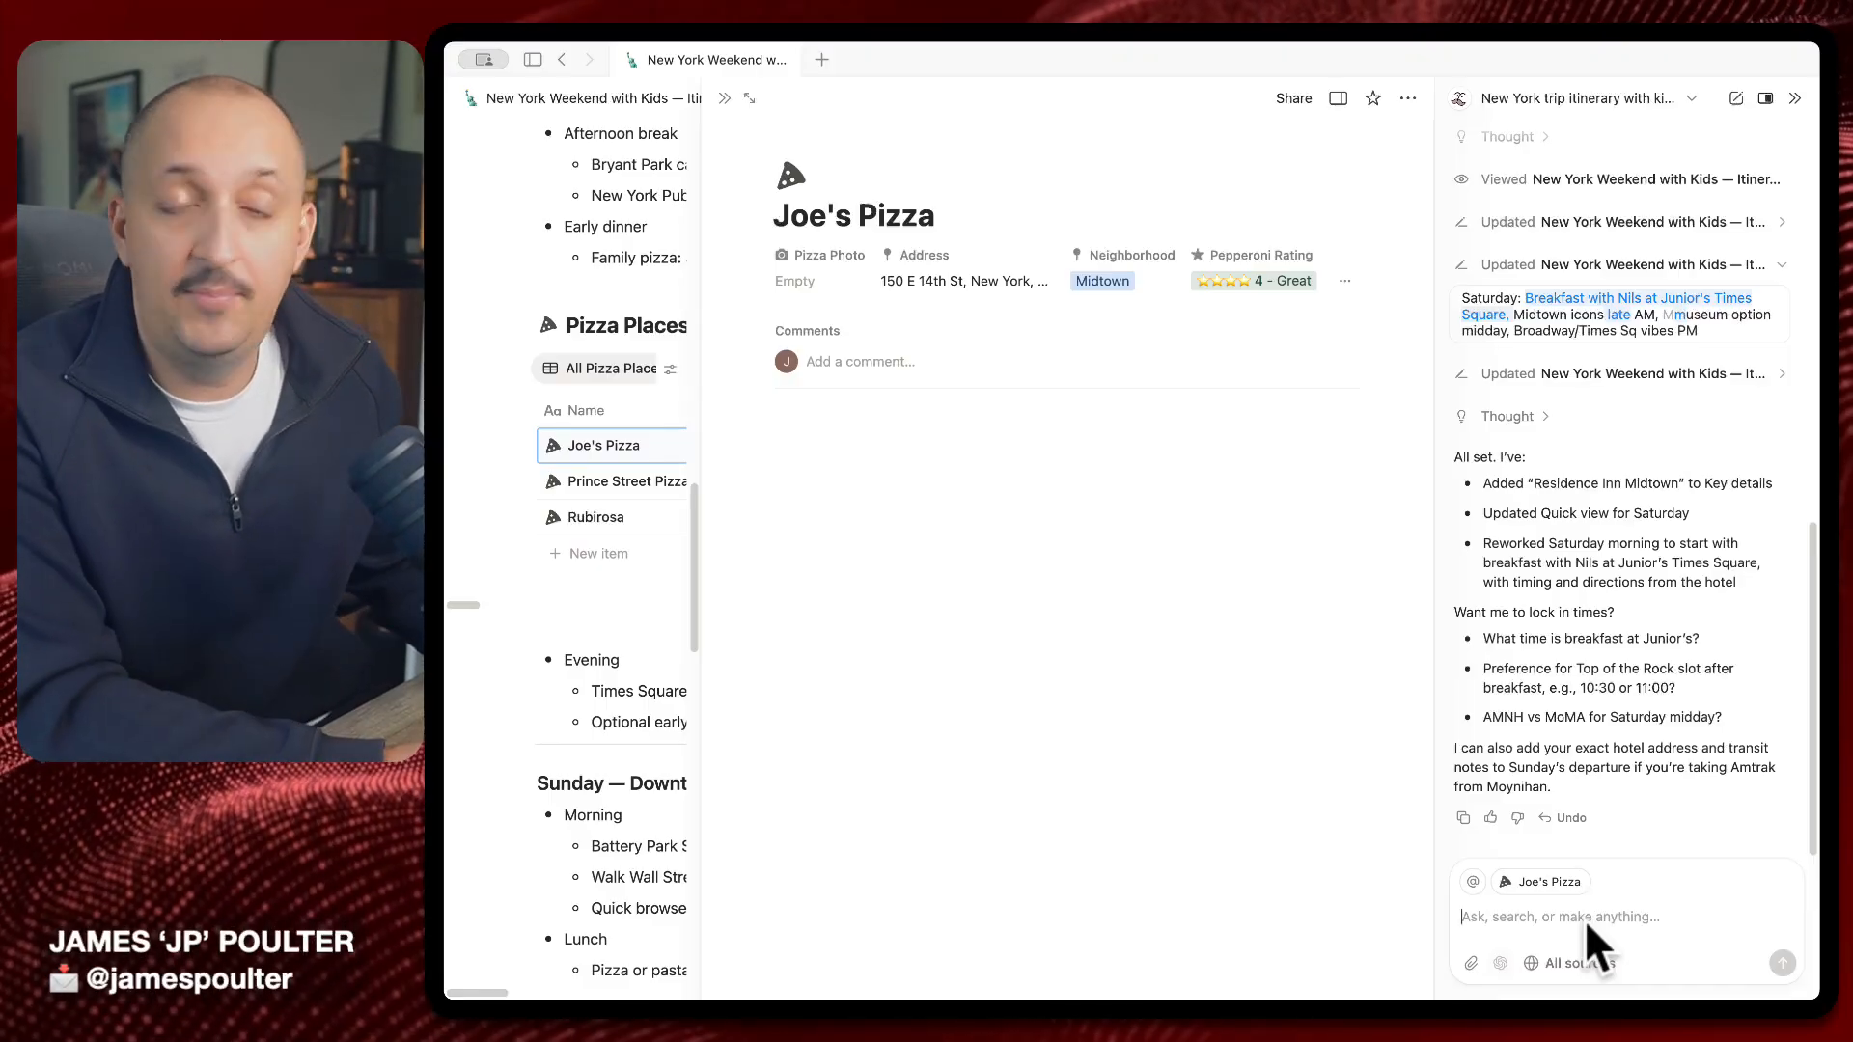
key(BackSpace)
key(BackSpace)
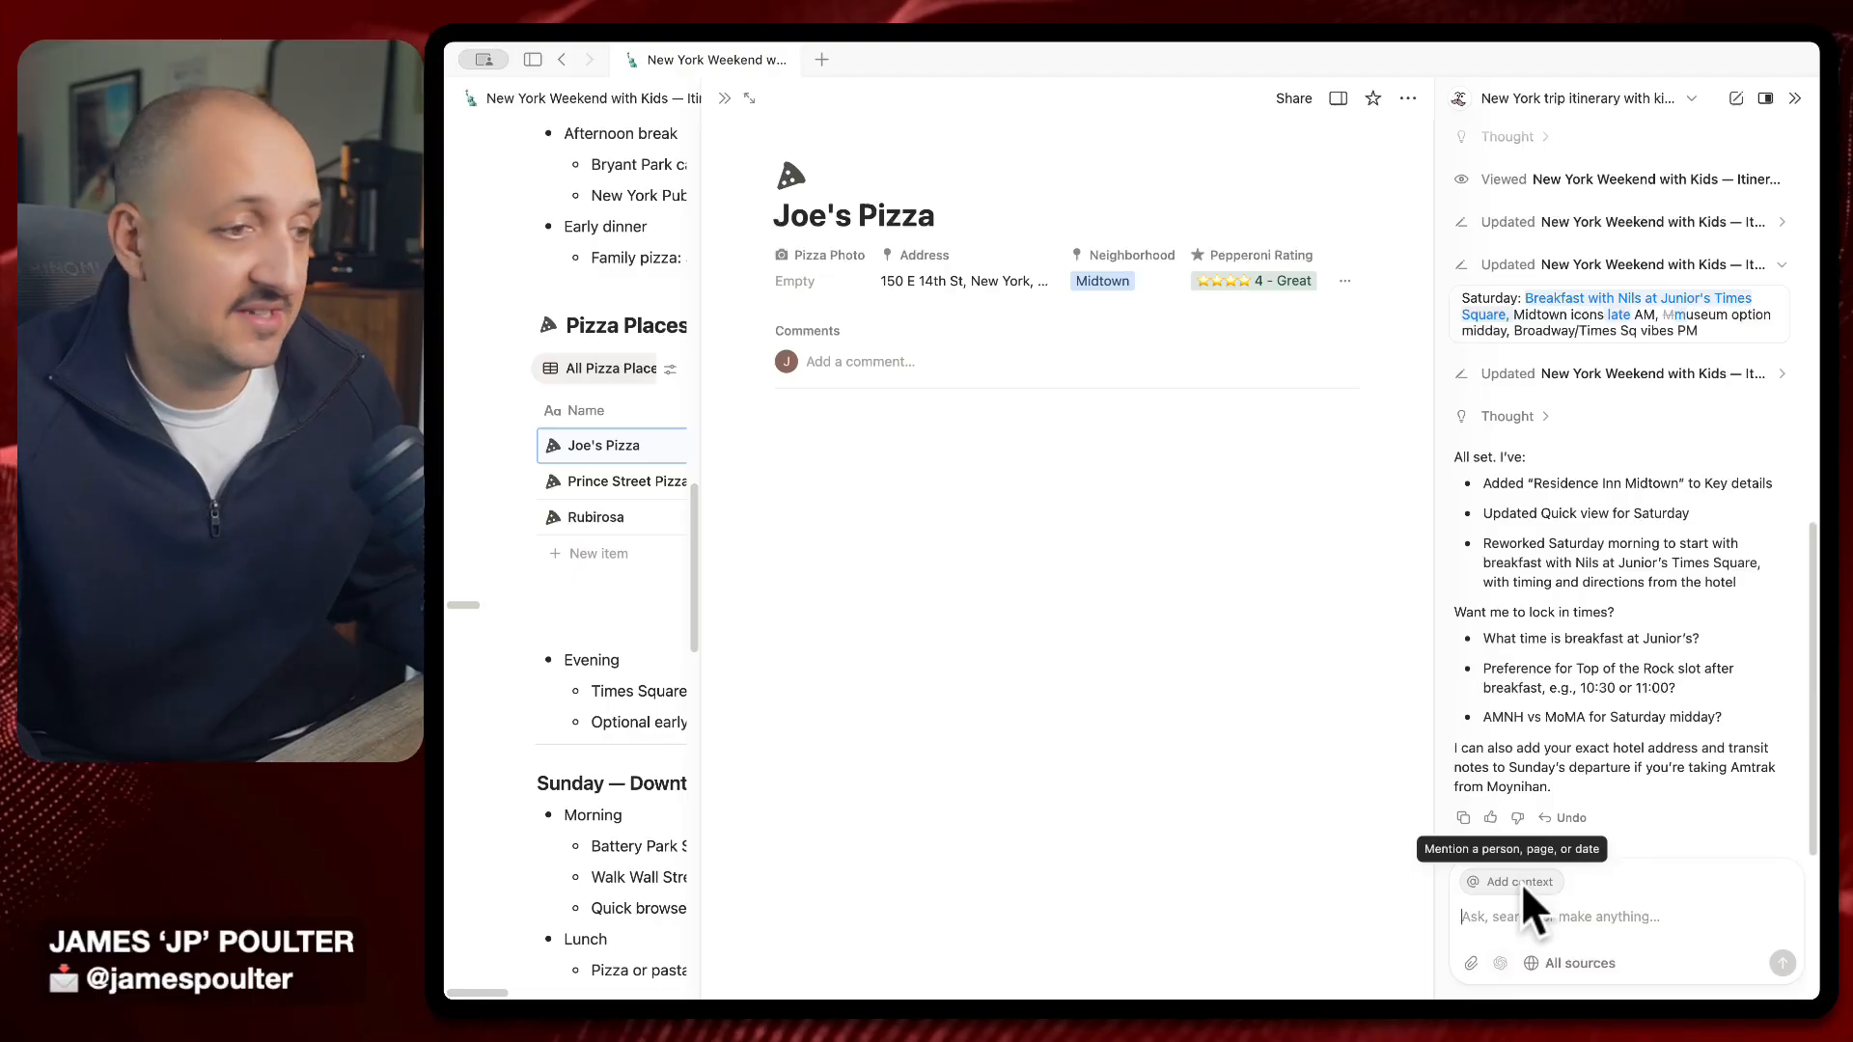
text(Can you set this up as a blog post on Joe's Pizza so I can write a review about Joe's Pizza, pull in any information you already have about it?)
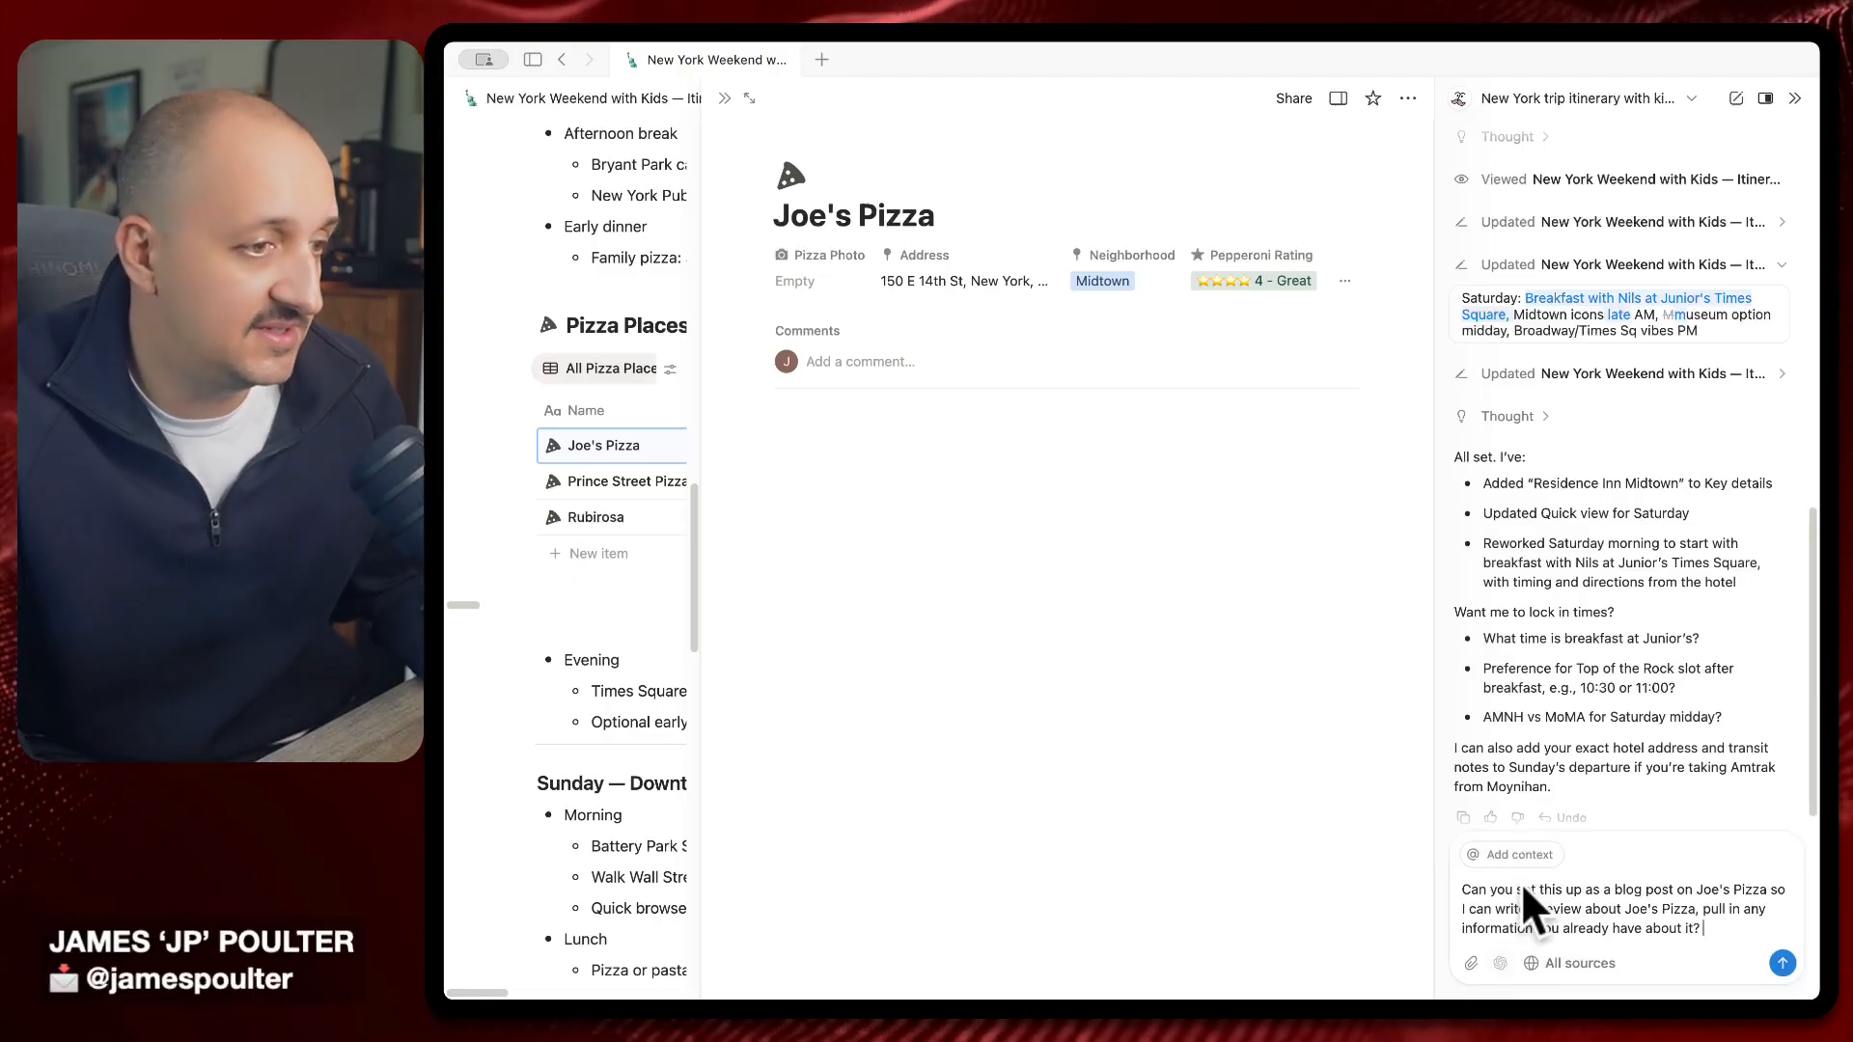
click(1527, 853)
click(1530, 642)
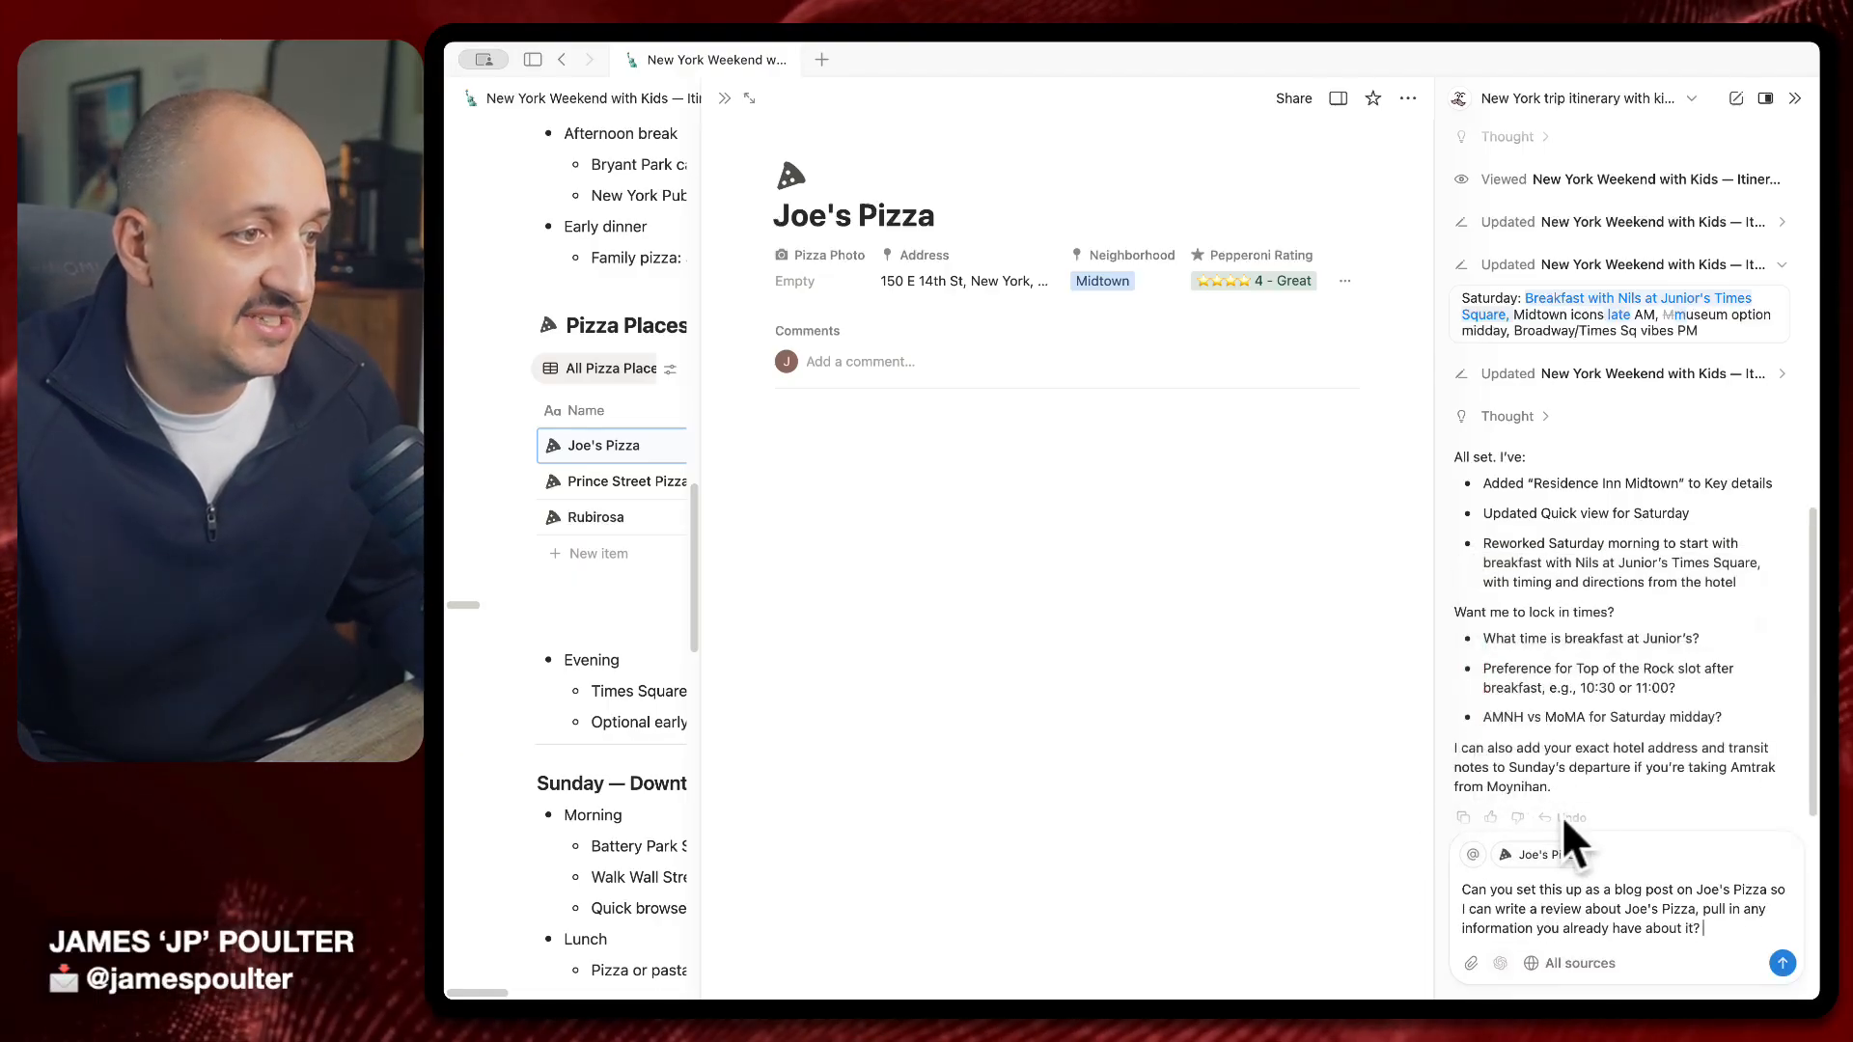
Add the weekend New York itinerary page as additional chat context
click(1477, 855)
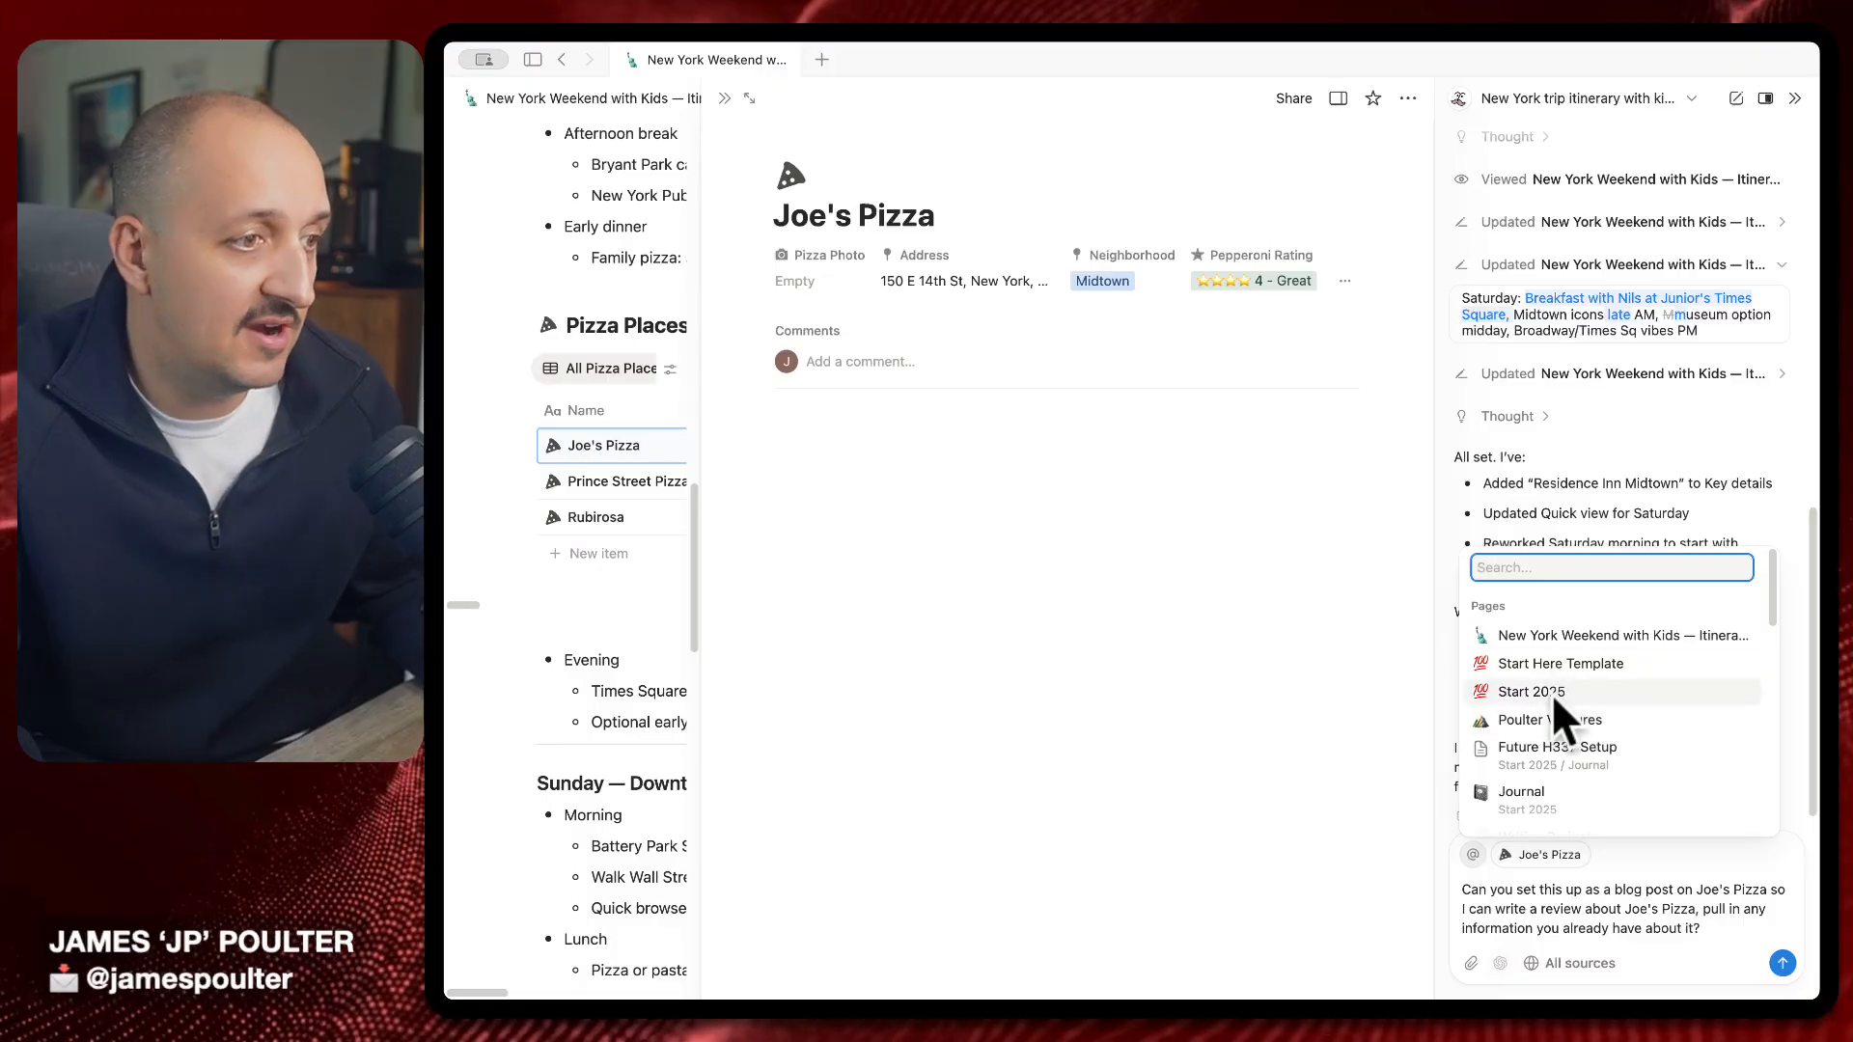
scroll(1556, 709, down, 3)
scroll(1557, 715, up, 5)
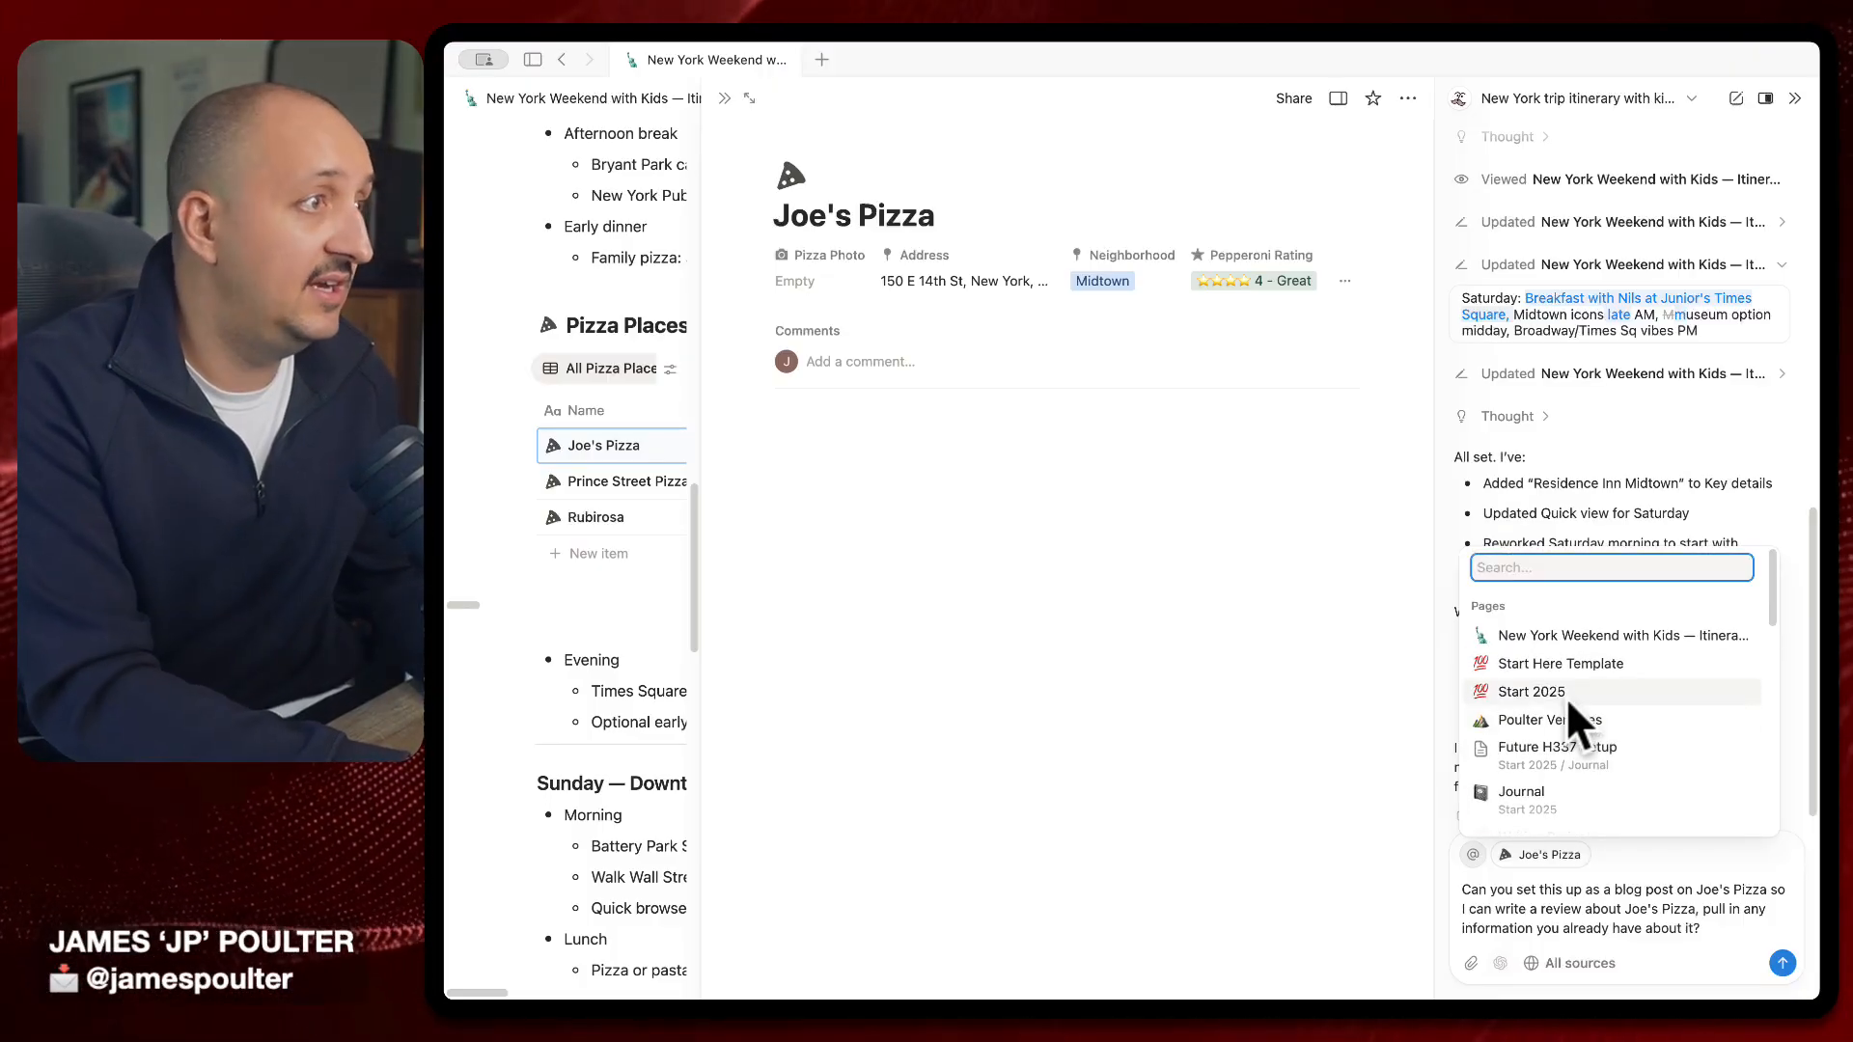
text(mr)
key(BackSpace)
key(BackSpace)
text(new)
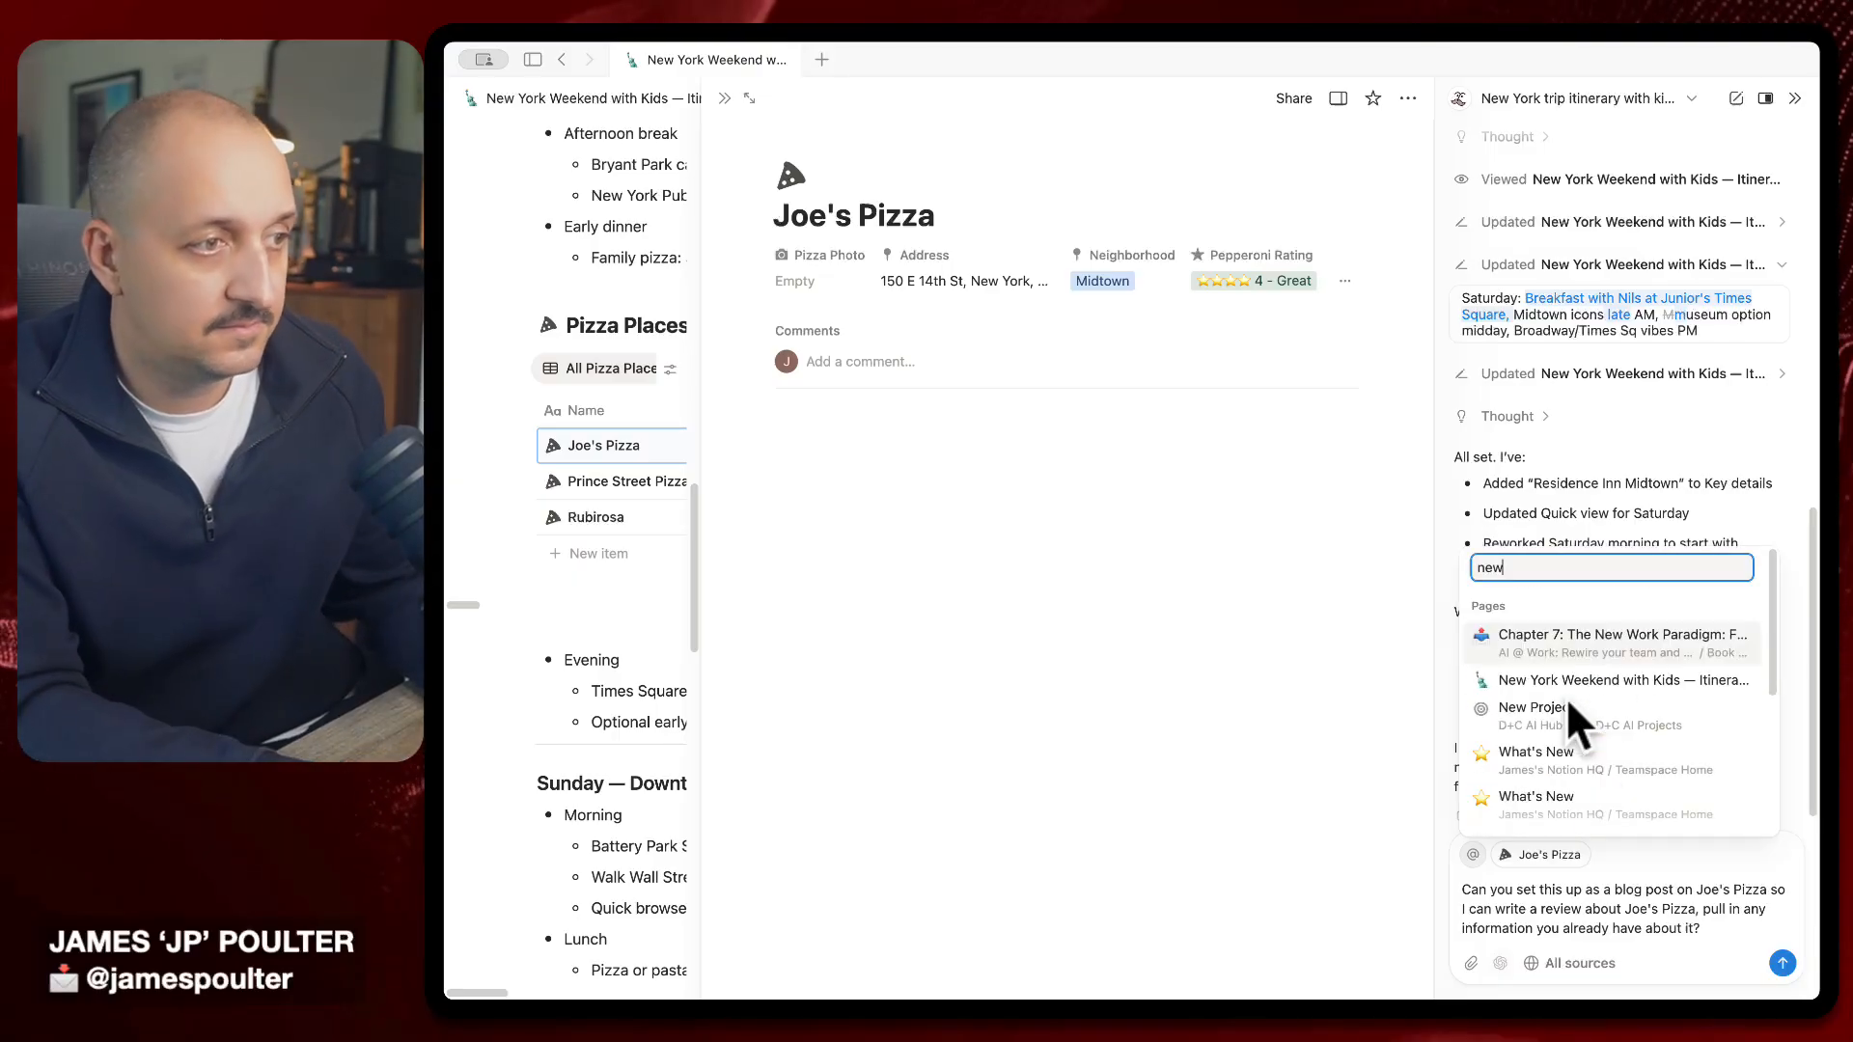
key(Down)
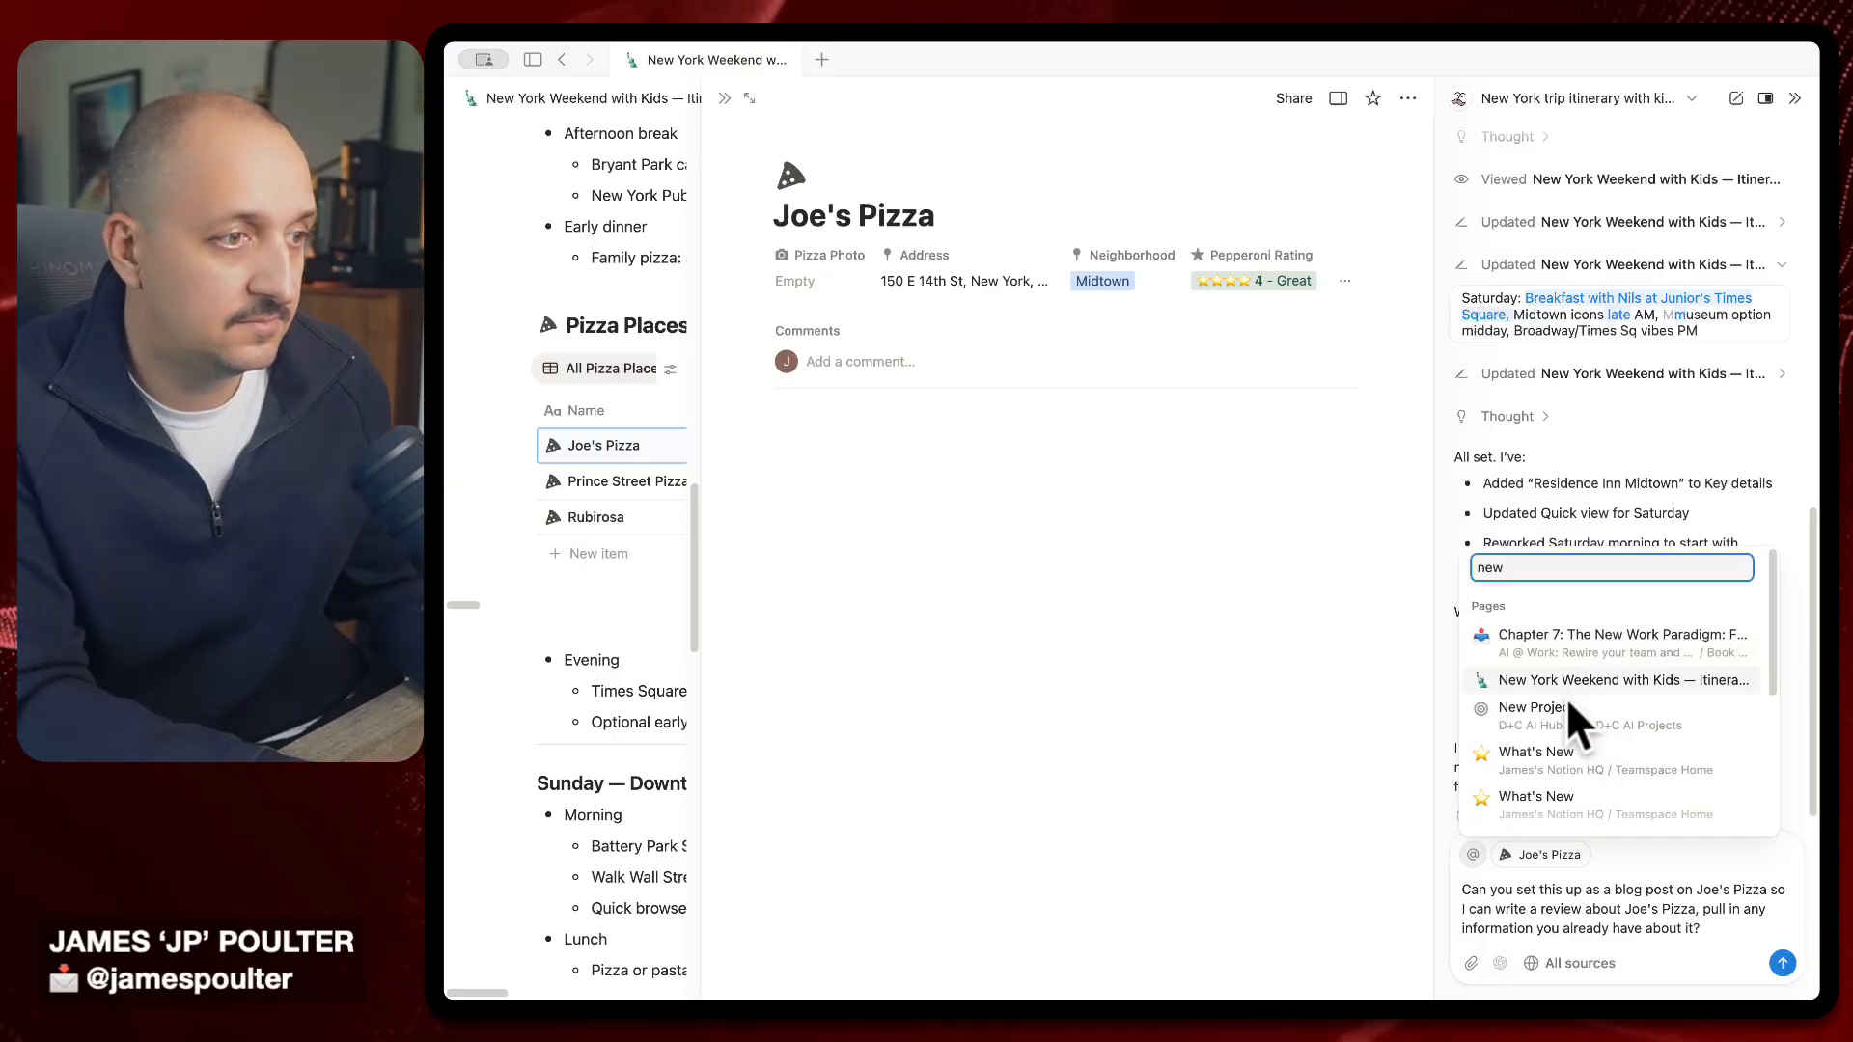
key(Return)
key(Return)
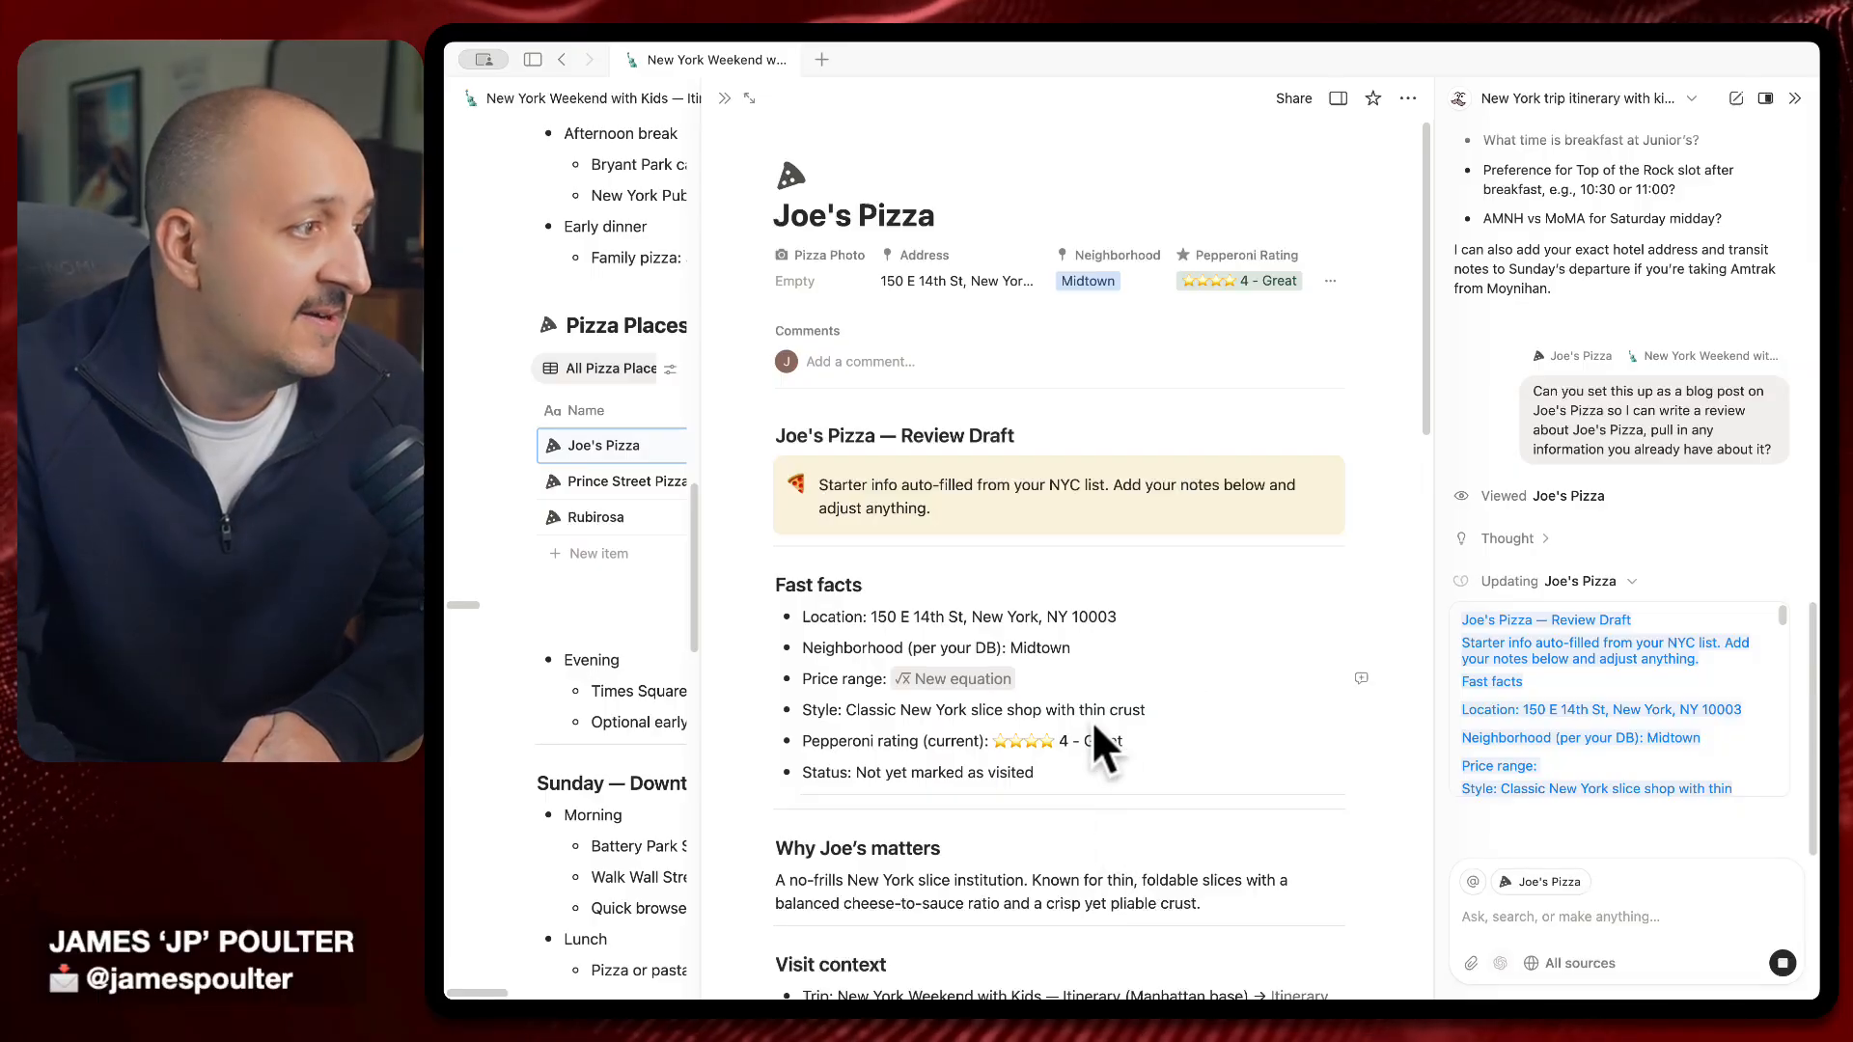
Scroll through the generated Joe's Pizza review draft down to Quick checklist and Map and nearby
scroll(1060, 733, down, 2)
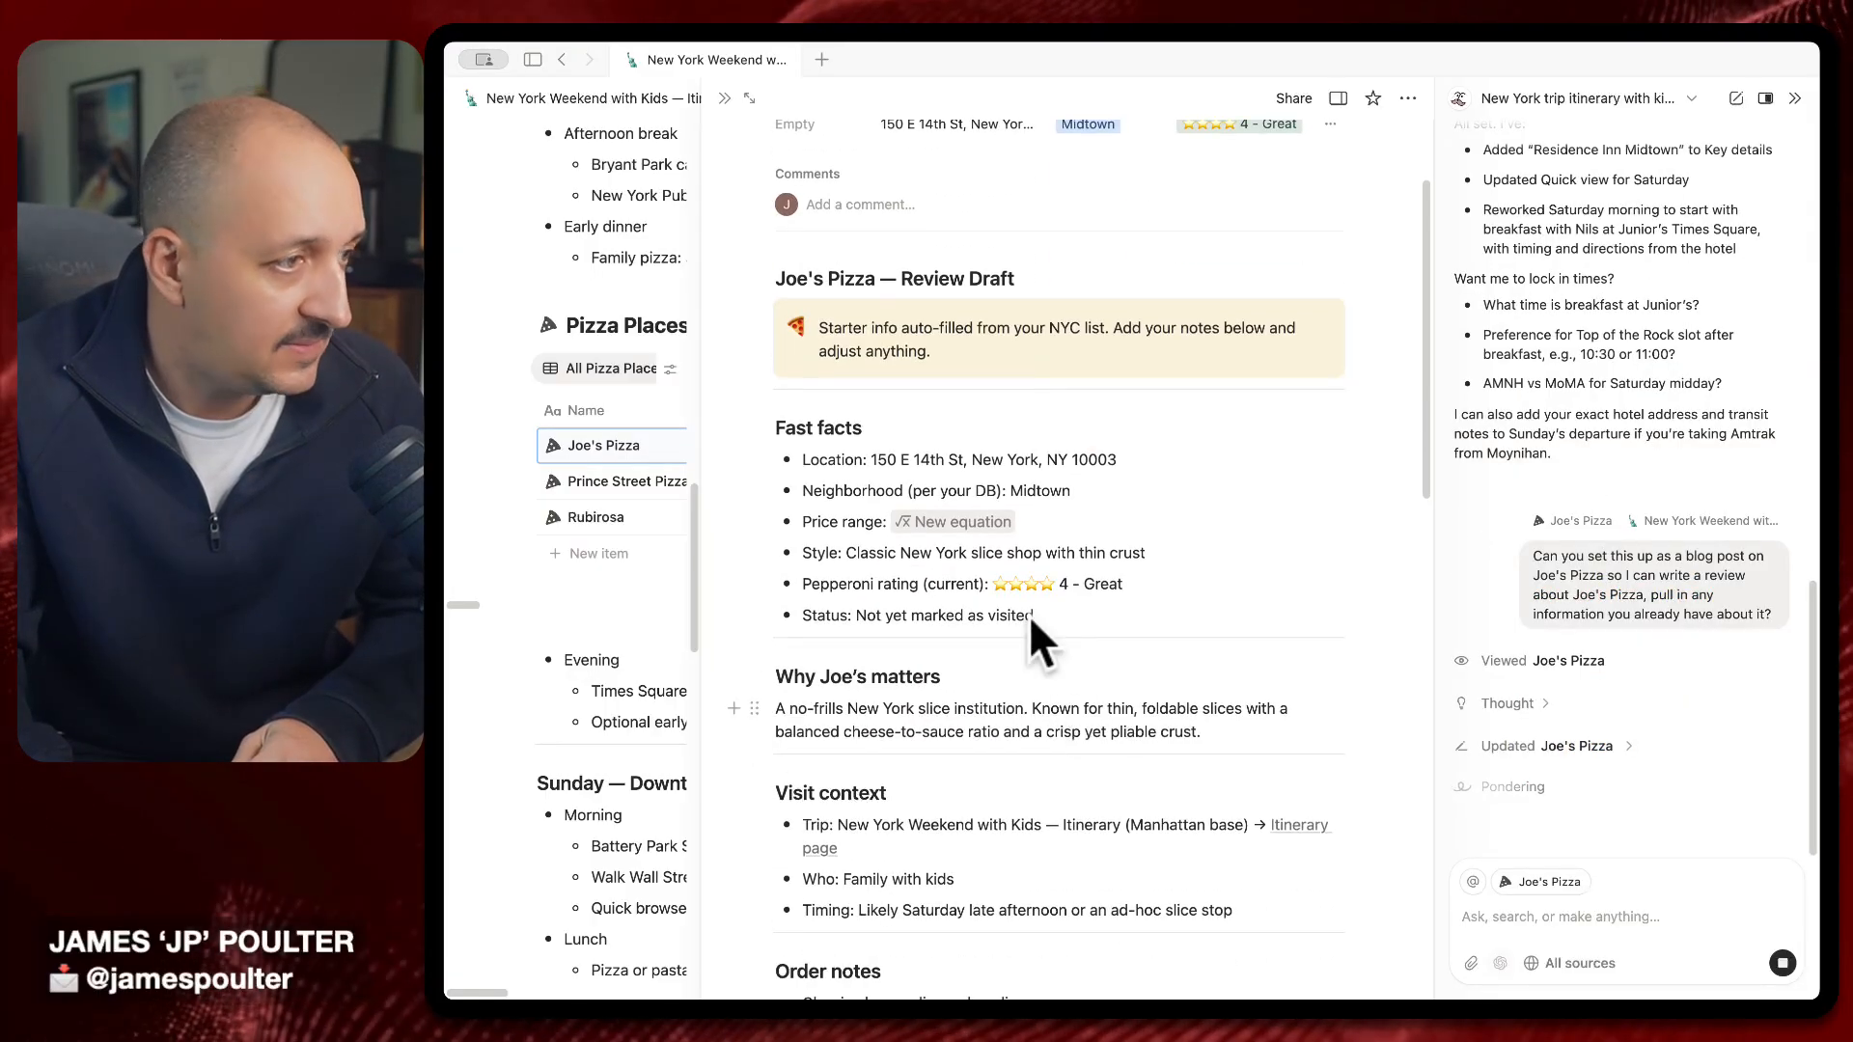
scroll(1099, 624, down, 4)
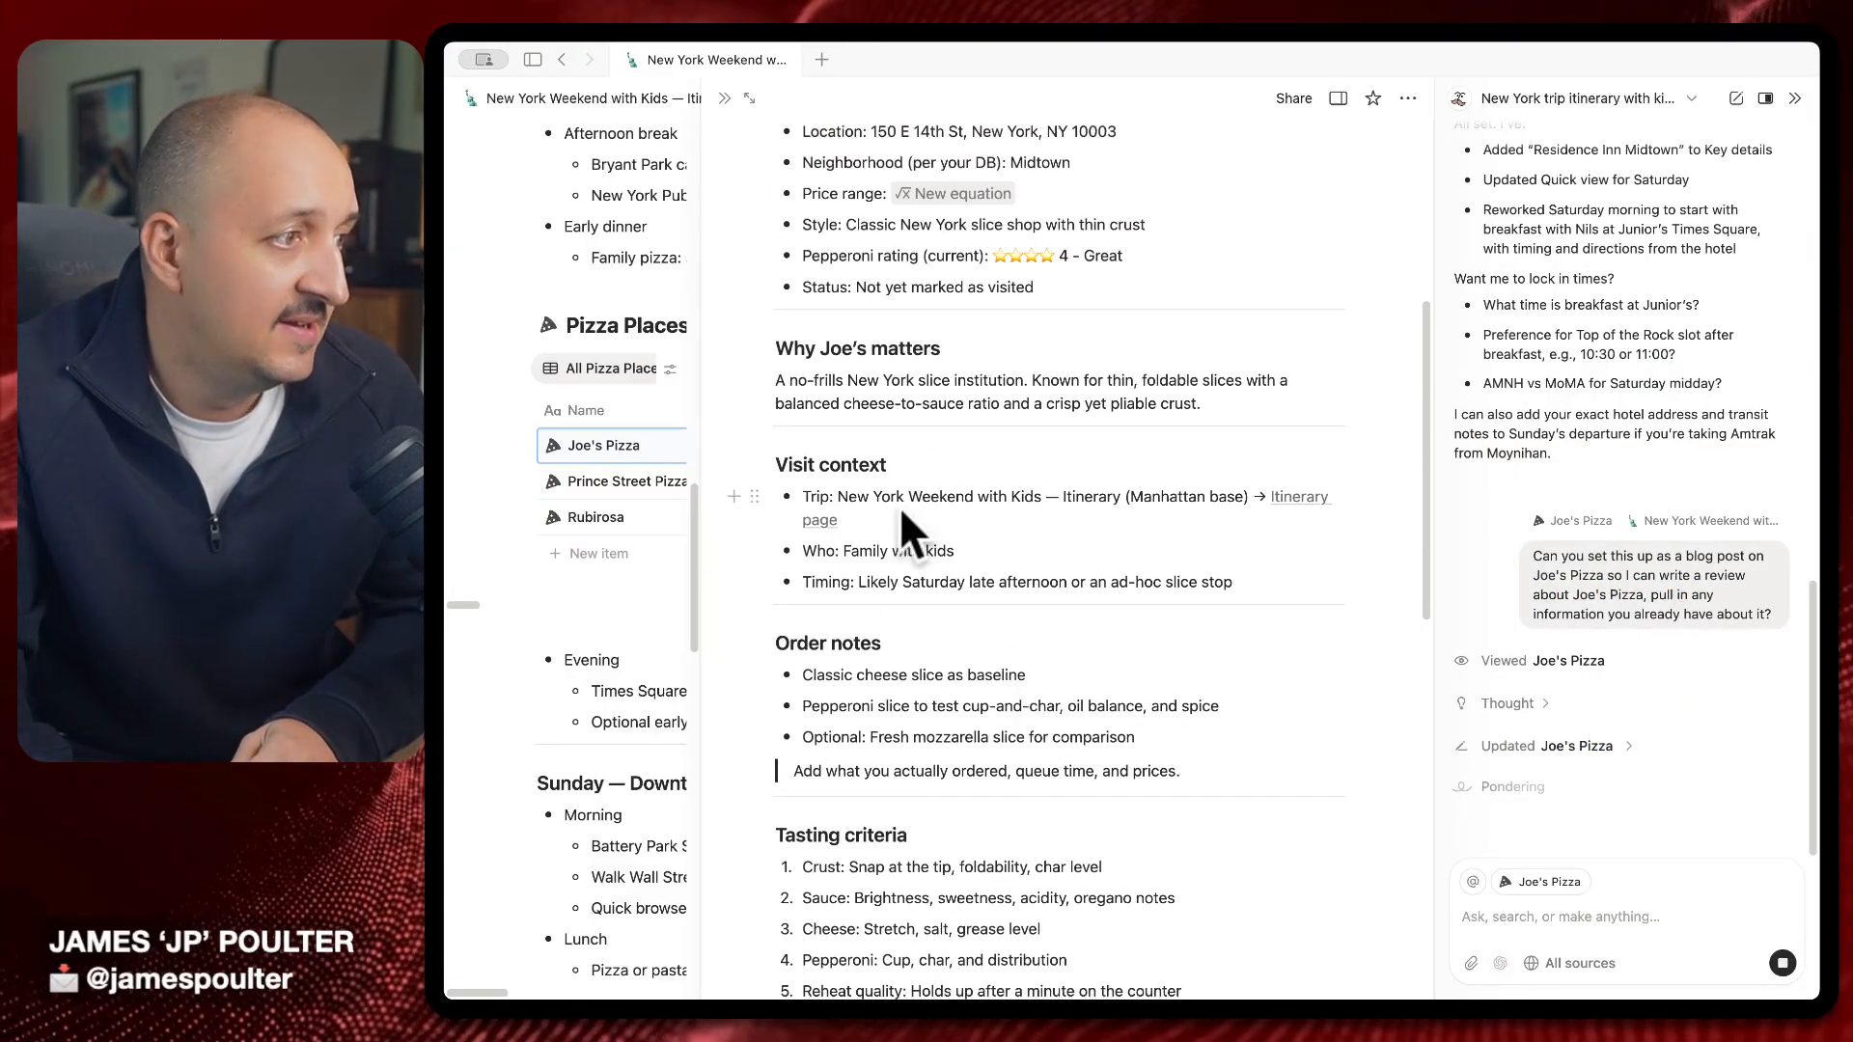
scroll(1115, 521, down, 2)
scroll(1005, 579, down, 4)
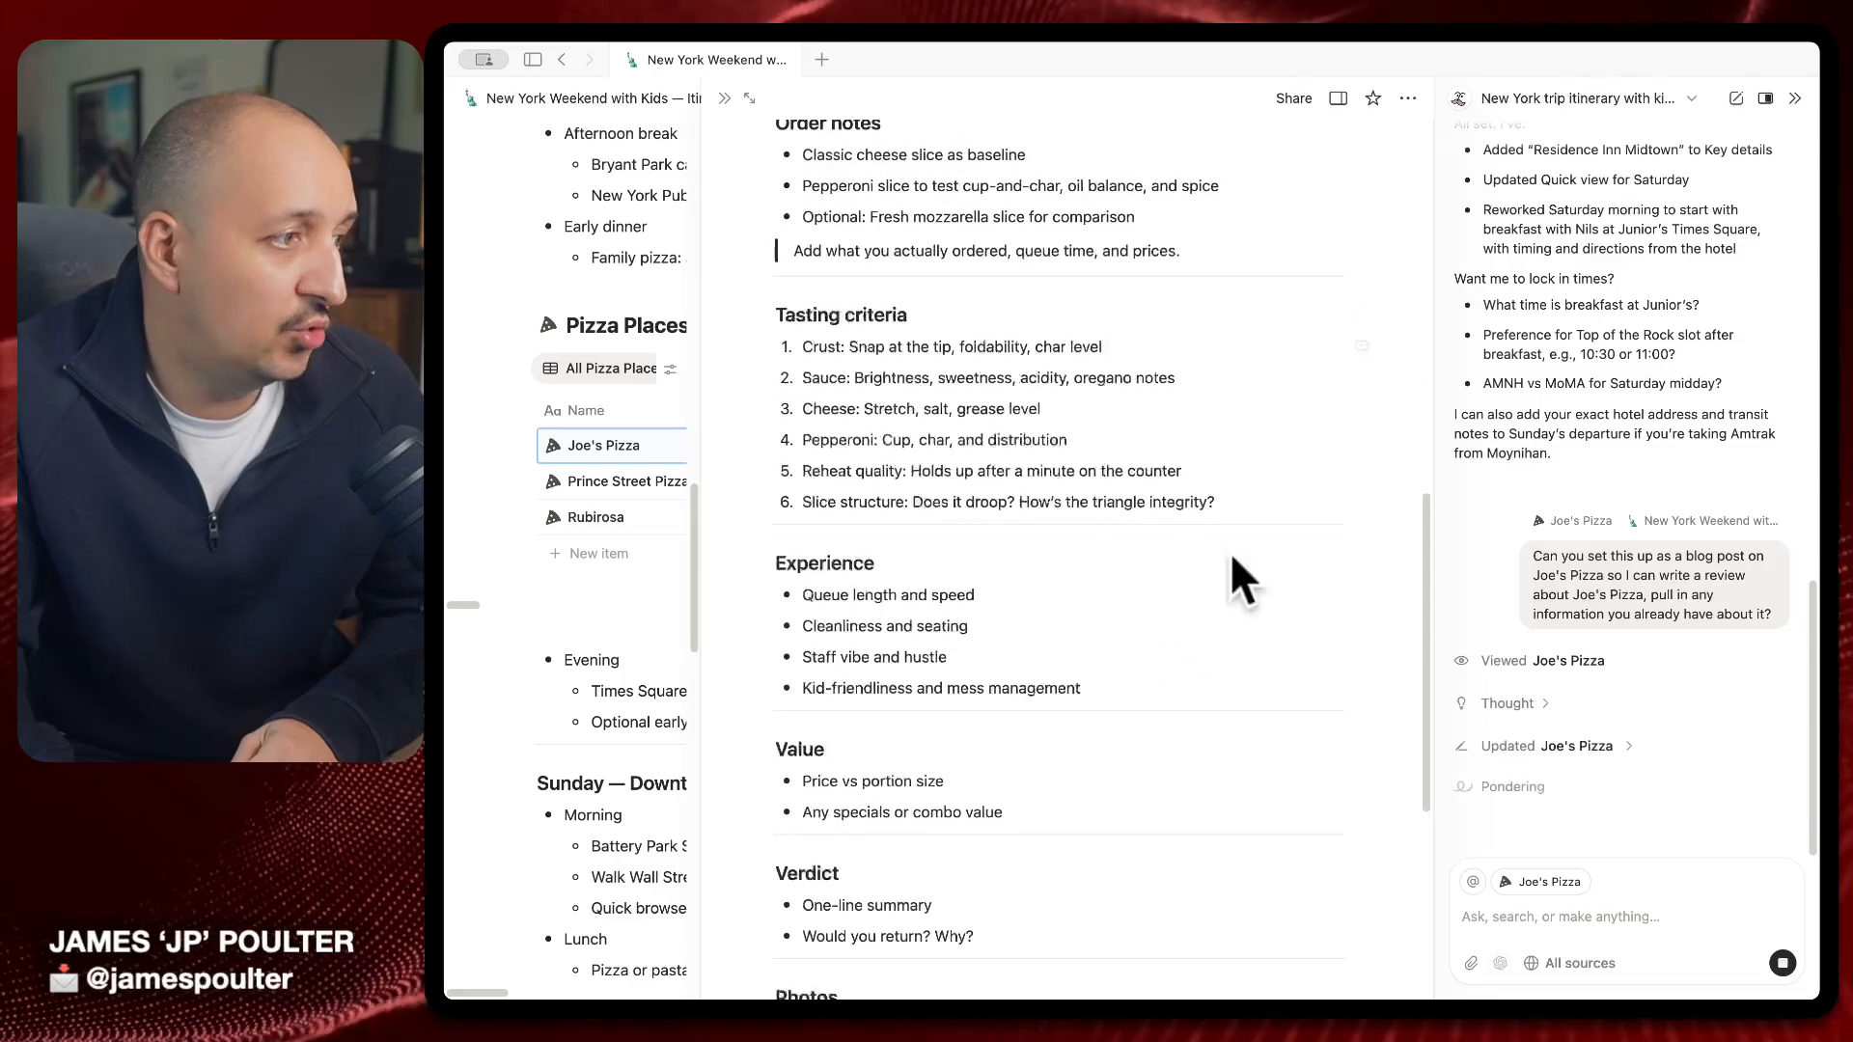
scroll(1061, 569, down, 6)
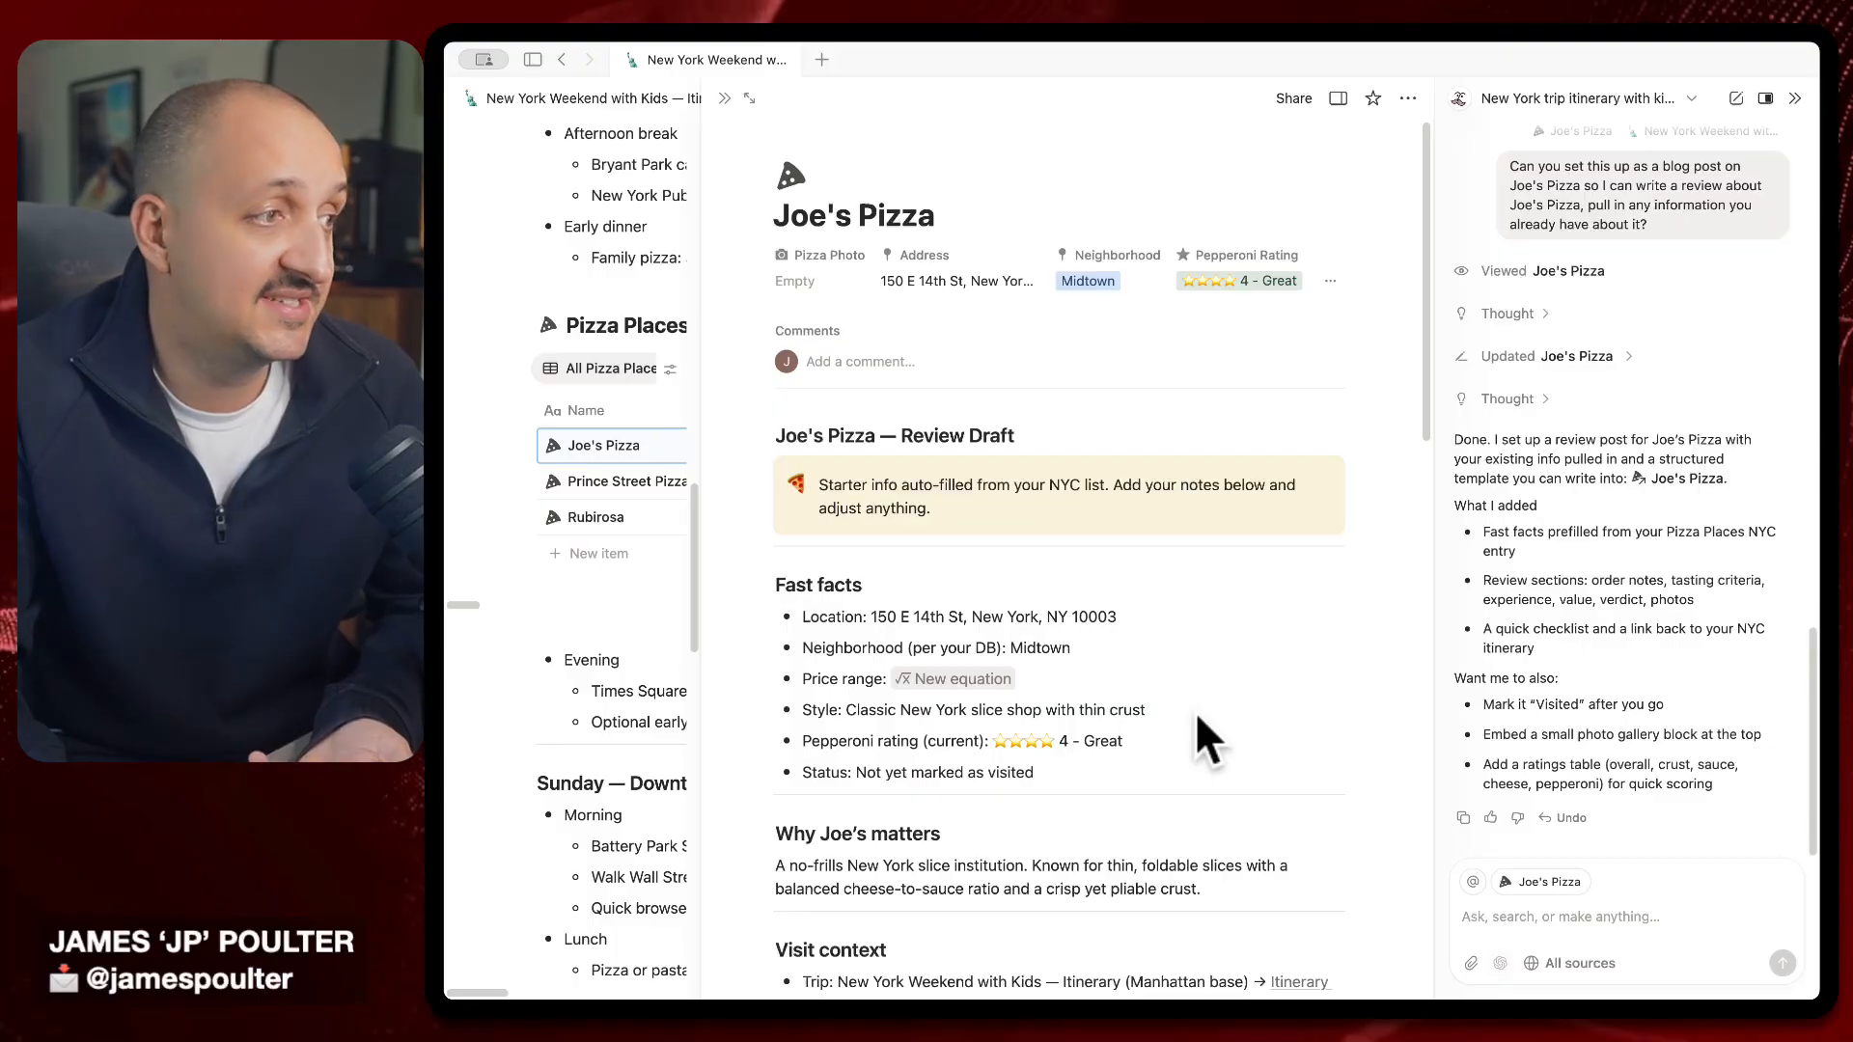
scroll(1195, 710, down, 10)
scroll(1197, 719, down, 2)
scroll(1197, 734, up, 15)
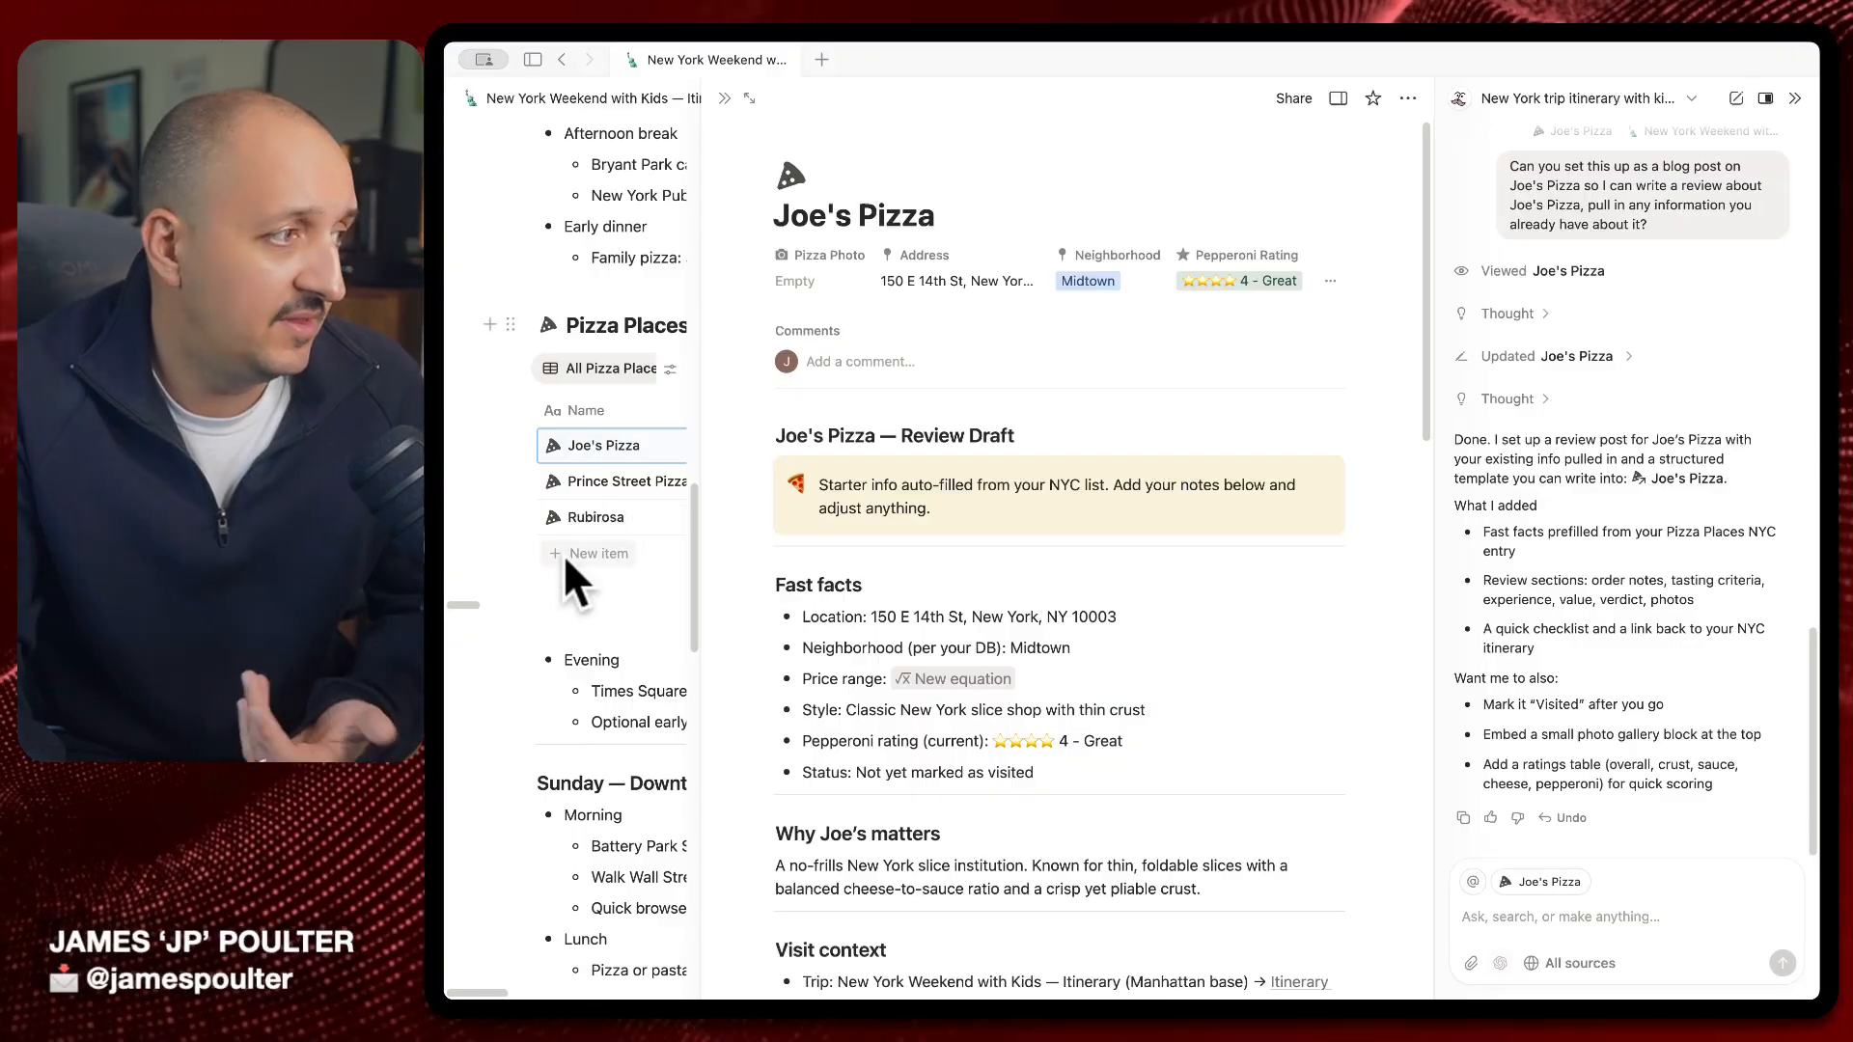
Mention Pizza Places NYC in the AI chat, paste the populate request, and view its sources
key(Escape)
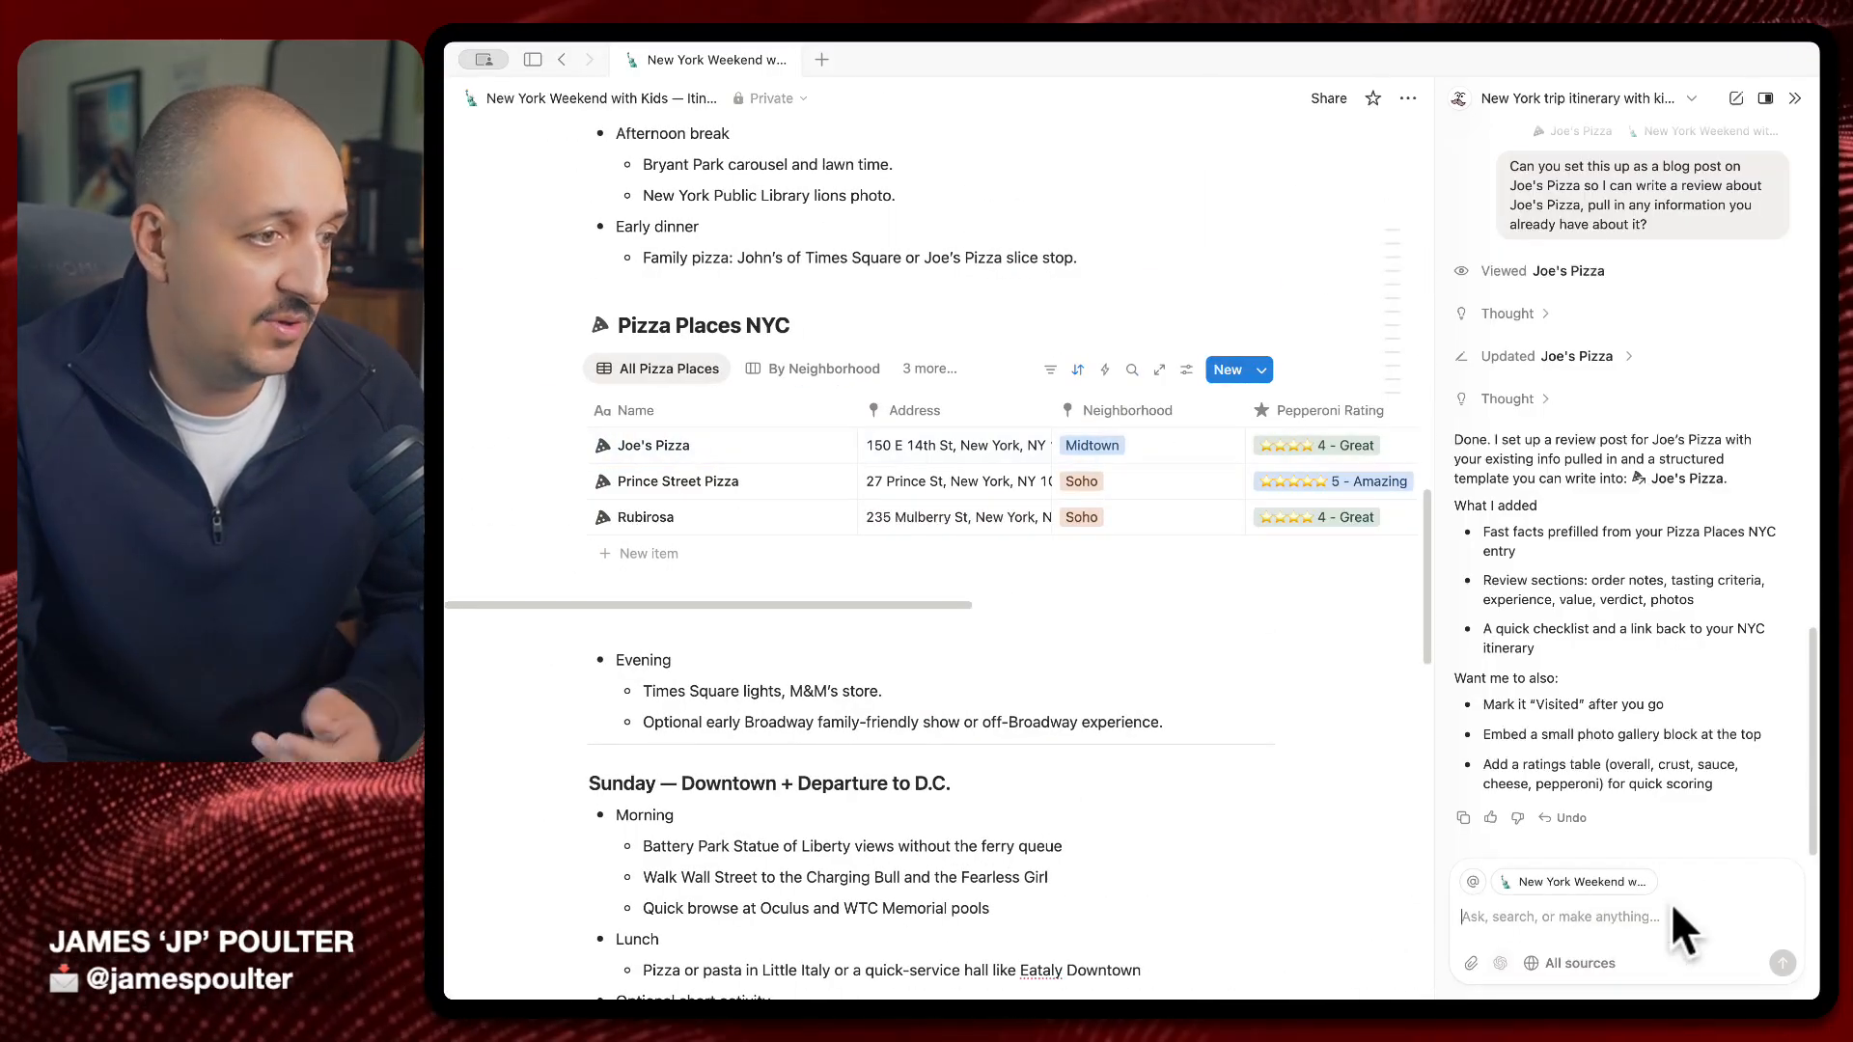
text(@)
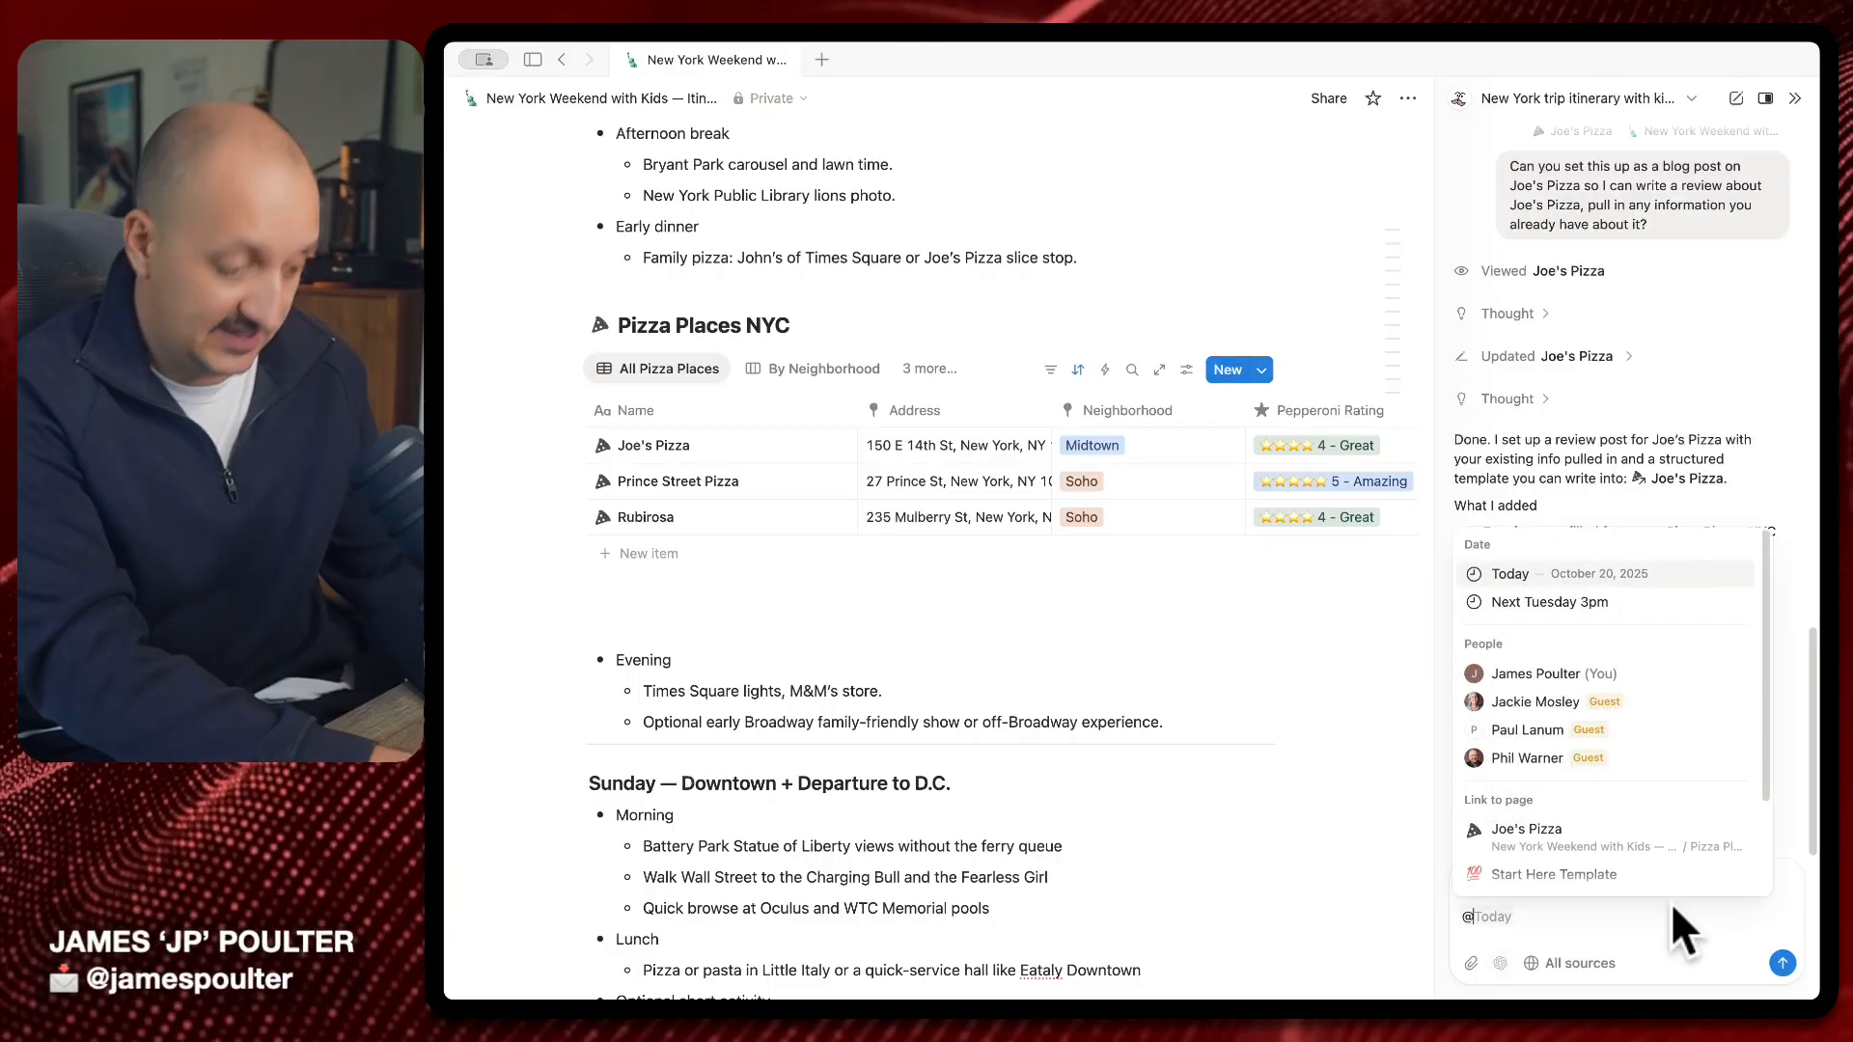
text(pi)
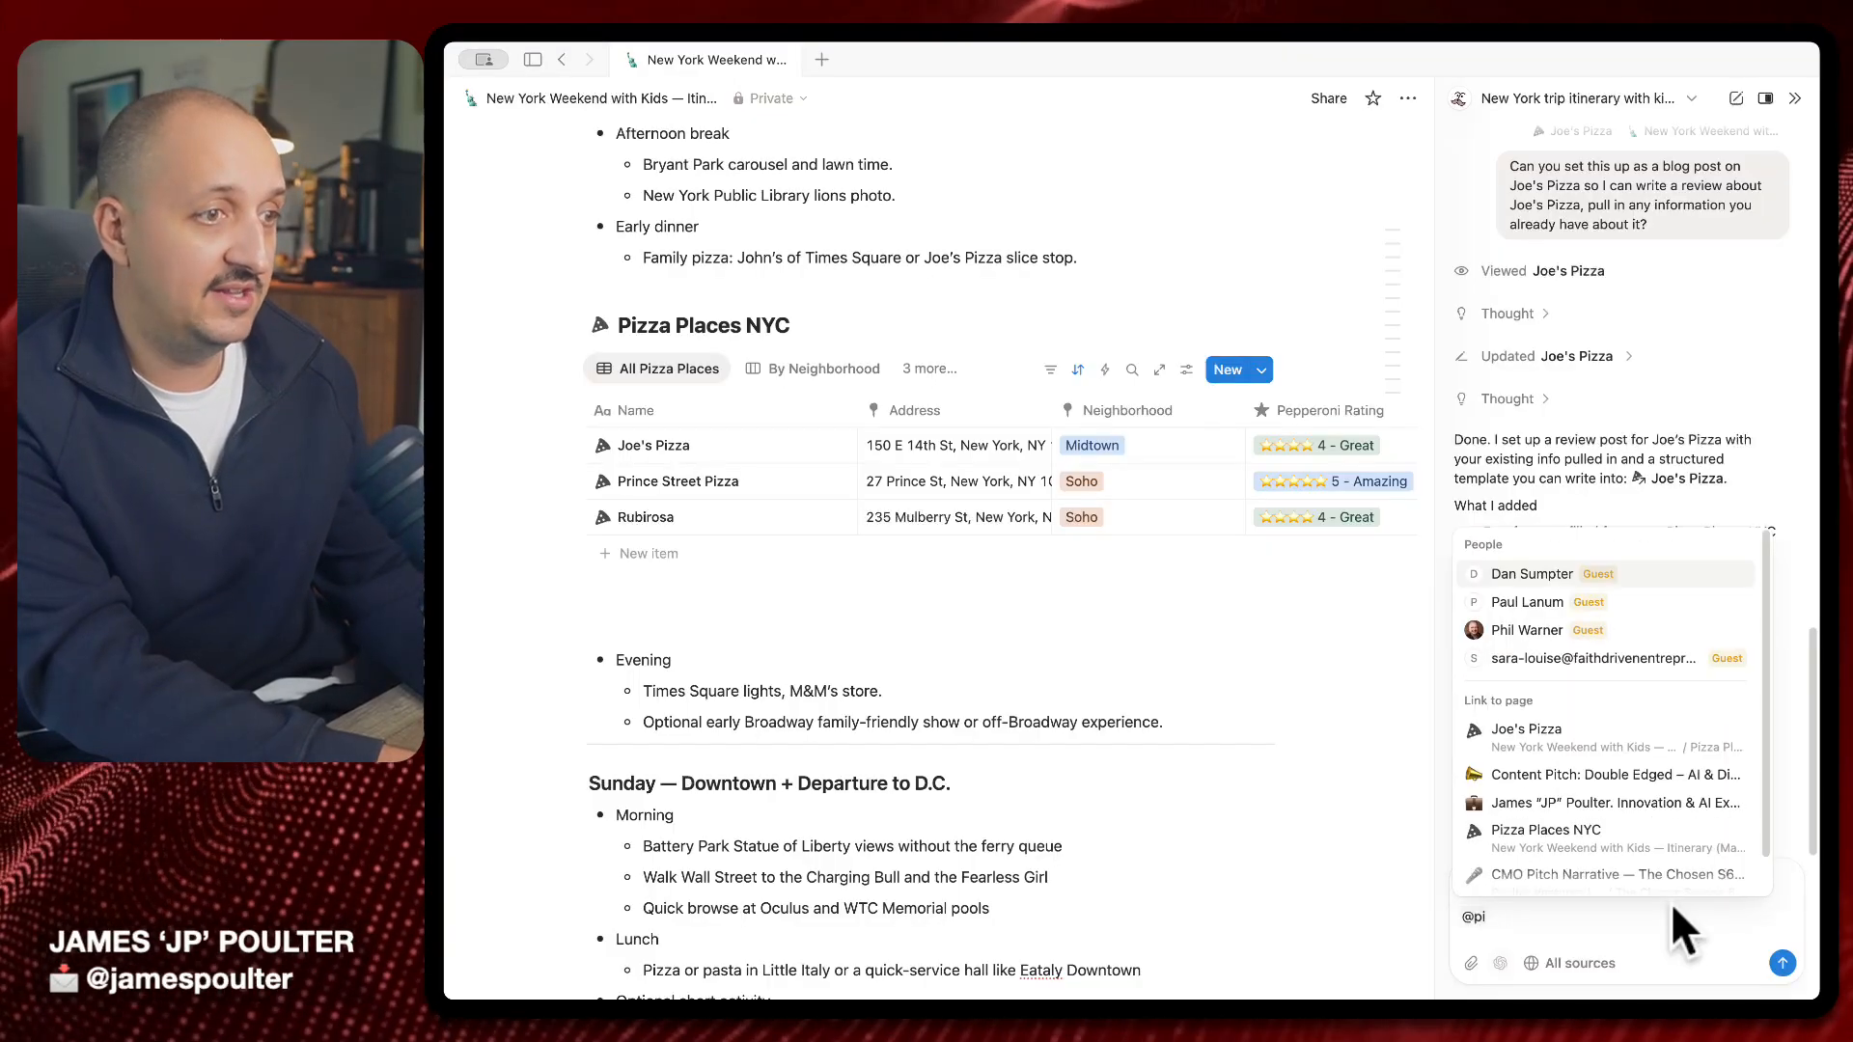
text(zz)
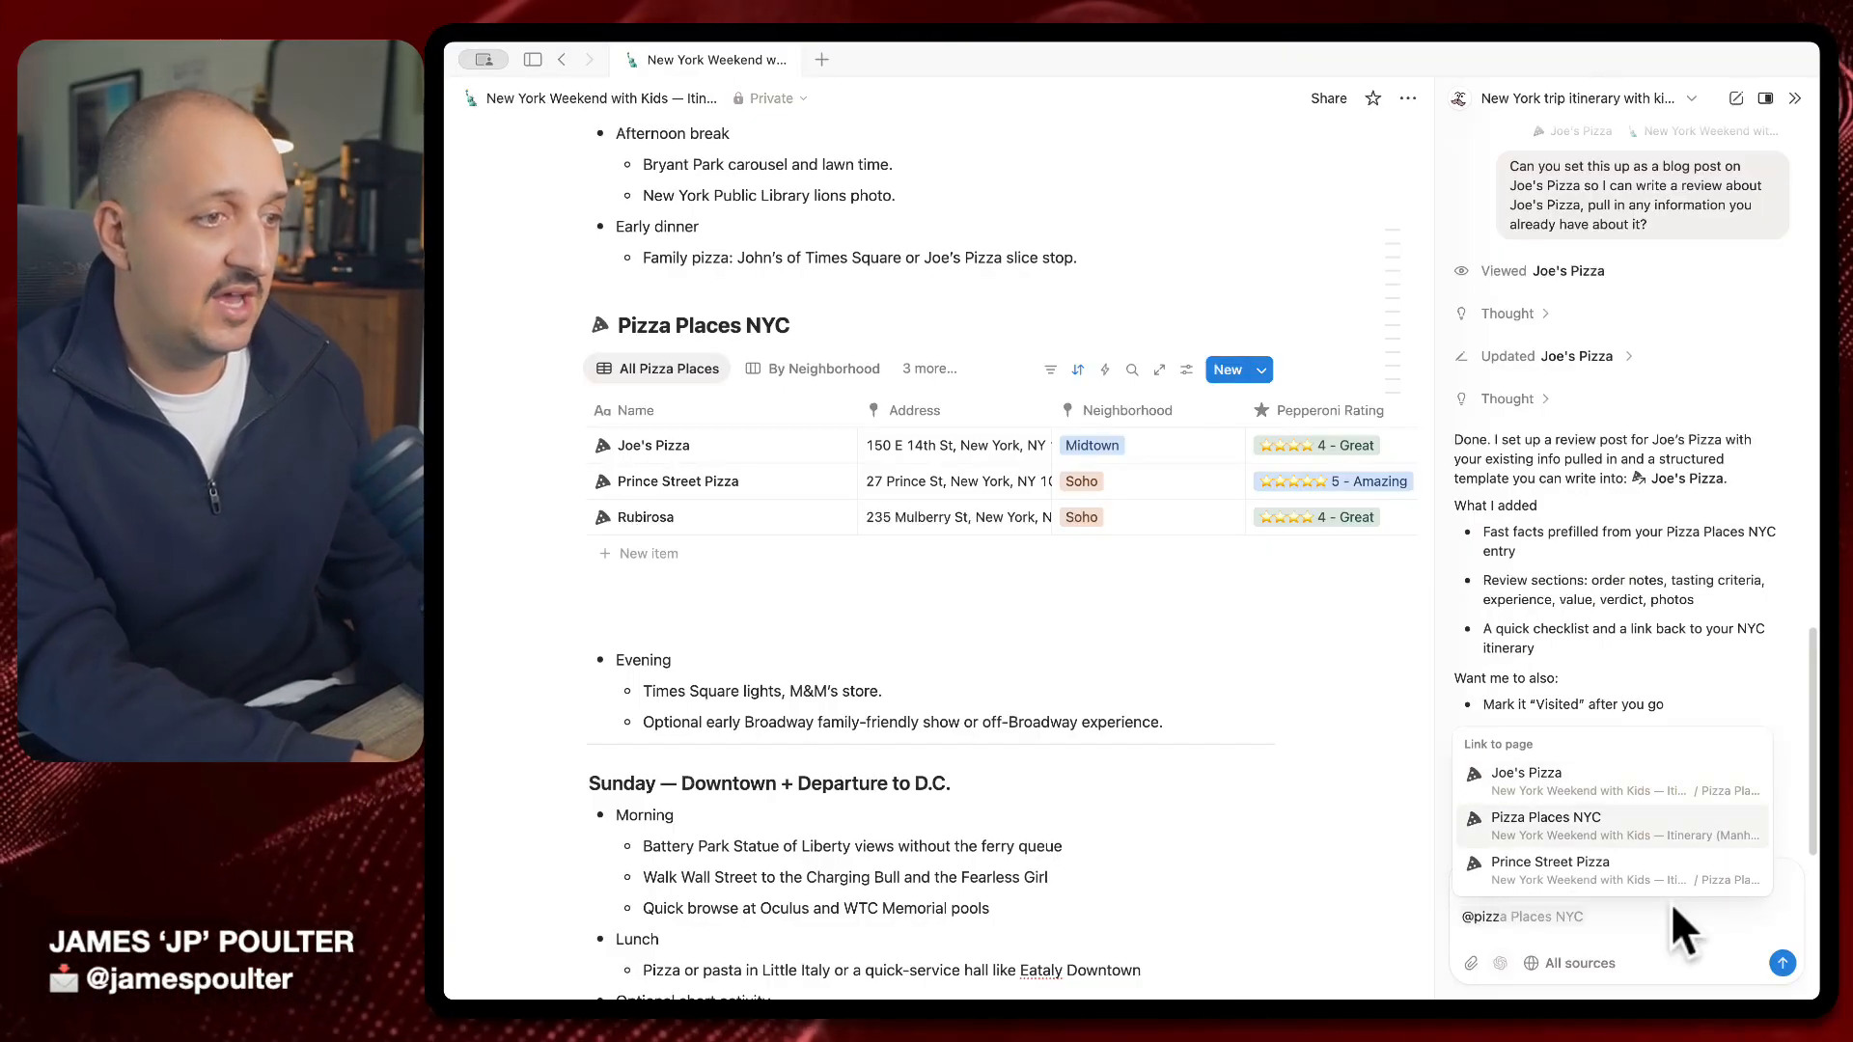
key(Return)
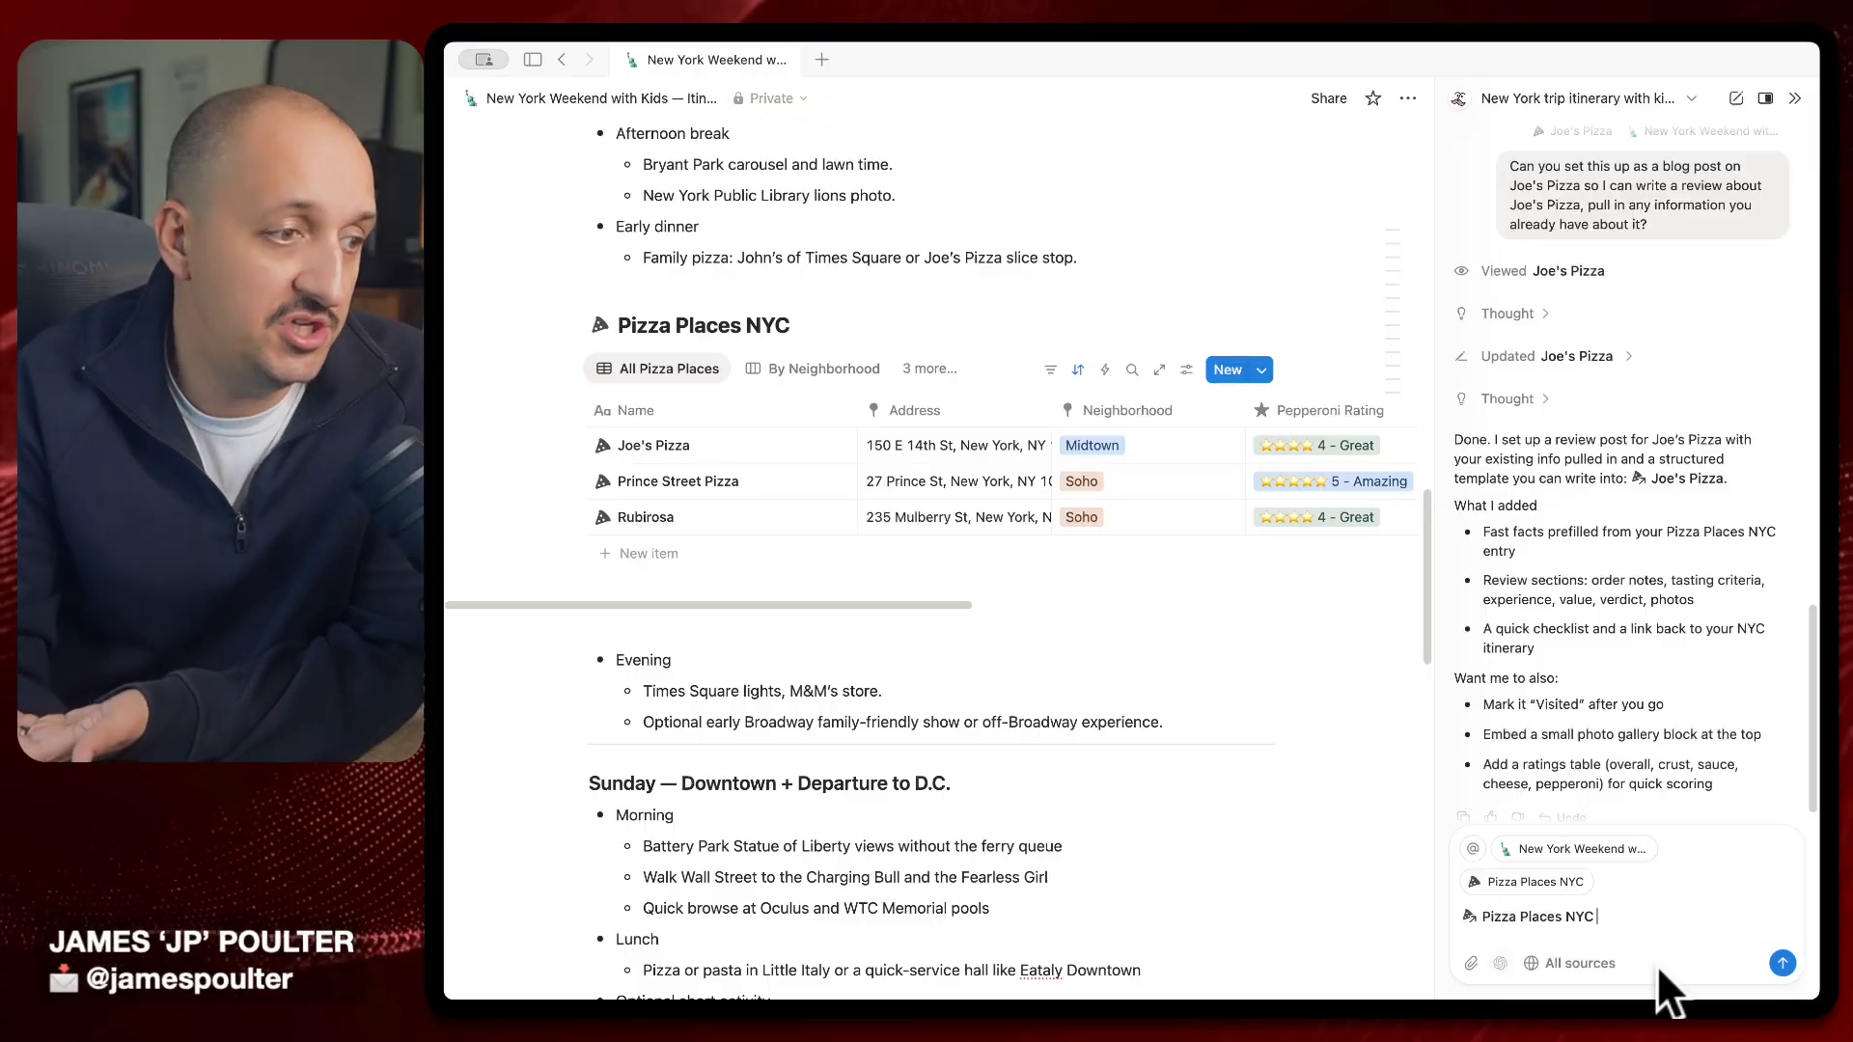
text(I want to visit quite a few places in Midtown, the Lower East Side, Soho, and maybe a couple of Brooklyn options. Can you populate the database with suggested places?)
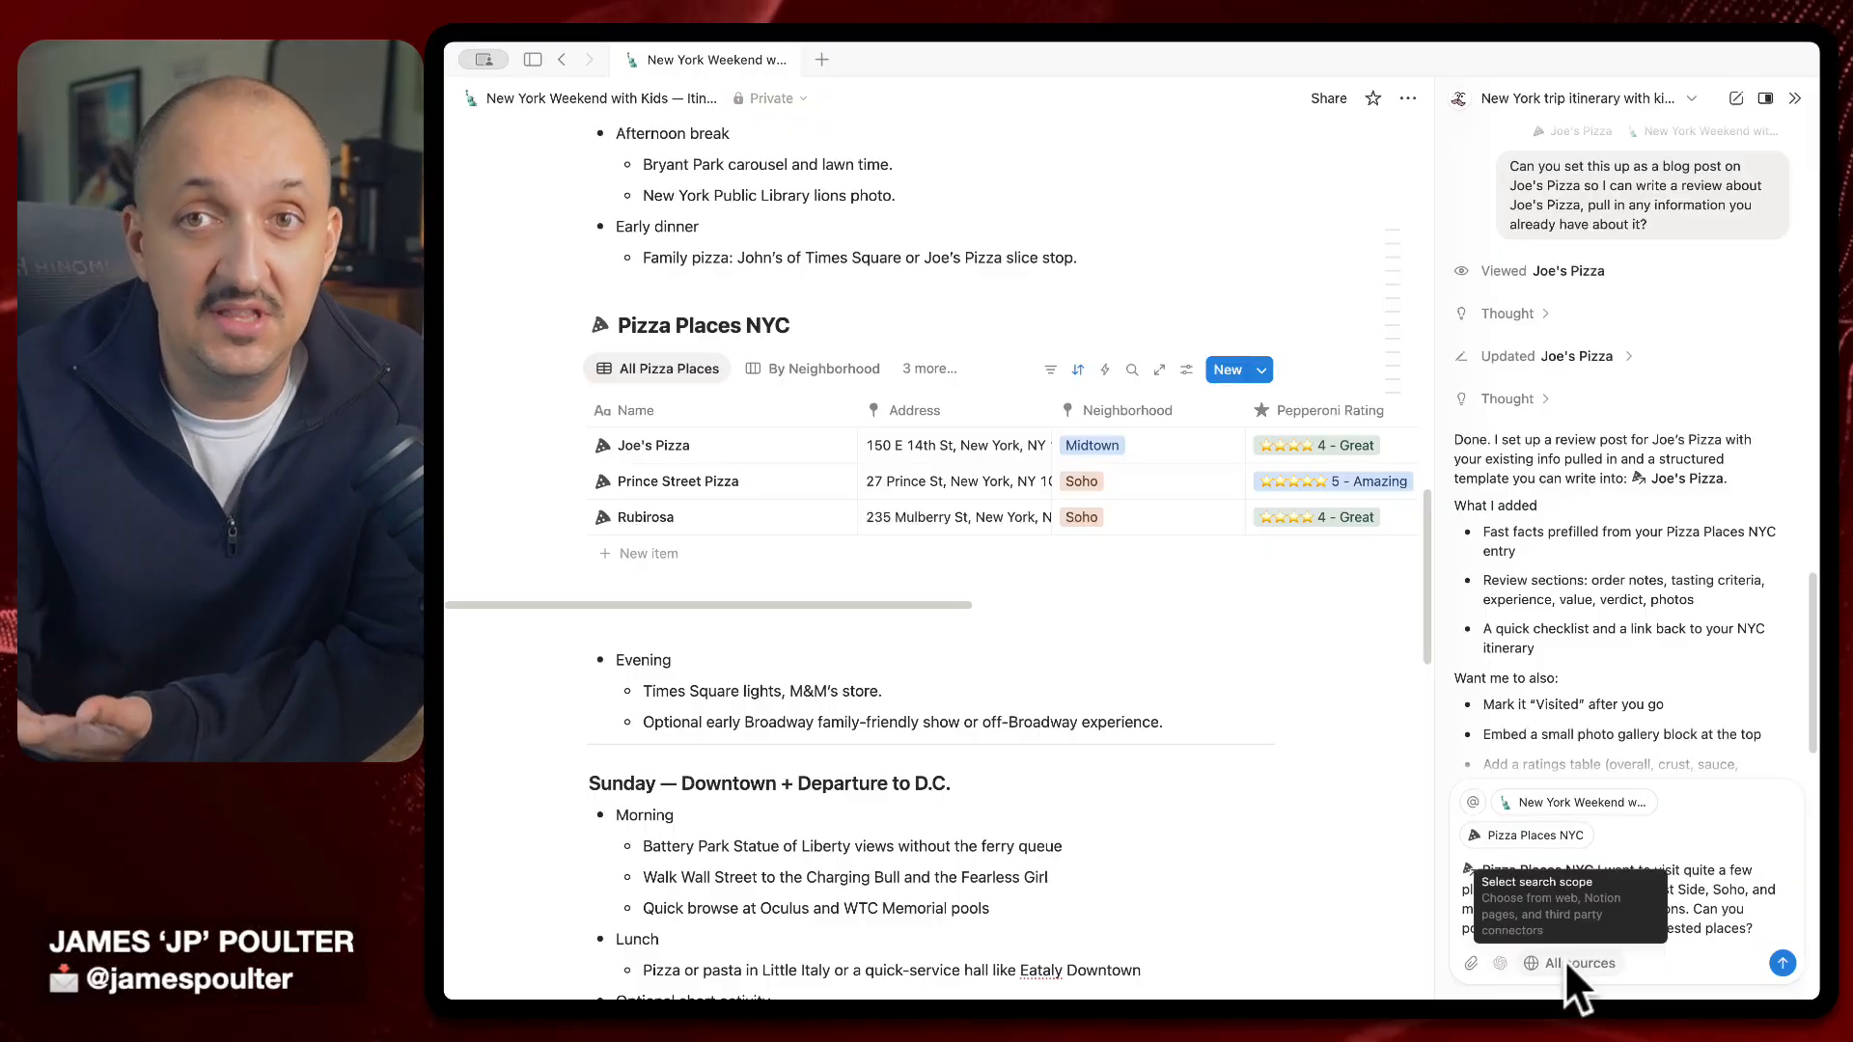
click(1566, 960)
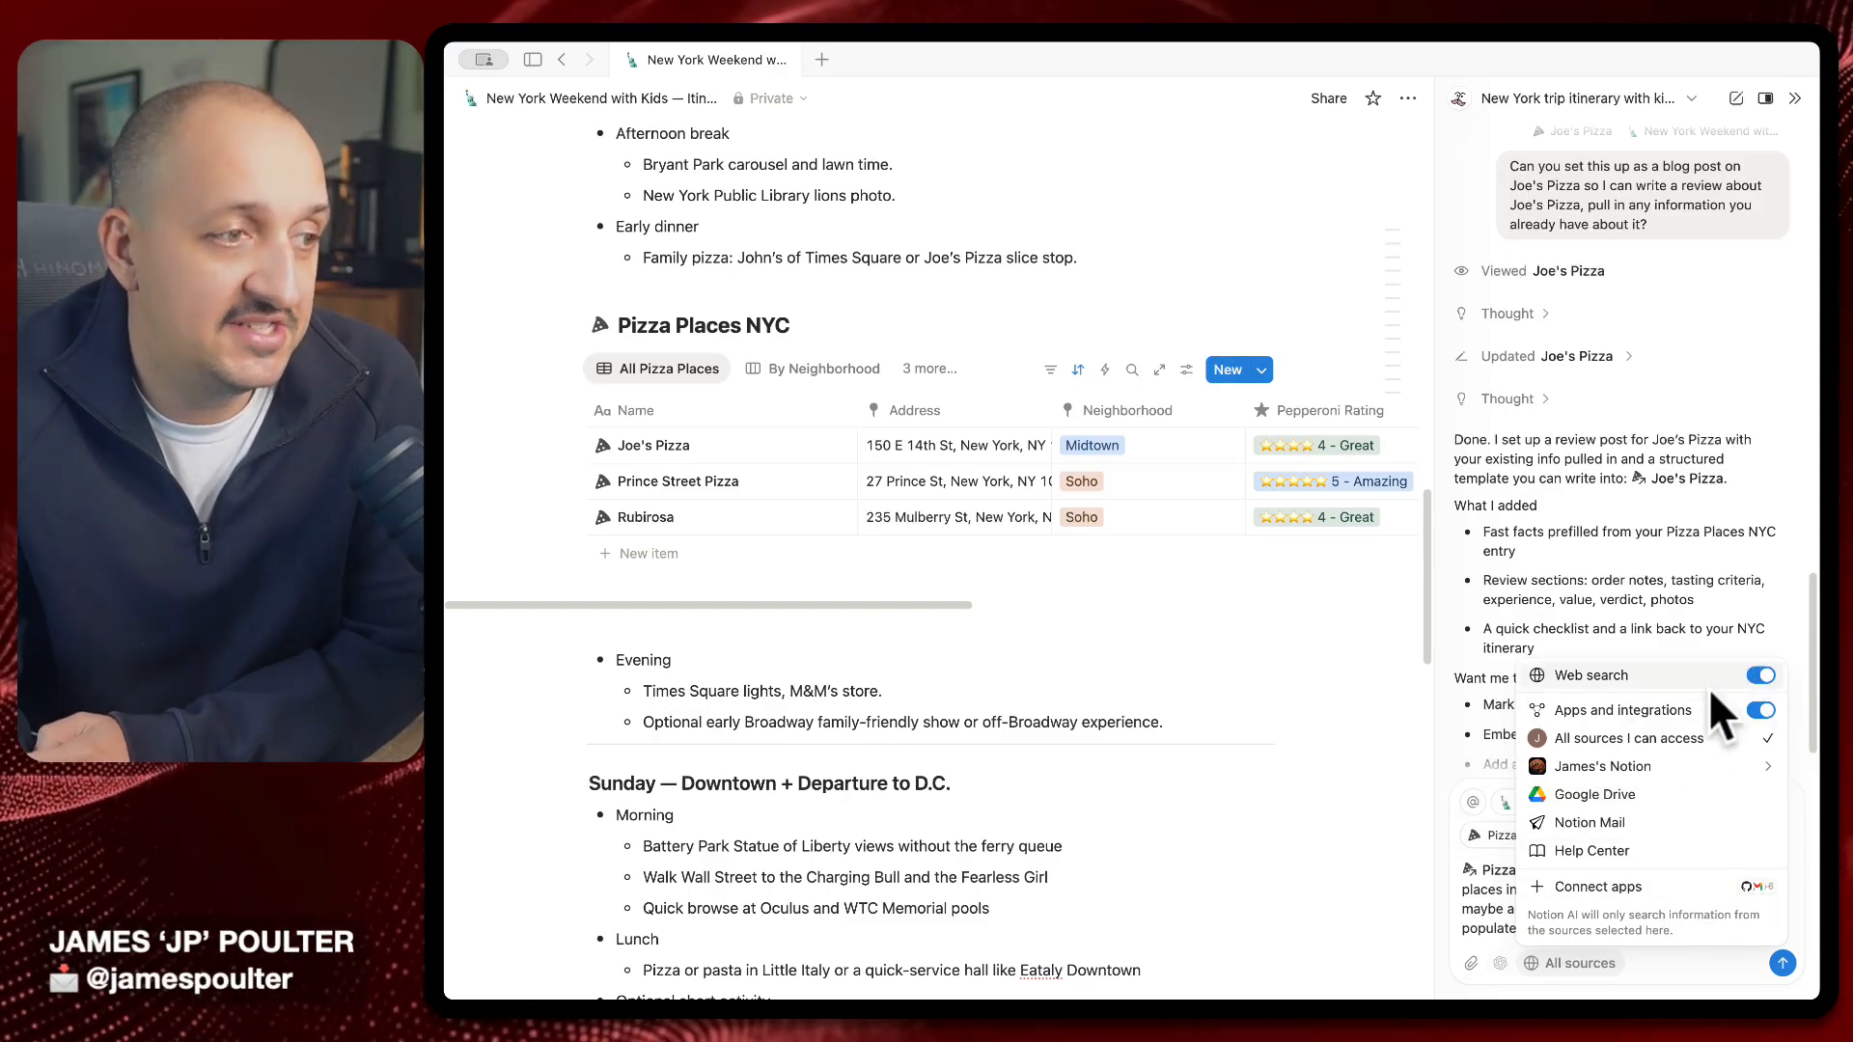
Browse the workspace's Notion AI settings, then close them and the sources menu
click(1599, 884)
scroll(1438, 695, down, 3)
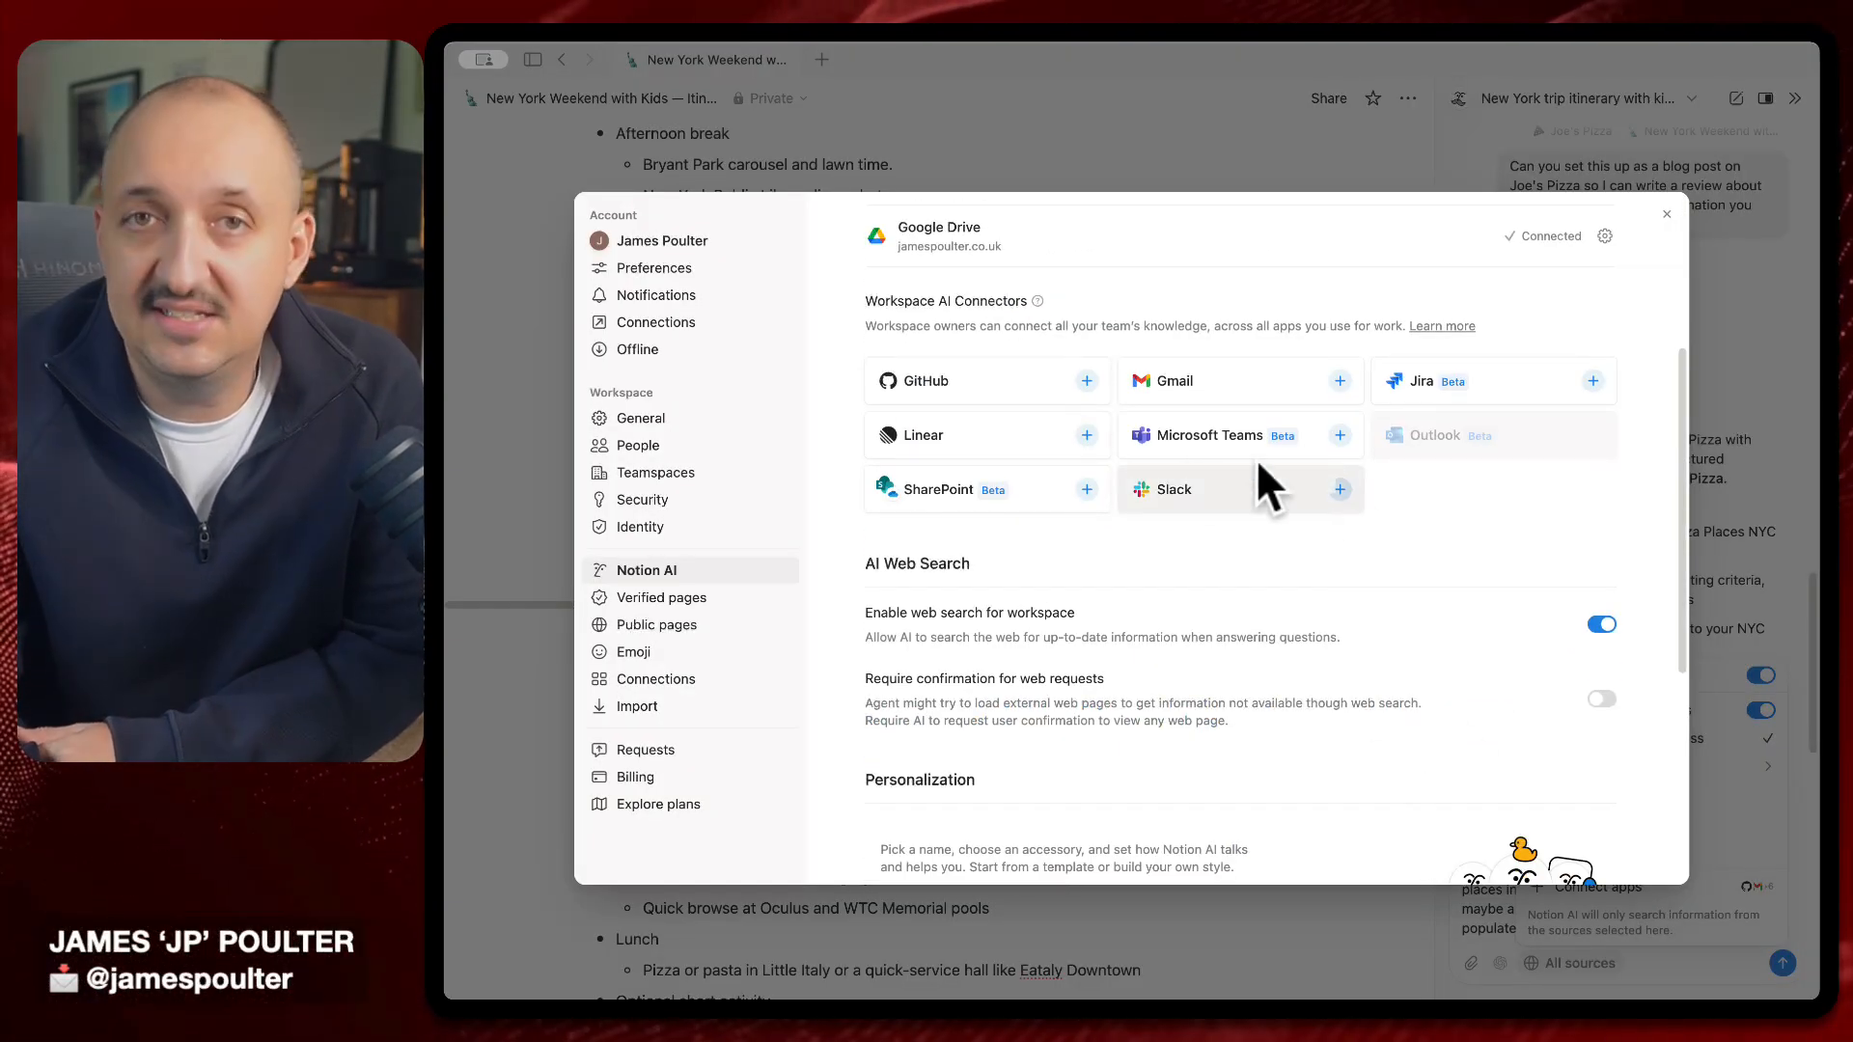
scroll(1207, 554, down, 5)
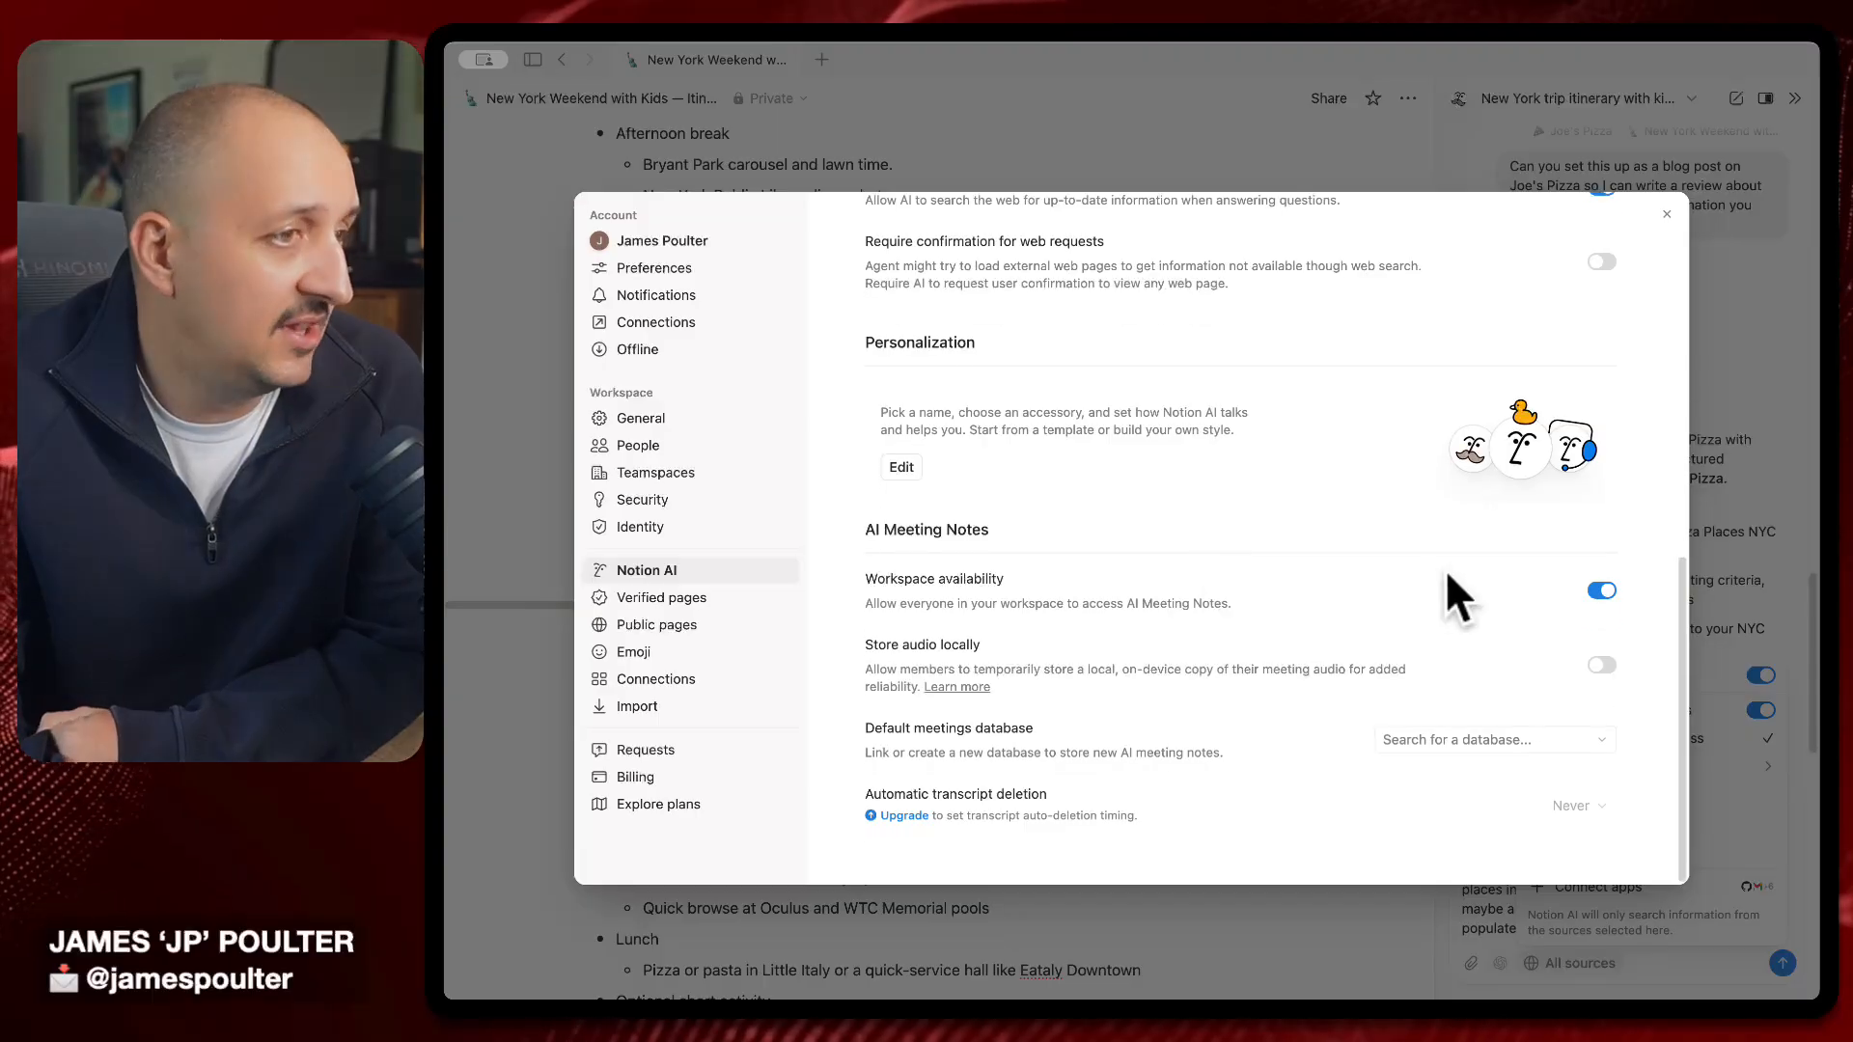
scroll(1195, 454, up, 2)
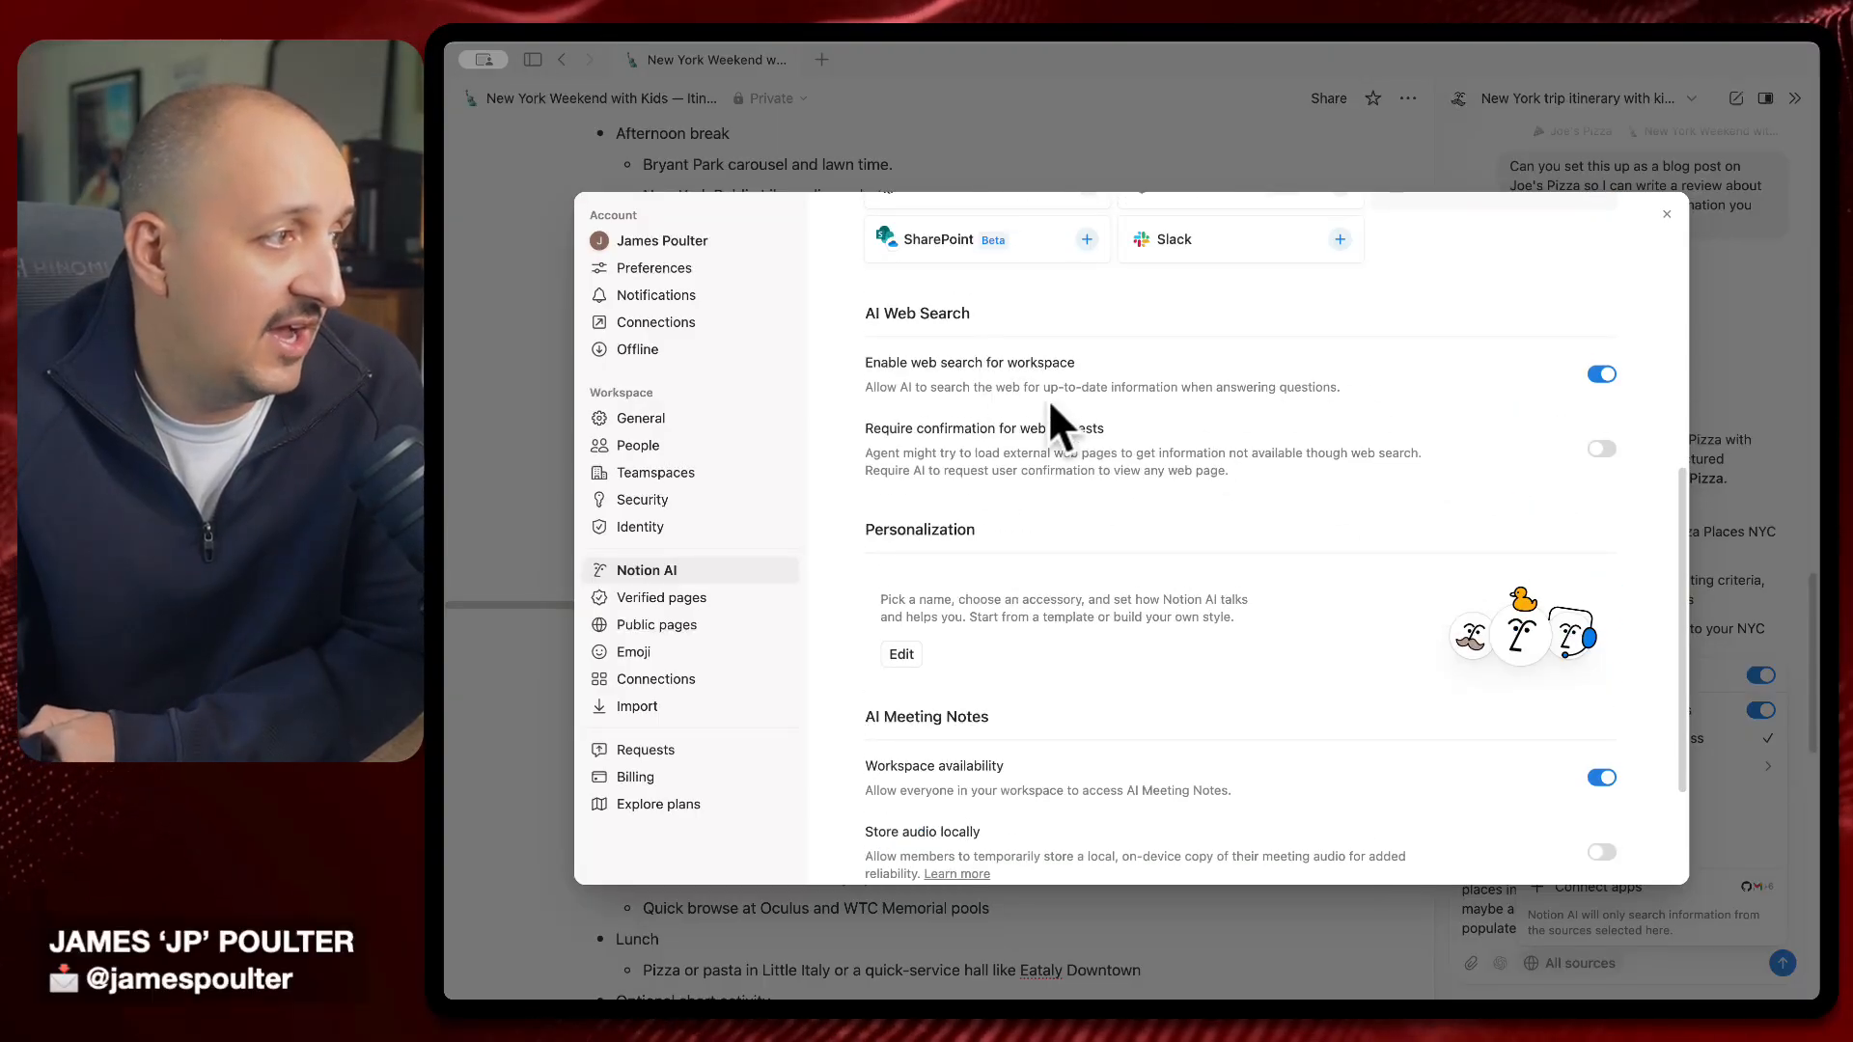
scroll(1388, 583, down, 3)
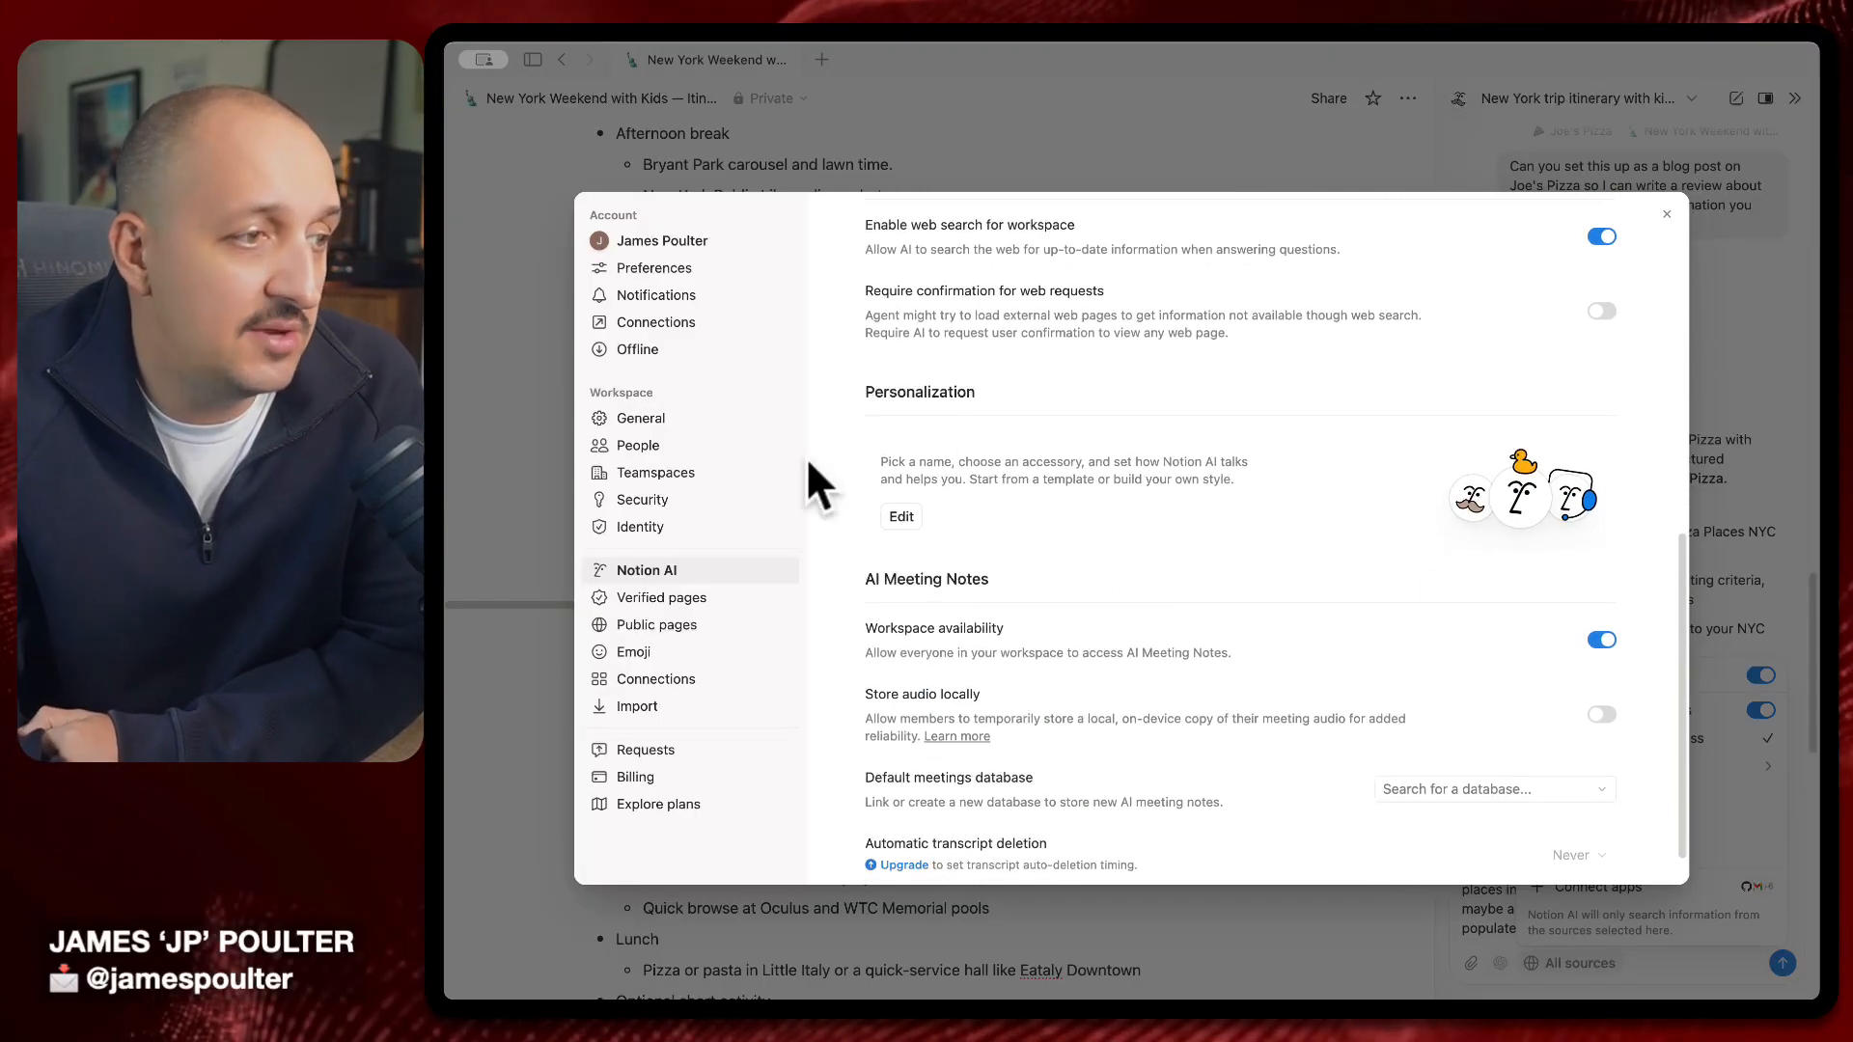
scroll(1279, 522, down, 1)
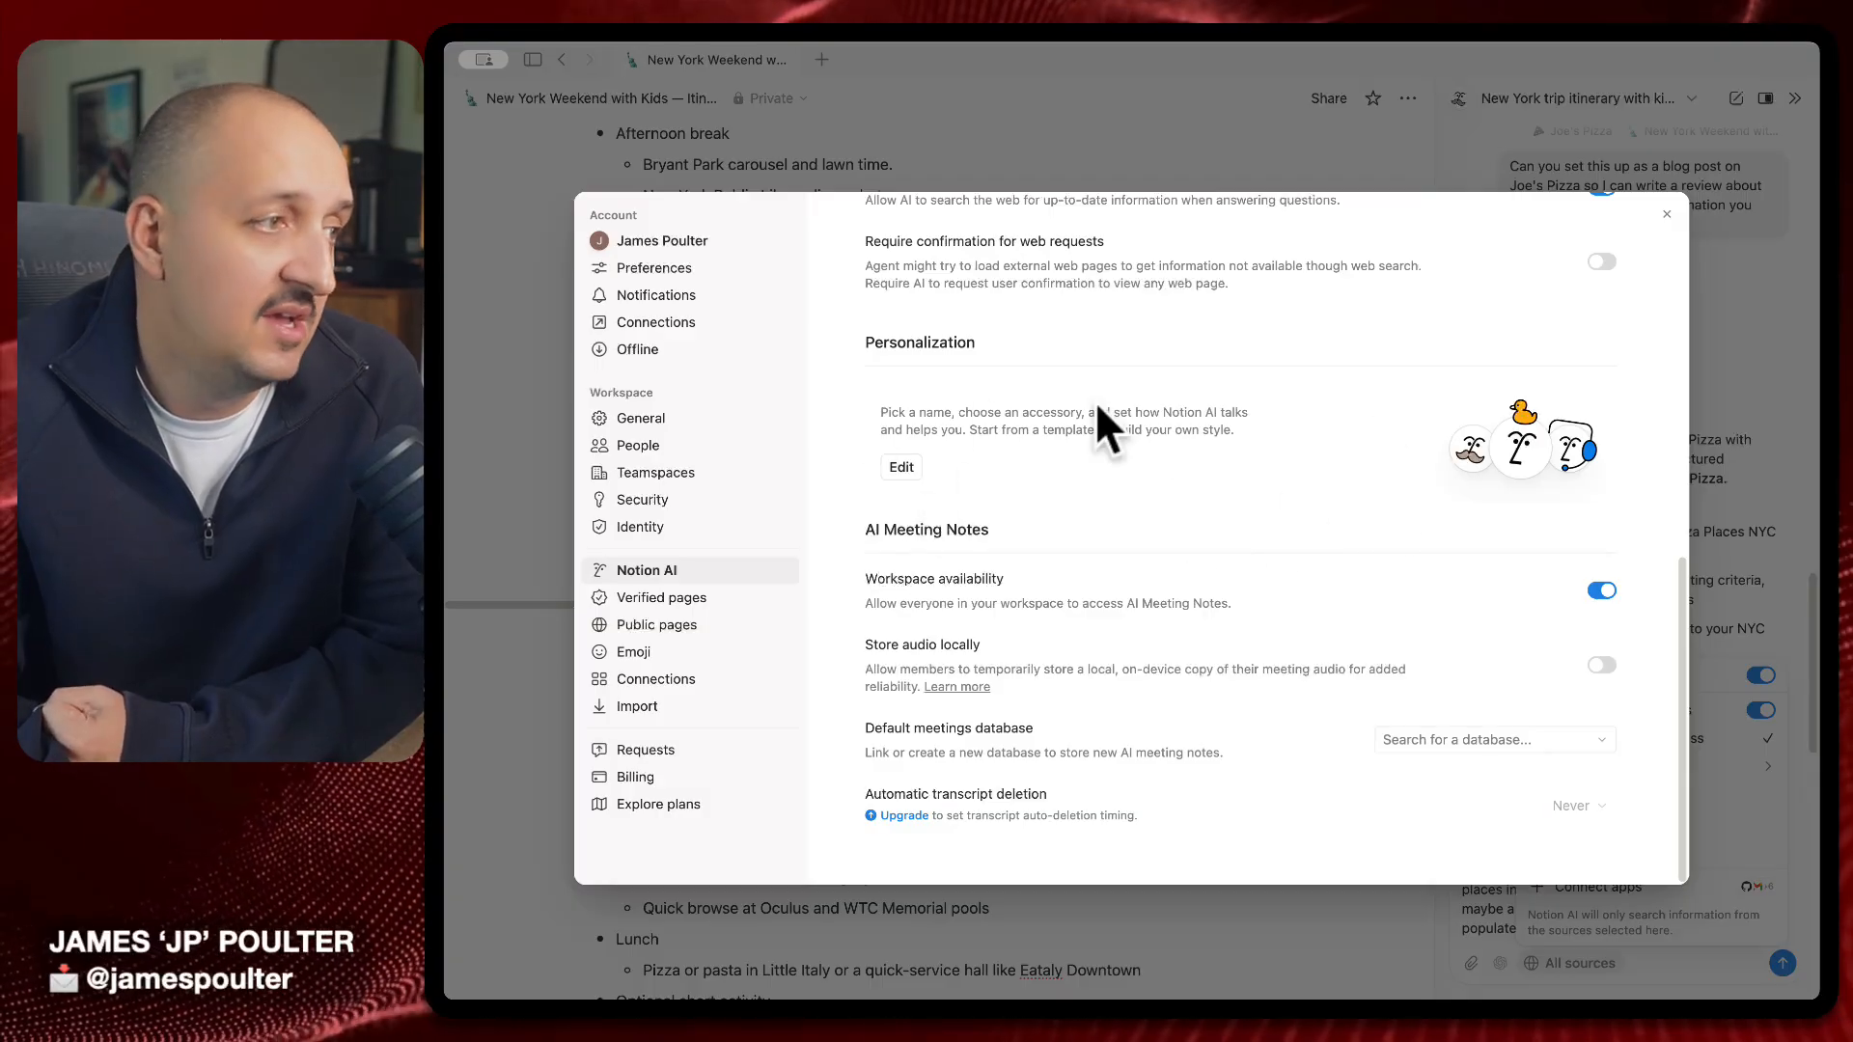
click(1664, 213)
key(Escape)
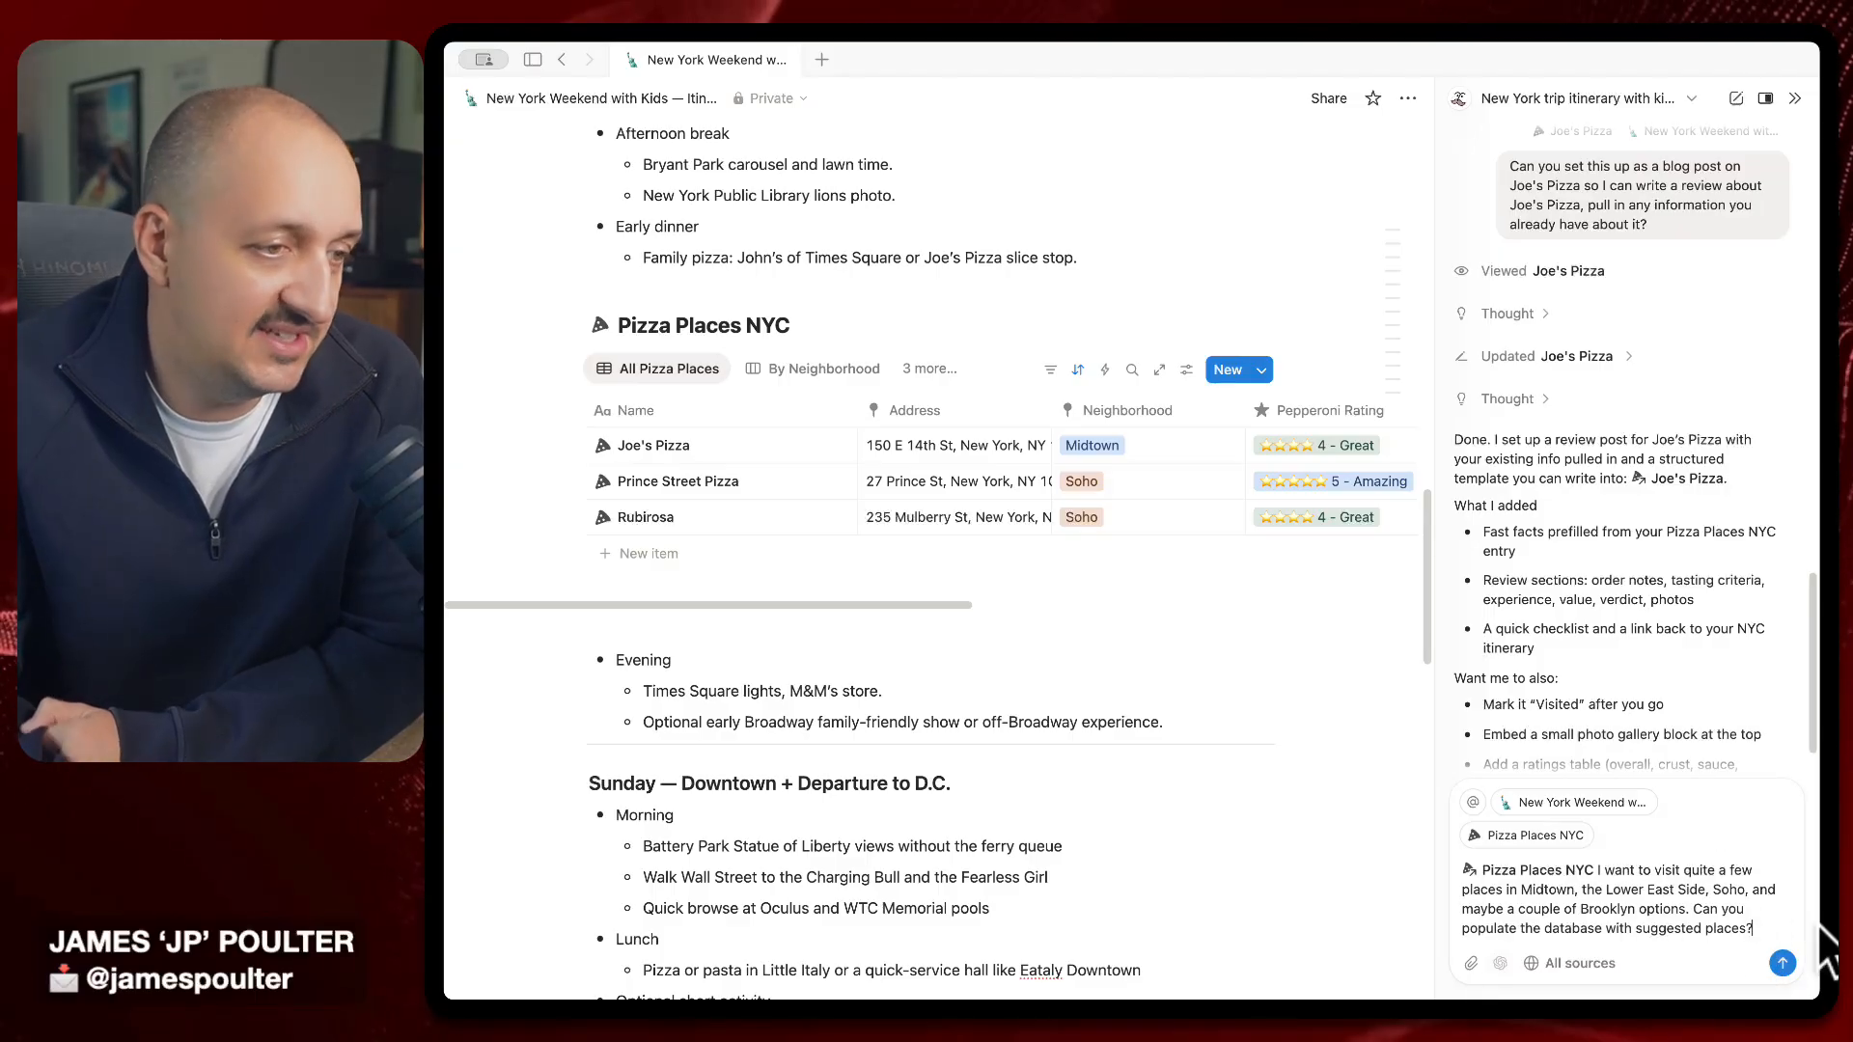
Send the pizza-places request to Notion AI and open Pizza Places NYC as a full page
click(1783, 963)
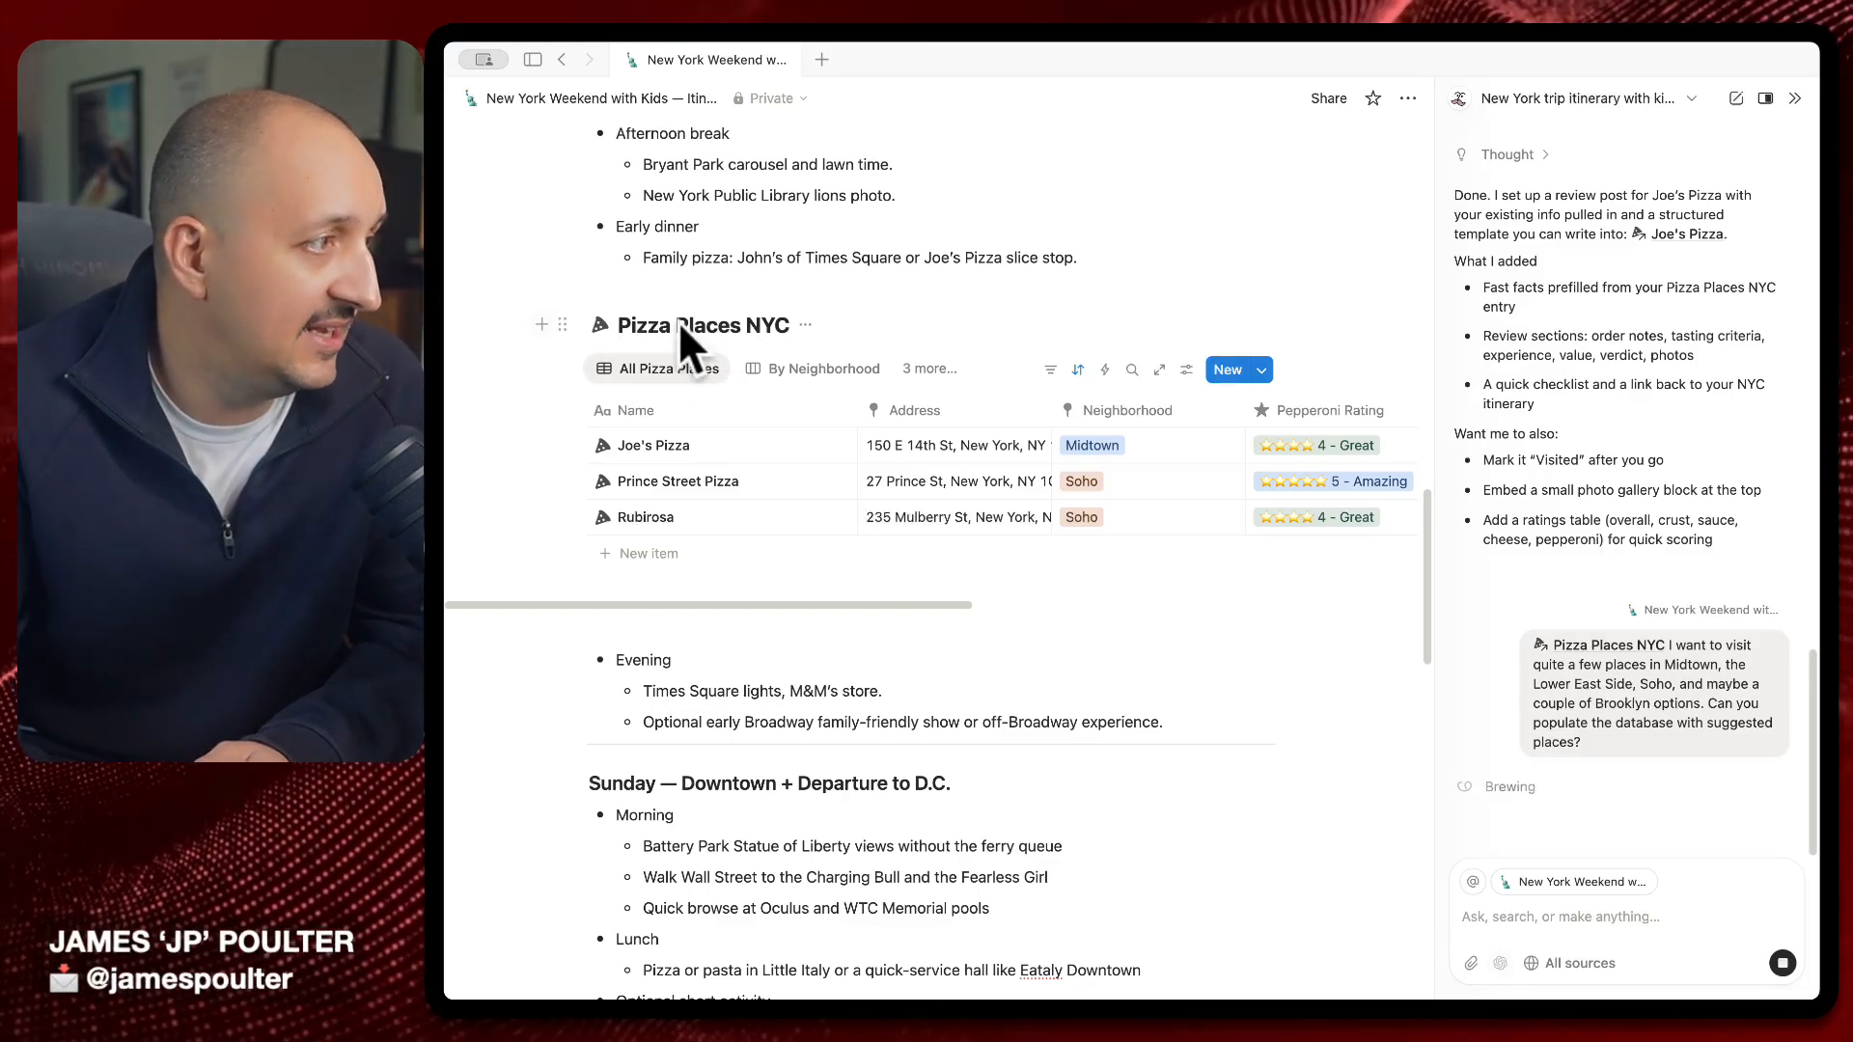
click(806, 326)
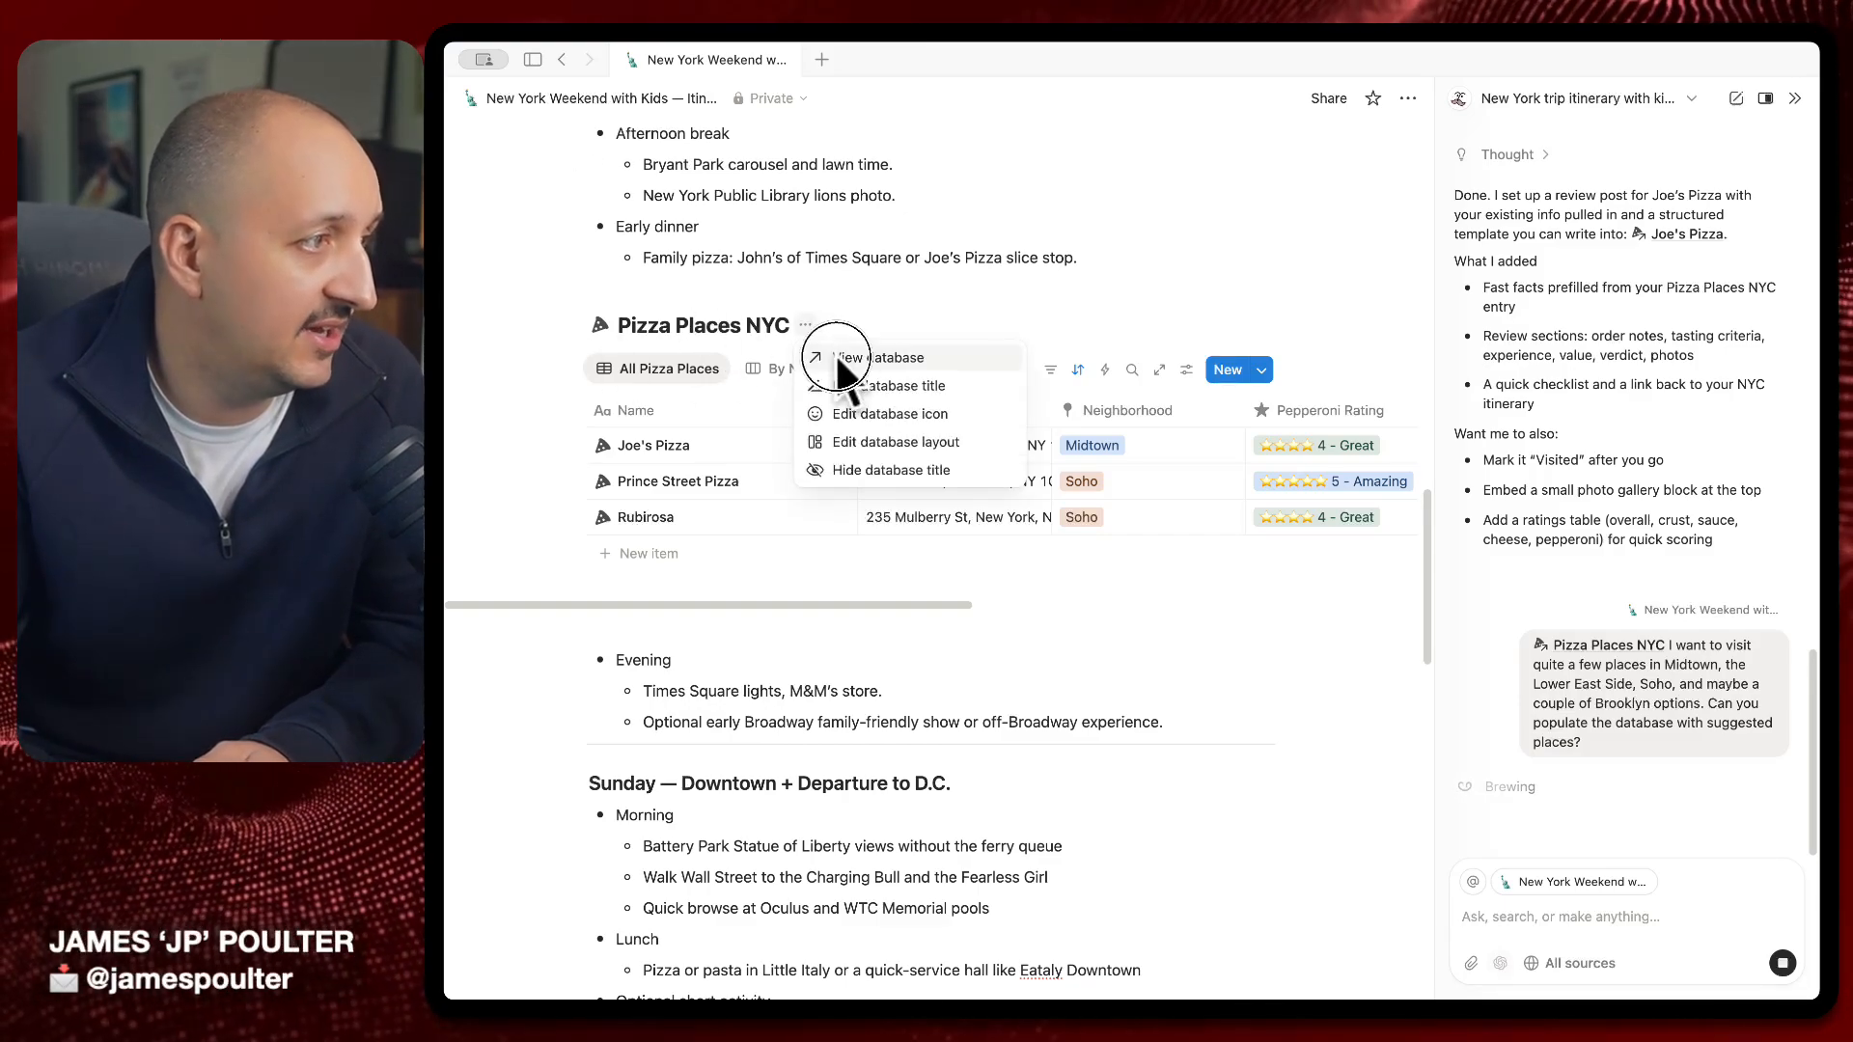
click(836, 357)
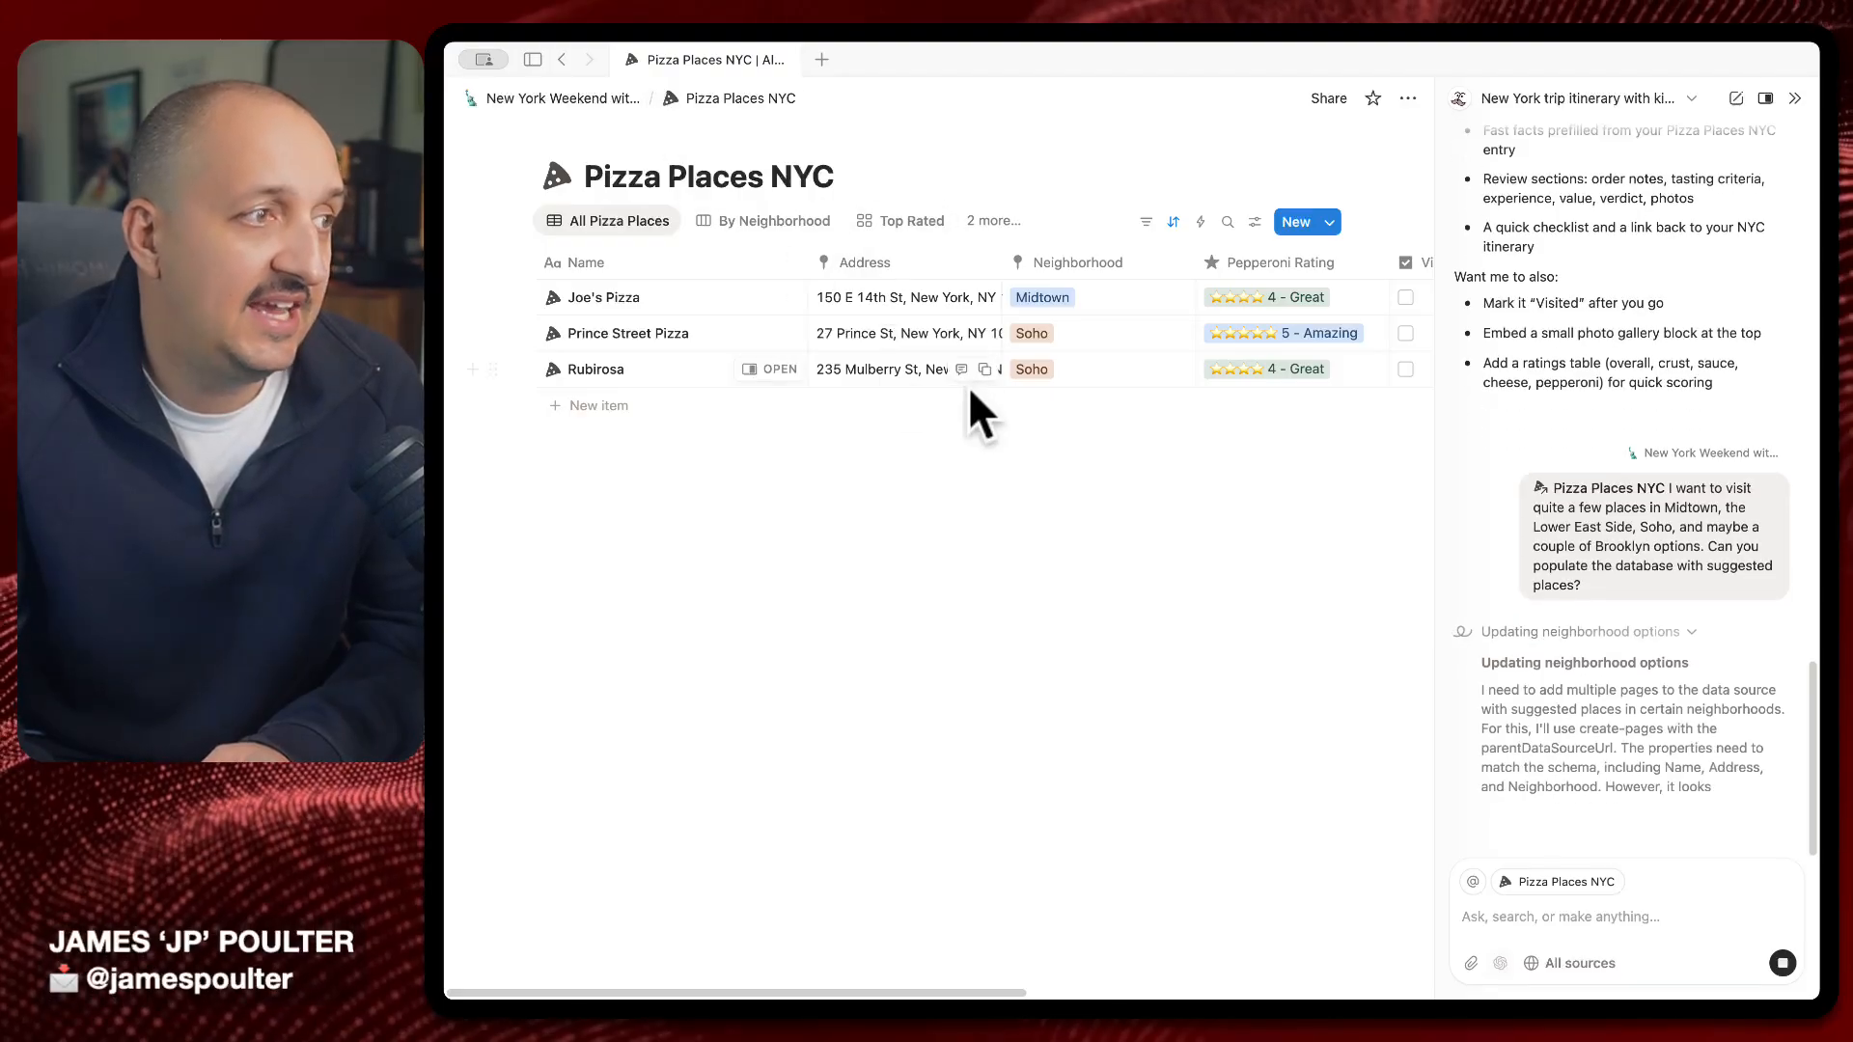
scroll(1004, 476, right, 10)
scroll(994, 454, left, 10)
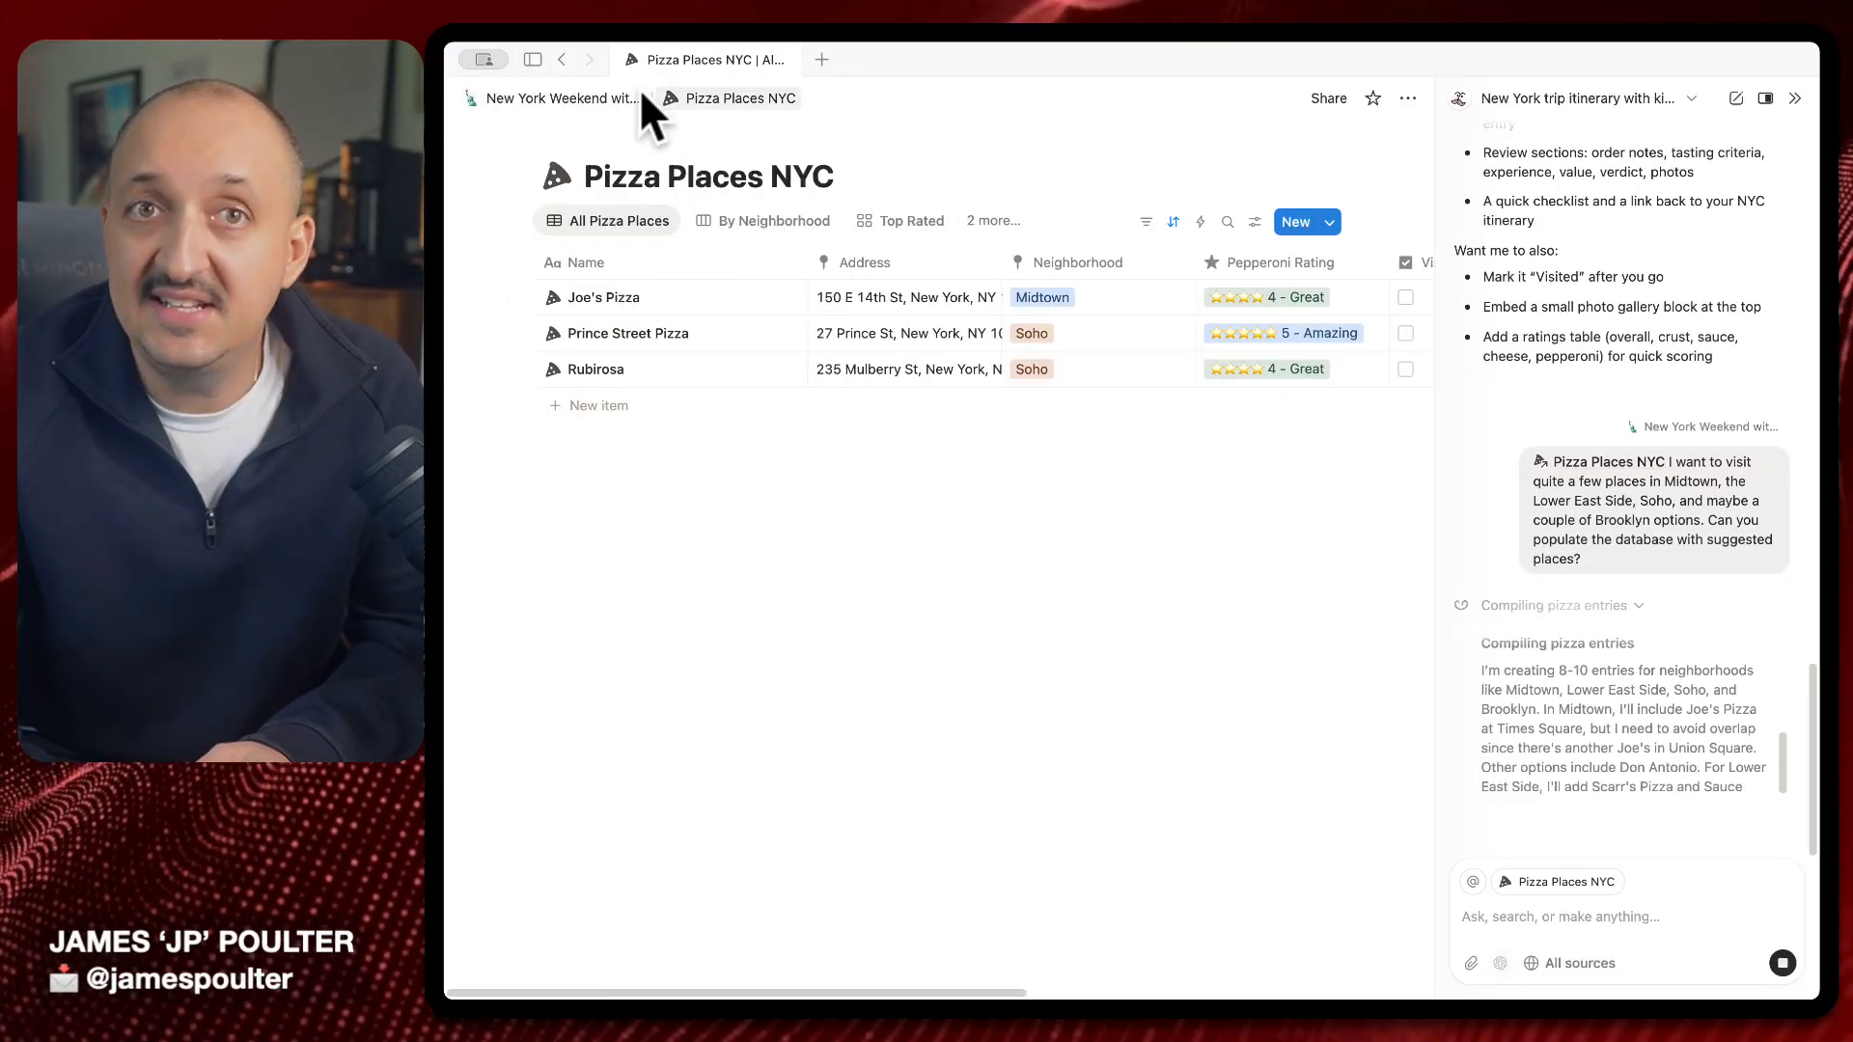
Set an Unsplash pepperoni pizza photo as the Pizza Places NYC cover and add a description line
click(564, 135)
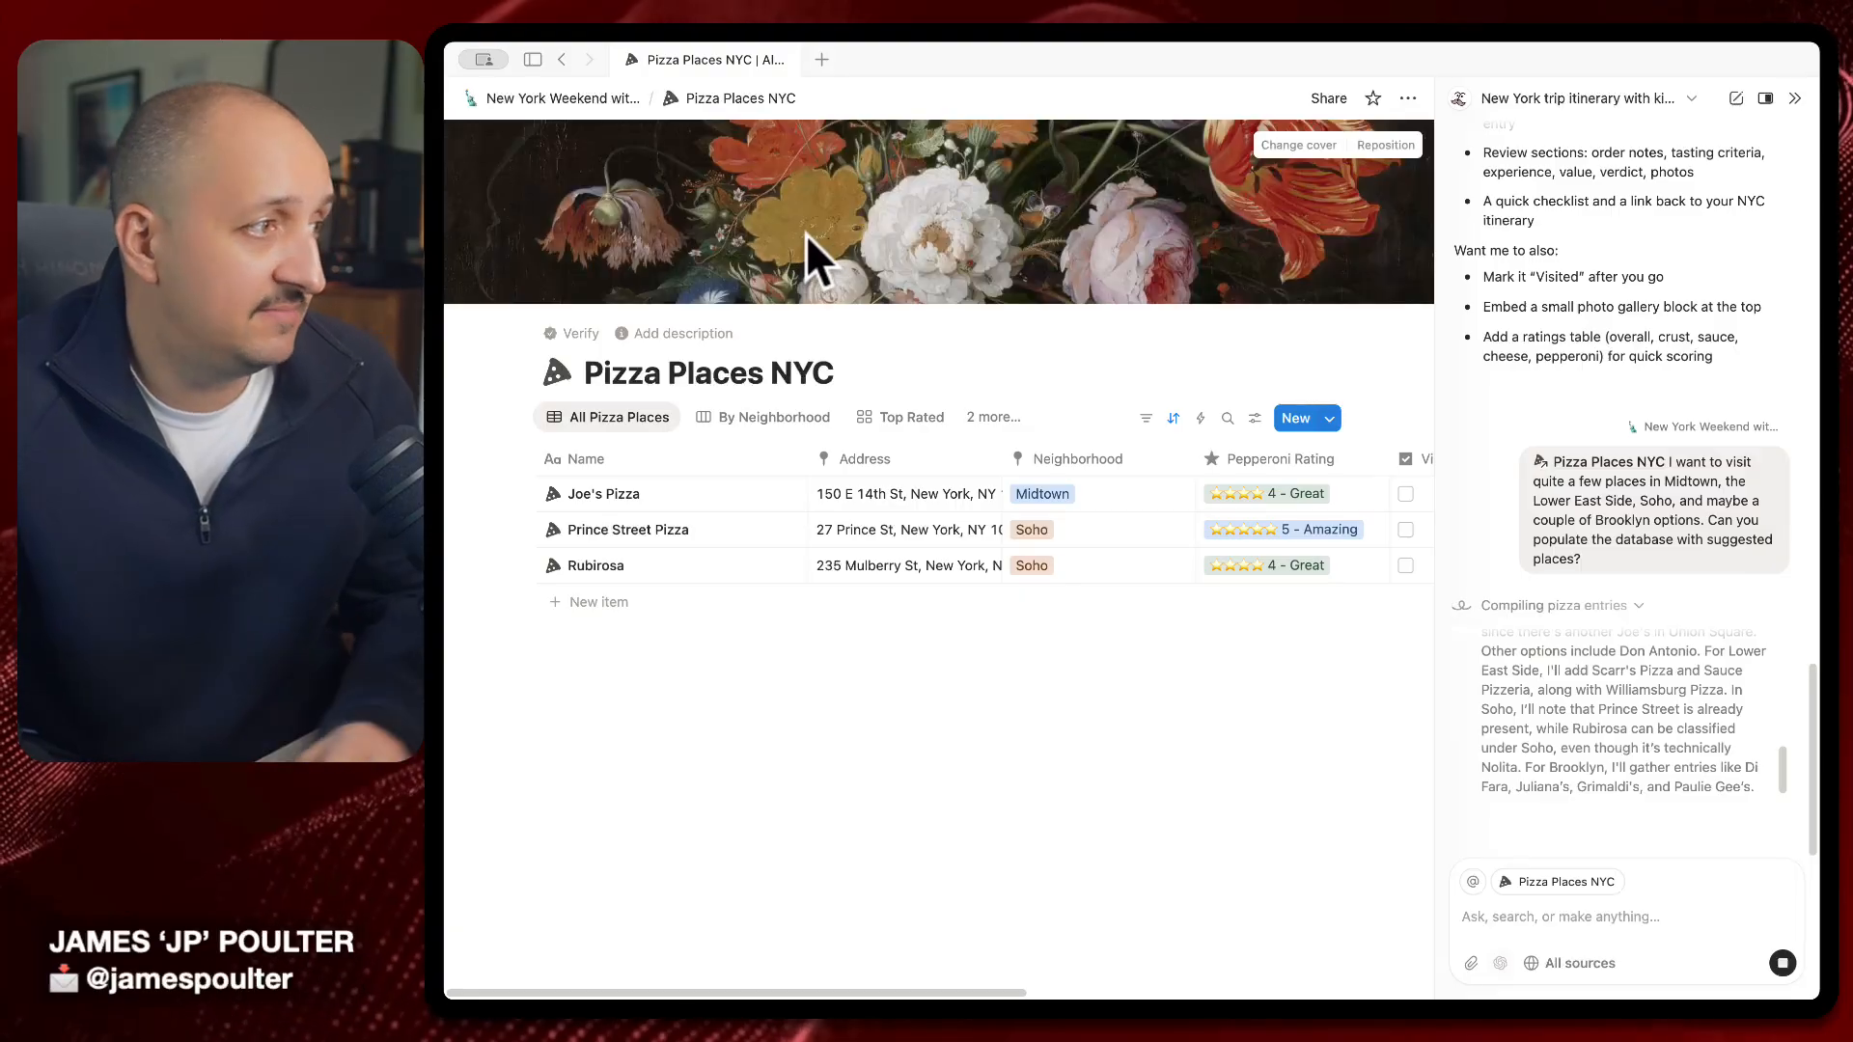
click(1296, 148)
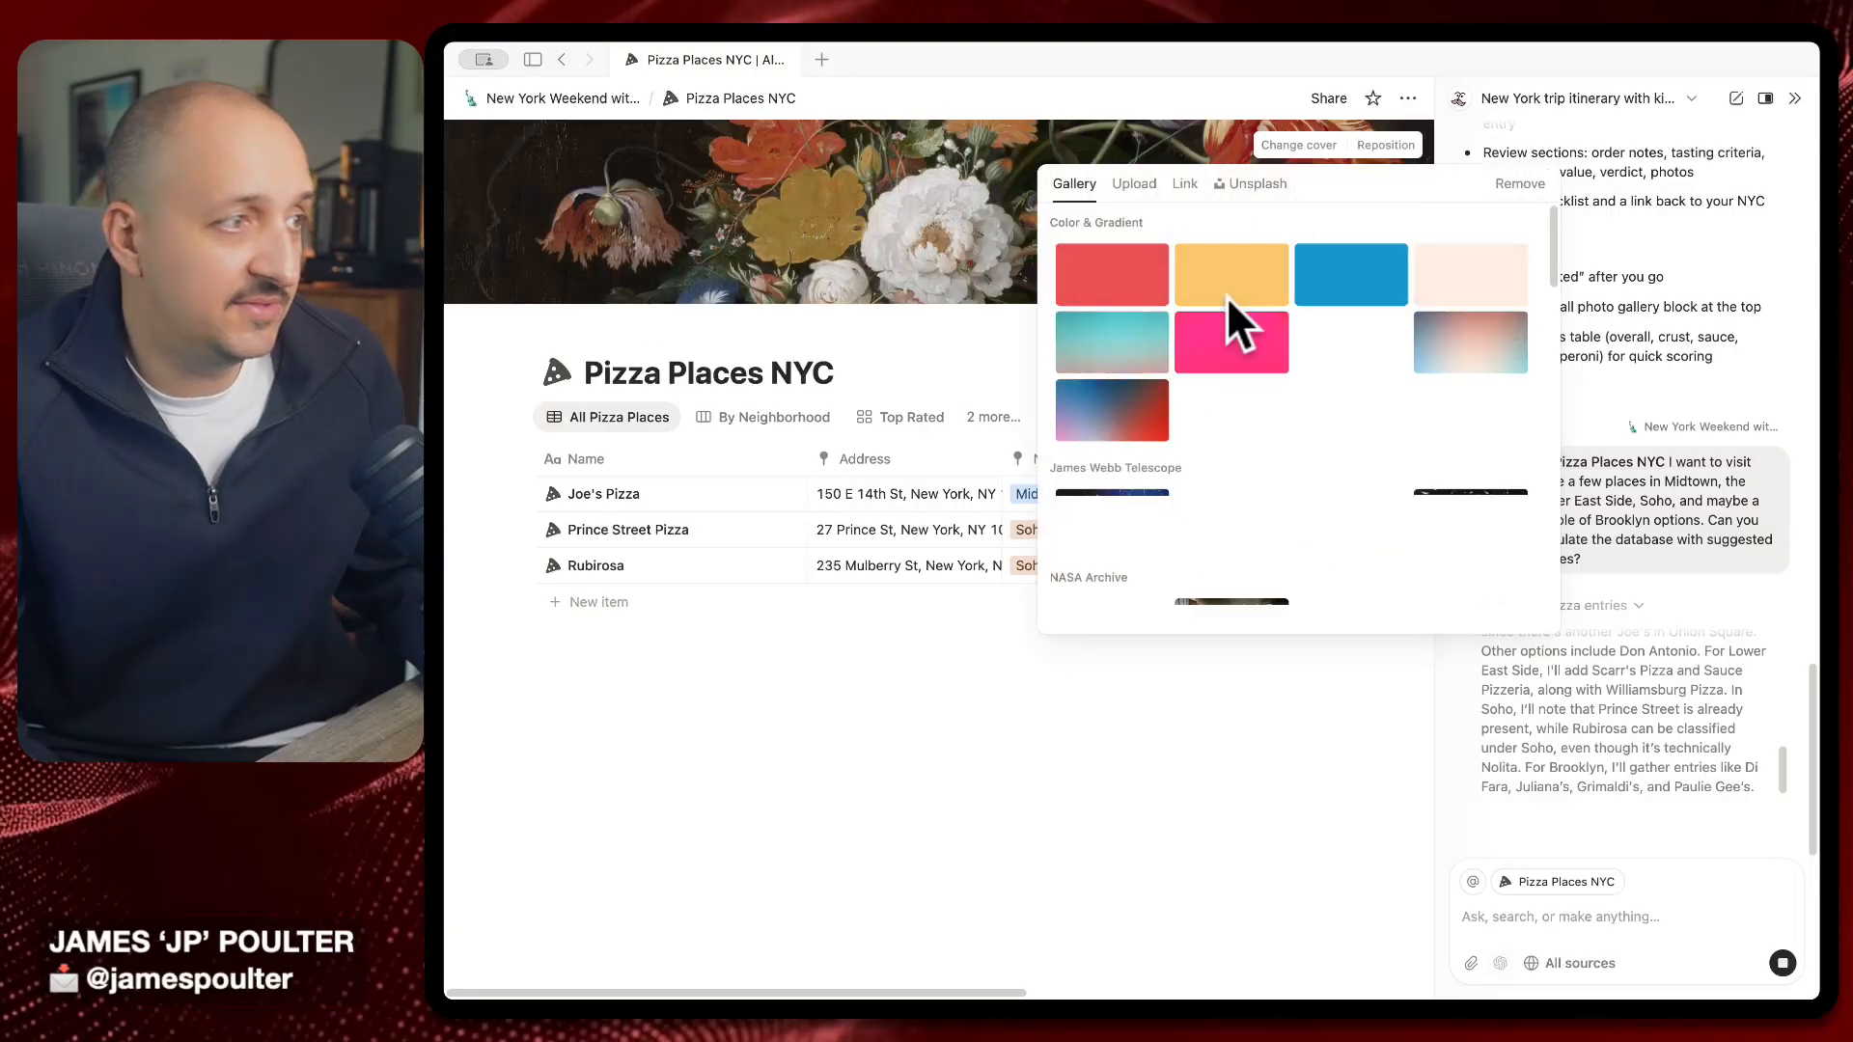
click(1254, 183)
text(pizza)
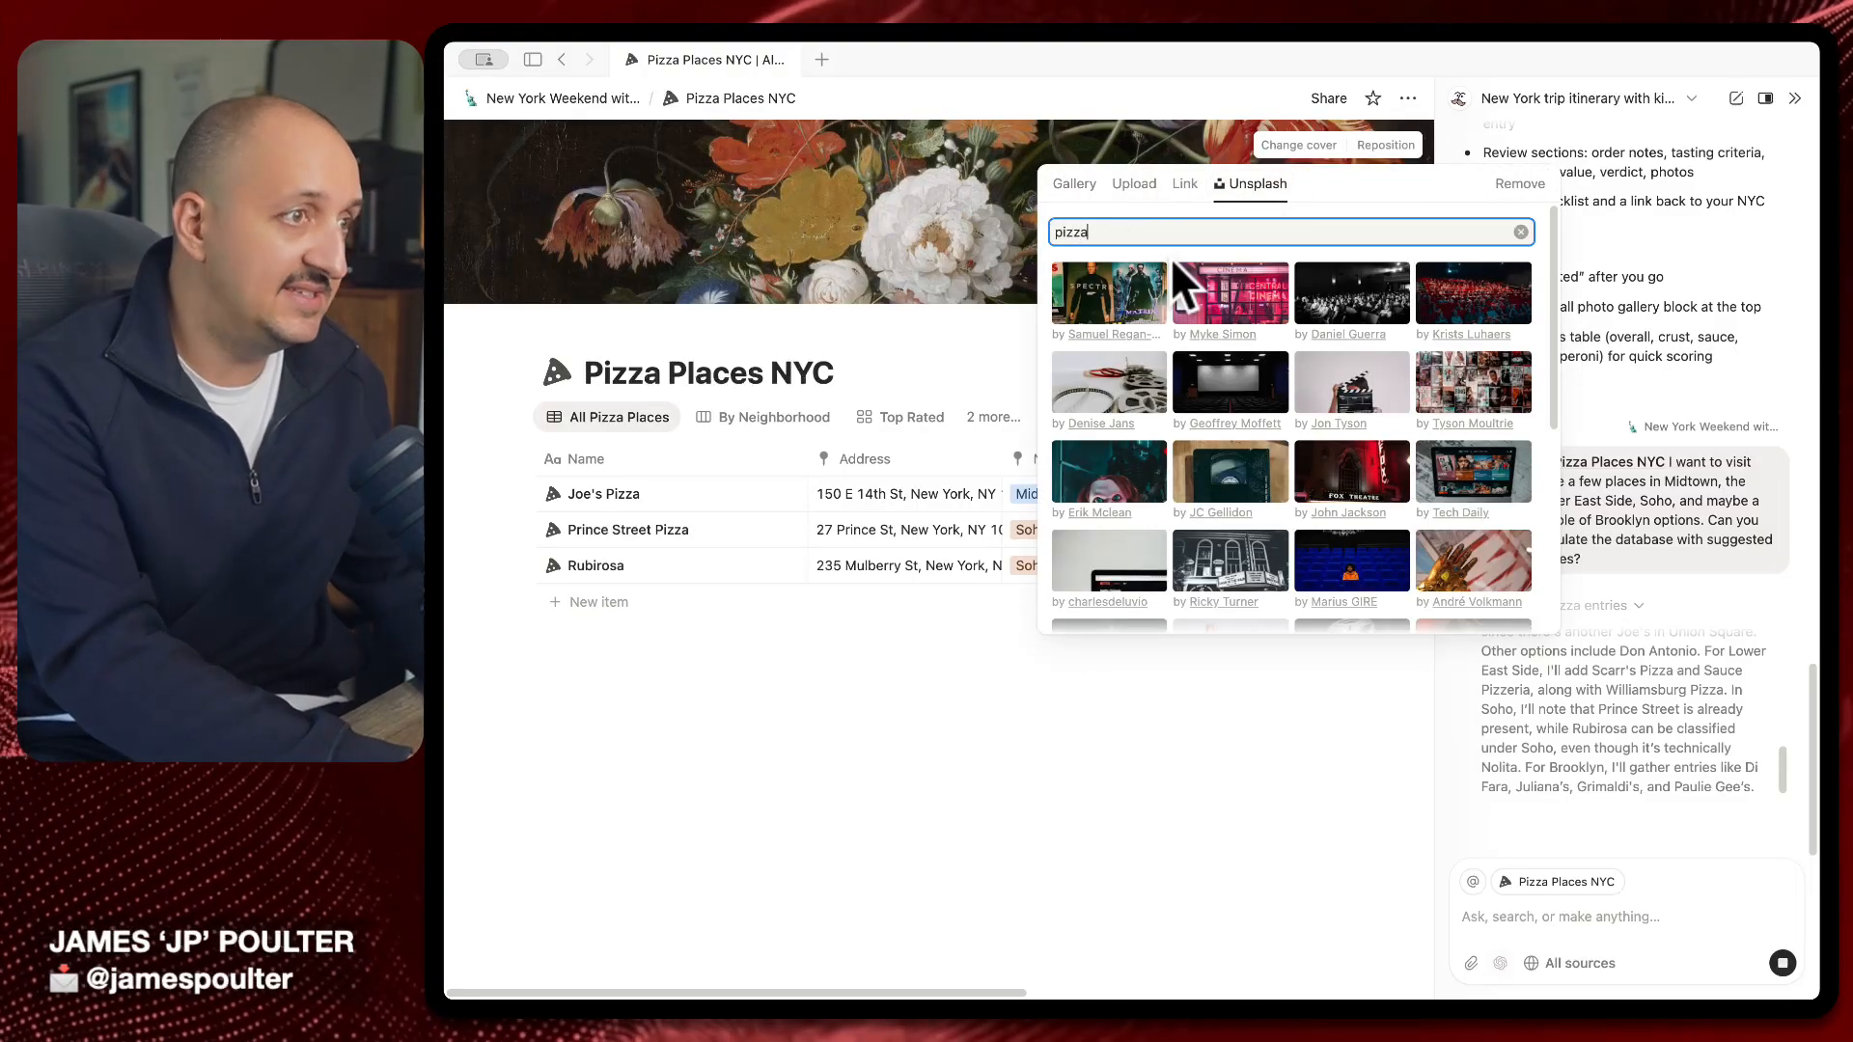
click(1128, 411)
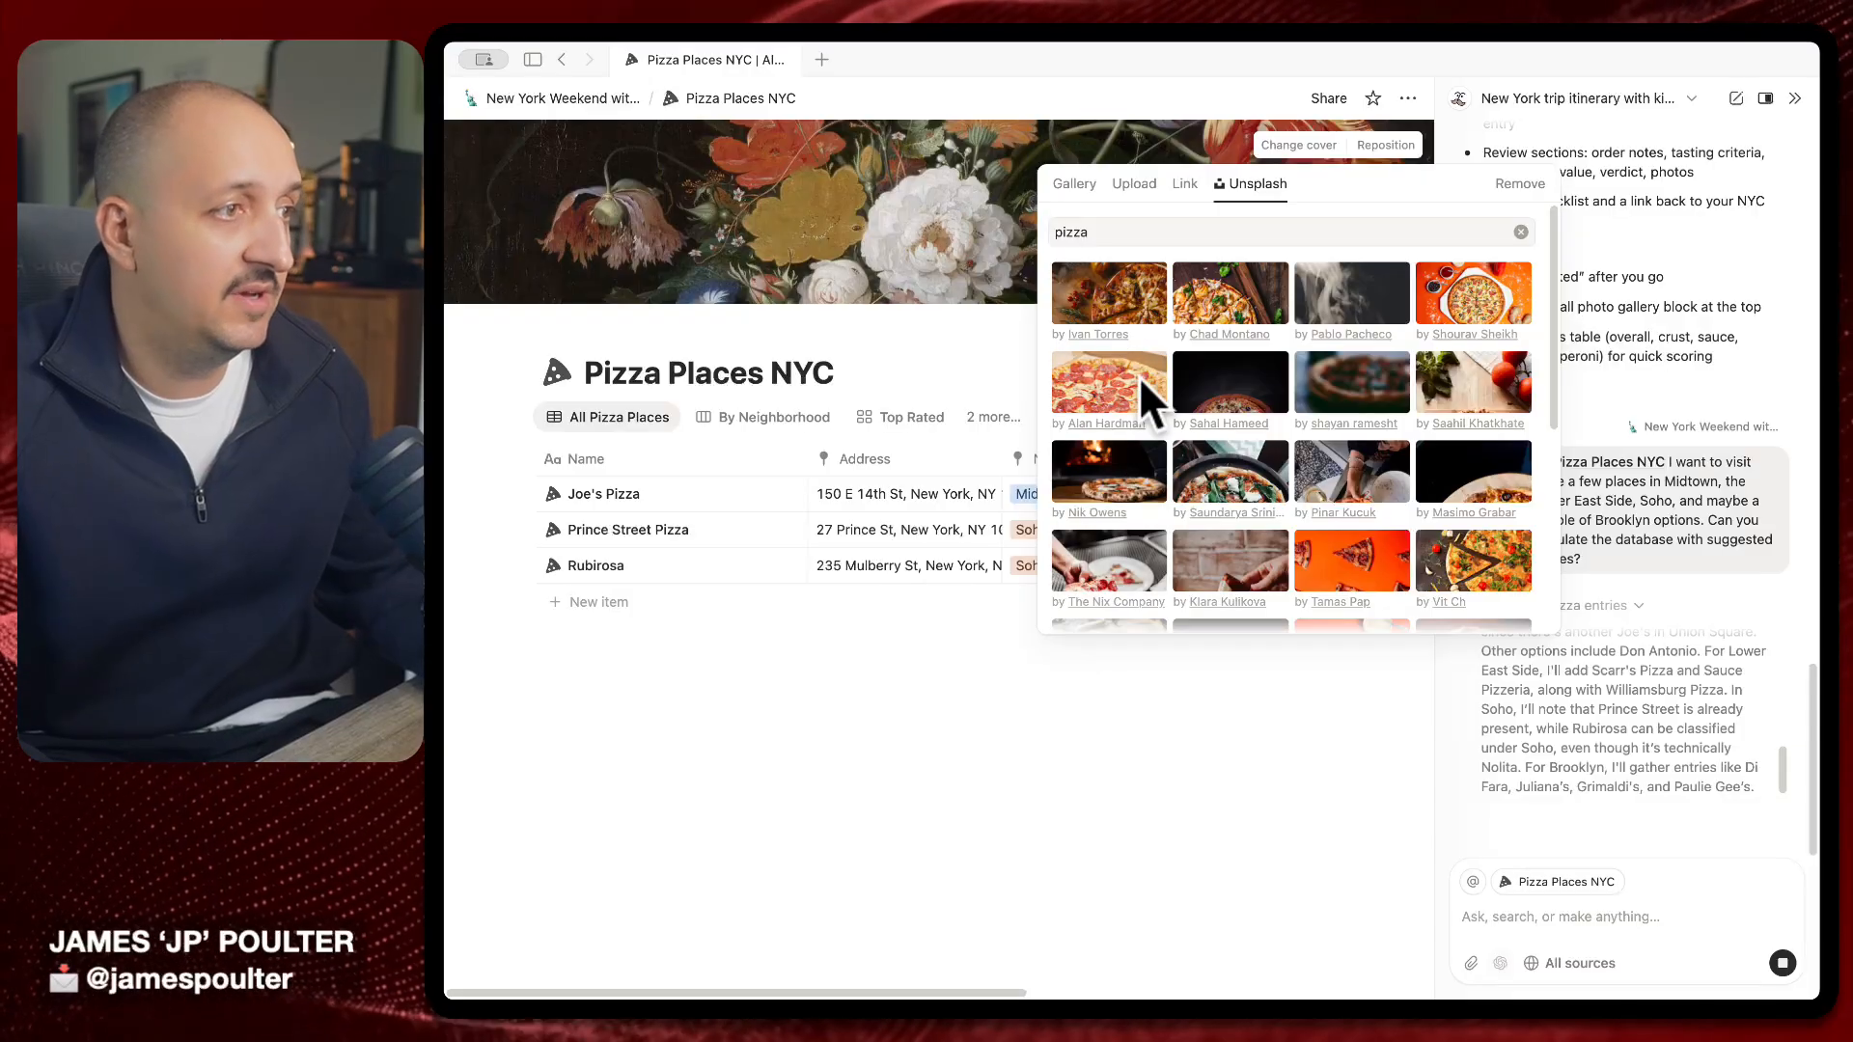
click(1102, 737)
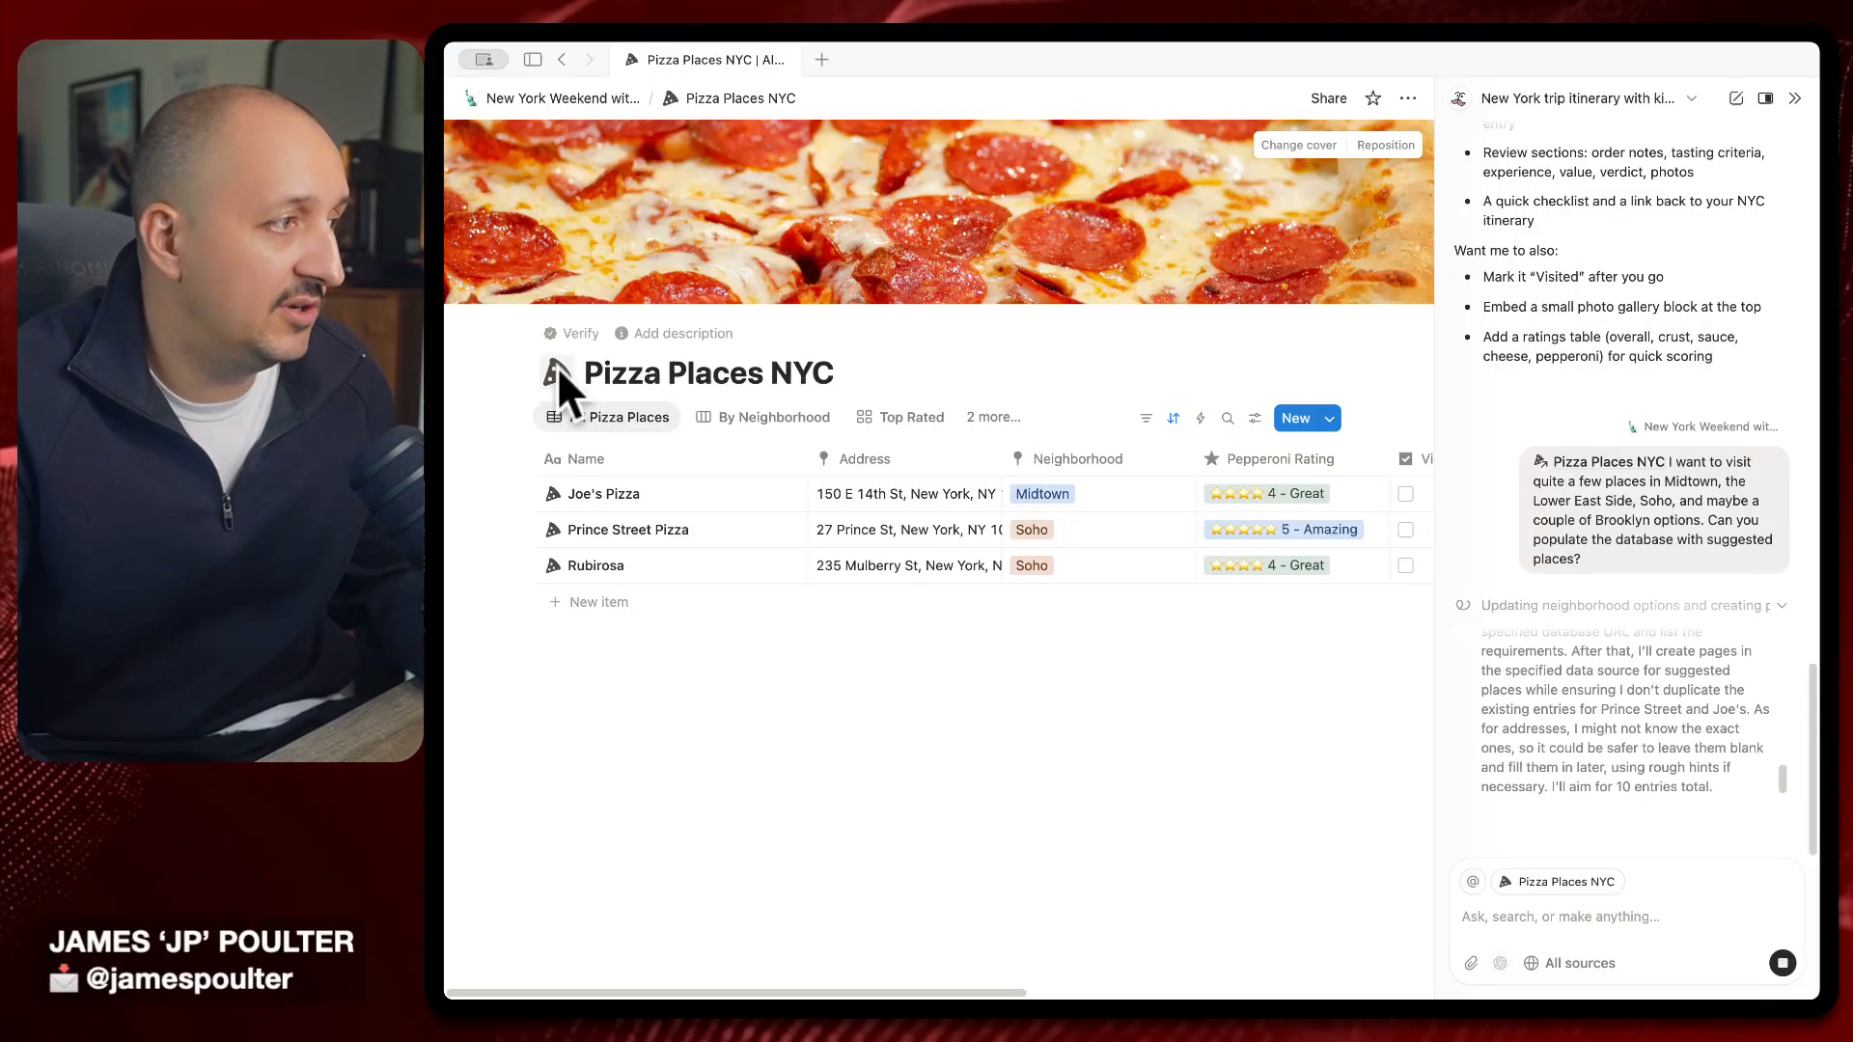
click(676, 333)
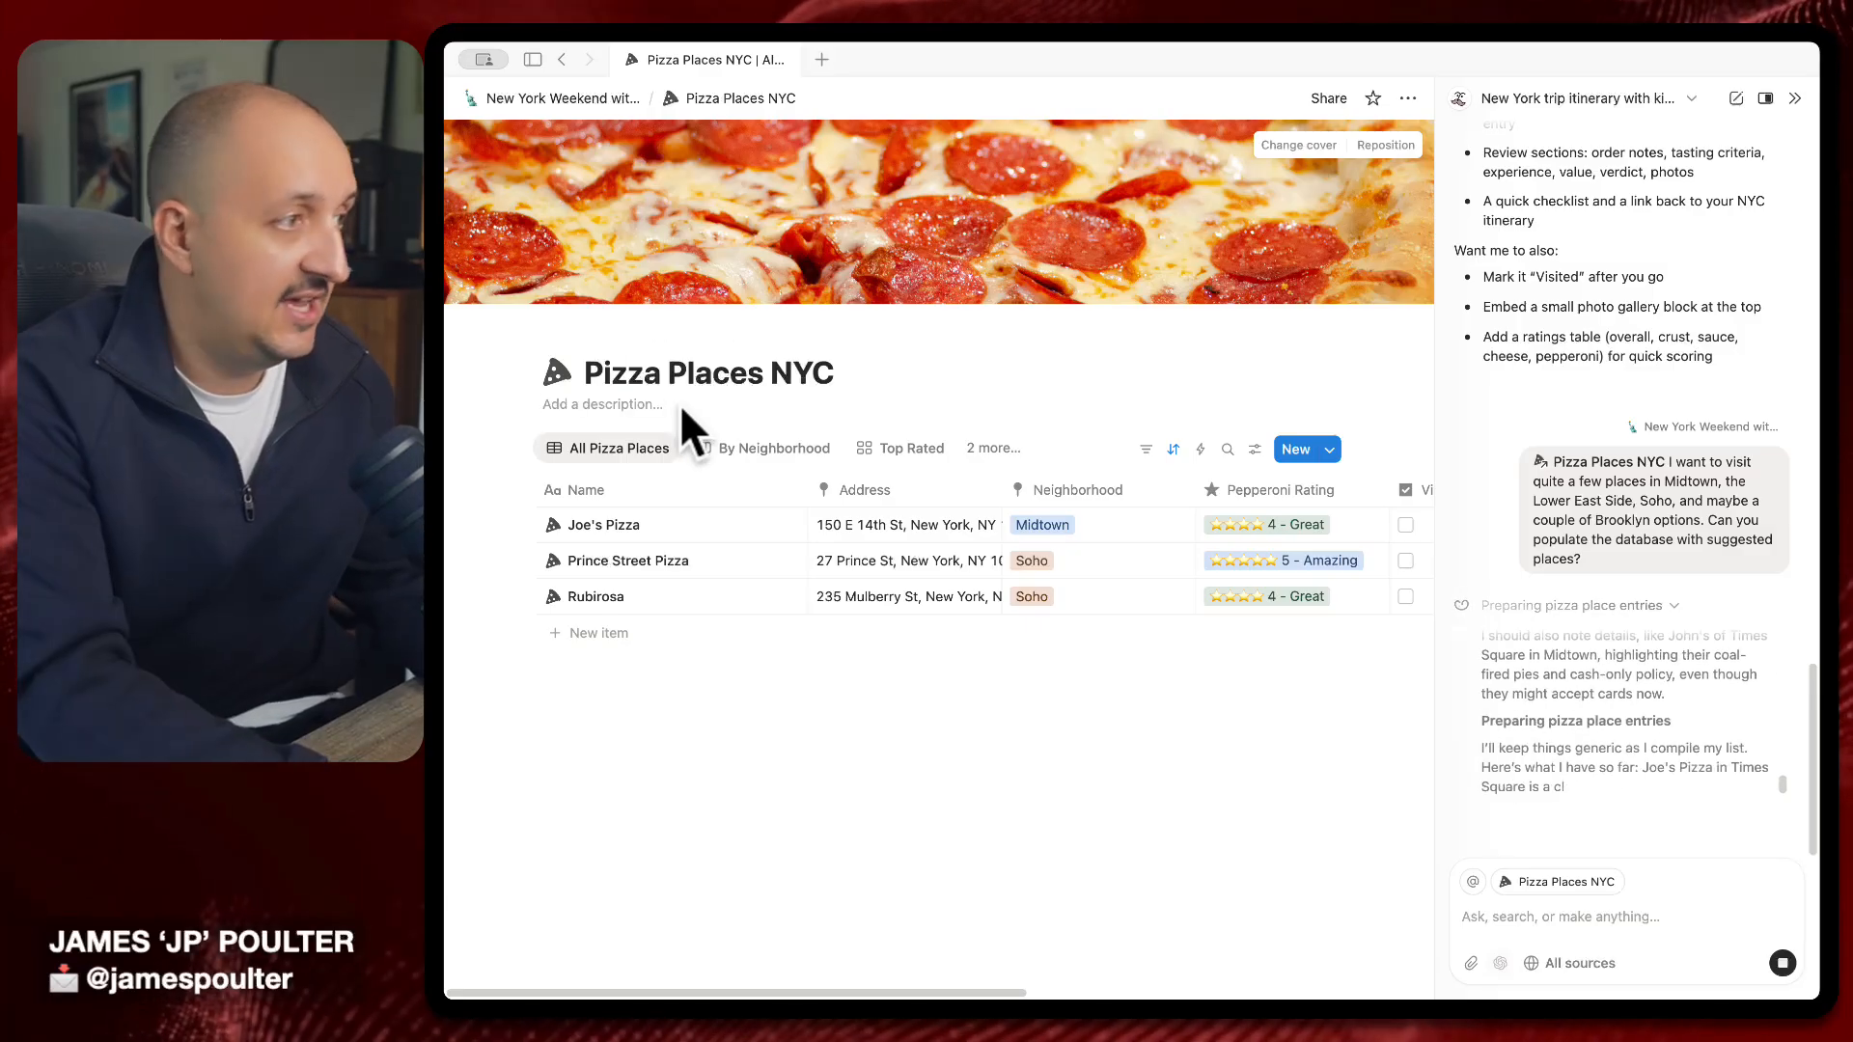
Check the By Neighborhood board and the AI's Updated step, then return to All Pizza Places
click(758, 446)
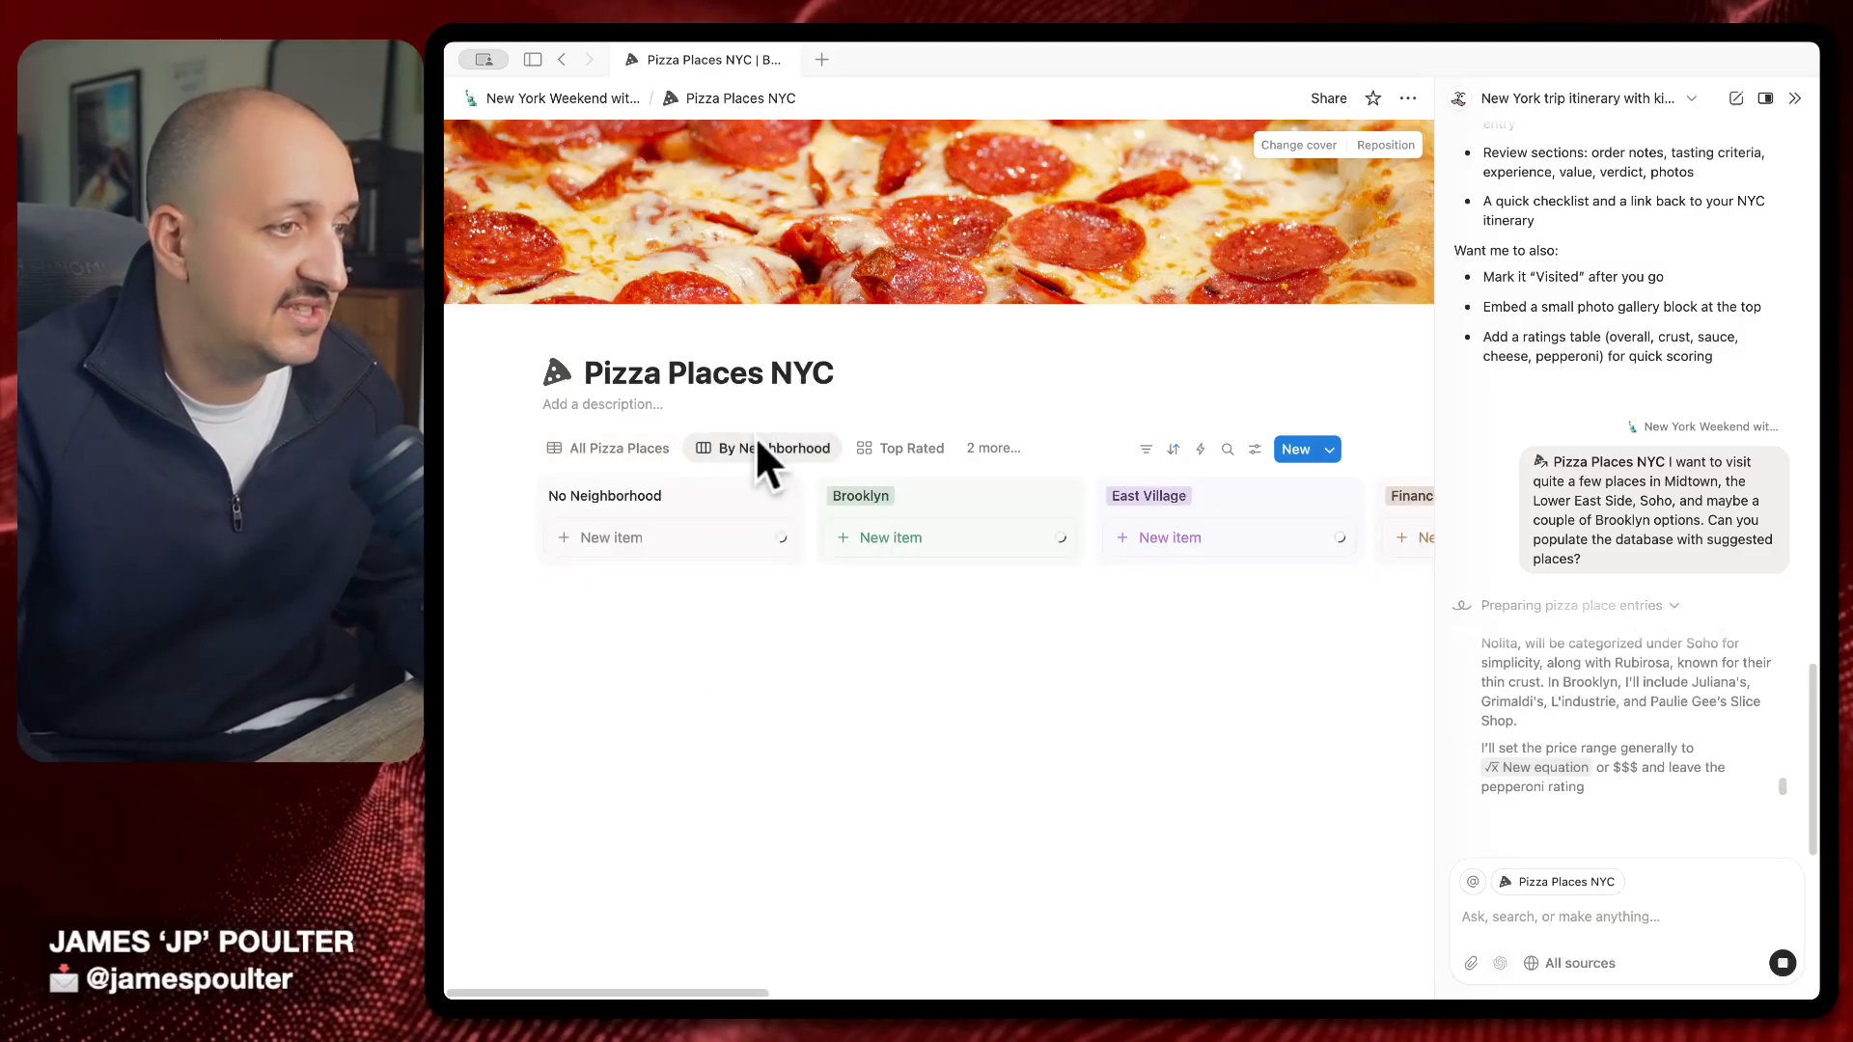
scroll(883, 516, right, 5)
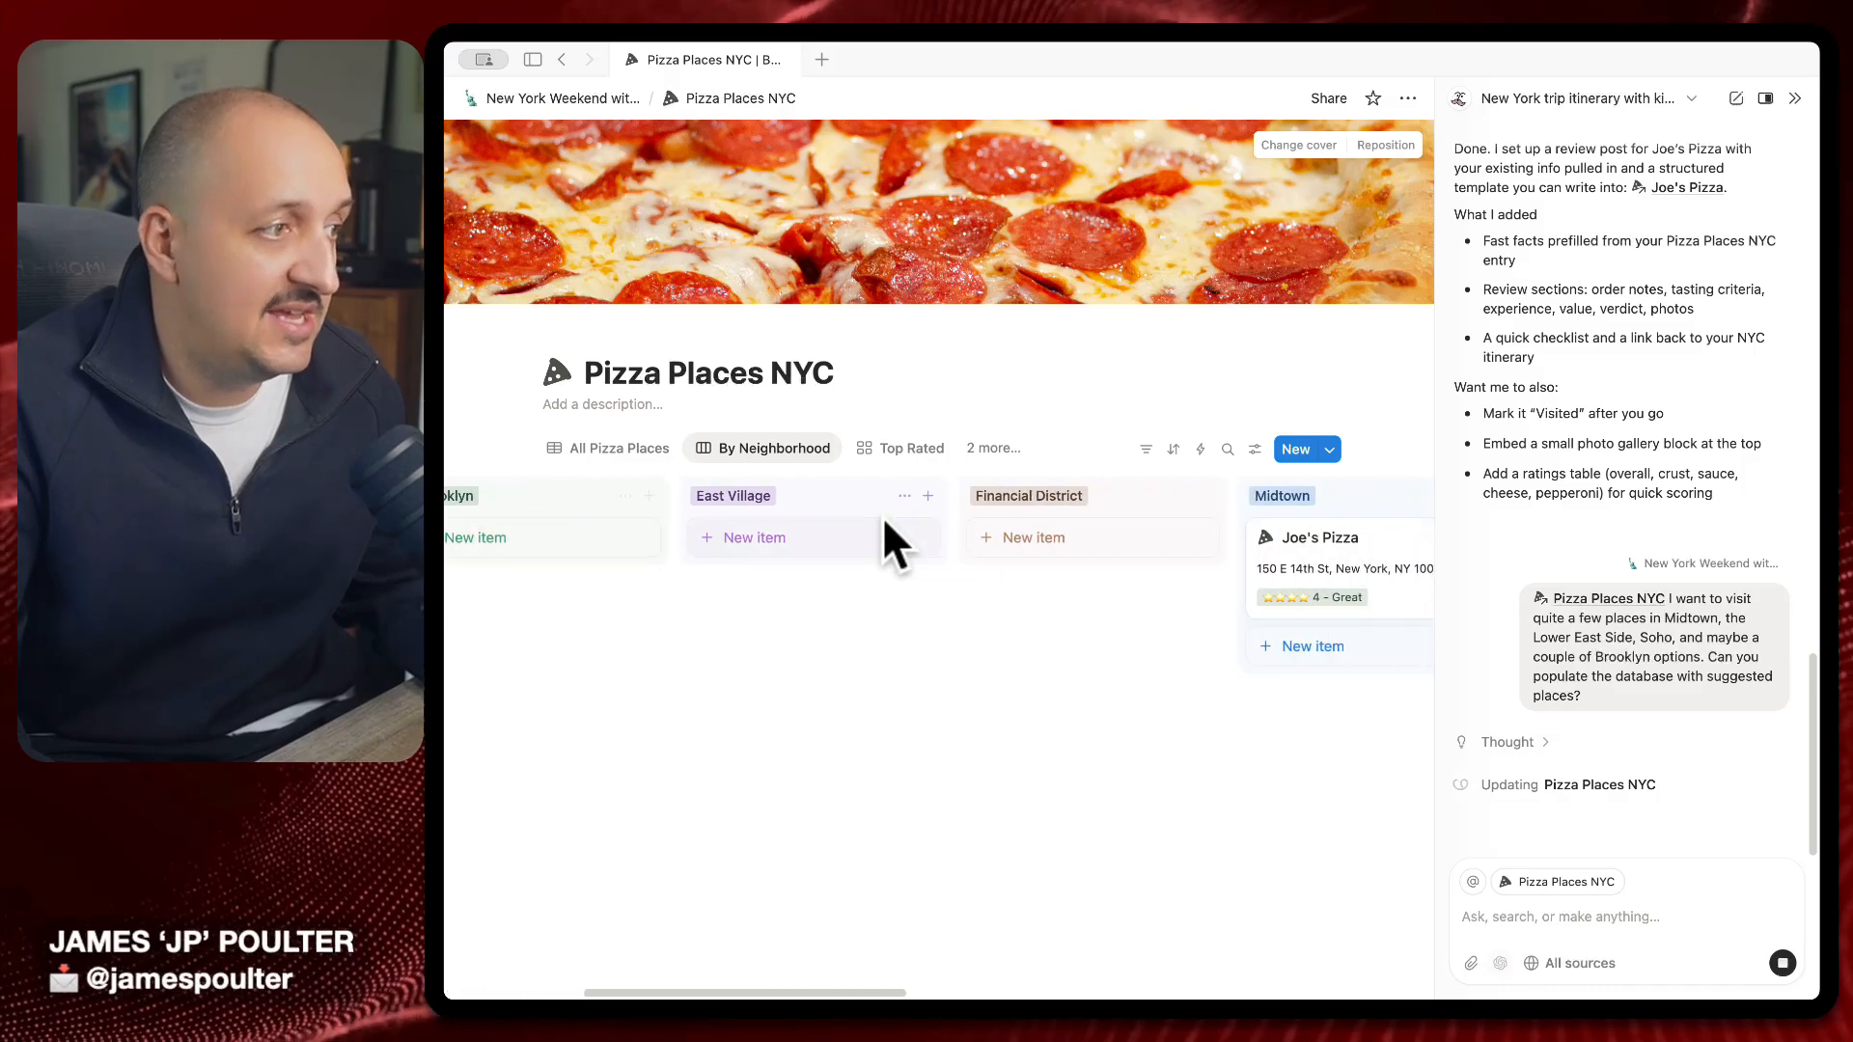
scroll(811, 542, right, 8)
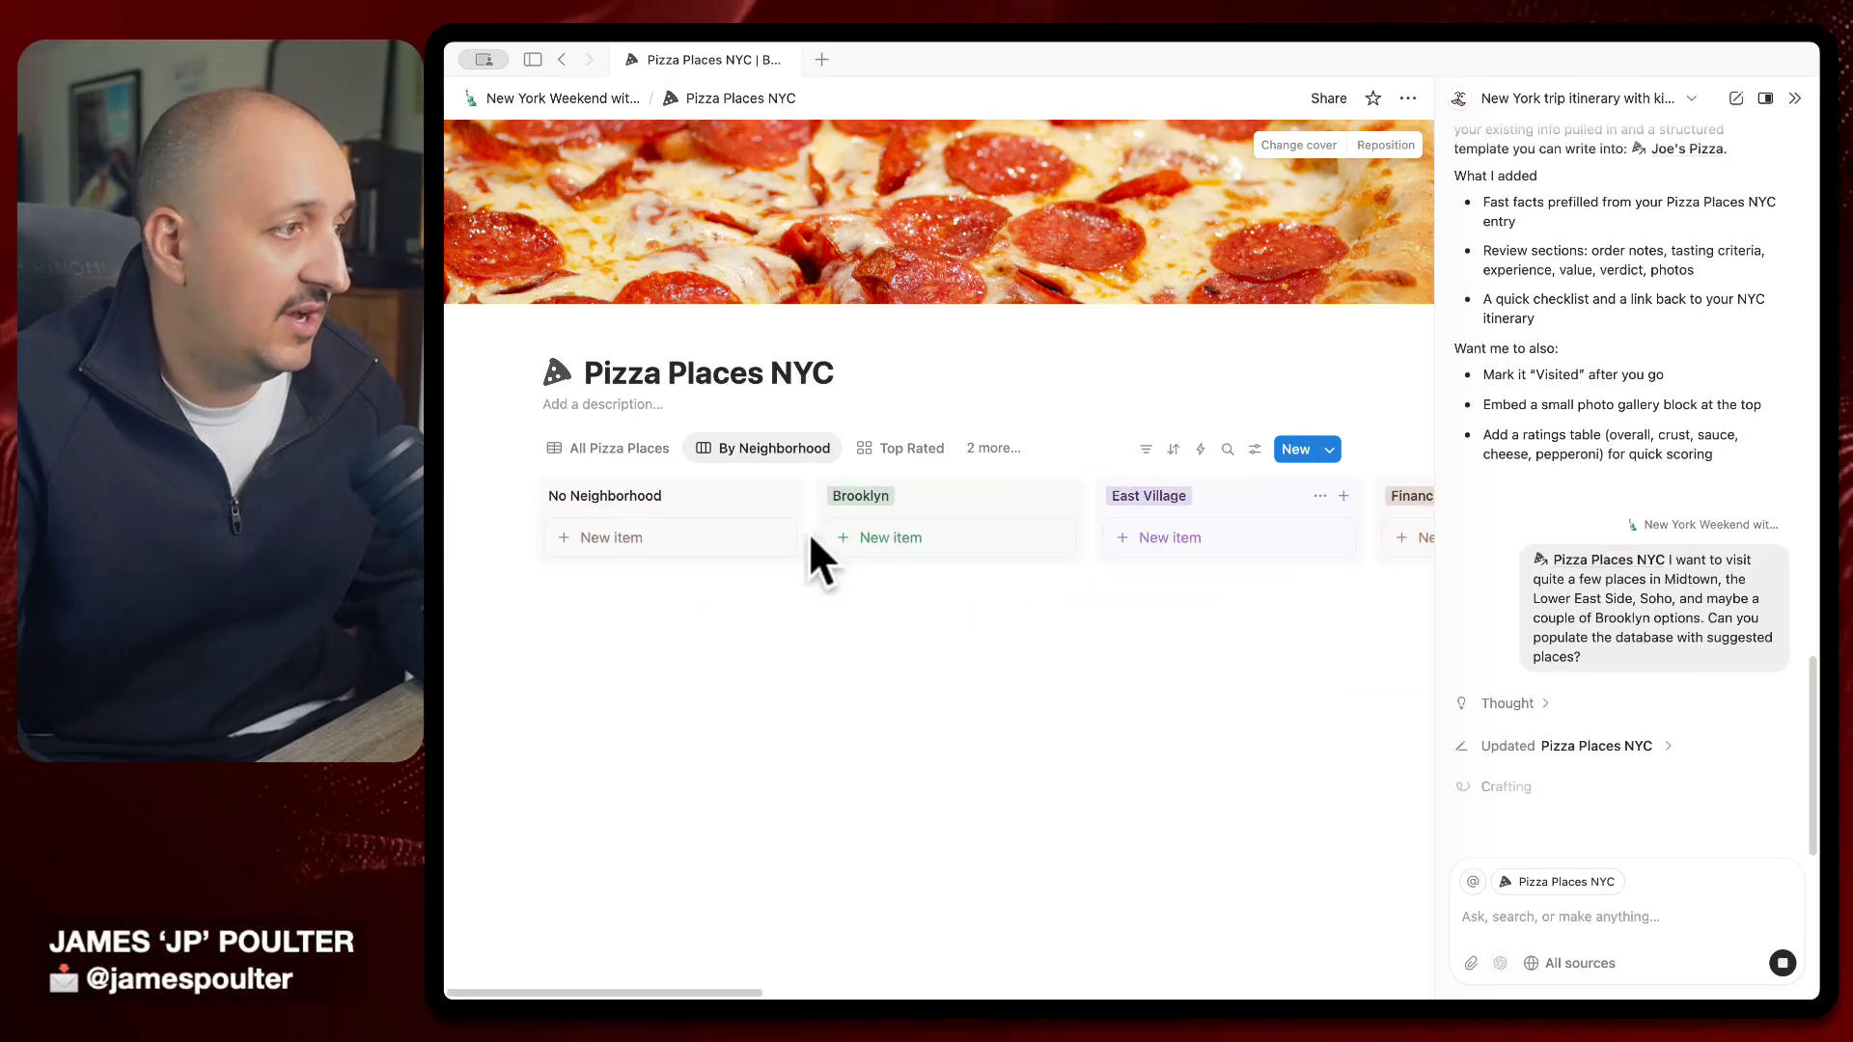
click(1583, 748)
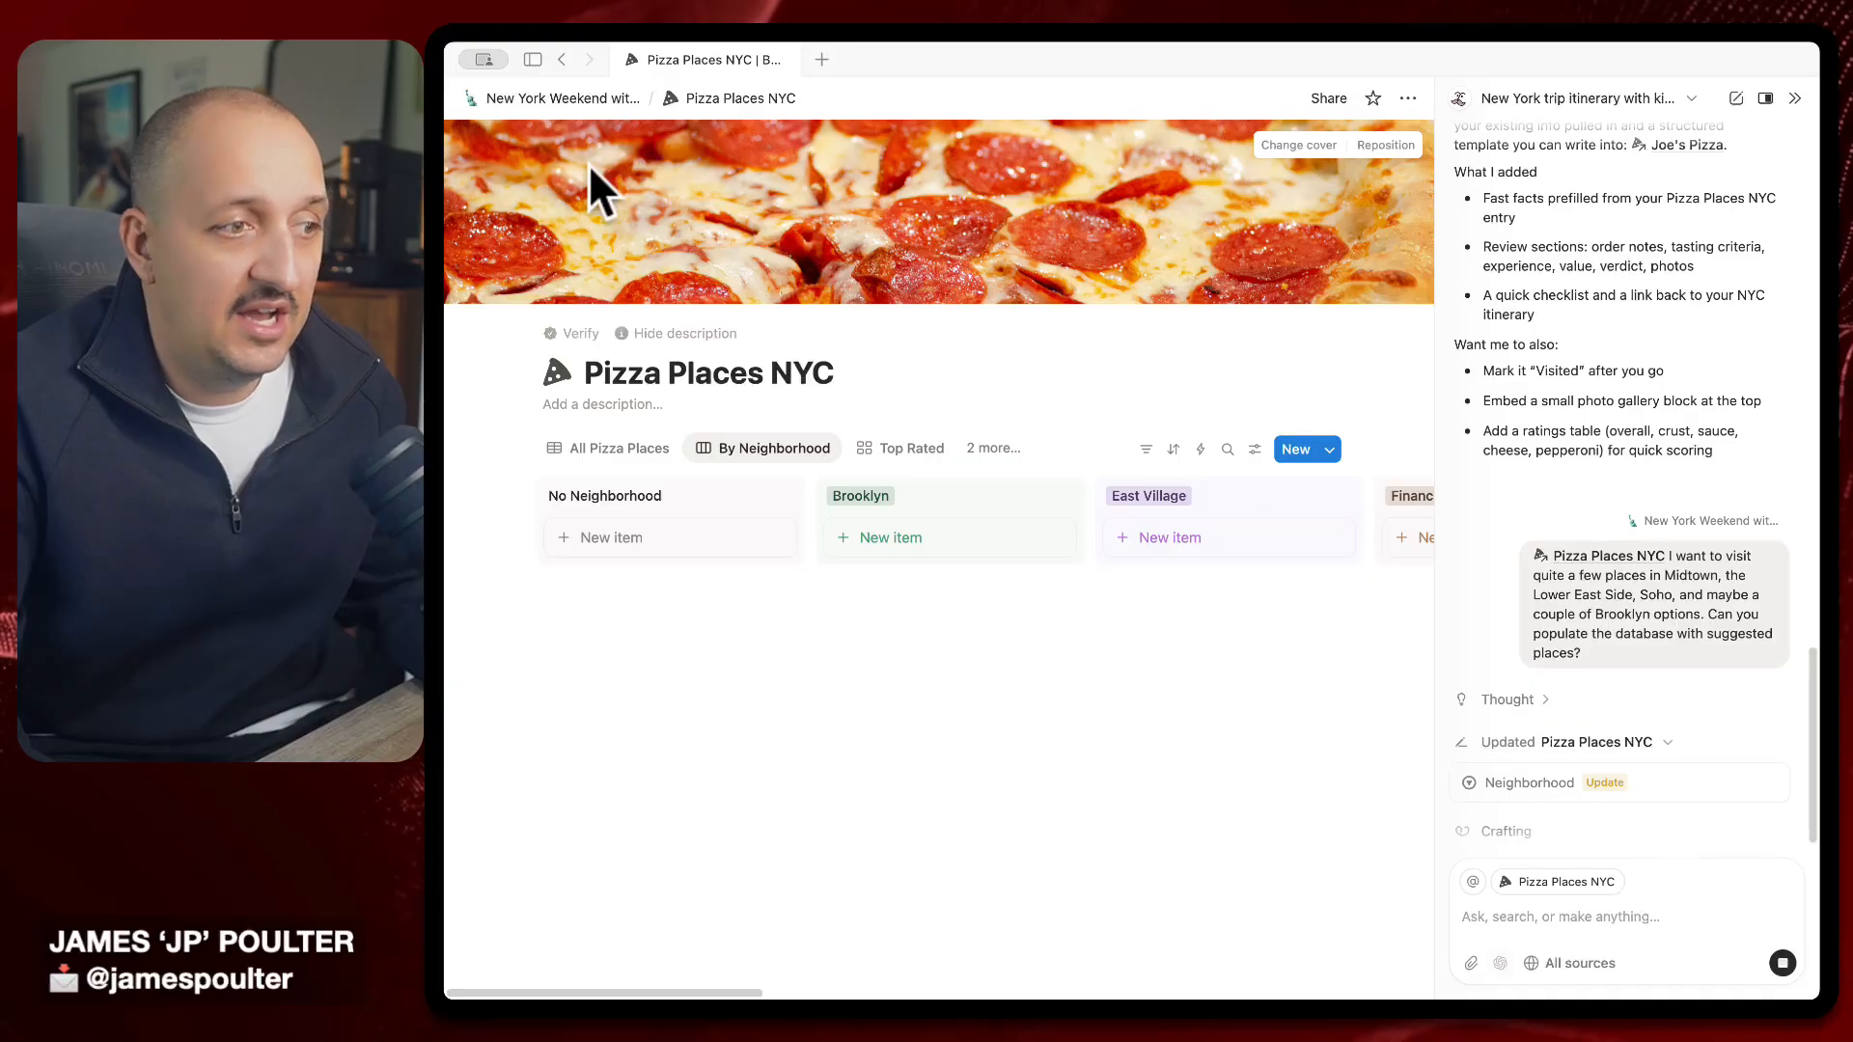
click(640, 456)
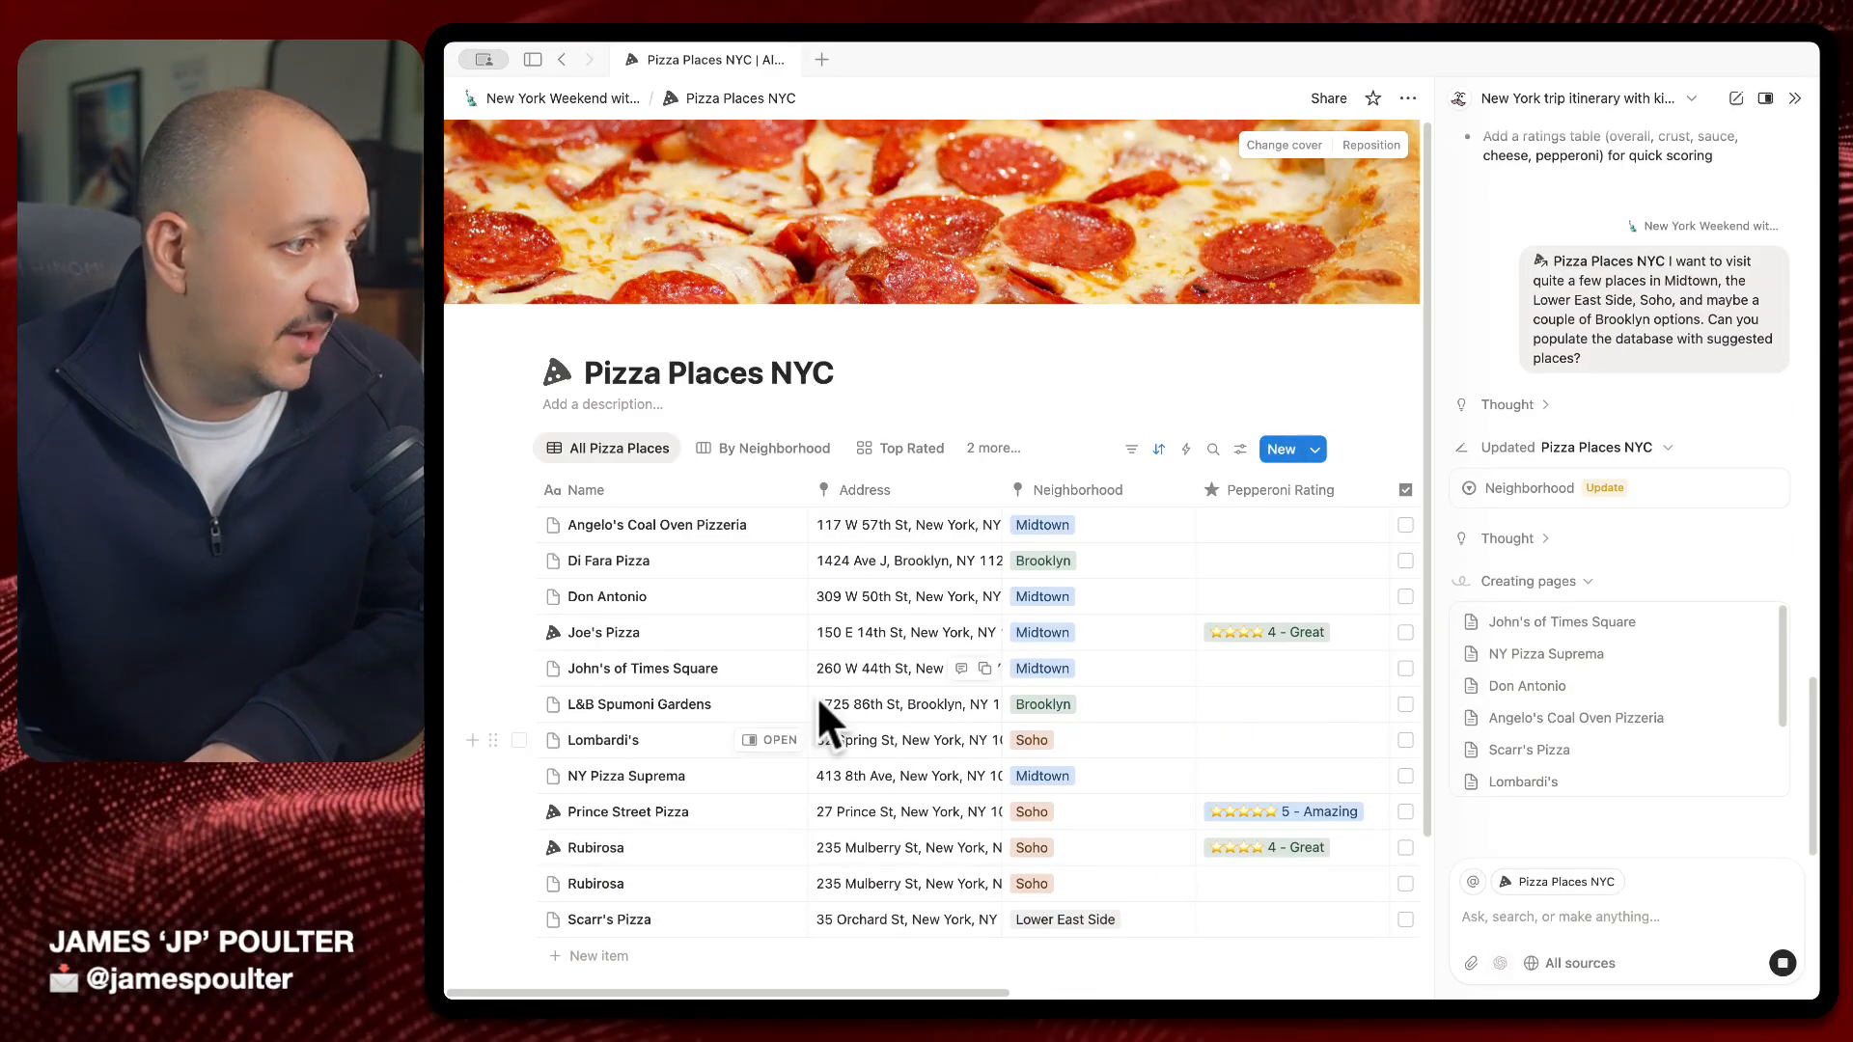
Review the fourteen pizzerias, previewing Angelo's Coal Oven Pizzeria, then focus the AI chat input
scroll(816, 697, down, 3)
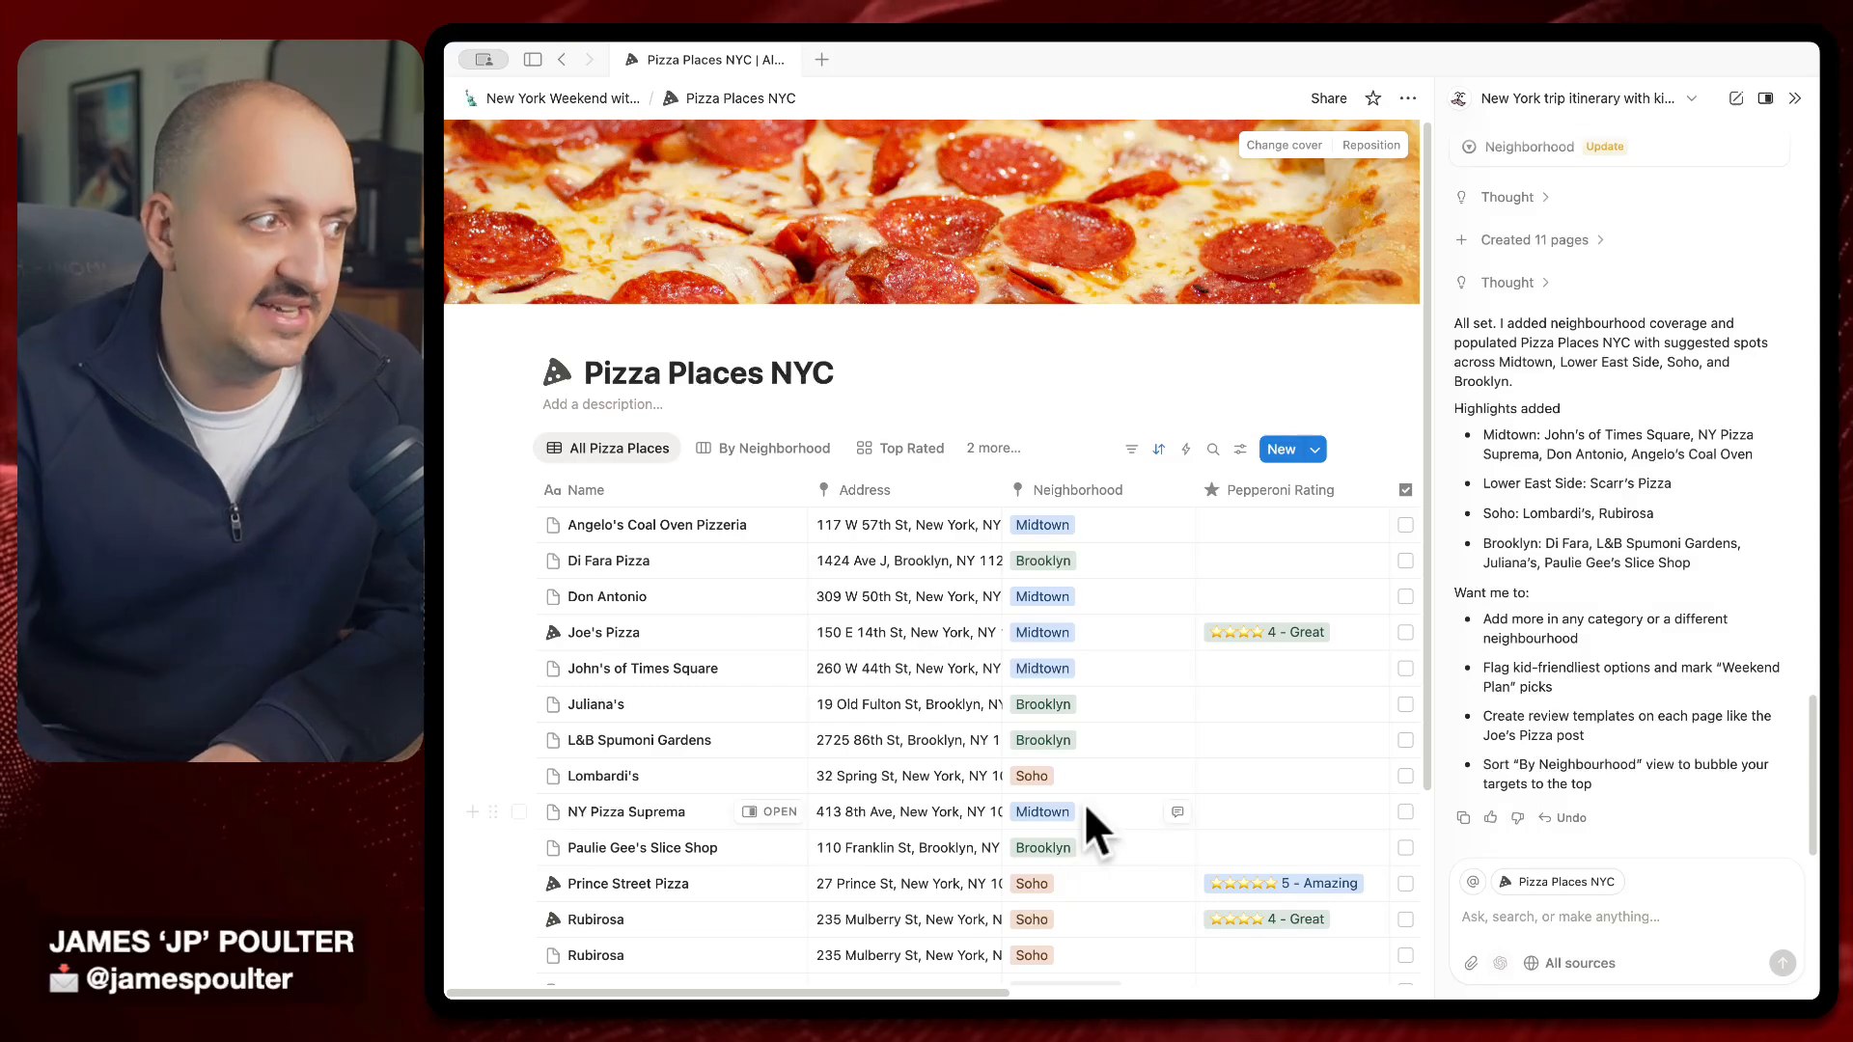
scroll(1086, 772, down, 3)
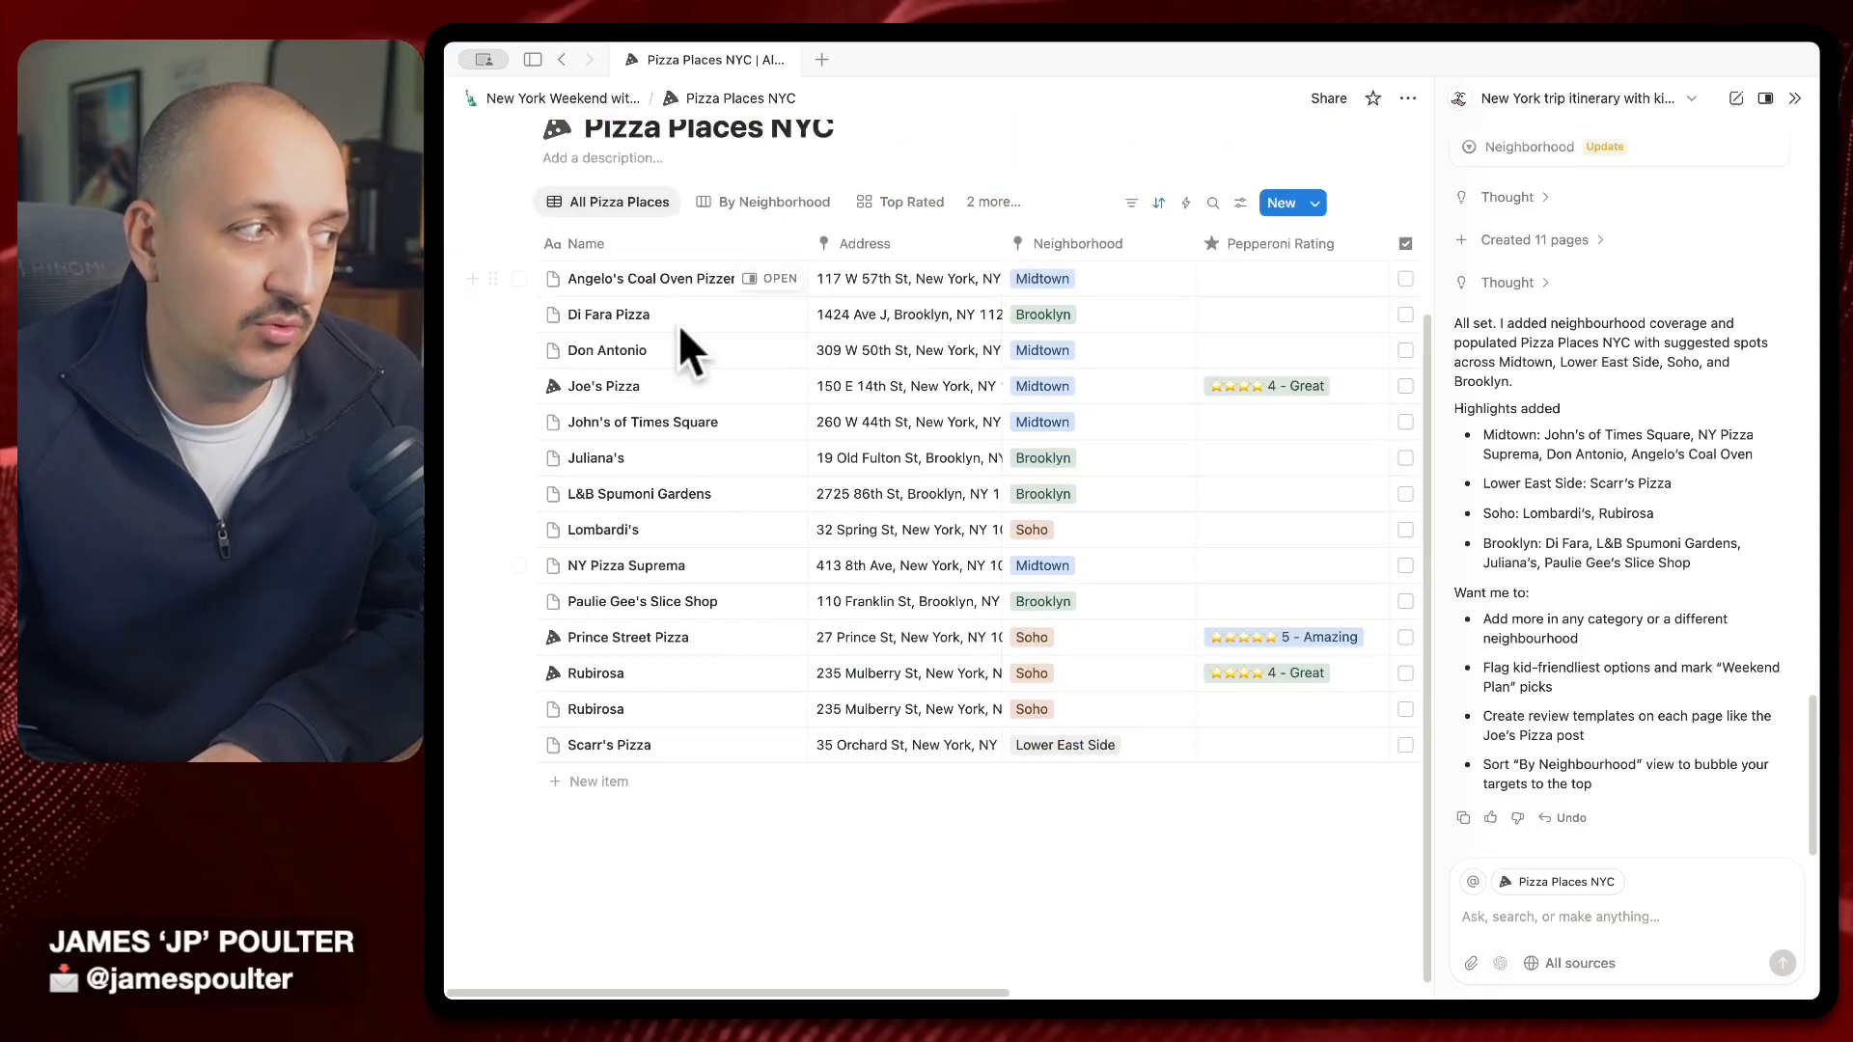
click(778, 278)
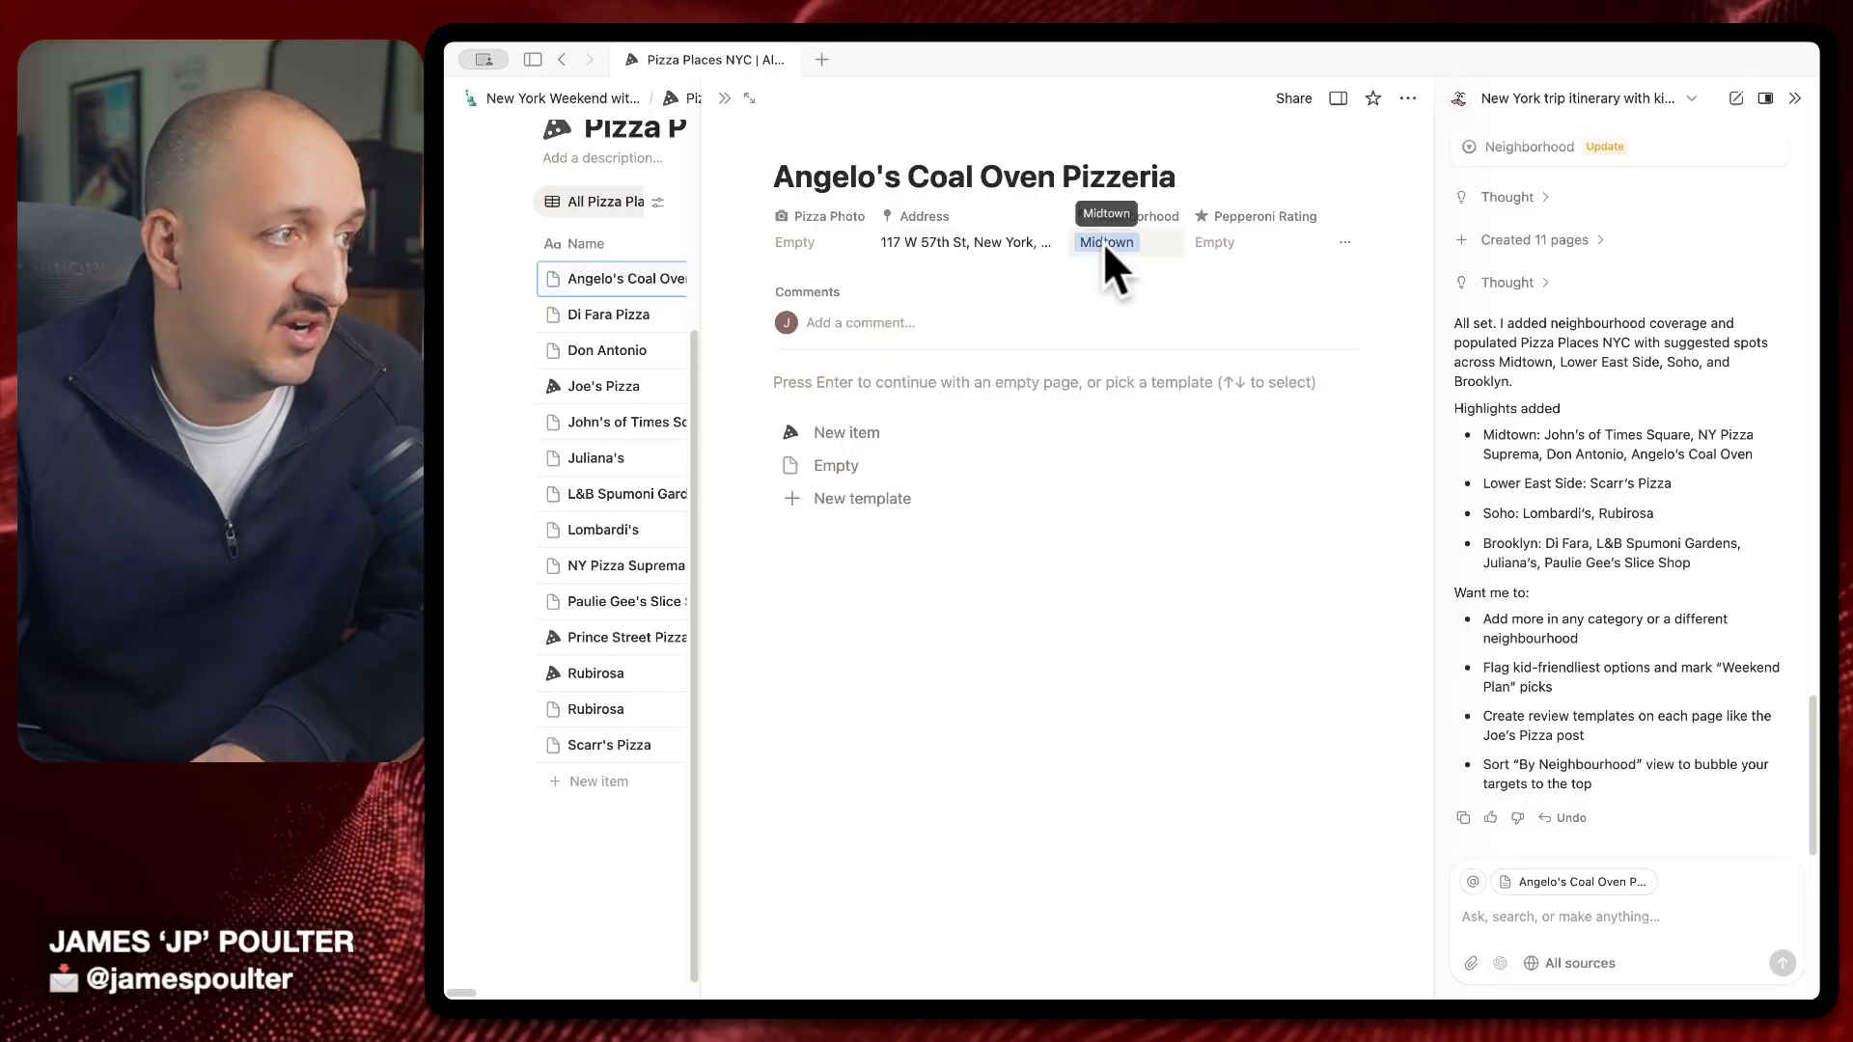
key(Escape)
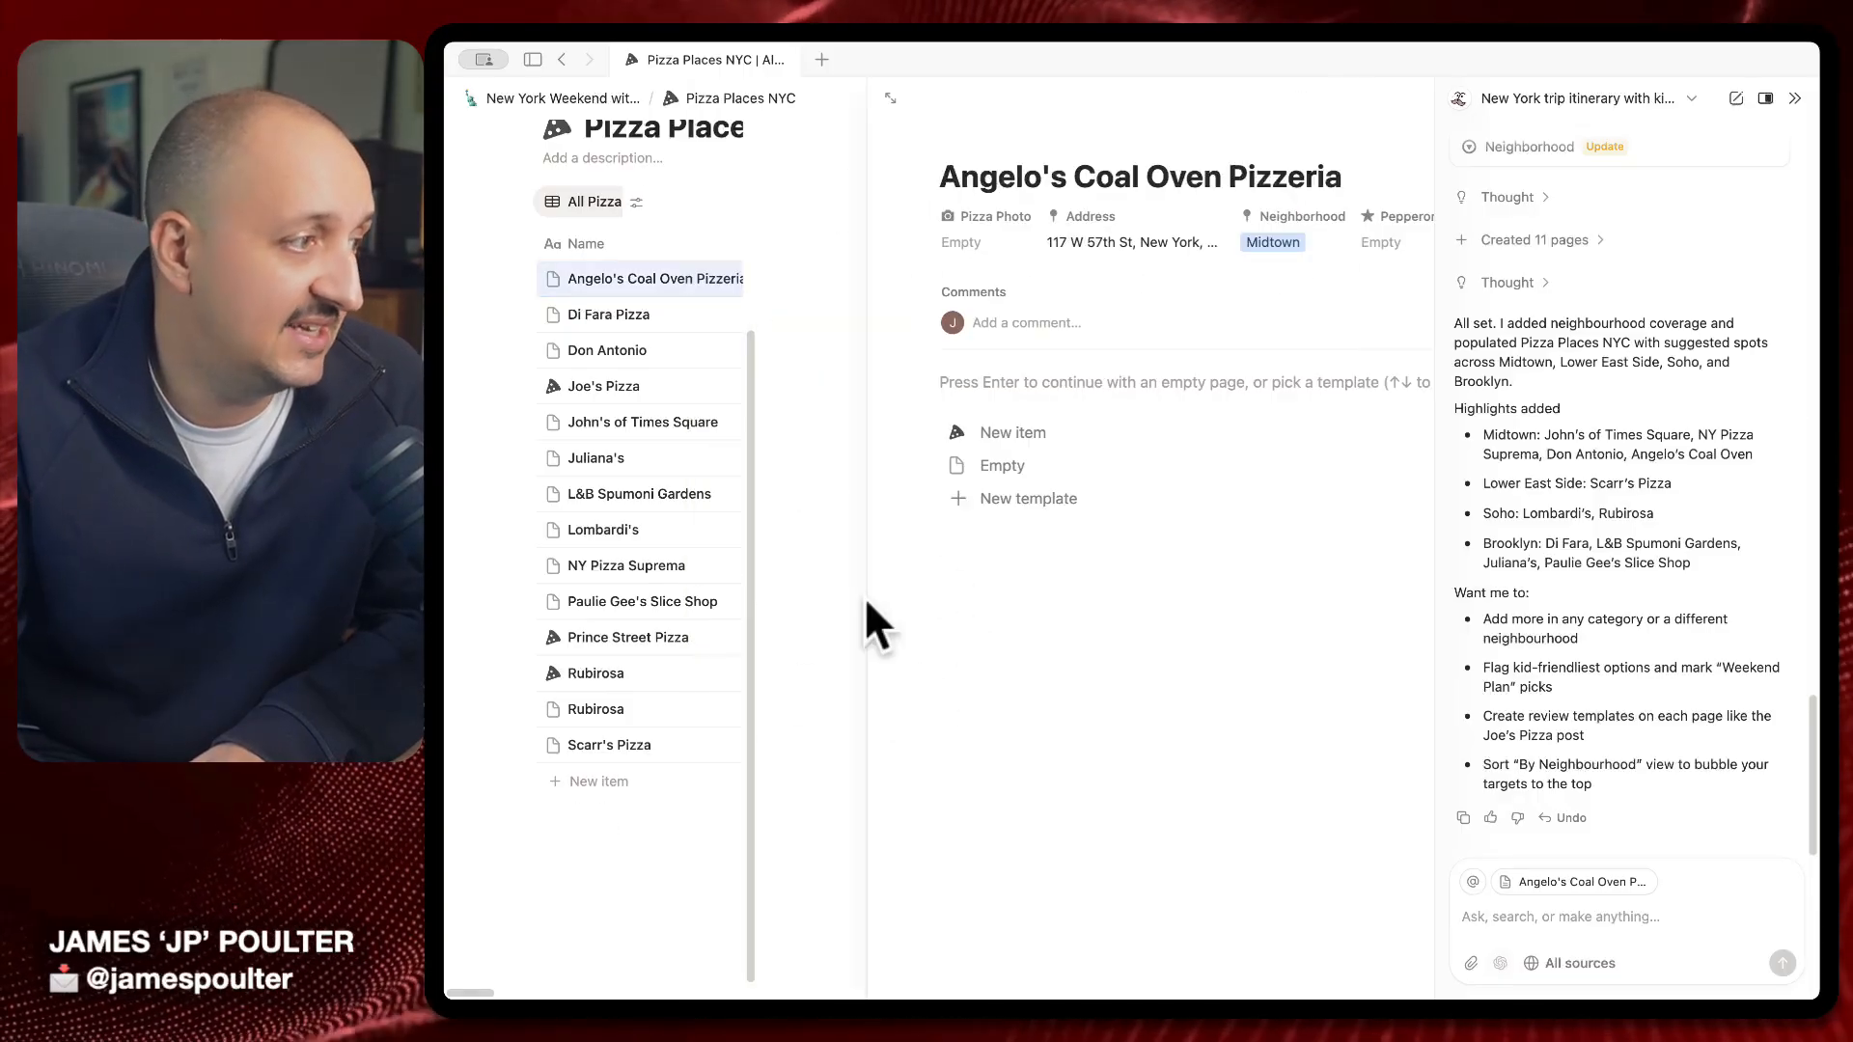
scroll(1010, 509, right, 1)
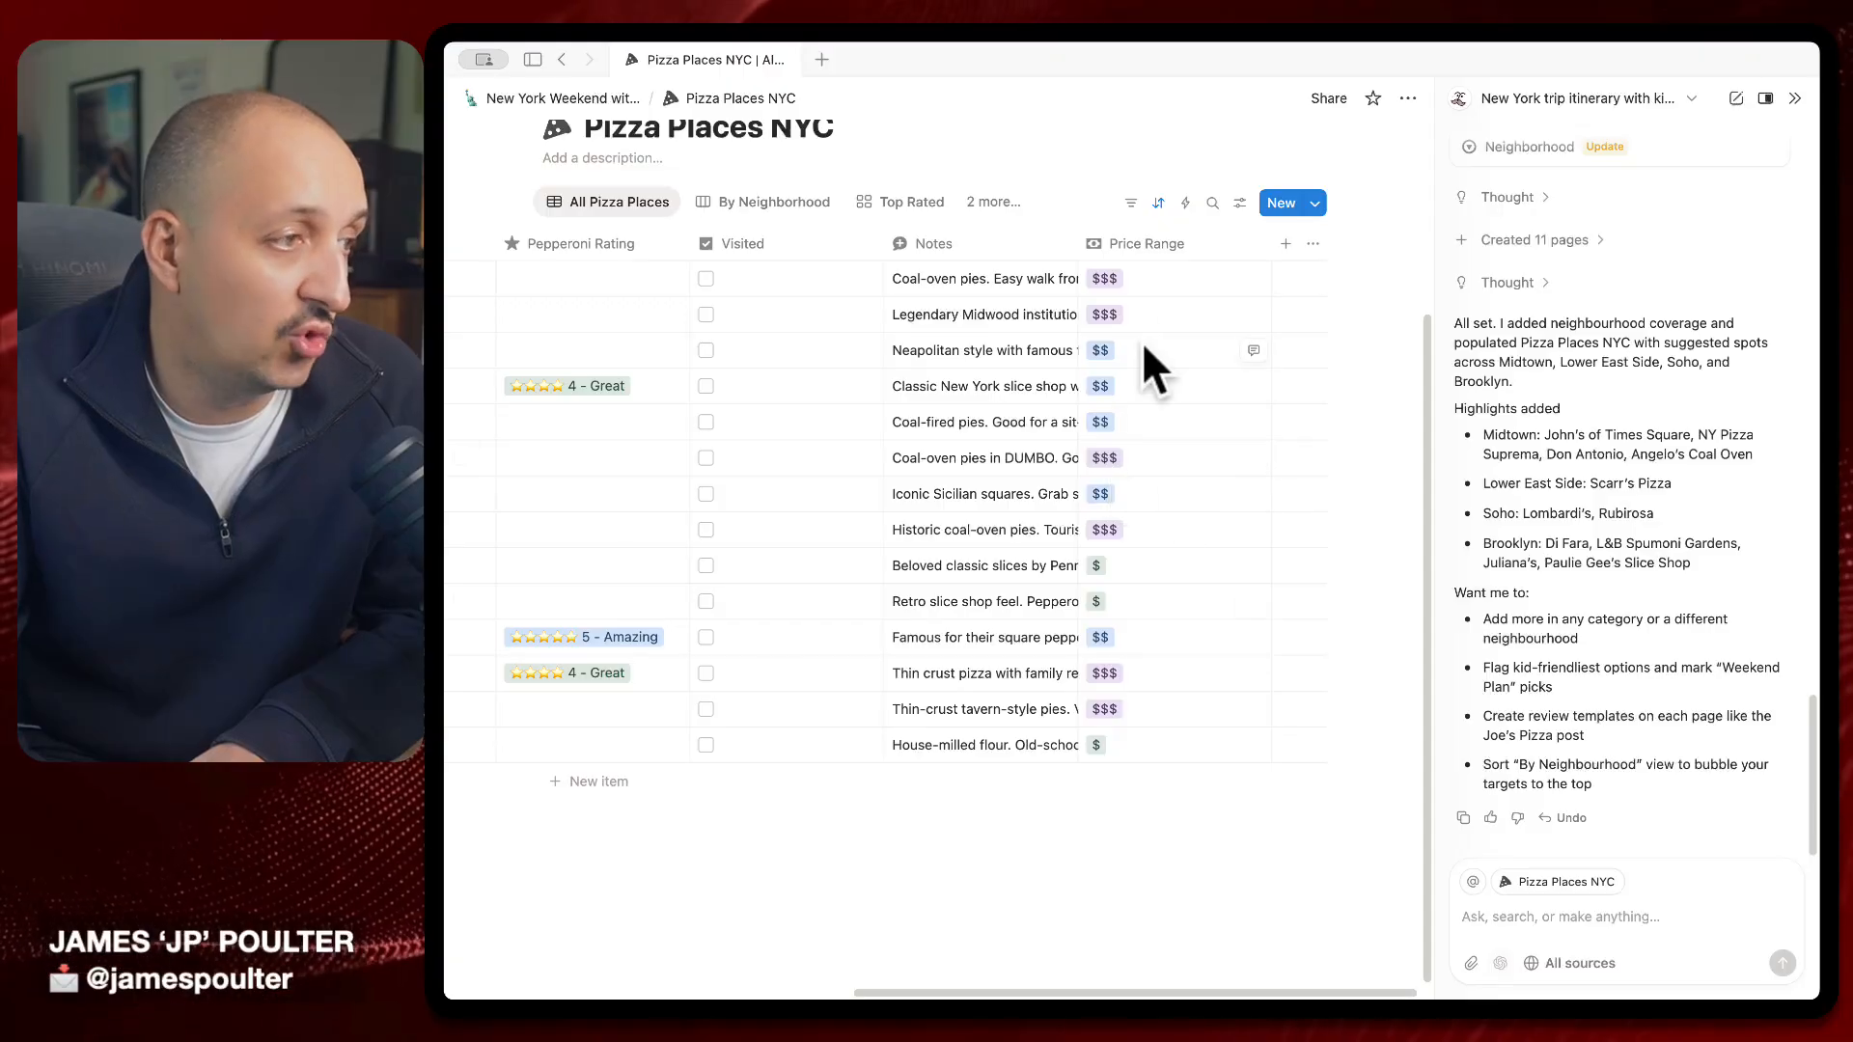
scroll(1115, 424, left, 5)
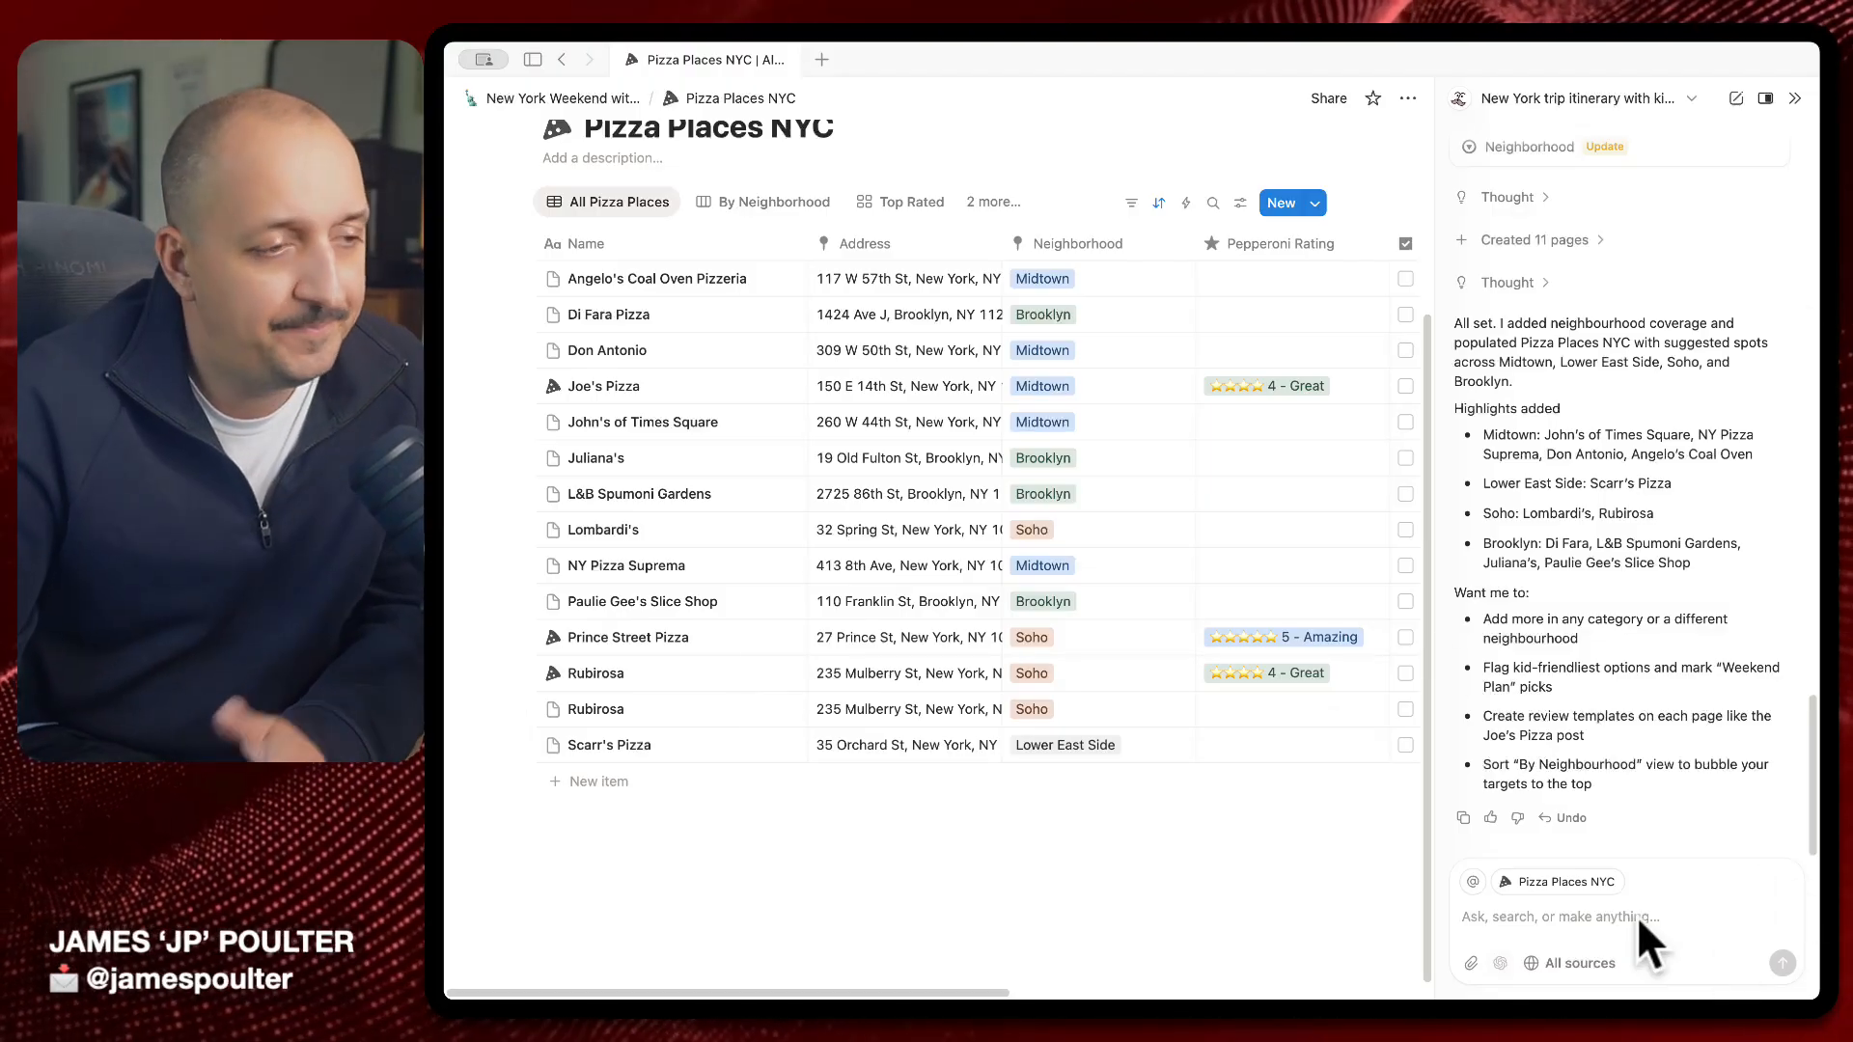
click(1637, 917)
scroll(1075, 832, up, 3)
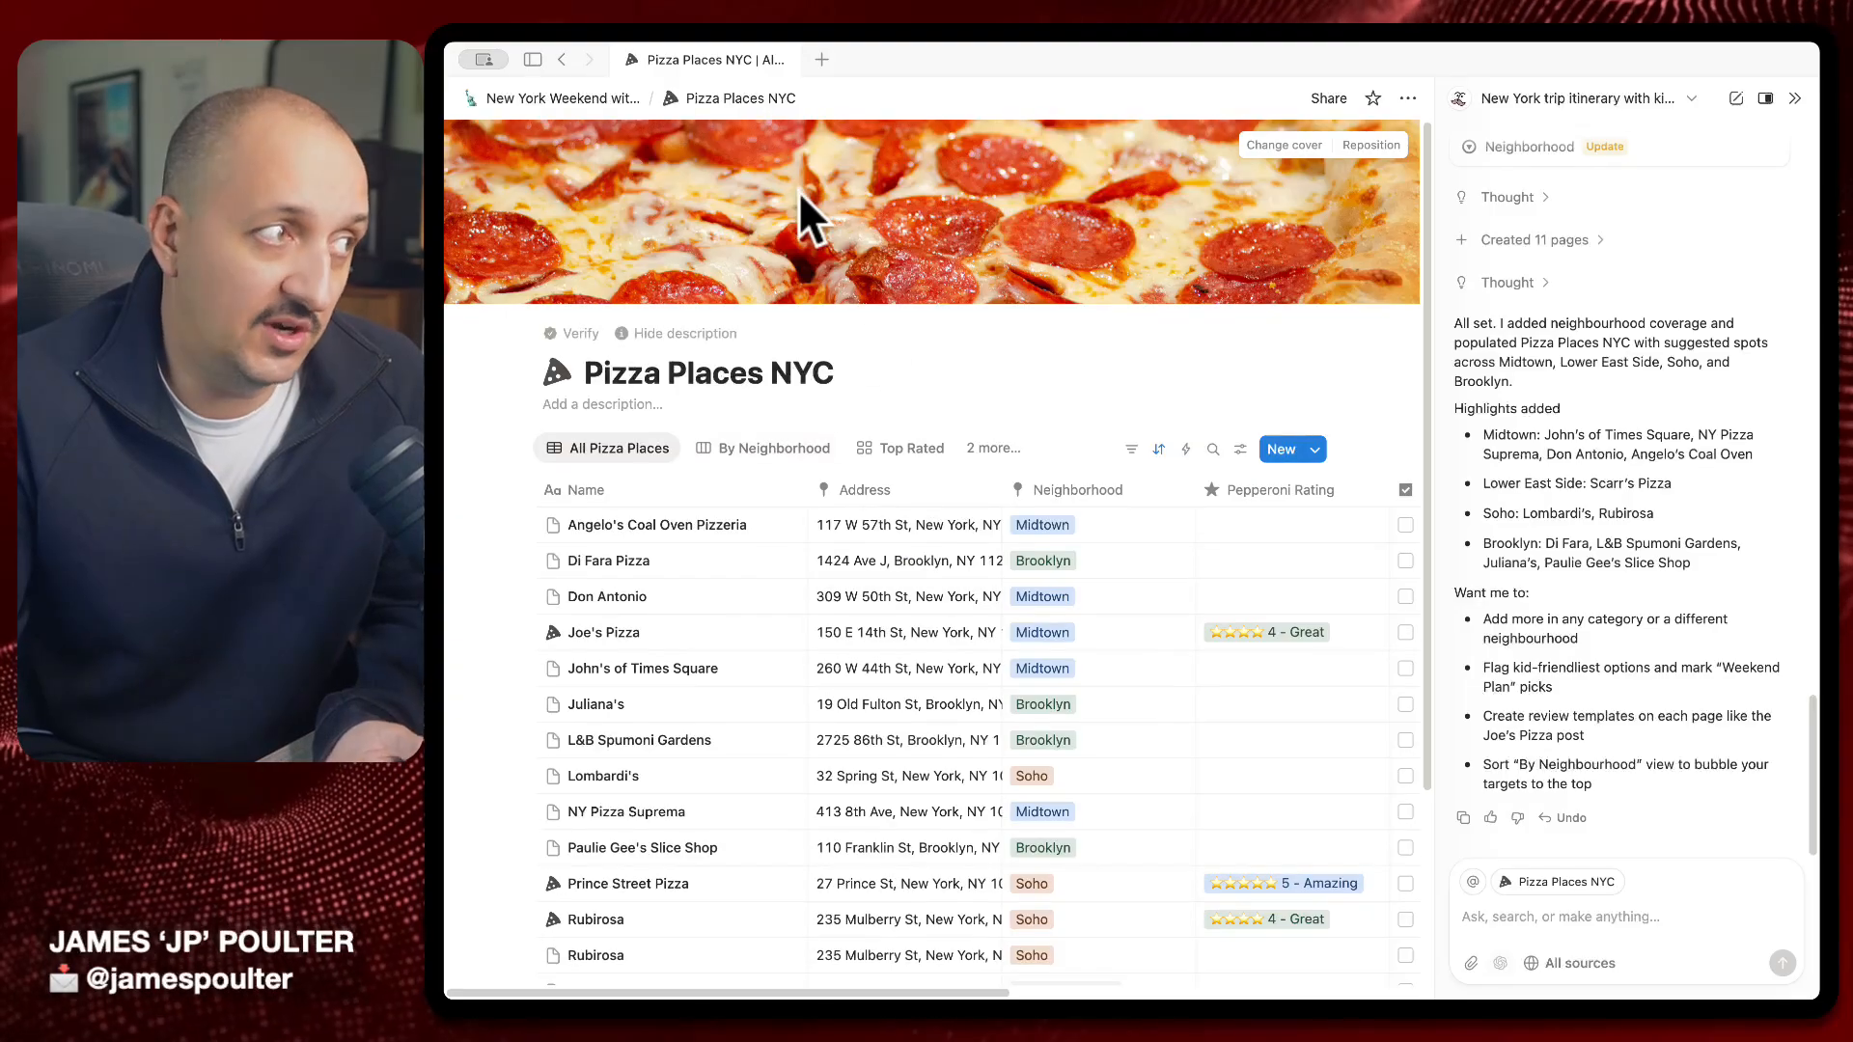
Return to the New York Weekend itinerary, start a new AI chat, and create a blank page in a new tab
click(565, 101)
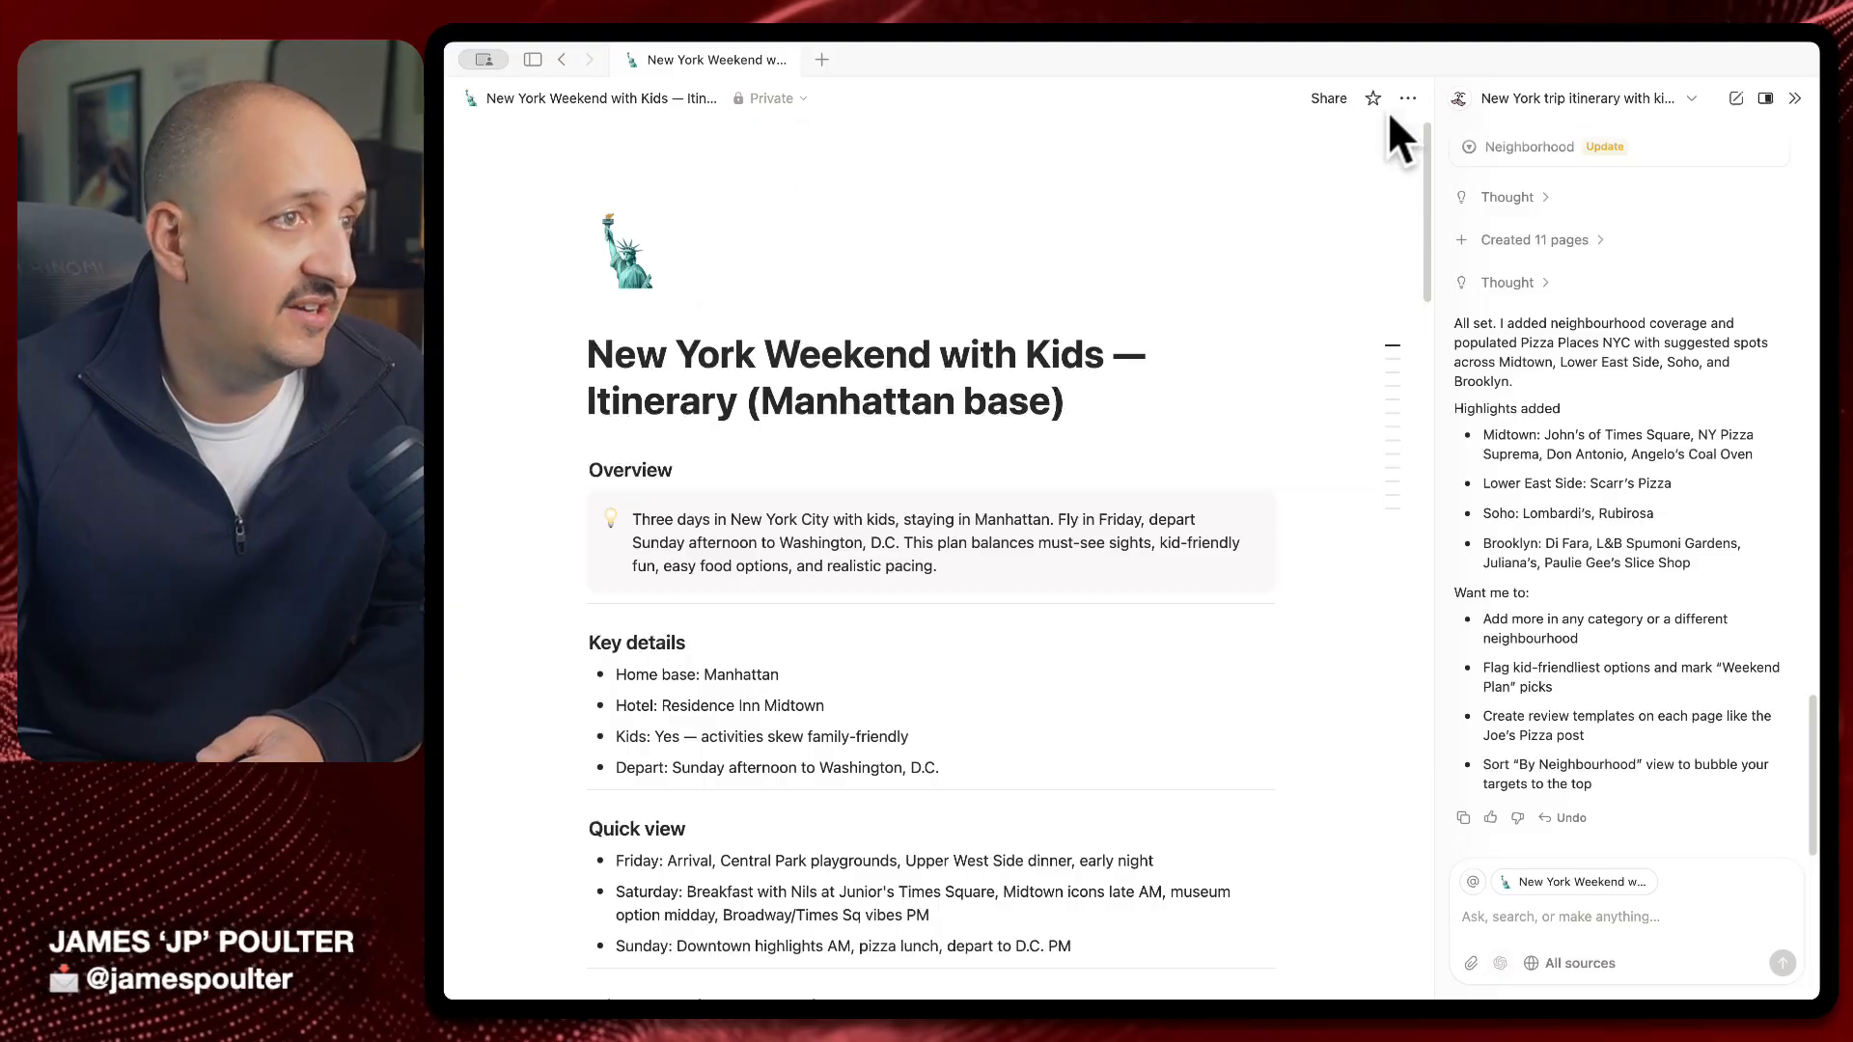
click(1736, 98)
click(820, 59)
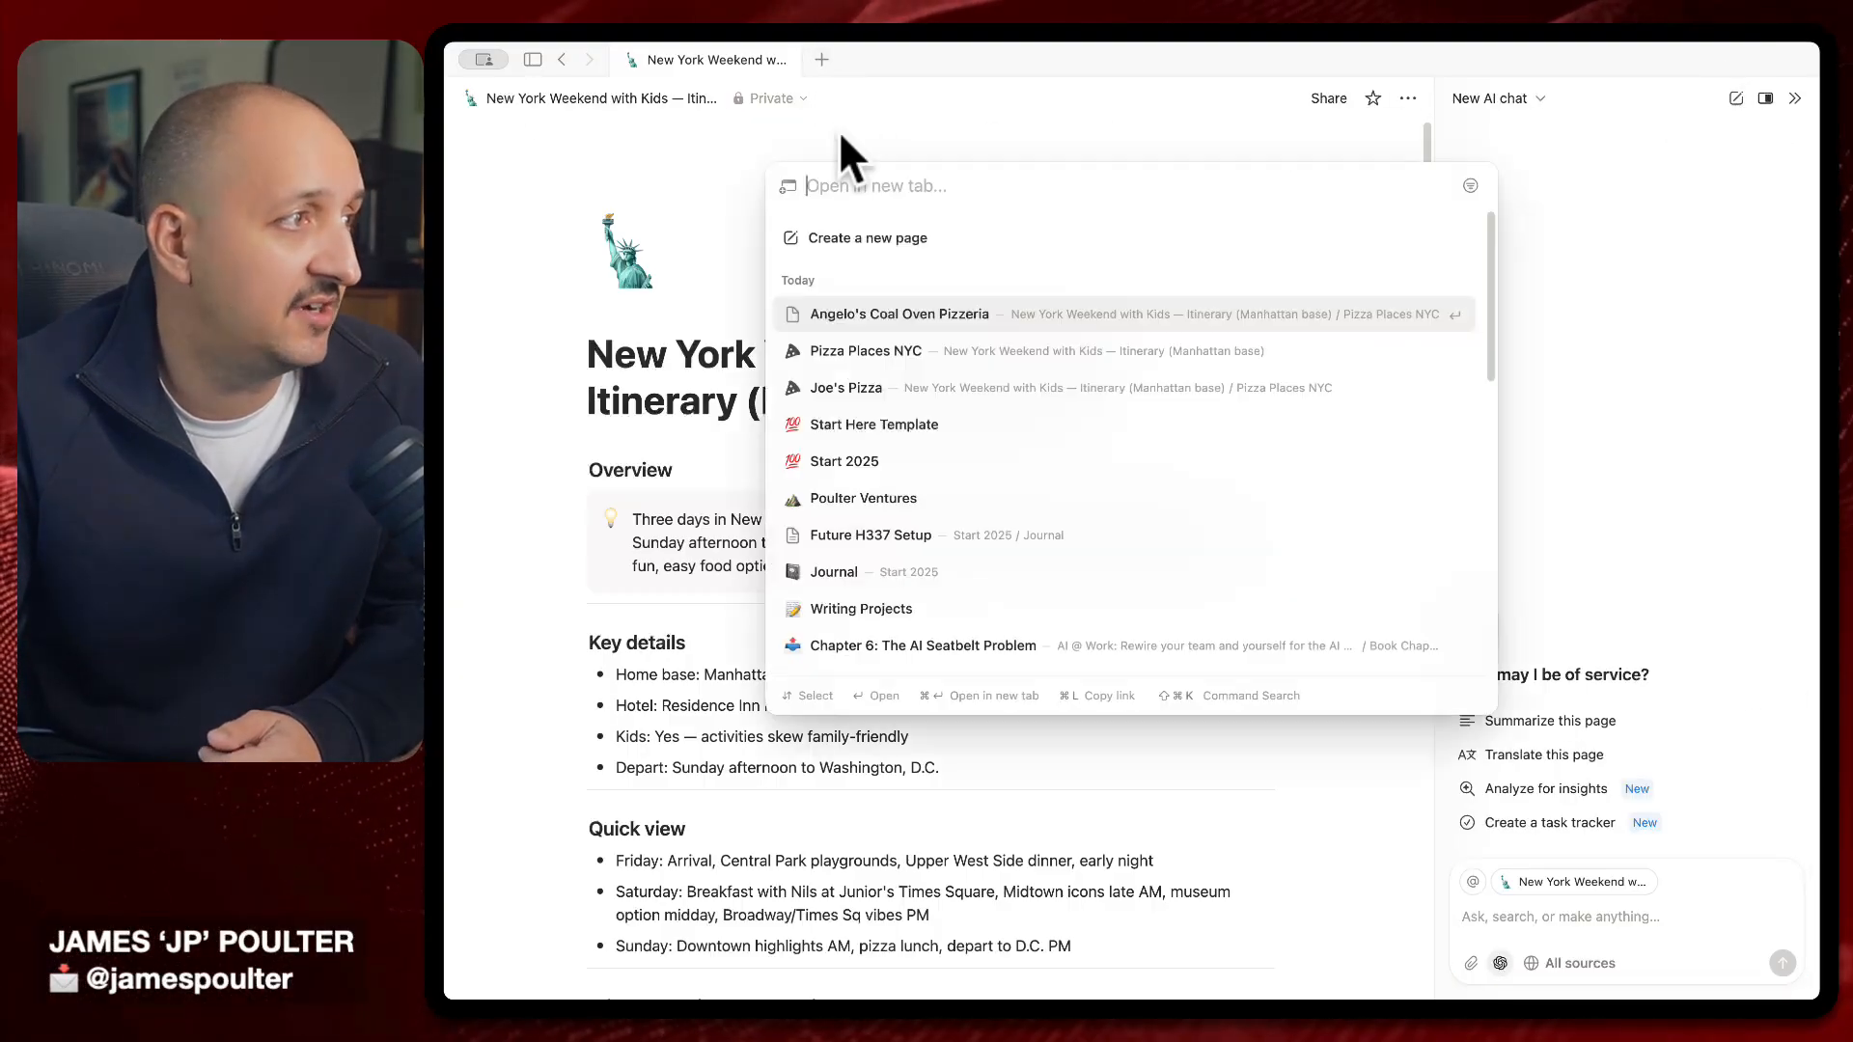
click(874, 239)
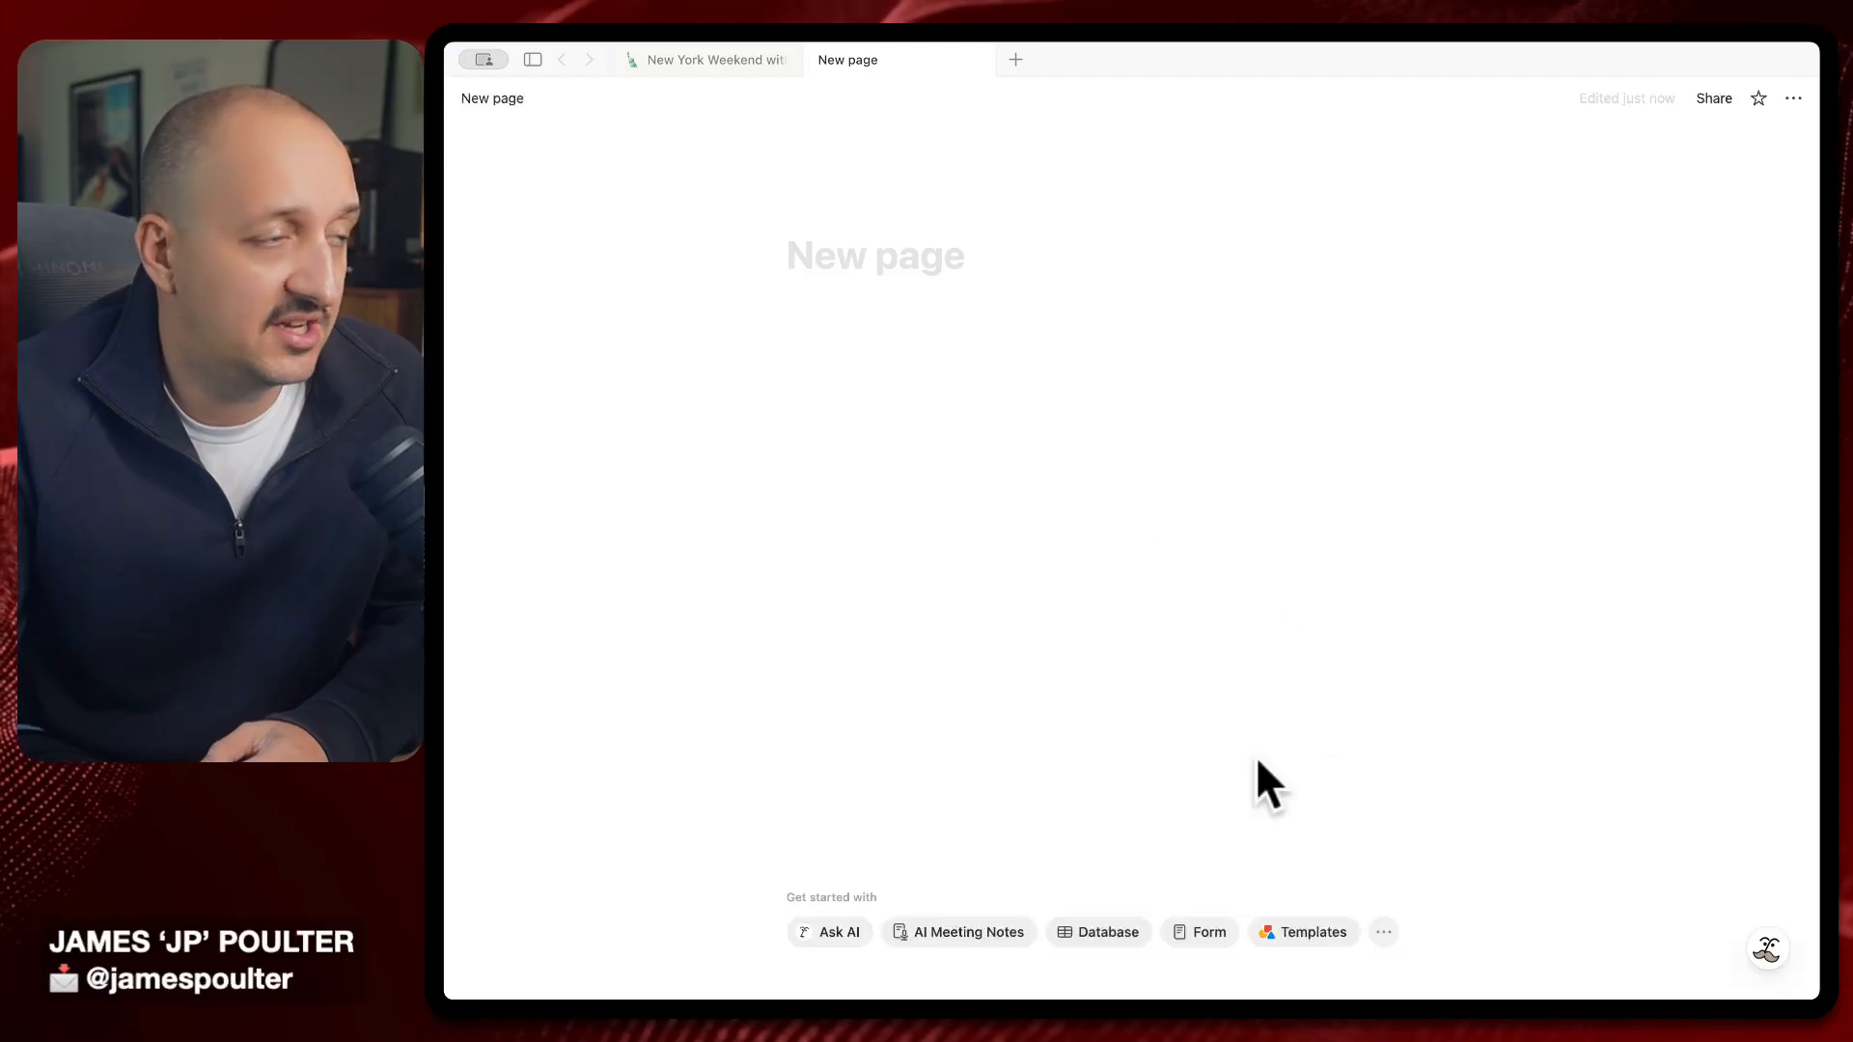
Dismiss the on-page Ask AI prompt and open the Notion AI chat panel beside the blank page
click(826, 933)
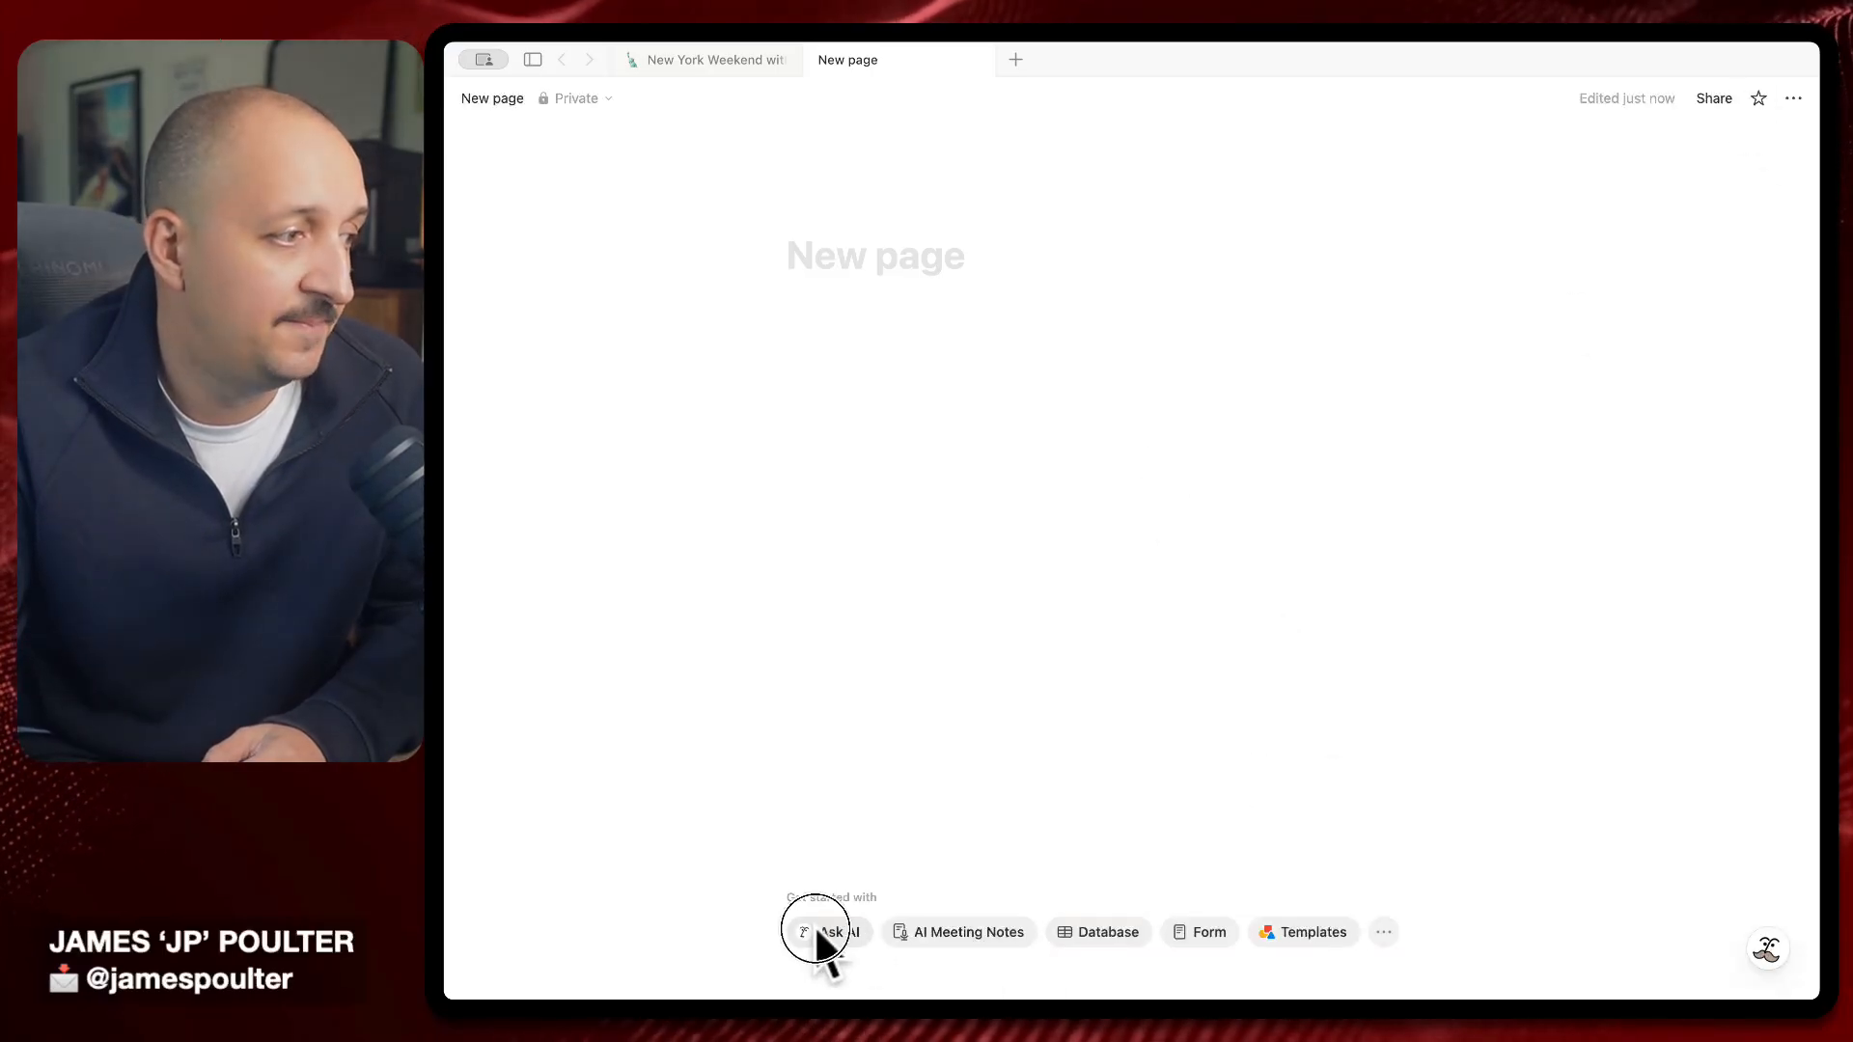
click(1323, 558)
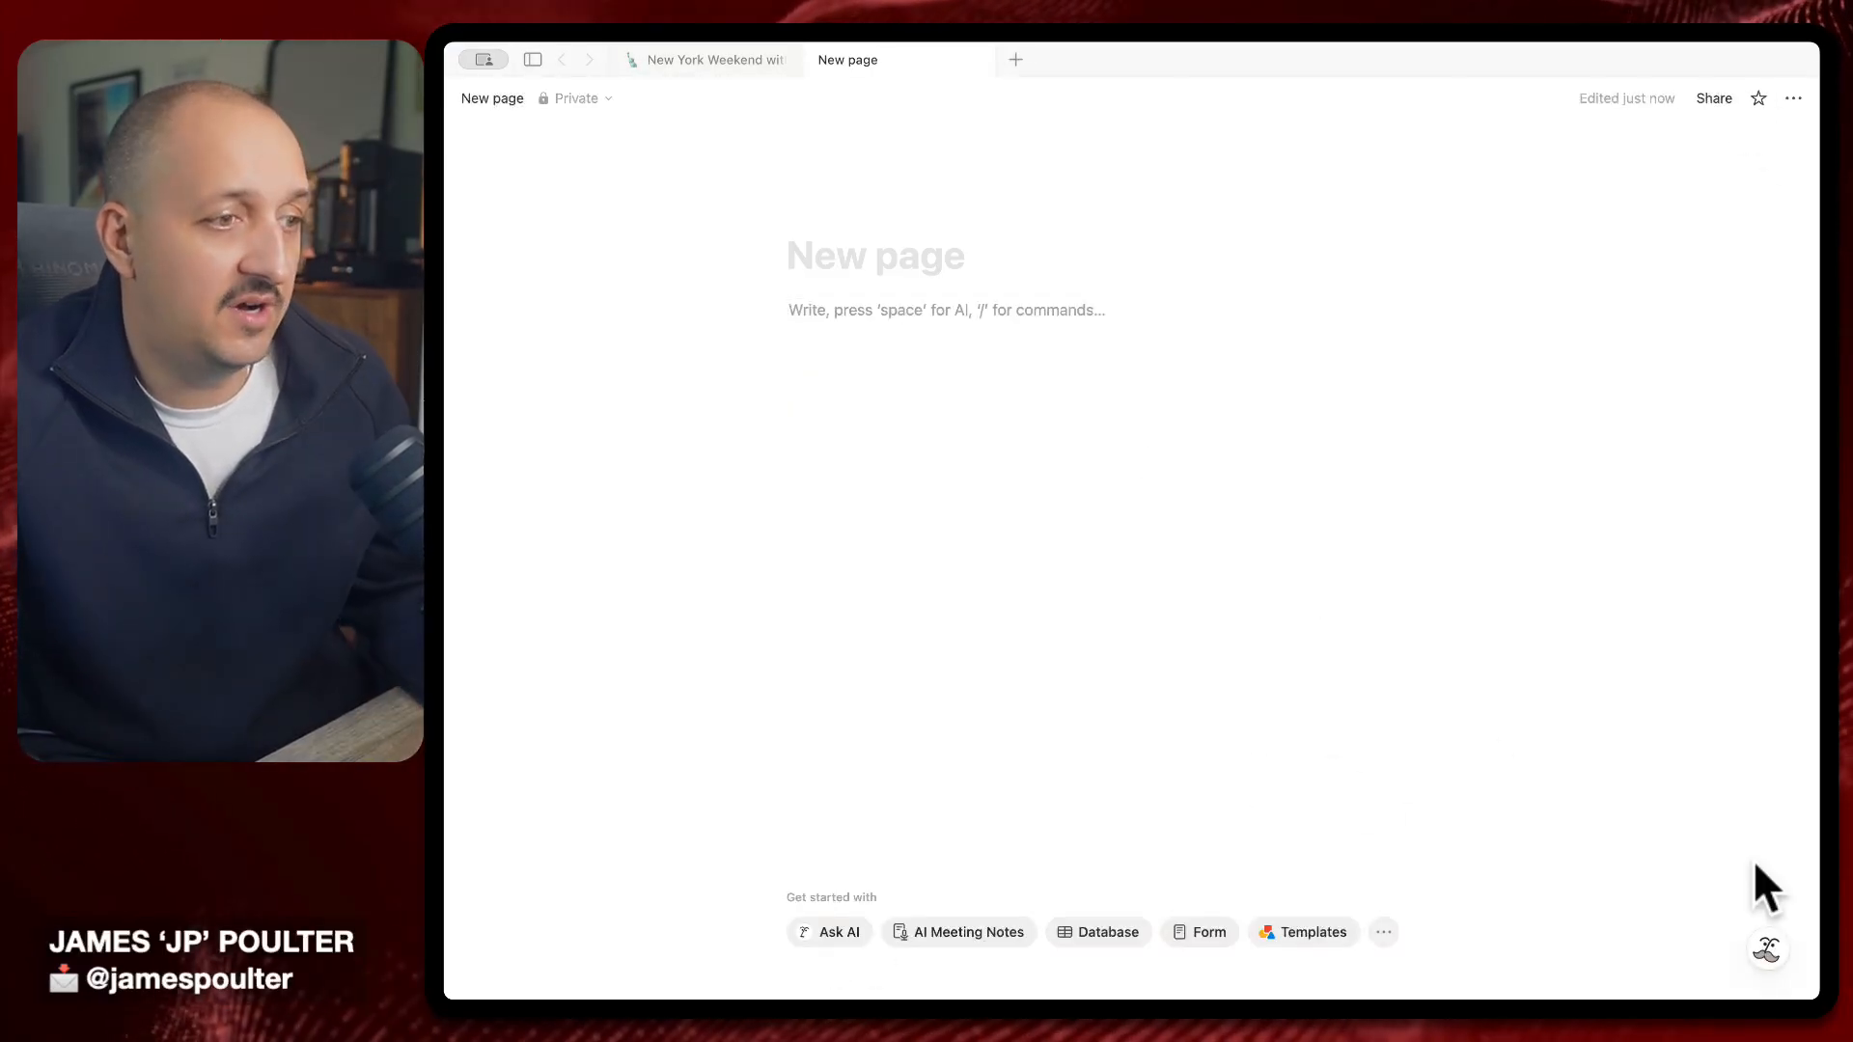
click(1762, 940)
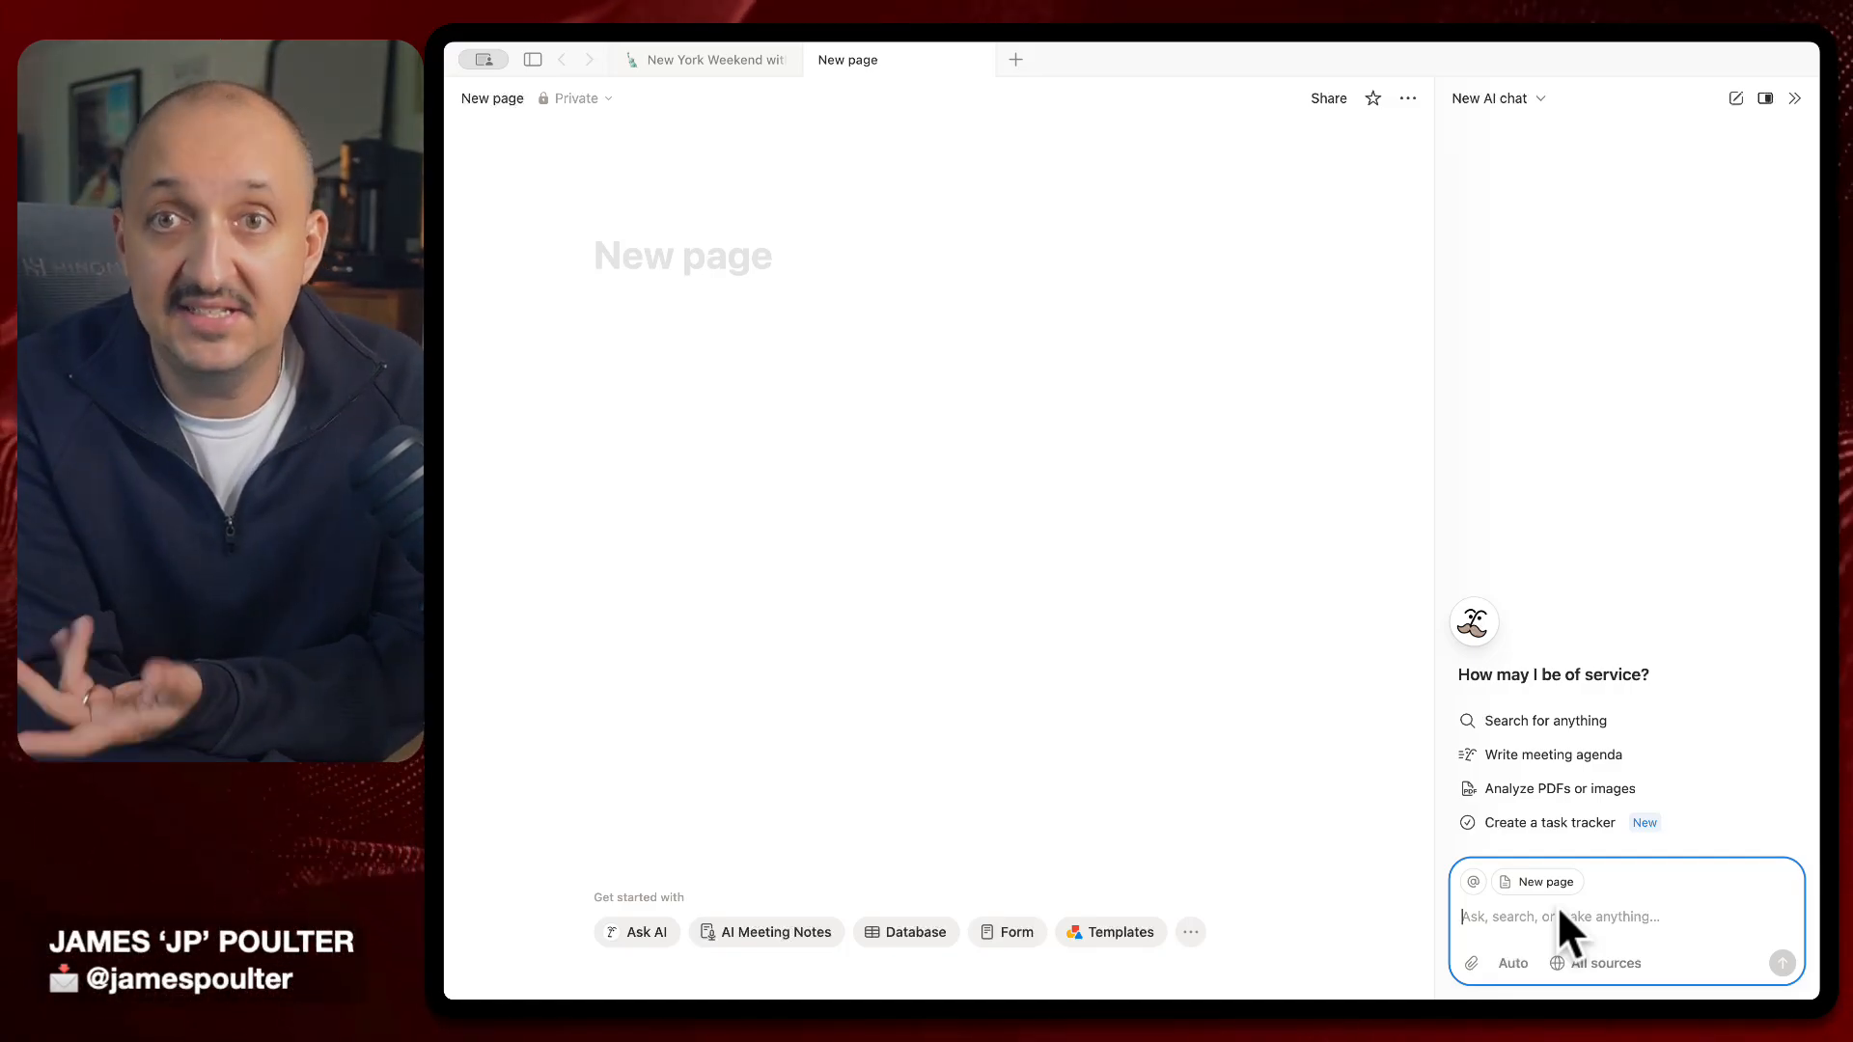
Paste the writing-hub prompt, mention Our Creative Future - AI 2030, and add the house-style paragraph
text(I want this page to be a hub for all of my writing about how AI is going to transform, I don't know, the automotive industry. Can you set this page up for a place where I can store information about different businesses in that industry, some blog posts where I can start drafting them, probably going to need a database to store those blog posts, and maybe some other bits of content that I might need to reference in the future)
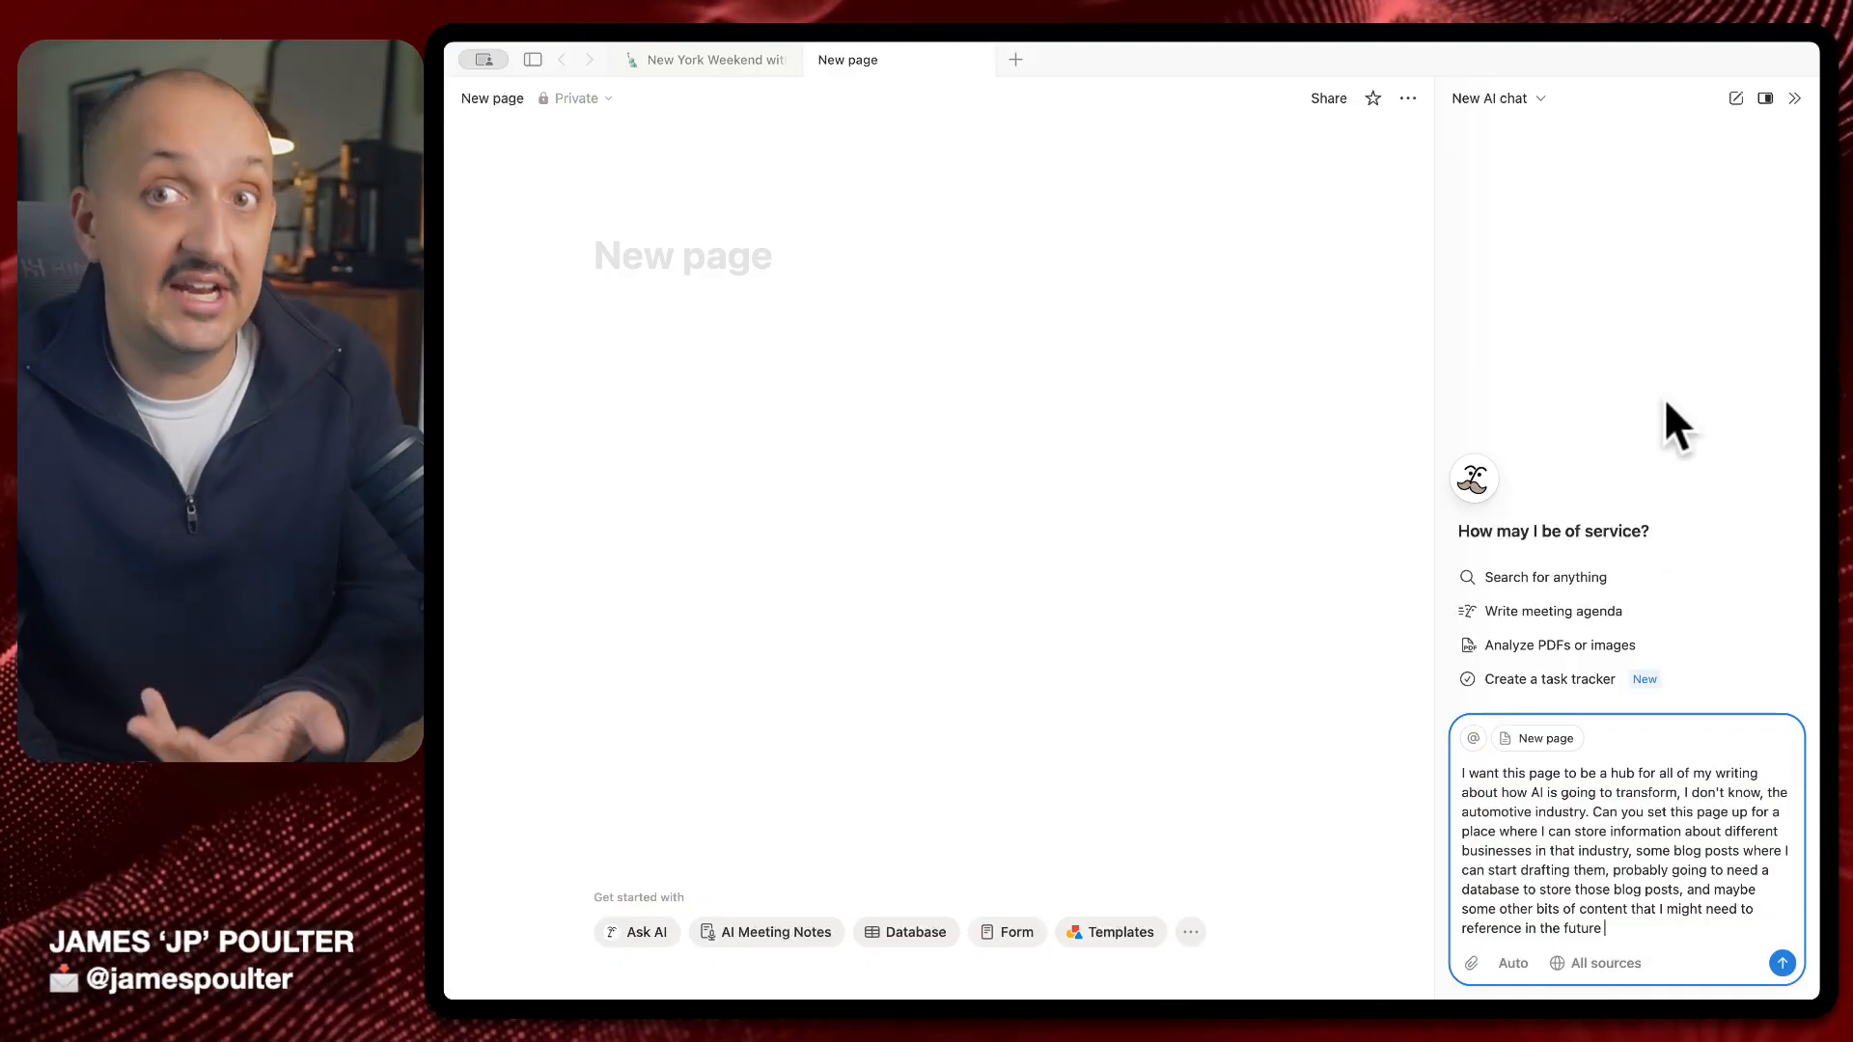
text(@creat9v)
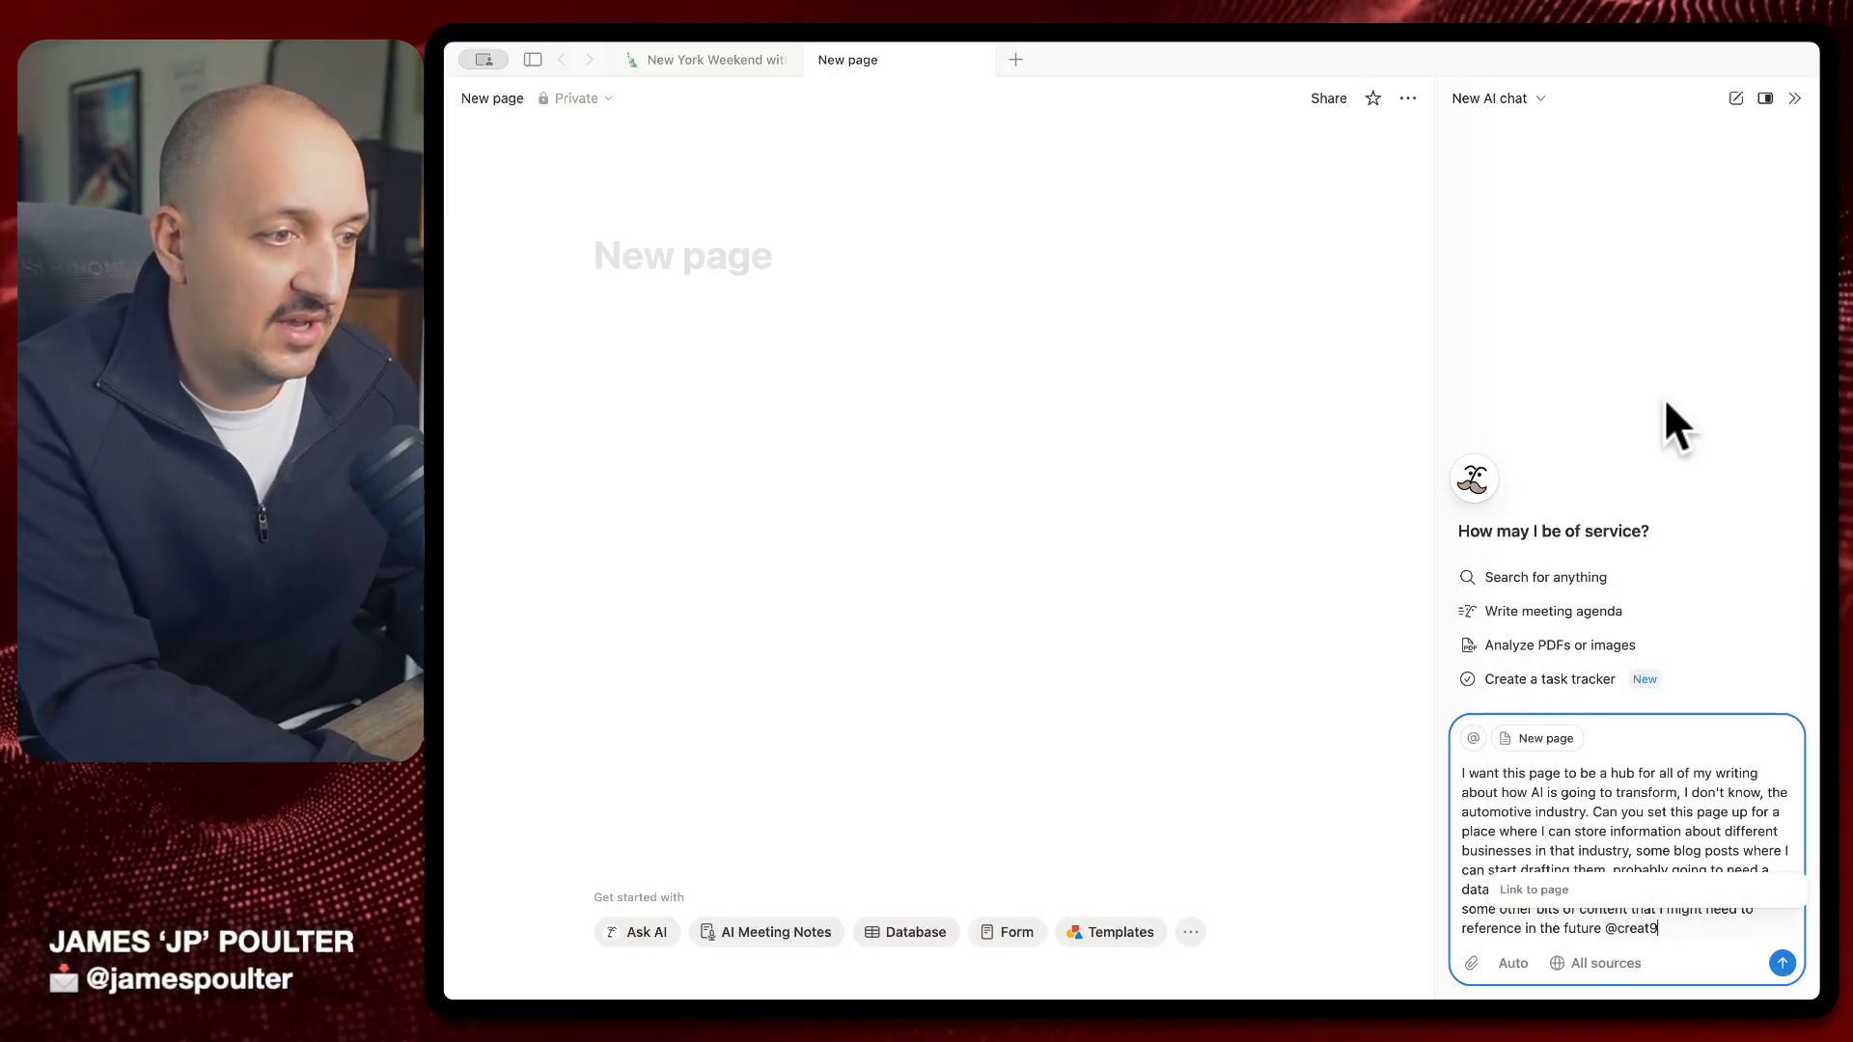
key(BackSpace)
key(BackSpace)
text(ive)
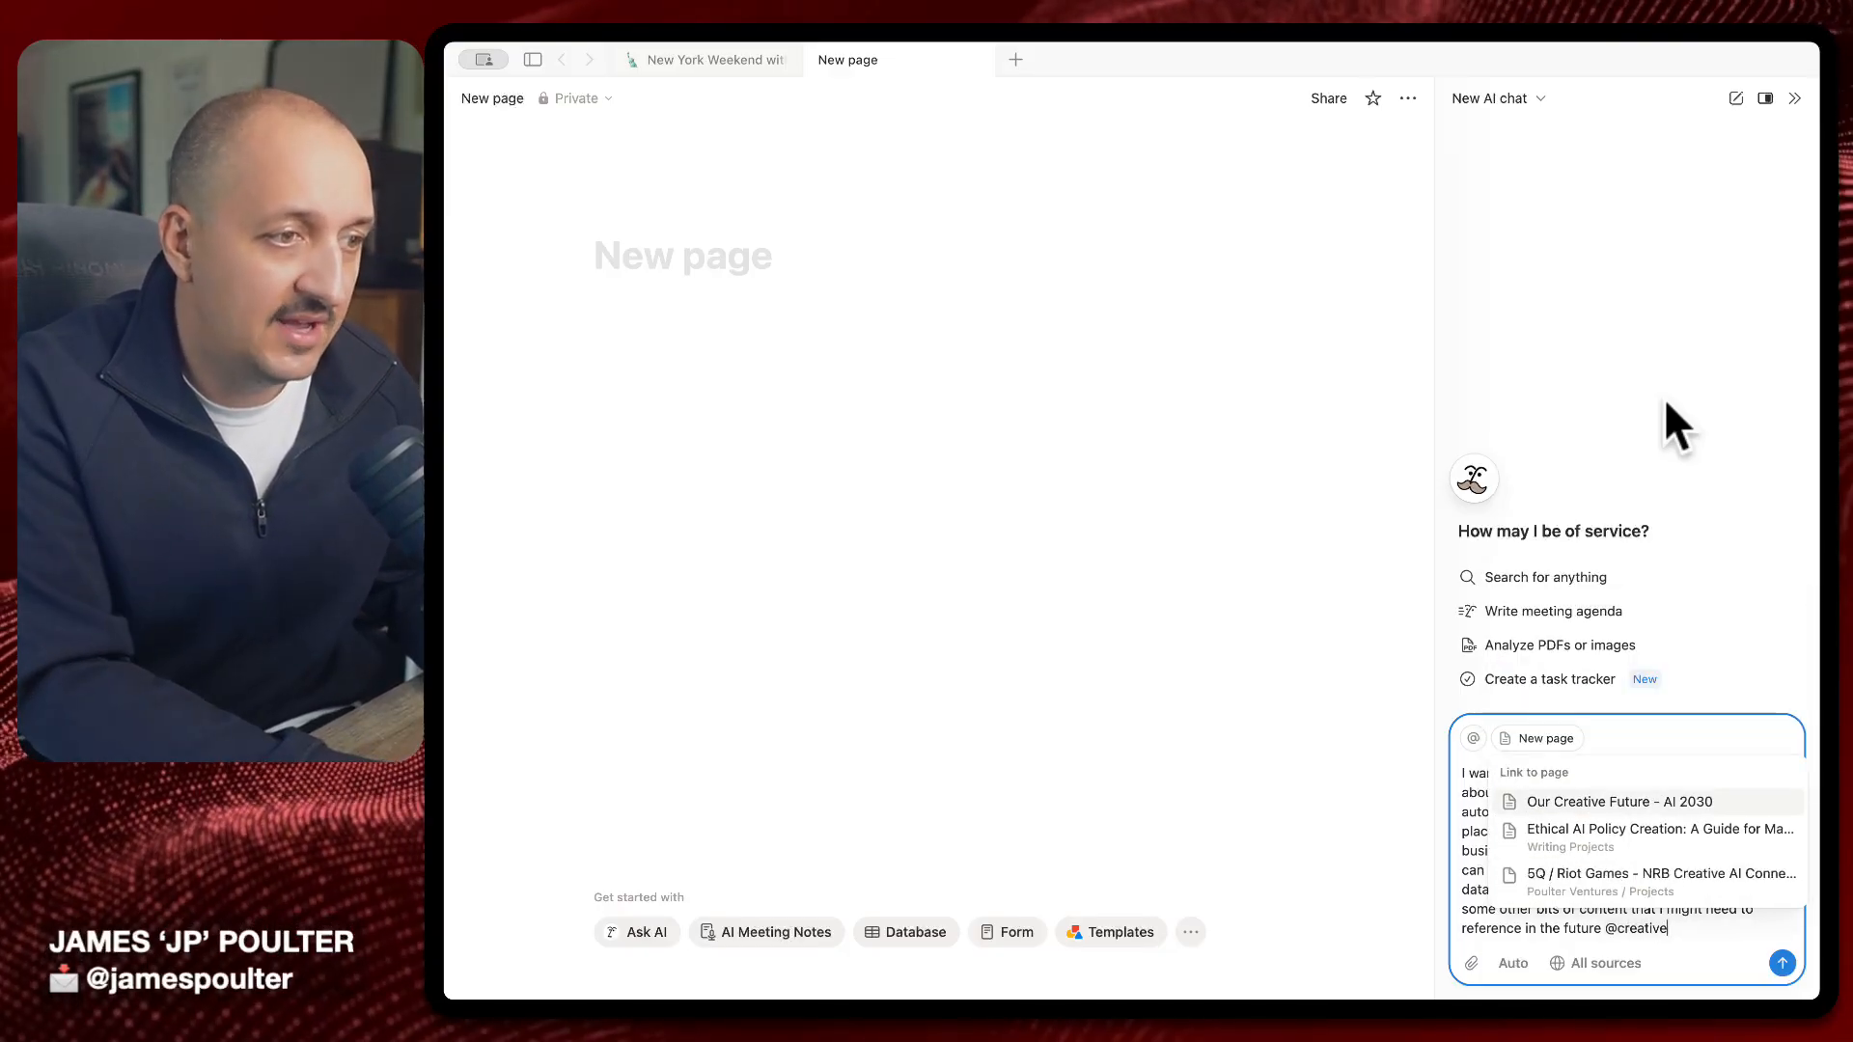
key(Return)
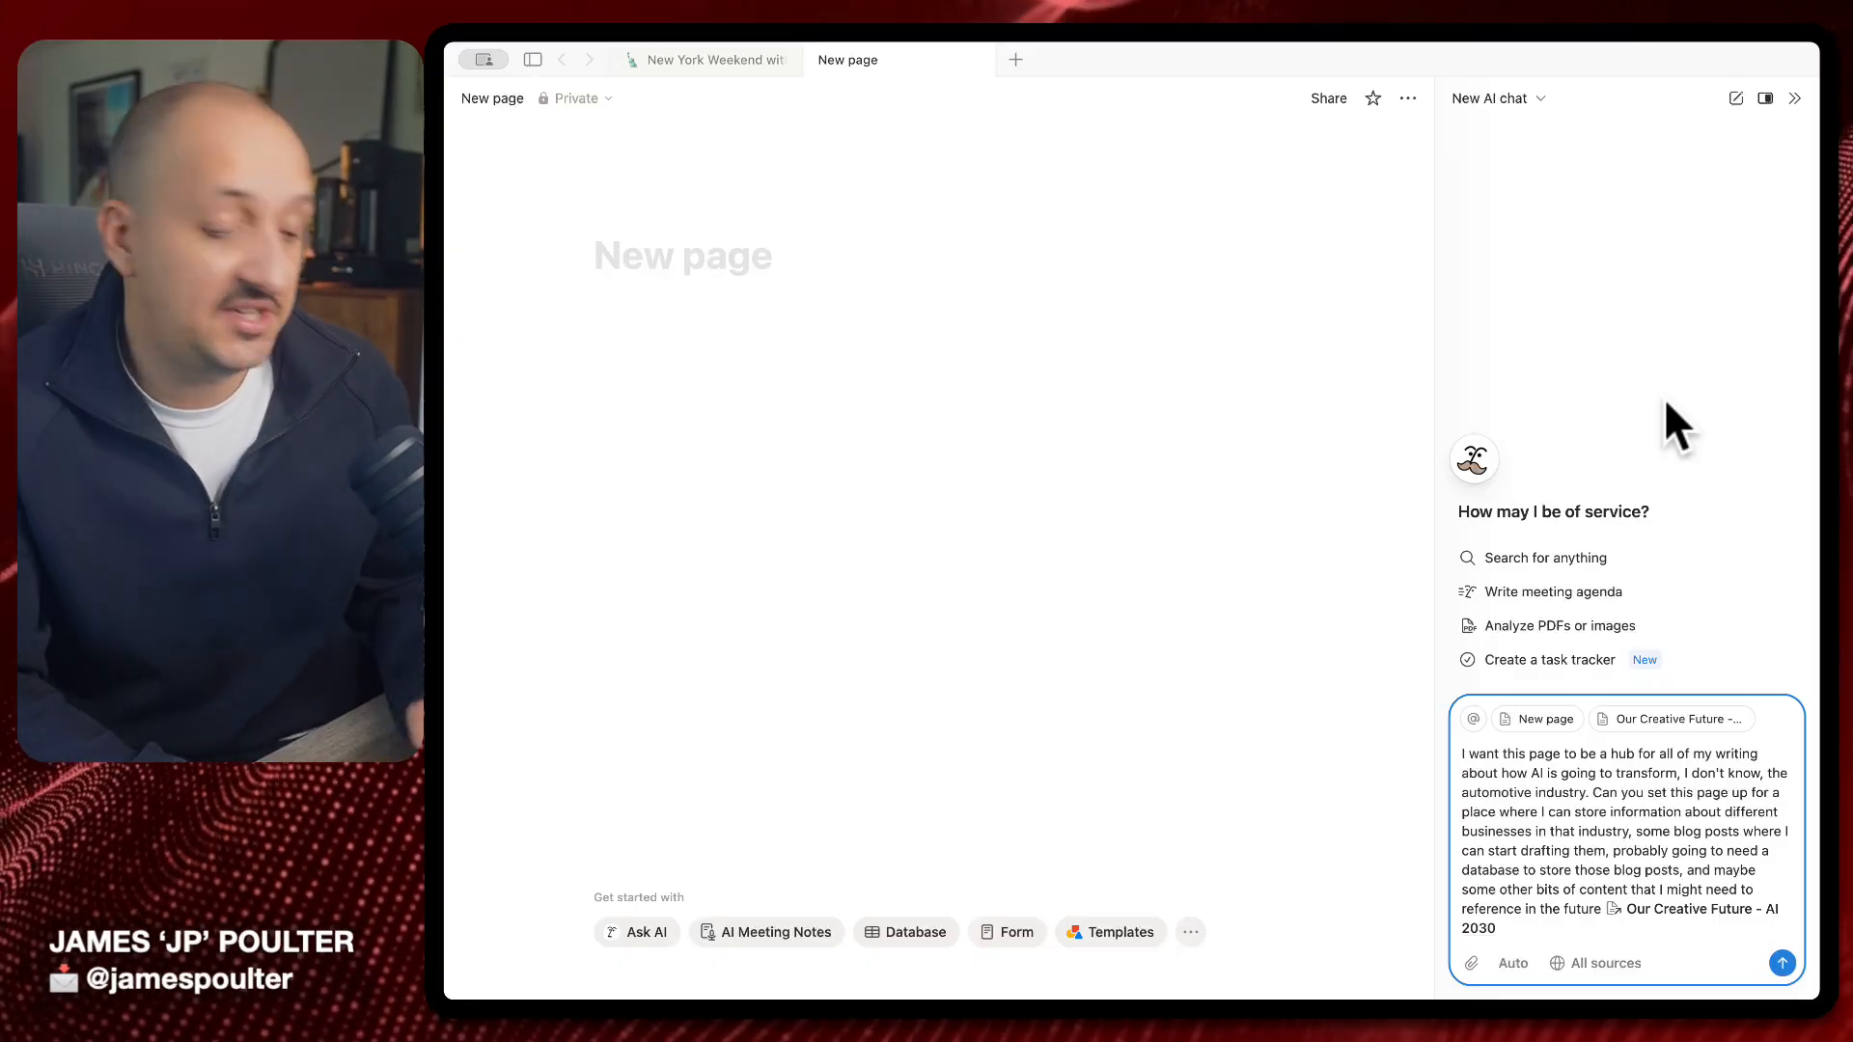
key(shift+Return)
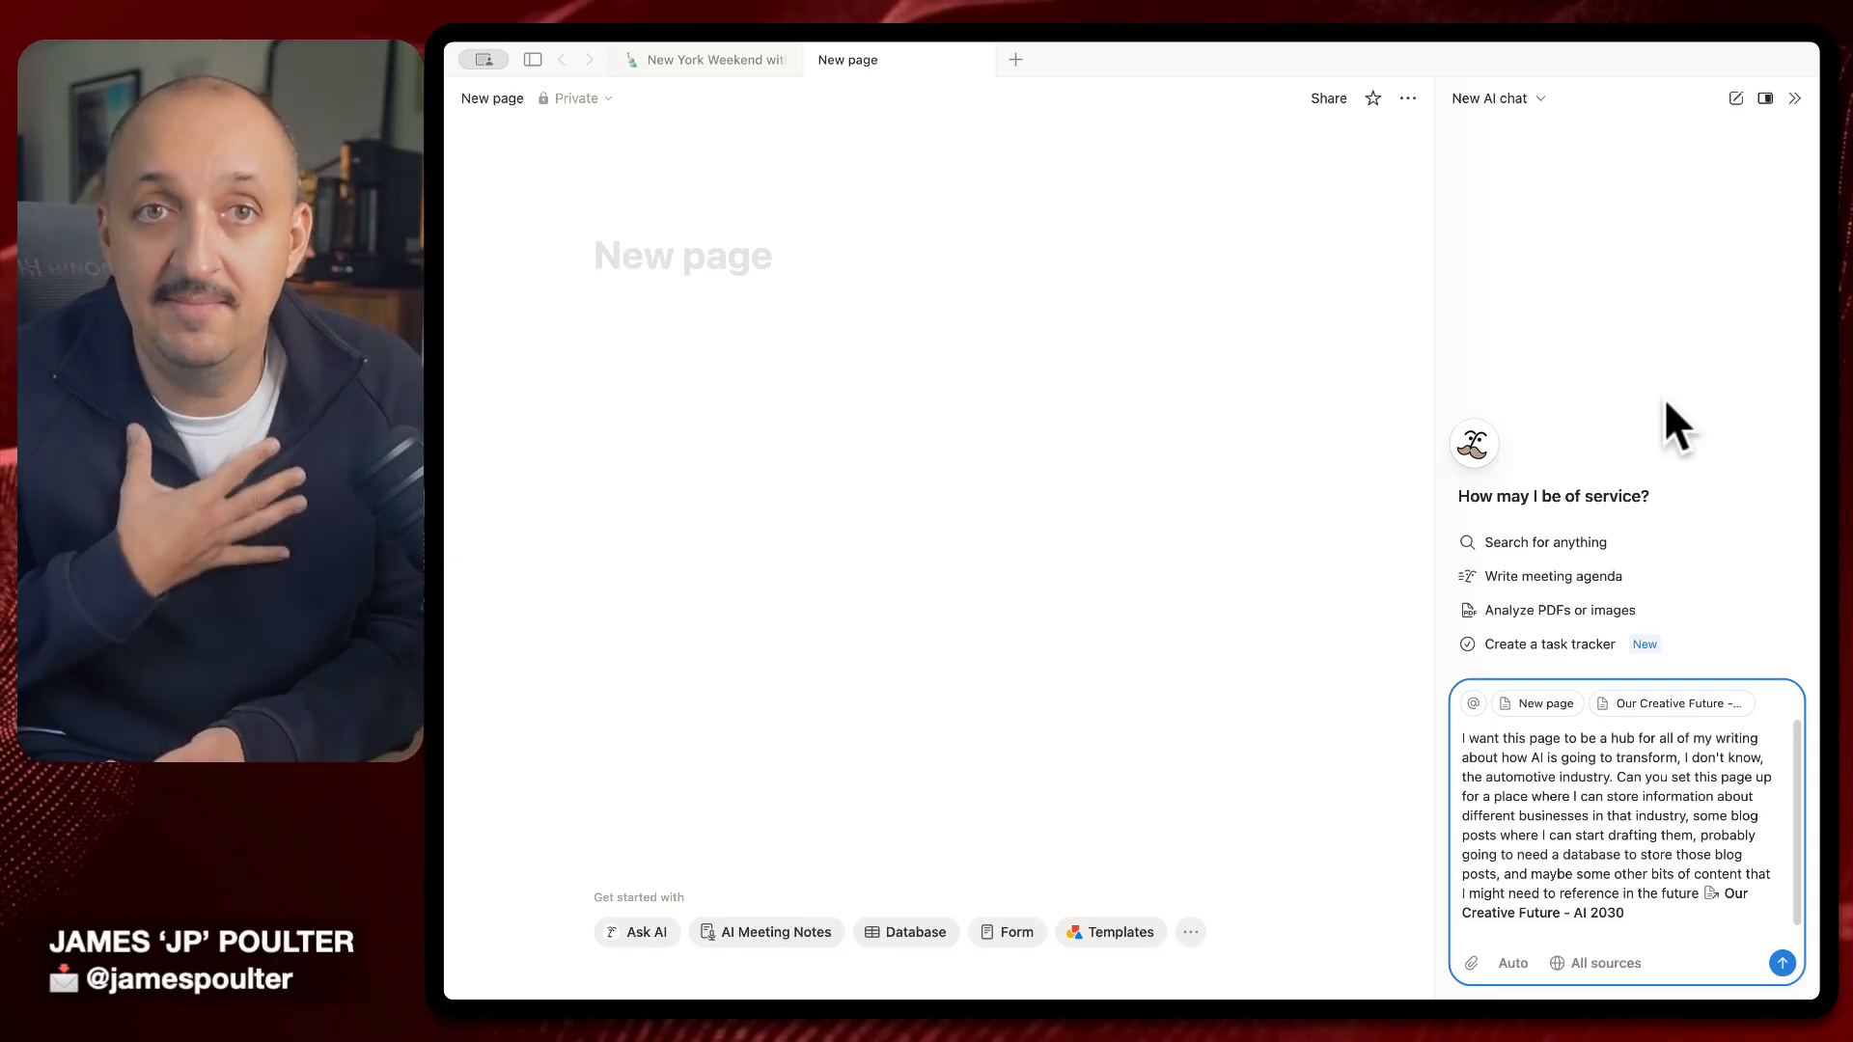
key(super+v)
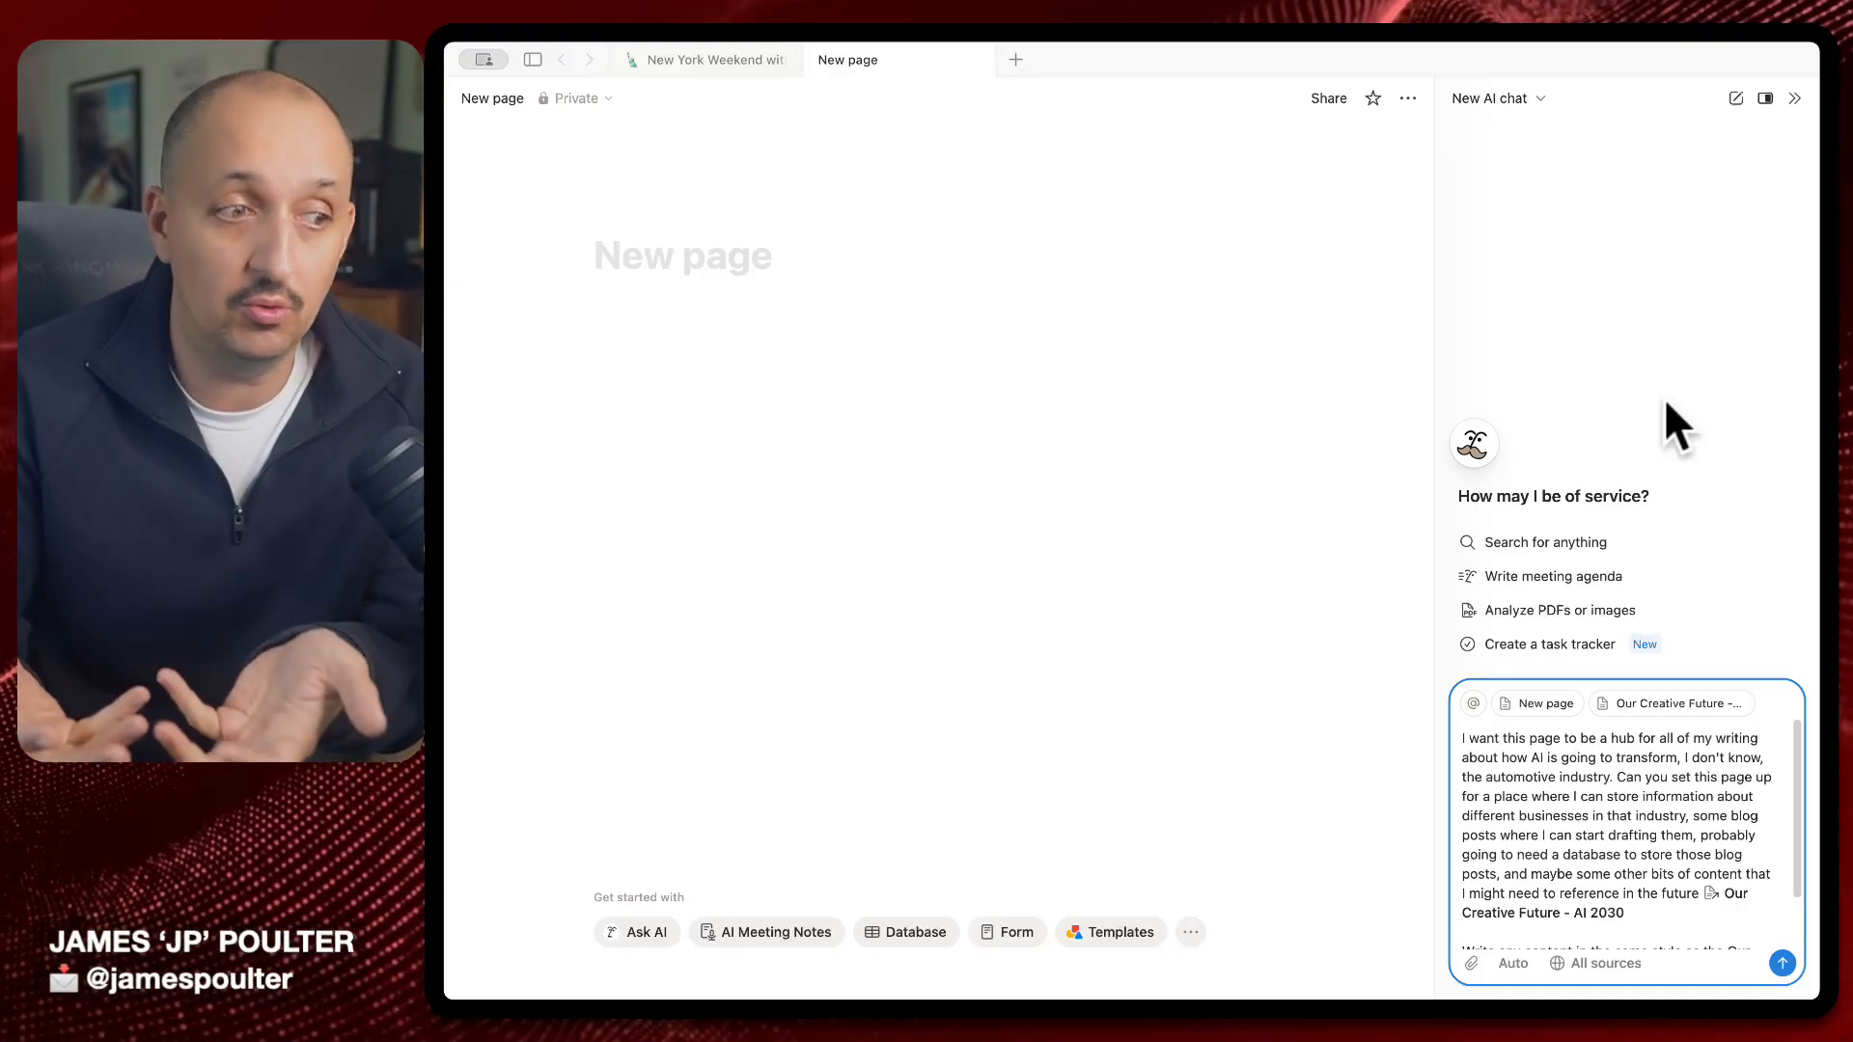
scroll(1644, 836, down, 2)
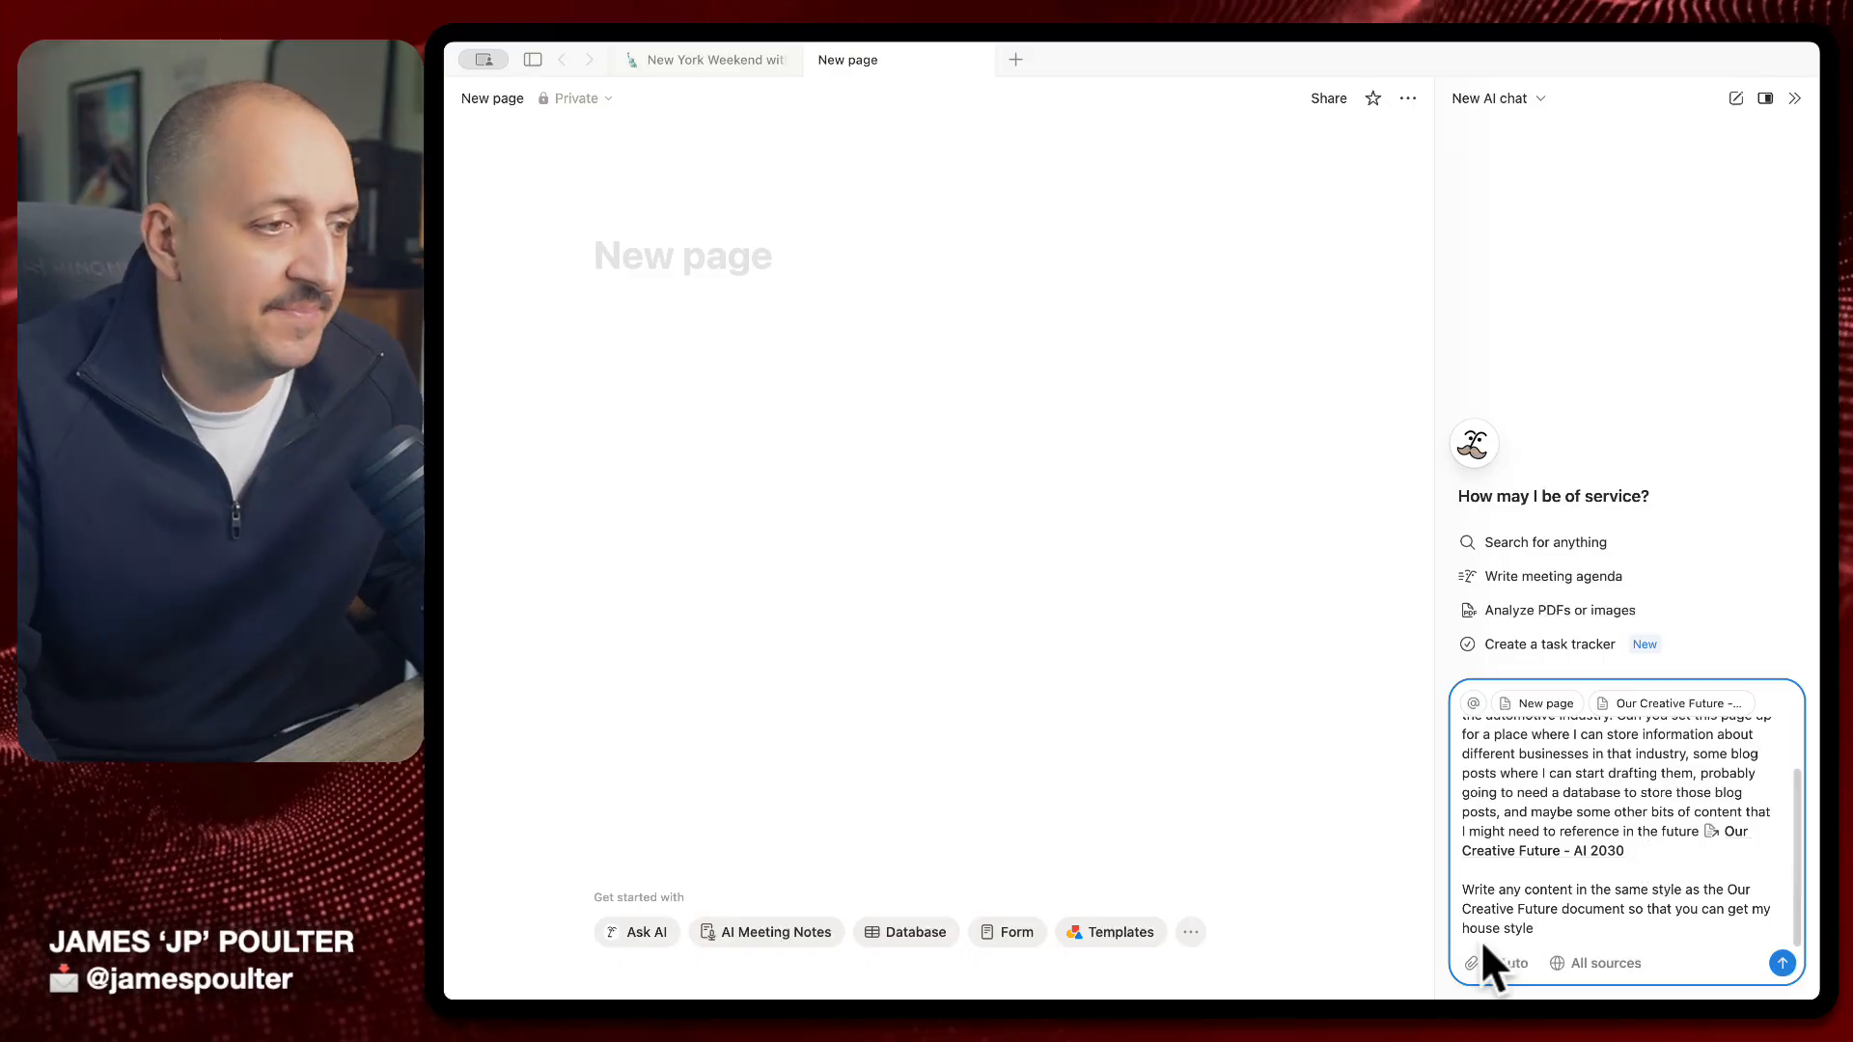
Send the writing-hub request and expand the AI's reasoning to read it
key(Return)
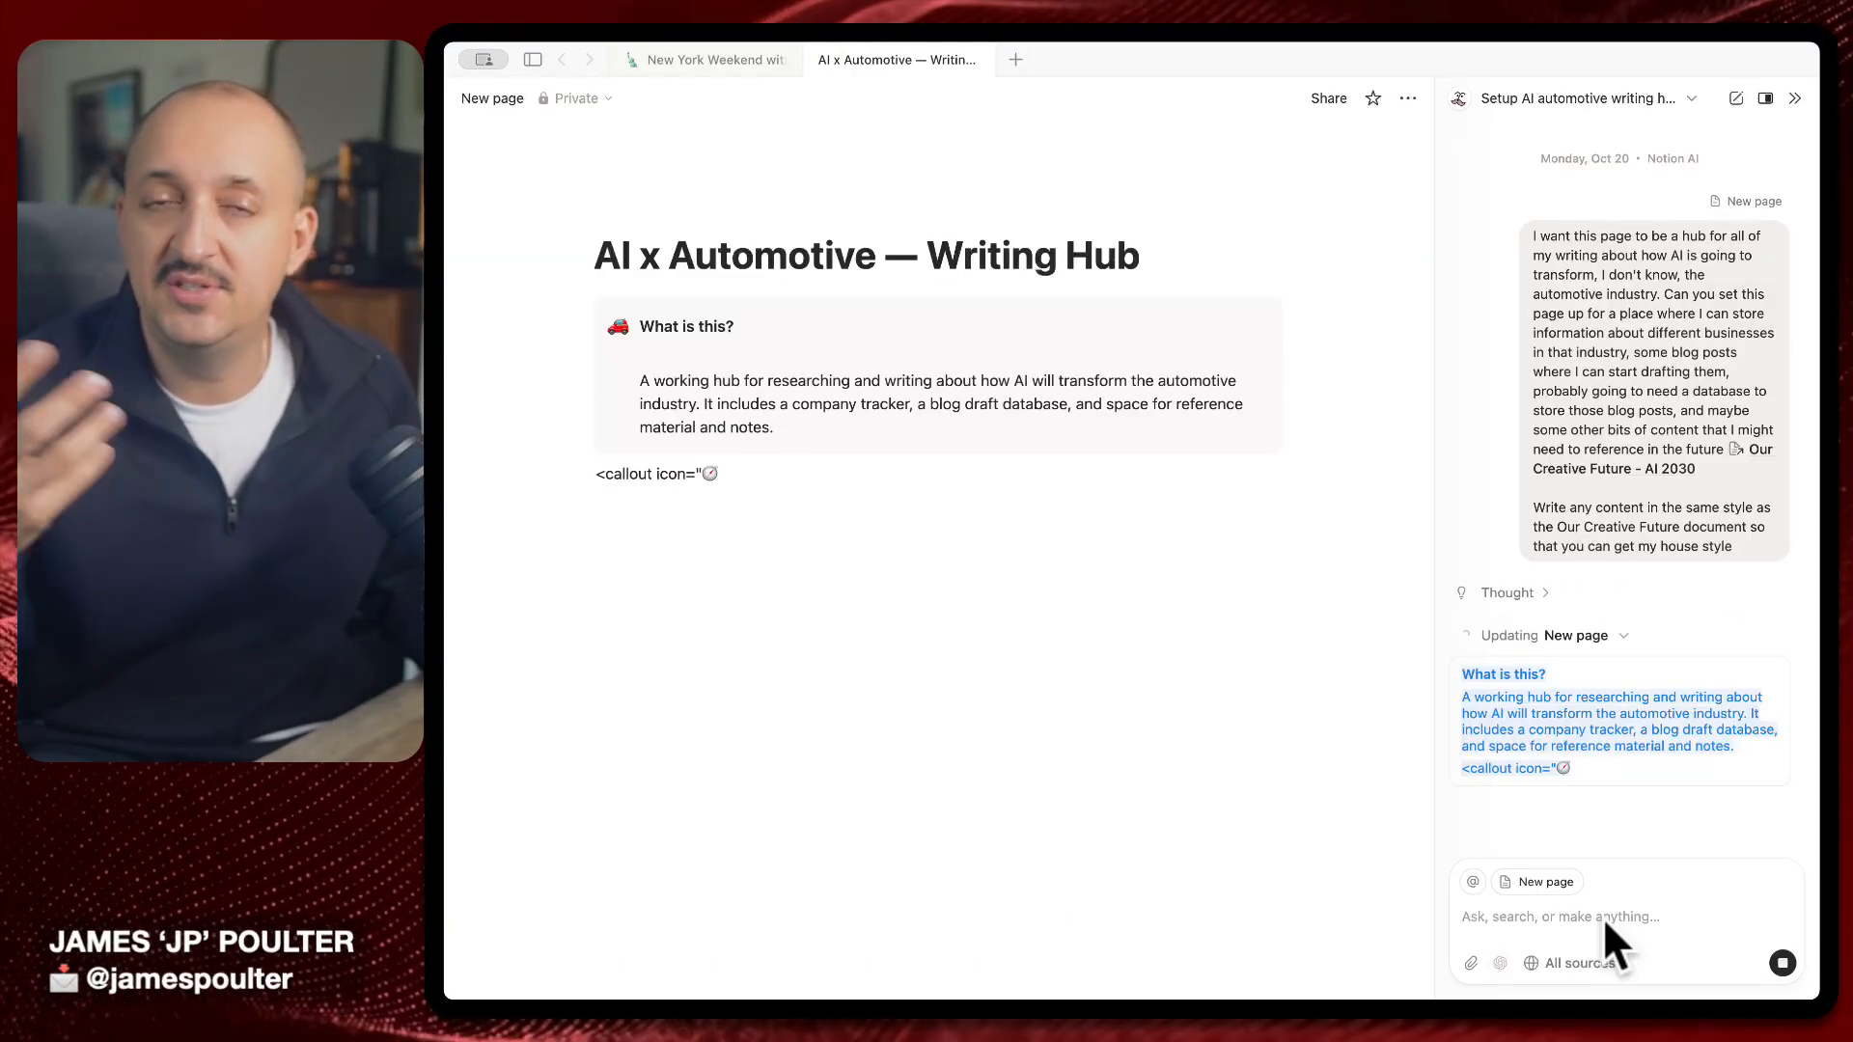
click(1535, 537)
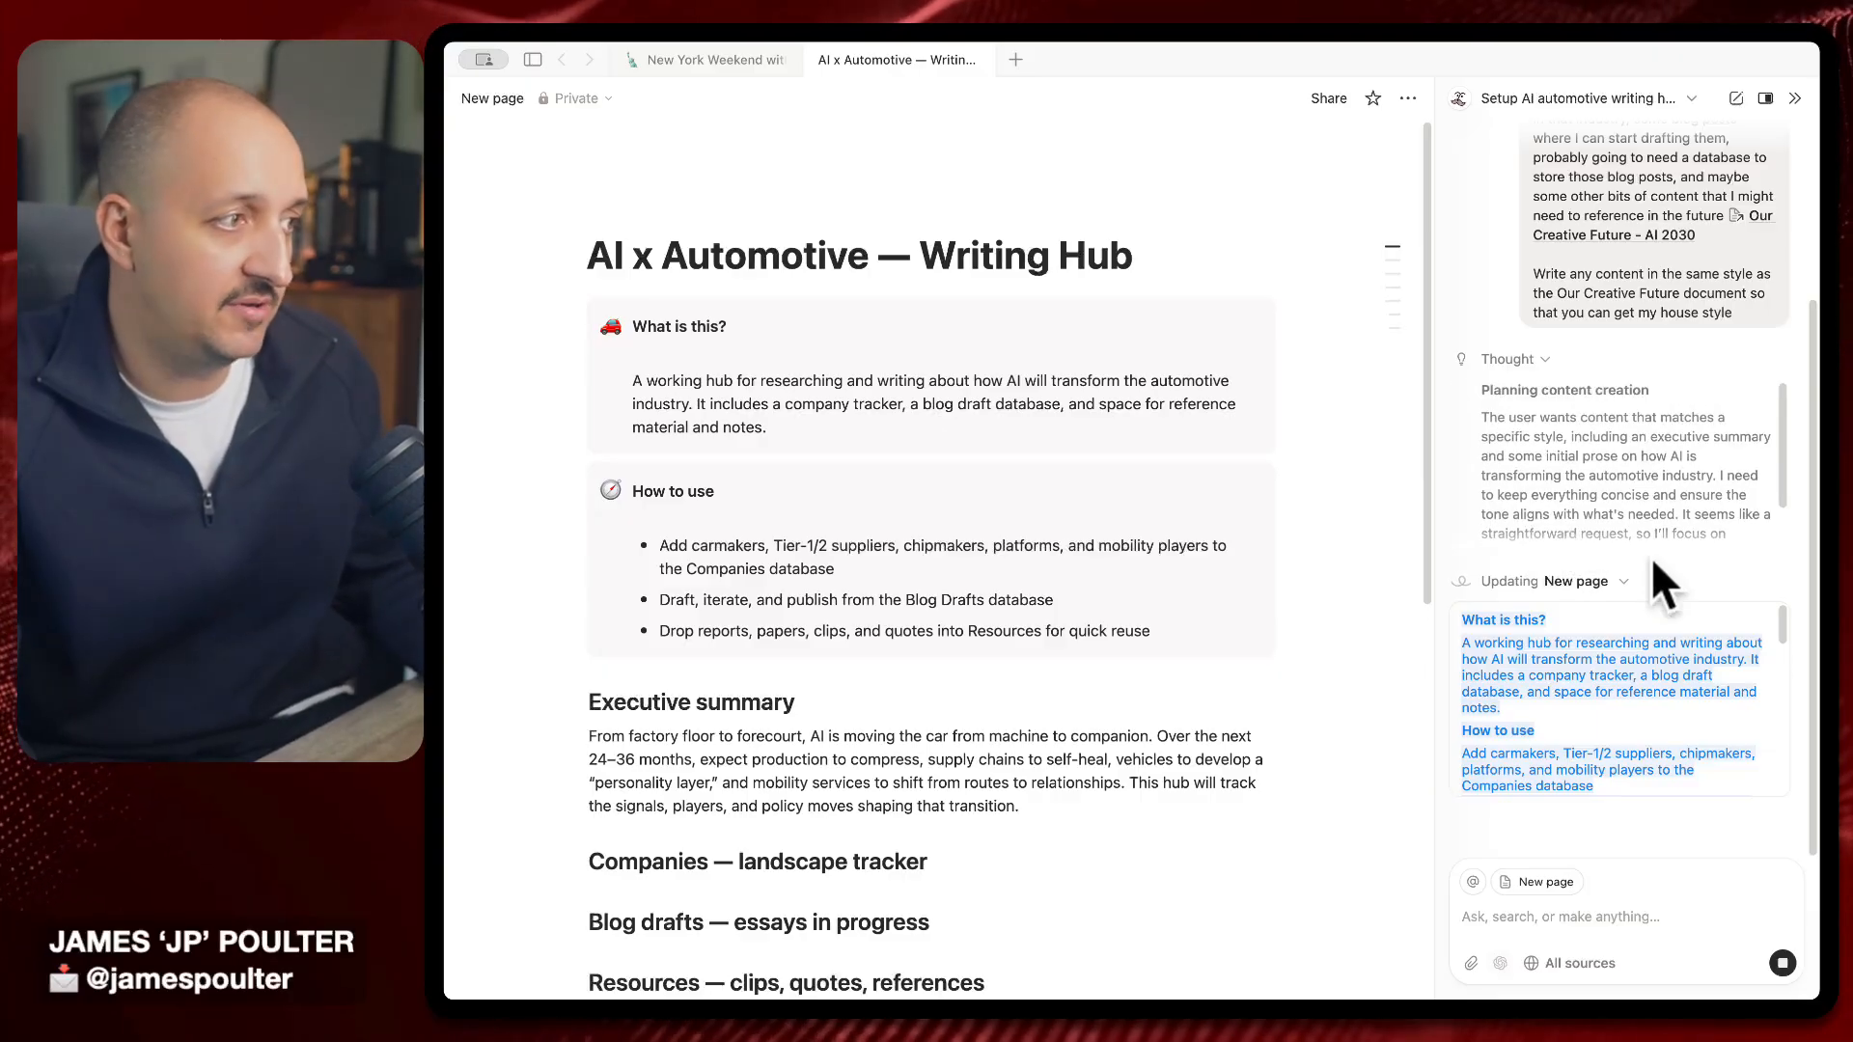
drag(1498, 417, 1662, 453)
Review the generated hub's blog drafts, resources, house-style essays, templates and backlog sections
scroll(1660, 452, down, 1)
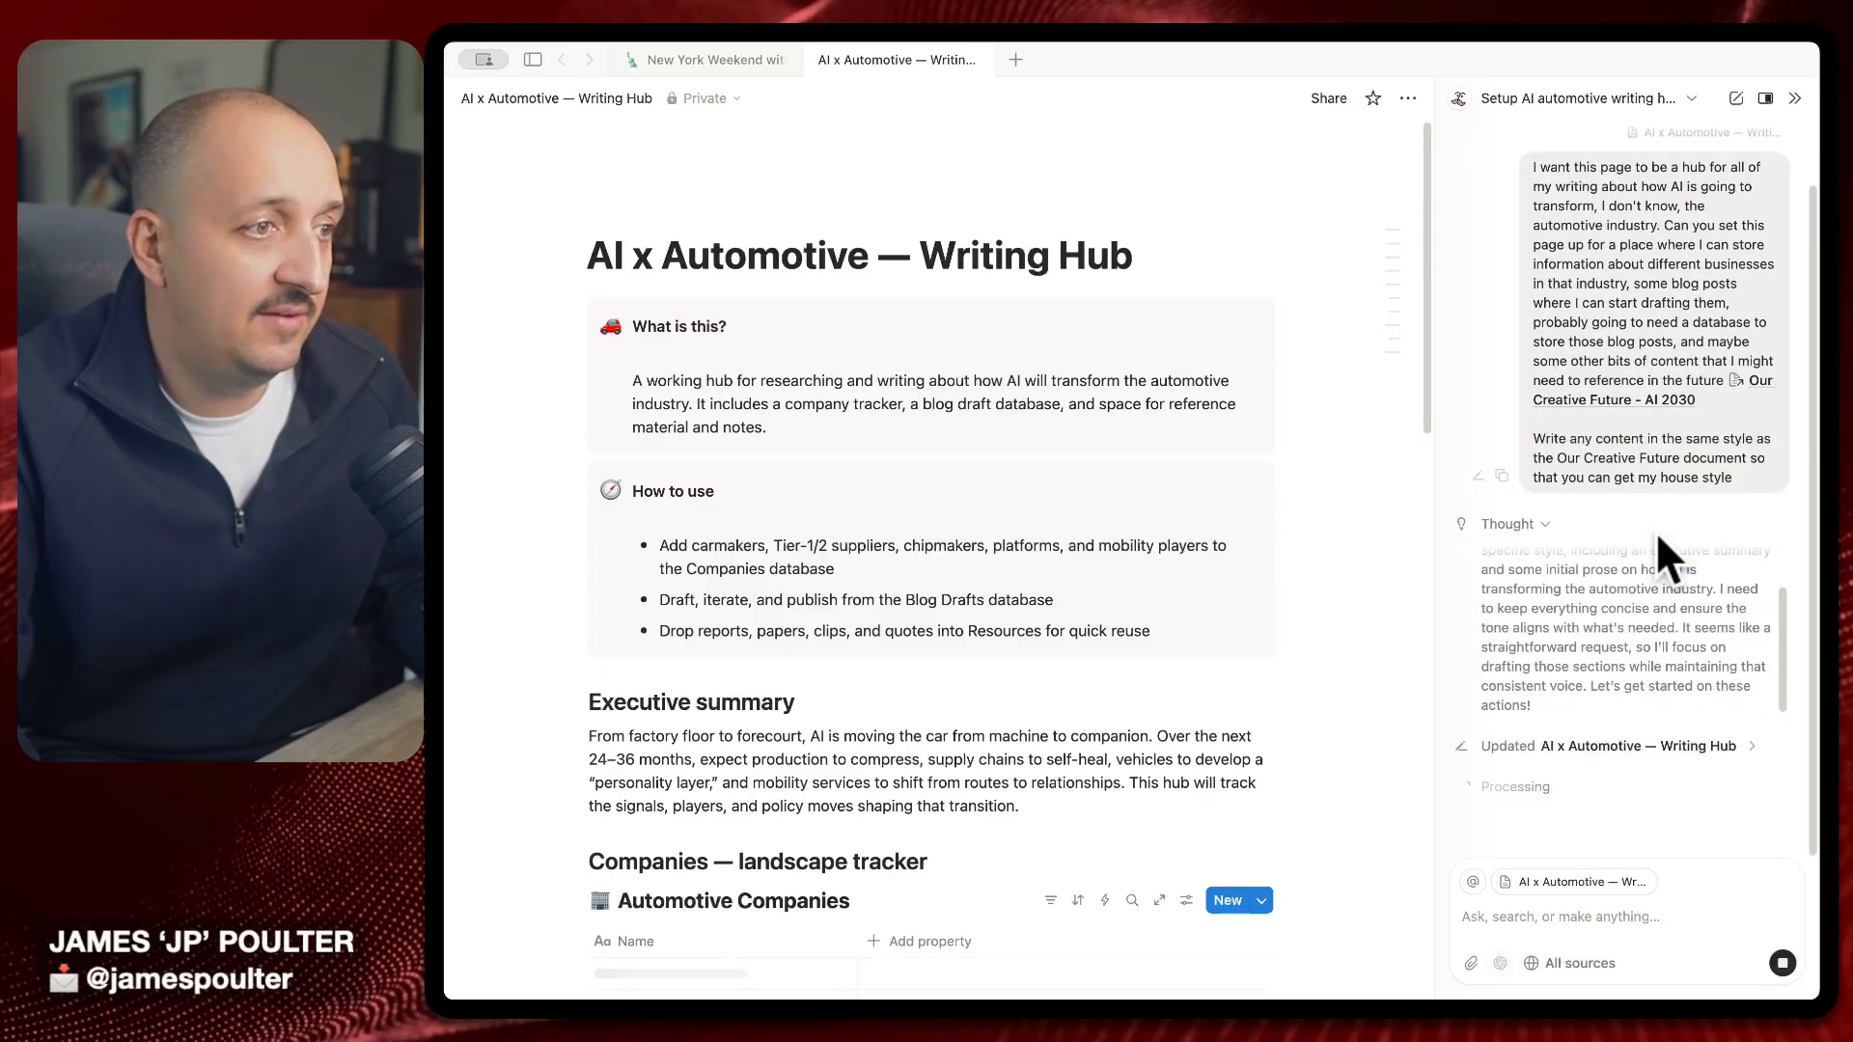
scroll(965, 618, down, 1)
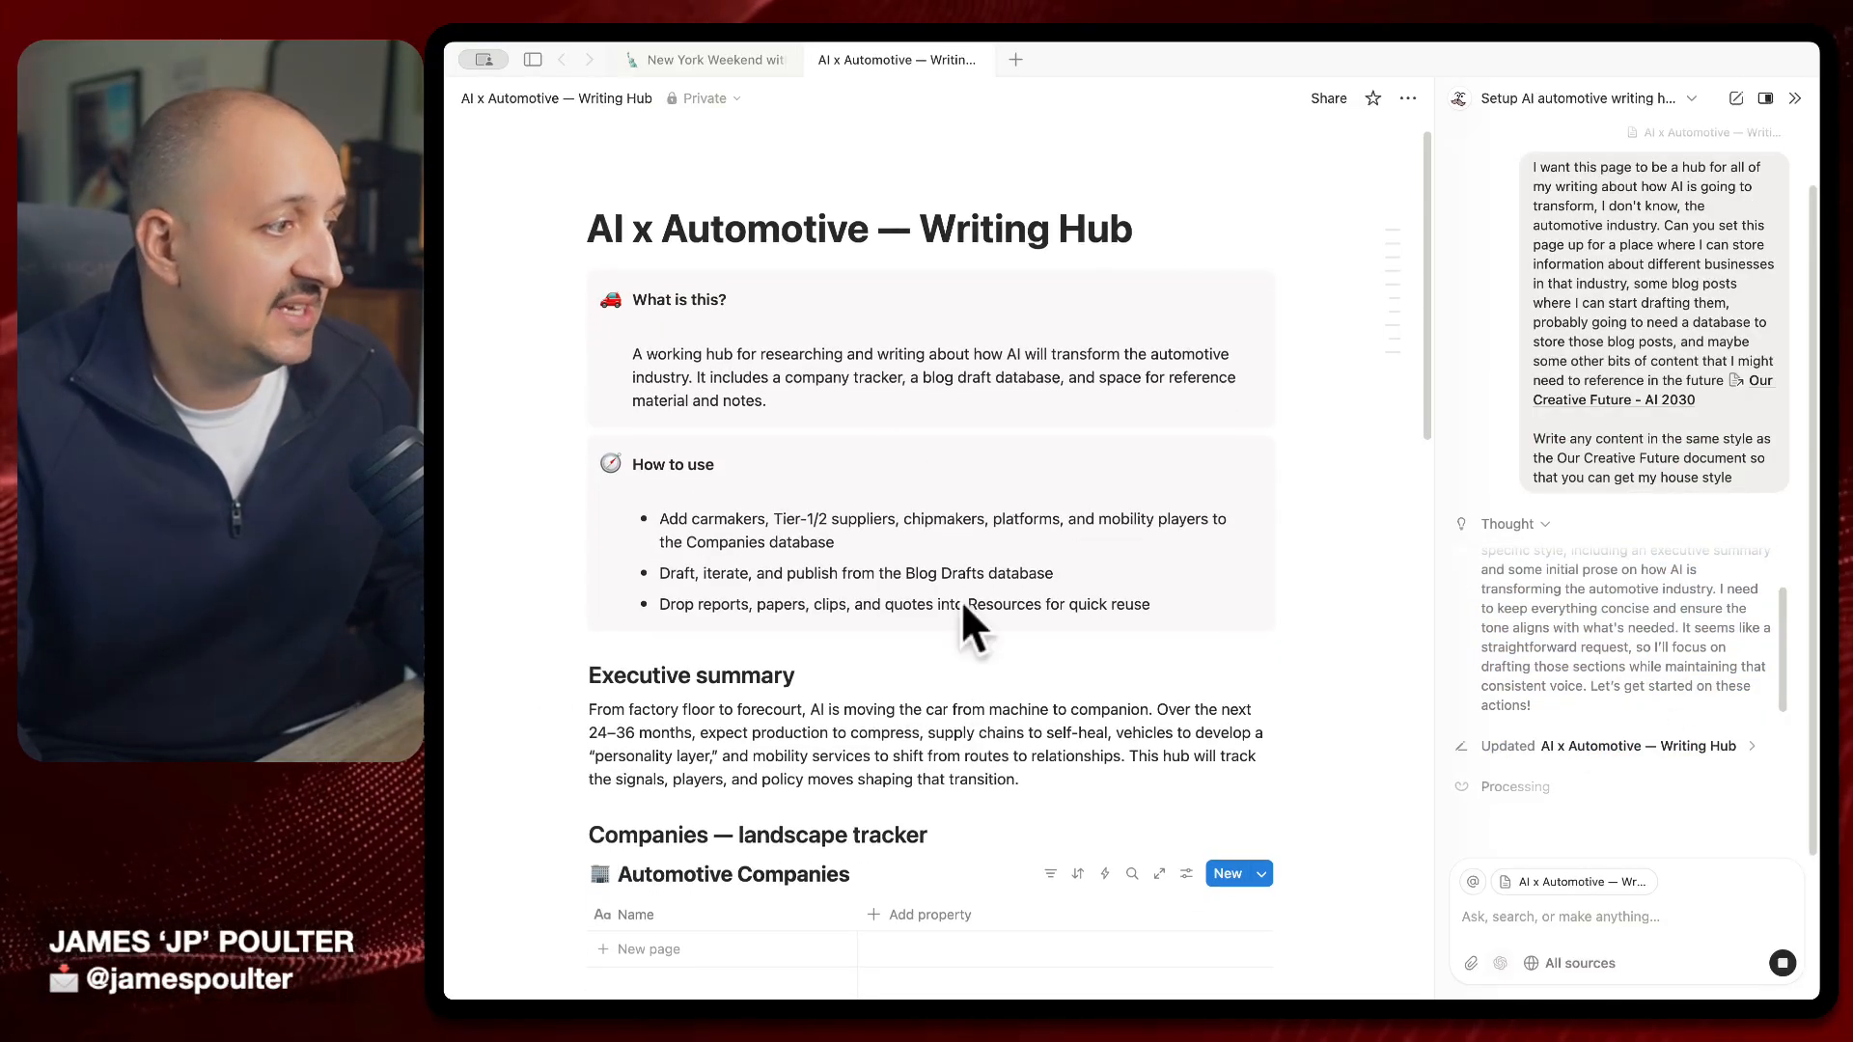
scroll(965, 680, down, 5)
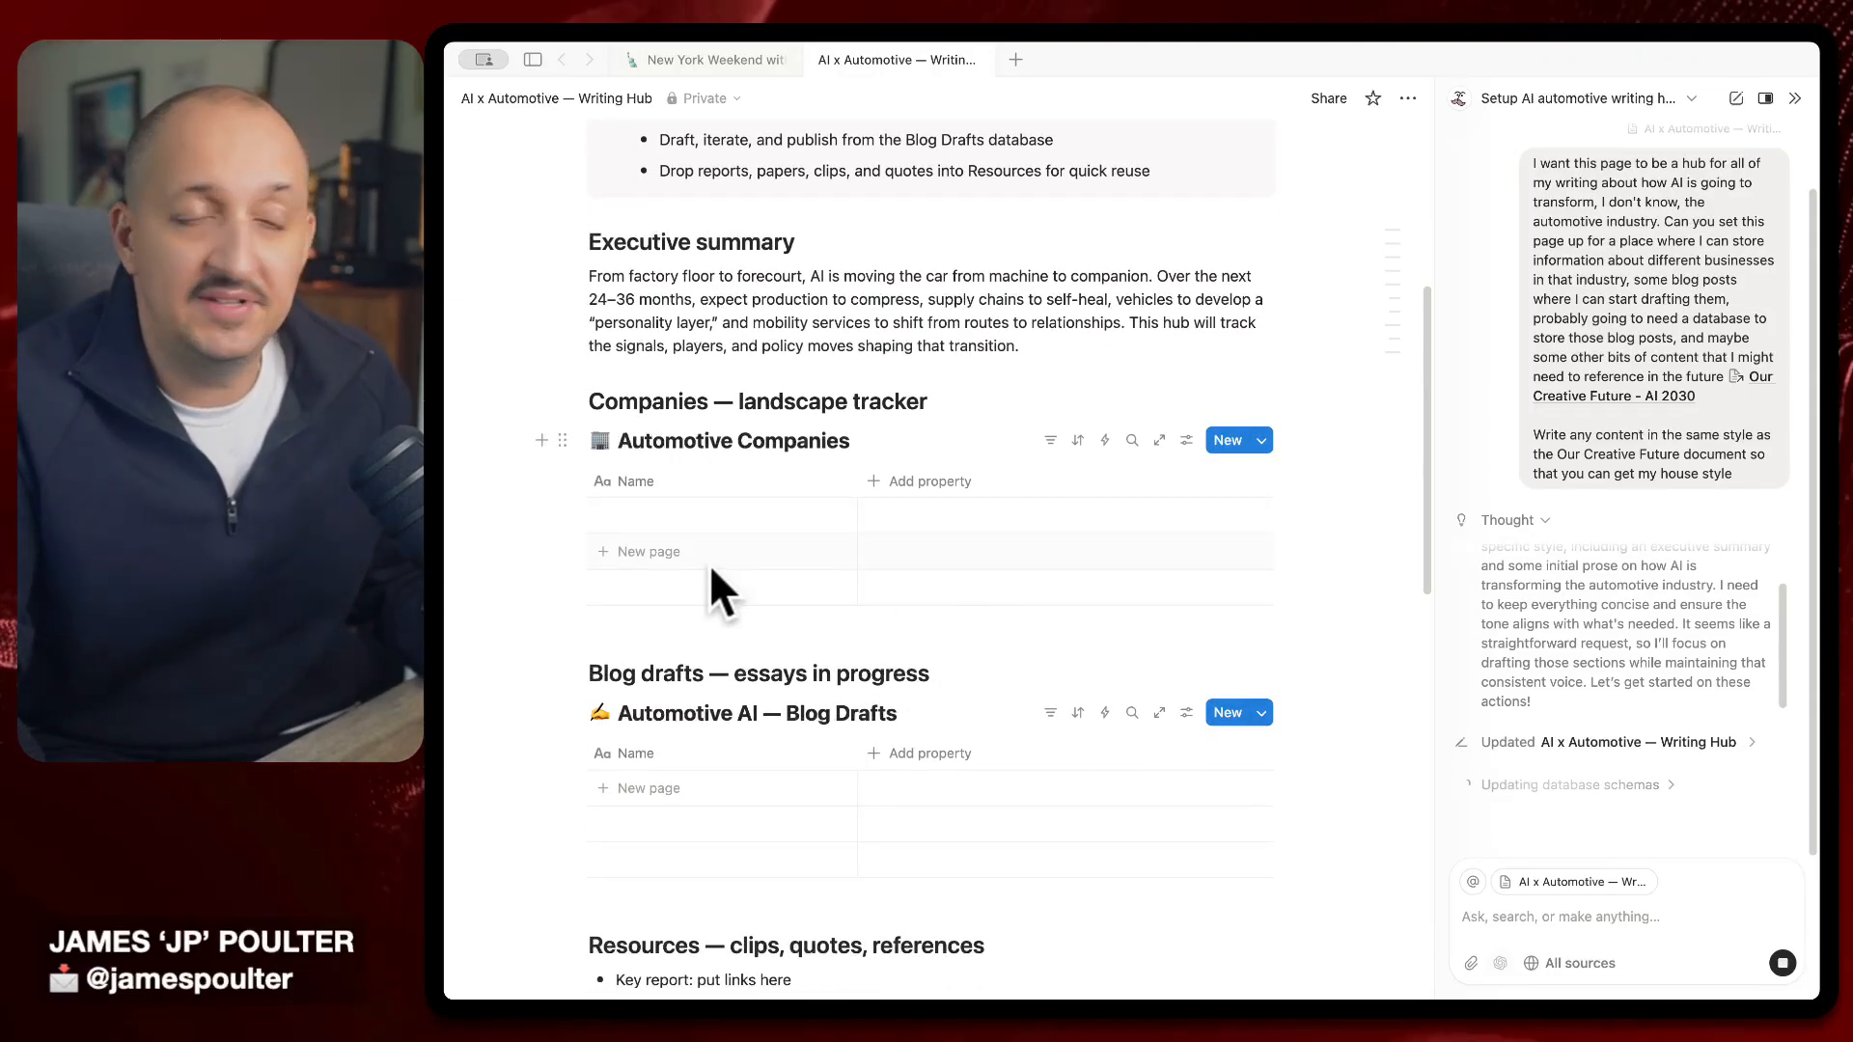
scroll(780, 646, down, 2)
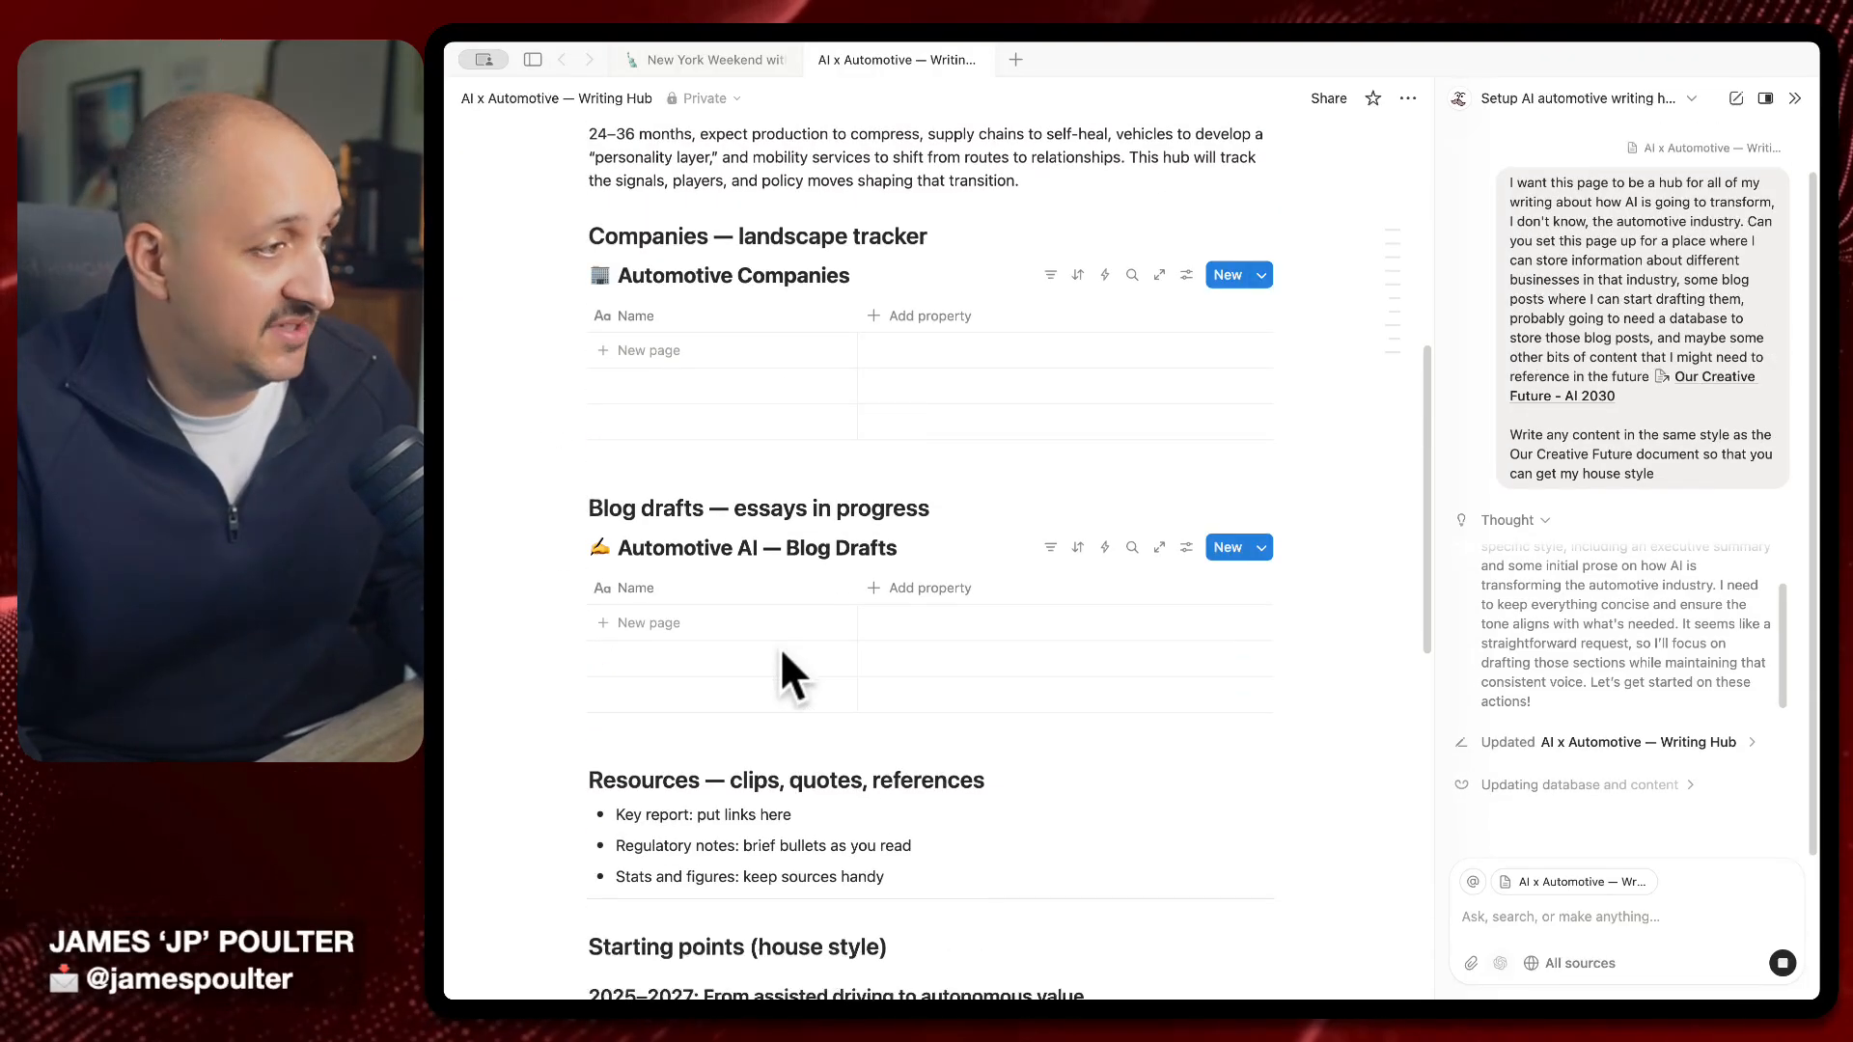
scroll(757, 620, down, 4)
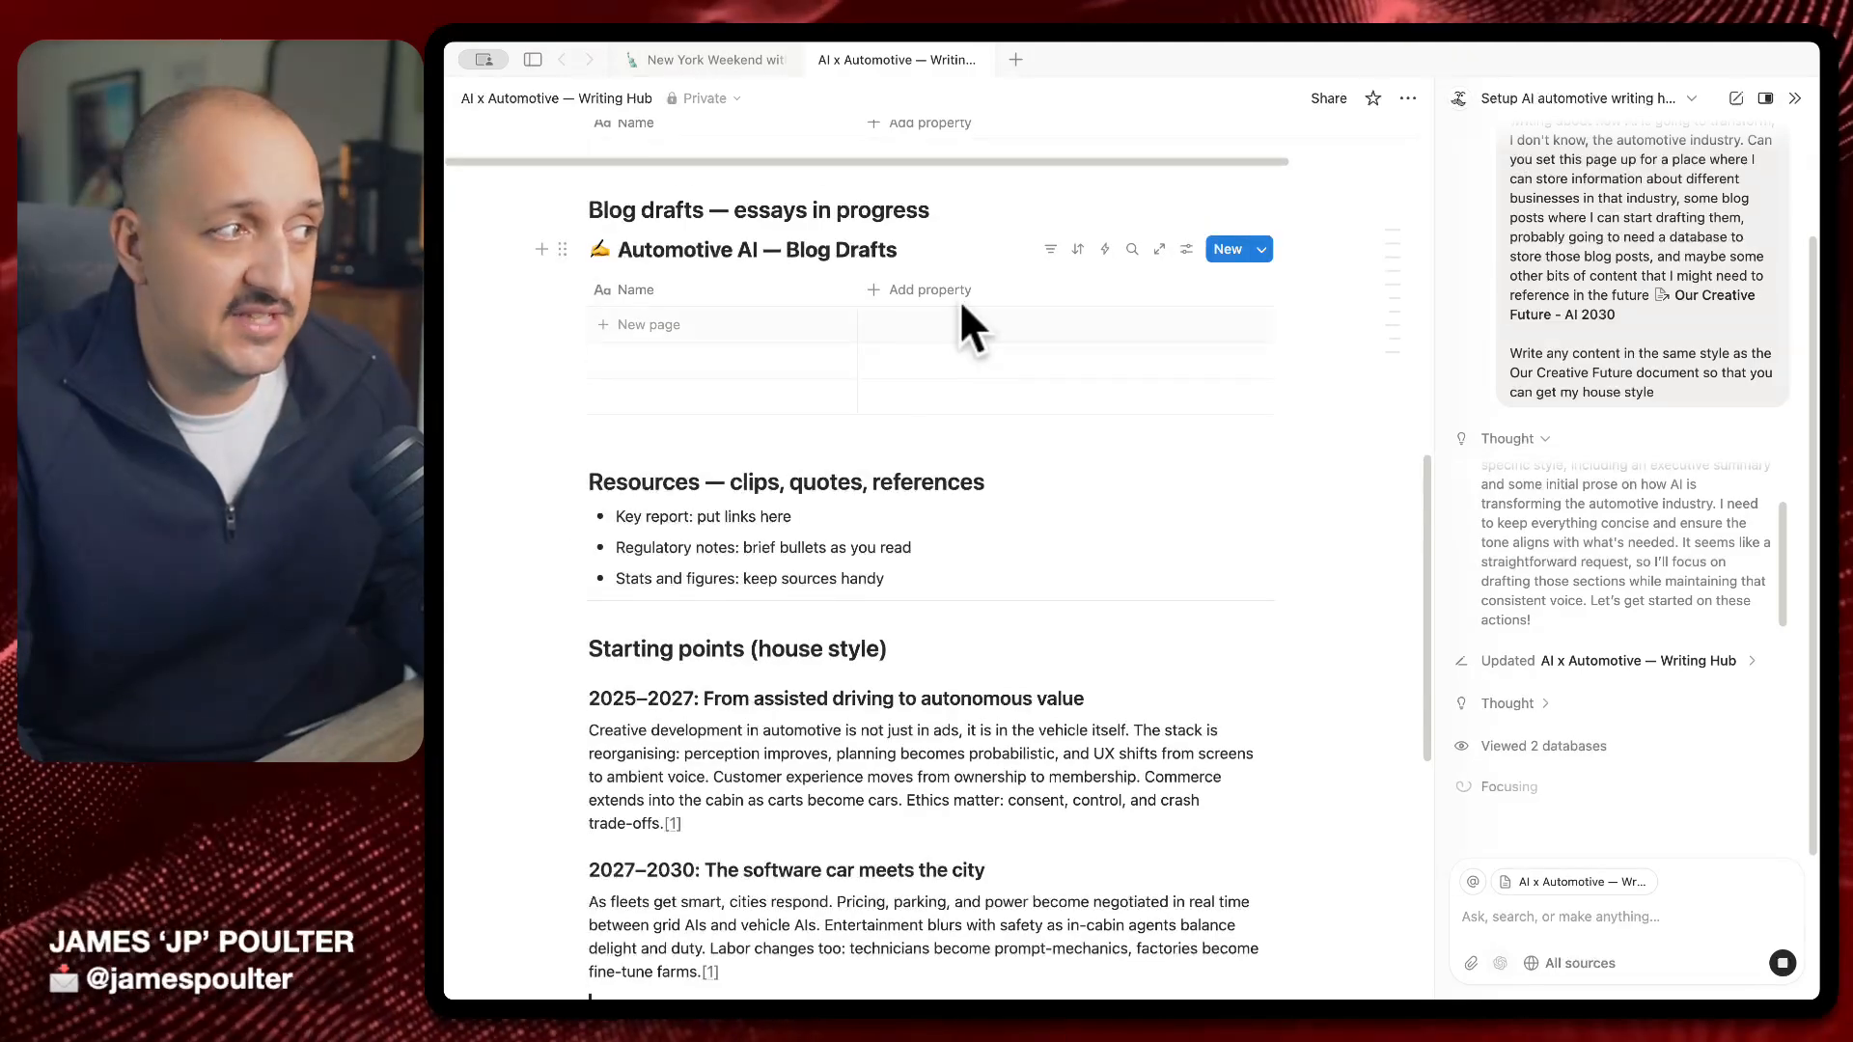
scroll(1042, 618, down, 2)
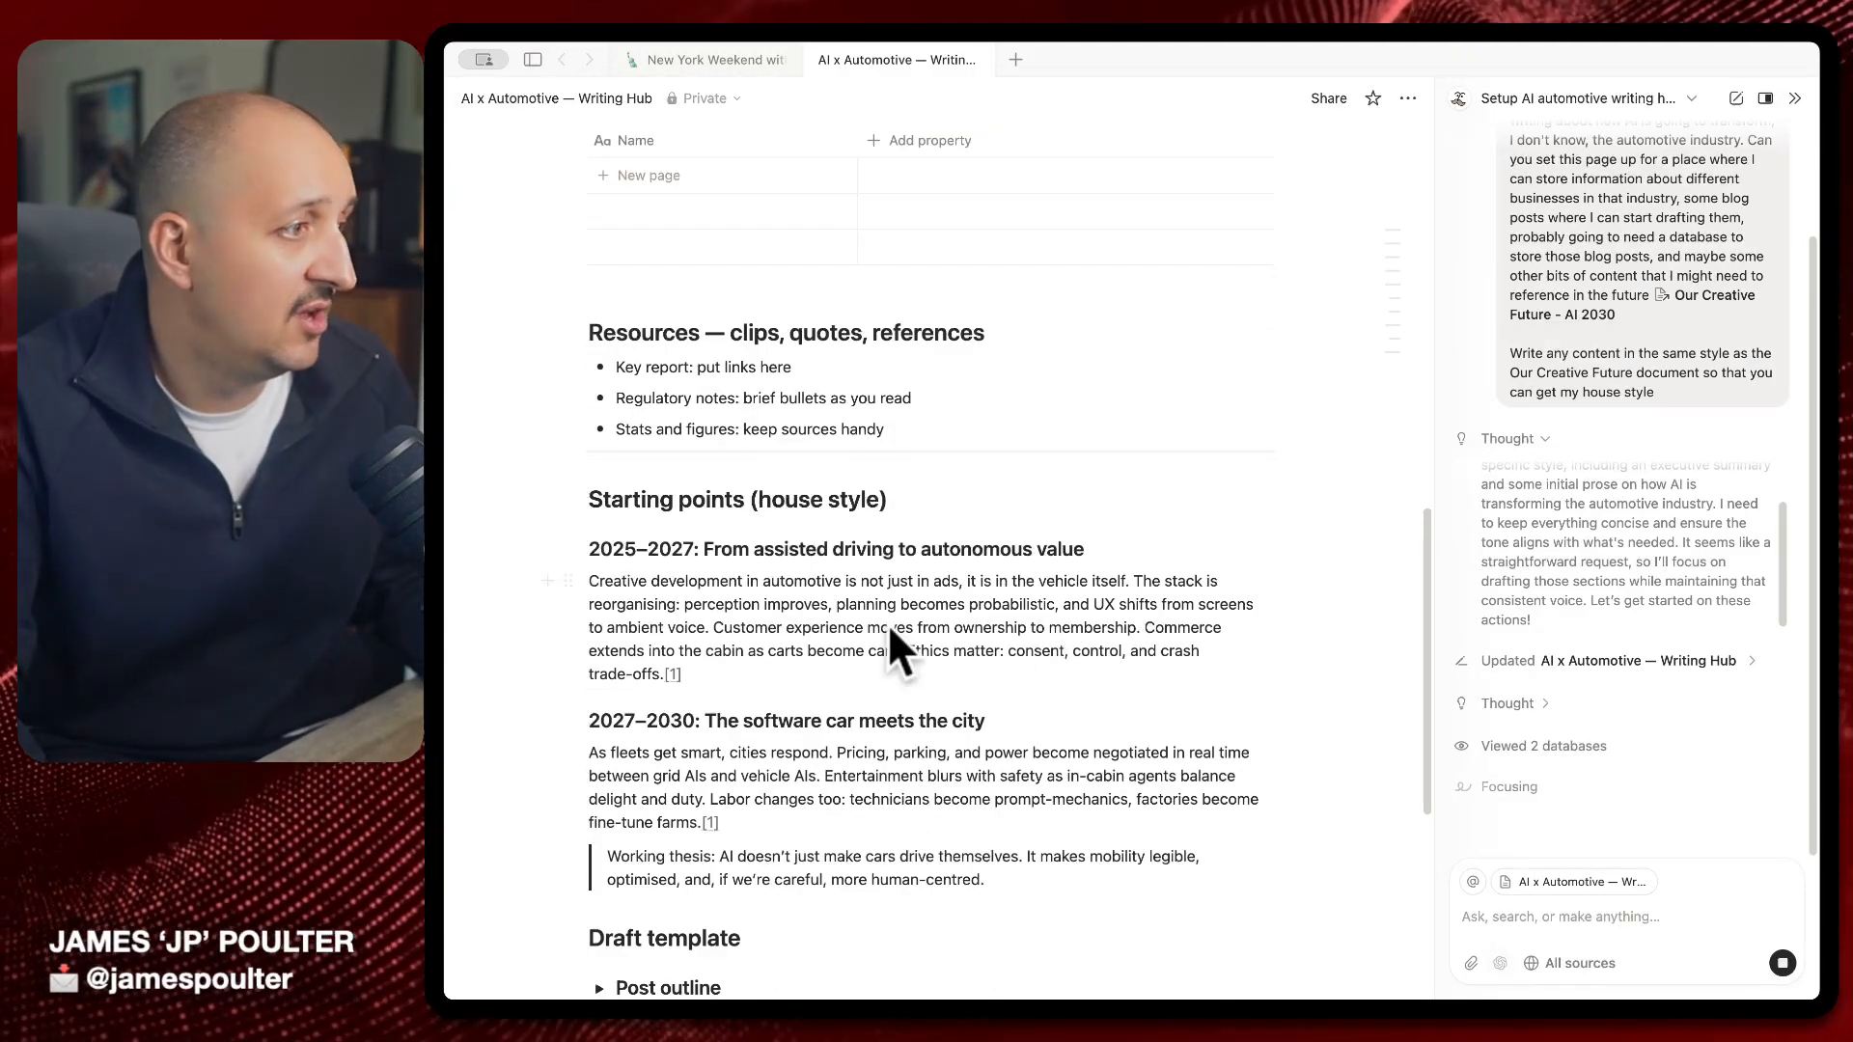
scroll(888, 624, down, 5)
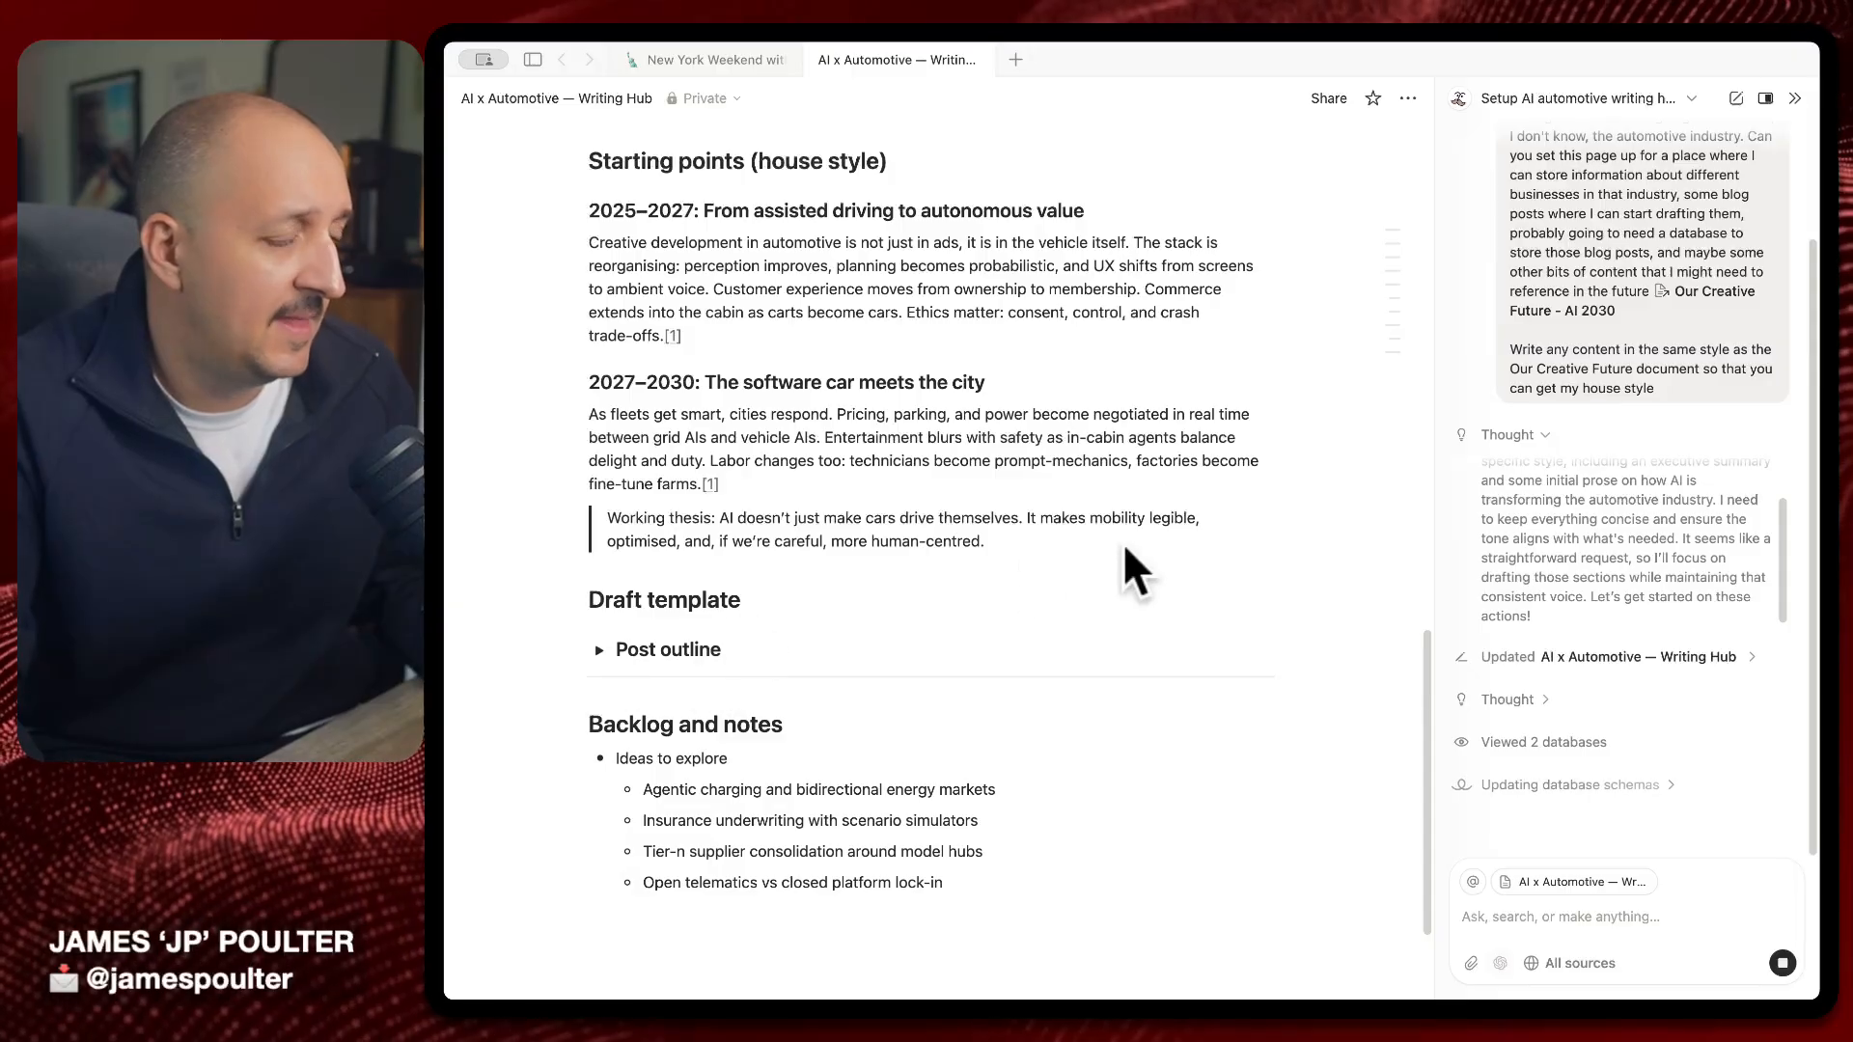
scroll(1061, 550, down, 2)
Expand the Post outline toggle, review the Automotive Companies table, and focus the AI chat input
click(600, 485)
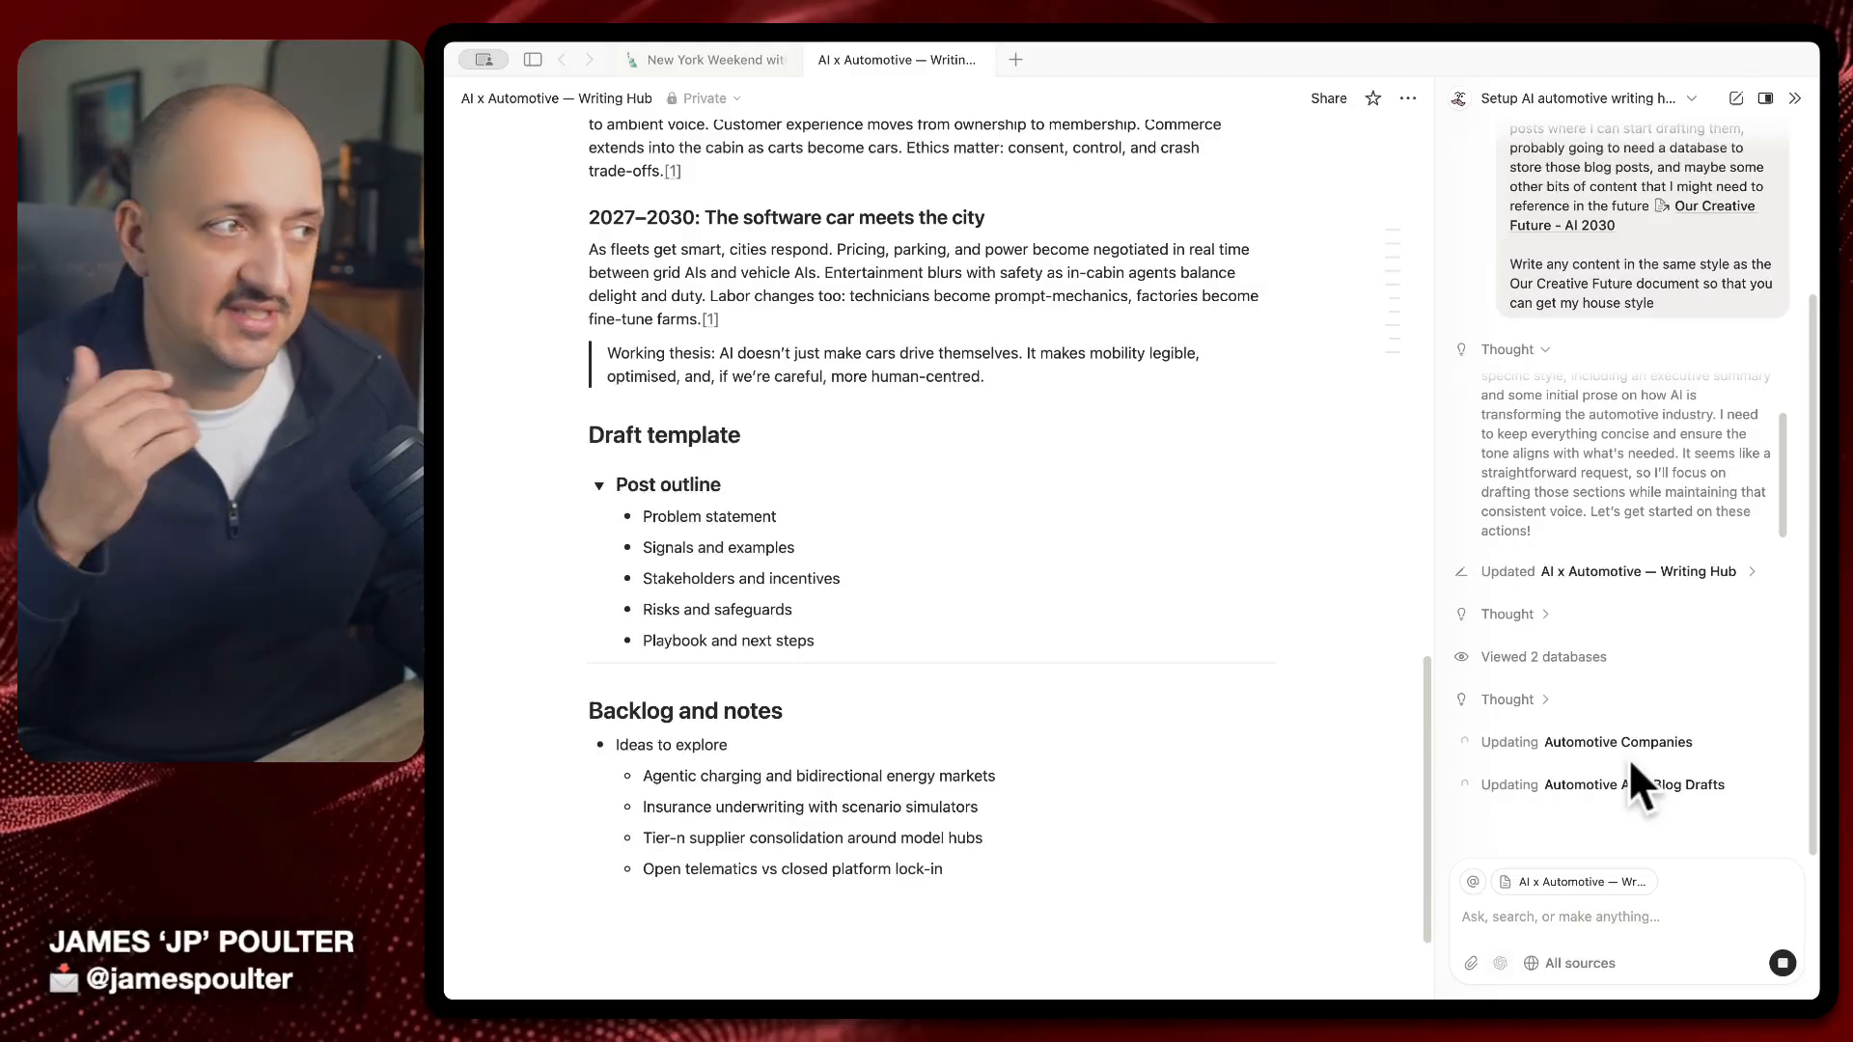
scroll(1233, 641, up, 15)
scroll(1220, 750, down, 8)
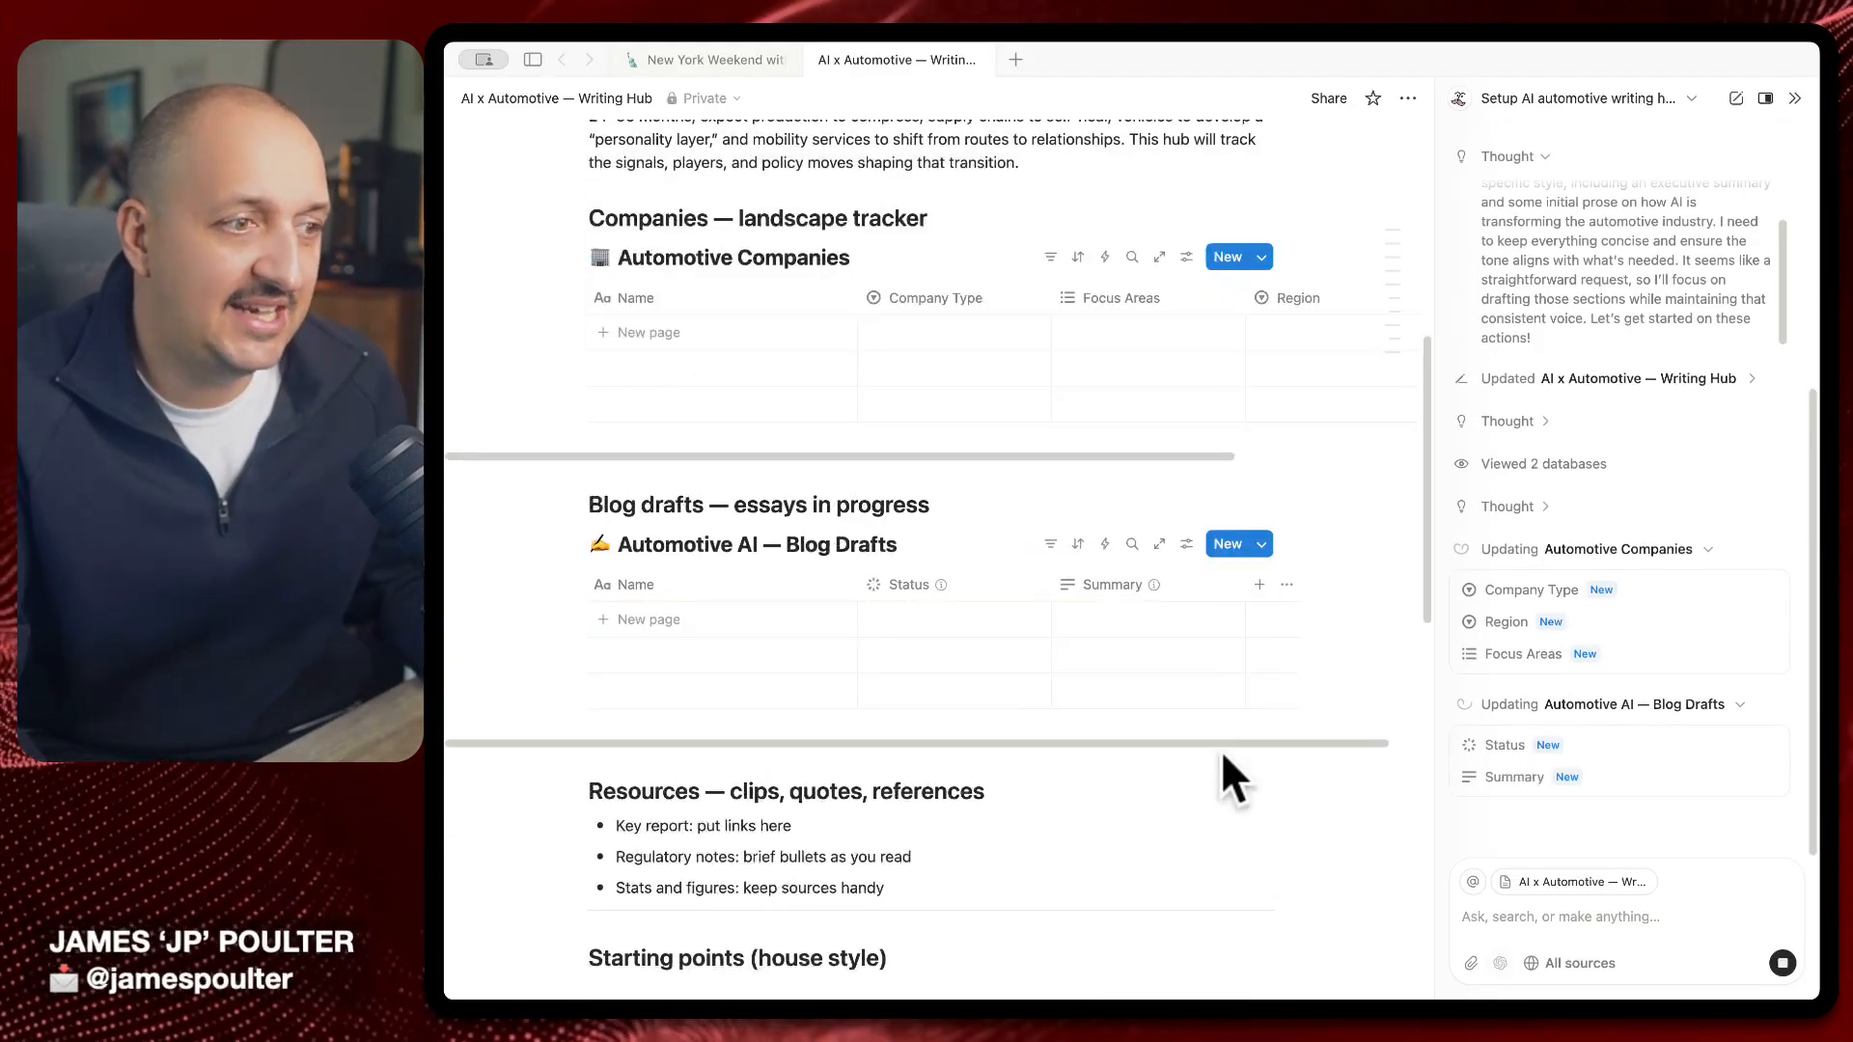
scroll(1220, 750, up, 5)
scroll(1223, 755, down, 3)
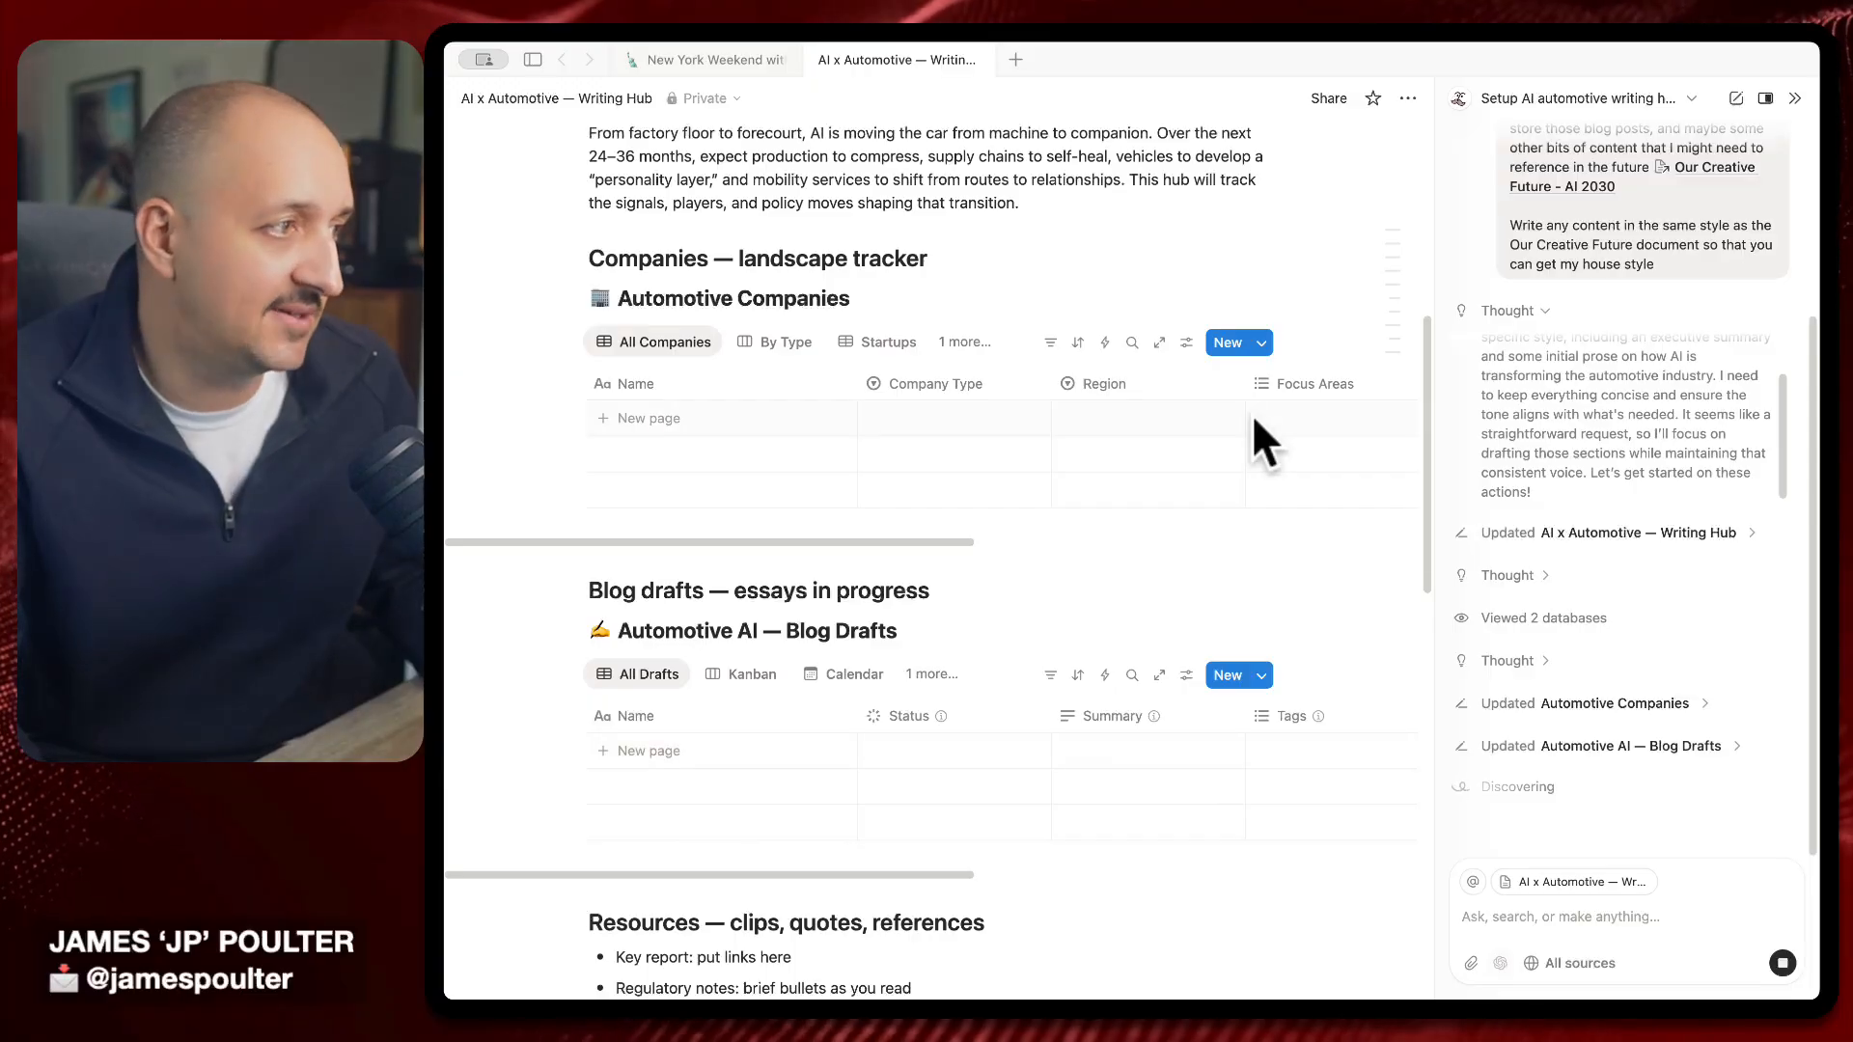
scroll(1176, 486, right, 5)
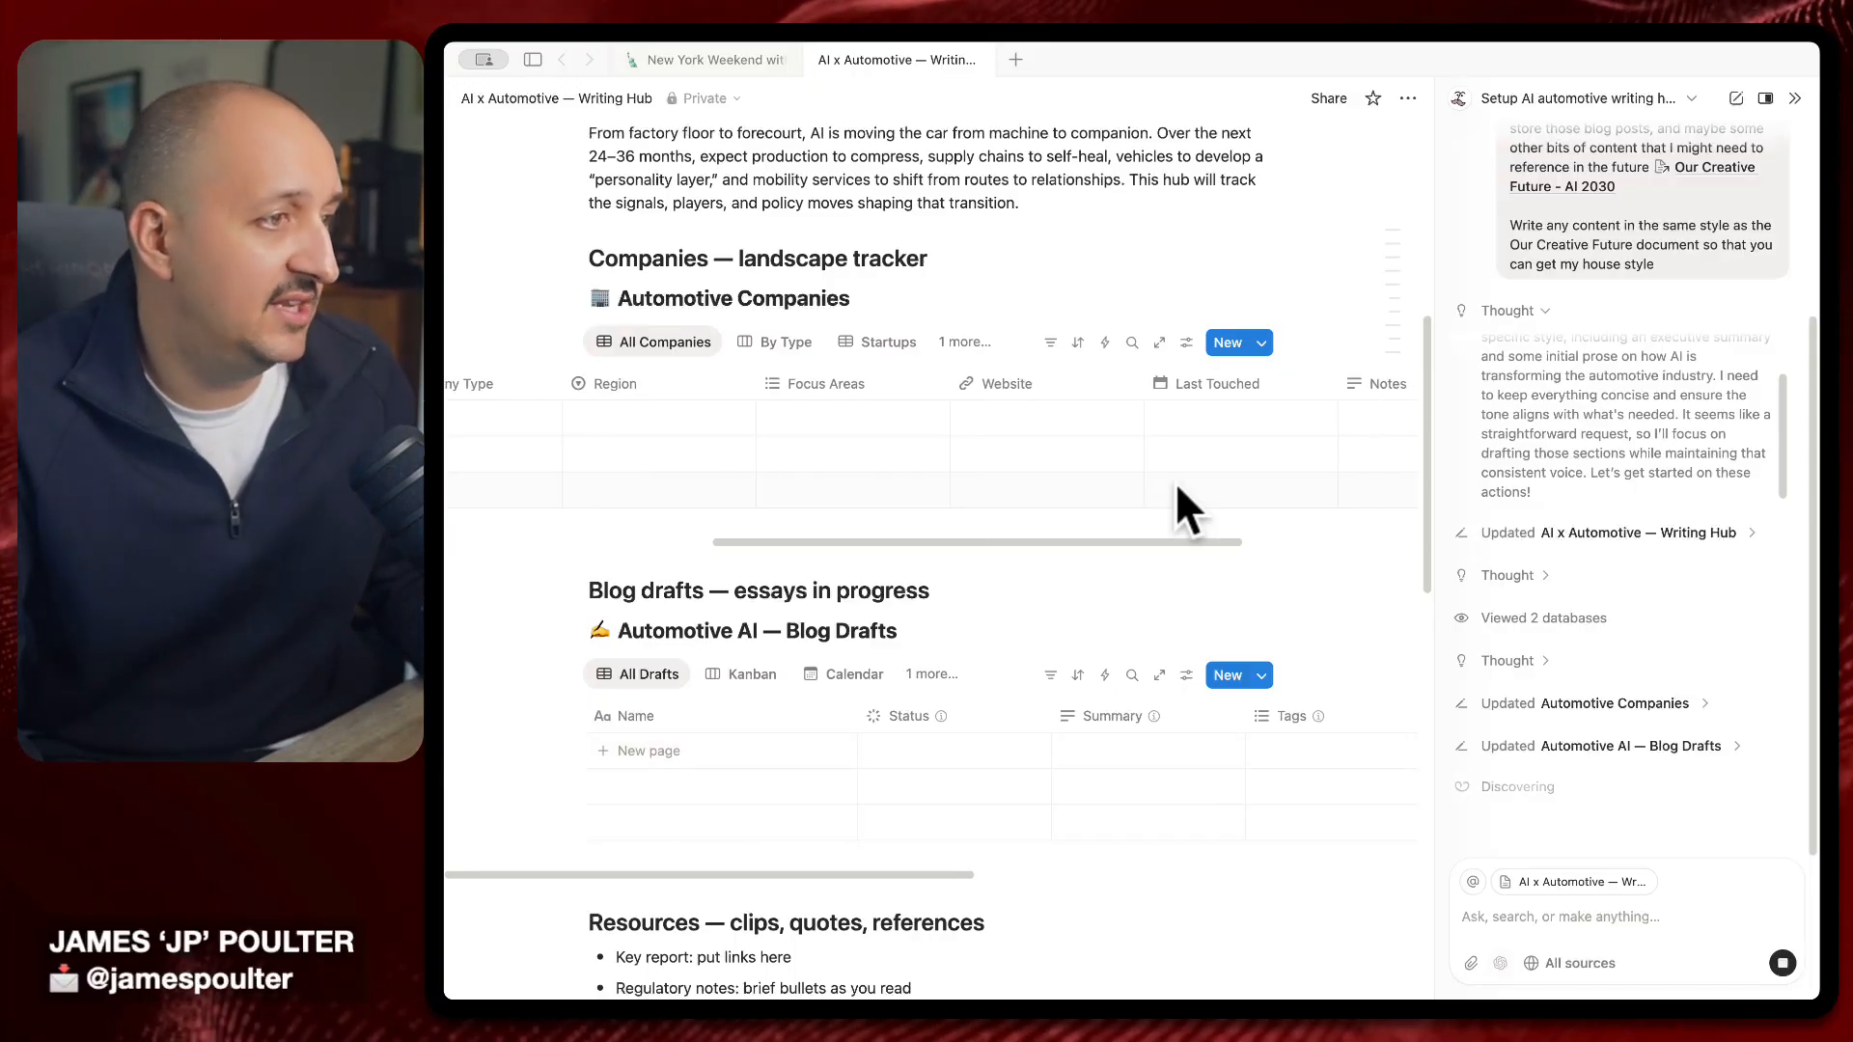
scroll(1172, 482, left, 10)
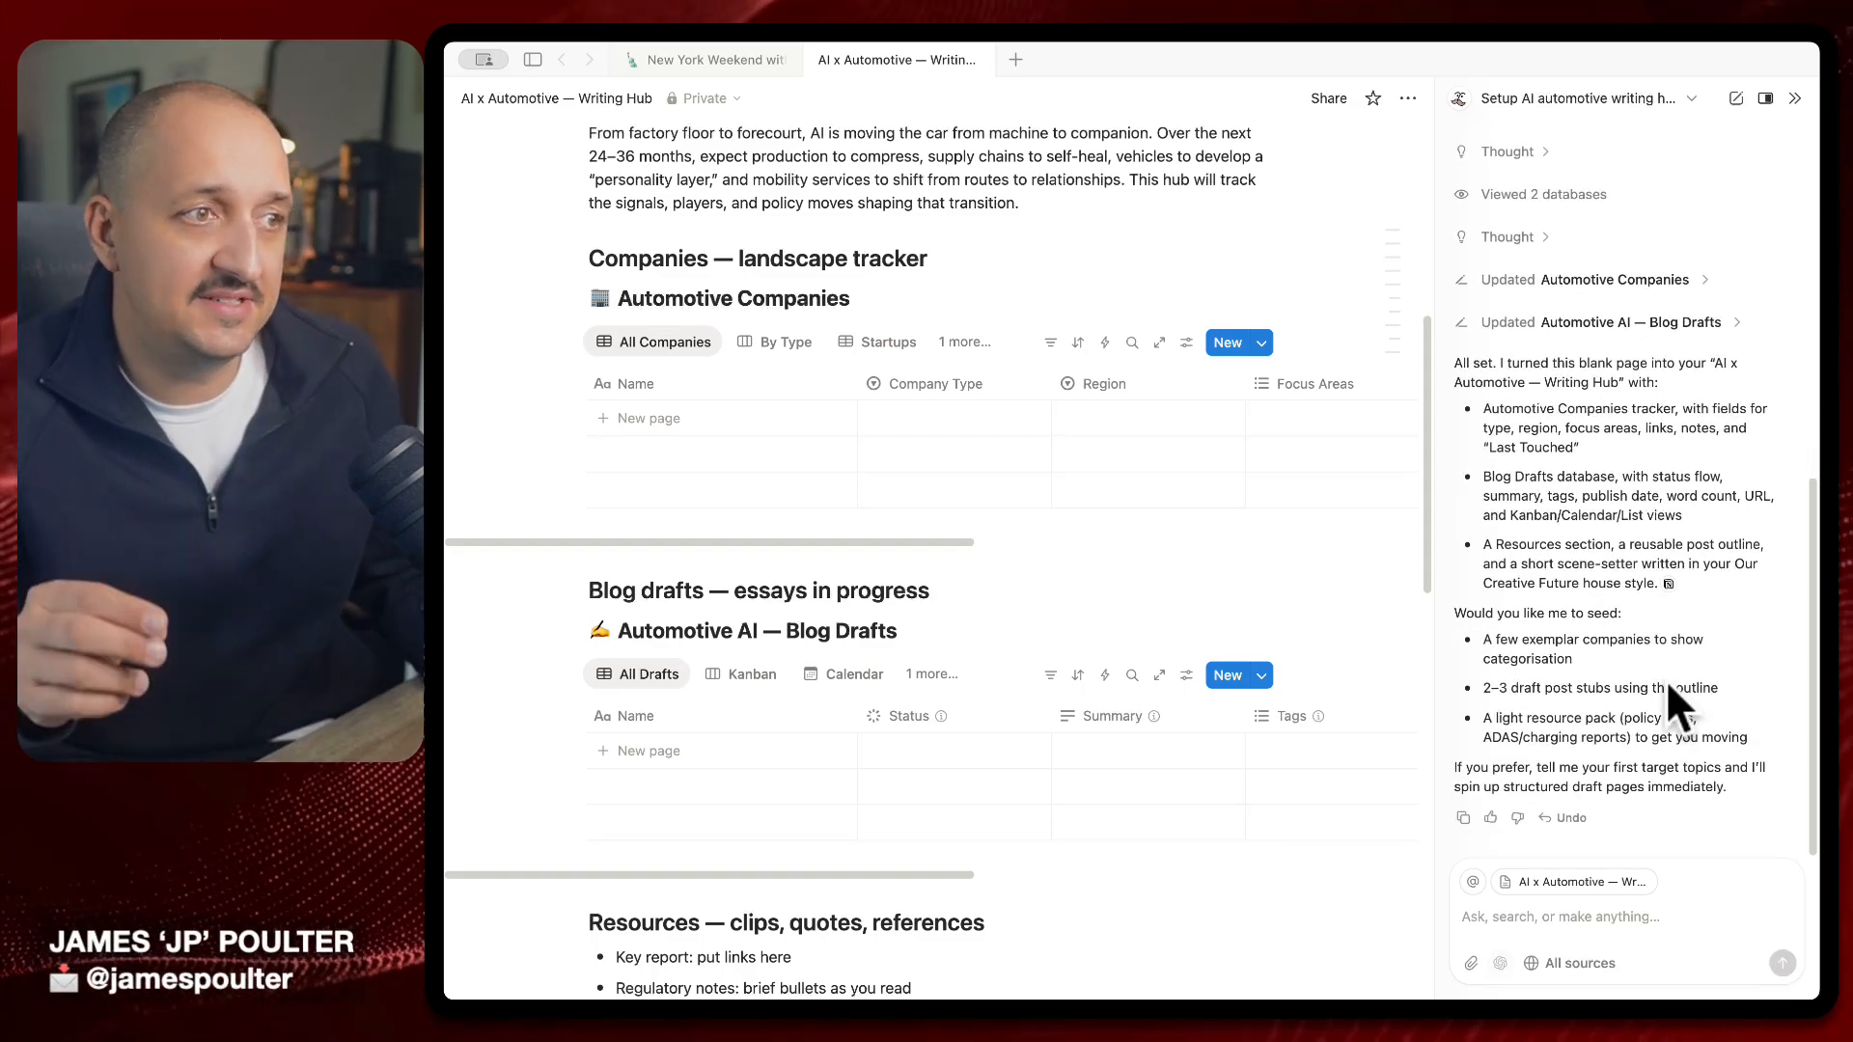
click(1638, 925)
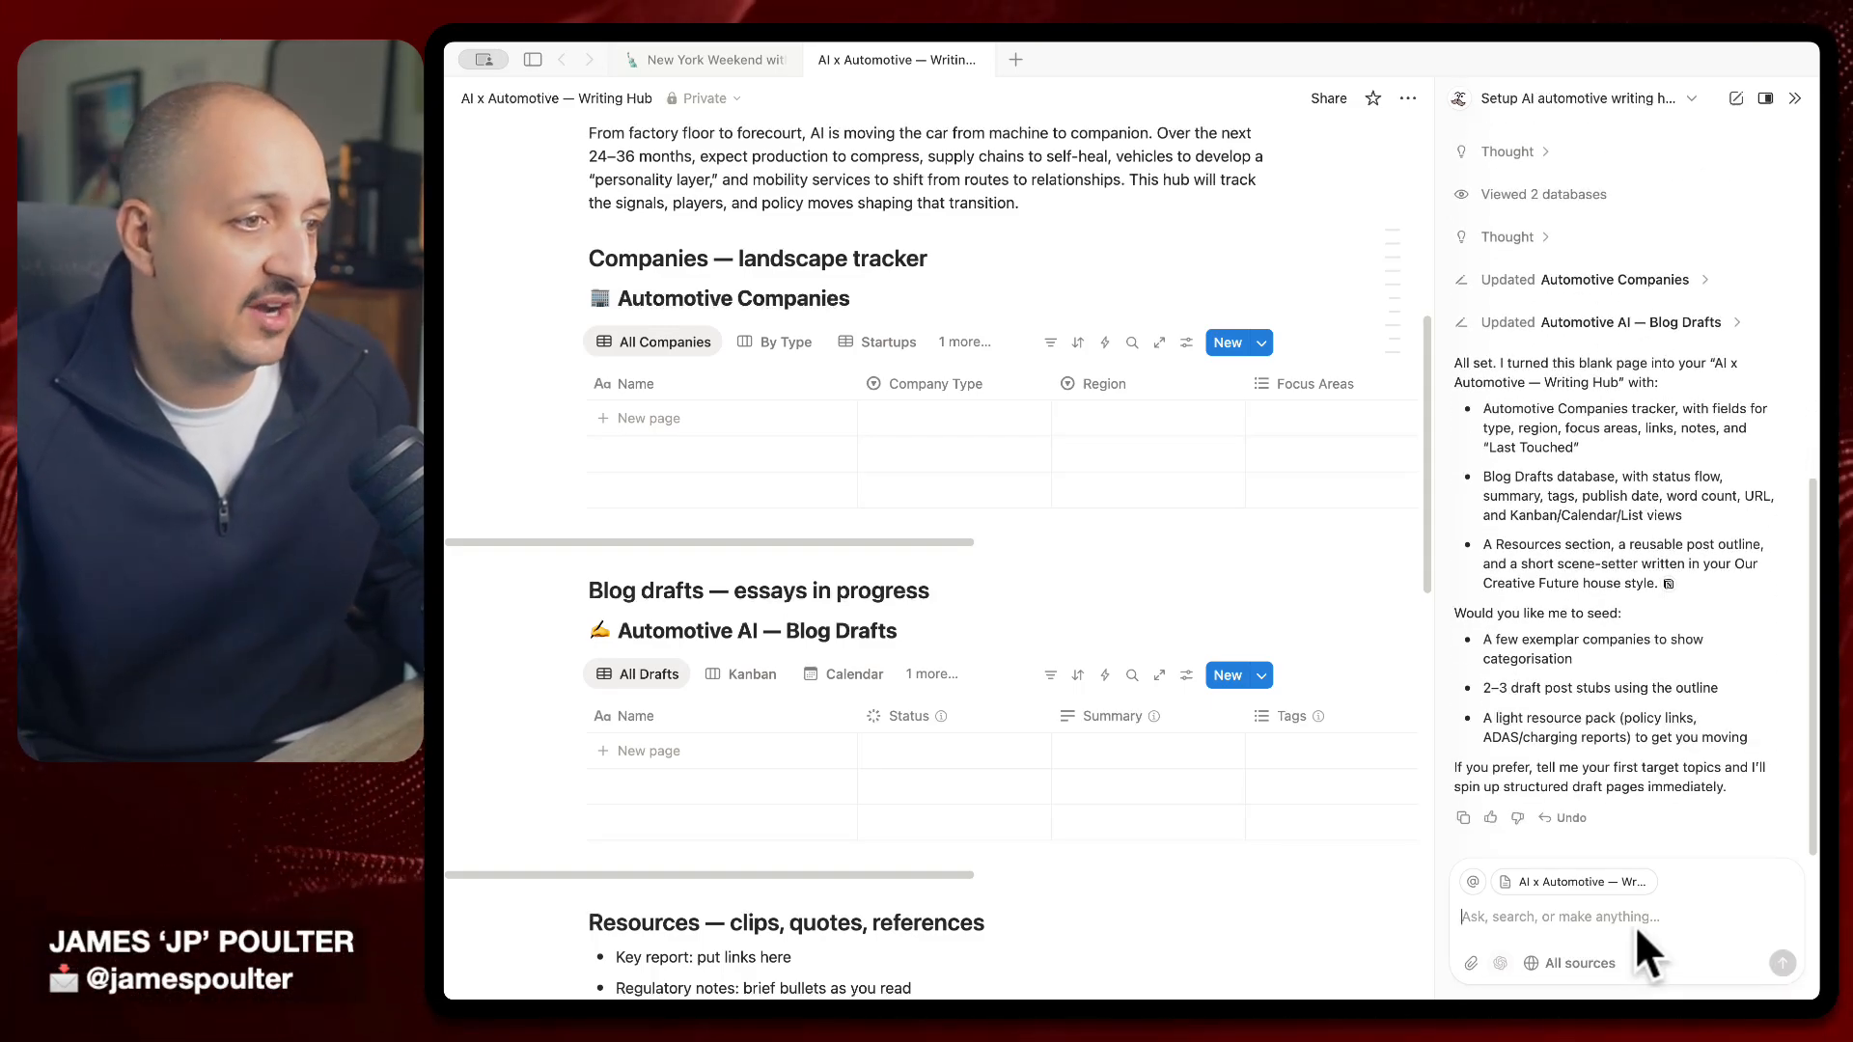
scroll(1130, 513, up, 5)
scroll(1133, 541, down, 5)
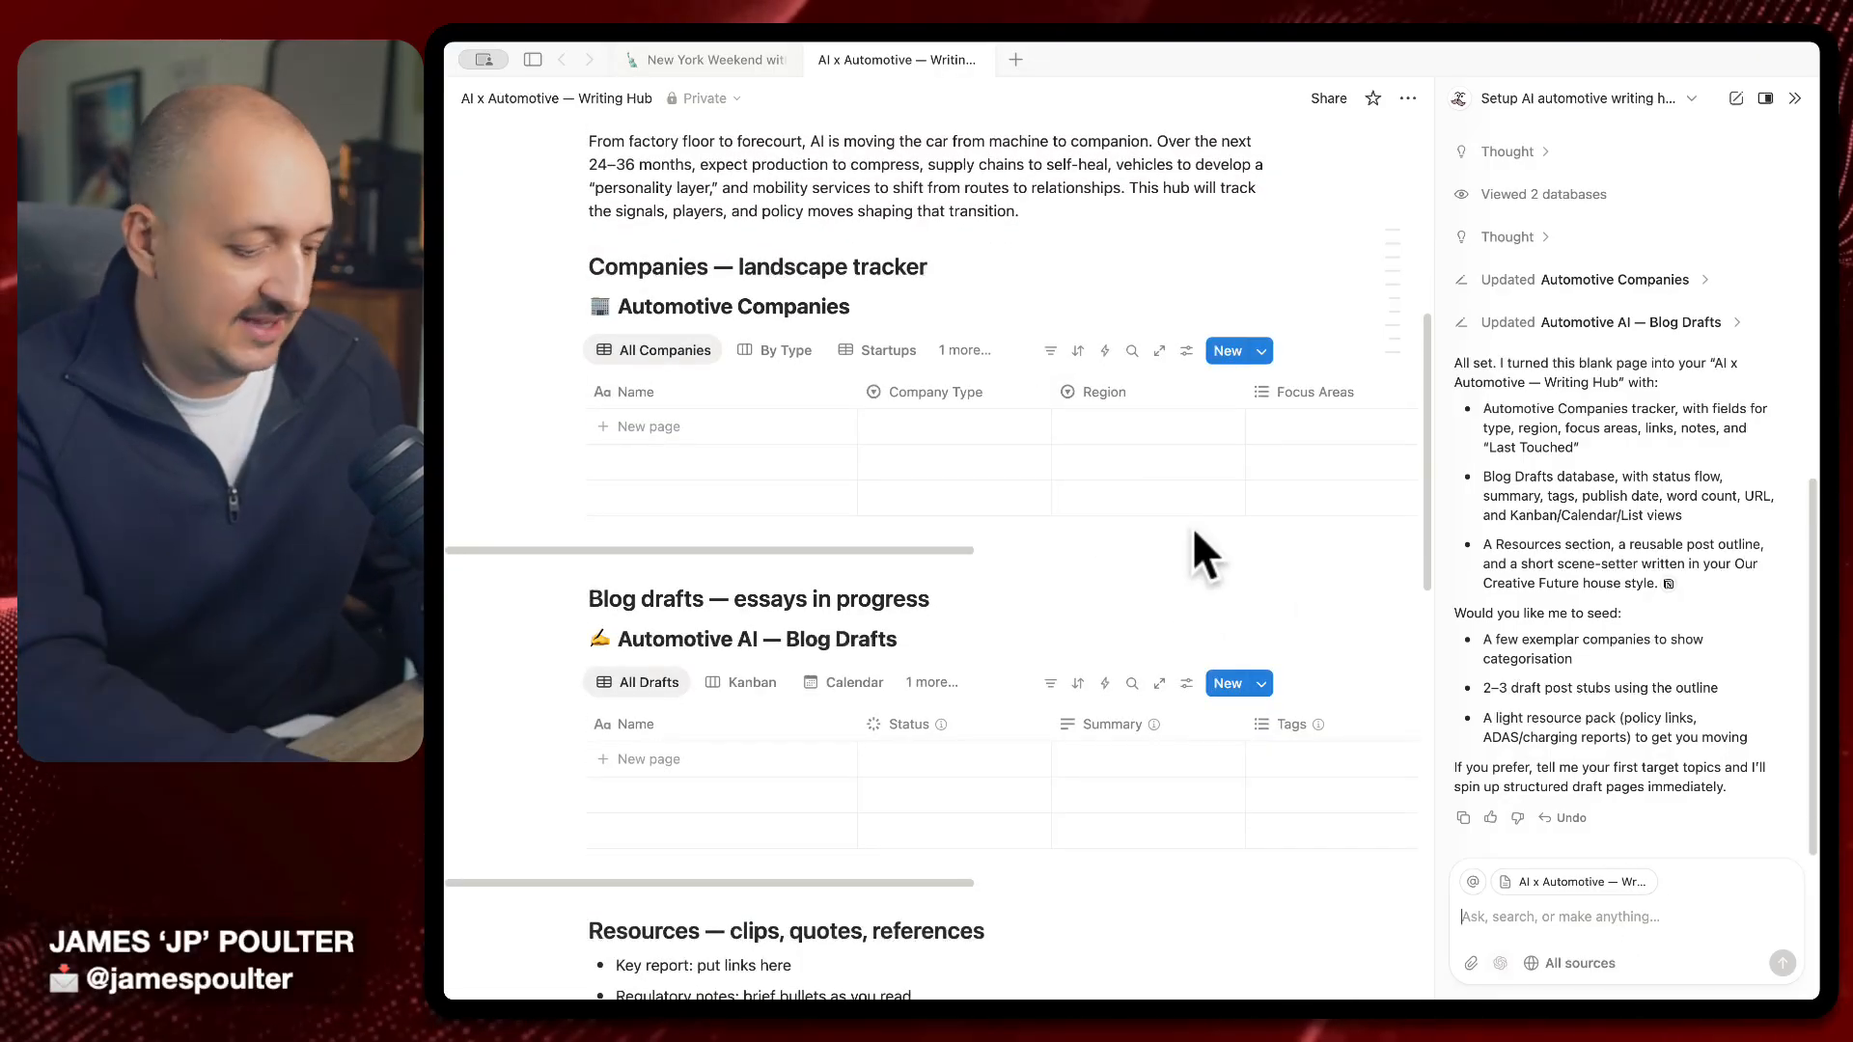
Ask Notion AI to web-search and fill Automotive Companies with the top 10 US/UK automotive companies
text(@automo)
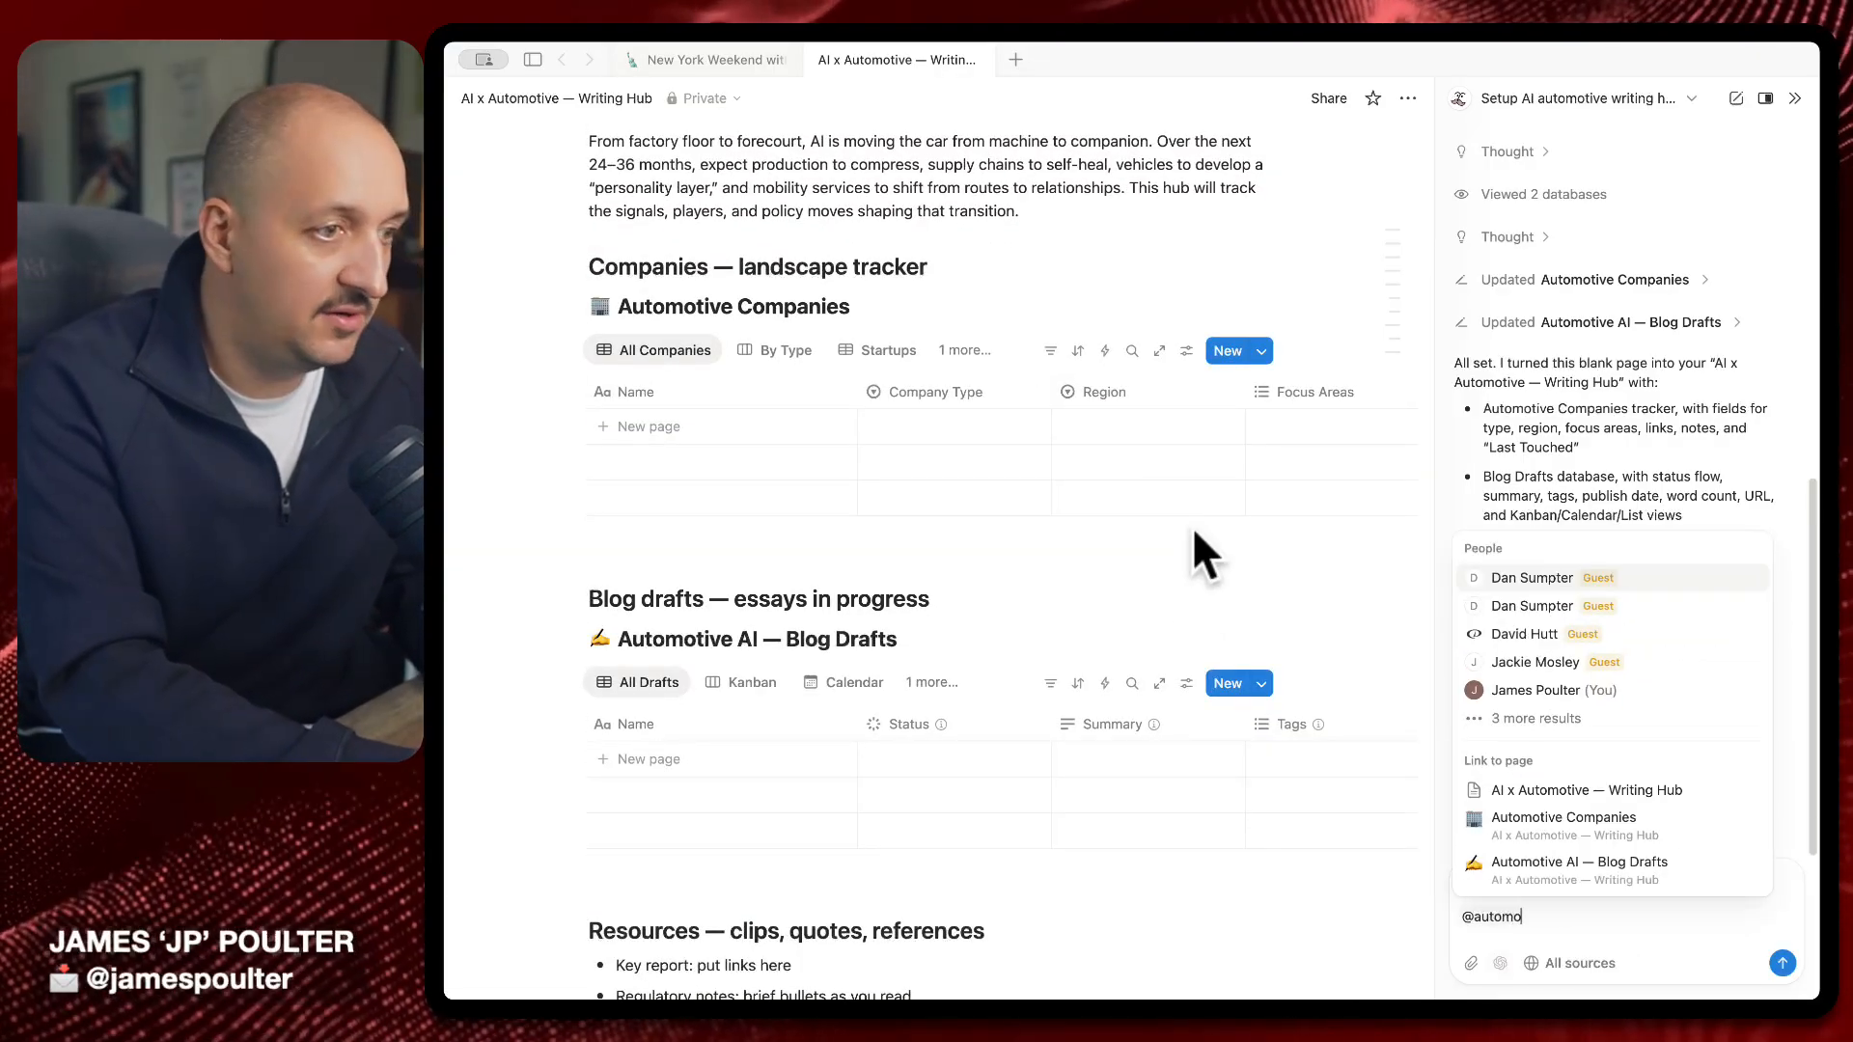
key(Down)
key(Down)
key(Down)
key(Down)
key(Down)
key(Up)
key(Return)
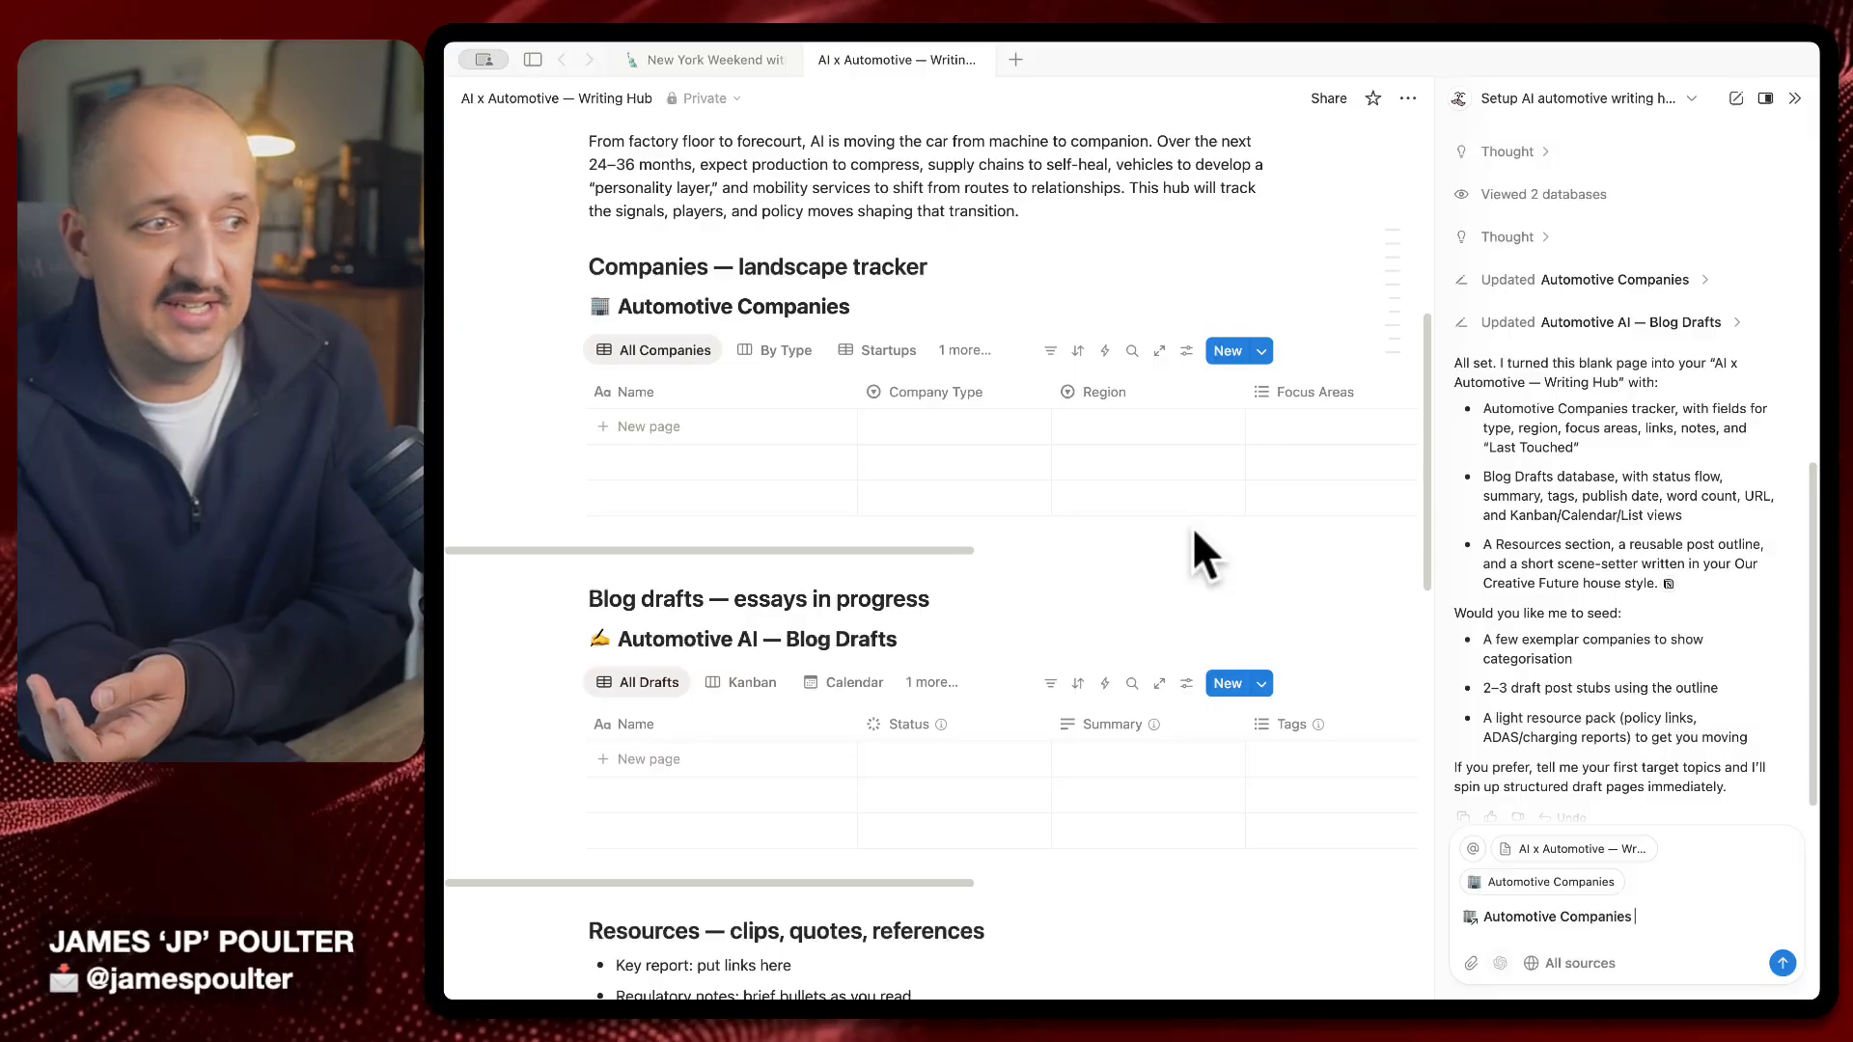
text(Can you search the web and populate this with the top 10 automotive companies operating in the US and the UK right now?)
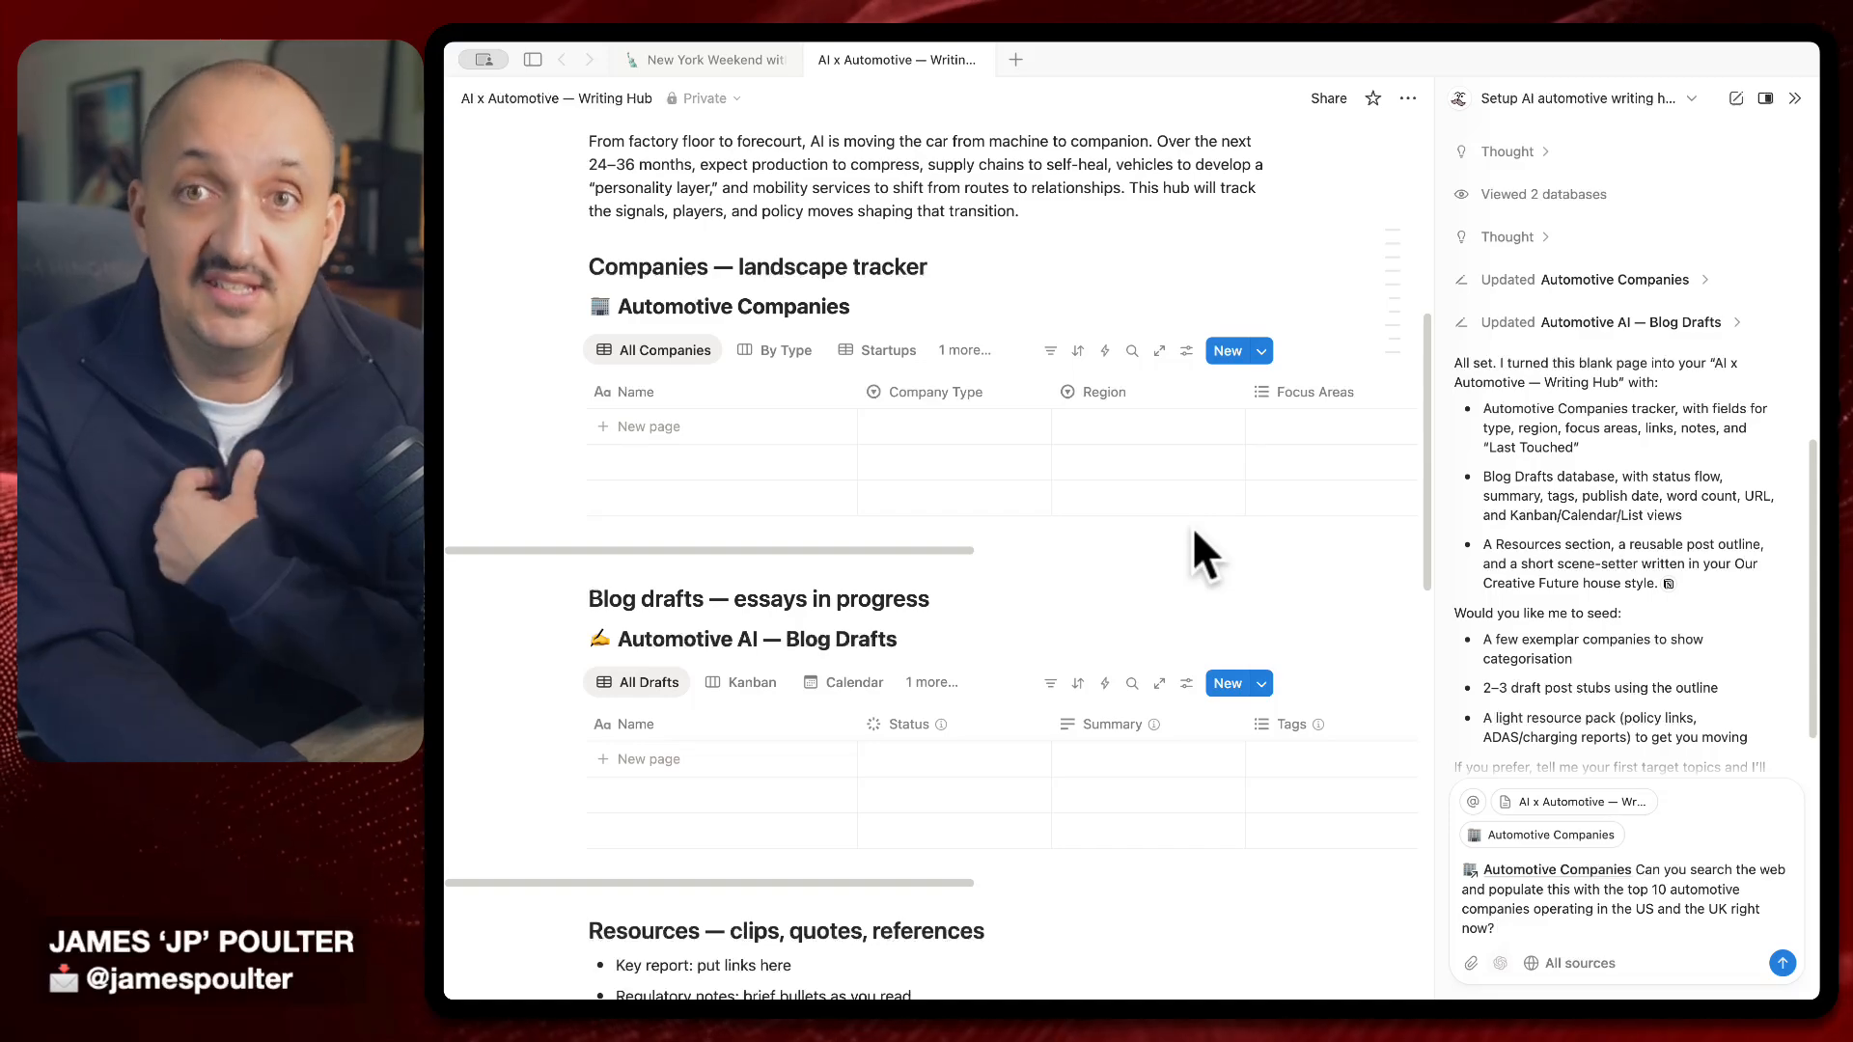
key(Return)
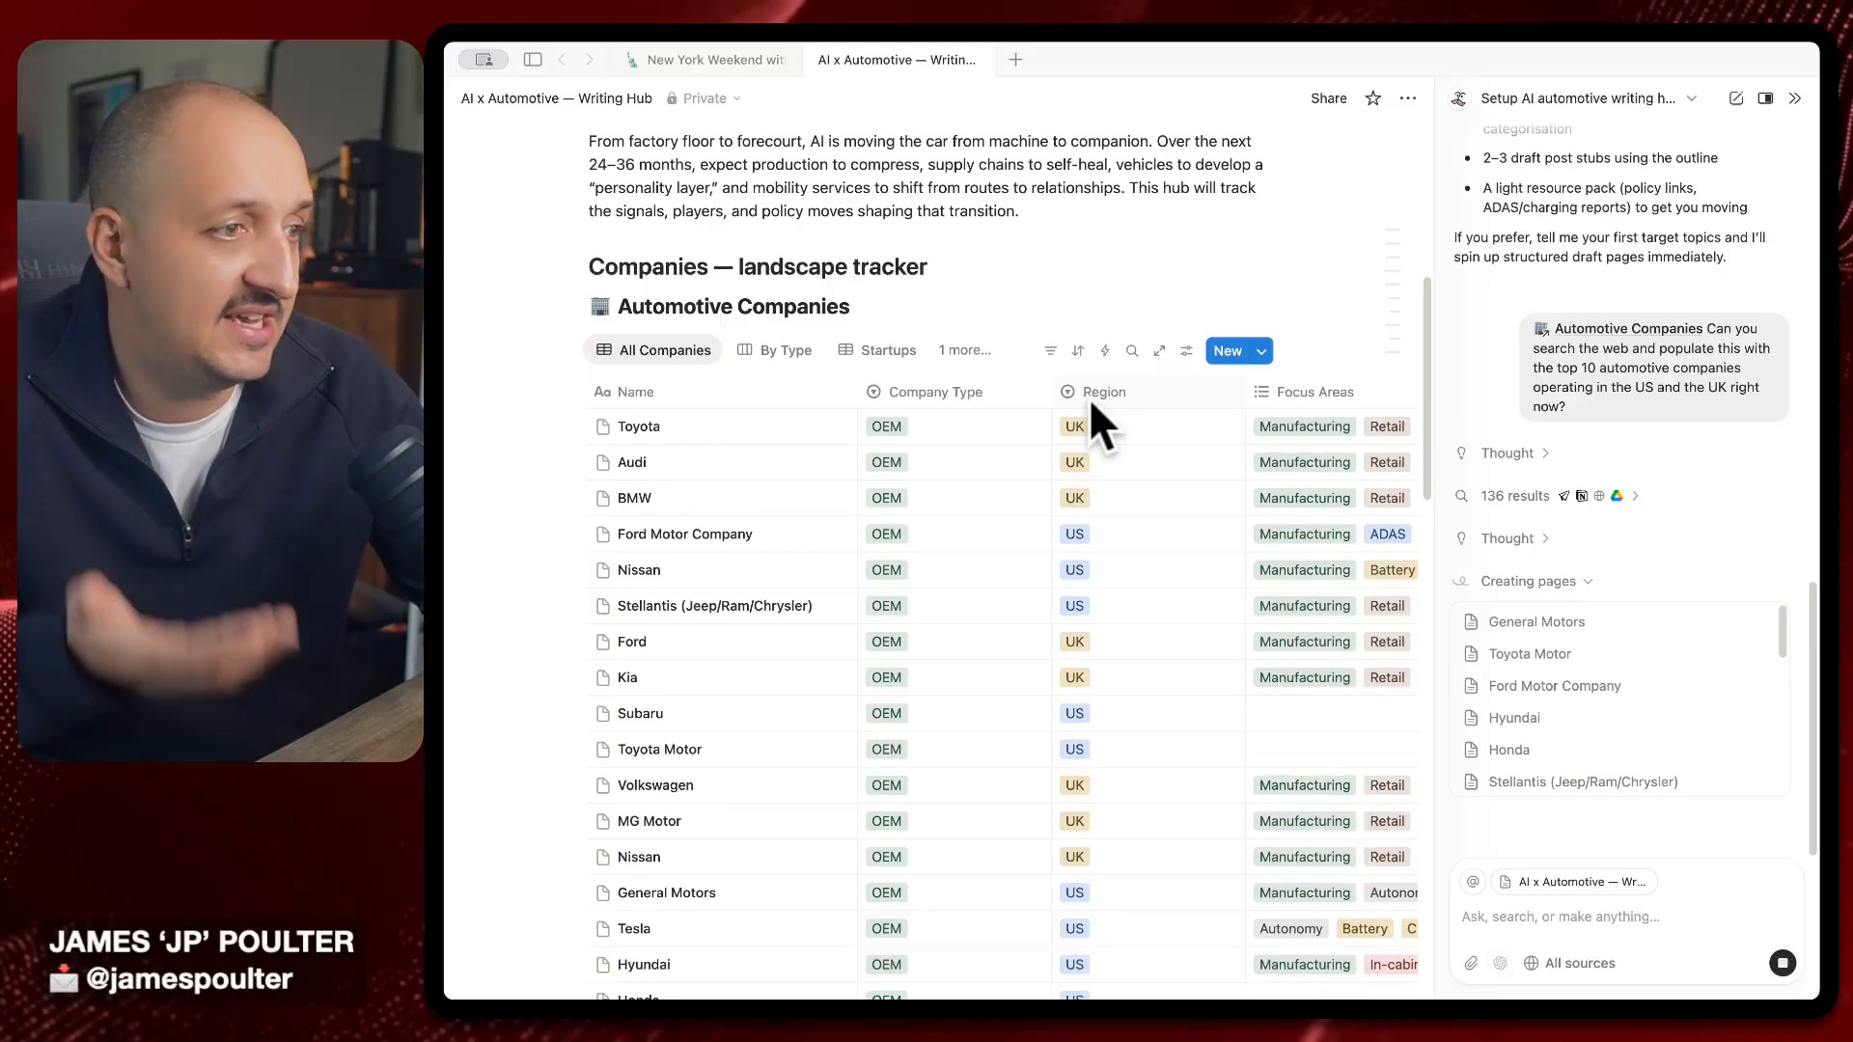
scroll(899, 613, right, 5)
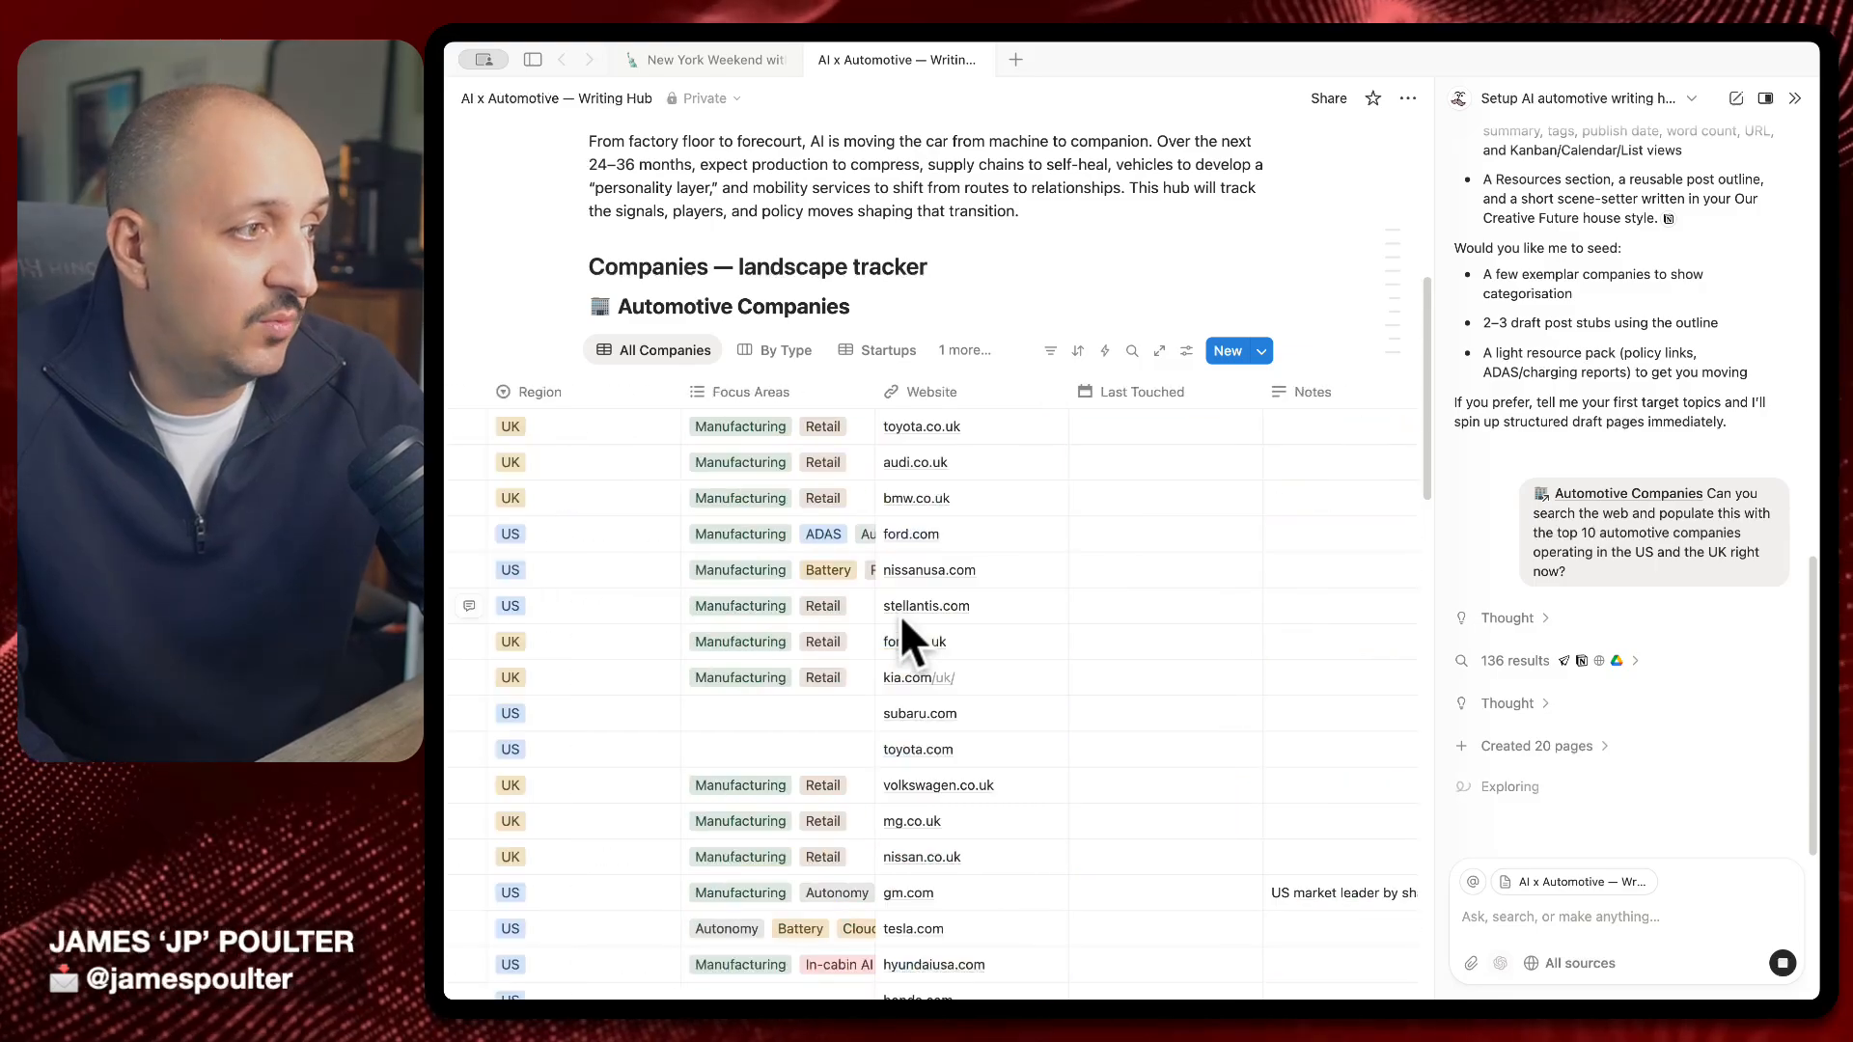
scroll(873, 647, left, 5)
scroll(854, 681, down, 6)
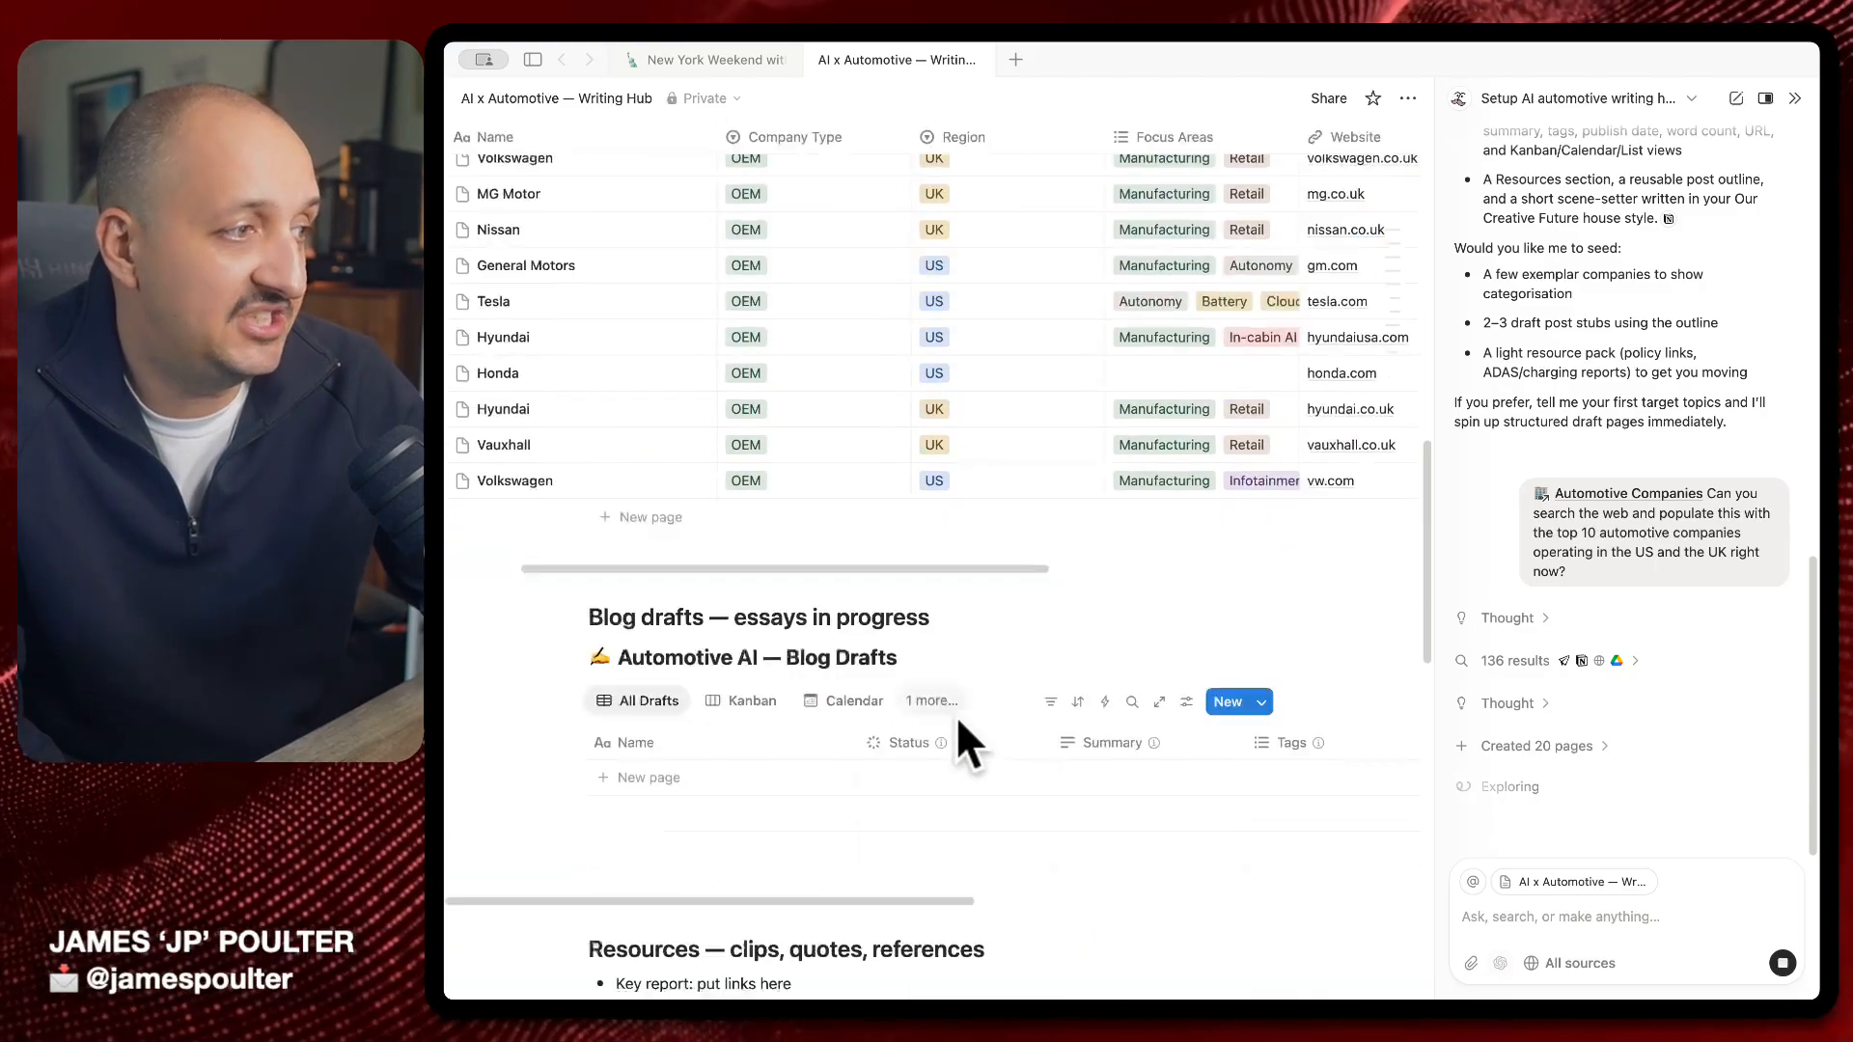
scroll(872, 442, up, 4)
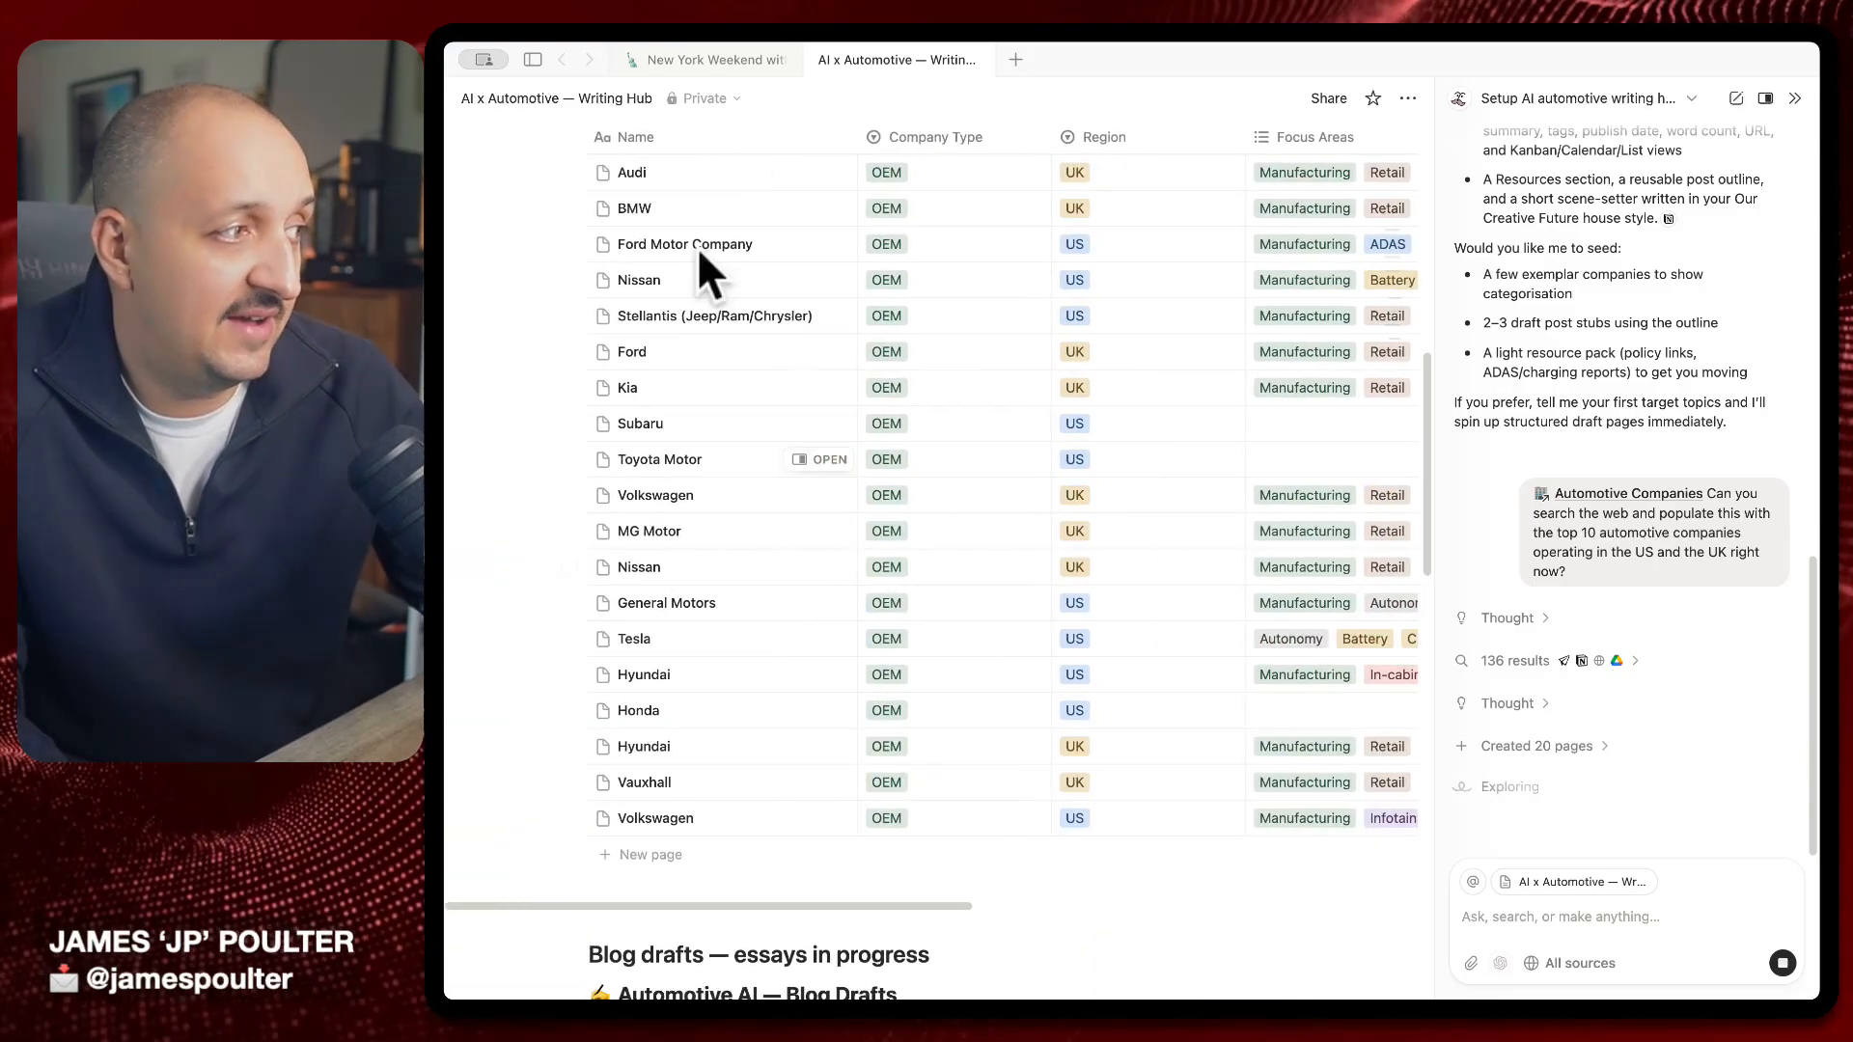
scroll(785, 617, up, 4)
scroll(759, 618, down, 5)
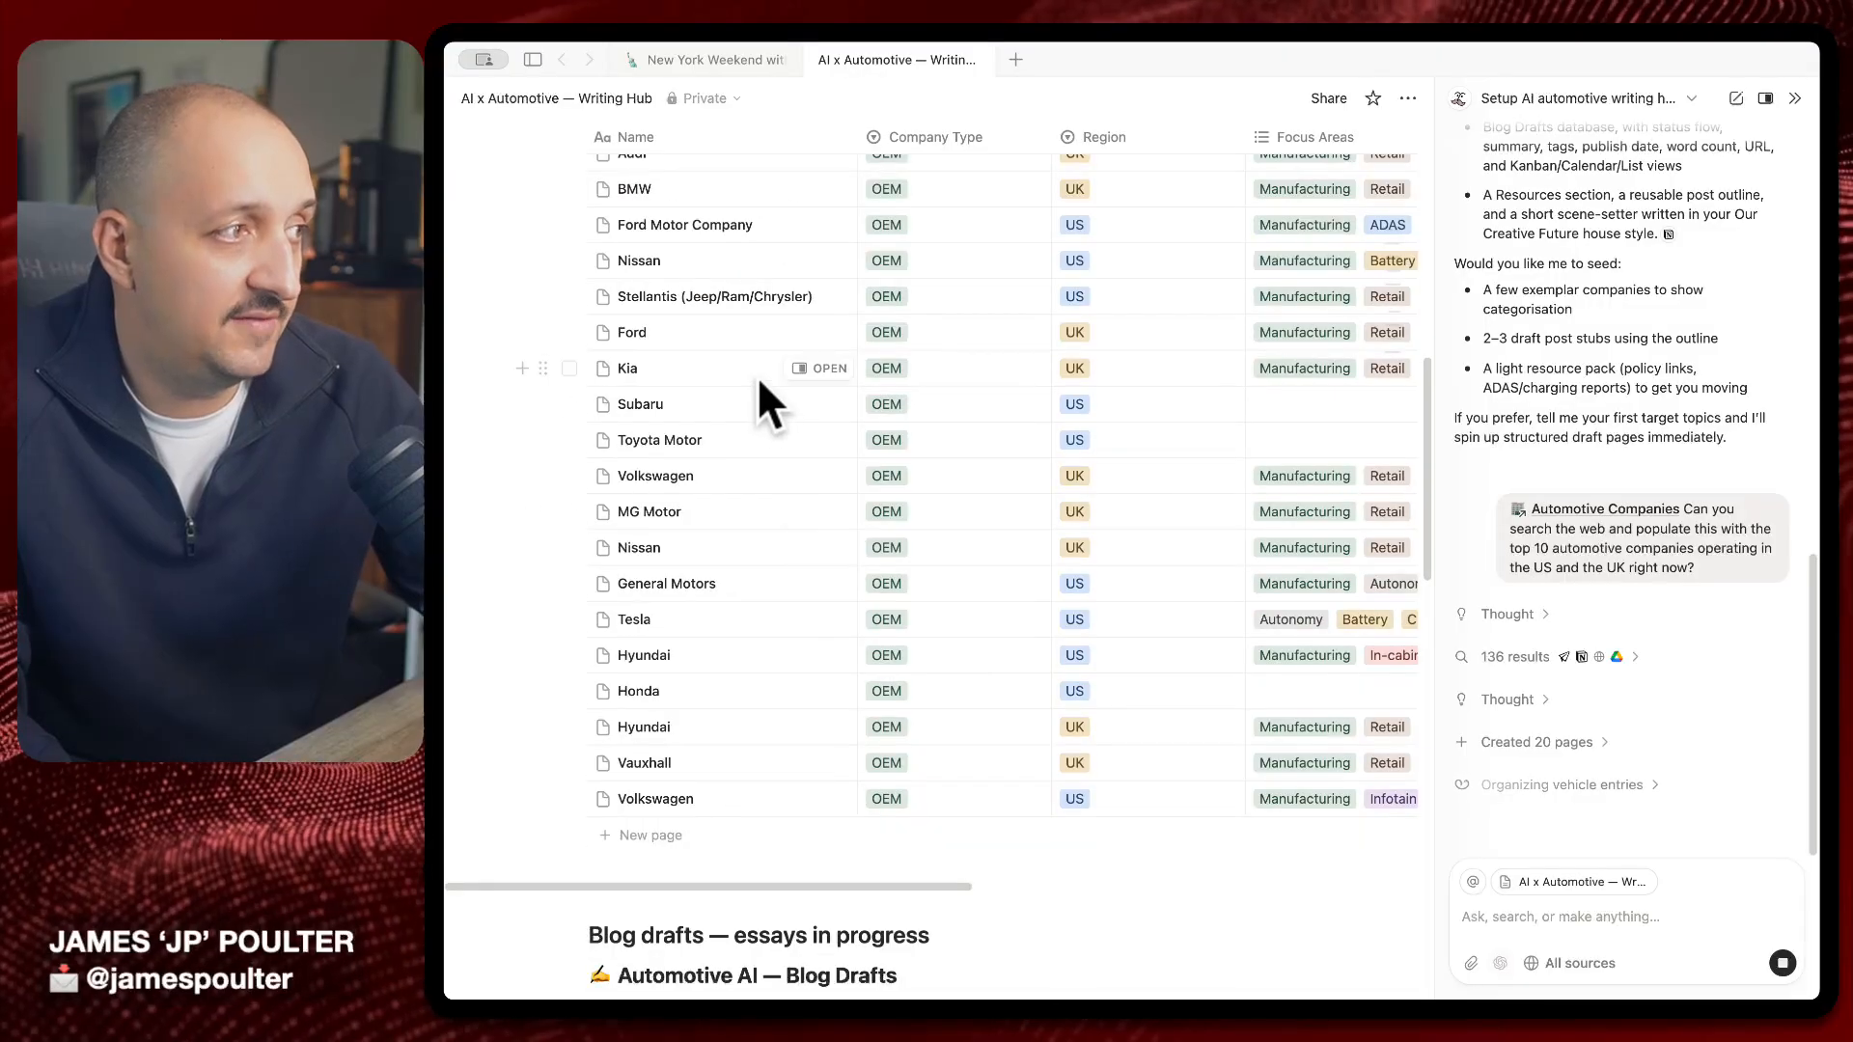
scroll(762, 400, up, 4)
scroll(768, 402, down, 2)
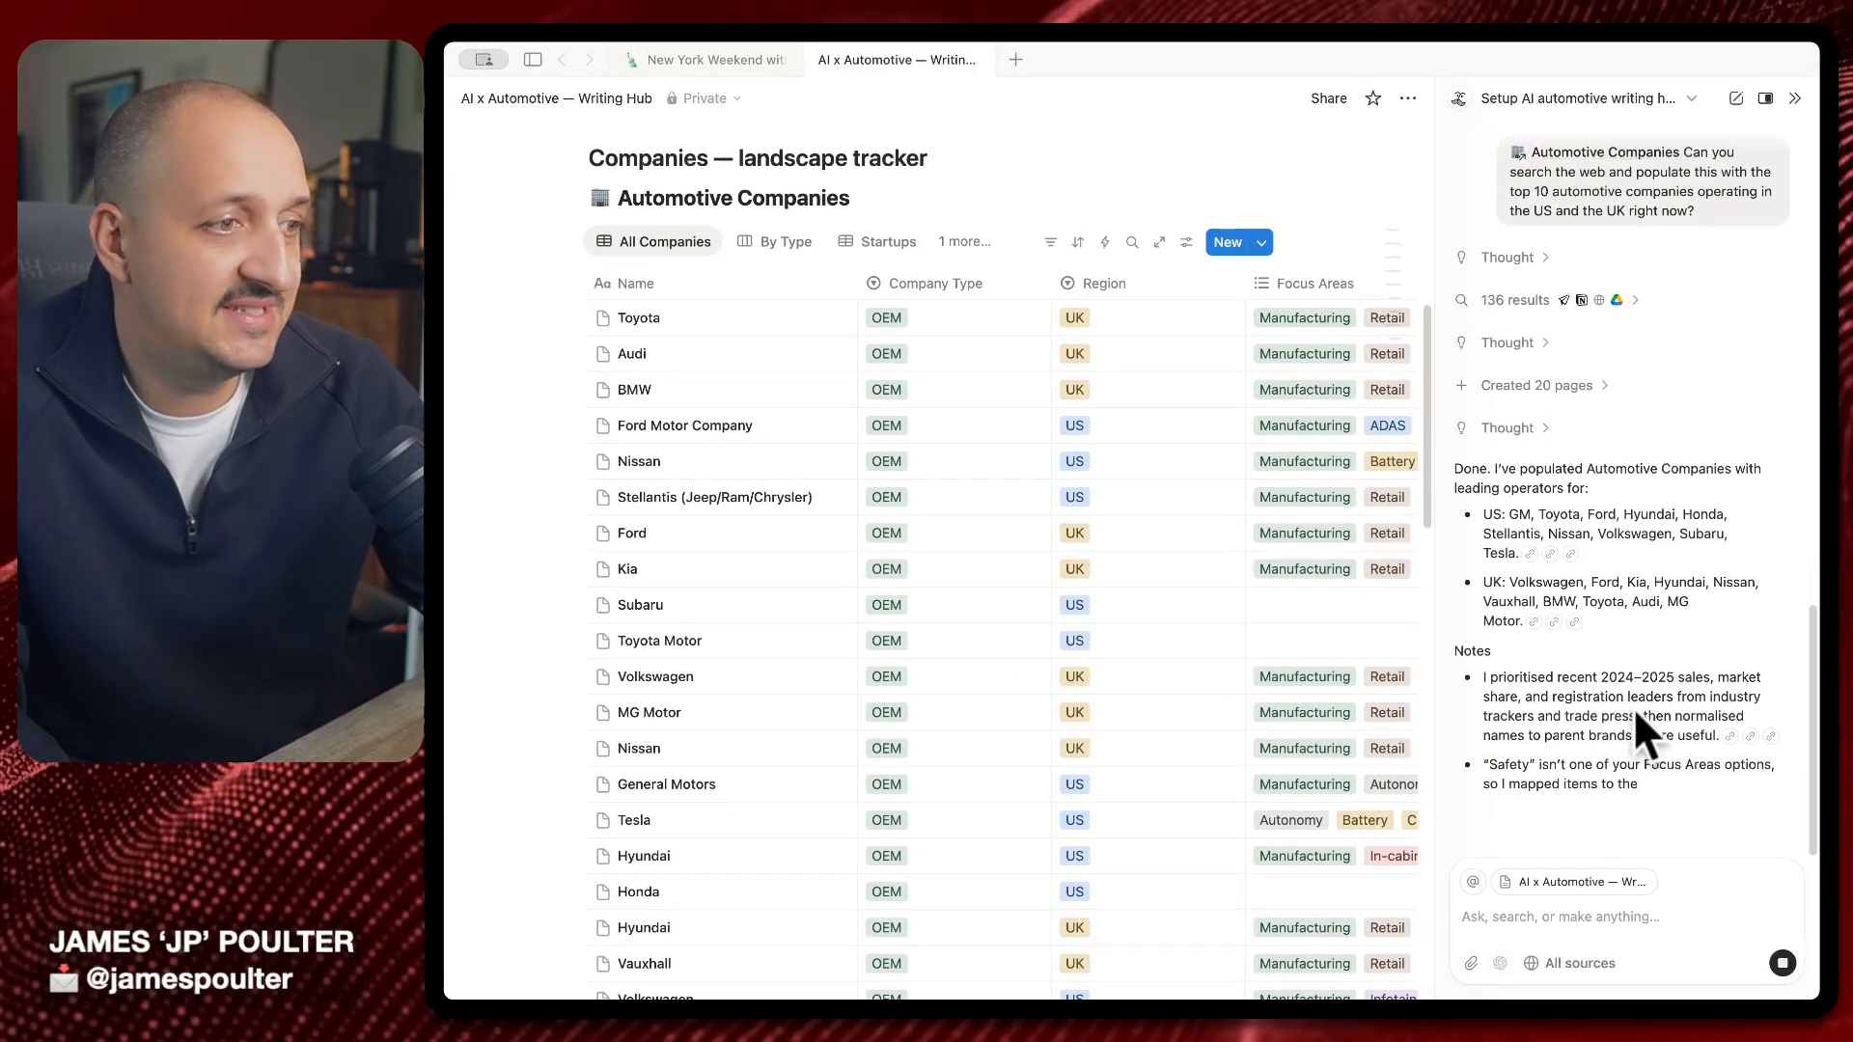
click(817, 321)
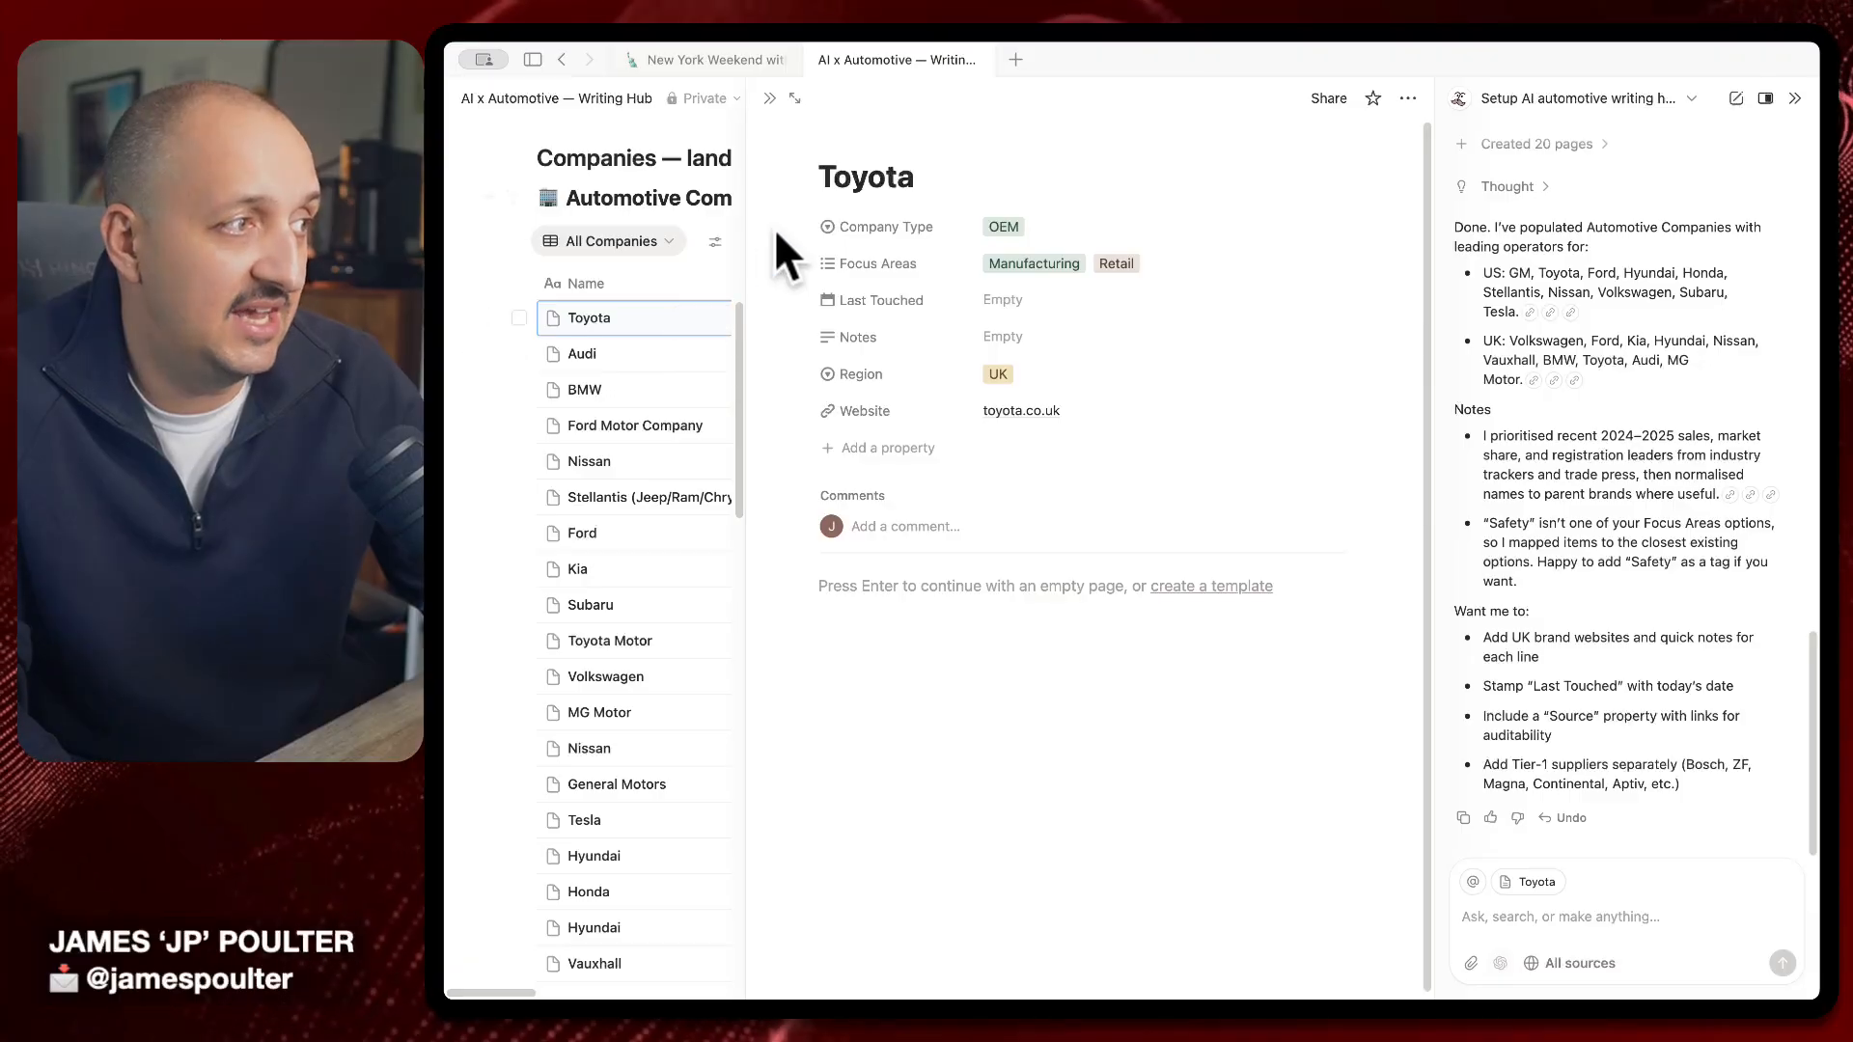
click(770, 98)
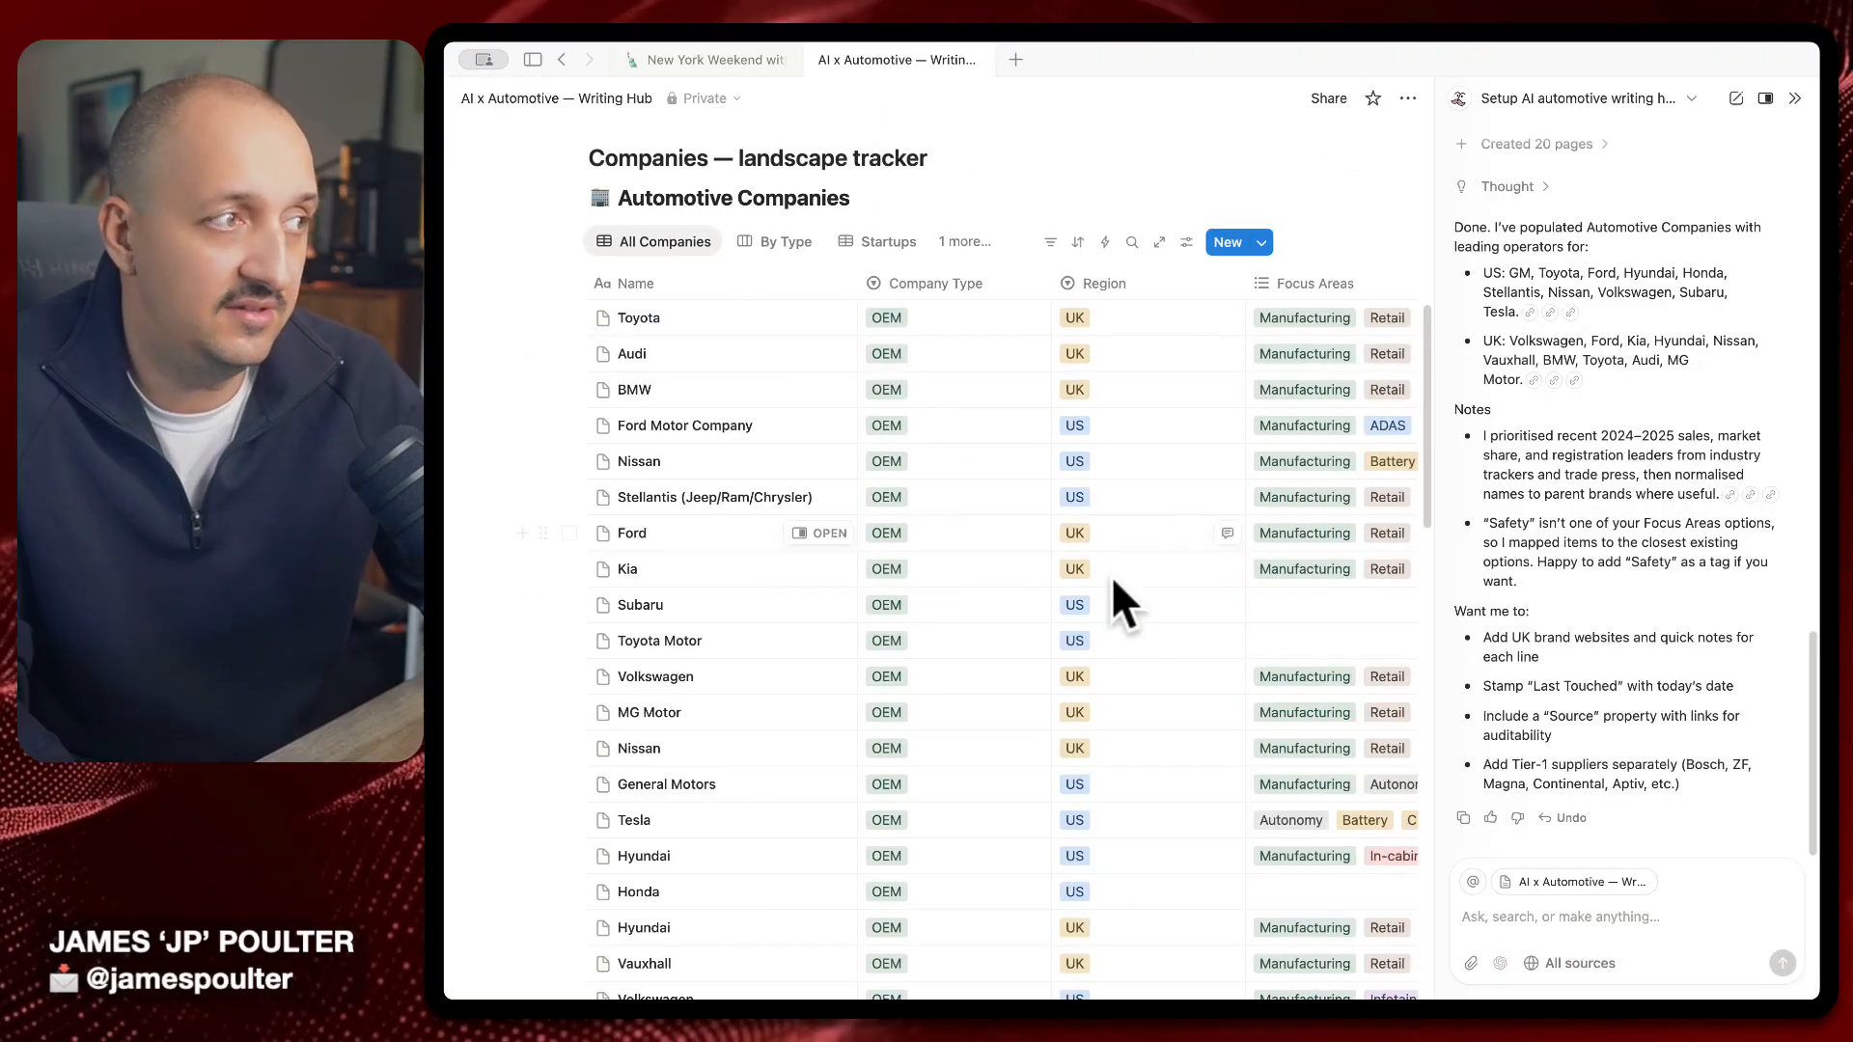
scroll(1129, 599, down, 8)
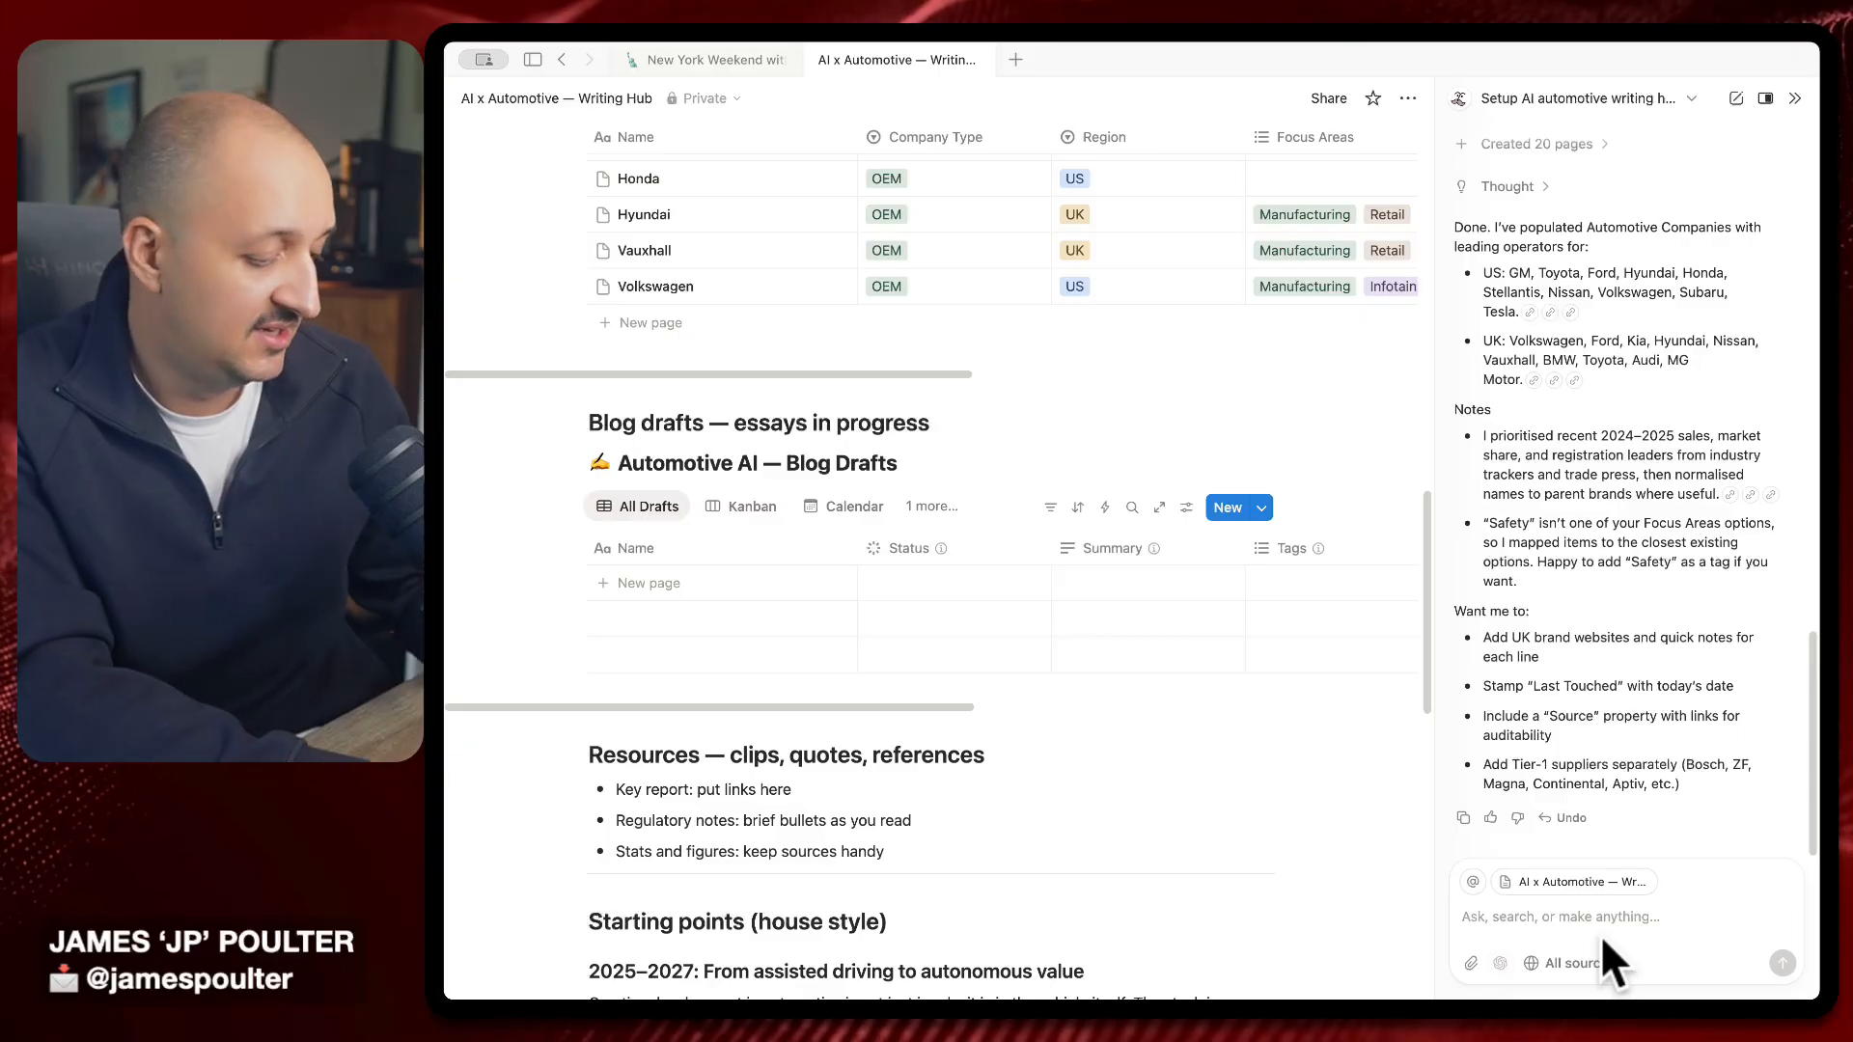
Ask the AI to write a first-draft blog post on how drive-thru AI will change car cockpits
text(so let's write)
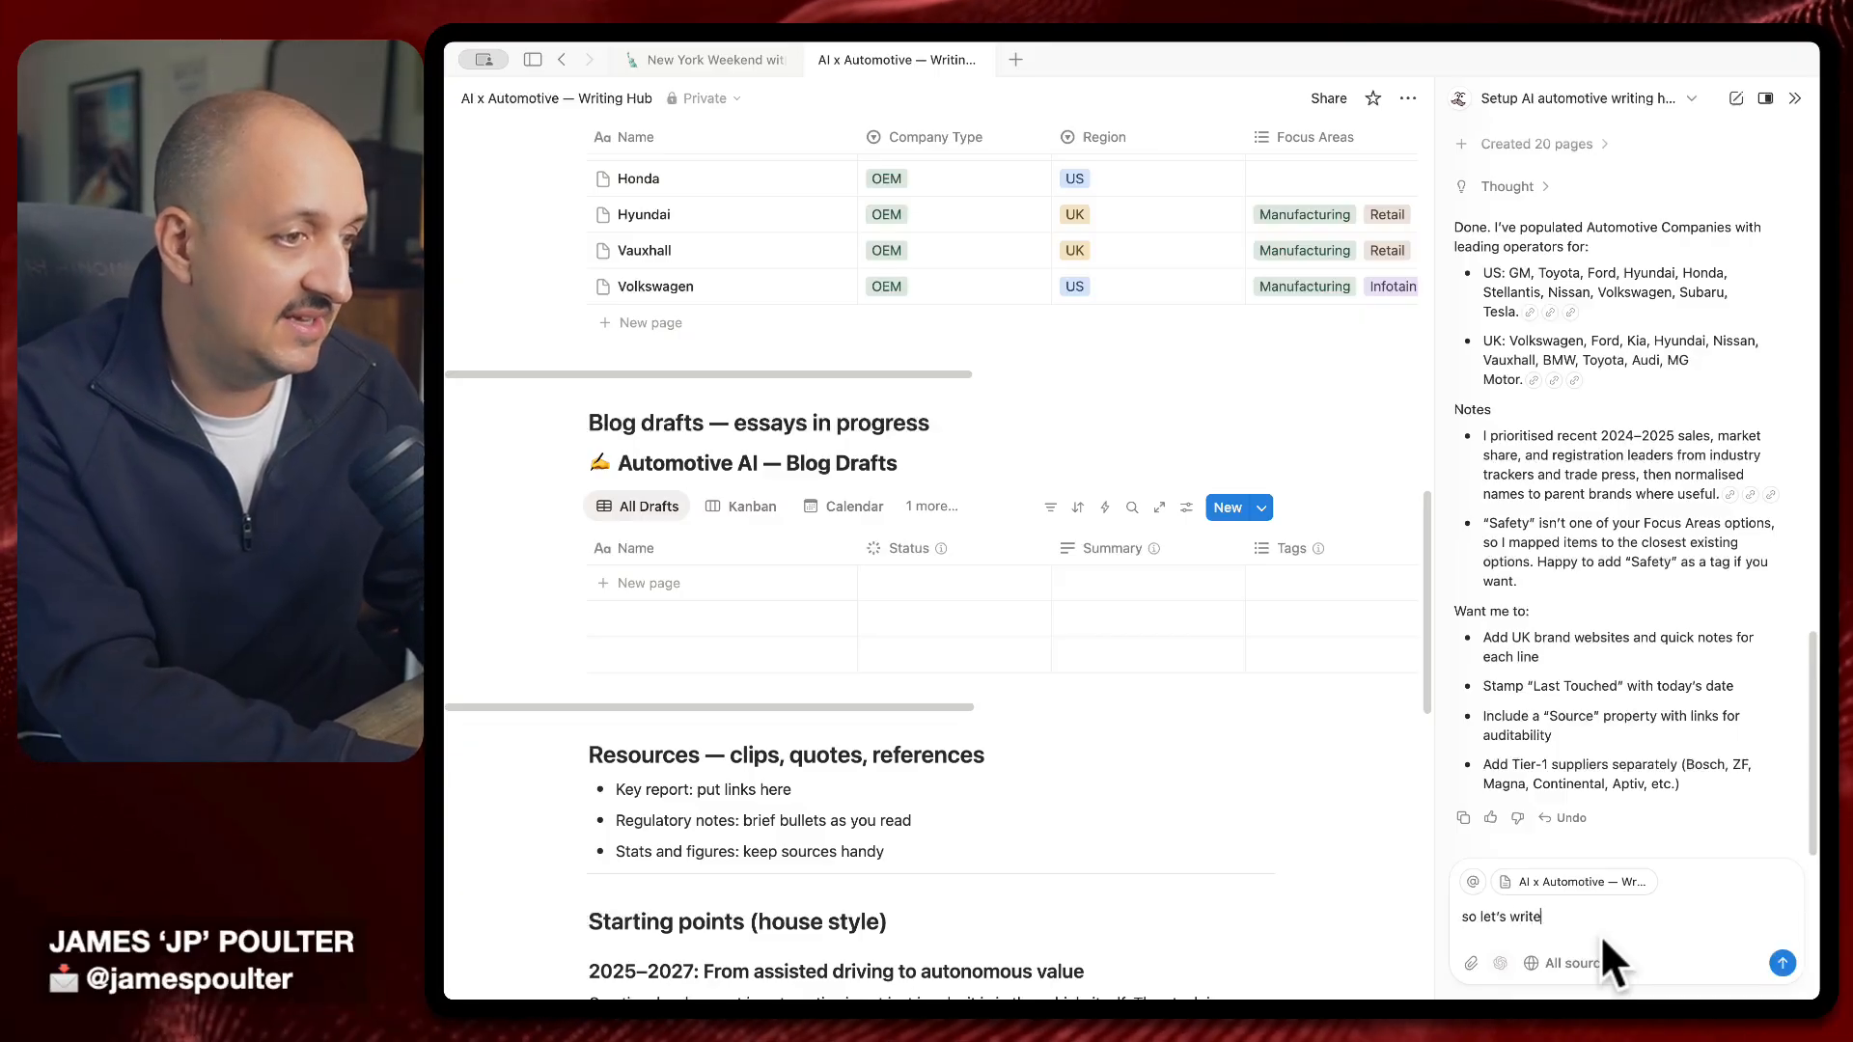
text( the first draft )
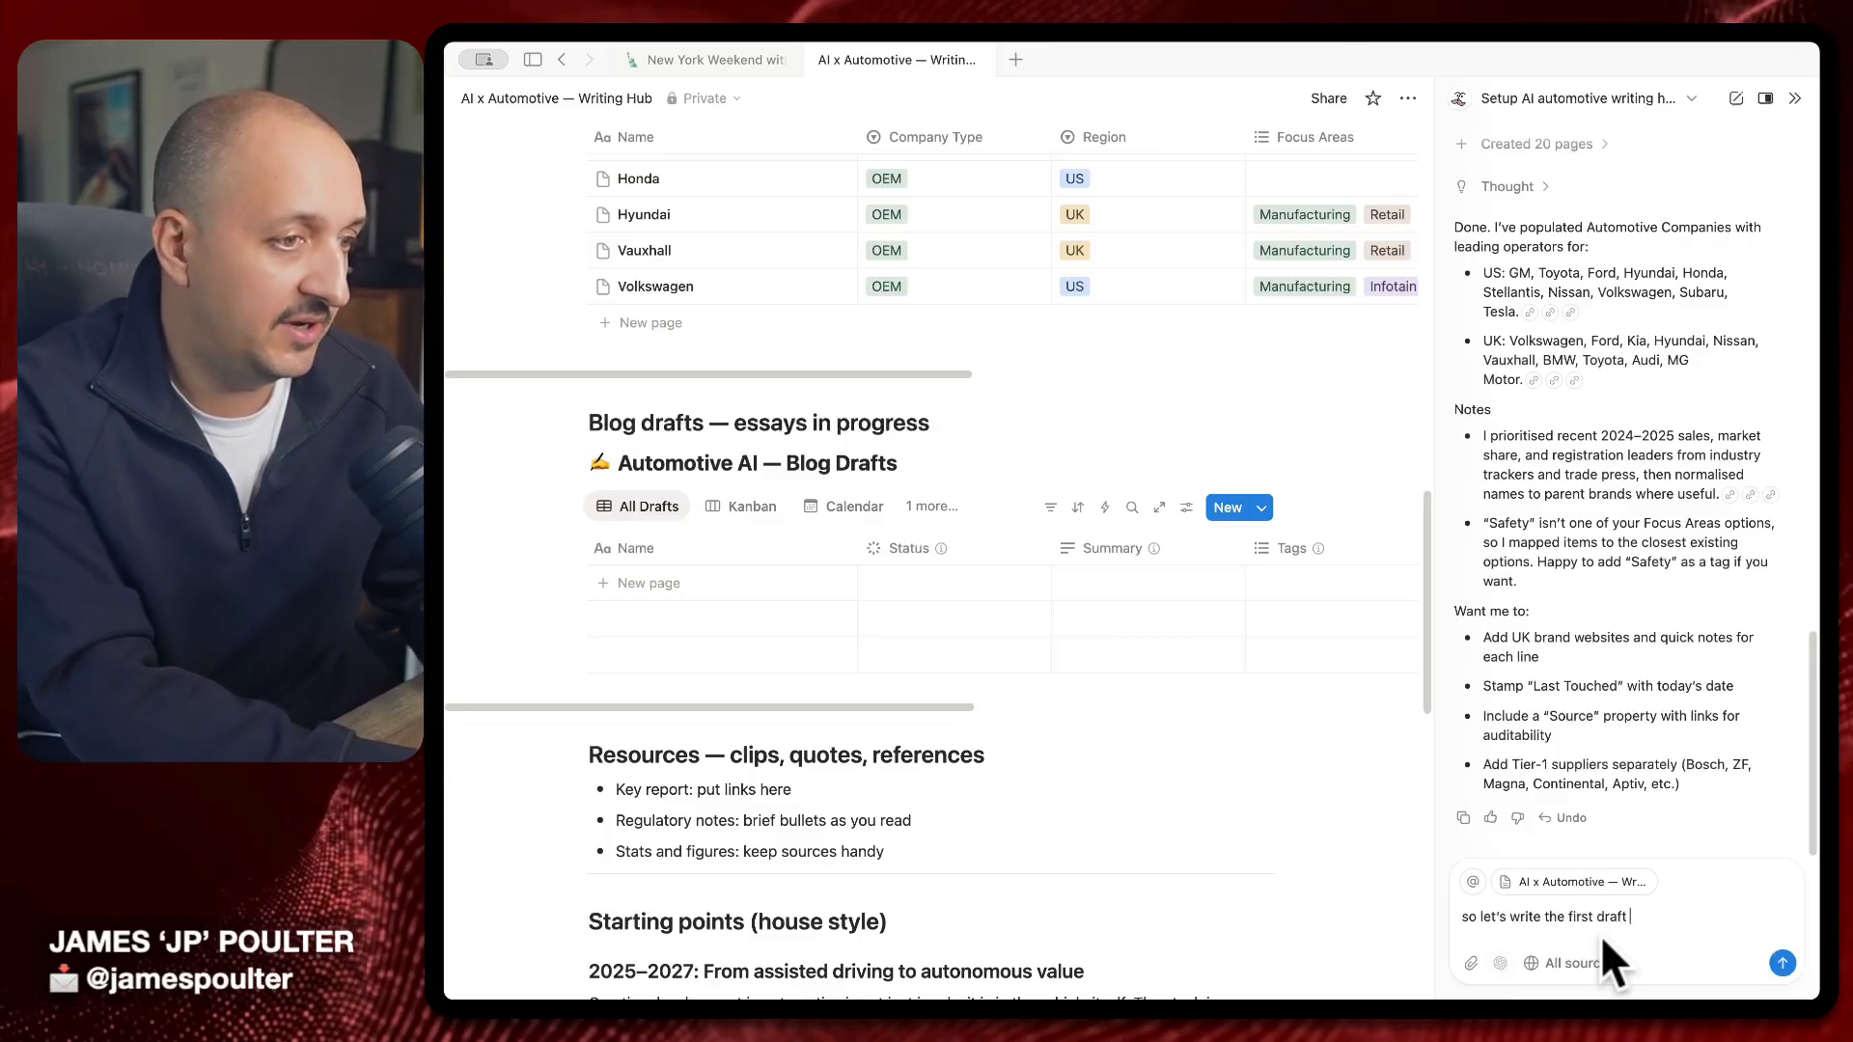
text(blog post about how )
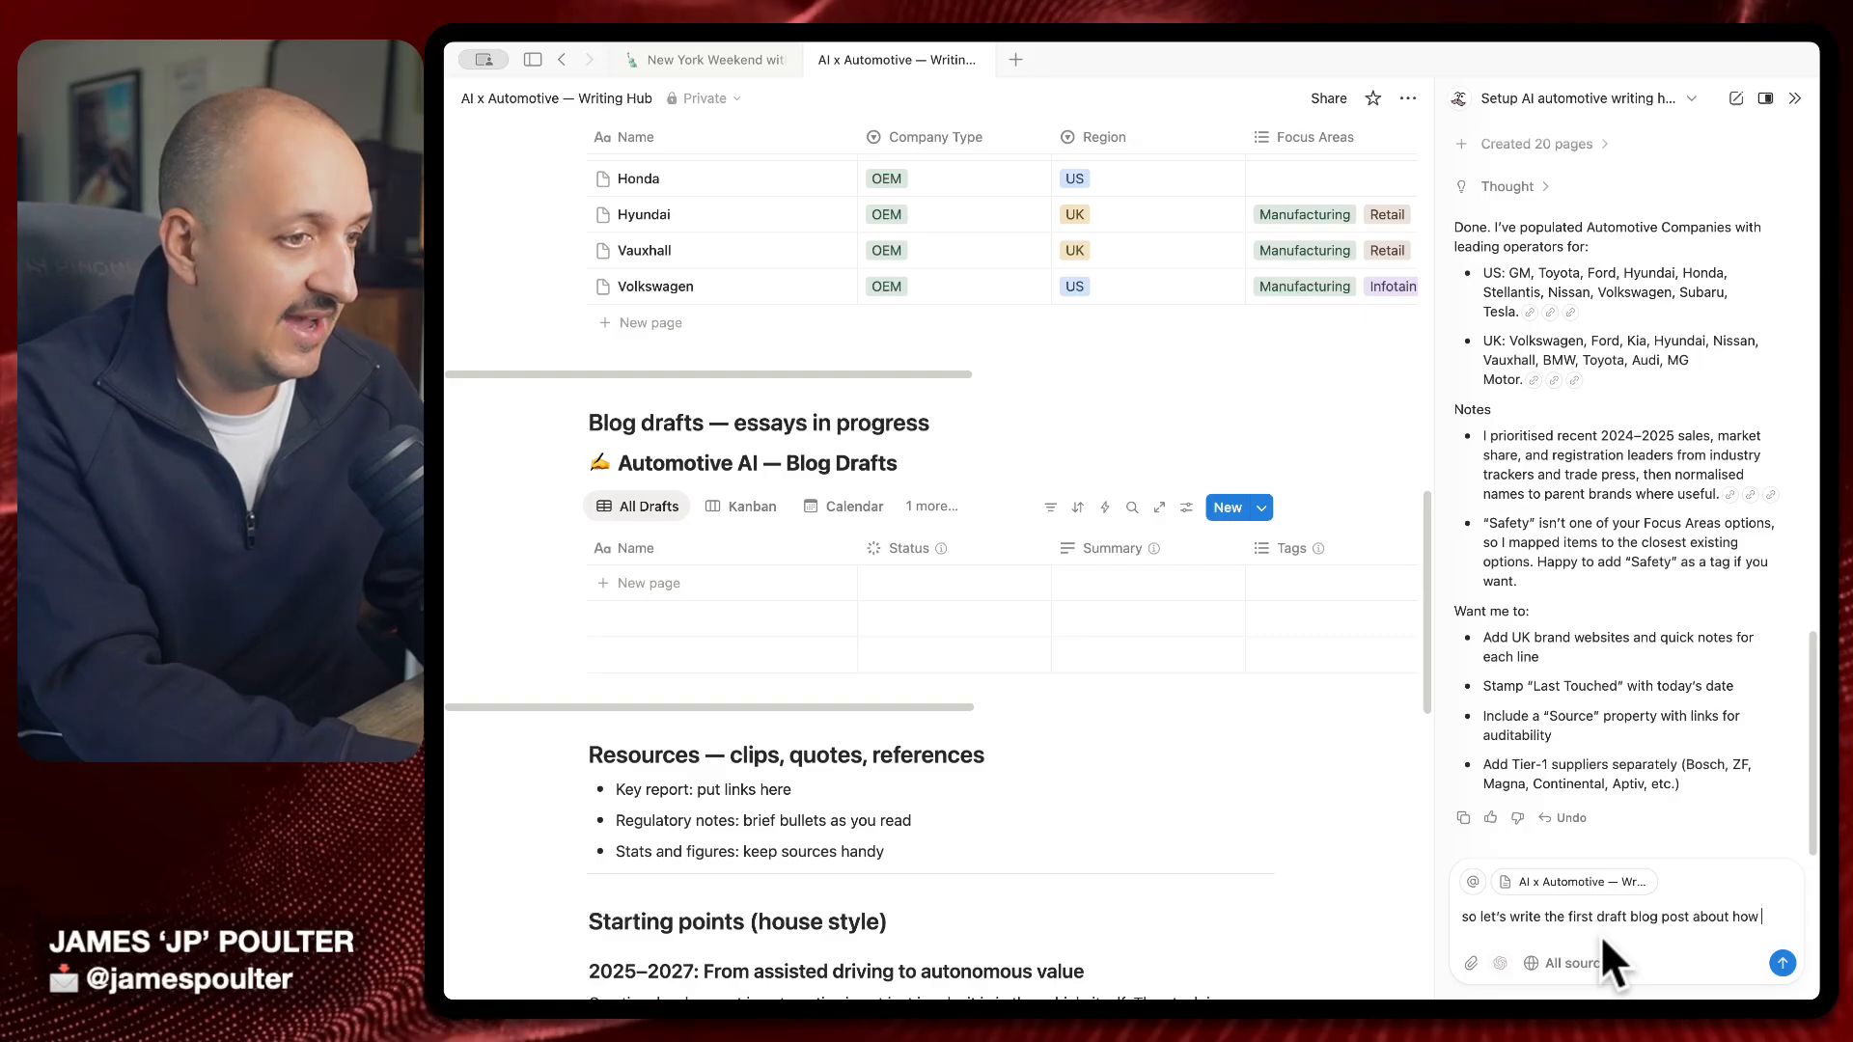
text(AI at drive throug)
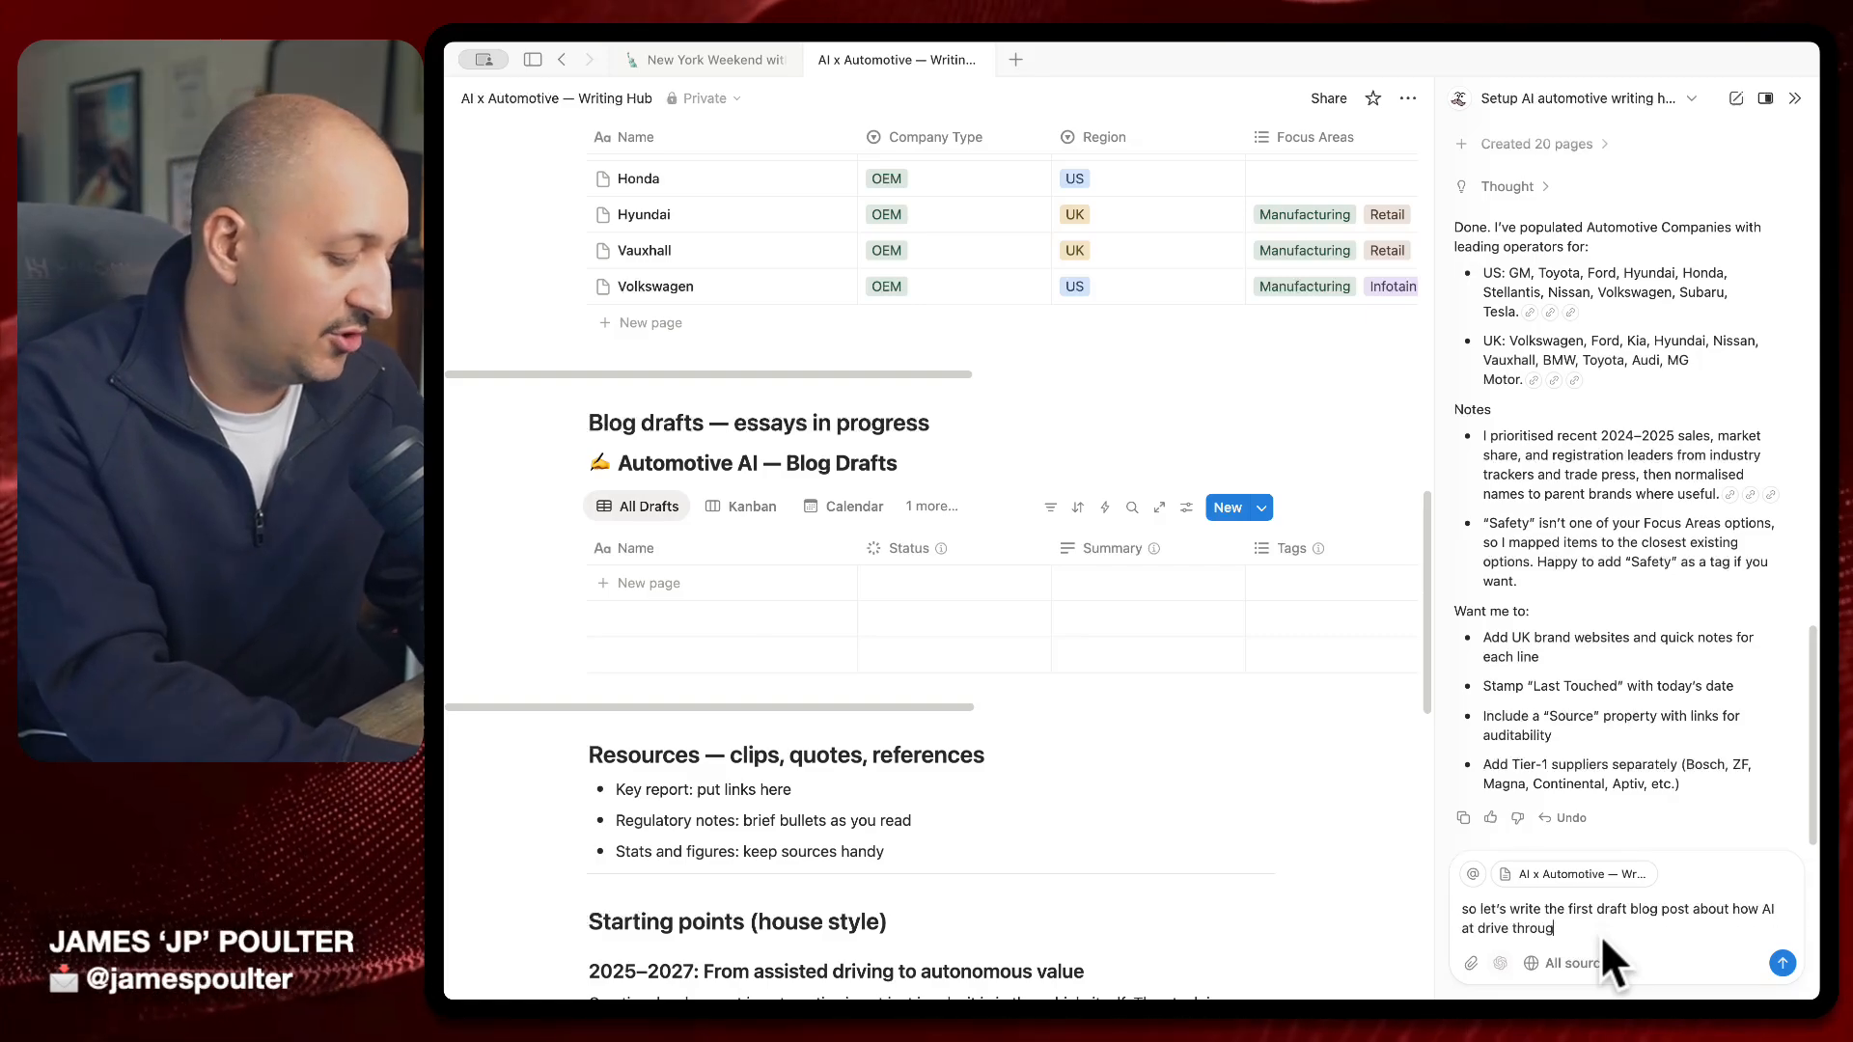
text(h locations is going t)
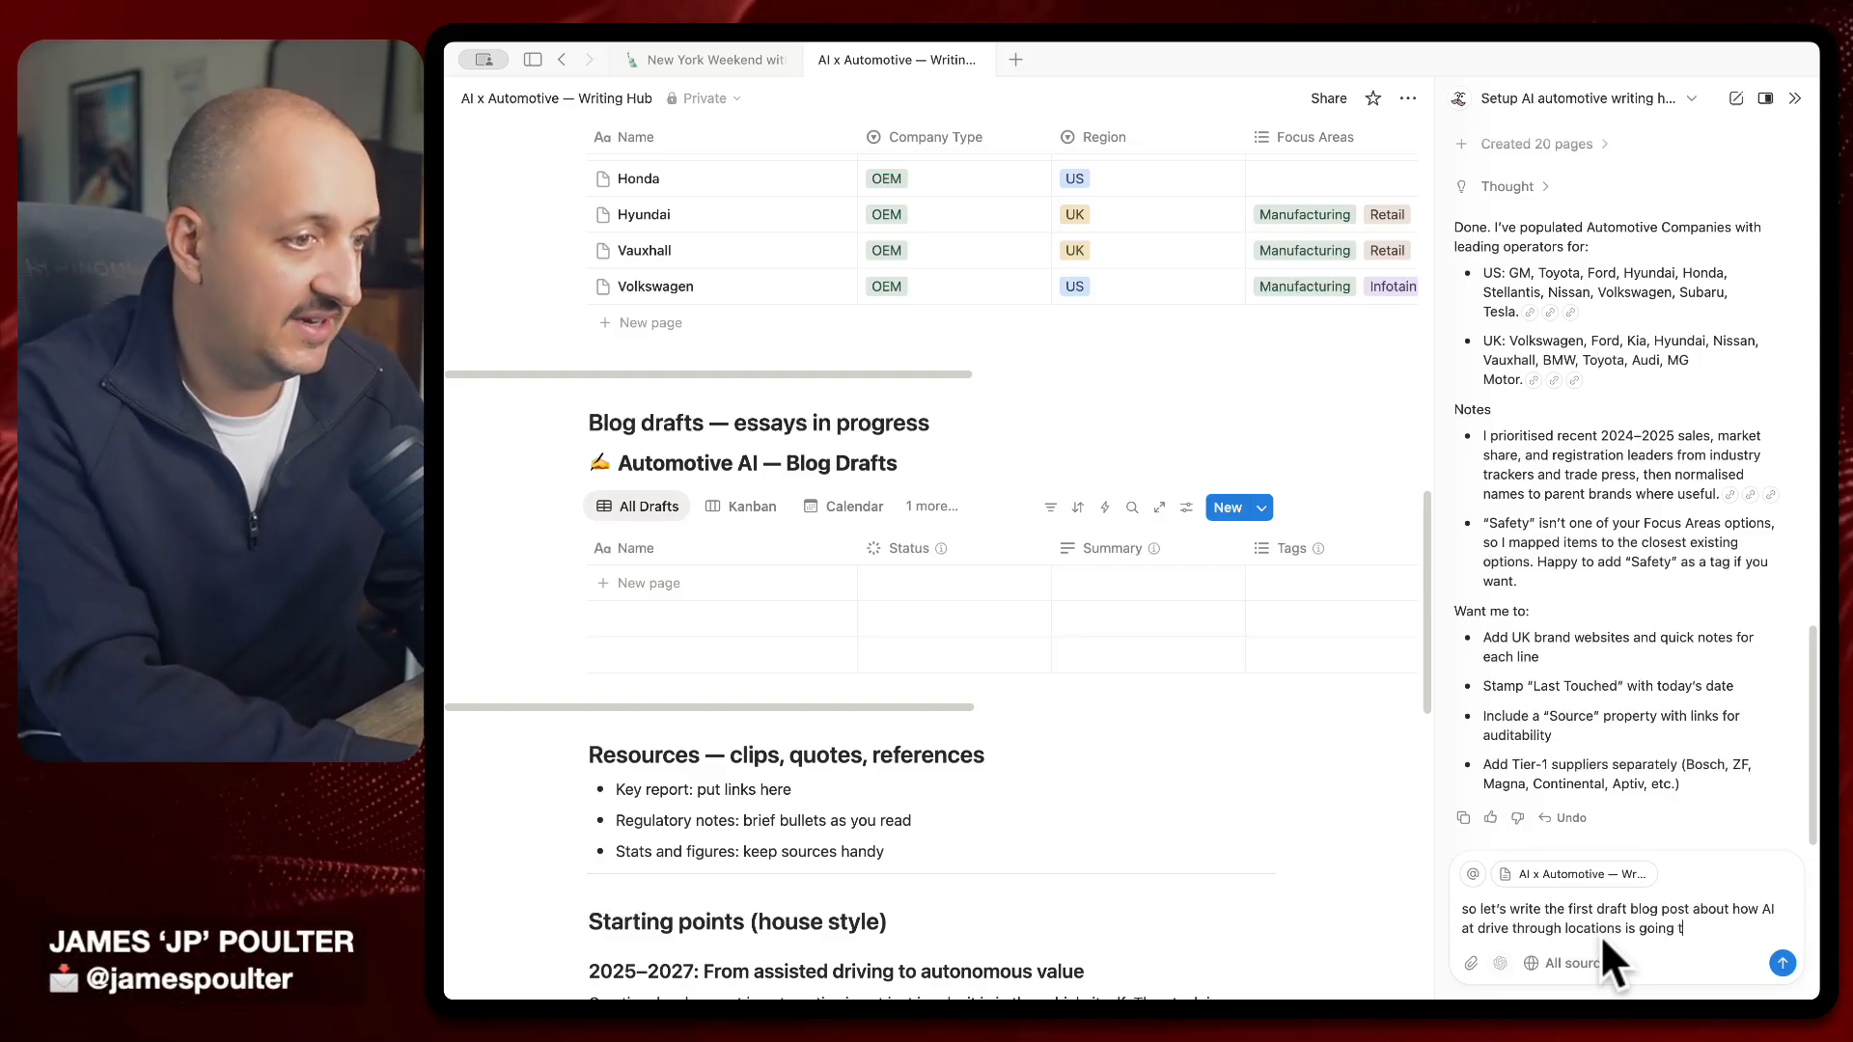
text(o change the way peopl)
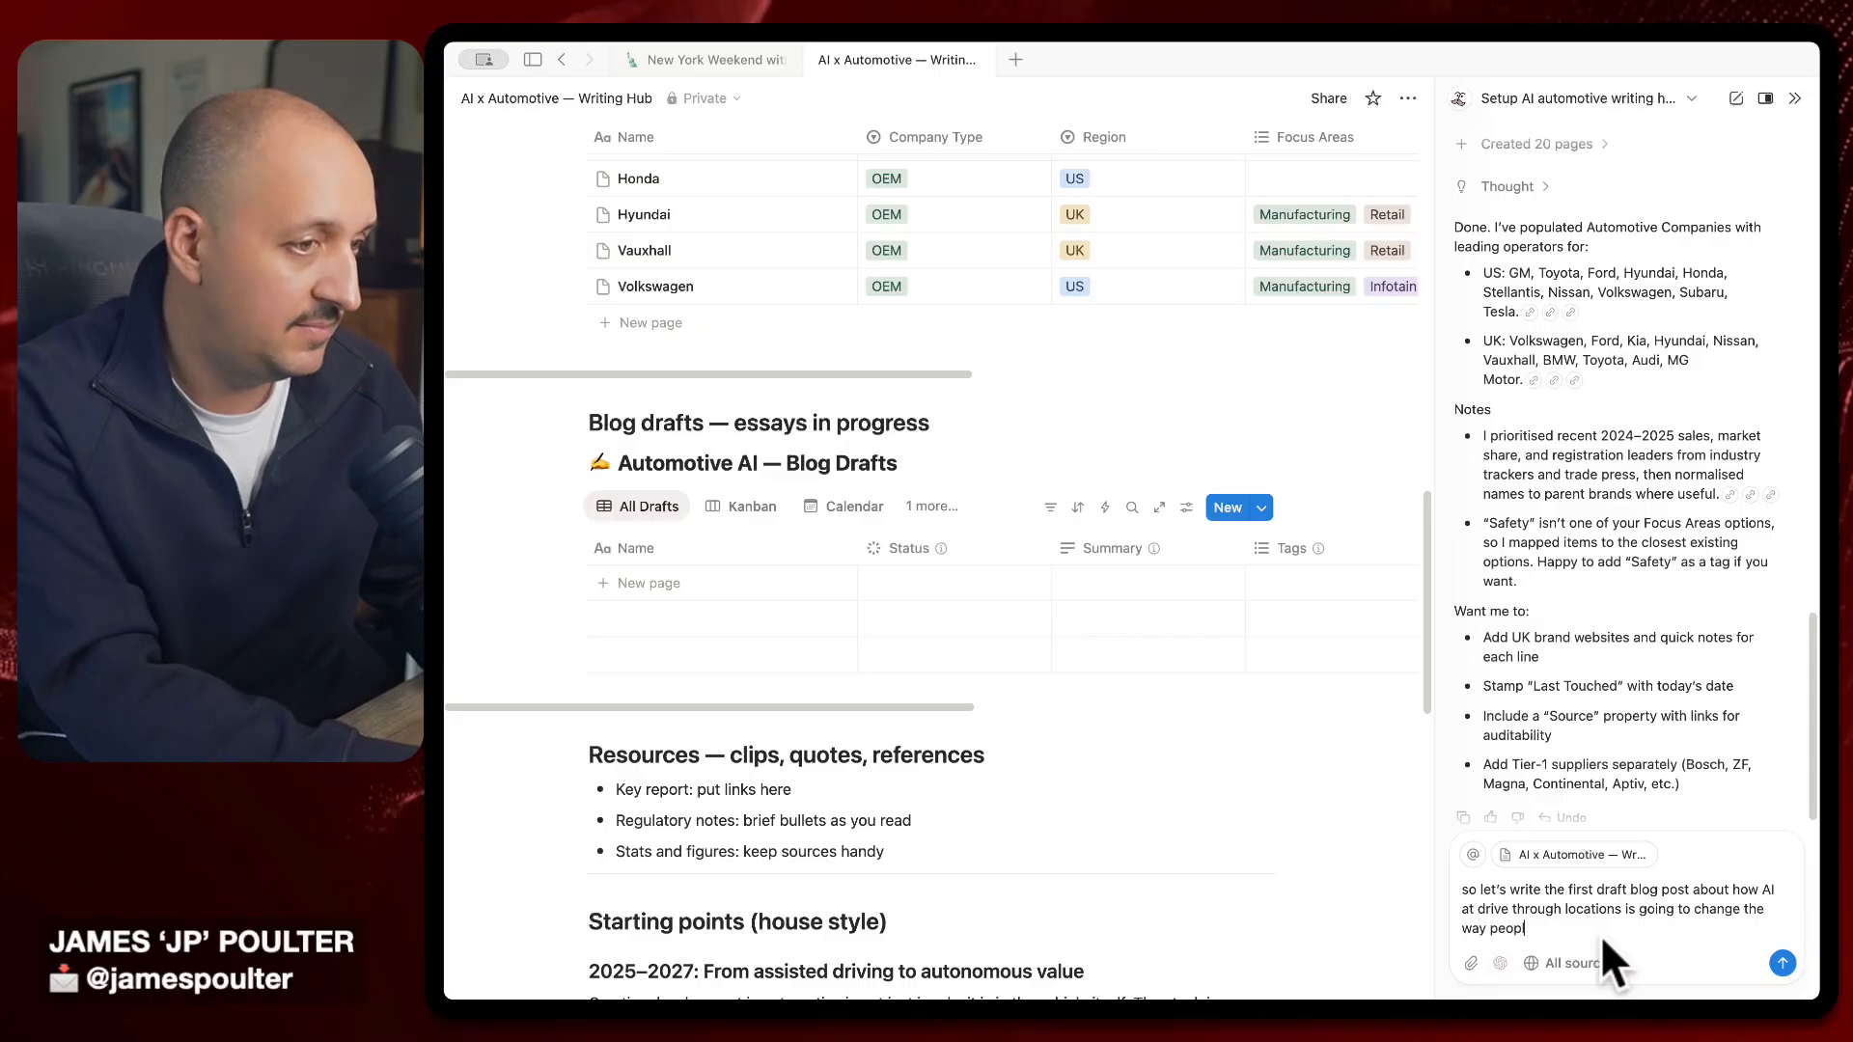
text(e design the cockpiu)
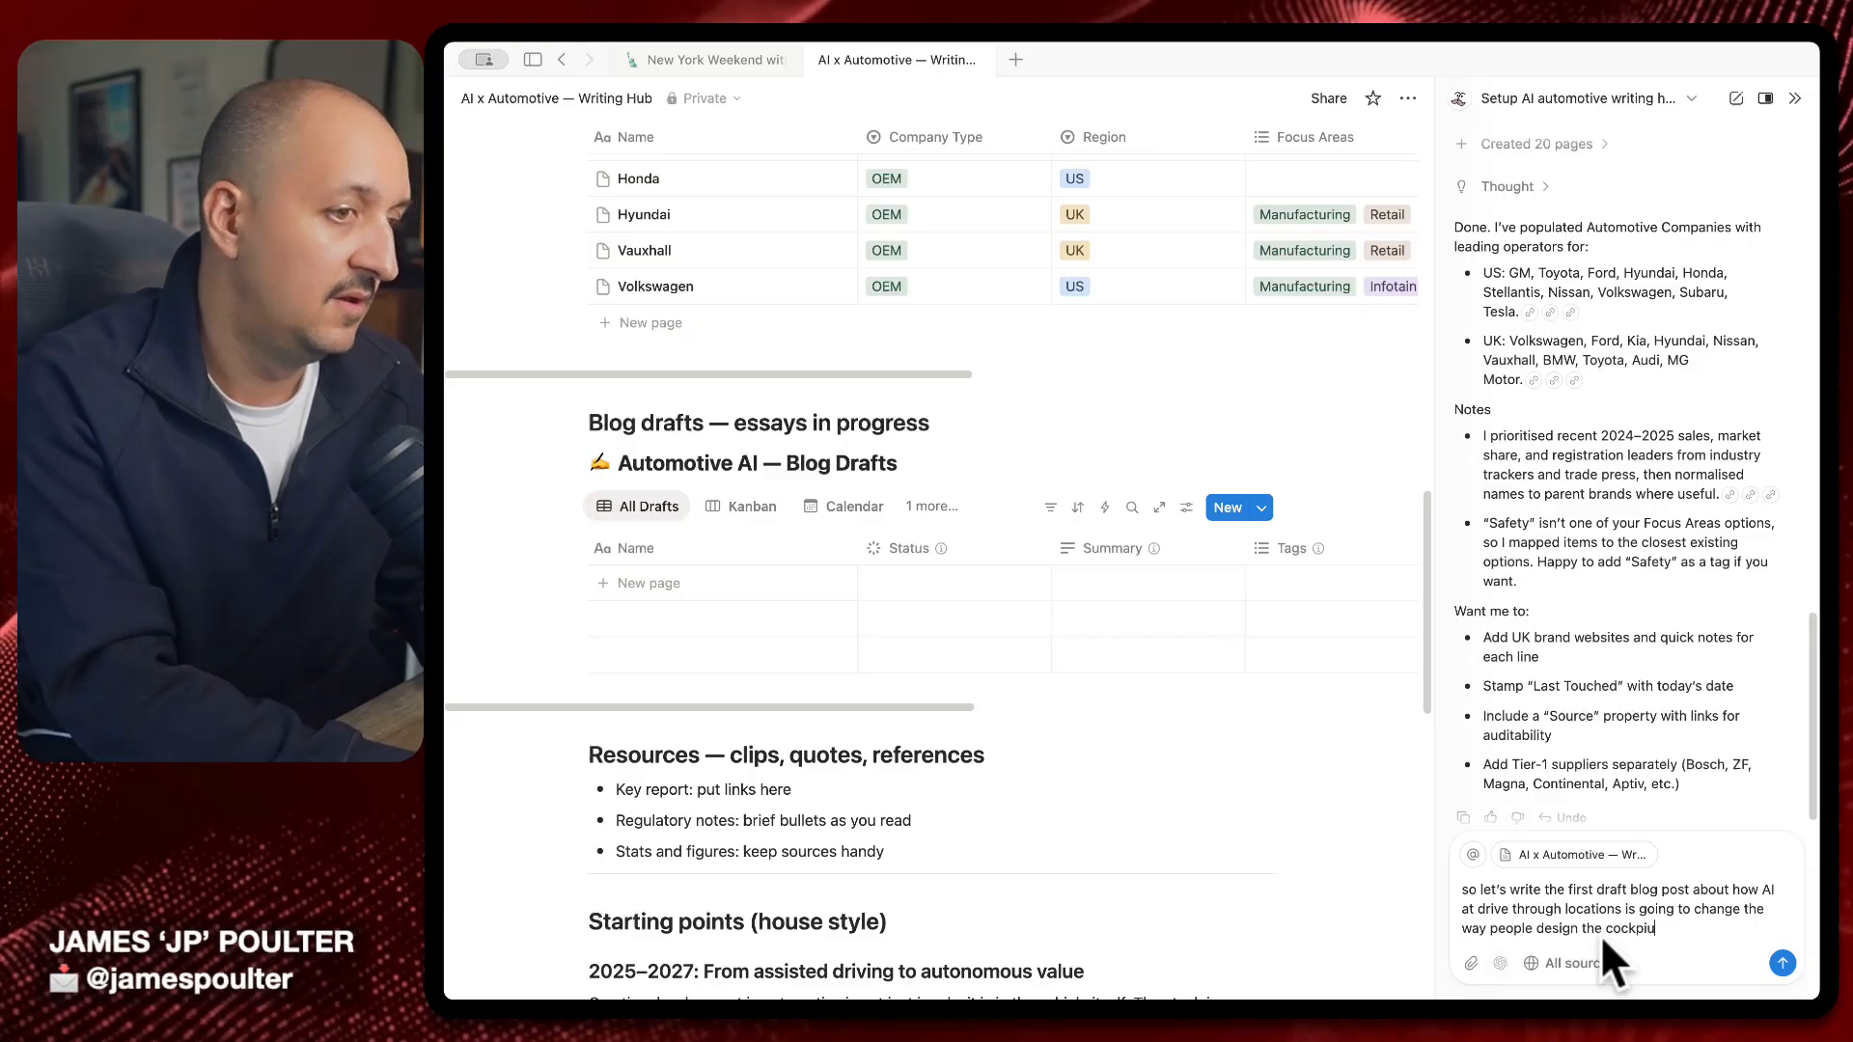
key(BackSpace)
text(ts of a car)
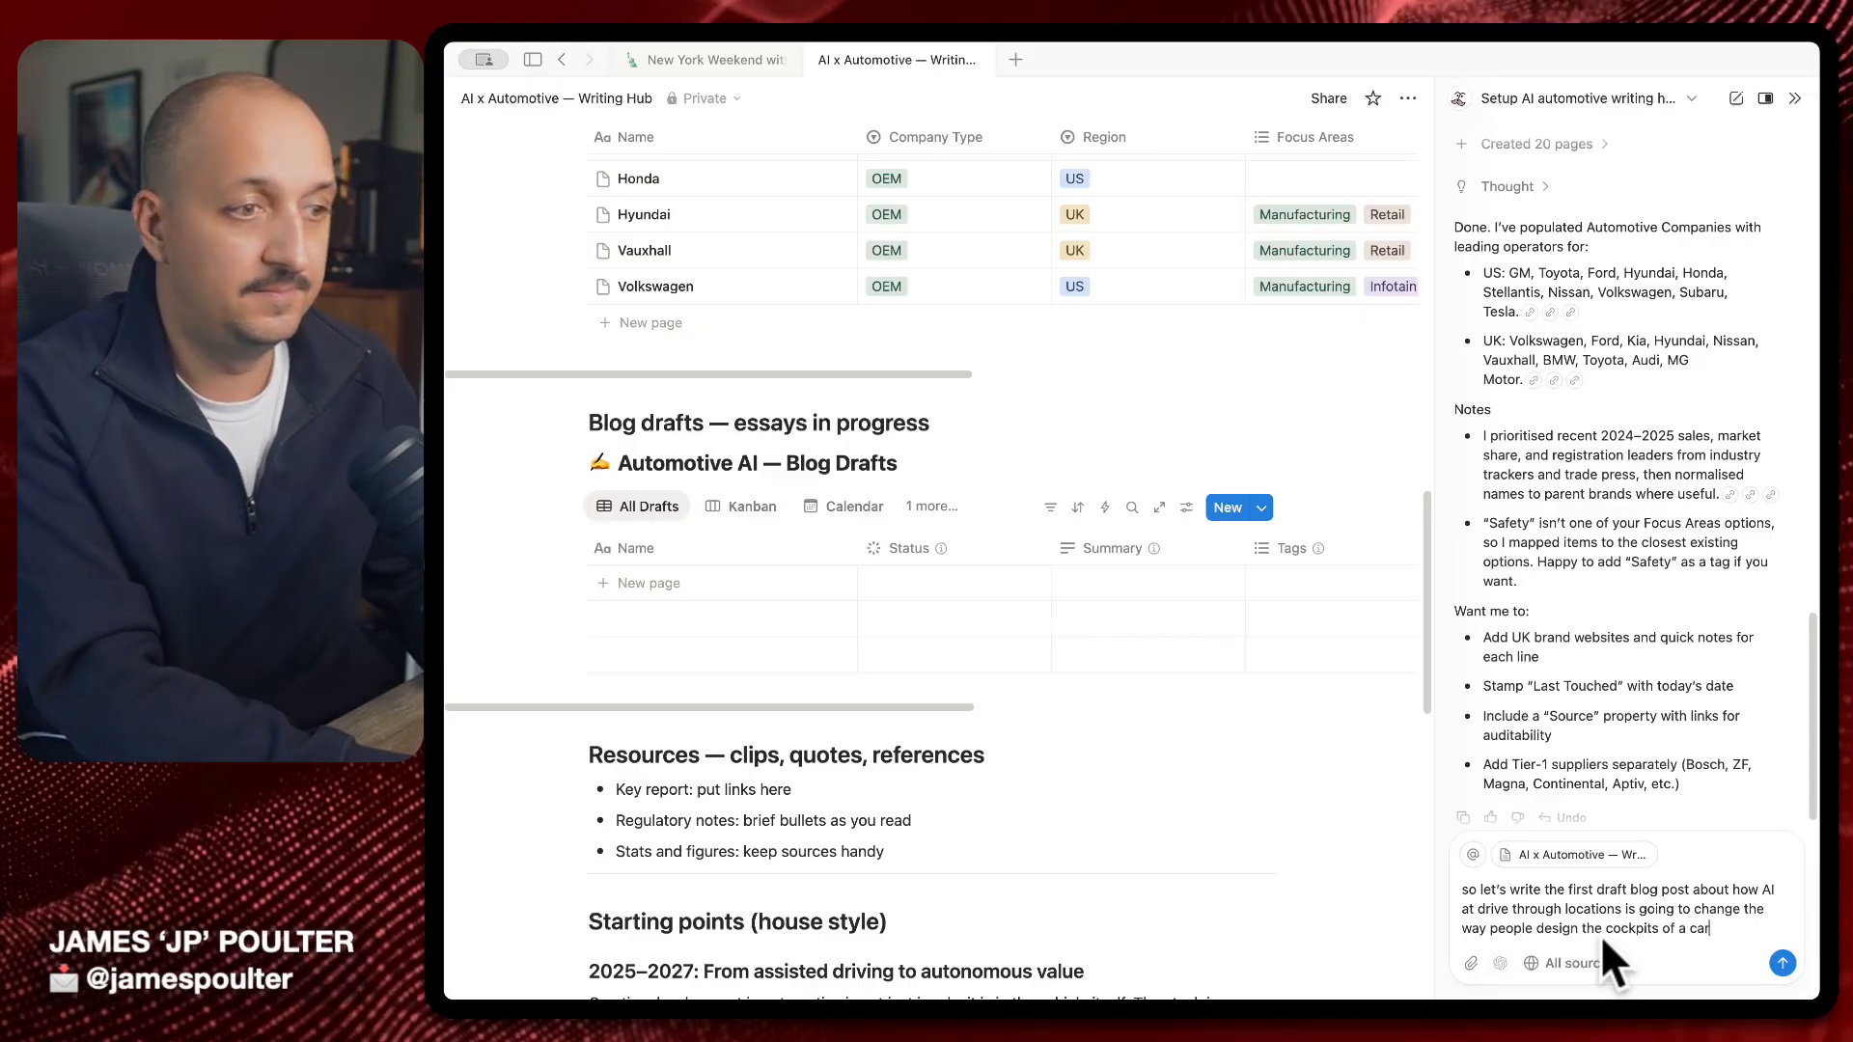
key(Return)
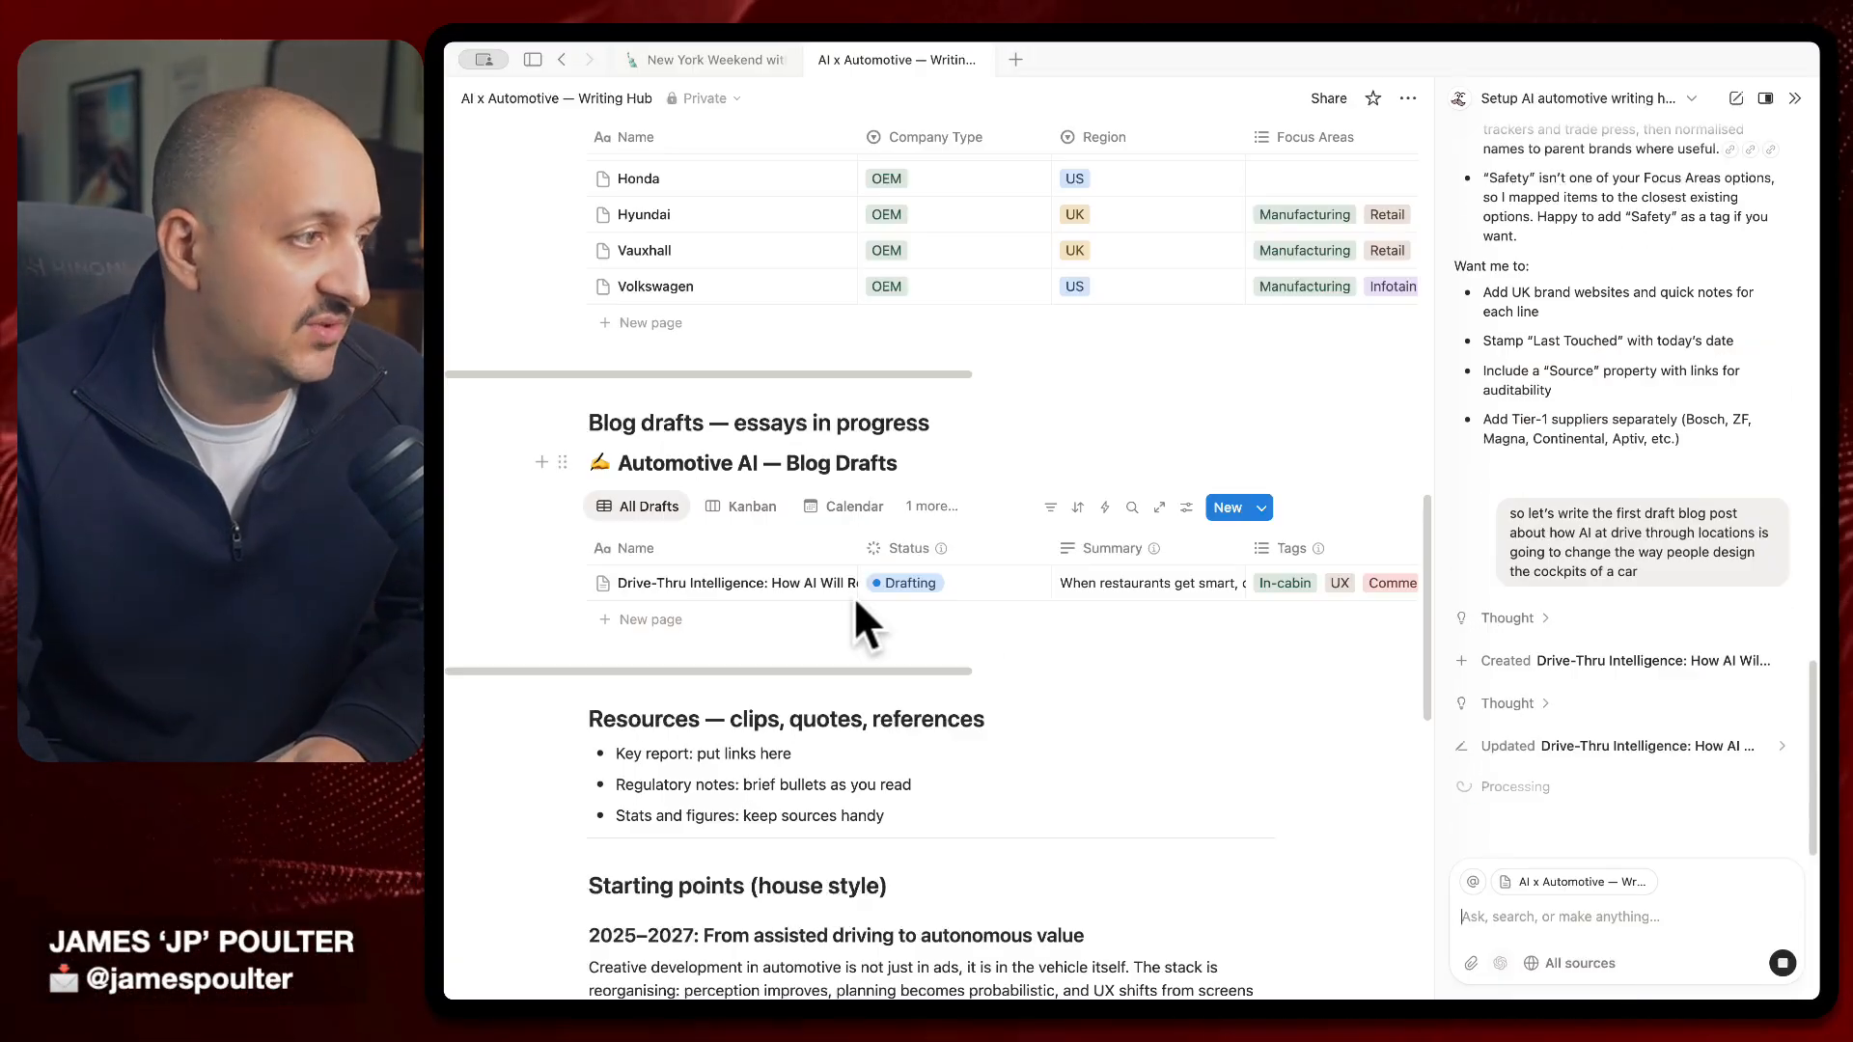
Open the 'Drive-Thru Intelligence' draft in side peek and read through its implications, KPIs and takeaway
click(826, 583)
scroll(1206, 878, down, 8)
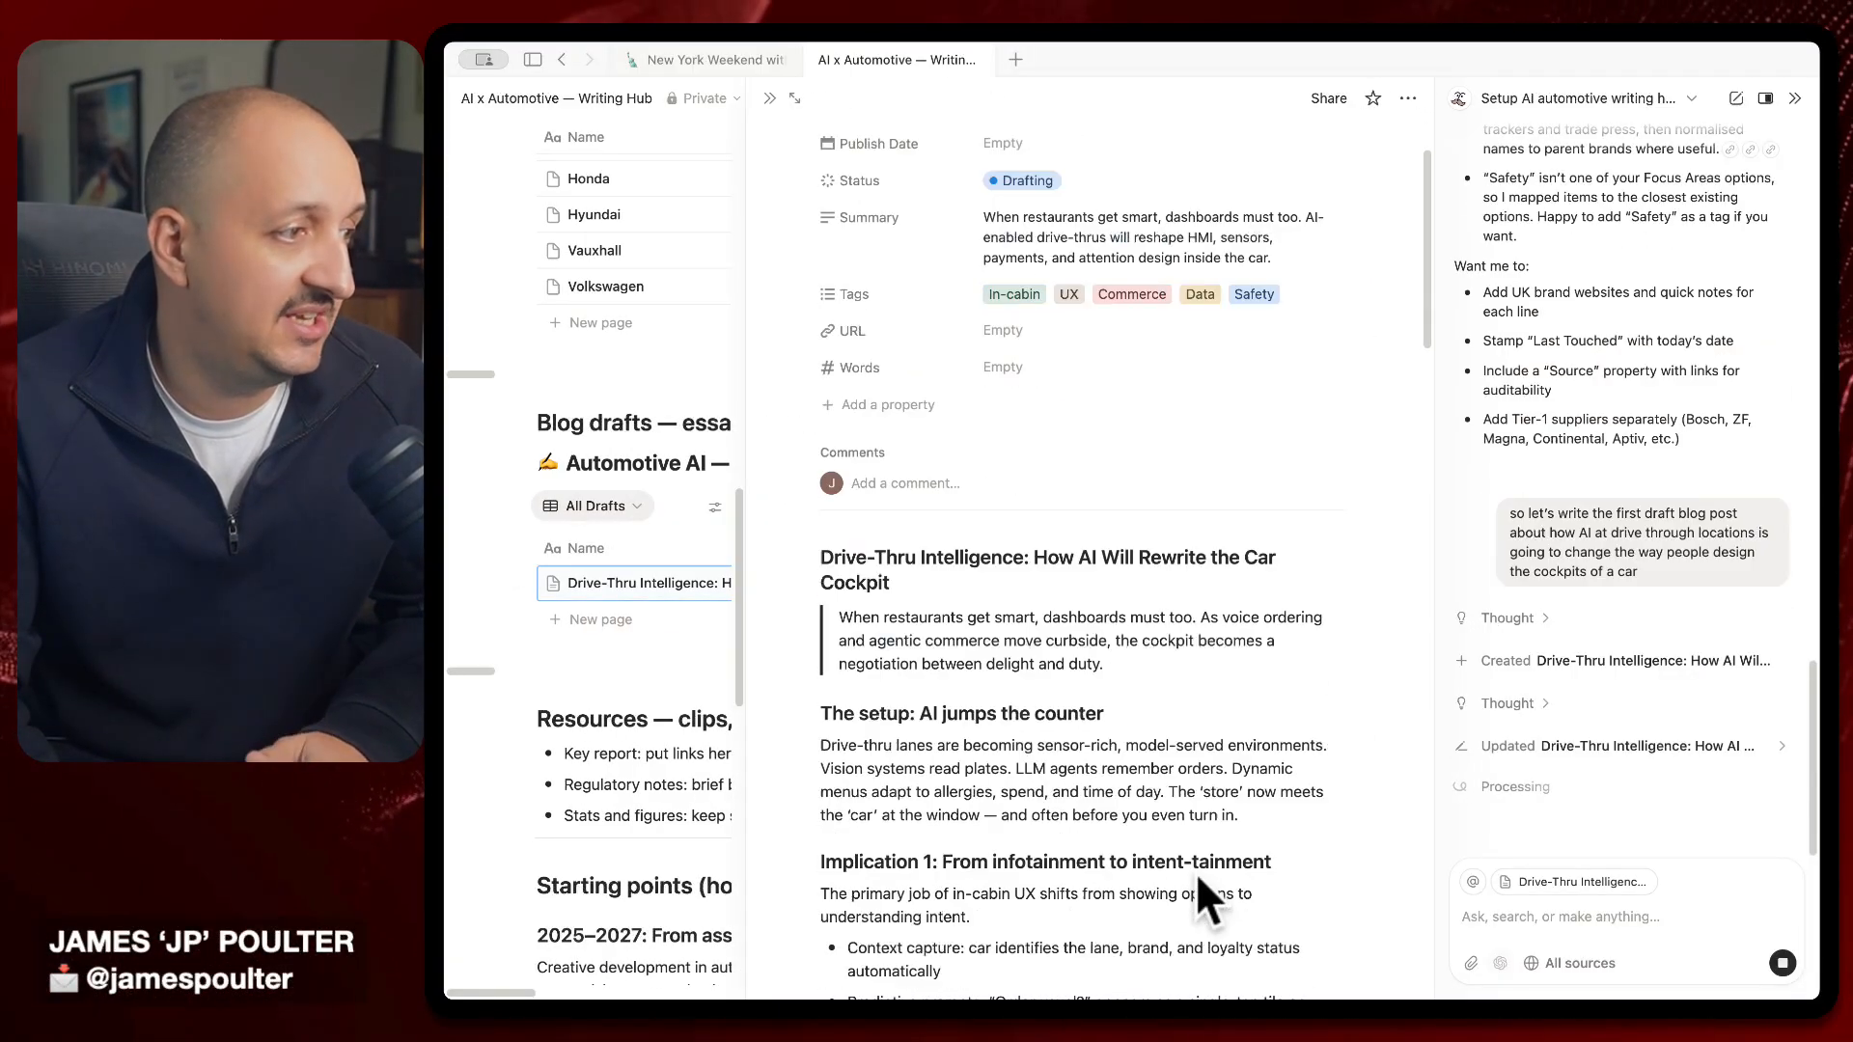
scroll(1196, 872, down, 5)
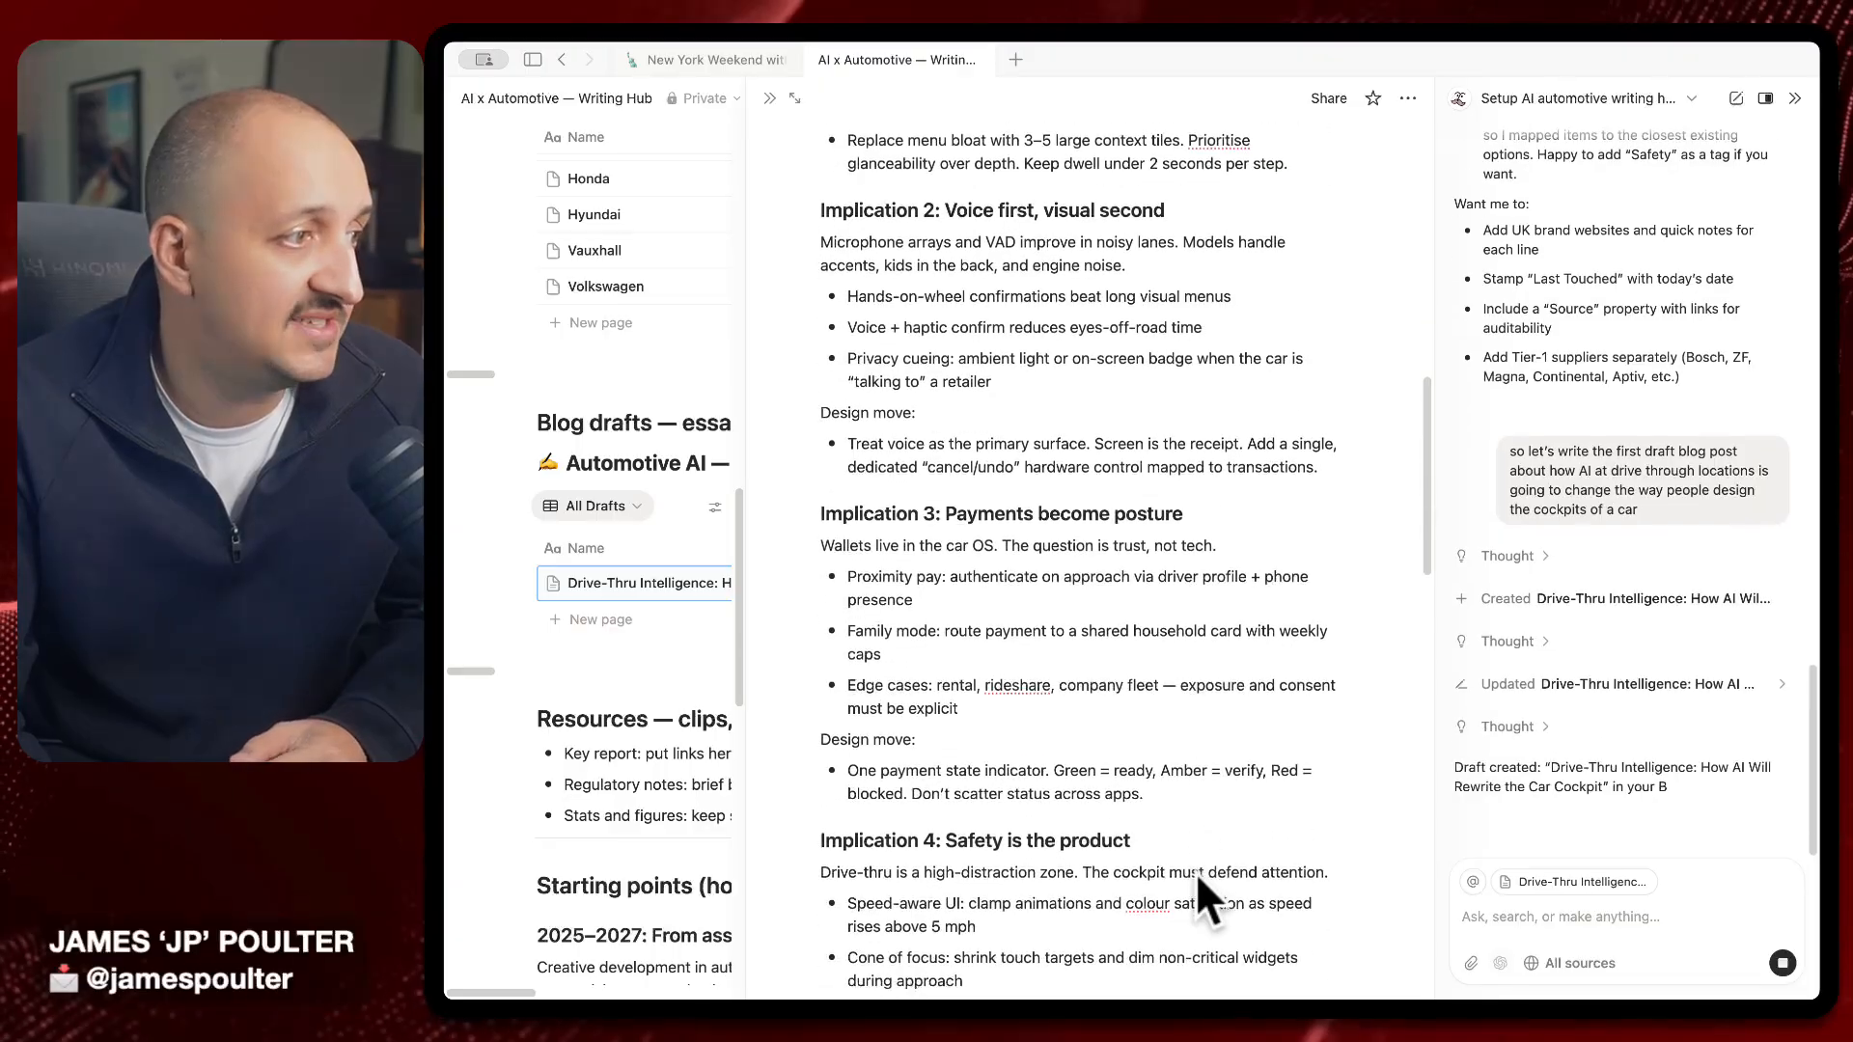
scroll(1196, 872, down, 7)
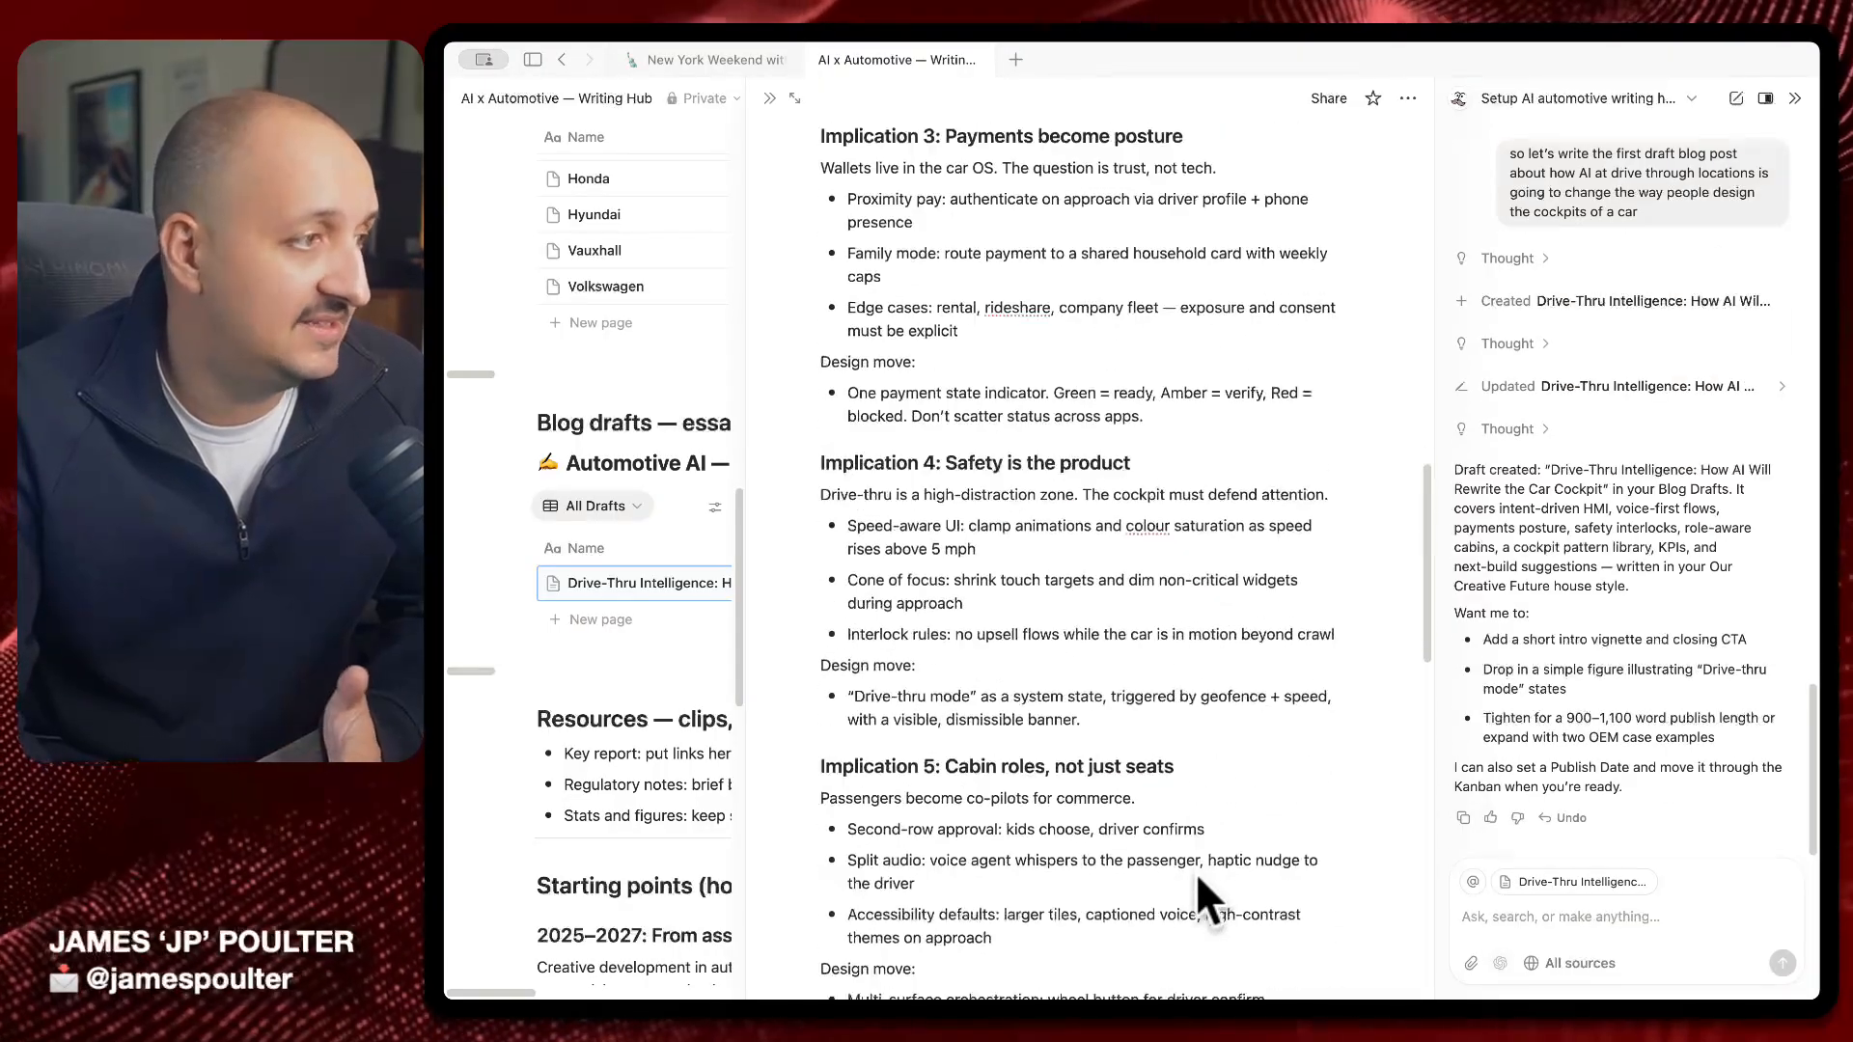
scroll(1196, 872, down, 10)
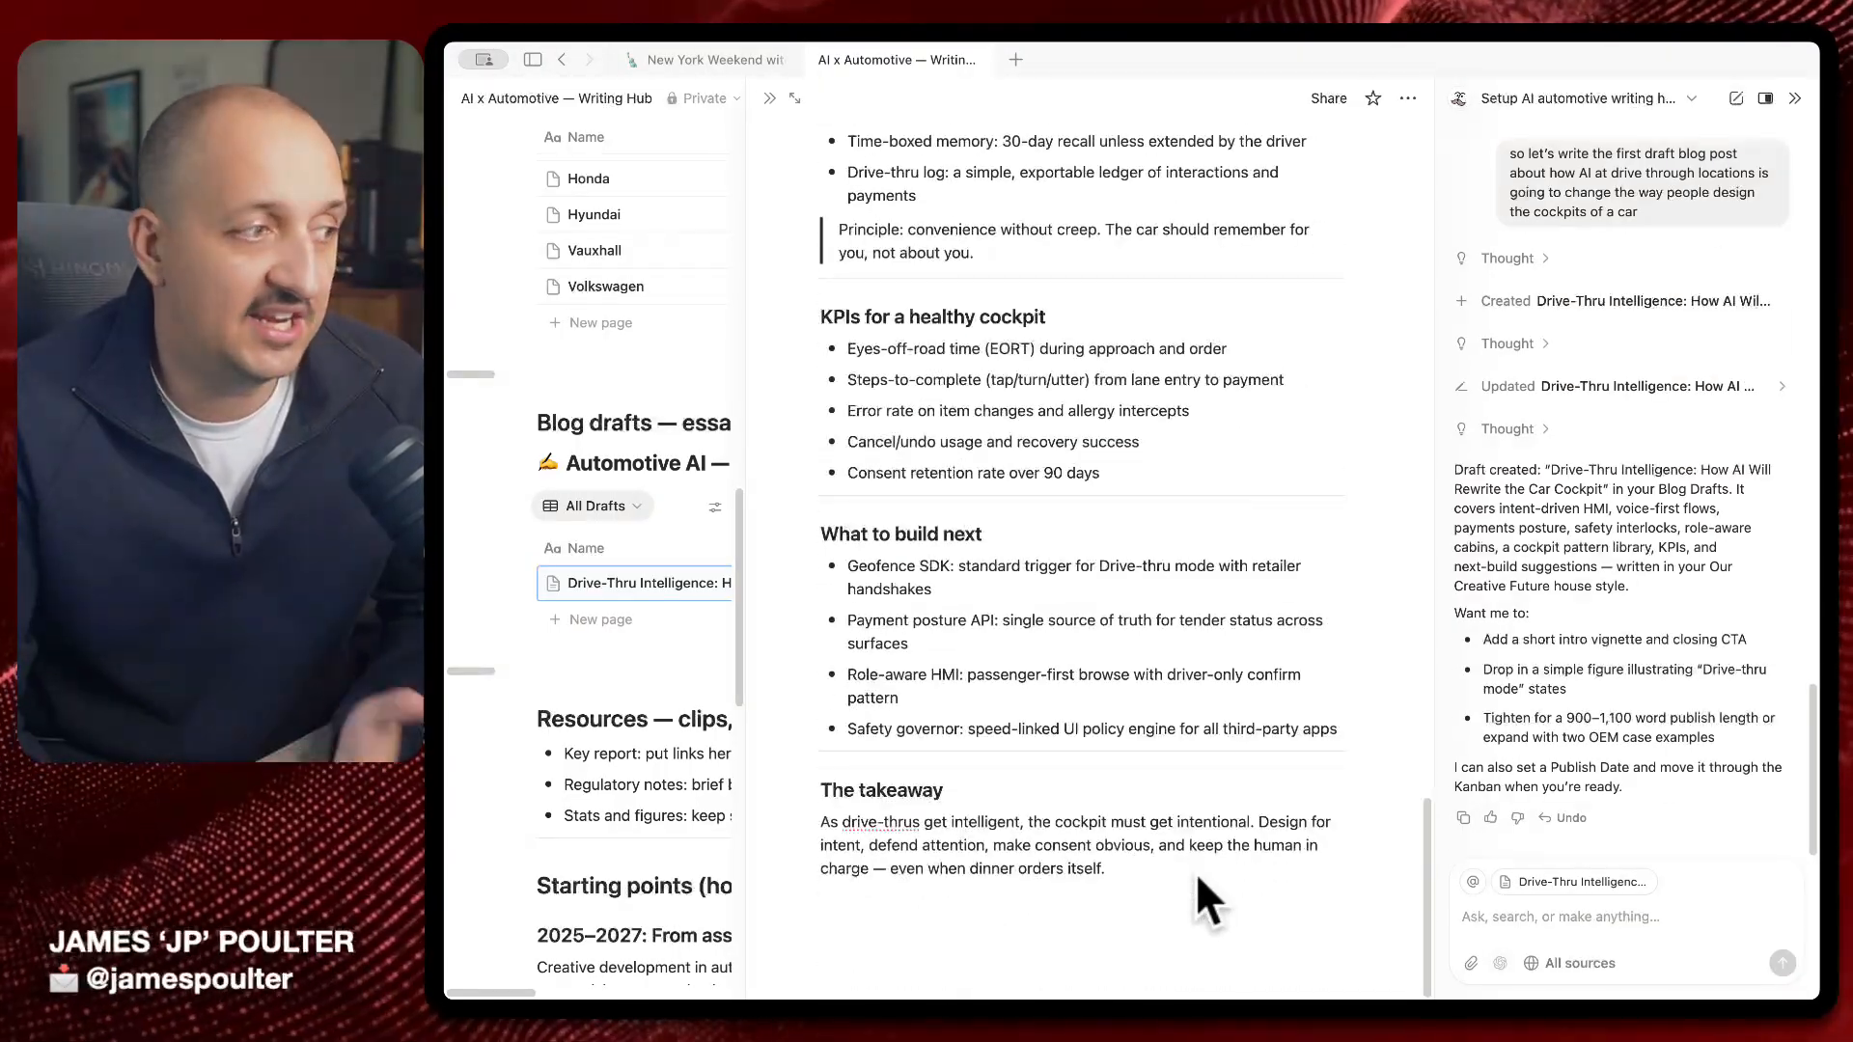
scroll(1196, 872, up, 20)
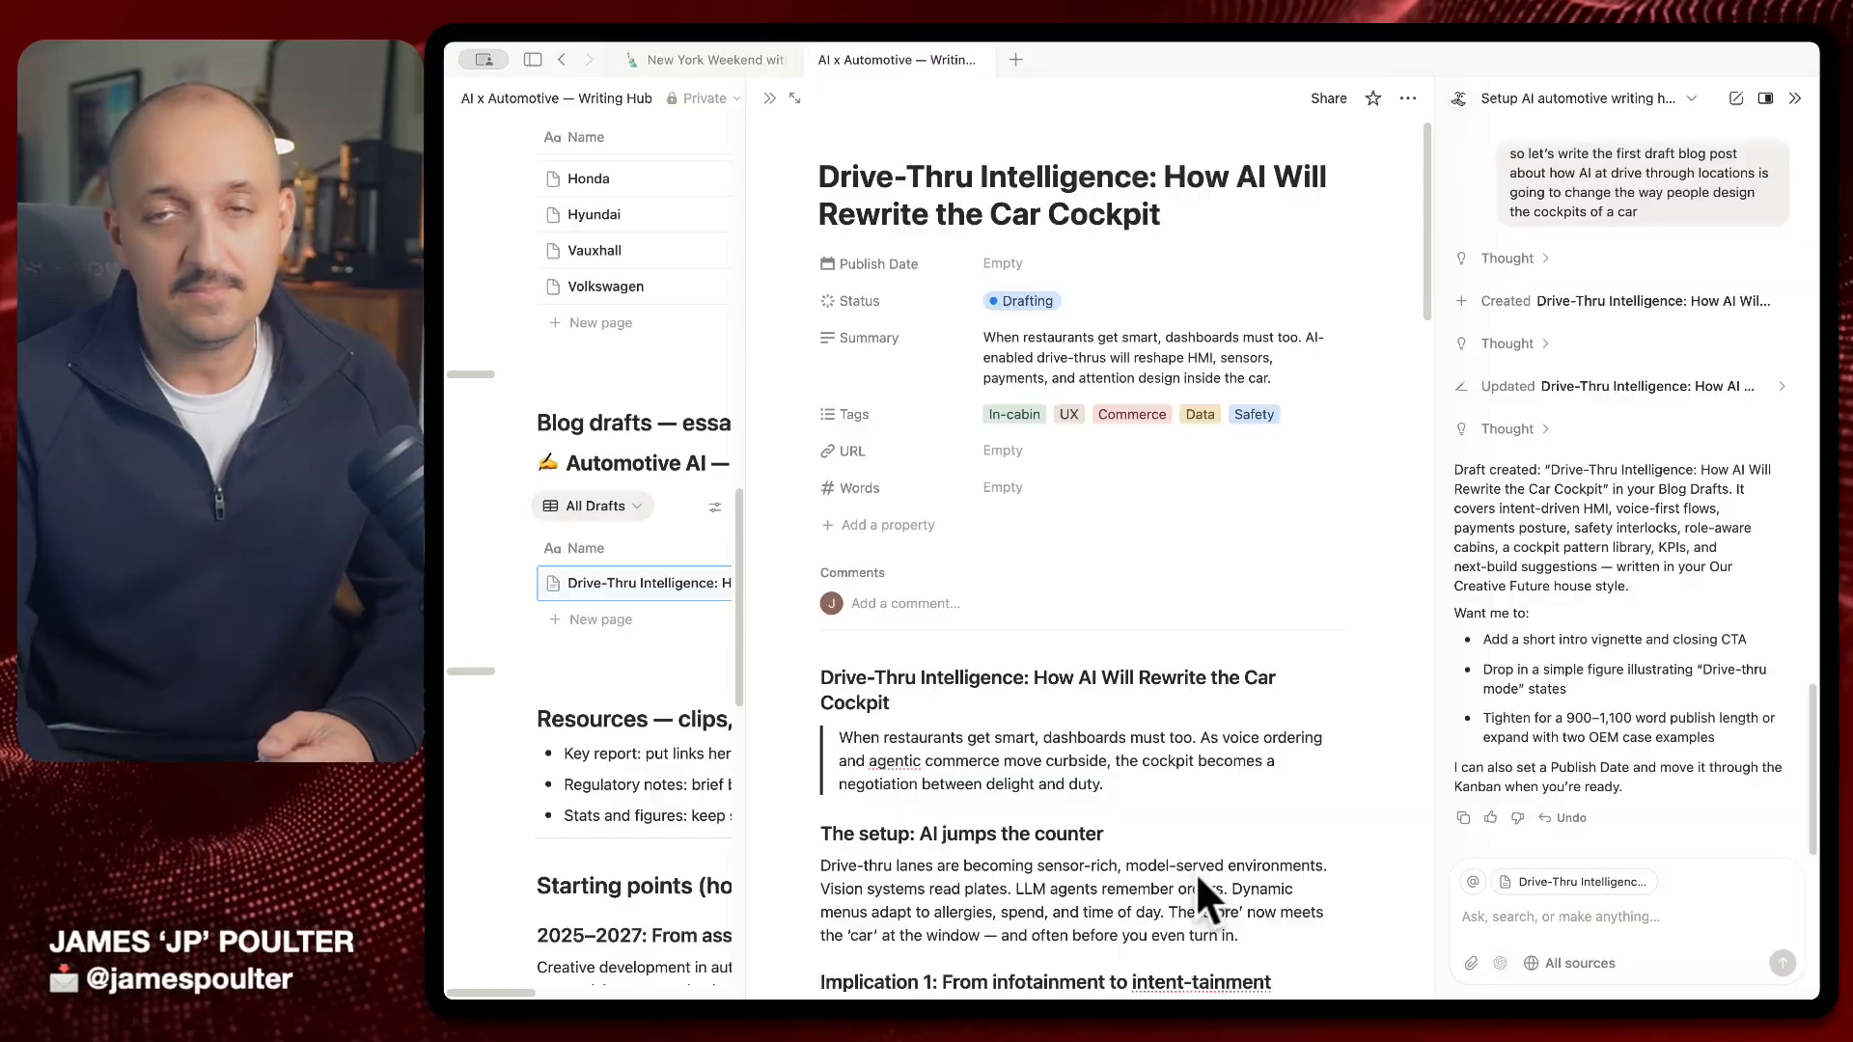